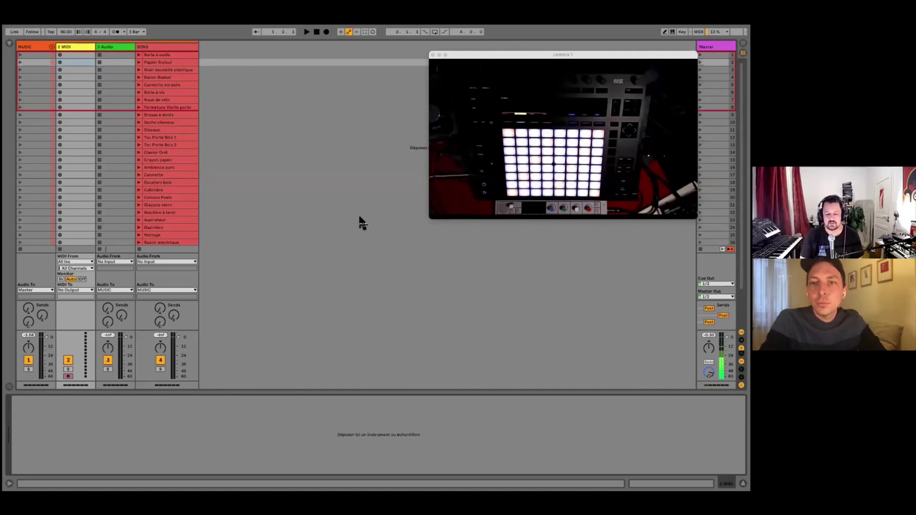
{"action": "left_click", "coordinate": [331, 218]}
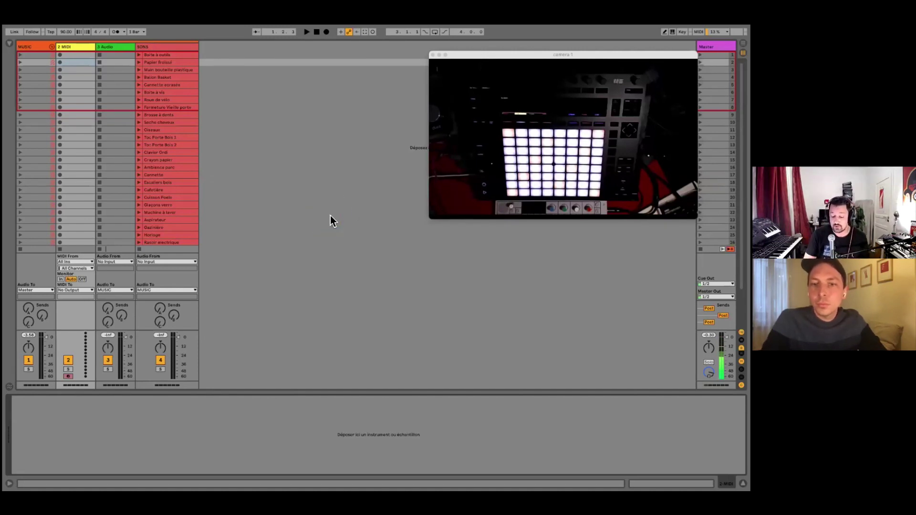
{"action": "left_click", "coordinate": [265, 195]}
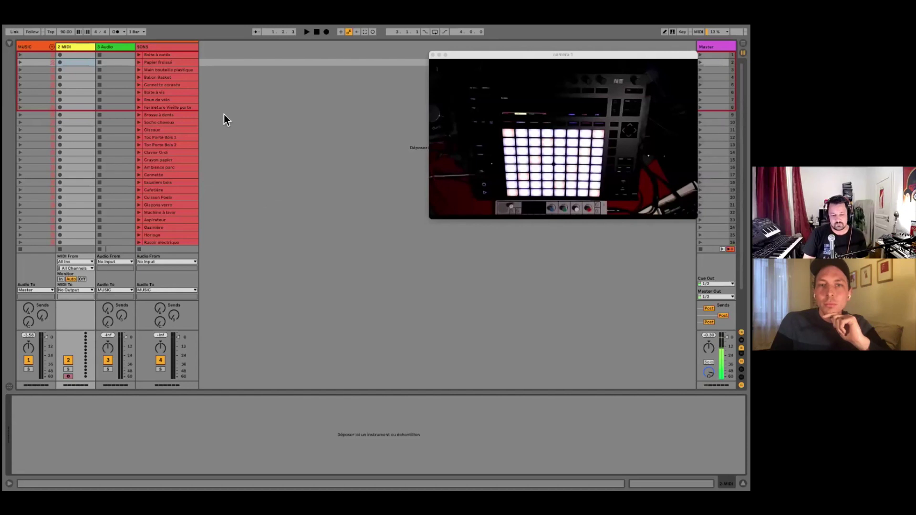
{"action": "left_click", "coordinate": [207, 108]}
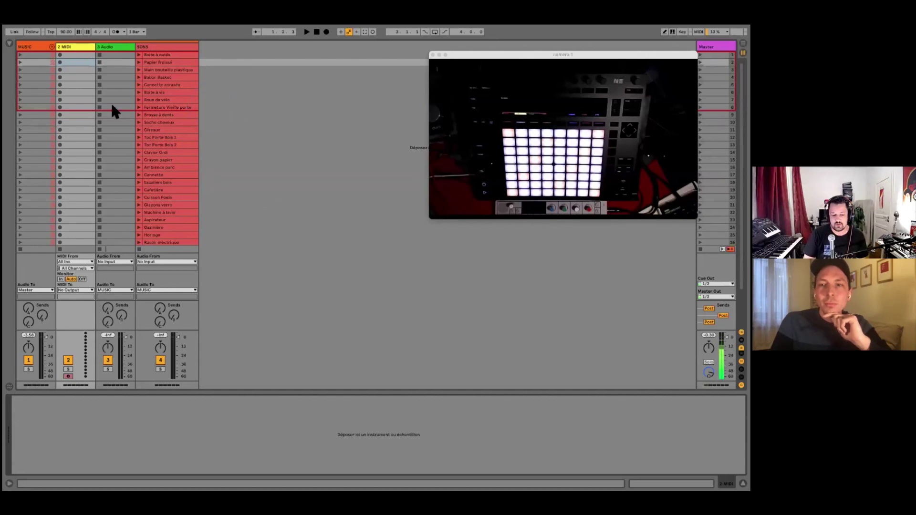
Look through the names of the recorded sound clips in the SONS track
{"action": "left_click", "coordinate": [147, 167]}
{"action": "scroll", "coordinate": [147, 167], "scroll_direction": "down", "scroll_amount": 5}
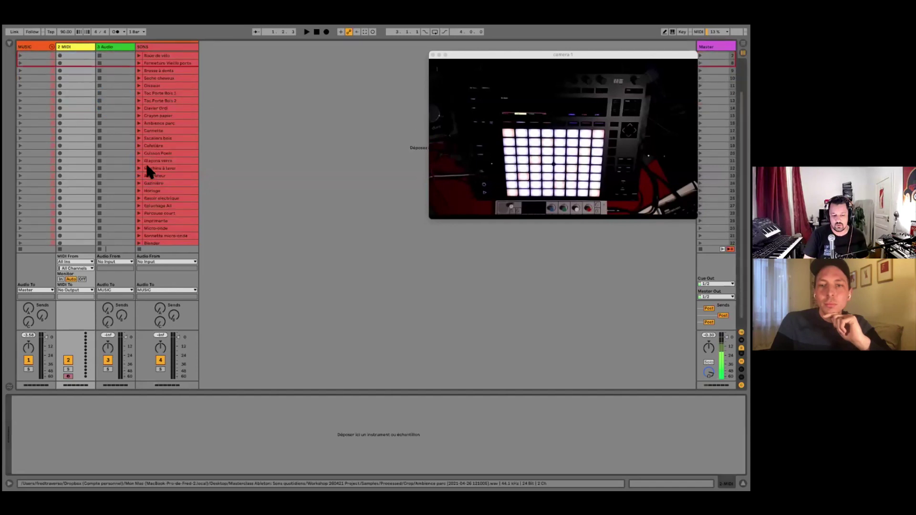
{"action": "scroll", "coordinate": [145, 162], "scroll_direction": "up", "scroll_amount": 5}
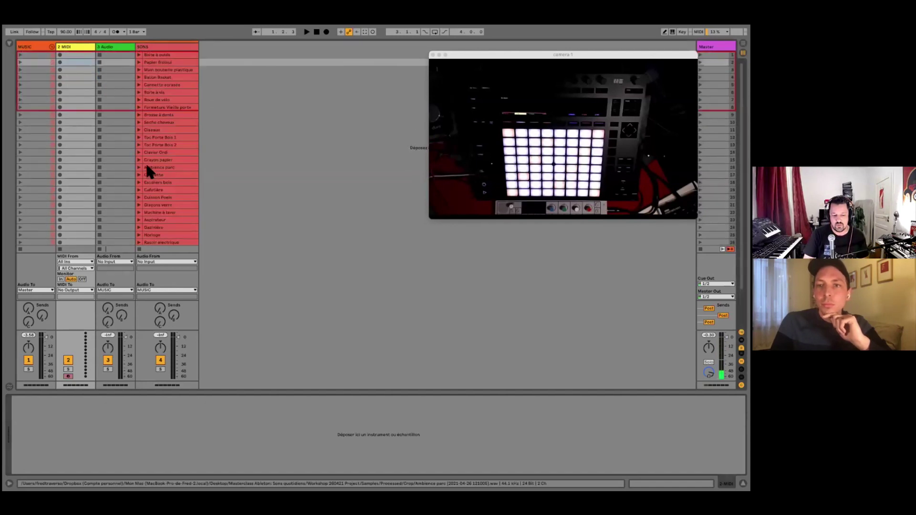
{"action": "left_click", "coordinate": [177, 129]}
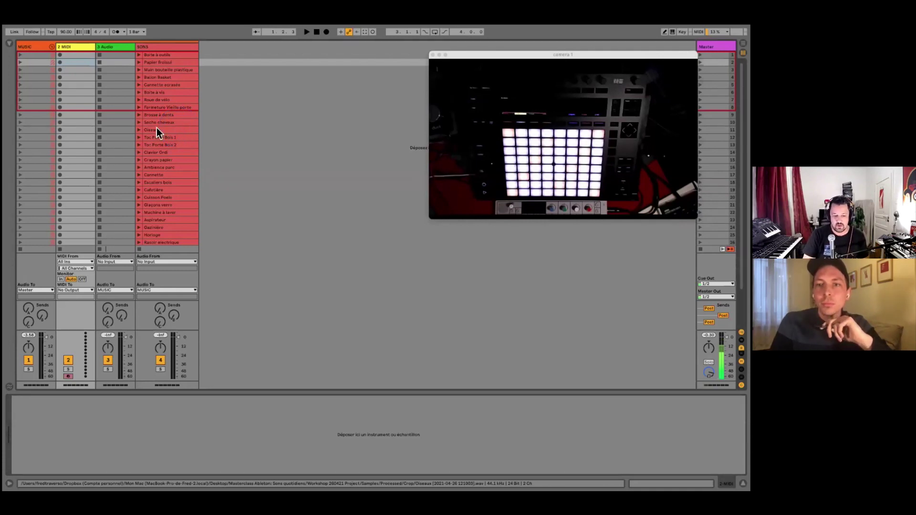
{"action": "left_click", "coordinate": [158, 124]}
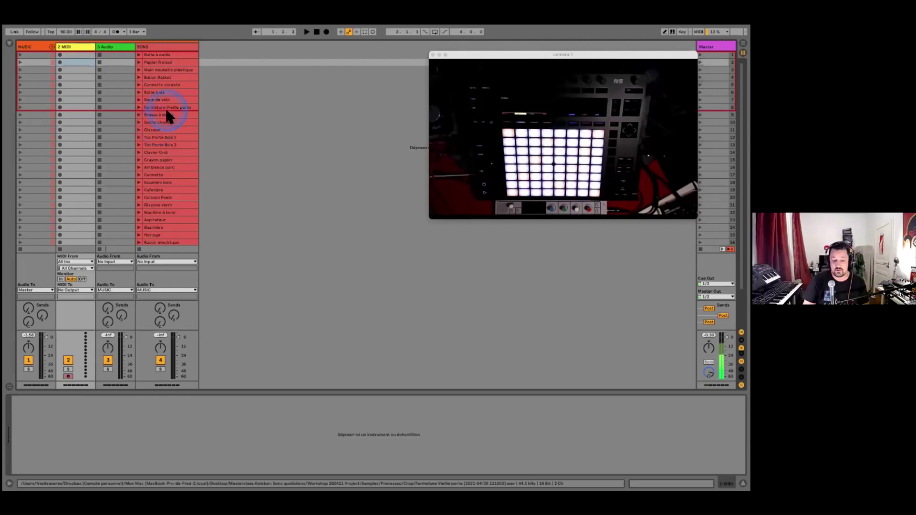
{"action": "left_click", "coordinate": [179, 100]}
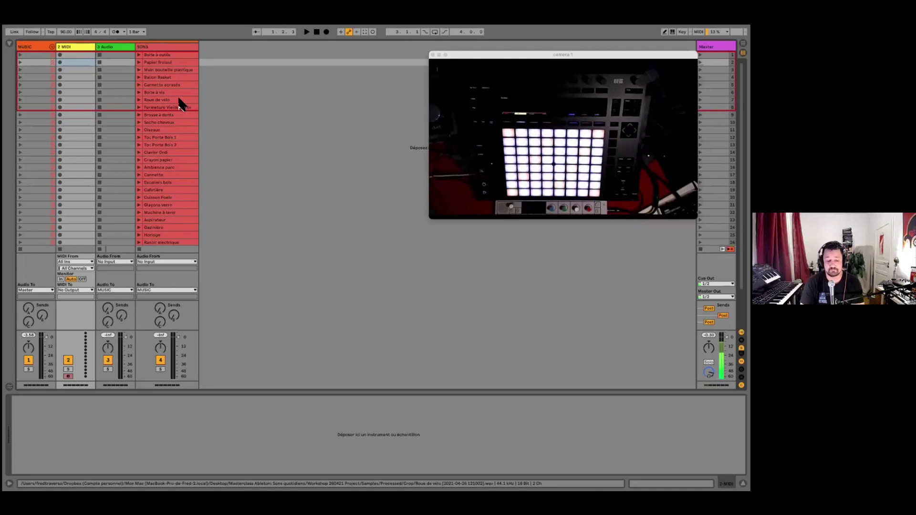
{"action": "left_click", "coordinate": [152, 93]}
{"action": "left_click", "coordinate": [136, 57]}
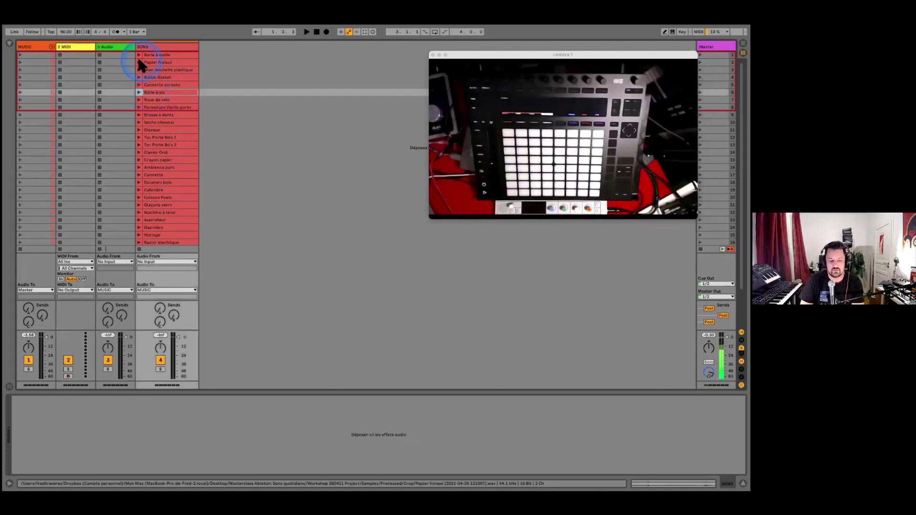
{"action": "left_click", "coordinate": [164, 79]}
{"action": "left_click", "coordinate": [142, 63]}
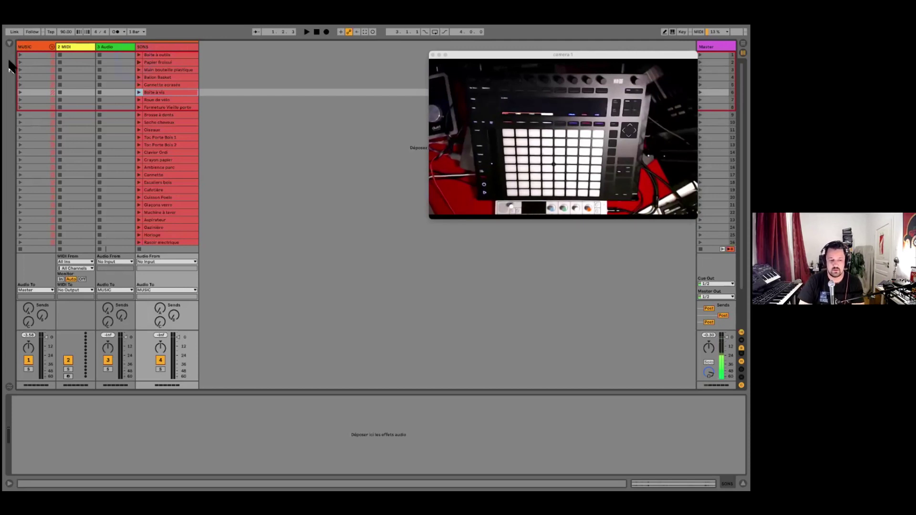
Show the browser, examine the monthly folders in the DropBox Iphone Sounds place, and hide the browser again
{"action": "left_click", "coordinate": [8, 43]}
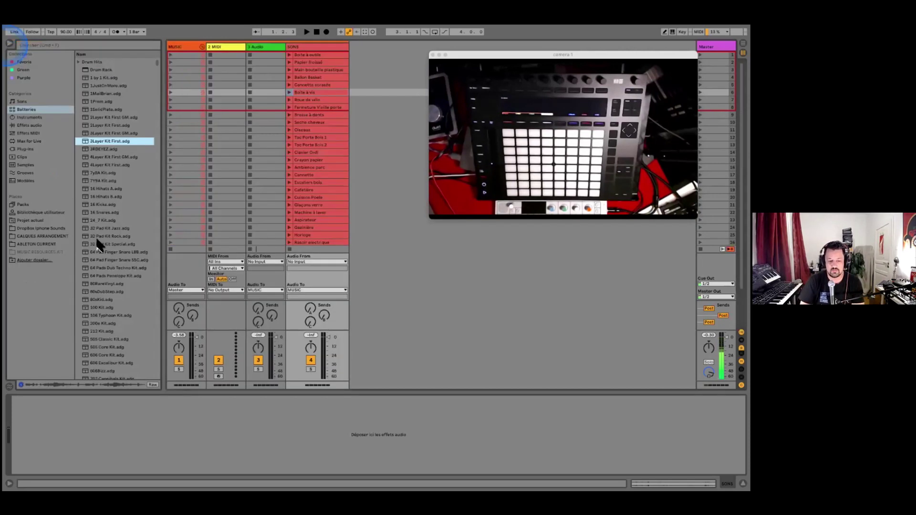
{"action": "left_click", "coordinate": [27, 229]}
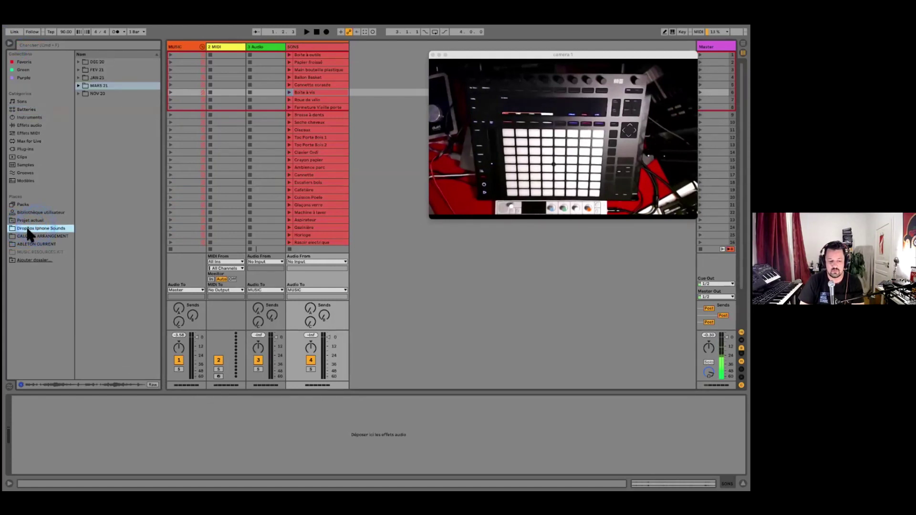
{"action": "left_click", "coordinate": [27, 230]}
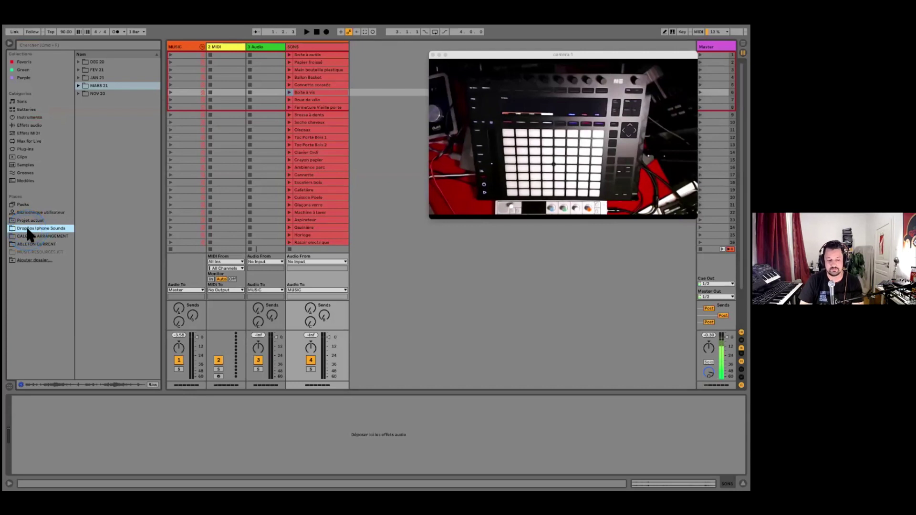
{"action": "left_click", "coordinate": [30, 232]}
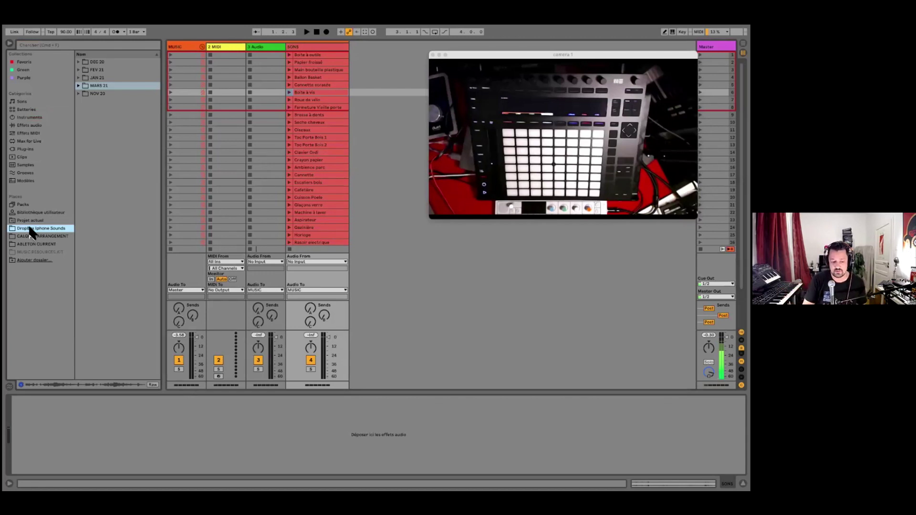
{"action": "left_click", "coordinate": [75, 160]}
{"action": "left_click", "coordinate": [24, 206]}
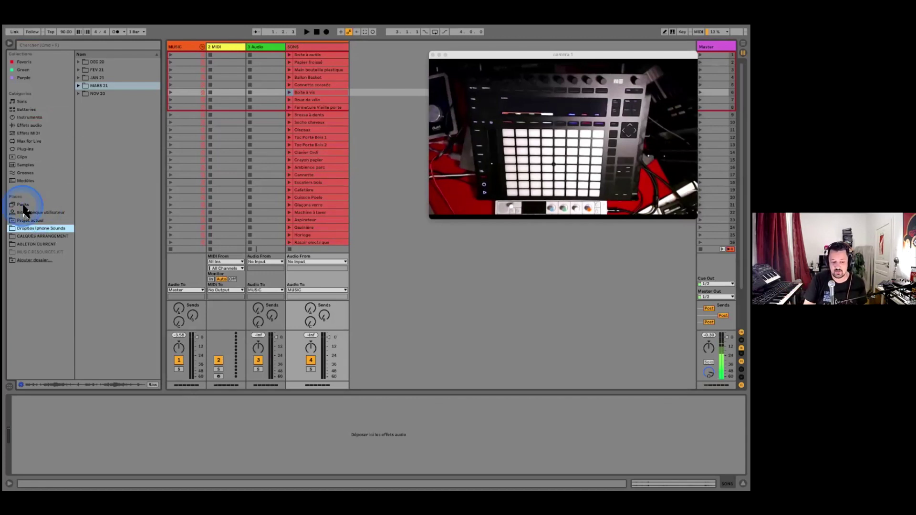
{"action": "left_click", "coordinate": [21, 223]}
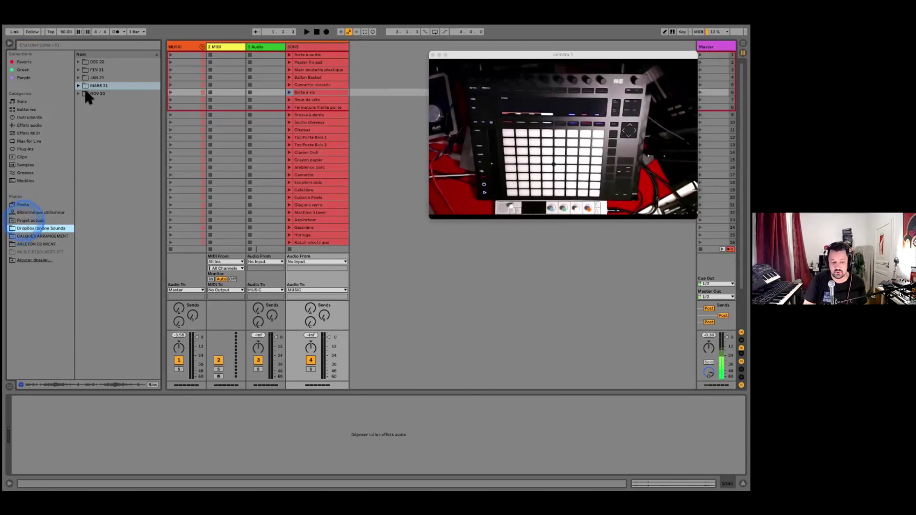
{"action": "left_click", "coordinate": [95, 104]}
{"action": "left_click", "coordinate": [63, 110]}
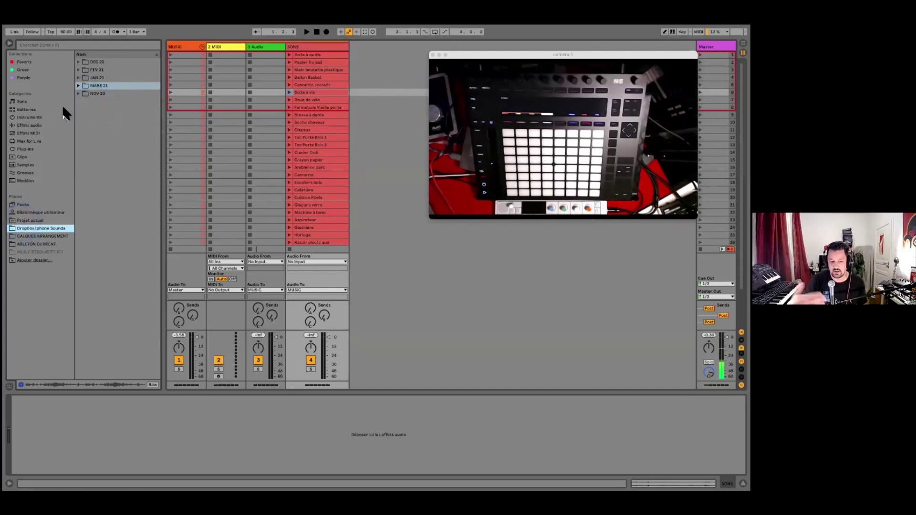
{"action": "left_click", "coordinate": [4, 203]}
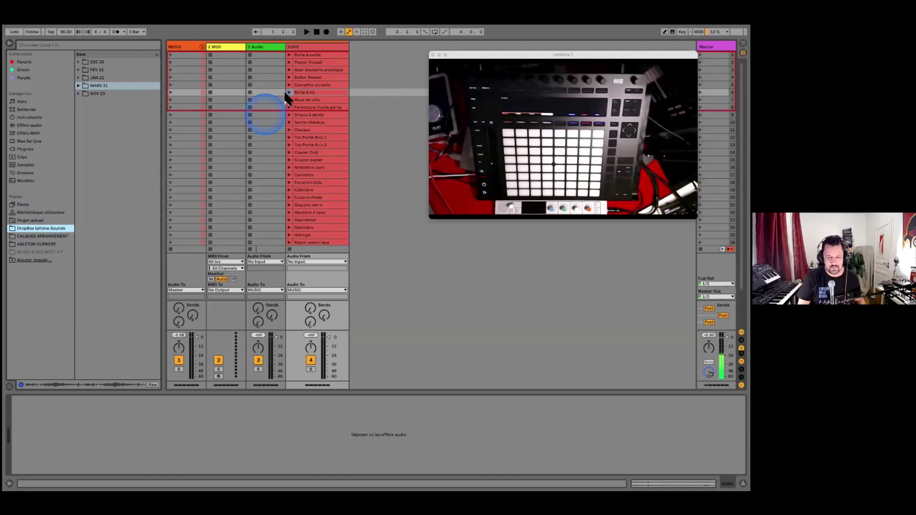
{"action": "left_click", "coordinate": [10, 43]}
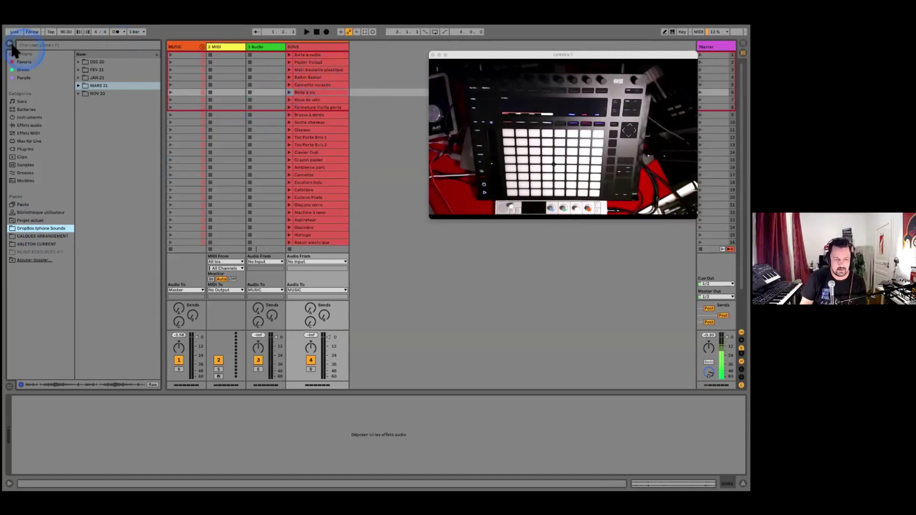
Audition the first four SONS clips in turn, from Boîte à outils to Ballon Basket
{"action": "left_click", "coordinate": [157, 55]}
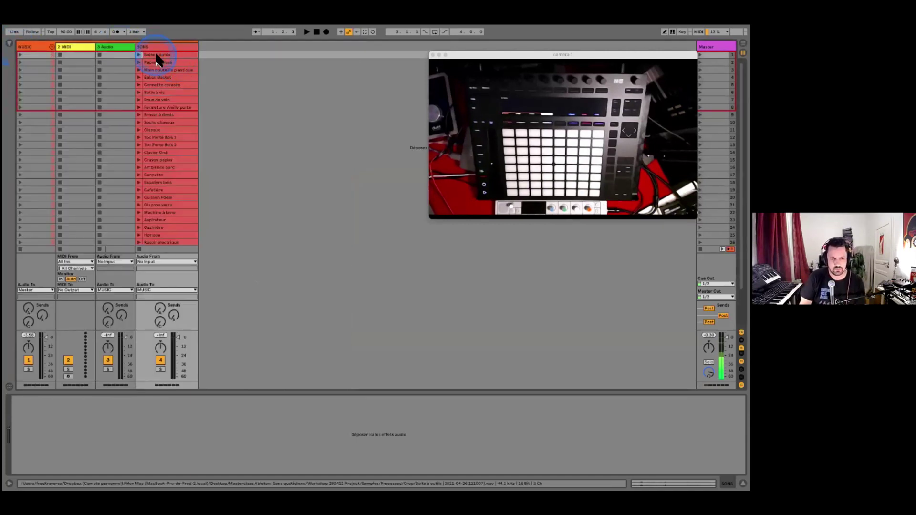
{"action": "left_click", "coordinate": [138, 55]}
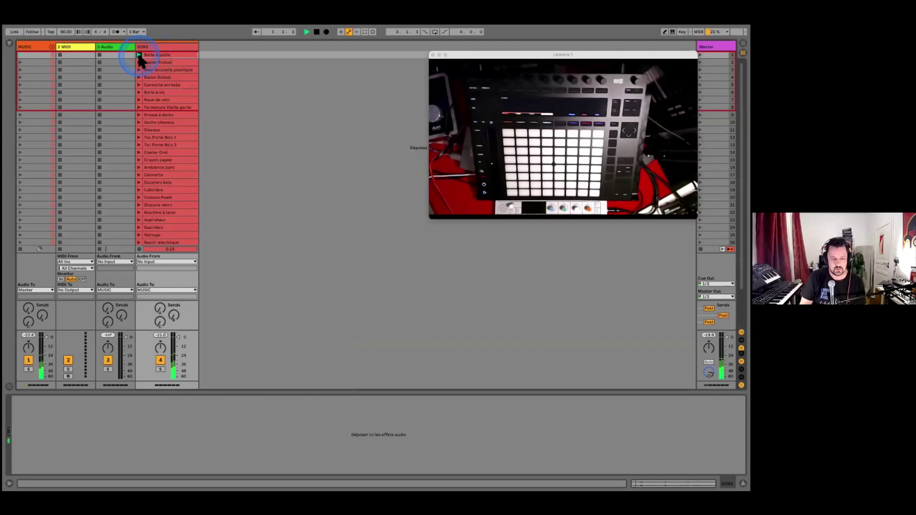
{"action": "left_click", "coordinate": [139, 63]}
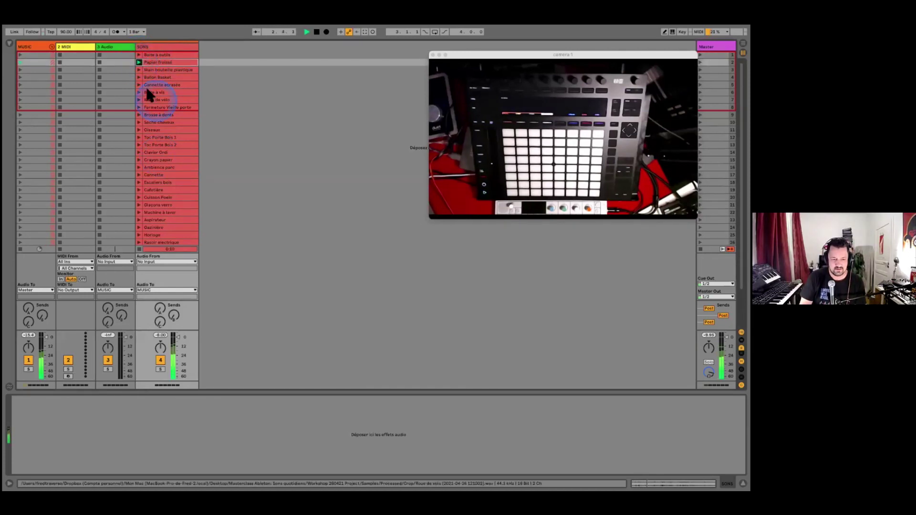
{"action": "left_click", "coordinate": [137, 71]}
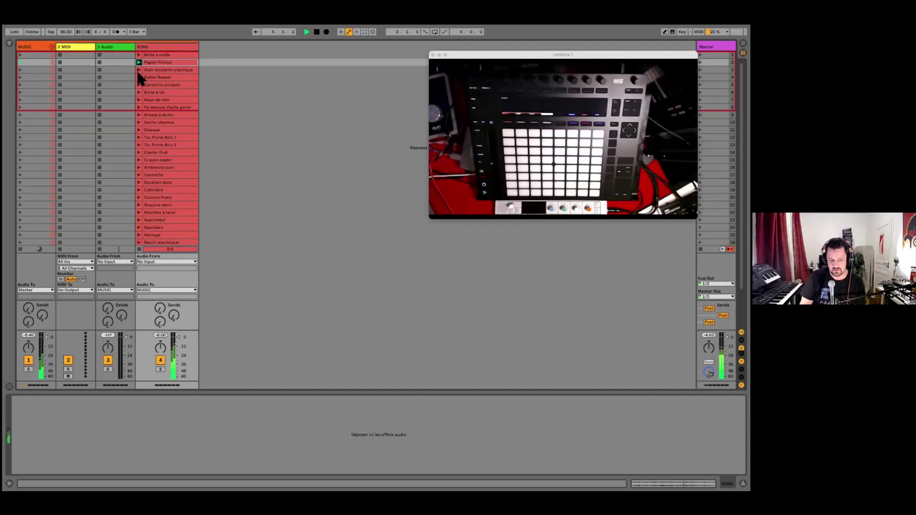
{"action": "left_click", "coordinate": [138, 70]}
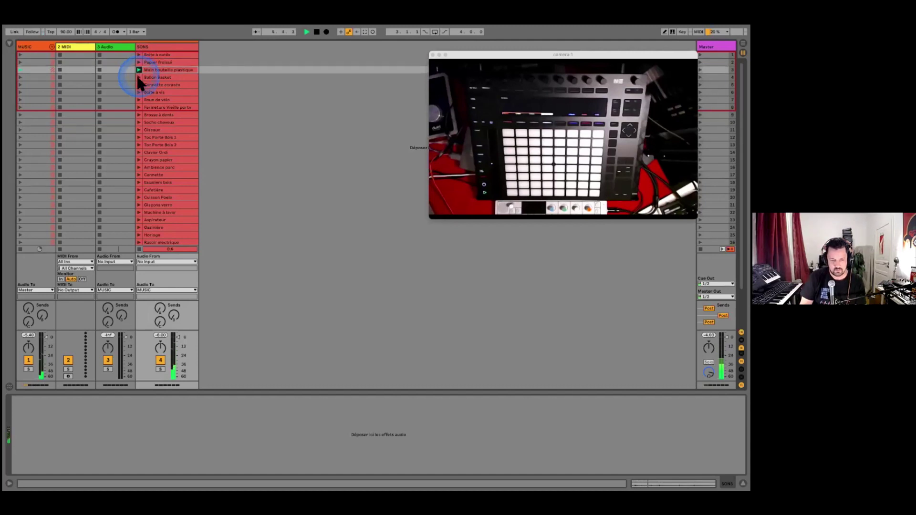
{"action": "left_click", "coordinate": [138, 78]}
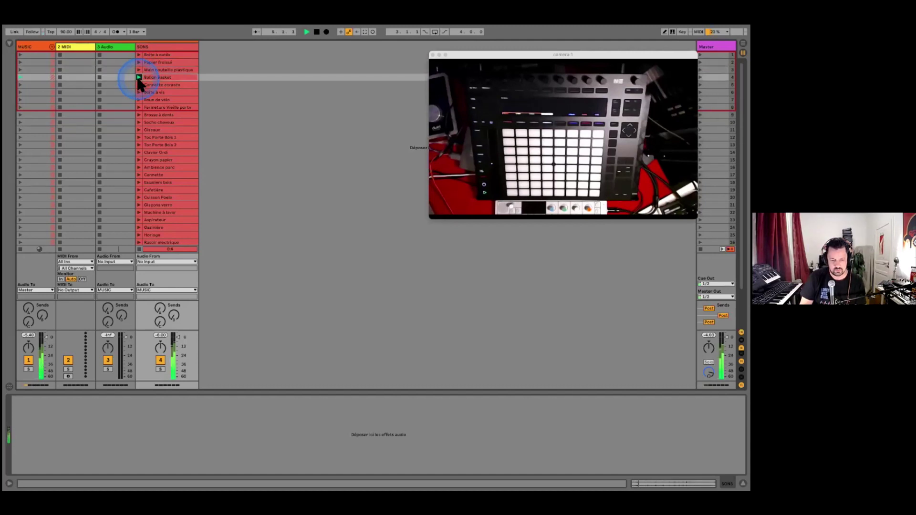
Audition the SONS clips from Cannette écrasée through Fermeture Vieille porte, one after another
{"action": "left_click", "coordinate": [138, 85]}
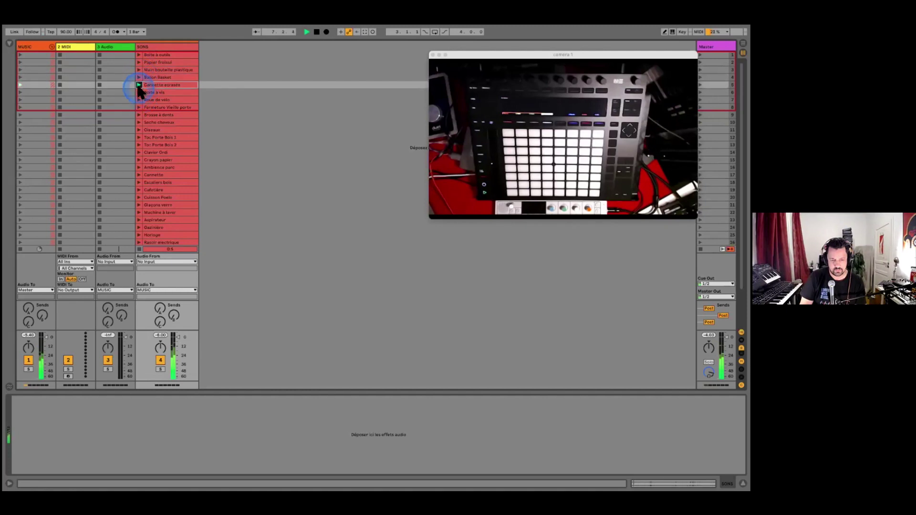
{"action": "left_click", "coordinate": [138, 92]}
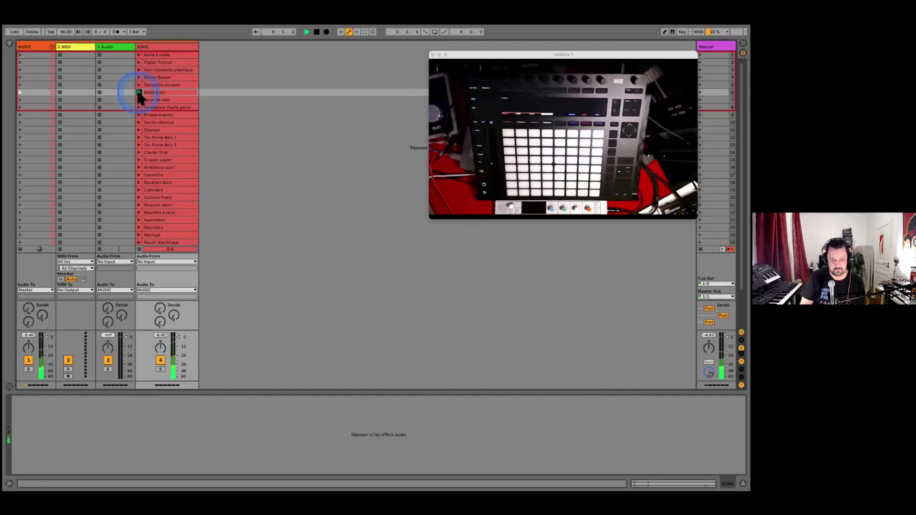
{"action": "left_click", "coordinate": [139, 100]}
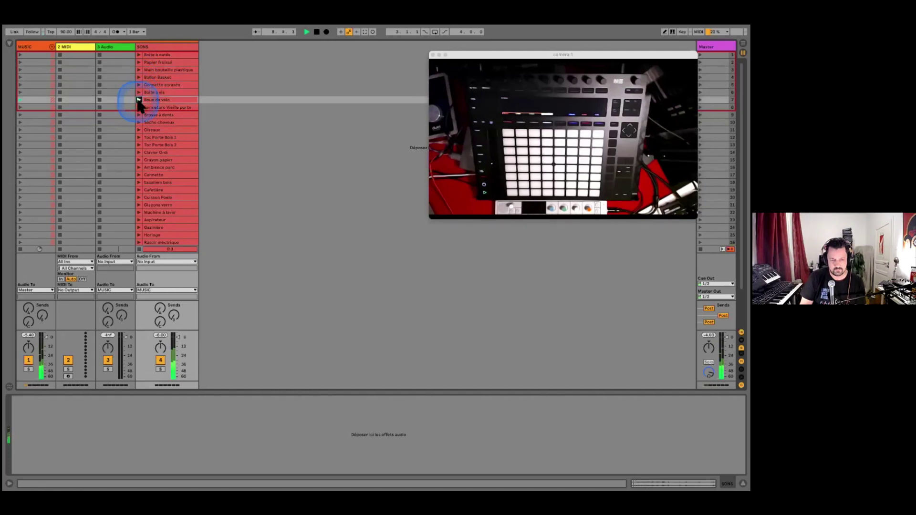
{"action": "left_click", "coordinate": [139, 108]}
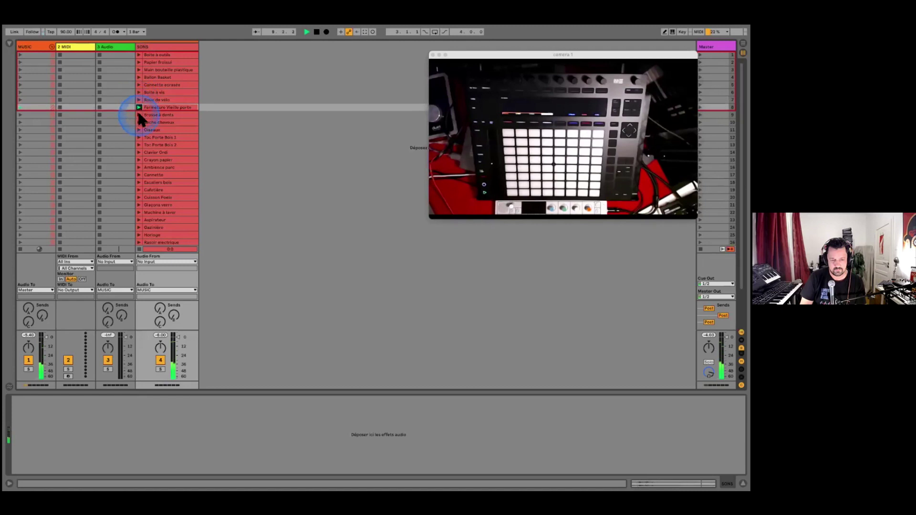
Audition the SONS clips from Brosse à dents through Crayon papier, one after another
{"action": "left_click", "coordinate": [138, 115]}
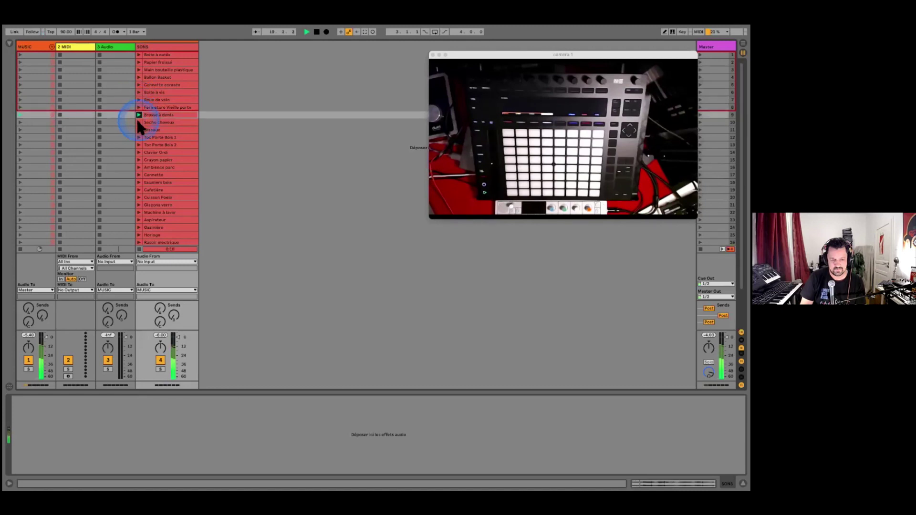
{"action": "left_click", "coordinate": [138, 122]}
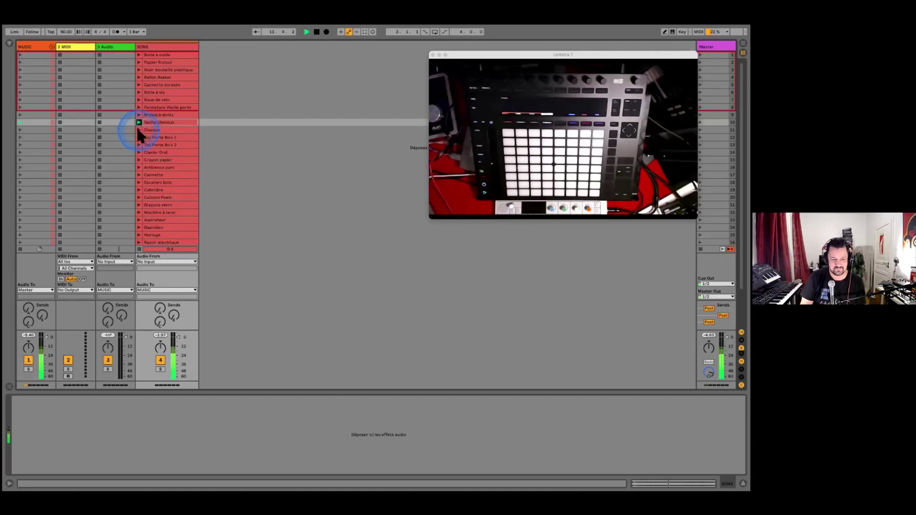
{"action": "left_click", "coordinate": [138, 130]}
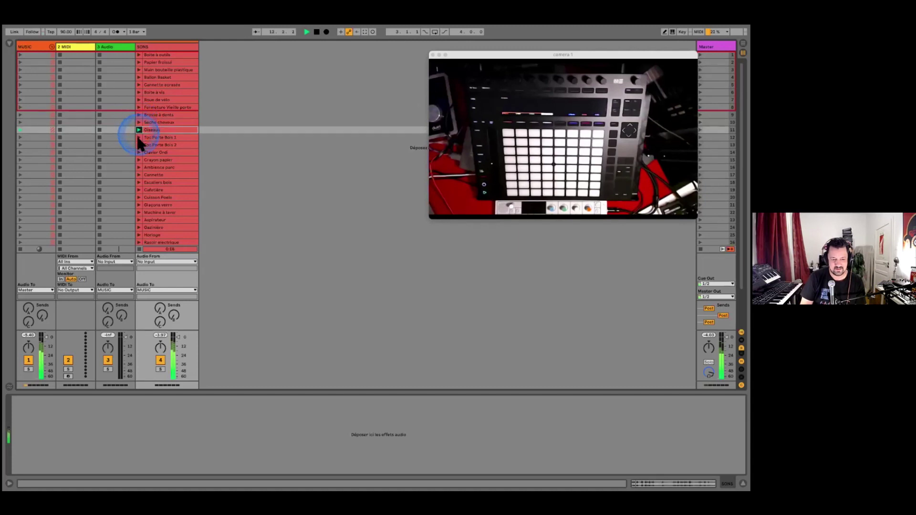
{"action": "left_click", "coordinate": [139, 138]}
{"action": "left_click", "coordinate": [138, 145]}
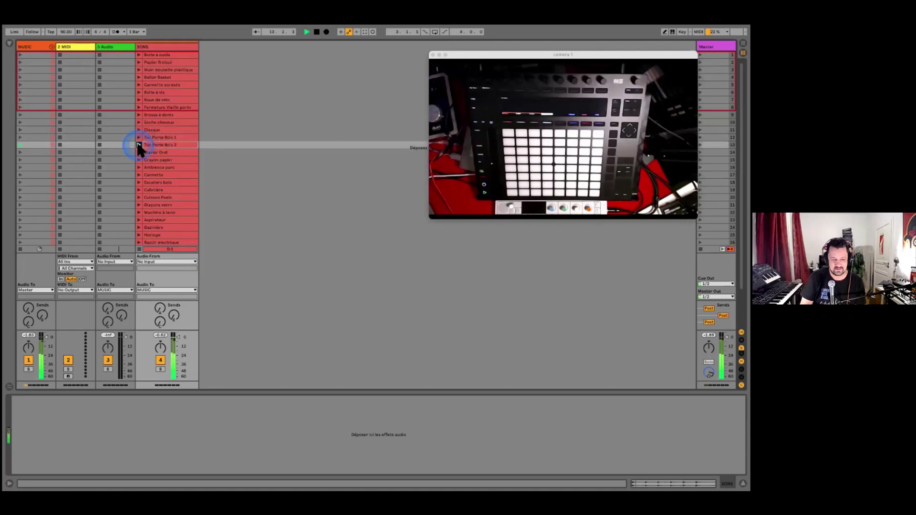
{"action": "left_click", "coordinate": [138, 151]}
{"action": "left_click", "coordinate": [139, 160]}
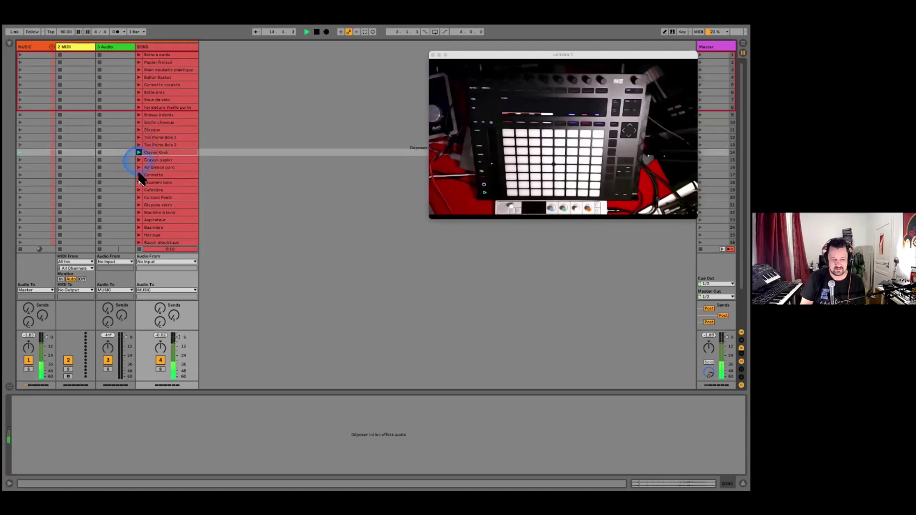
Audition the Aspirateur clip farther down the SONS track and check the neighbouring Horloge and Gazinière clips
{"action": "left_click", "coordinate": [139, 205]}
{"action": "scroll", "coordinate": [143, 191], "scroll_direction": "down", "scroll_amount": 5}
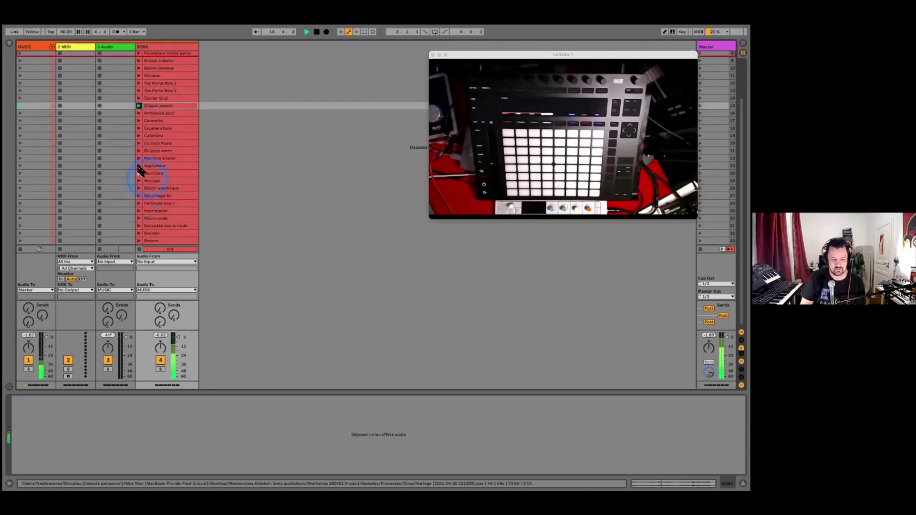
{"action": "left_click", "coordinate": [139, 165]}
{"action": "left_click", "coordinate": [159, 181]}
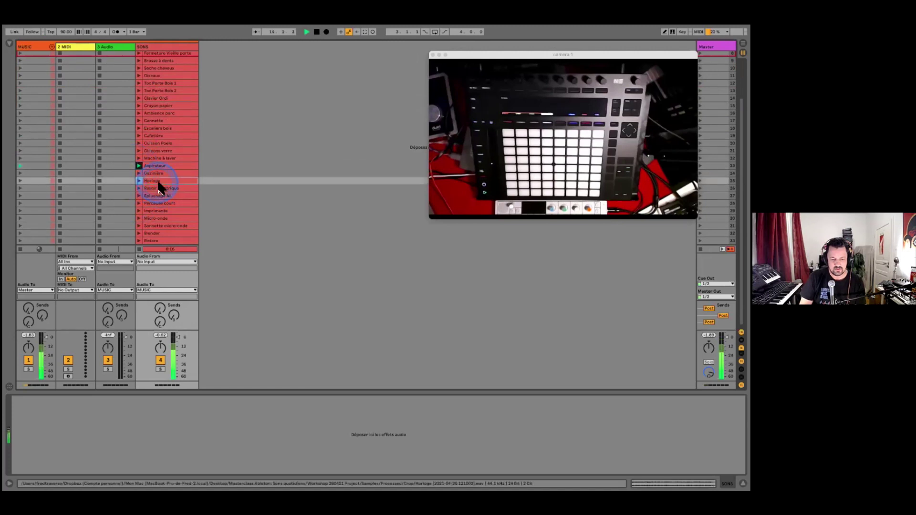
{"action": "left_click", "coordinate": [170, 173]}
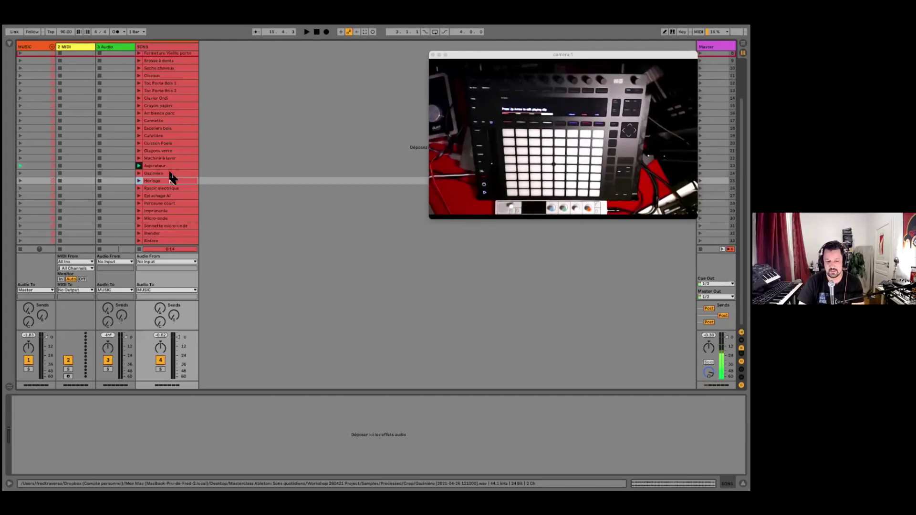
Look through the SONS clip list from the first recordings down to the Perceuse court clip
{"action": "left_click", "coordinate": [152, 174]}
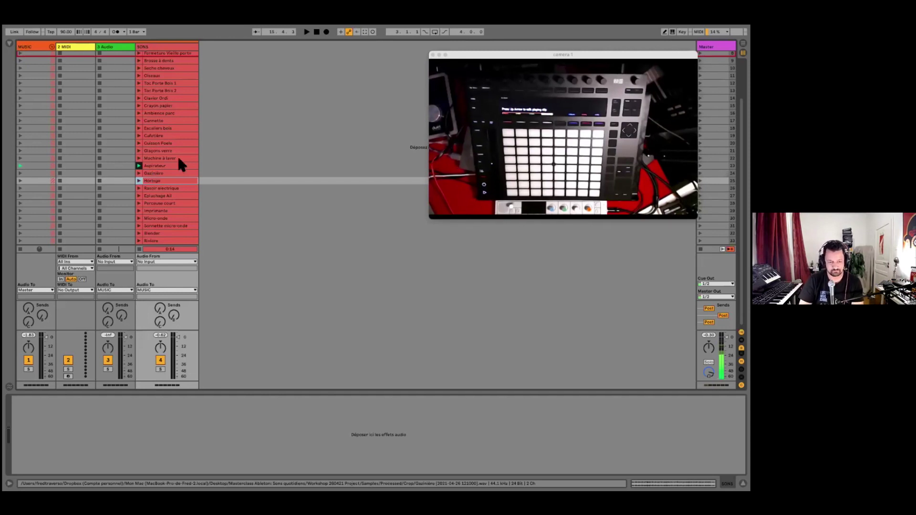
{"action": "scroll", "coordinate": [177, 146], "scroll_direction": "up", "scroll_amount": 5}
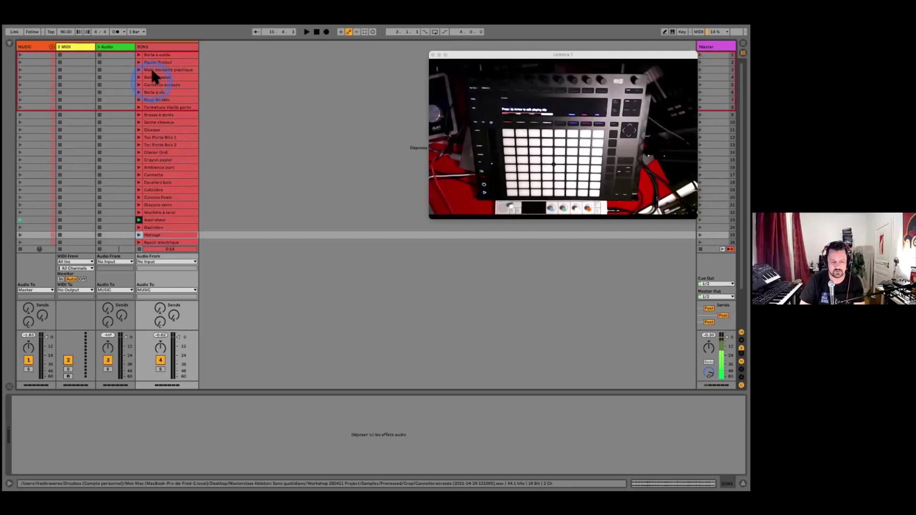
{"action": "scroll", "coordinate": [158, 221], "scroll_direction": "down", "scroll_amount": 5}
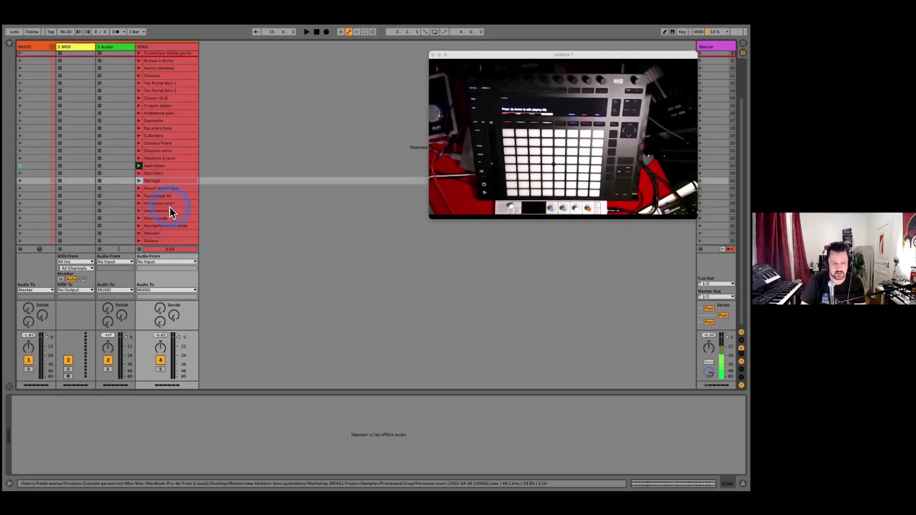
{"action": "left_click", "coordinate": [170, 205]}
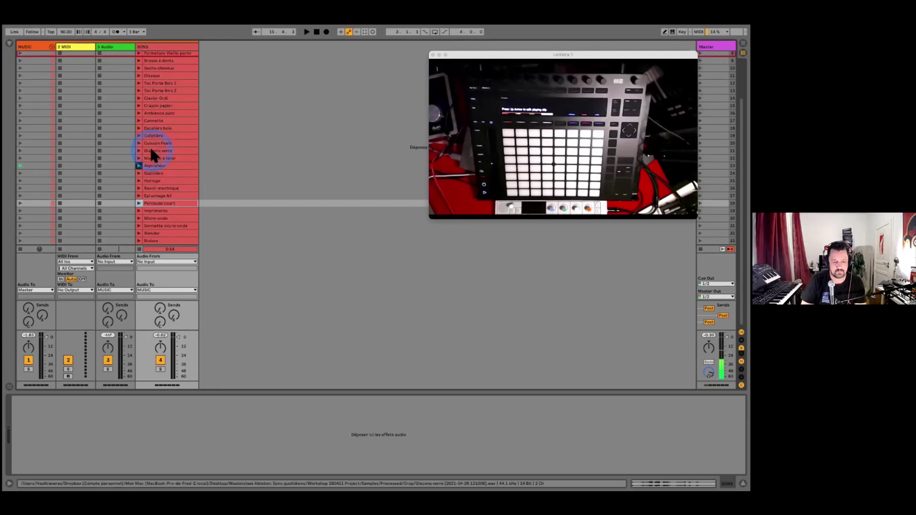
Audition the Papier froissé and Ballon Basket clips near the start of the SONS track
{"action": "scroll", "coordinate": [150, 146], "scroll_direction": "up", "scroll_amount": 5}
{"action": "left_click", "coordinate": [155, 68]}
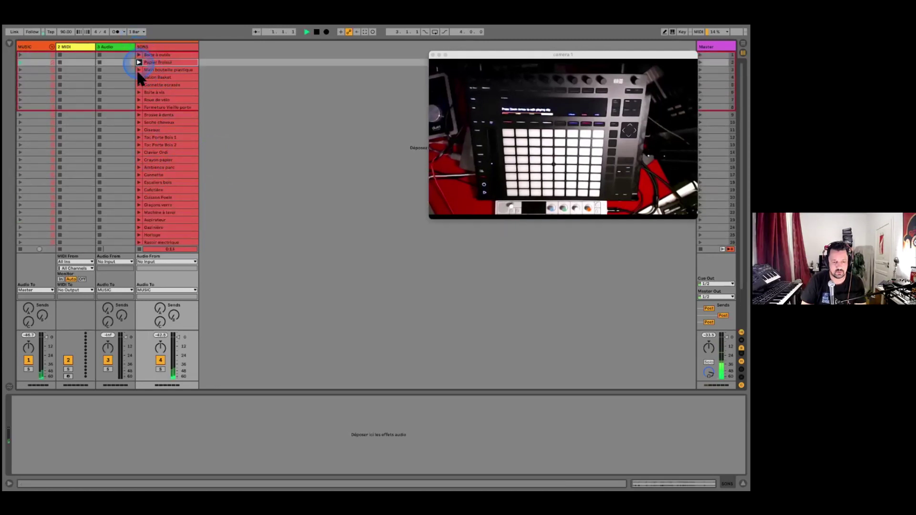
{"action": "left_click", "coordinate": [139, 77]}
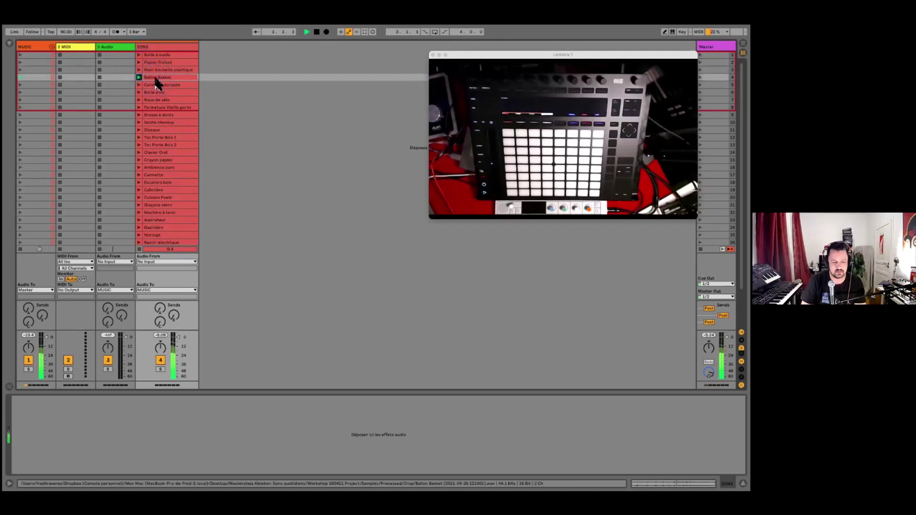
{"action": "left_click", "coordinate": [138, 78]}
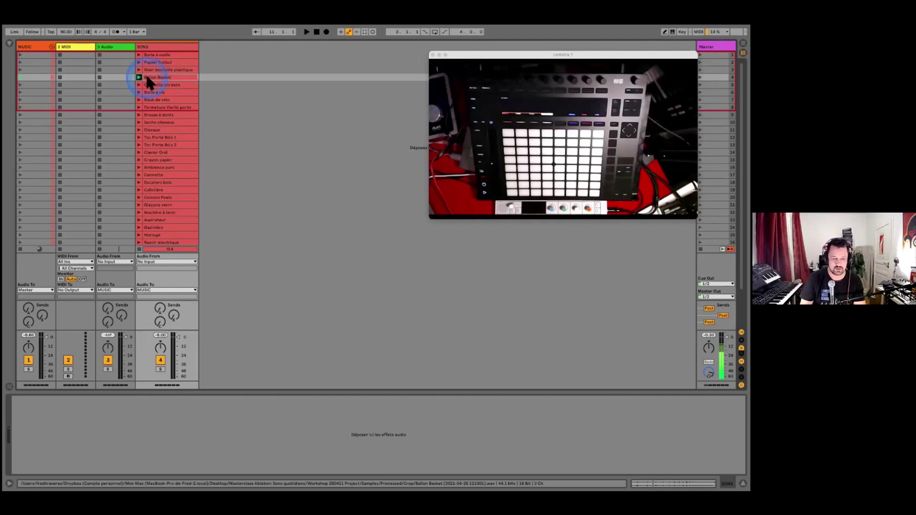
Load the Ballon Basket clip's sample into a Simpler on the empty 2 MIDI track
{"action": "left_click", "coordinate": [100, 56]}
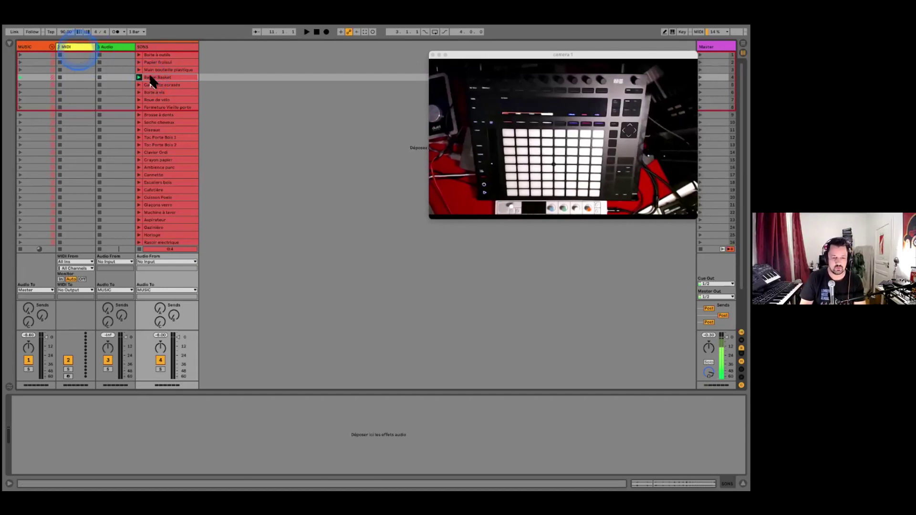
{"action": "left_click", "coordinate": [151, 77]}
{"action": "left_click", "coordinate": [82, 53]}
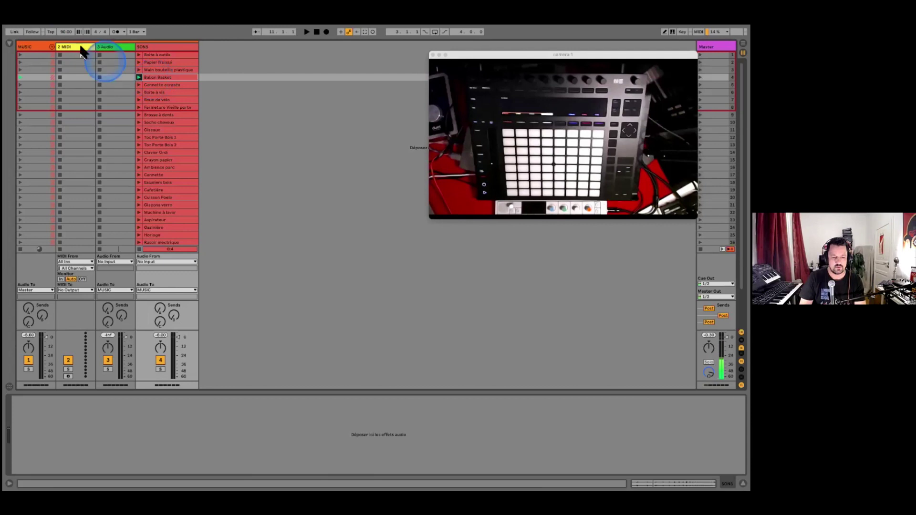
{"action": "left_click", "coordinate": [79, 49]}
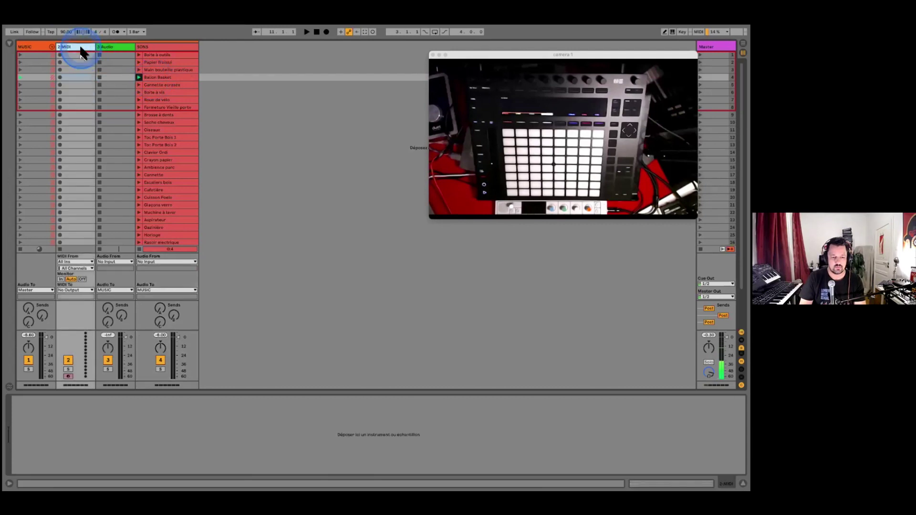
{"action": "left_click", "coordinate": [139, 80]}
{"action": "left_click_drag", "start_coordinate": [155, 77], "coordinate": [88, 424]}
{"action": "left_click", "coordinate": [212, 119]}
{"action": "left_click", "coordinate": [78, 74]}
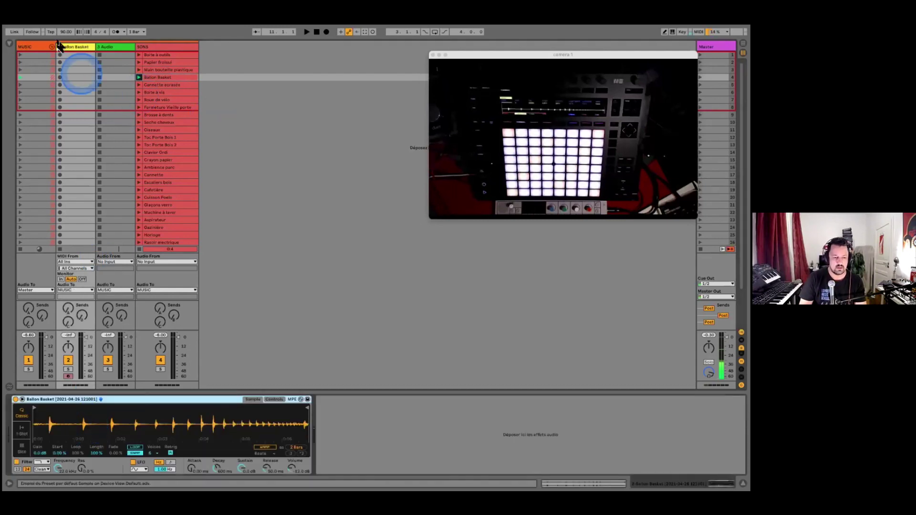
Check the effect devices on the MUSIC group track, and return to the Ballon Basket track's Simpler
{"action": "left_click", "coordinate": [108, 60]}
{"action": "left_click", "coordinate": [36, 44]}
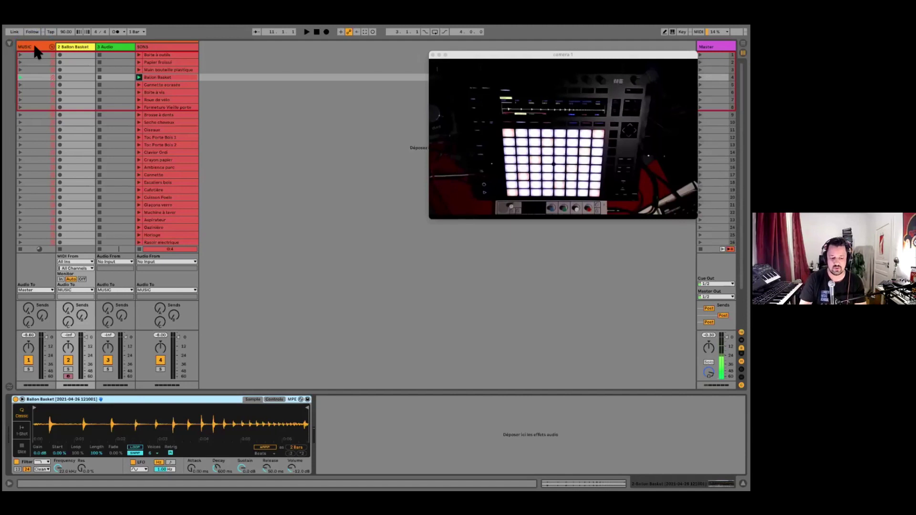
{"action": "left_click", "coordinate": [35, 47]}
{"action": "left_click", "coordinate": [162, 101]}
{"action": "left_click", "coordinate": [74, 48]}
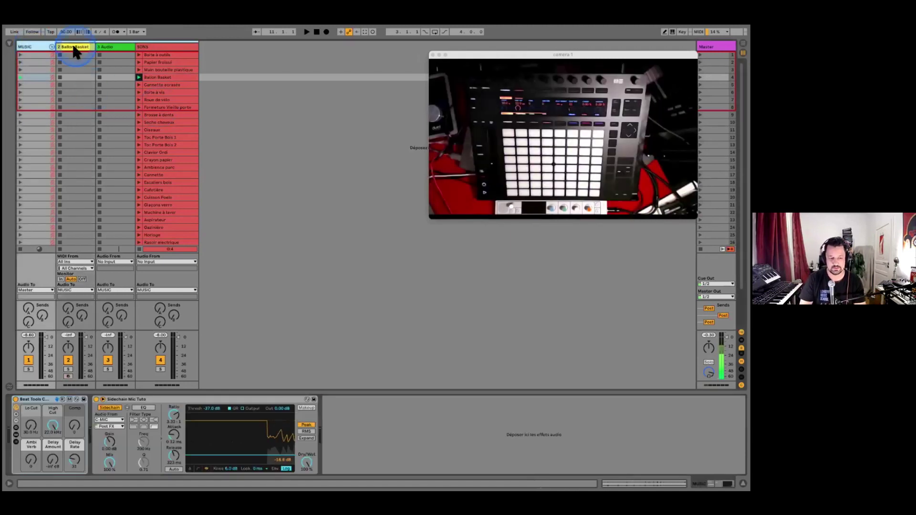
{"action": "left_click", "coordinate": [74, 48]}
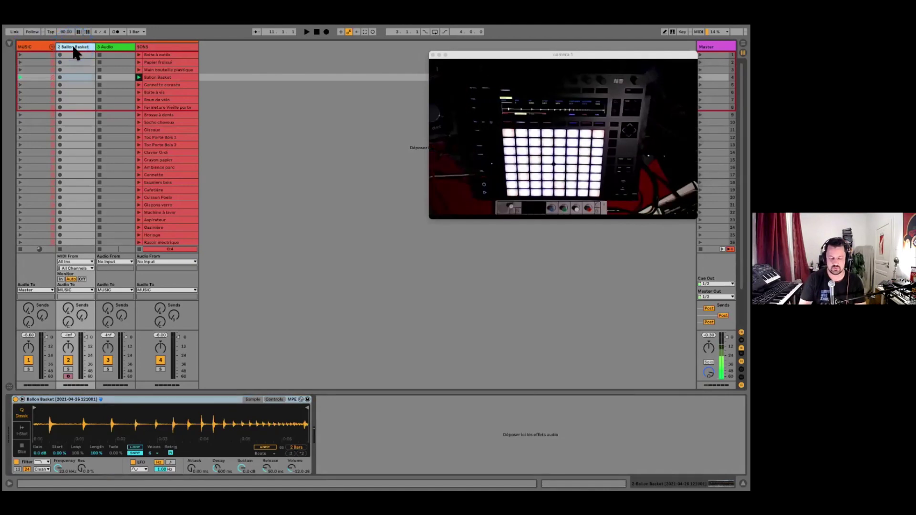
{"action": "left_click", "coordinate": [74, 47]}
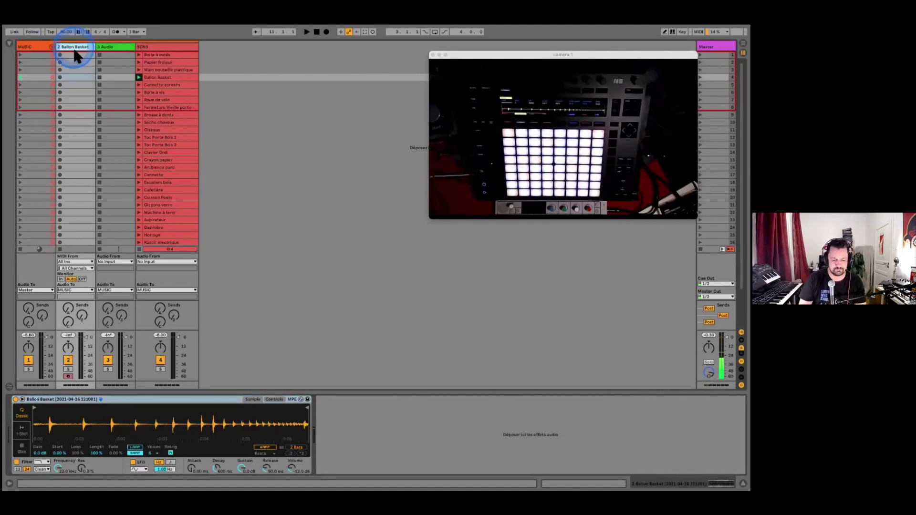
Create an empty MIDI clip in the Ballon Basket track's first slot and enlarge its note editor
{"action": "left_click", "coordinate": [72, 69]}
{"action": "left_click", "coordinate": [66, 194]}
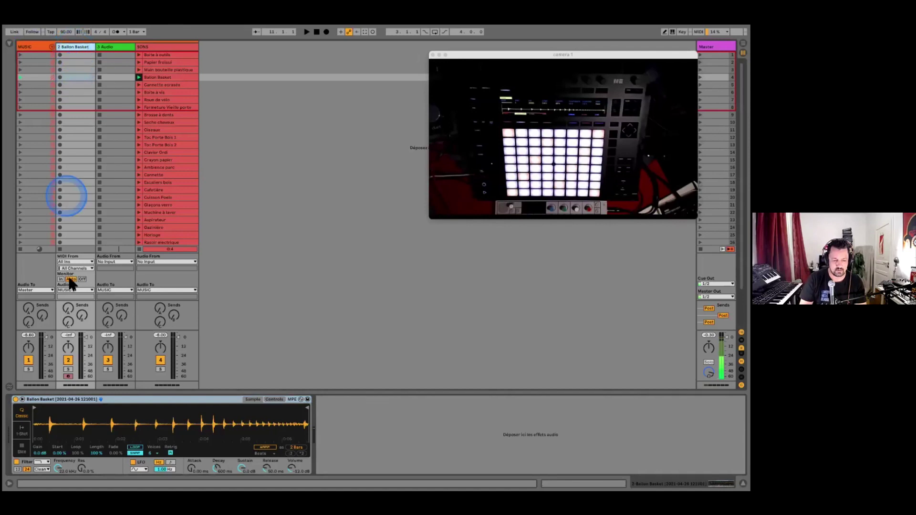
{"action": "double_click", "coordinate": [78, 54]}
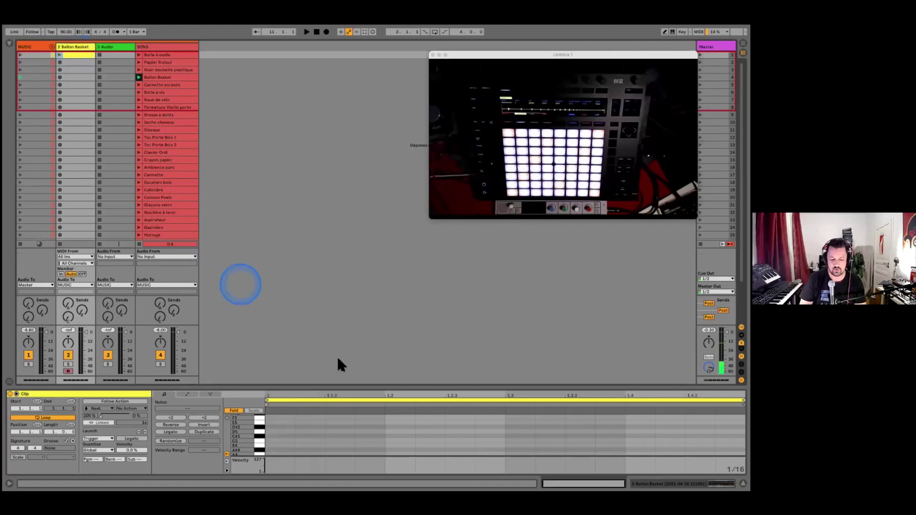
{"action": "left_click_drag", "start_coordinate": [344, 384], "coordinate": [338, 326]}
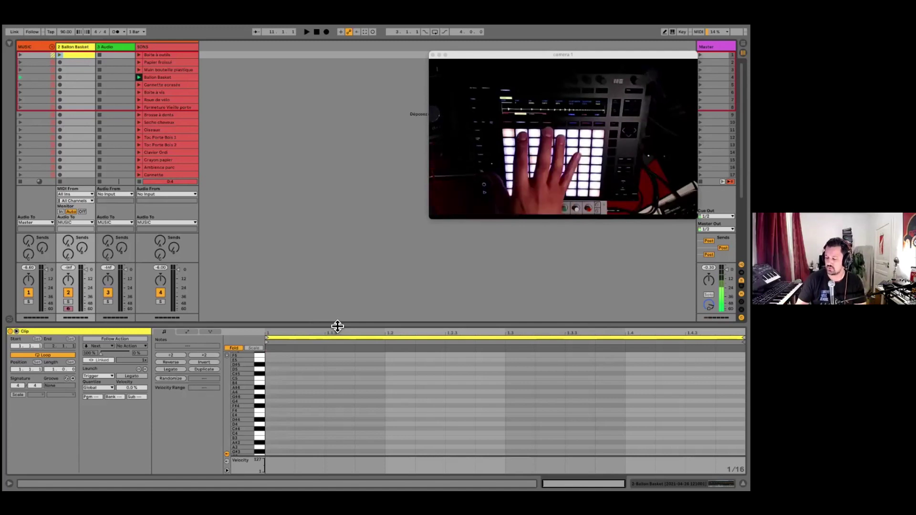
Turn off Fold in the clip's note editor and enlarge the editor further to show the rows around C3
{"action": "left_click", "coordinate": [302, 403]}
{"action": "left_click", "coordinate": [262, 420]}
{"action": "left_click", "coordinate": [262, 399]}
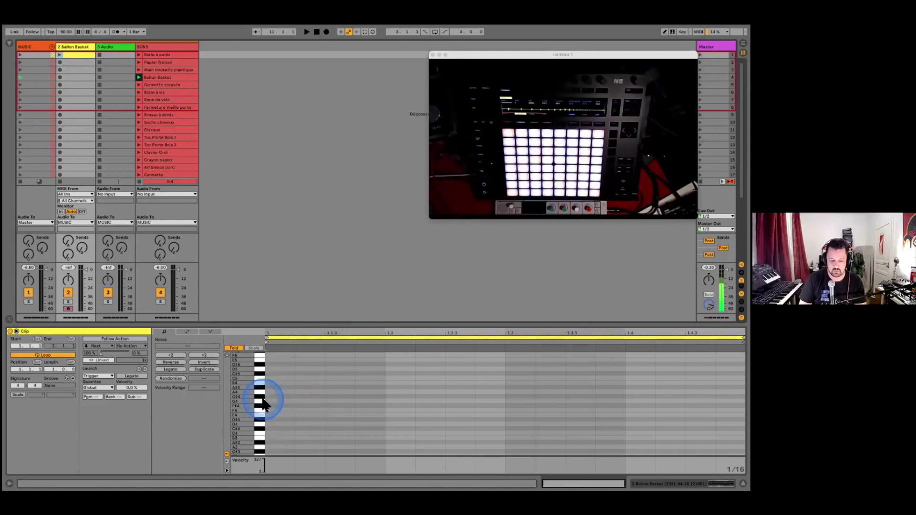
{"action": "left_click", "coordinate": [272, 383]}
{"action": "left_click", "coordinate": [234, 348]}
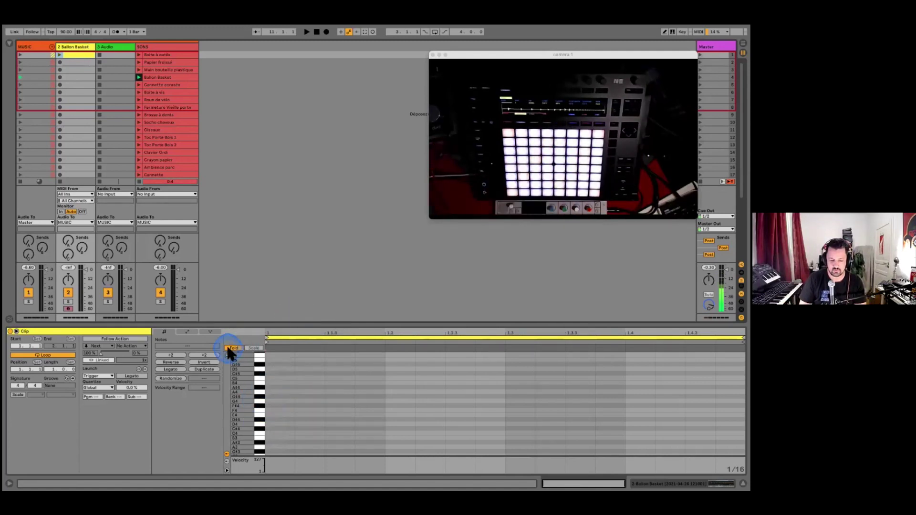
{"action": "left_click", "coordinate": [287, 327]}
{"action": "left_click_drag", "start_coordinate": [287, 328], "coordinate": [272, 257]}
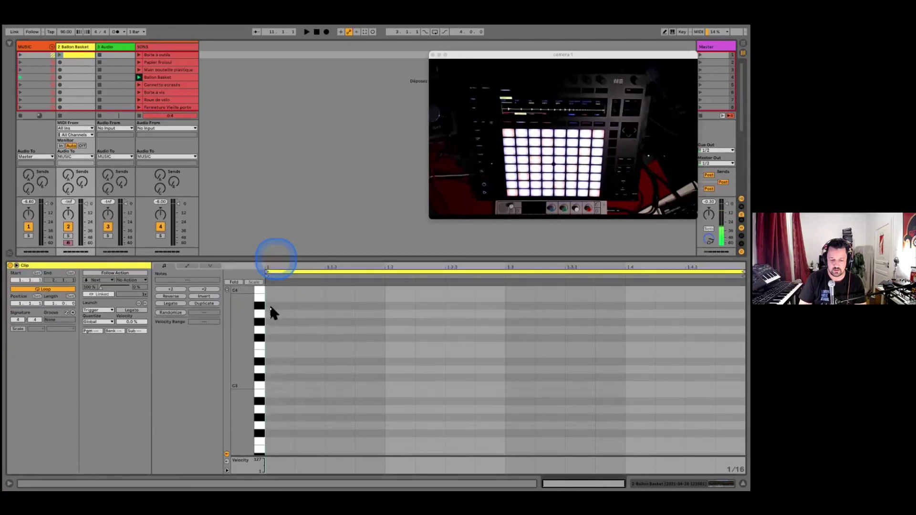
Add four sixteenth-length C3 notes to the clip, one on each beat of the bar
{"action": "left_click", "coordinate": [269, 387]}
{"action": "double_click", "coordinate": [269, 386]}
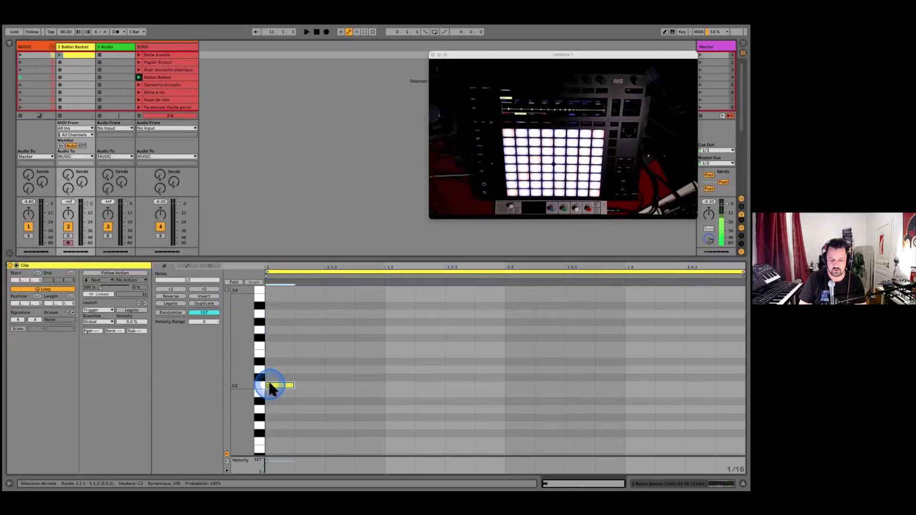
{"action": "double_click", "coordinate": [392, 386]}
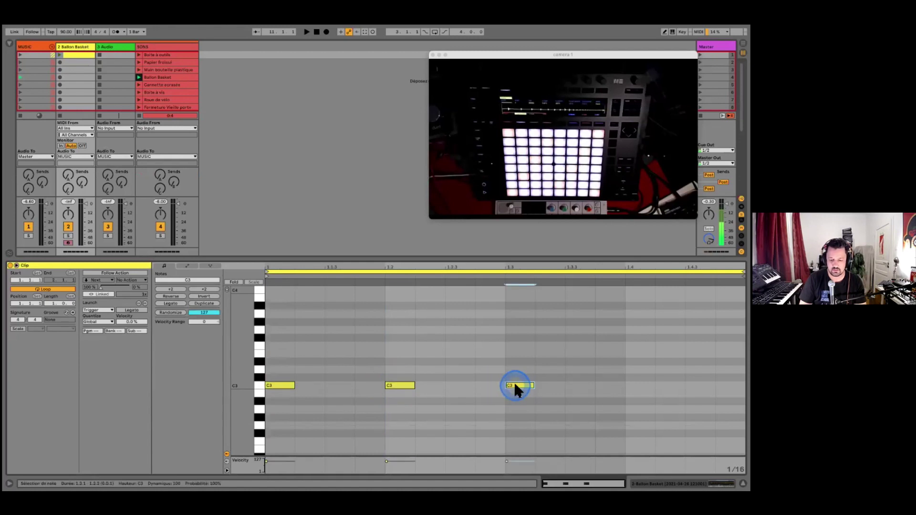
{"action": "double_click", "coordinate": [516, 385]}
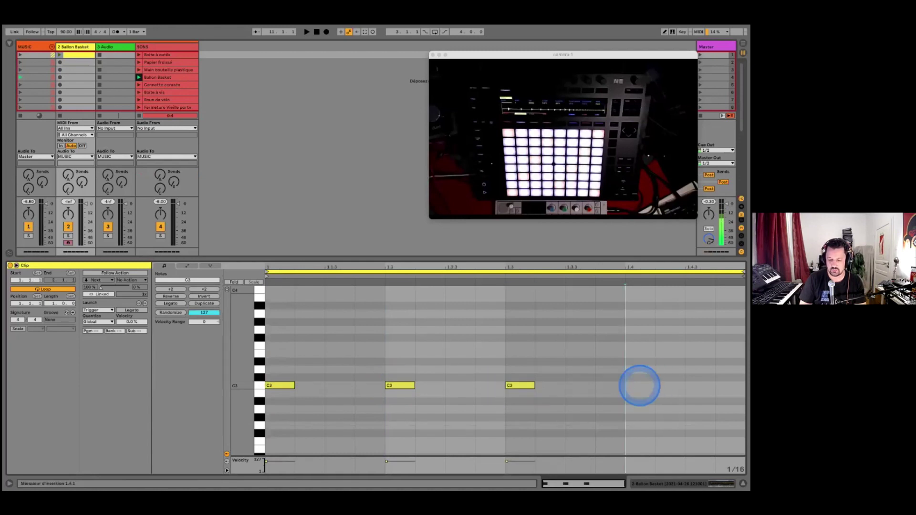
{"action": "double_click", "coordinate": [640, 385]}
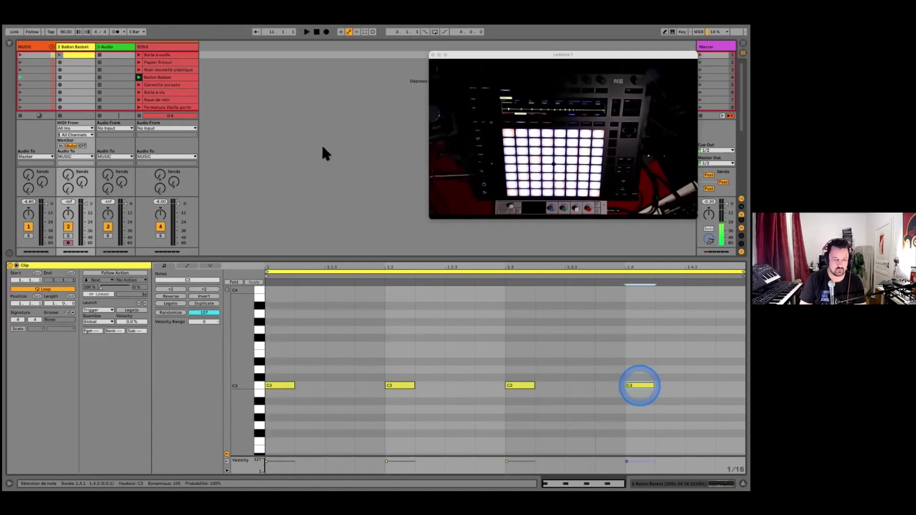
Set the song tempo to 125 BPM and launch the Ballon Basket MIDI clip
{"action": "left_click", "coordinate": [66, 31]}
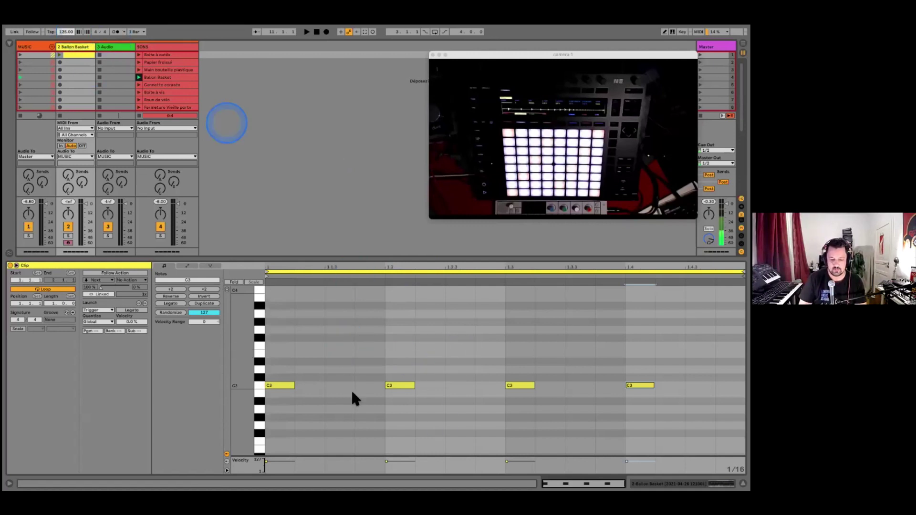
{"action": "left_click", "coordinate": [59, 55]}
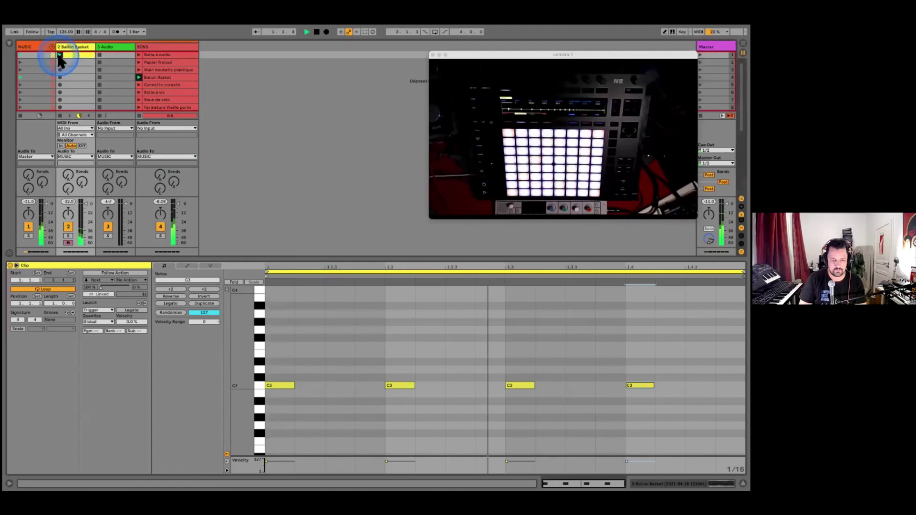
Stop the SONS clip, then move the Ballon Basket Simpler's sample start to the first bounce's attack and enlarge the waveform display
{"action": "left_click", "coordinate": [140, 116]}
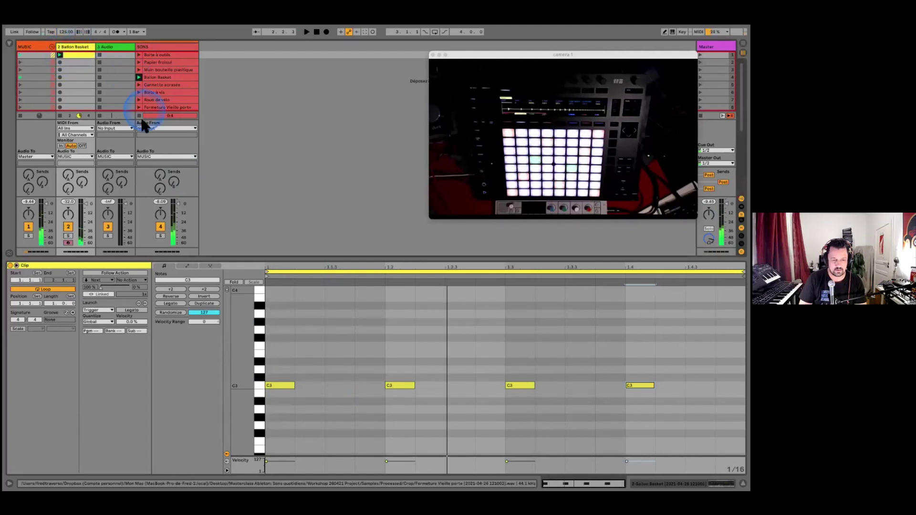
{"action": "left_click", "coordinate": [72, 47]}
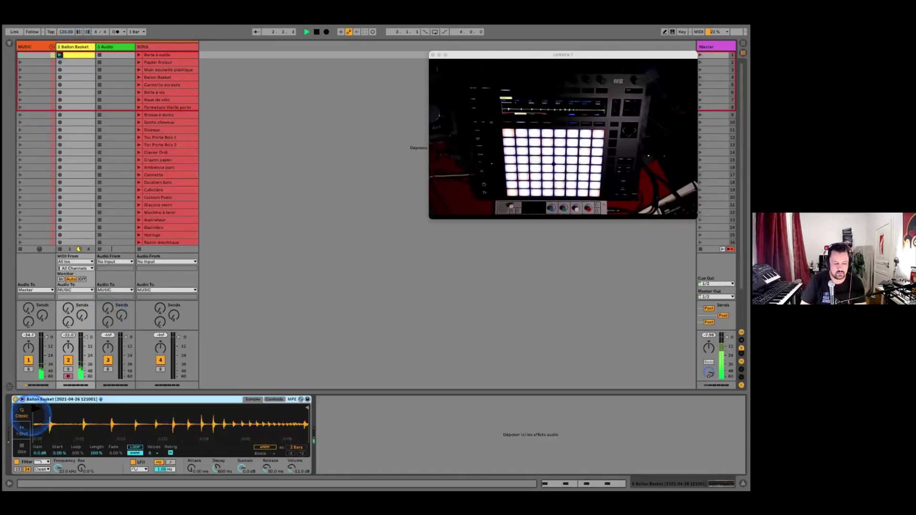
{"action": "left_click_drag", "start_coordinate": [34, 408], "coordinate": [81, 408]}
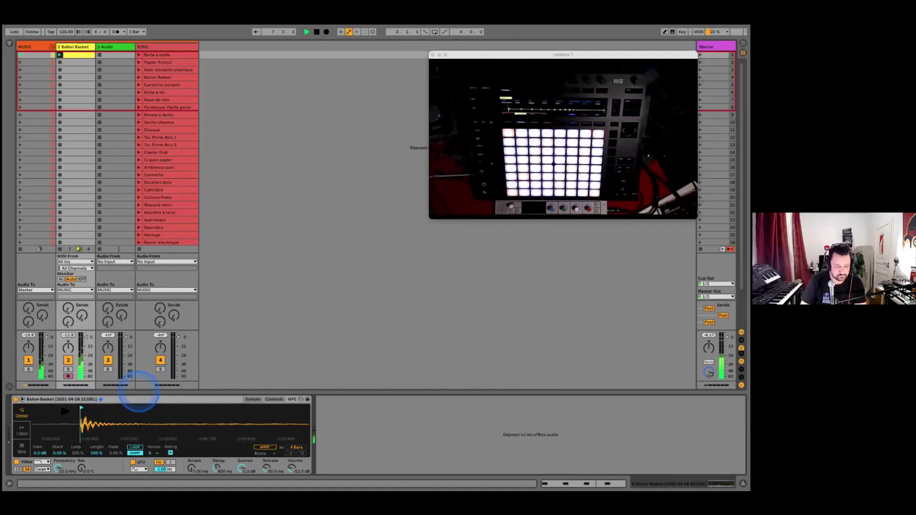
{"action": "left_click", "coordinate": [22, 409]}
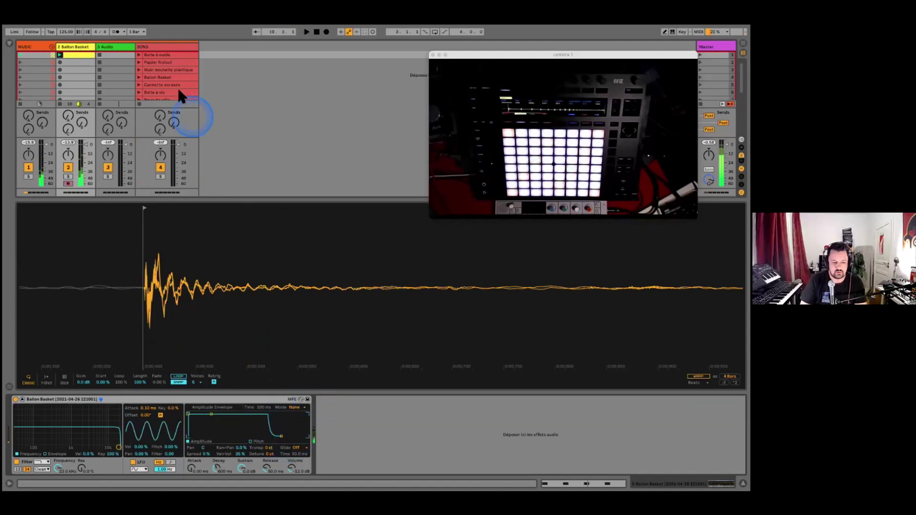
Look at the Boite à vis recording in the SONS track, then go back to the Ballon Basket MIDI clip
{"action": "left_click", "coordinate": [154, 78]}
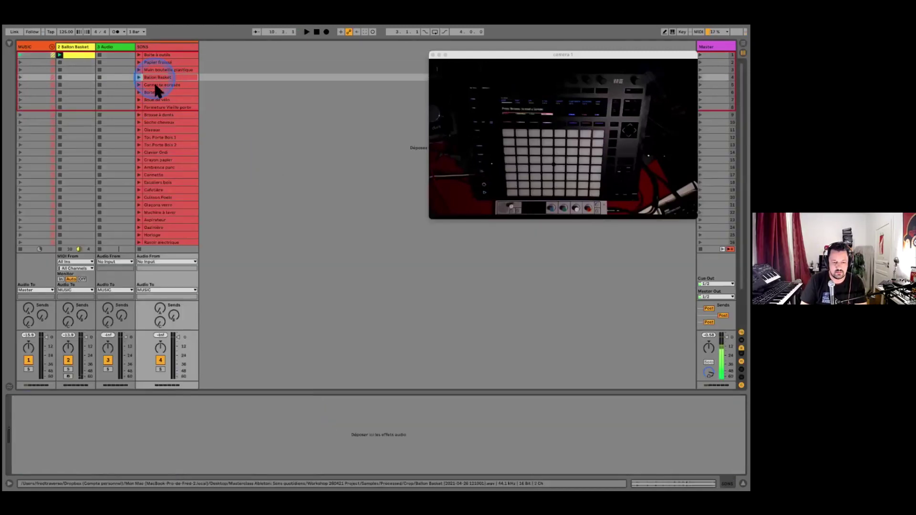
{"action": "left_click", "coordinate": [154, 92]}
{"action": "left_click", "coordinate": [169, 286]}
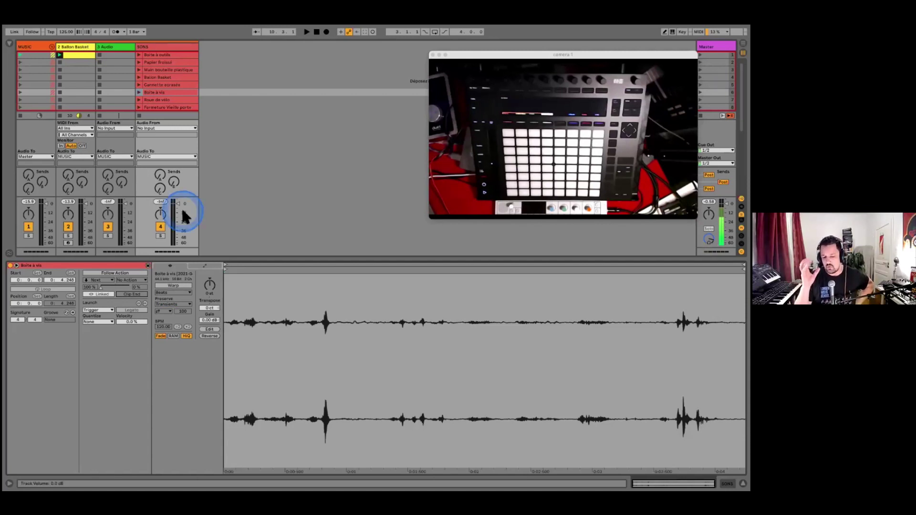
{"action": "left_click", "coordinate": [115, 161]}
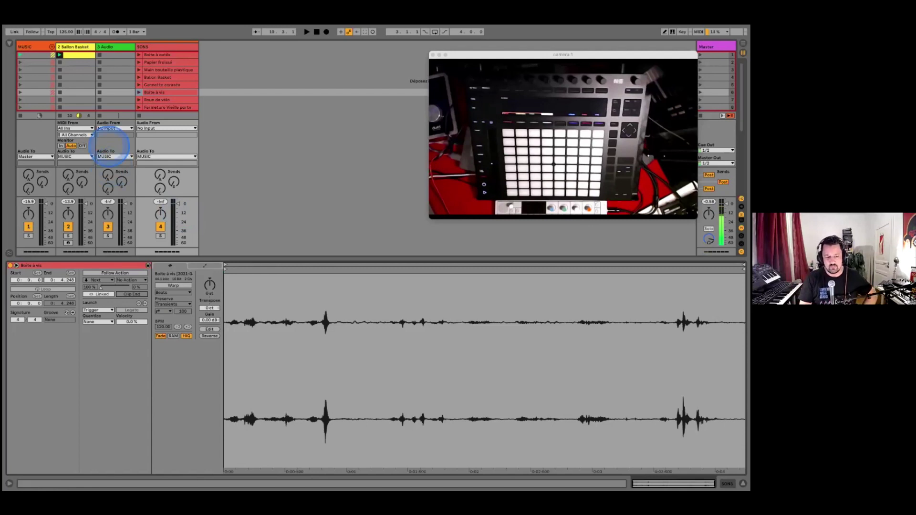
{"action": "left_click", "coordinate": [71, 55]}
{"action": "left_click", "coordinate": [71, 54]}
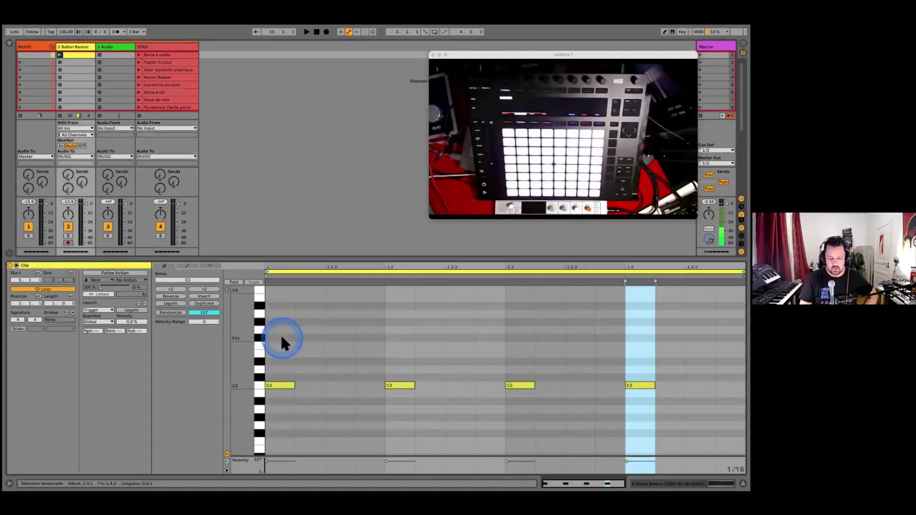
Return to the Ballon Basket Simpler, start playback, transpose the sample to -18 st and lengthen the release to about 3.37 s
{"action": "left_click", "coordinate": [77, 48]}
{"action": "double_click", "coordinate": [77, 46]}
{"action": "key", "text": "space"}
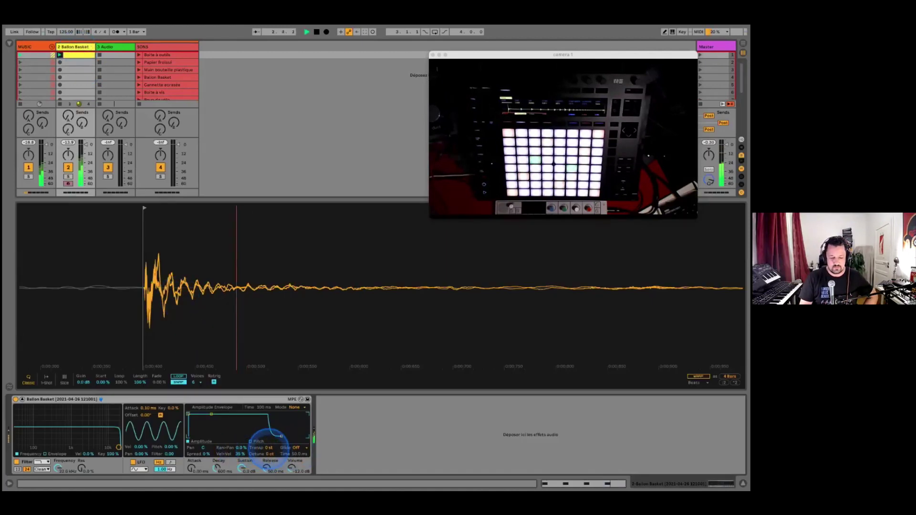
{"action": "left_click", "coordinate": [269, 448]}
{"action": "left_click", "coordinate": [269, 449]}
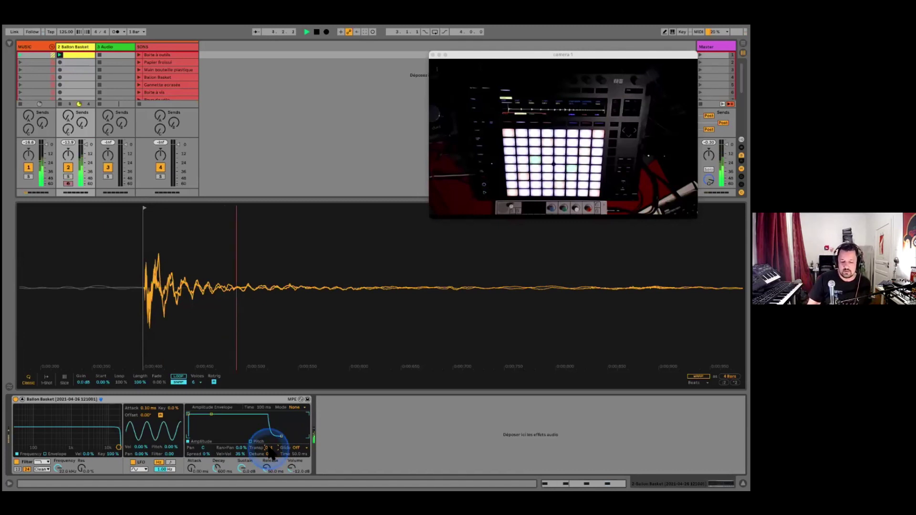
{"action": "mouse_move", "coordinate": [268, 449]}
{"action": "left_mouse_down"}
{"action": "mouse_move", "coordinate": [268, 467]}
{"action": "mouse_move", "coordinate": [275, 453]}
{"action": "left_mouse_up"}
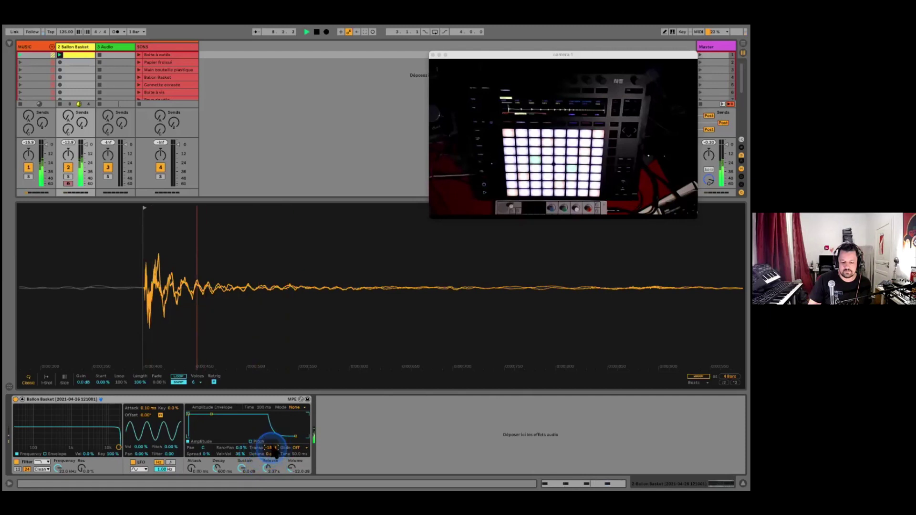
Switch the Simpler filter to the MS2 circuit with about 9 dB drive, 6.6 kHz cutoff and 36% resonance
{"action": "left_click", "coordinate": [58, 466]}
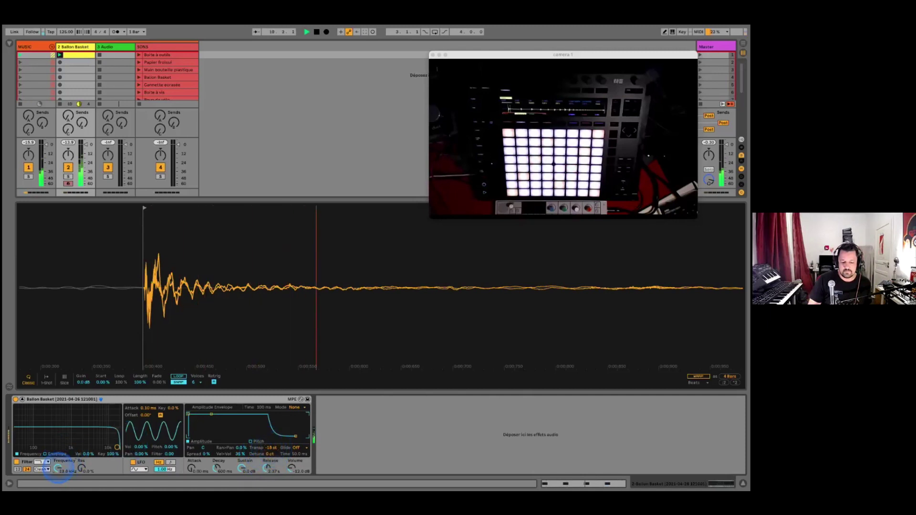
{"action": "left_click_drag", "start_coordinate": [59, 467], "coordinate": [80, 470]}
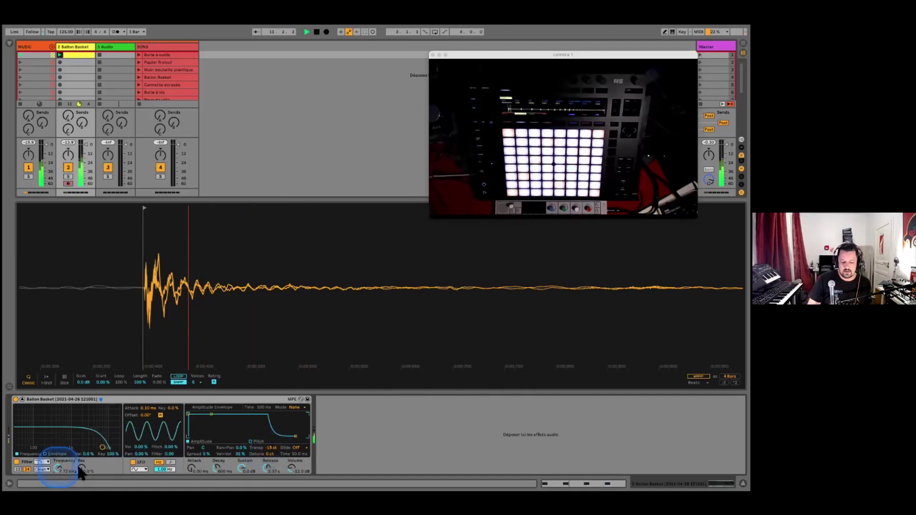
{"action": "left_click", "coordinate": [41, 469]}
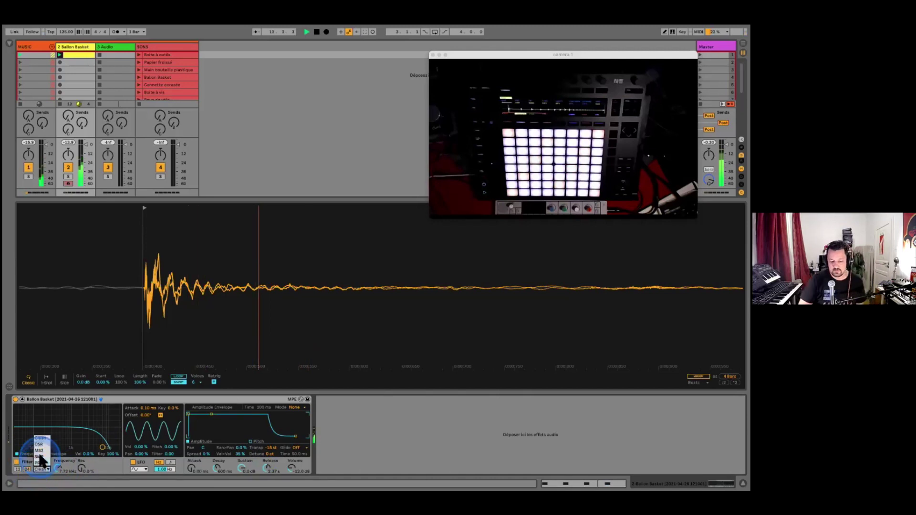
{"action": "left_click", "coordinate": [41, 452]}
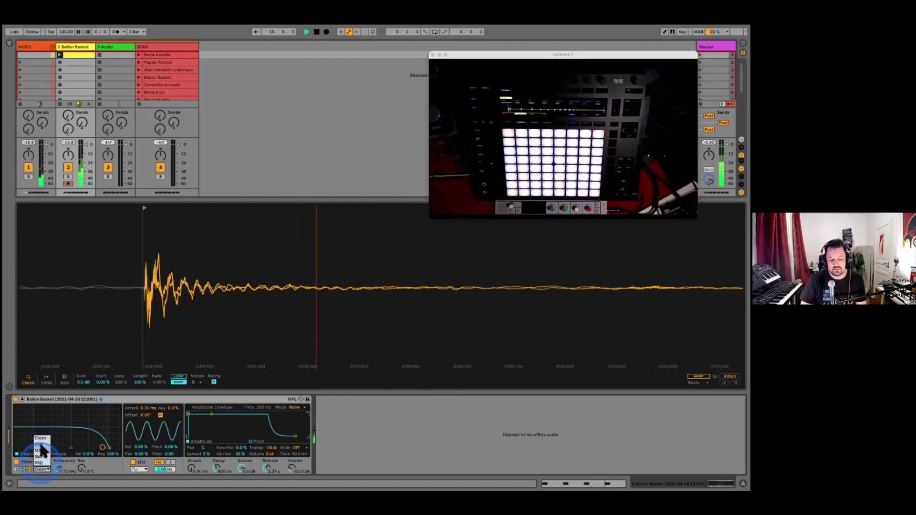
{"action": "left_click", "coordinate": [39, 451]}
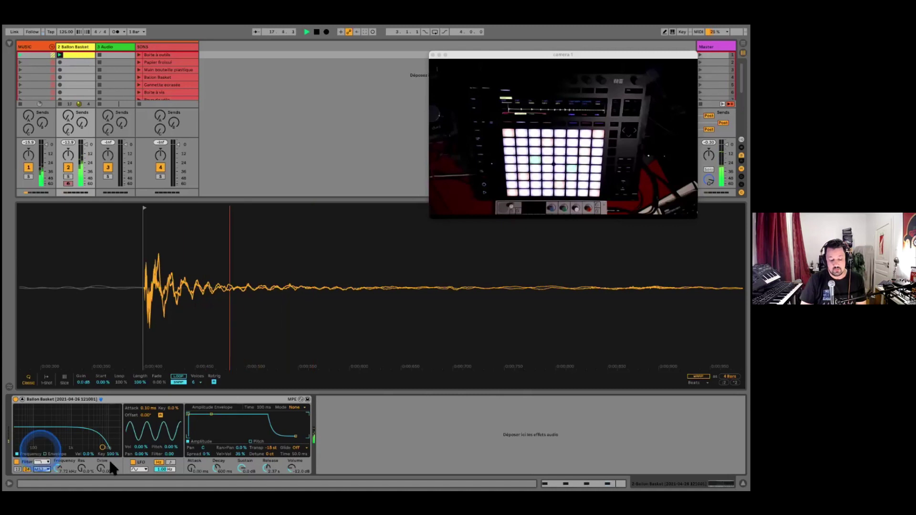
{"action": "left_click_drag", "start_coordinate": [102, 472], "coordinate": [57, 462]}
{"action": "left_click", "coordinate": [54, 470]}
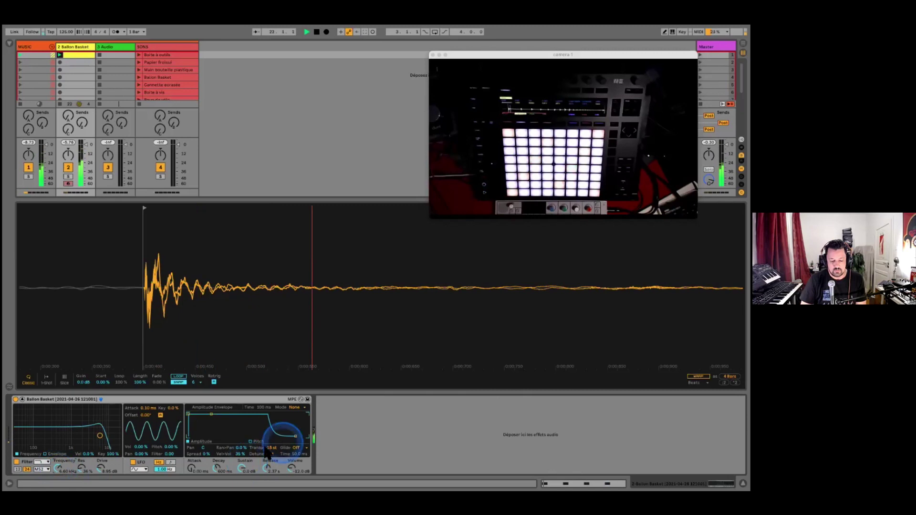
Retune the sample to -8 st, lower the filter cutoff to about 2.77 kHz with 14% resonance, and stop playback
{"action": "left_click_drag", "start_coordinate": [271, 447], "coordinate": [267, 471]}
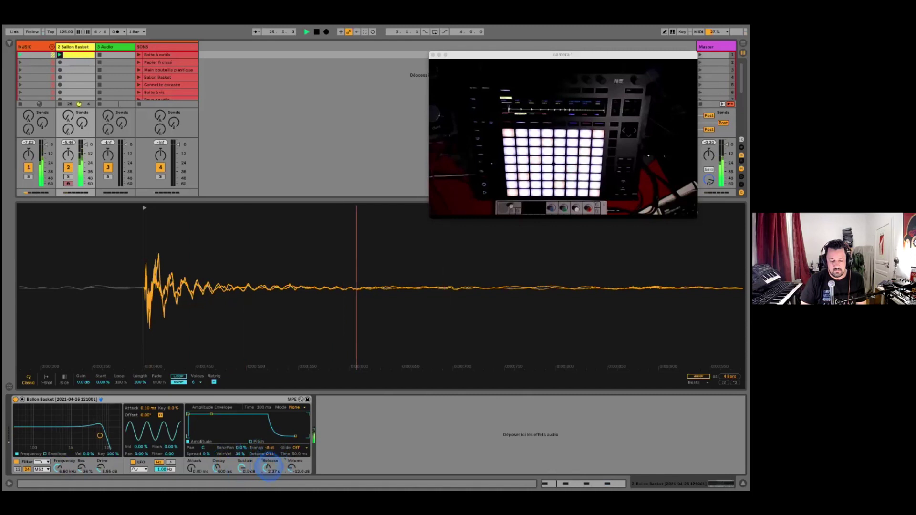
{"action": "mouse_move", "coordinate": [100, 436]}
{"action": "left_mouse_down"}
{"action": "mouse_move", "coordinate": [72, 436]}
{"action": "mouse_move", "coordinate": [102, 442]}
{"action": "mouse_move", "coordinate": [87, 443]}
{"action": "left_mouse_up"}
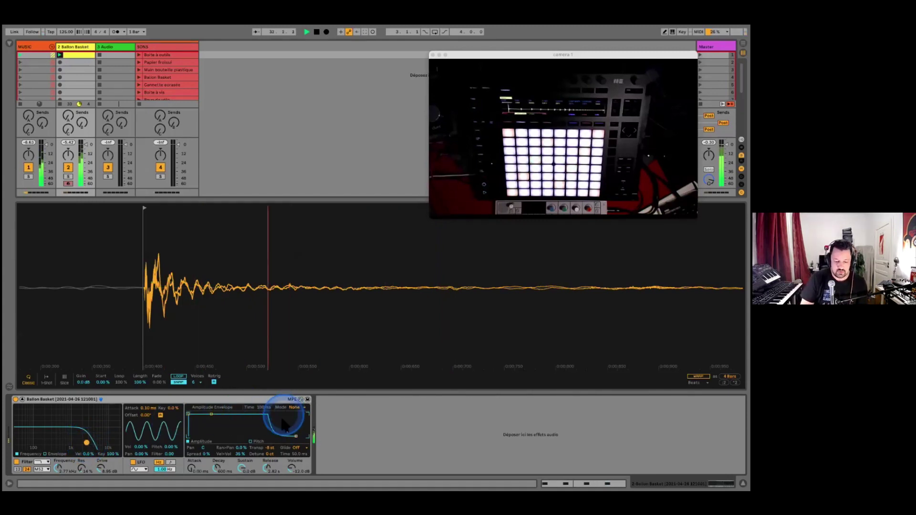
{"action": "key", "text": "space"}
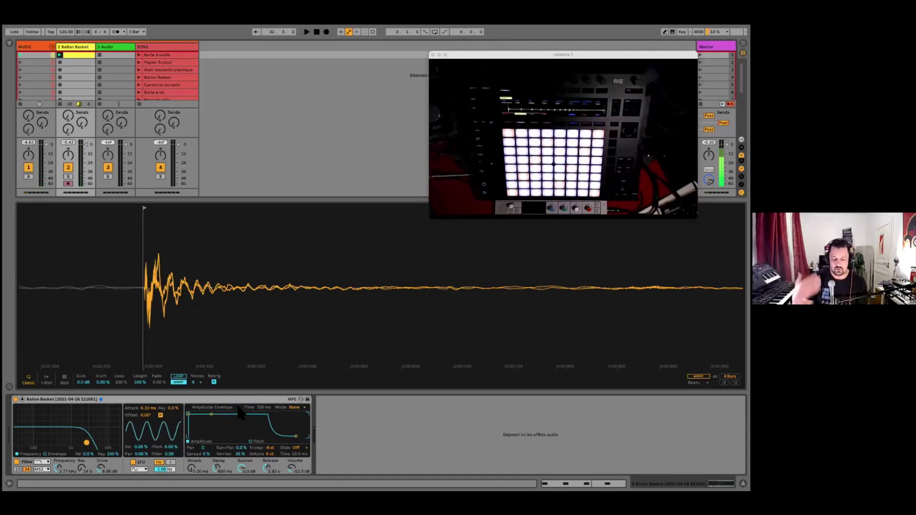
{"action": "left_click", "coordinate": [278, 422]}
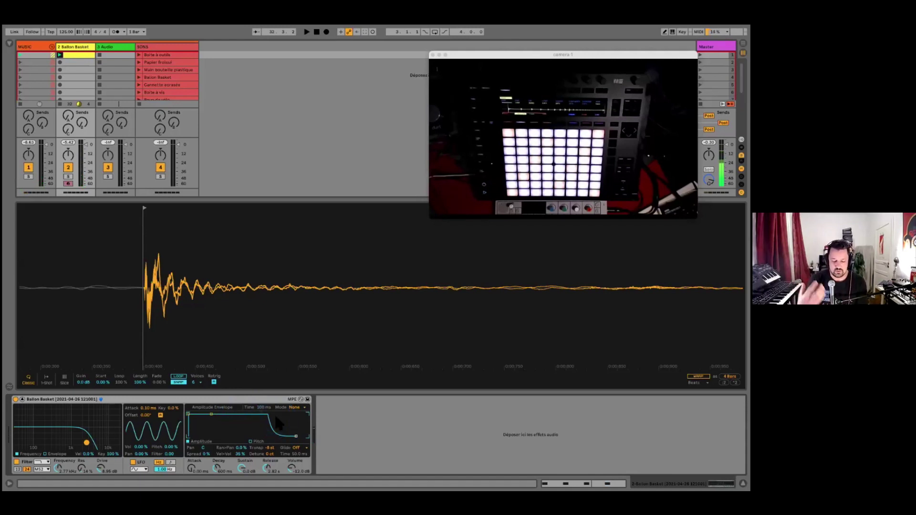
{"action": "left_click", "coordinate": [292, 418]}
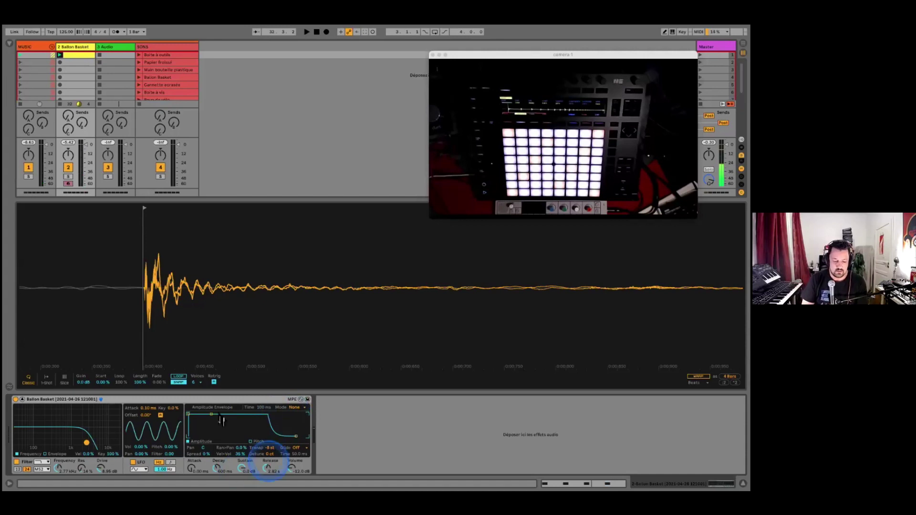
{"action": "left_click", "coordinate": [216, 414]}
{"action": "left_click", "coordinate": [59, 413]}
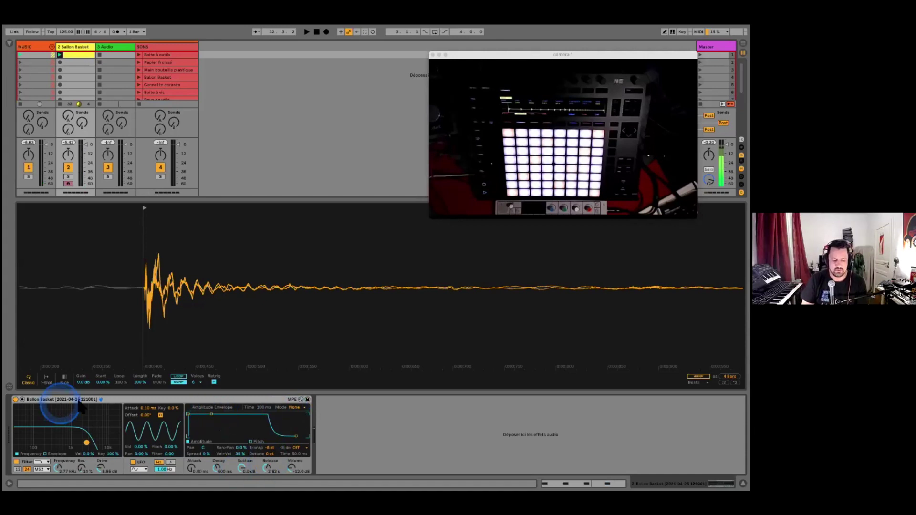
{"action": "left_click", "coordinate": [79, 400]}
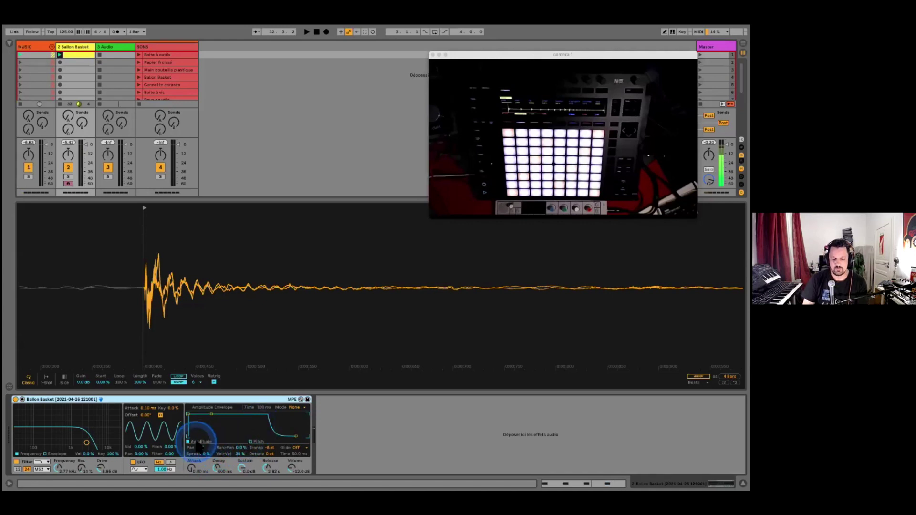
Show the Simpler's pitch envelope and examine its curve and its amount and decay settings
{"action": "left_click", "coordinate": [250, 441]}
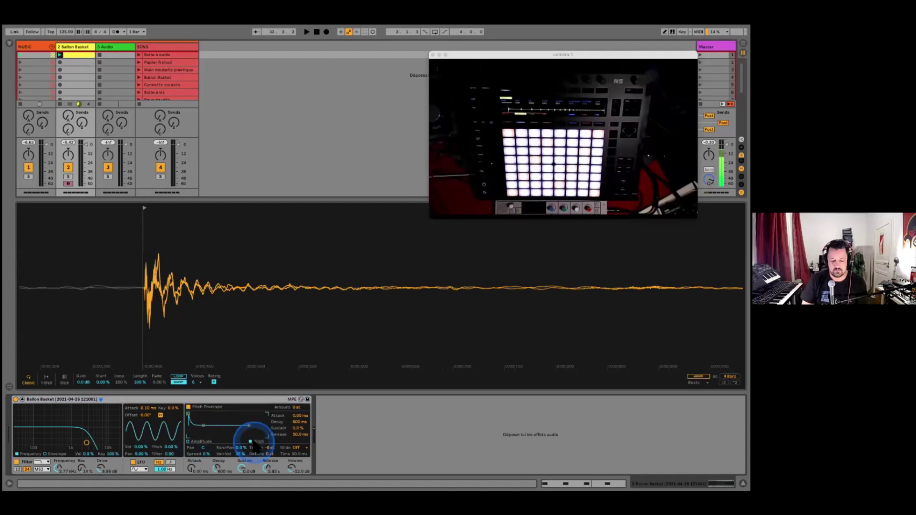
{"action": "left_click", "coordinate": [203, 428]}
{"action": "left_click", "coordinate": [226, 424]}
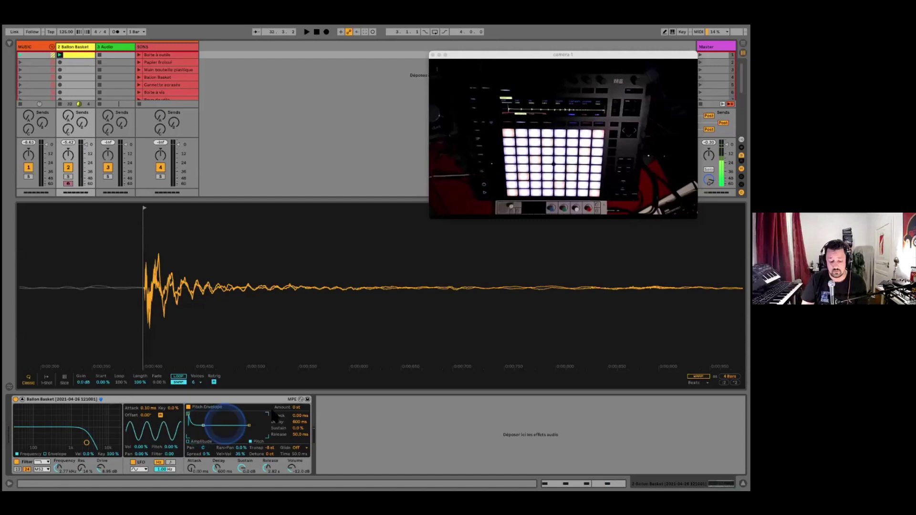
{"action": "left_click", "coordinate": [271, 414]}
{"action": "left_click", "coordinate": [185, 418]}
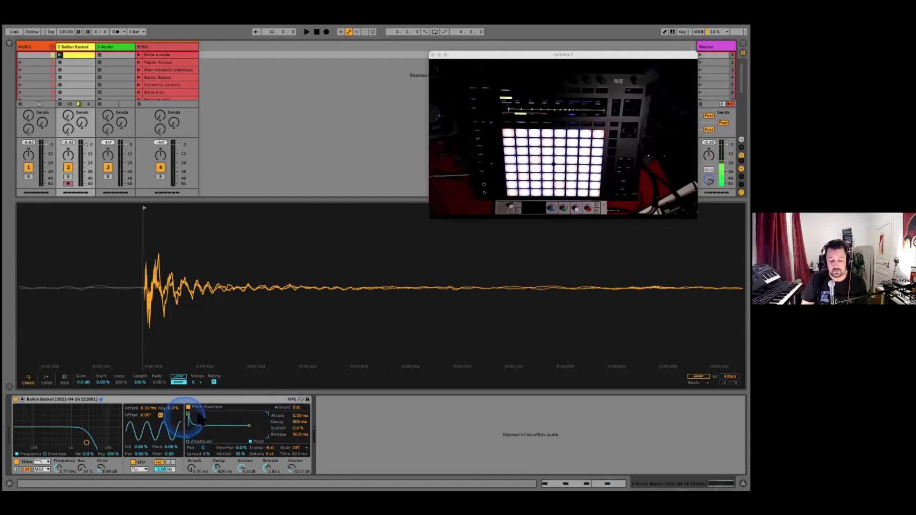
{"action": "left_click", "coordinate": [194, 419]}
{"action": "left_click", "coordinate": [215, 420]}
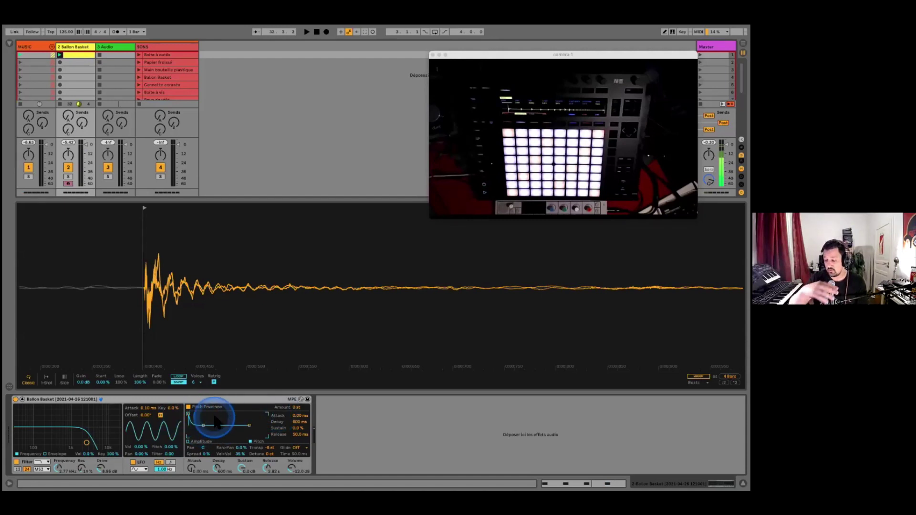
{"action": "left_click", "coordinate": [265, 419]}
{"action": "left_click", "coordinate": [294, 414]}
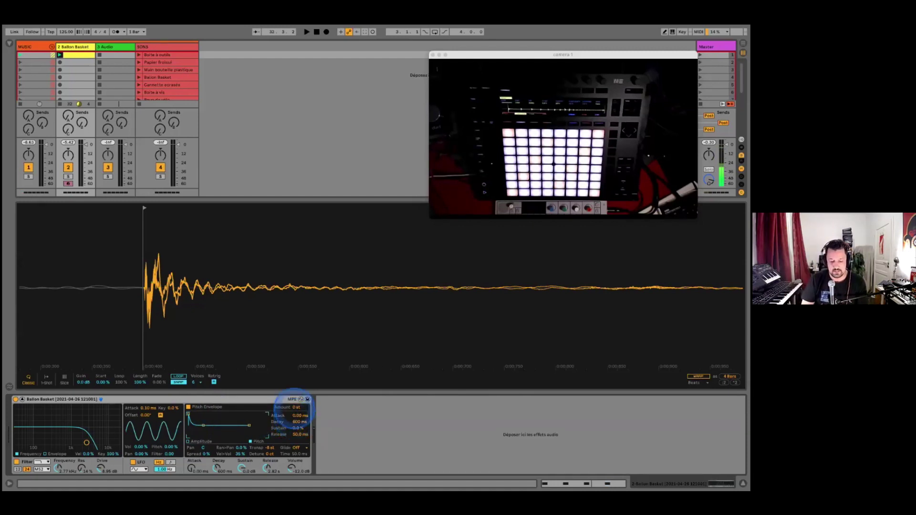
Start playback and set the pitch envelope's amount to +19 st and its decay to about 22.1 ms
{"action": "left_click", "coordinate": [295, 408]}
{"action": "key", "text": "space"}
{"action": "left_click_drag", "start_coordinate": [293, 407], "coordinate": [299, 428]}
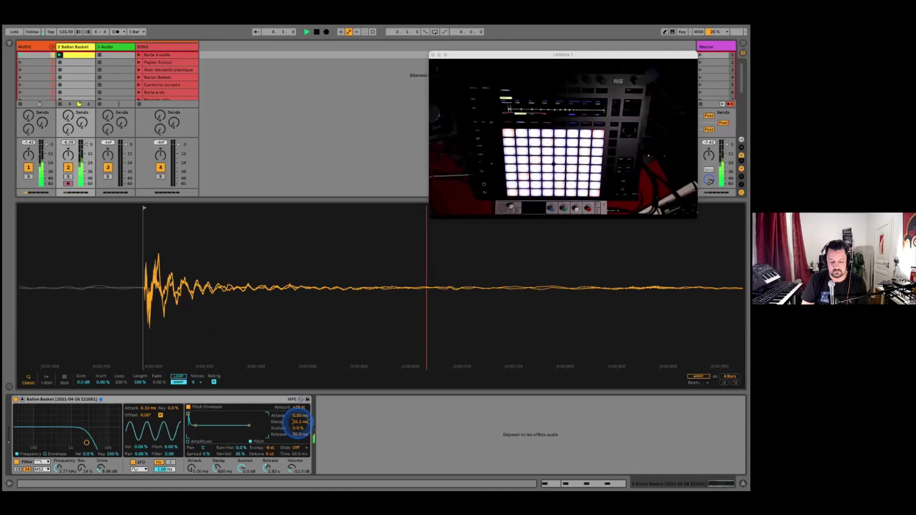
{"action": "left_click_drag", "start_coordinate": [300, 422], "coordinate": [300, 429]}
Compare the sound without the pitch envelope, then set its amount to +12 st, decay to 113 ms and the filter cutoff to about 3.34 kHz
{"action": "left_click", "coordinate": [186, 415]}
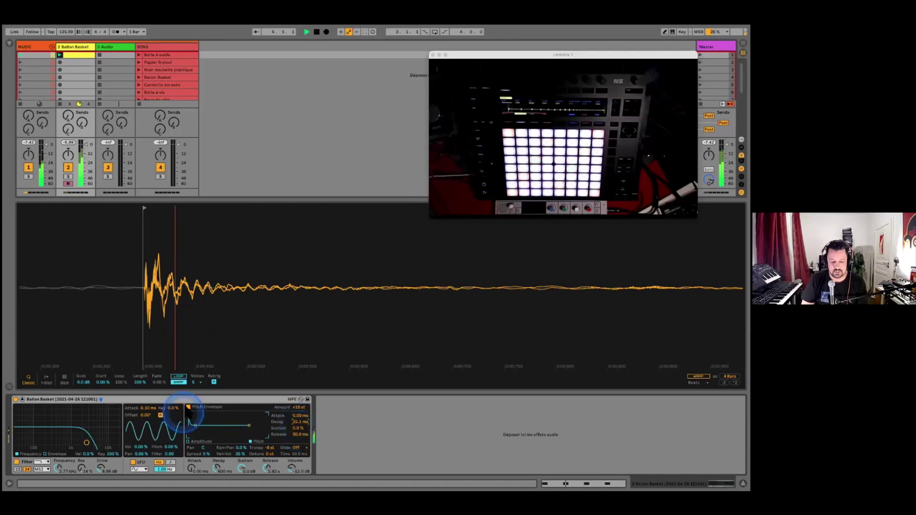
{"action": "left_click", "coordinate": [188, 408]}
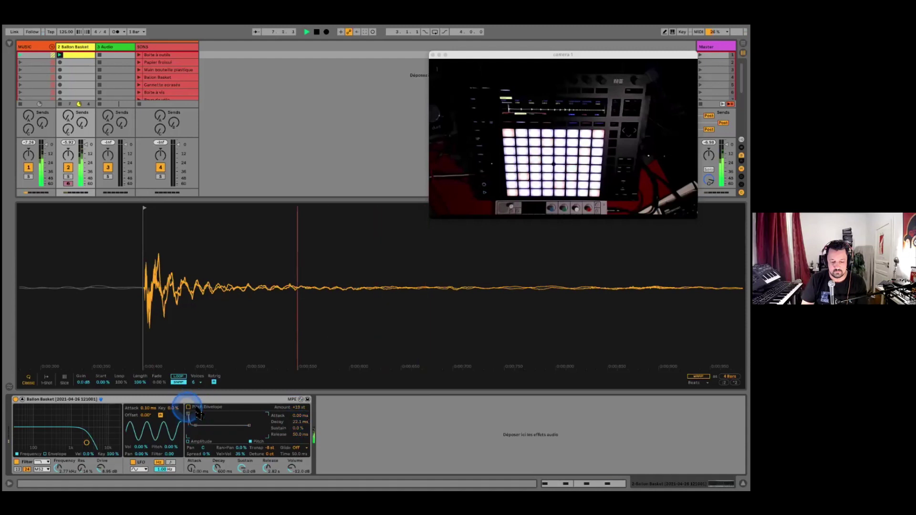
{"action": "left_click", "coordinate": [188, 408]}
{"action": "left_click_drag", "start_coordinate": [298, 407], "coordinate": [298, 428]}
{"action": "left_click_drag", "start_coordinate": [86, 442], "coordinate": [90, 442]}
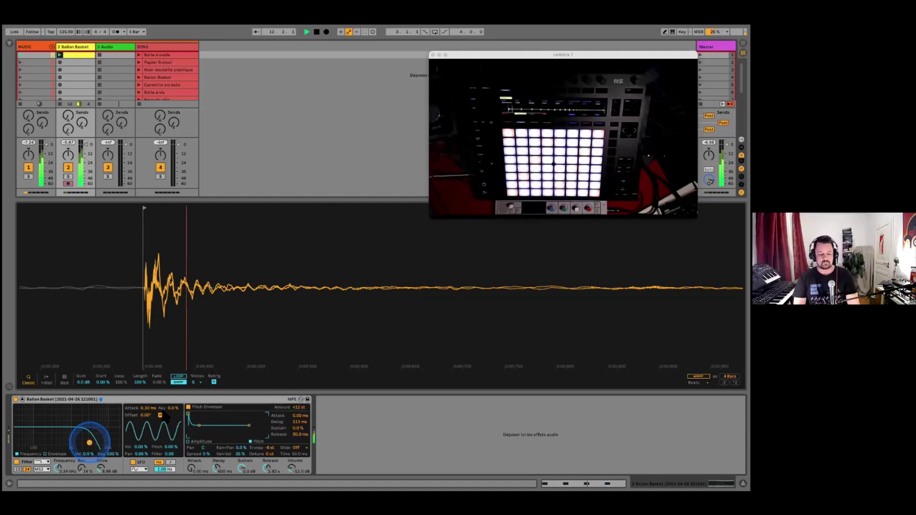
Normalize the volume of the Simpler's sample, listen to the pattern, and stop playback
{"action": "left_click", "coordinate": [176, 399]}
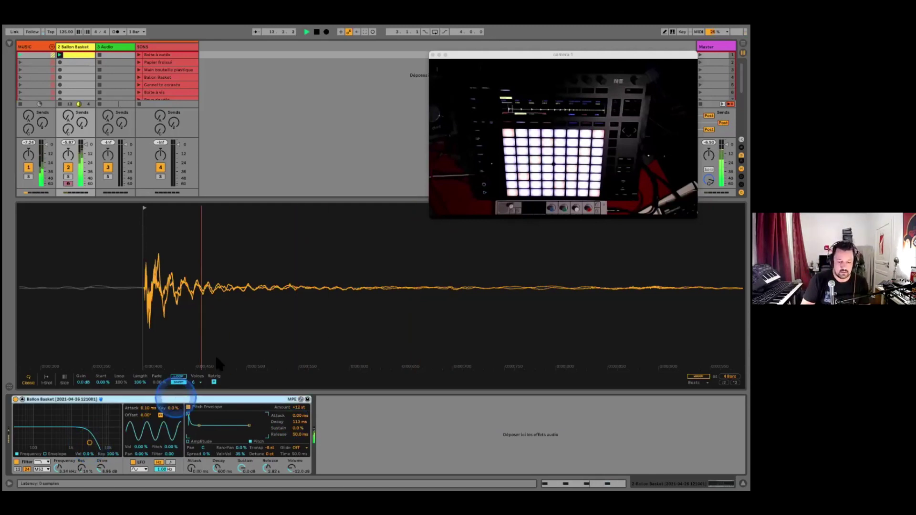
{"action": "right_click", "coordinate": [222, 269]}
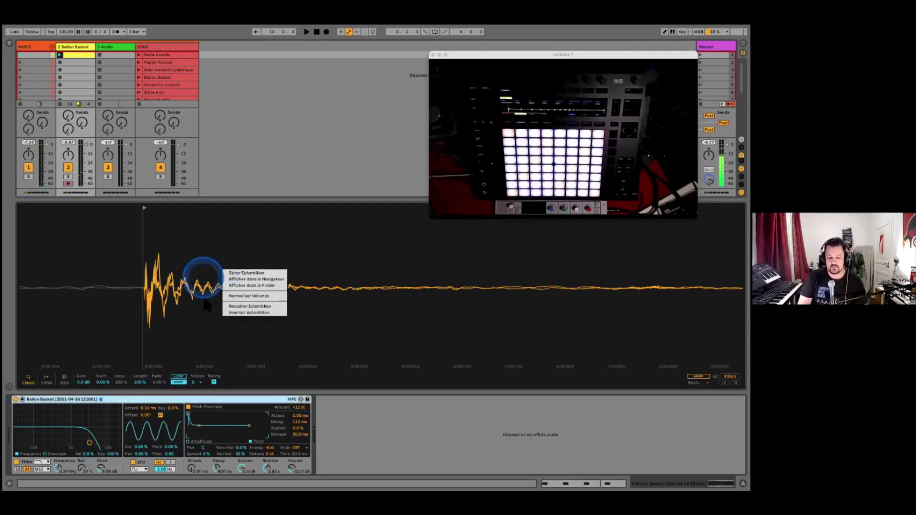
{"action": "left_click", "coordinate": [237, 295]}
{"action": "key", "text": "space"}
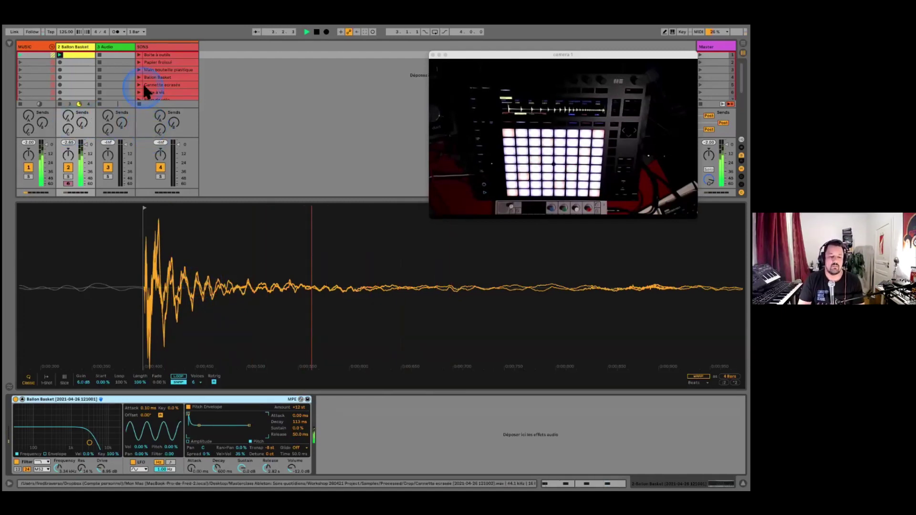
{"action": "left_click", "coordinate": [221, 84]}
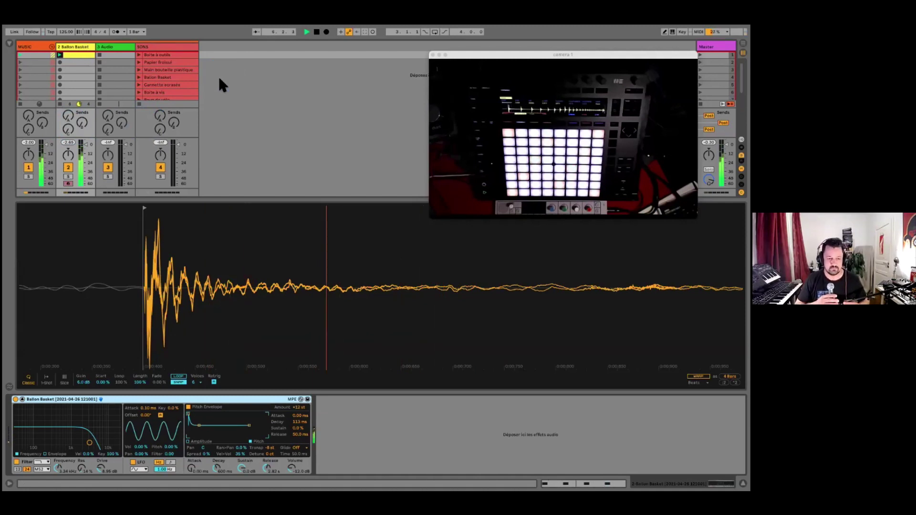
{"action": "left_click", "coordinate": [69, 53]}
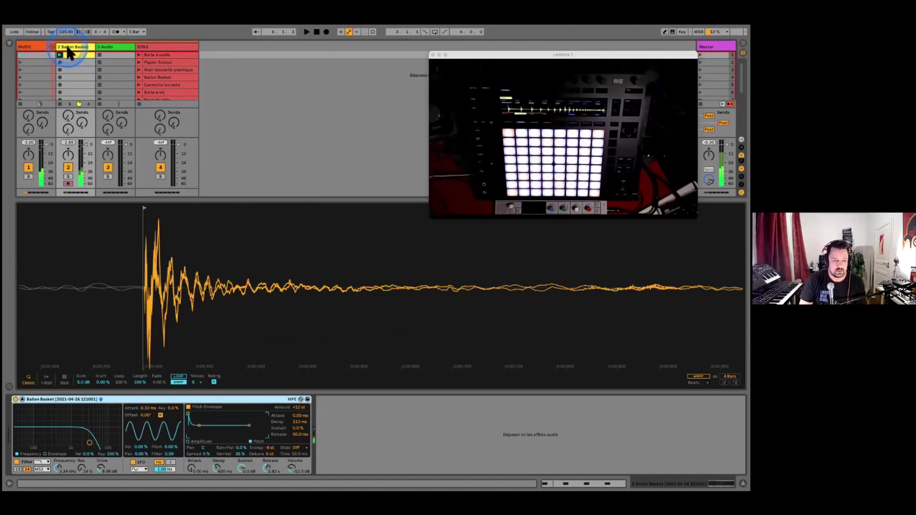
{"action": "left_click", "coordinate": [94, 57]}
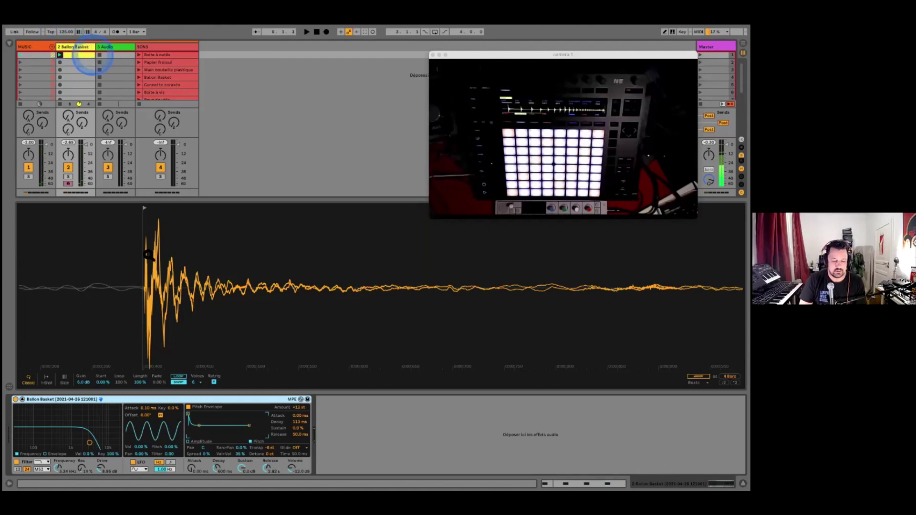
Insert a Drum Buss from the Drive & Color audio effects after the Simpler on the Ballon Basket track
{"action": "left_click", "coordinate": [148, 253]}
{"action": "left_click", "coordinate": [97, 113]}
{"action": "left_click", "coordinate": [22, 52]}
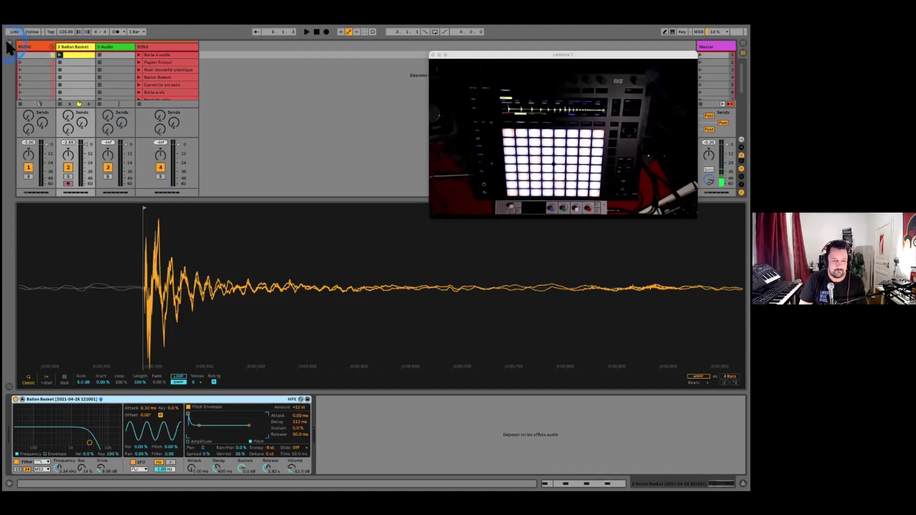
{"action": "left_click", "coordinate": [10, 47]}
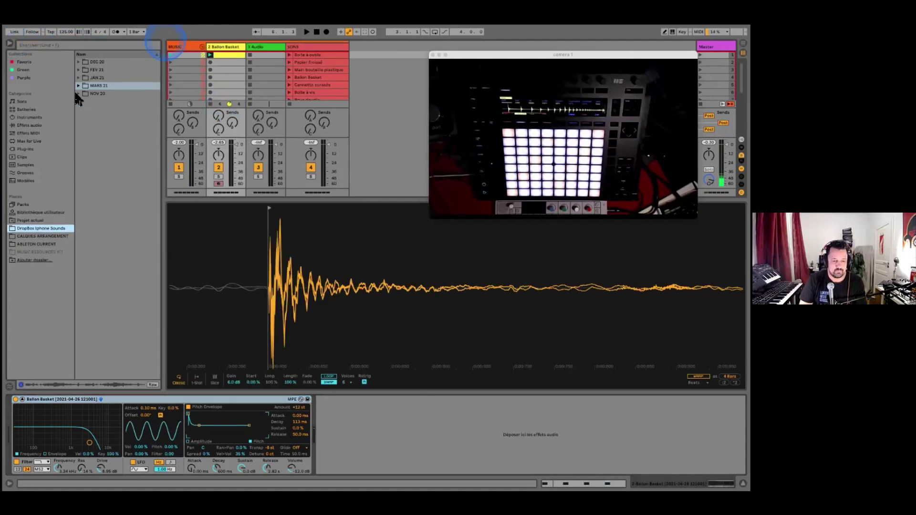
{"action": "left_click", "coordinate": [22, 133]}
{"action": "left_click", "coordinate": [25, 126]}
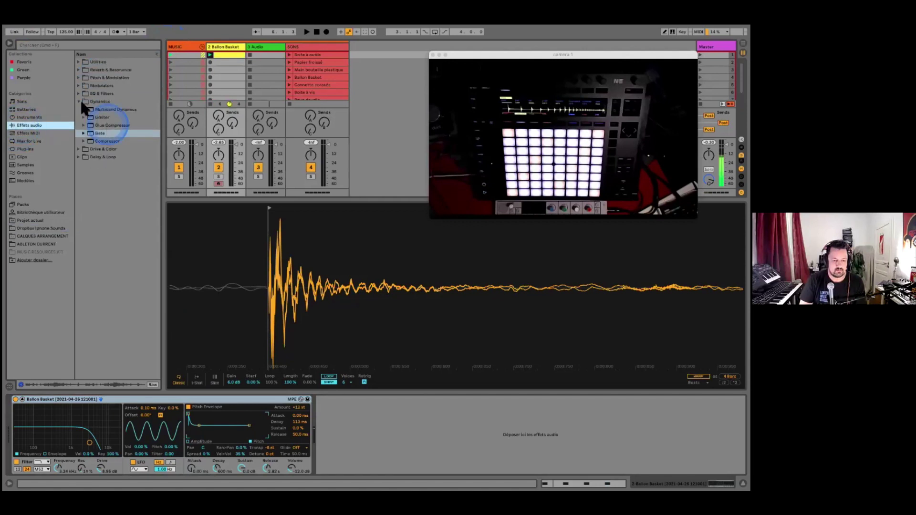
{"action": "left_click", "coordinate": [83, 101]}
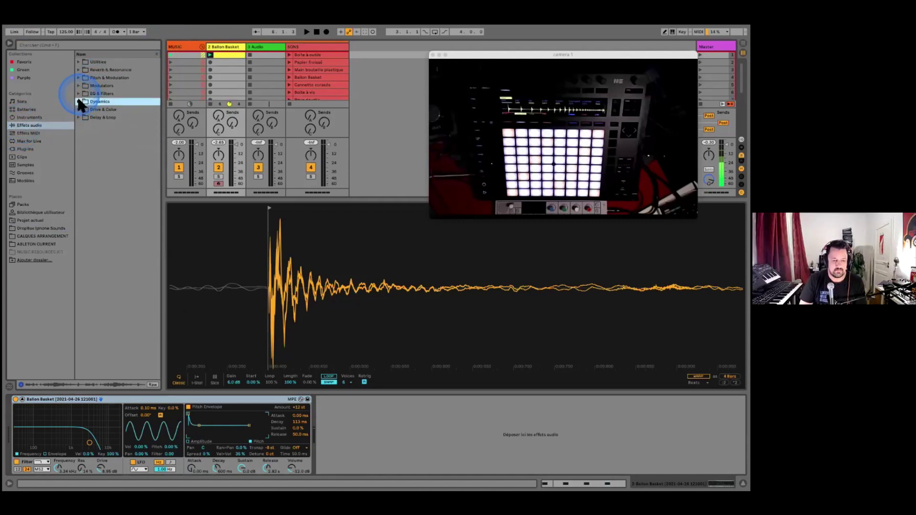
{"action": "left_click", "coordinate": [80, 109]}
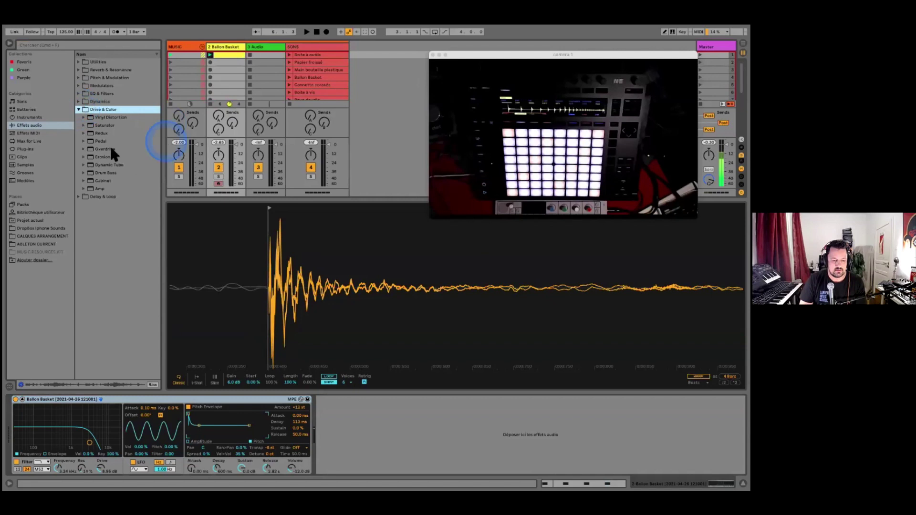
{"action": "left_click", "coordinate": [98, 173]}
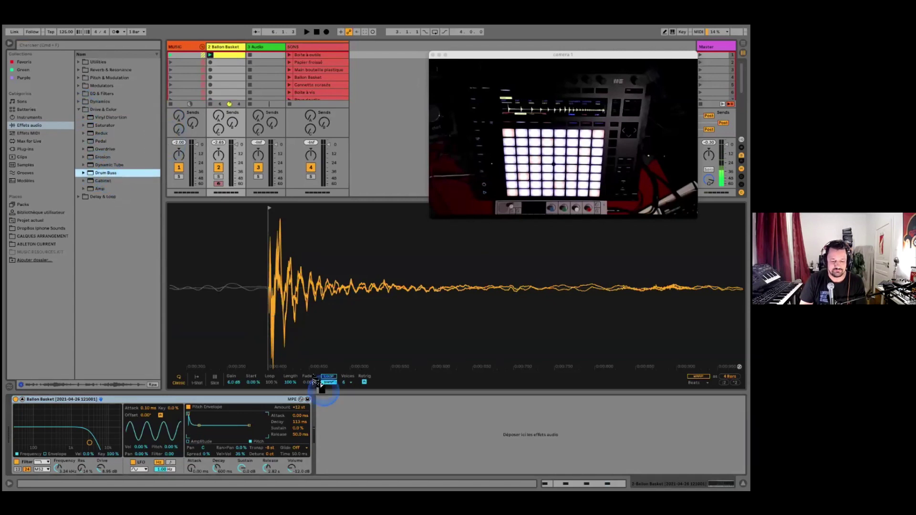
{"action": "left_click_drag", "start_coordinate": [321, 385], "coordinate": [358, 462]}
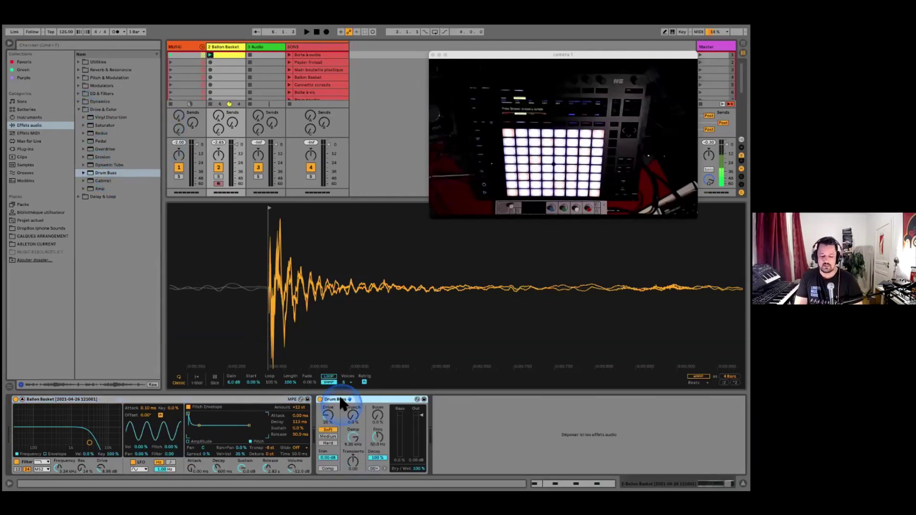
Enable the Drum Buss compressor and lower its Transients to about -0.51 while the pattern plays
{"action": "left_click", "coordinate": [332, 463]}
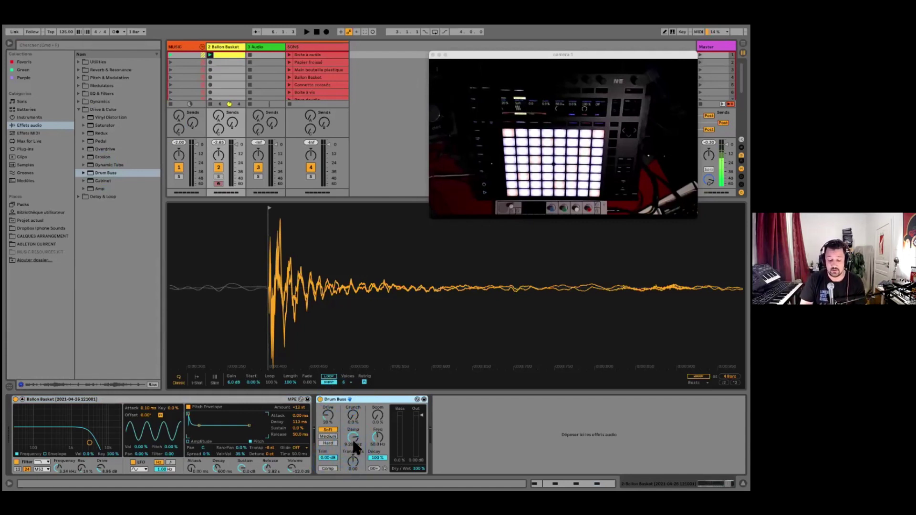
{"action": "left_click", "coordinate": [328, 469]}
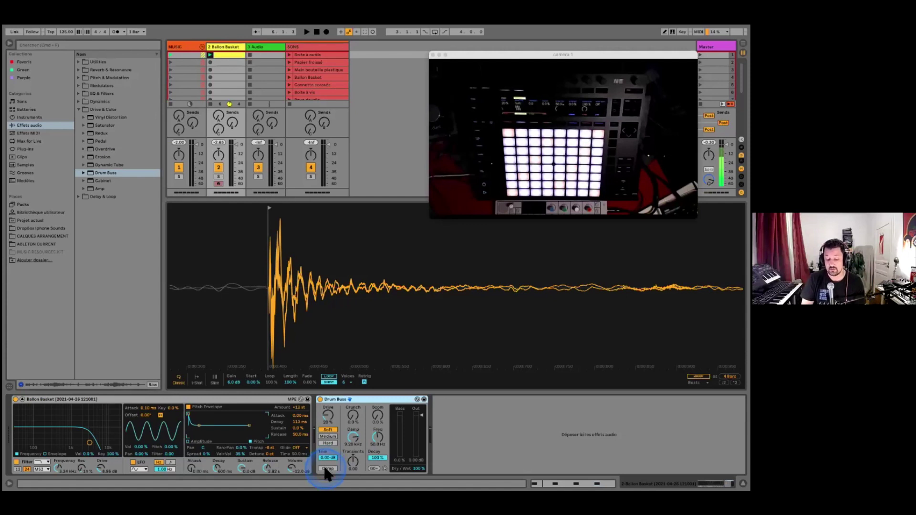
{"action": "left_click", "coordinate": [327, 468]}
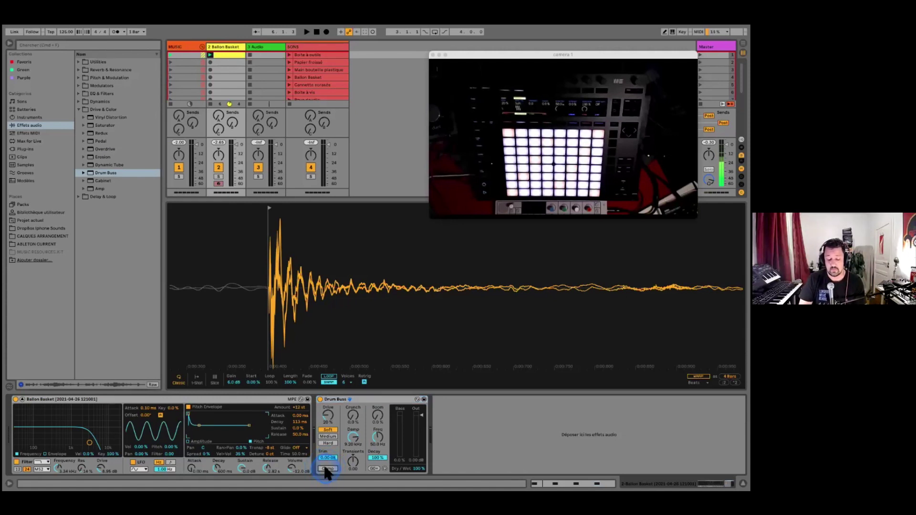
{"action": "left_click_drag", "start_coordinate": [352, 461], "coordinate": [352, 470]}
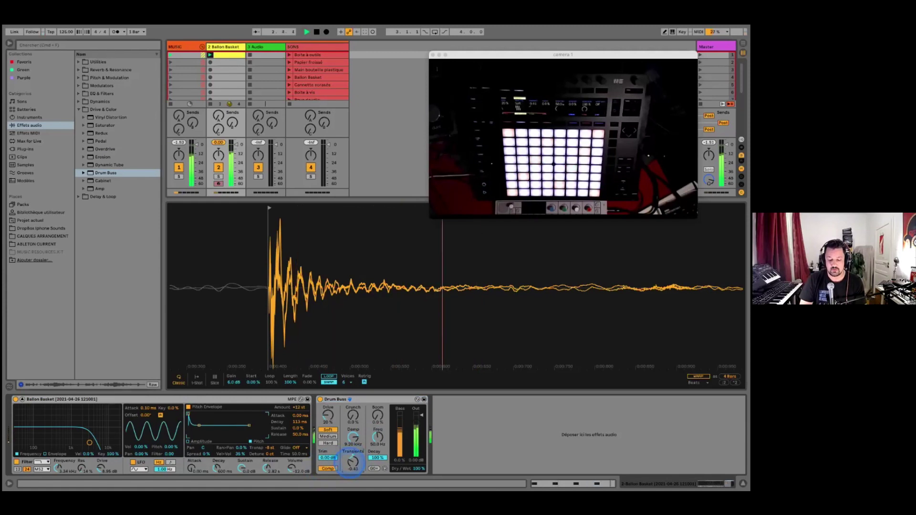
{"action": "key", "text": "space"}
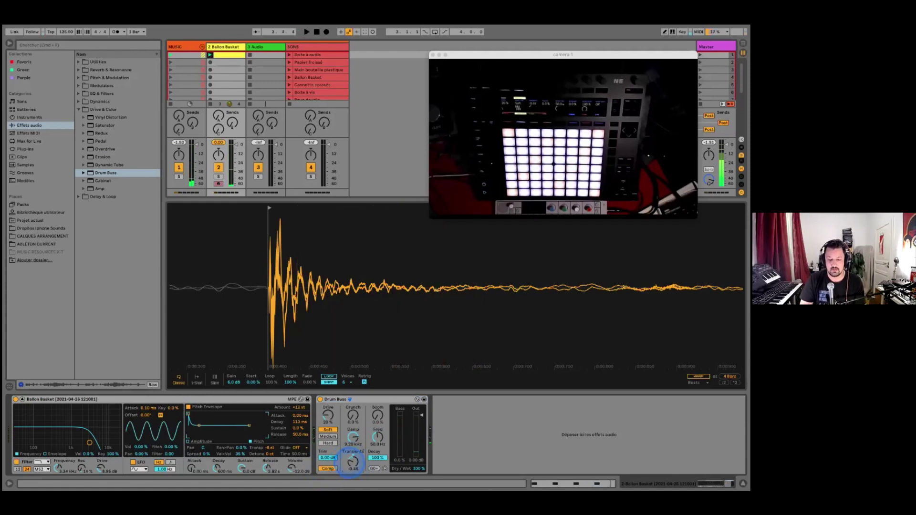
{"action": "key", "text": "space"}
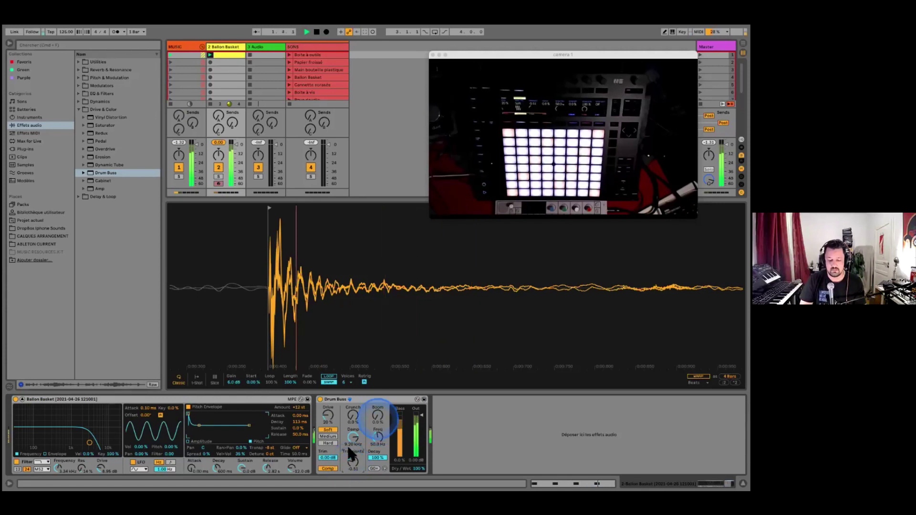
{"action": "left_click_drag", "start_coordinate": [353, 461], "coordinate": [353, 466]}
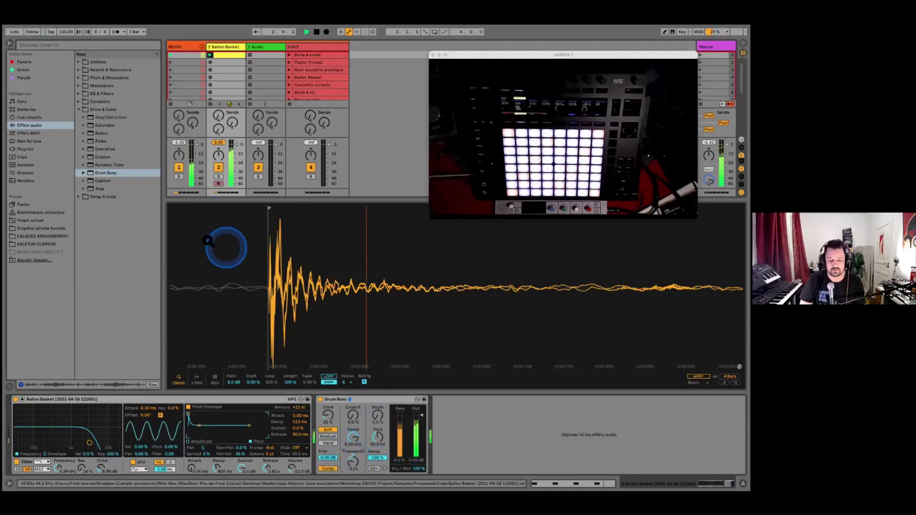
Lower the MUSIC group's volume slightly, raise the Drum Buss Boom to about 26%, and stop playback
{"action": "left_click_drag", "start_coordinate": [195, 145], "coordinate": [196, 148]}
{"action": "left_click_drag", "start_coordinate": [378, 415], "coordinate": [377, 405]}
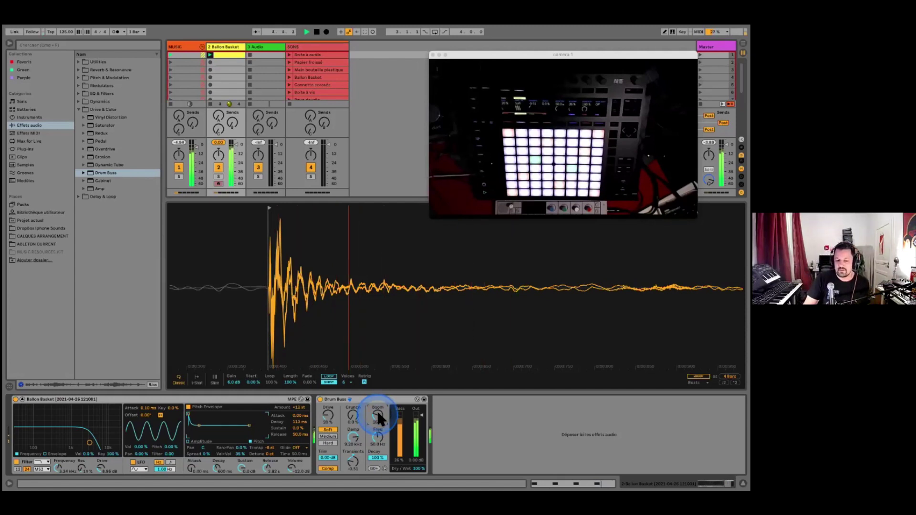
{"action": "key", "text": "space"}
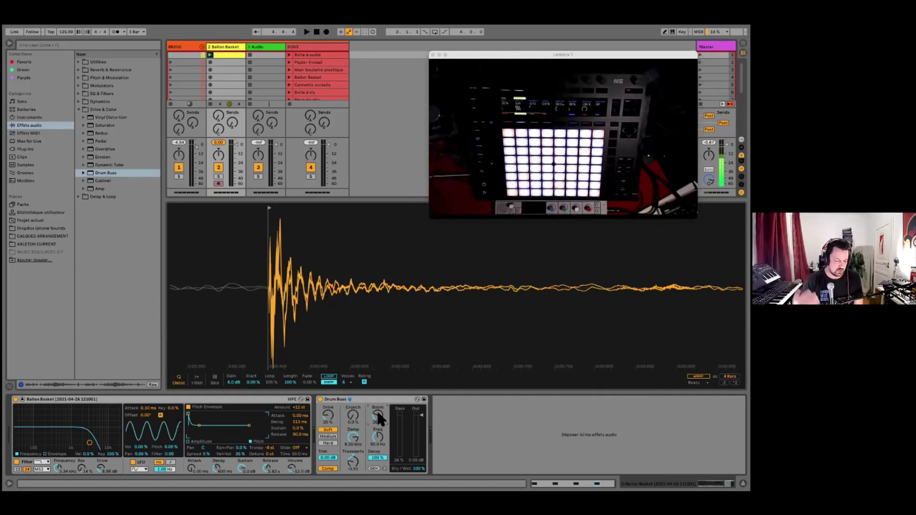
Lower the Simpler's filter cutoff to about 3.01 kHz and listen briefly to the pattern
{"action": "left_click", "coordinate": [247, 483]}
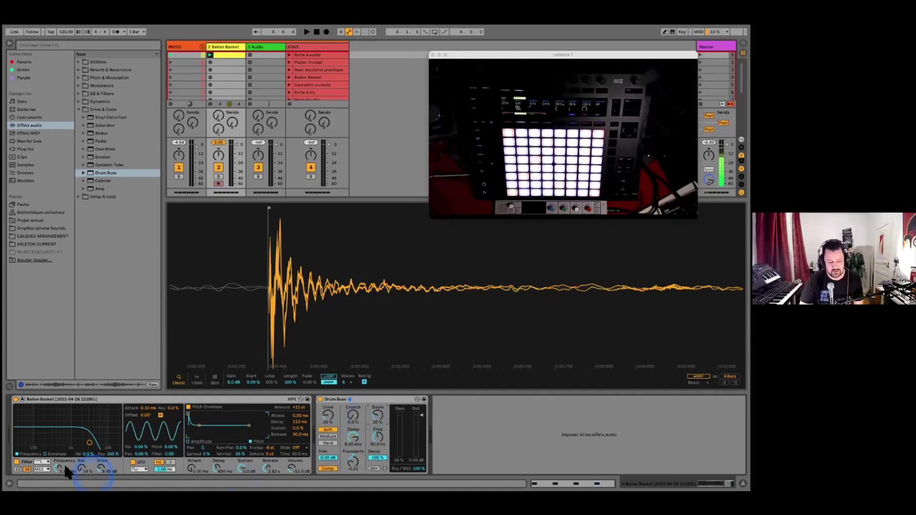
{"action": "left_click_drag", "start_coordinate": [58, 470], "coordinate": [57, 471]}
{"action": "key", "text": "space"}
{"action": "left_click", "coordinate": [295, 143]}
{"action": "key", "text": "space"}
{"action": "left_click", "coordinate": [227, 263]}
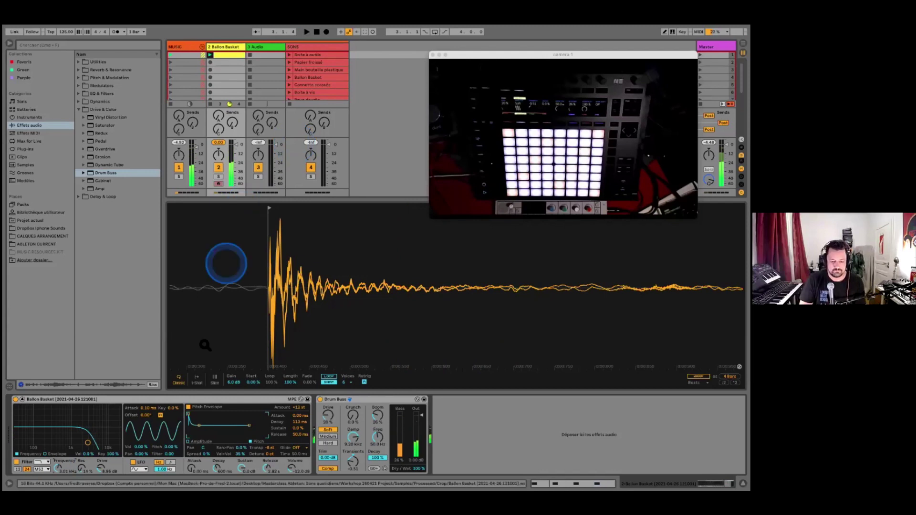
Collapse the Simpler's enlarged sample display and select the Ballon Basket track
{"action": "left_click", "coordinate": [17, 401]}
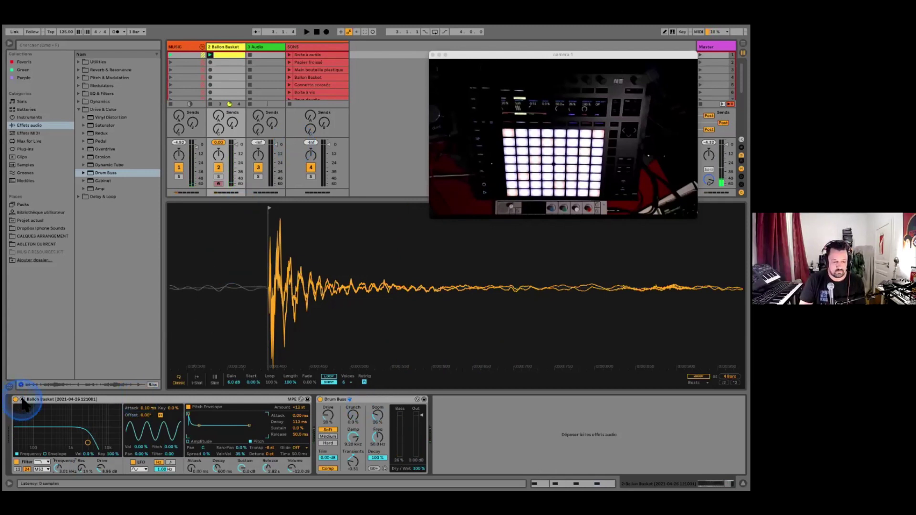
{"action": "left_click", "coordinate": [19, 400]}
{"action": "left_click", "coordinate": [218, 173]}
{"action": "left_click", "coordinate": [236, 52]}
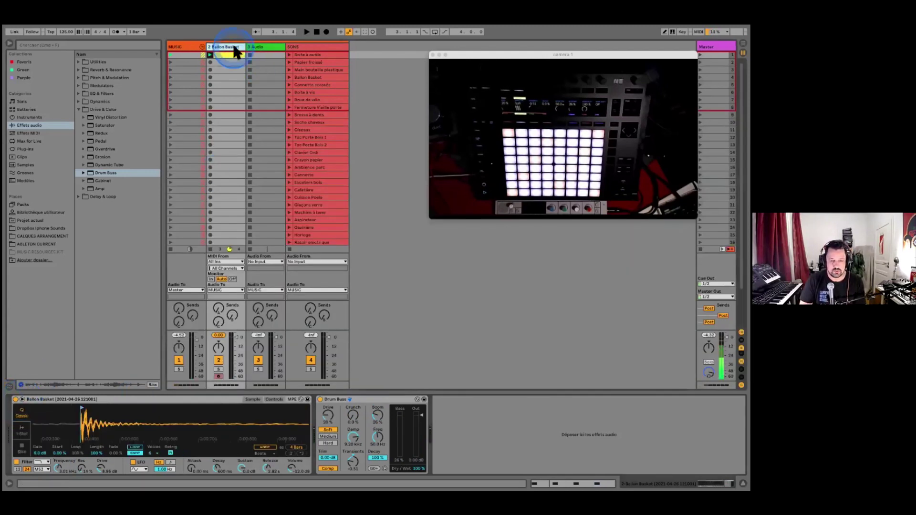
Look through the recorded clips in the SONS track for another sound to use
{"action": "left_click", "coordinate": [318, 62]}
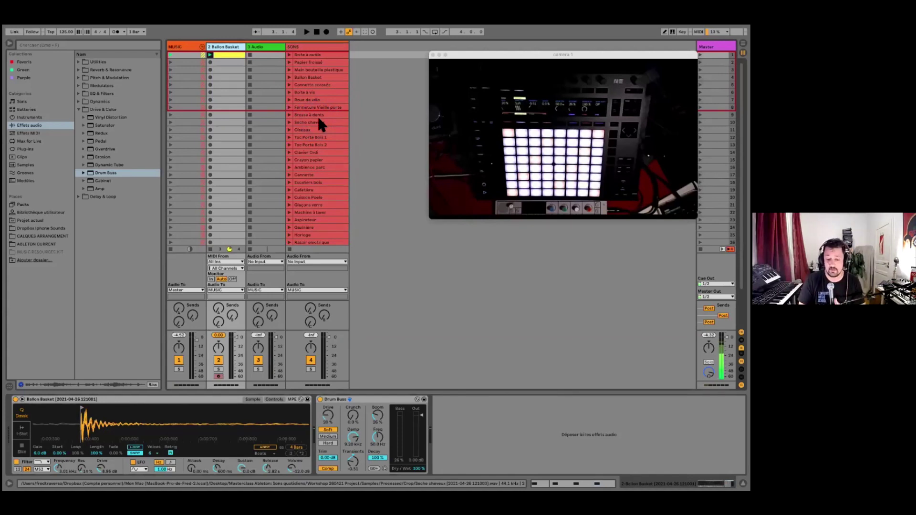
{"action": "left_click", "coordinate": [289, 152]}
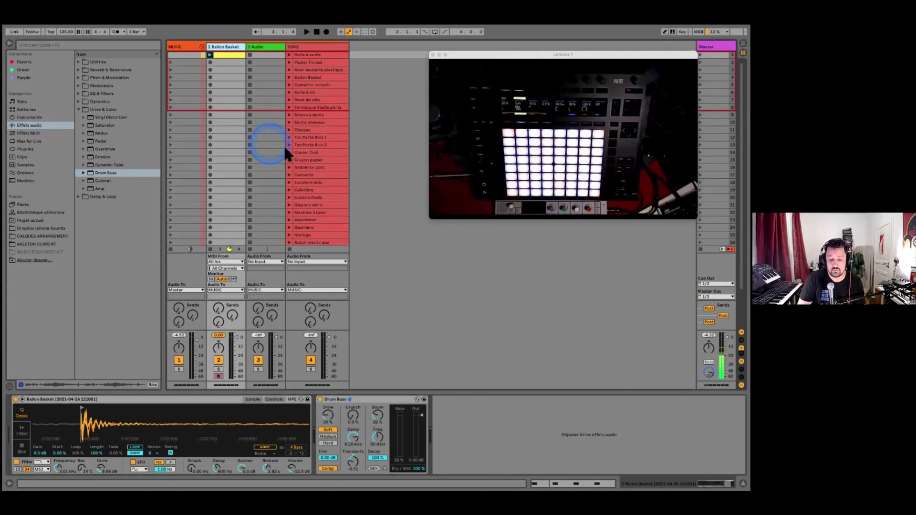
{"action": "left_click", "coordinate": [304, 167]}
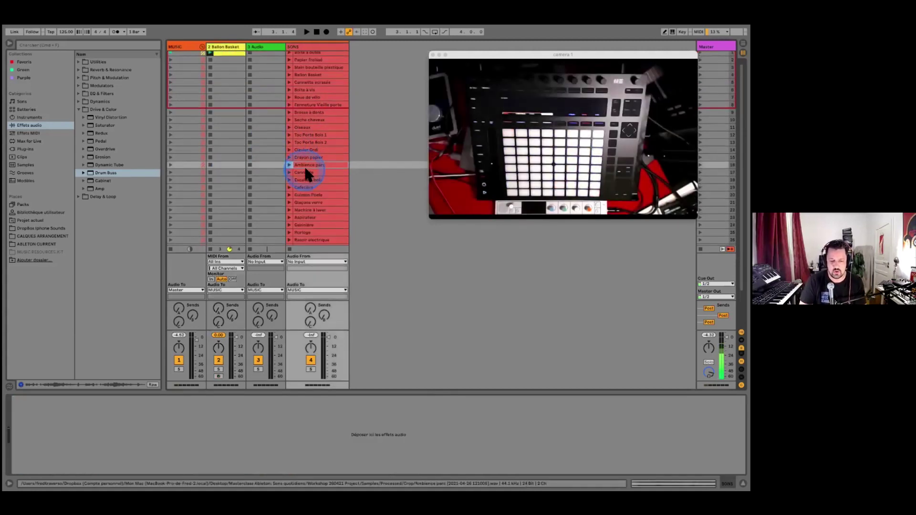
{"action": "scroll", "coordinate": [321, 109], "scroll_direction": "up", "scroll_amount": 1}
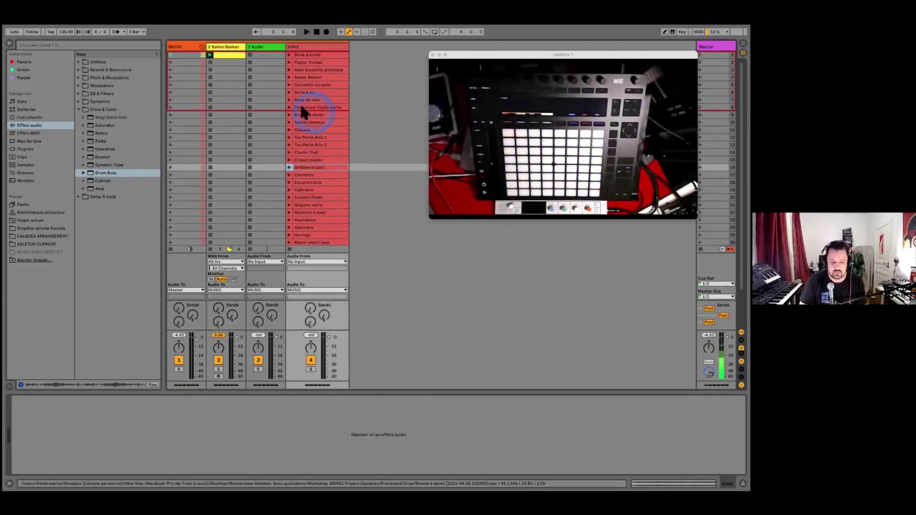
{"action": "left_click", "coordinate": [308, 144]}
{"action": "scroll", "coordinate": [308, 143], "scroll_direction": "down", "scroll_amount": 5}
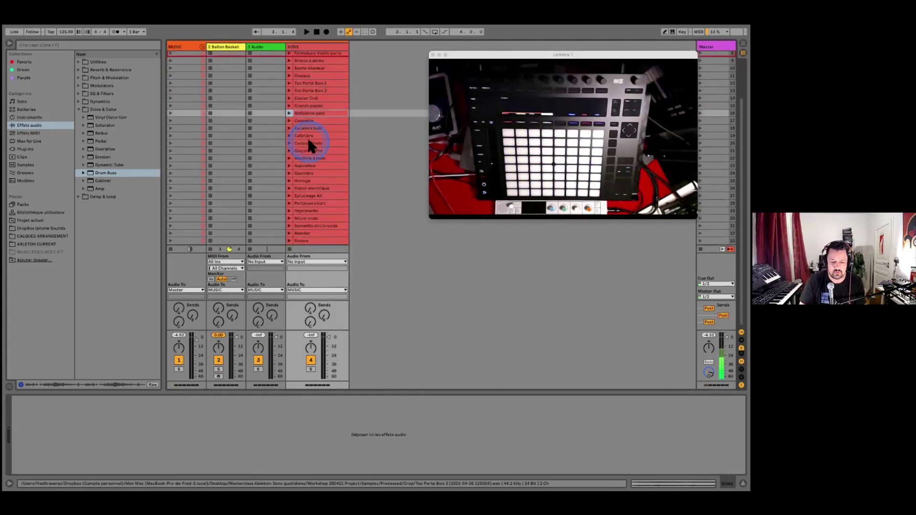
{"action": "scroll", "coordinate": [307, 136], "scroll_direction": "up", "scroll_amount": 5}
Audition the SONS clips from Papier froissé to Fermeture Vieille porte, stopping the Ballon Basket pattern along the way
{"action": "left_click", "coordinate": [290, 63]}
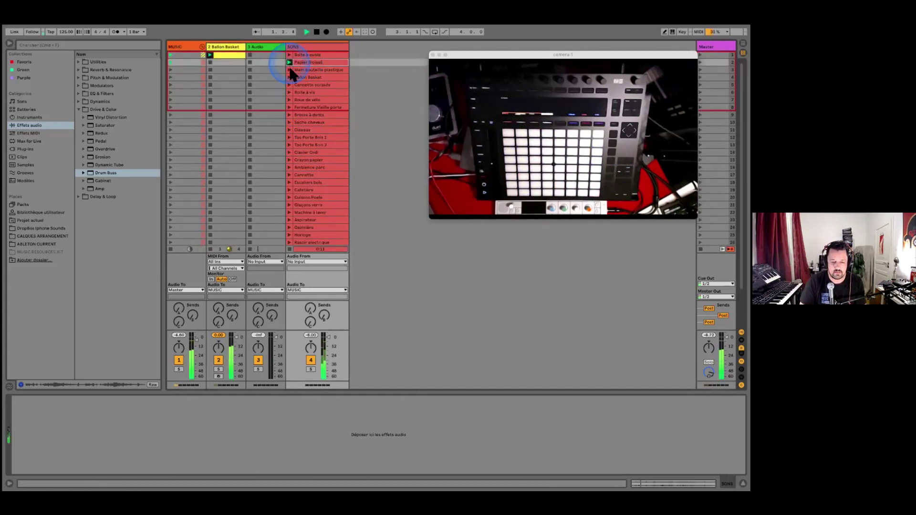
{"action": "left_click", "coordinate": [289, 70]}
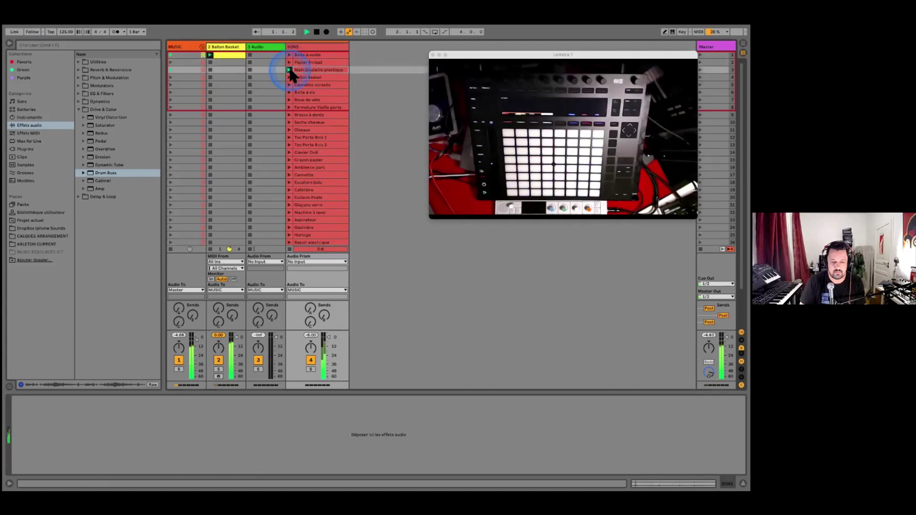
{"action": "left_click", "coordinate": [289, 77]}
{"action": "left_click", "coordinate": [289, 85]}
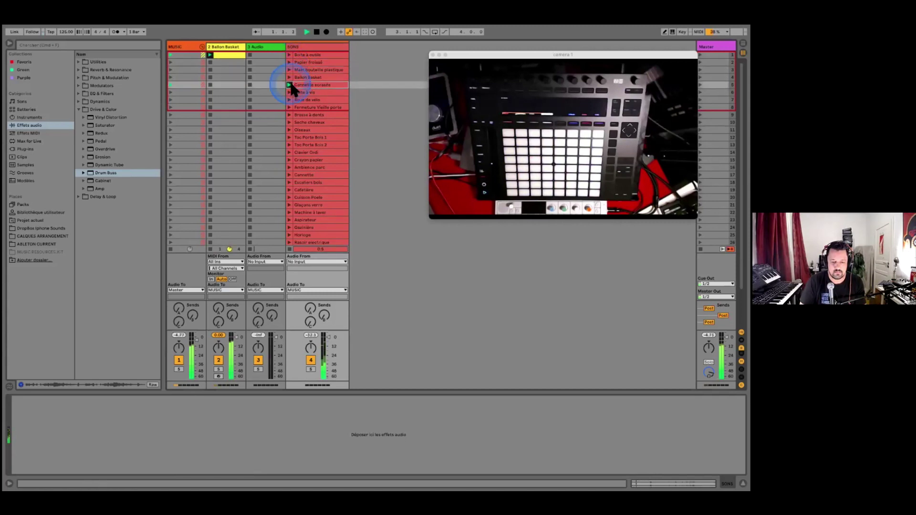
{"action": "left_click", "coordinate": [290, 92]}
{"action": "left_click", "coordinate": [289, 99]}
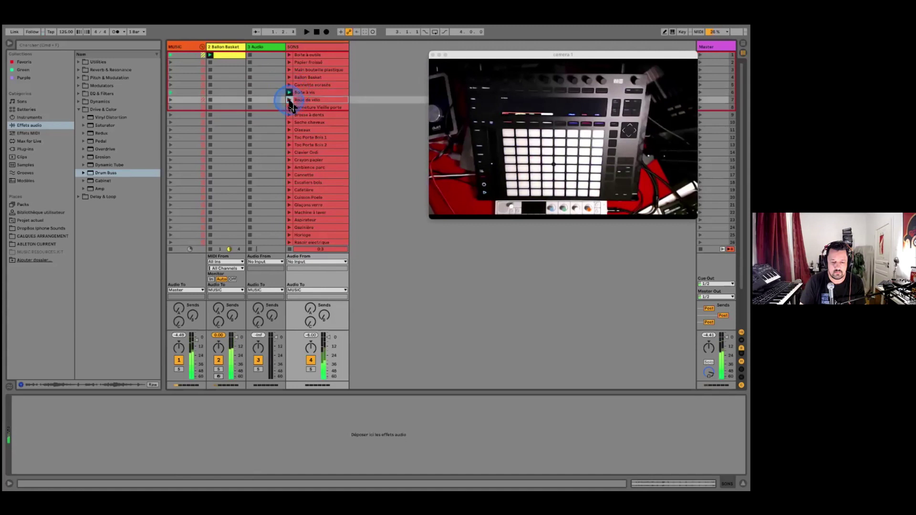
{"action": "left_click", "coordinate": [210, 61]}
{"action": "left_click", "coordinate": [289, 107]}
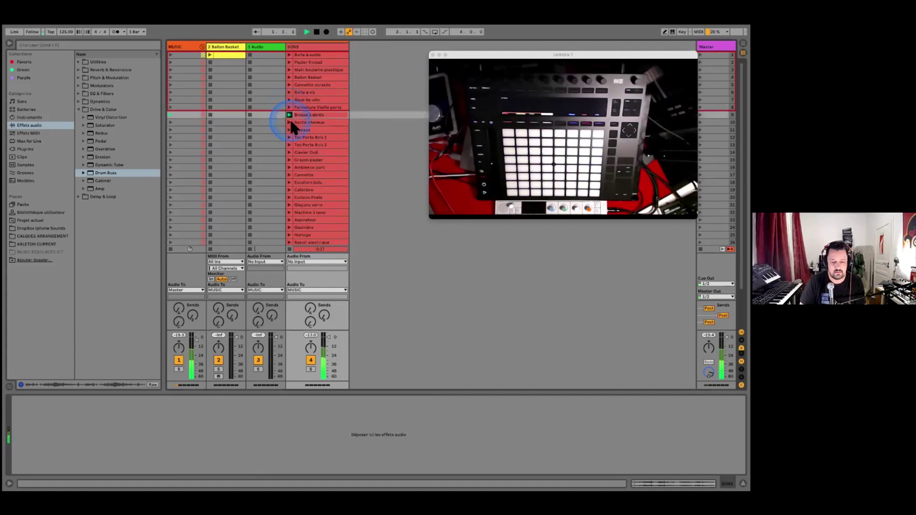
Audition further SONS clips, including Toc Porte Bois 1 and 2, Crayon papier and Ambiance parc, ending with Cannette
{"action": "left_click", "coordinate": [289, 130]}
{"action": "left_click", "coordinate": [290, 138]}
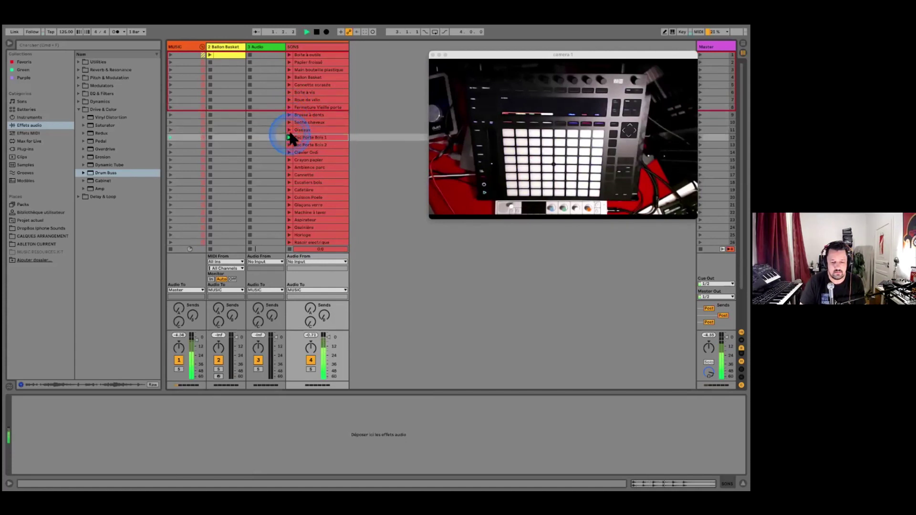
{"action": "key", "text": "space"}
{"action": "left_click", "coordinate": [290, 144]}
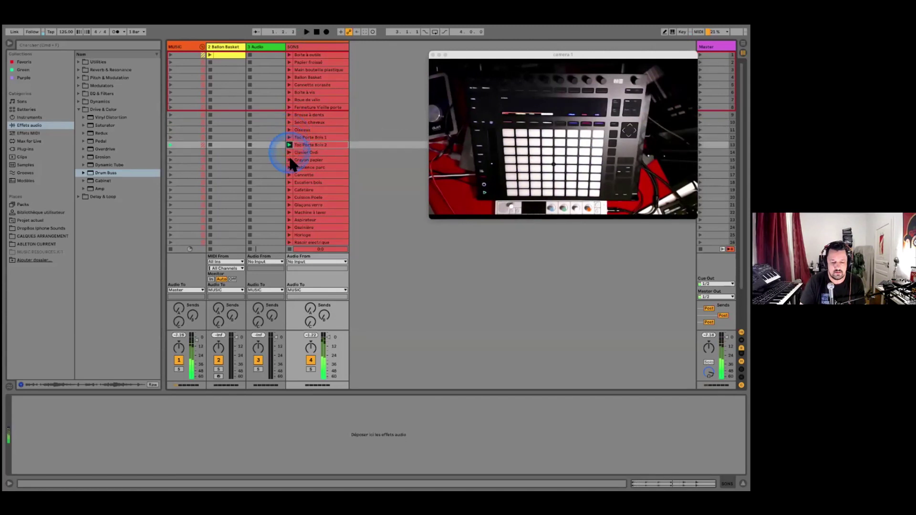
{"action": "left_click", "coordinate": [289, 160]}
{"action": "left_click", "coordinate": [290, 167]}
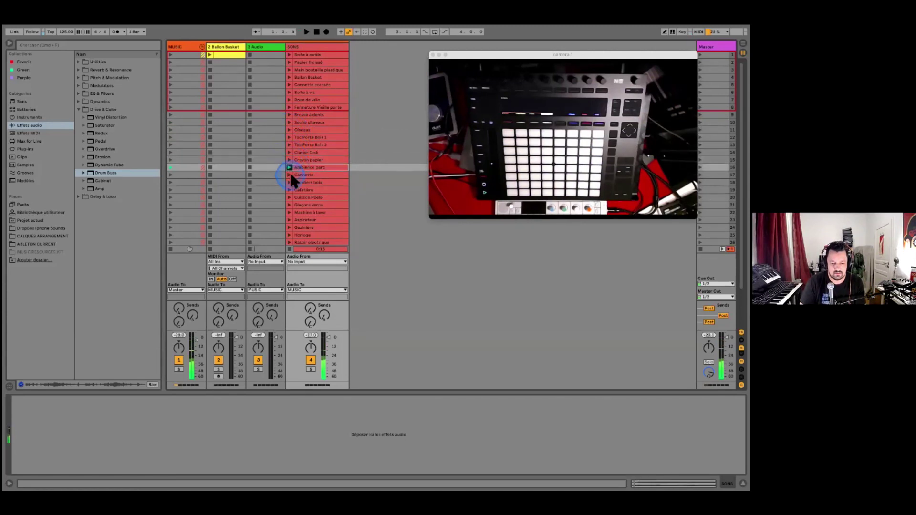
{"action": "left_click", "coordinate": [289, 174]}
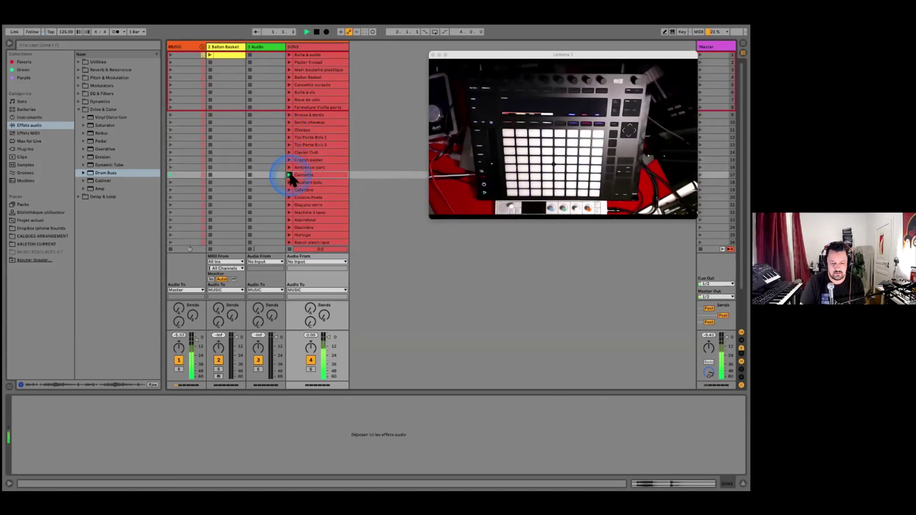
Insert a MIDI track after Ballon Basket and load the Cannette recording into it as a Simpler instrument
{"action": "left_click", "coordinate": [266, 56]}
{"action": "left_click", "coordinate": [235, 47]}
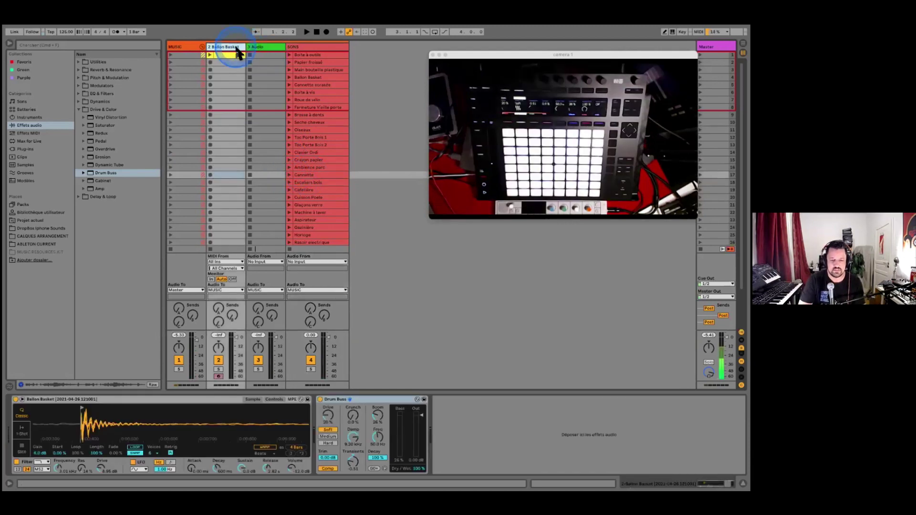
{"action": "key", "text": "super+shift+t"}
{"action": "left_click", "coordinate": [365, 152]}
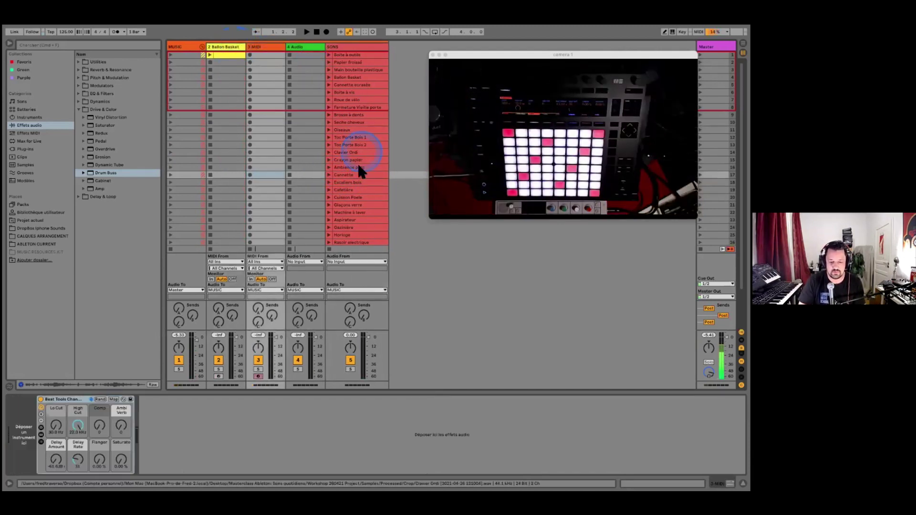
{"action": "left_click", "coordinate": [348, 175]}
{"action": "left_click", "coordinate": [111, 283]}
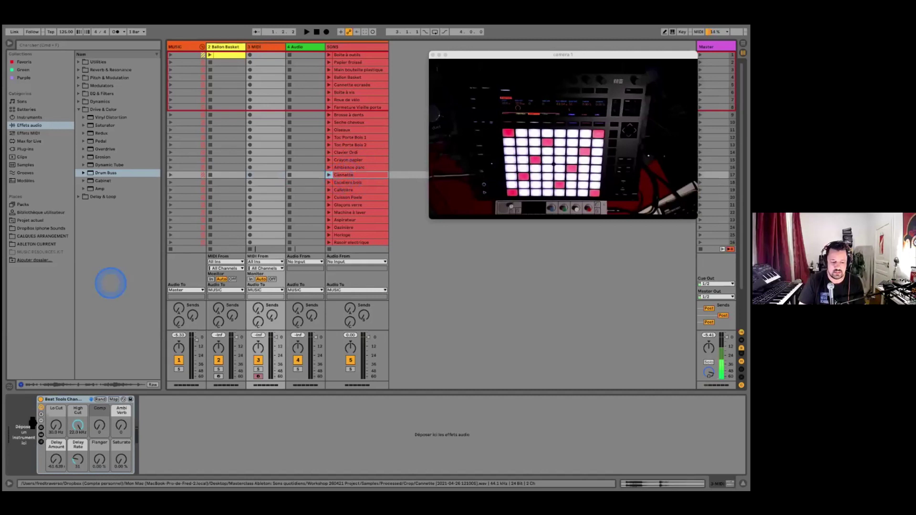
{"action": "left_click_drag", "start_coordinate": [32, 422], "coordinate": [30, 419]}
Compare the device chains of the Ballon Basket and Cannette tracks and inspect Cannette's Beat Tools Channel rack
{"action": "left_click", "coordinate": [253, 64]}
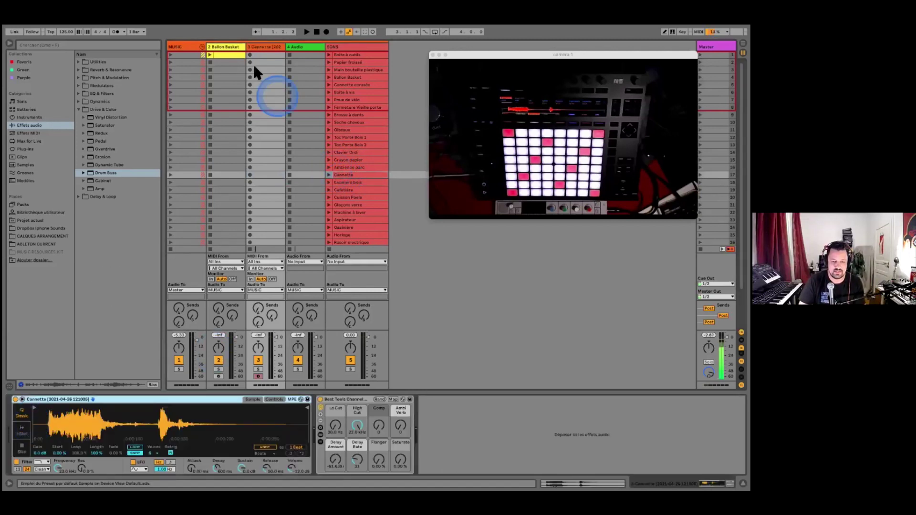
{"action": "left_click", "coordinate": [236, 64]}
{"action": "left_click", "coordinate": [376, 447]}
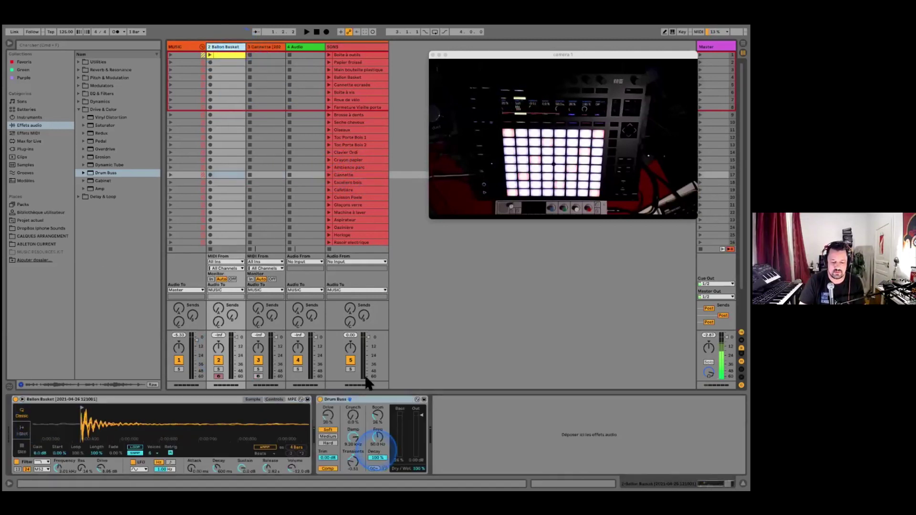
{"action": "left_click", "coordinate": [261, 48]}
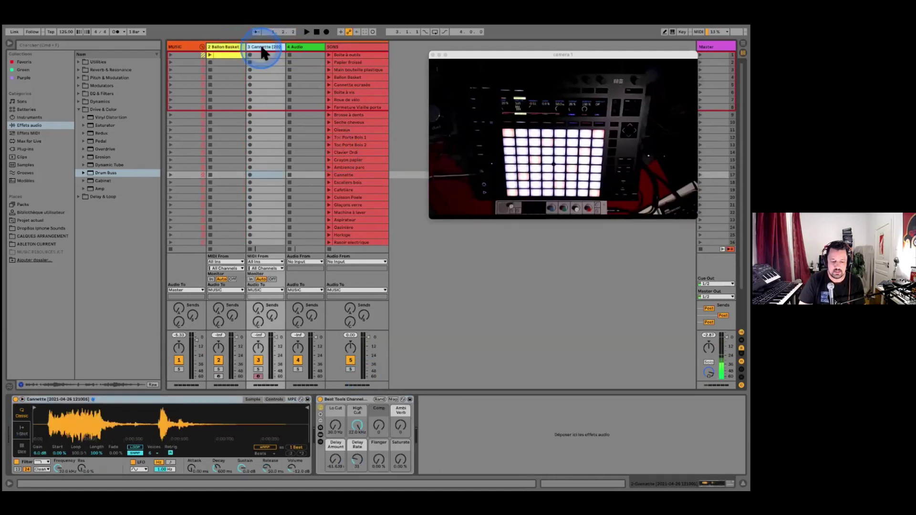
{"action": "left_click", "coordinate": [344, 401]}
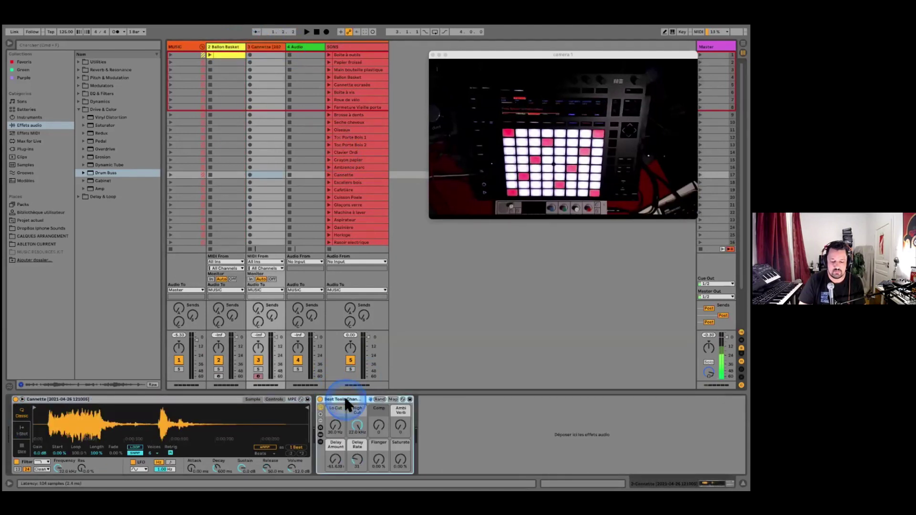
{"action": "left_click", "coordinate": [350, 401]}
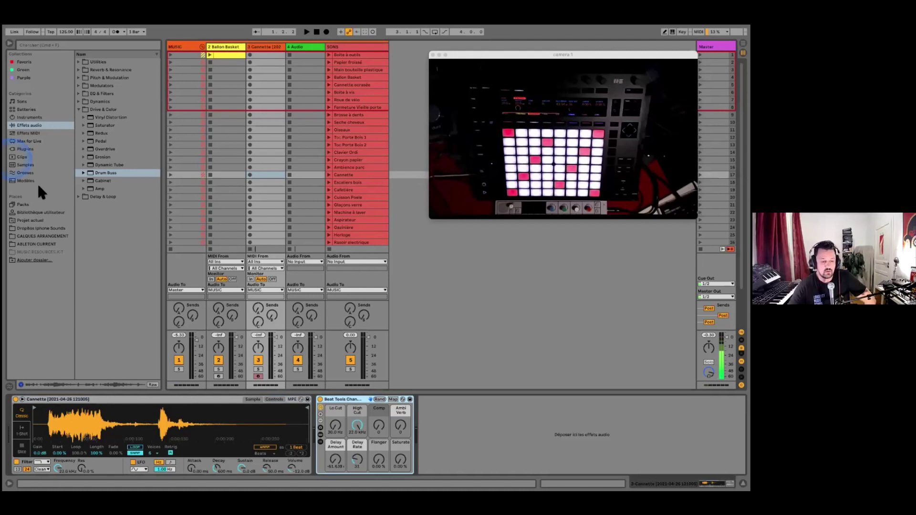
Show the Beat Tools pack in the Packs browser and examine the Lo Cut control of Cannette's rack
{"action": "left_click", "coordinate": [24, 203]}
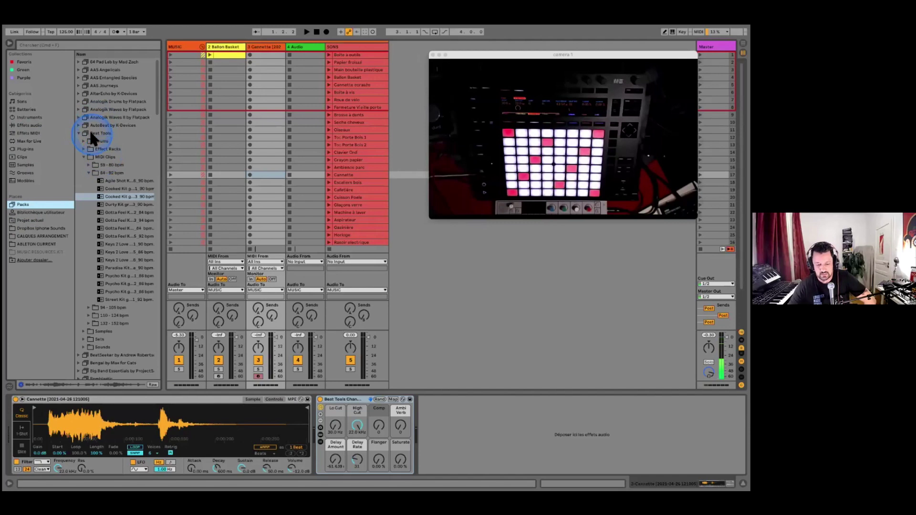
{"action": "left_click", "coordinate": [344, 403]}
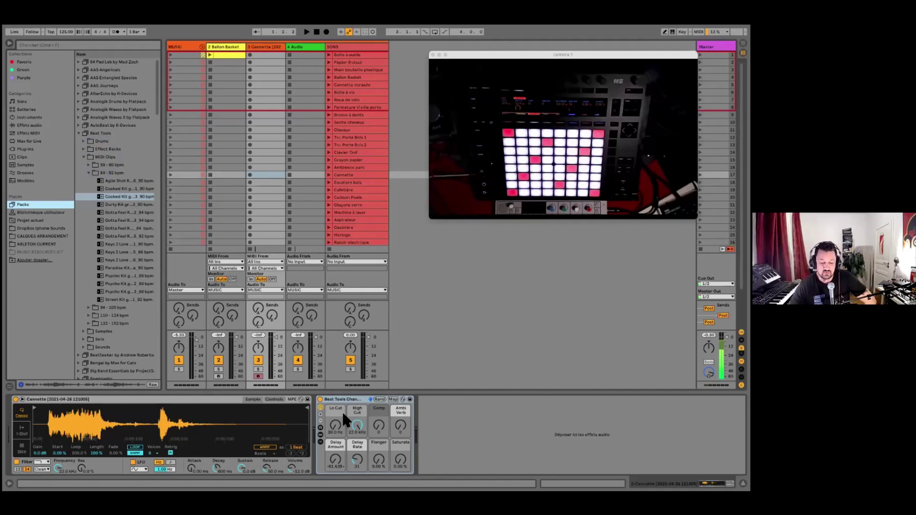
{"action": "left_click", "coordinate": [334, 426]}
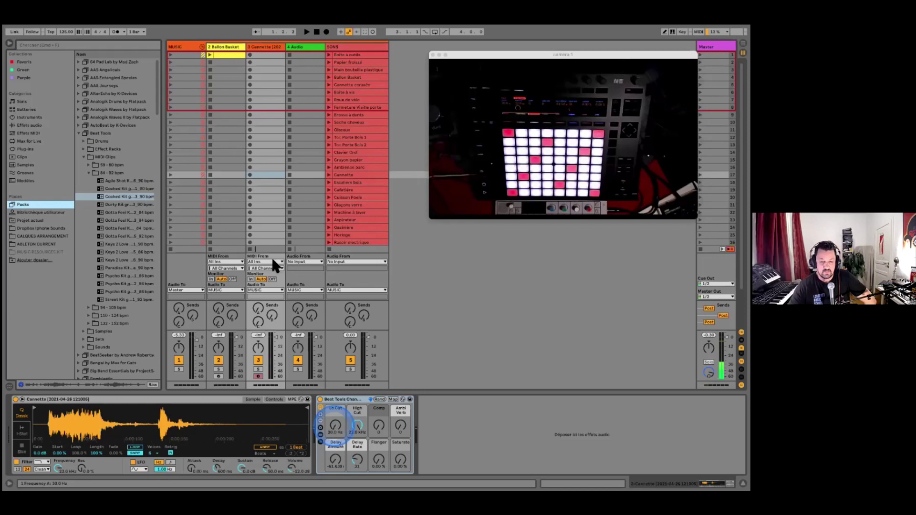
Copy the Beat Tools Channel rack from the Cannette track and paste it after Drum Buss on Ballon Basket
{"action": "left_click", "coordinate": [227, 47]}
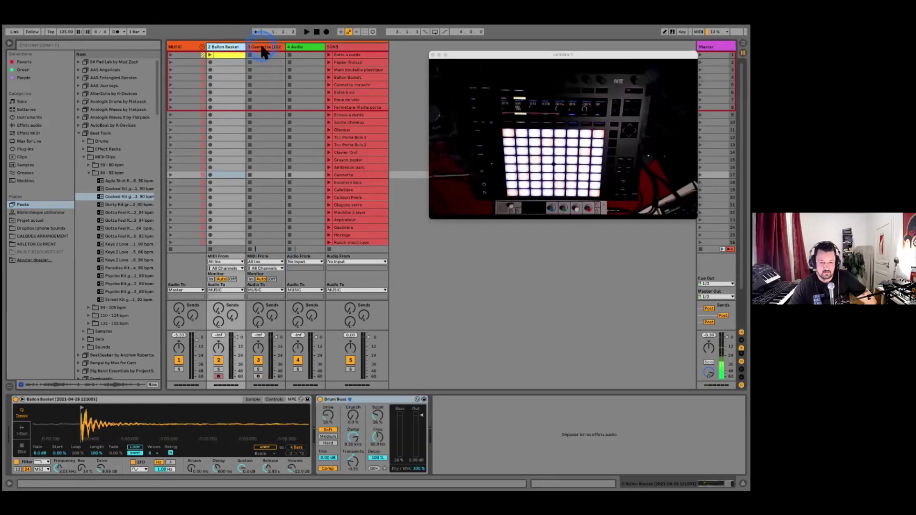
{"action": "left_click", "coordinate": [261, 47]}
{"action": "left_click", "coordinate": [350, 406]}
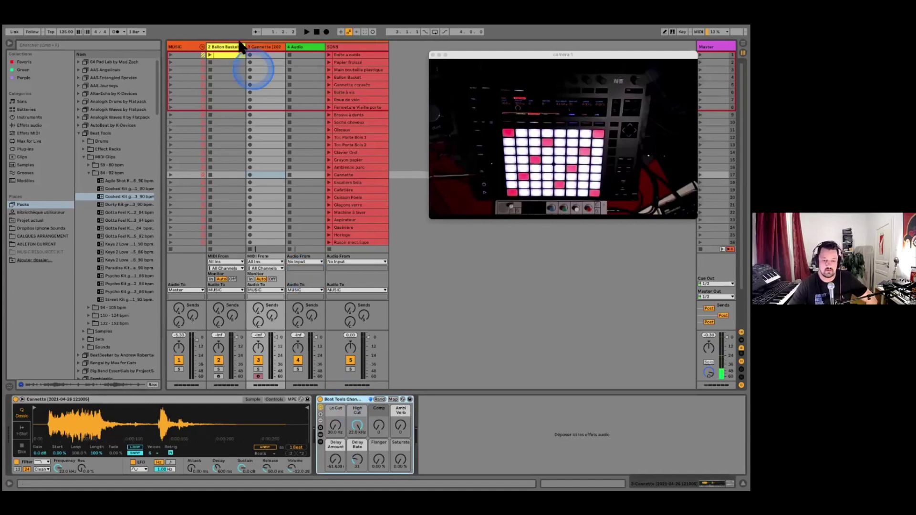
{"action": "left_click", "coordinate": [224, 47]}
{"action": "left_click", "coordinate": [442, 403]}
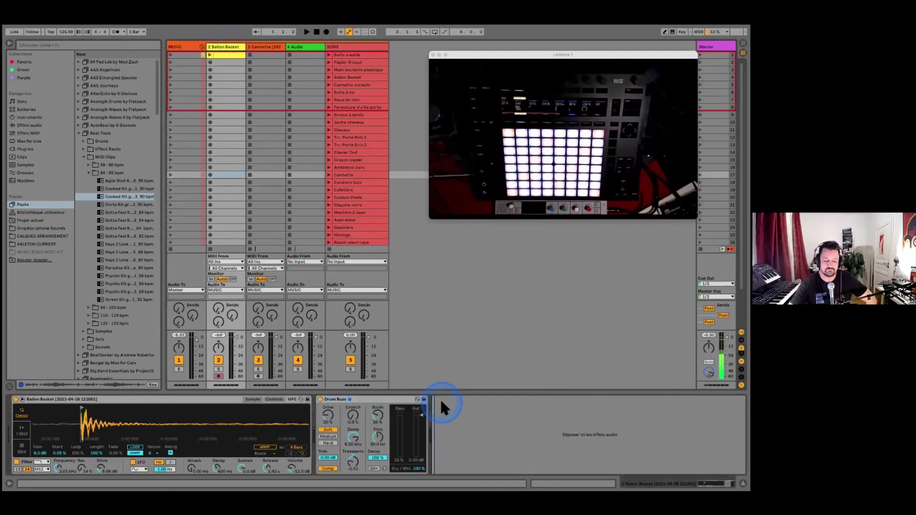
{"action": "key", "text": "ctrl+v"}
Play the Ballon Basket clip while trying out Lo Cut and other controls of the Beat Tools Channel rack, and stop playback
{"action": "key", "text": "space"}
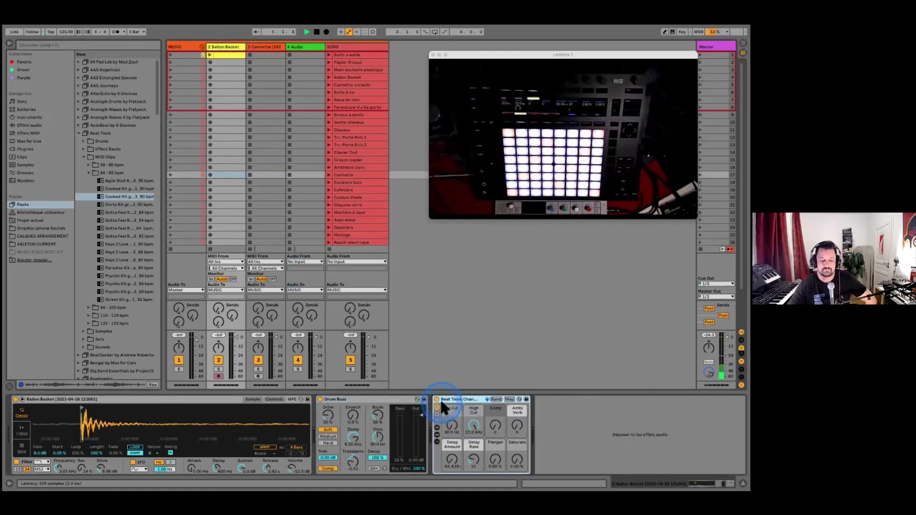
{"action": "left_click", "coordinate": [208, 54]}
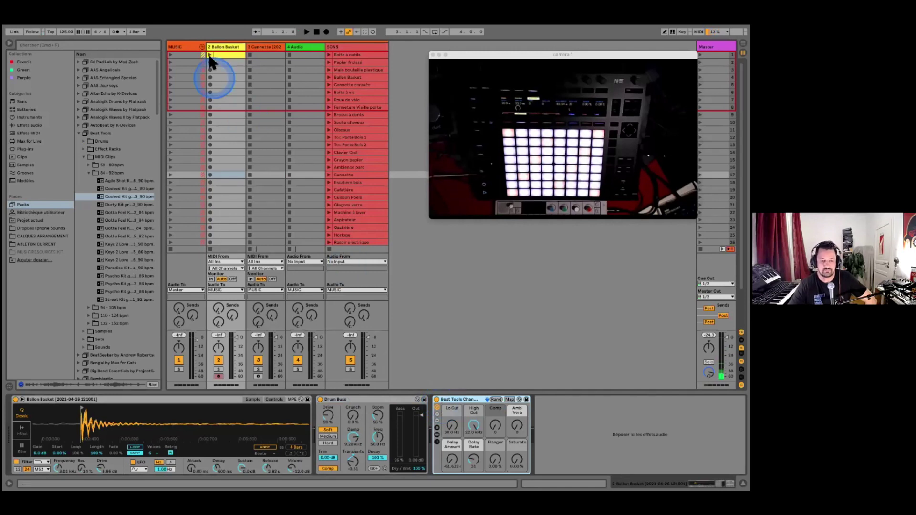
{"action": "left_click", "coordinate": [398, 341]}
{"action": "left_click", "coordinate": [452, 428]}
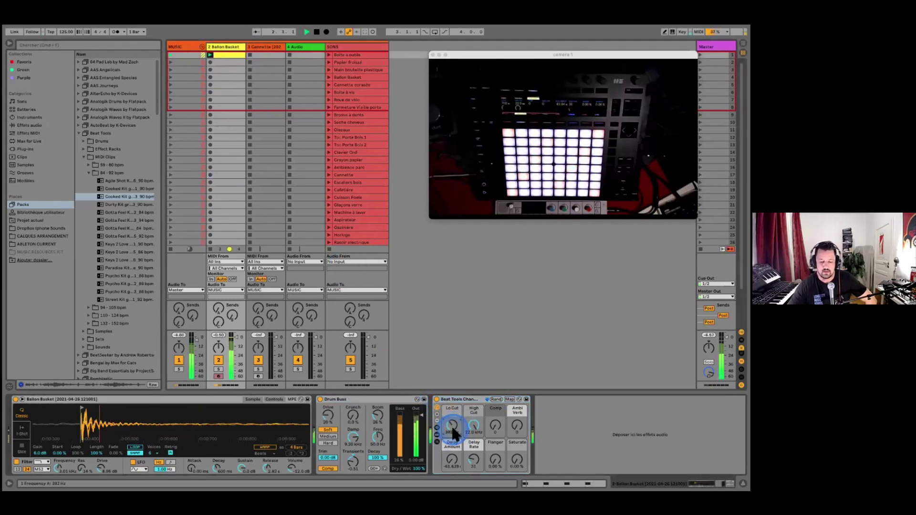
{"action": "left_click_drag", "start_coordinate": [492, 433], "coordinate": [517, 465]}
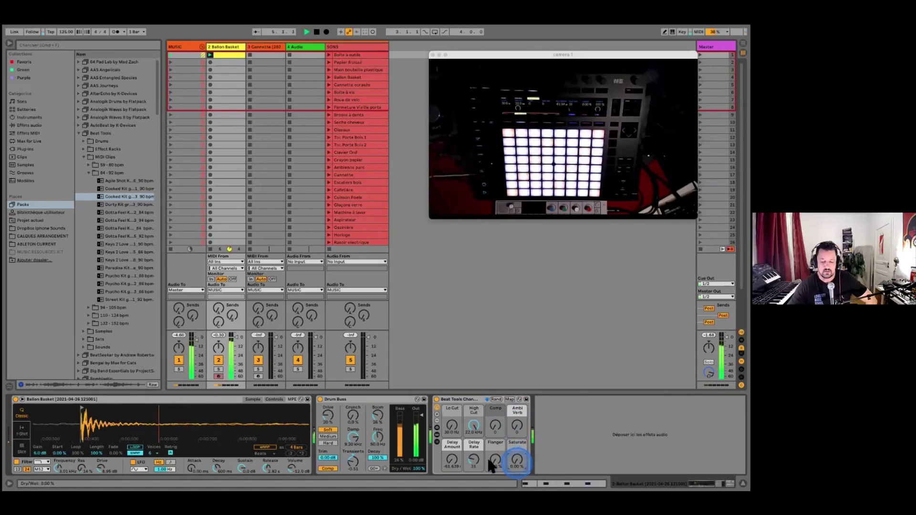
{"action": "left_click", "coordinate": [491, 463]}
{"action": "key", "text": "space"}
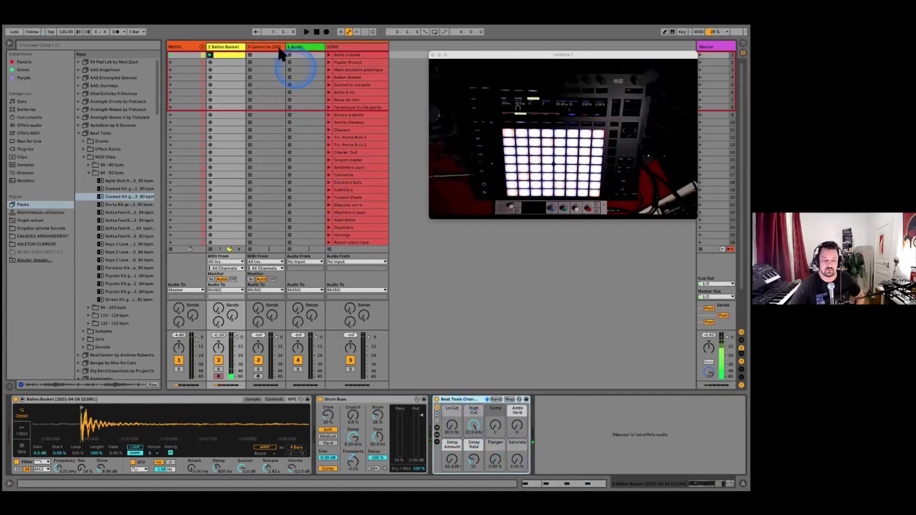
Inspect the Beat Tools Channel rack on the Audio track and show the option for saving it as the default audio track
{"action": "left_click", "coordinate": [298, 48]}
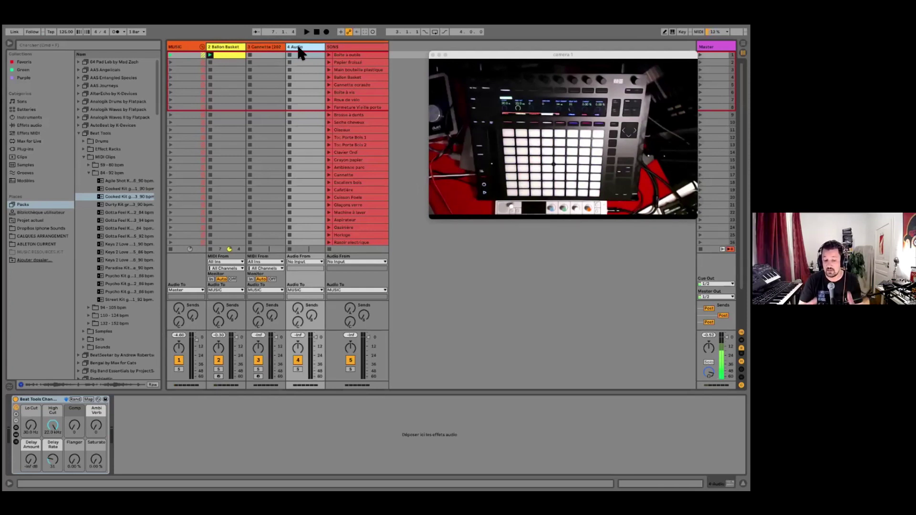
{"action": "left_click", "coordinate": [33, 400]}
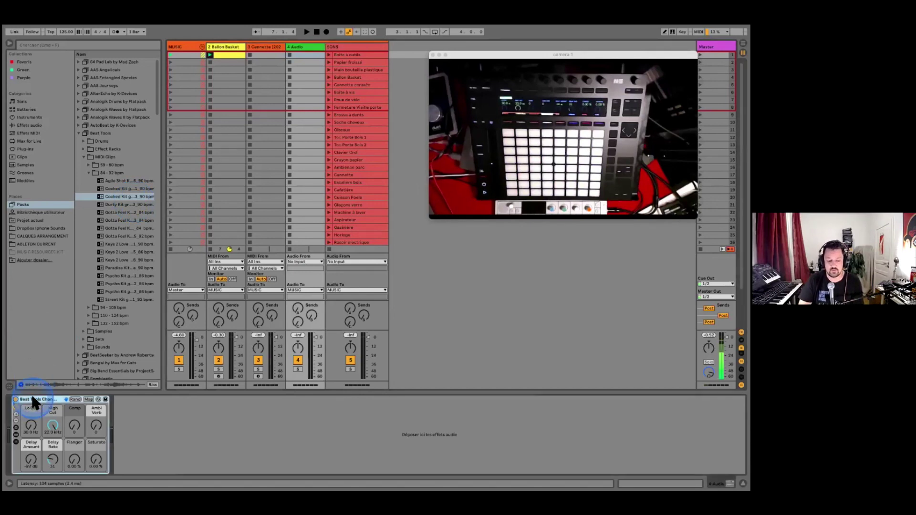
{"action": "right_click", "coordinate": [300, 47]}
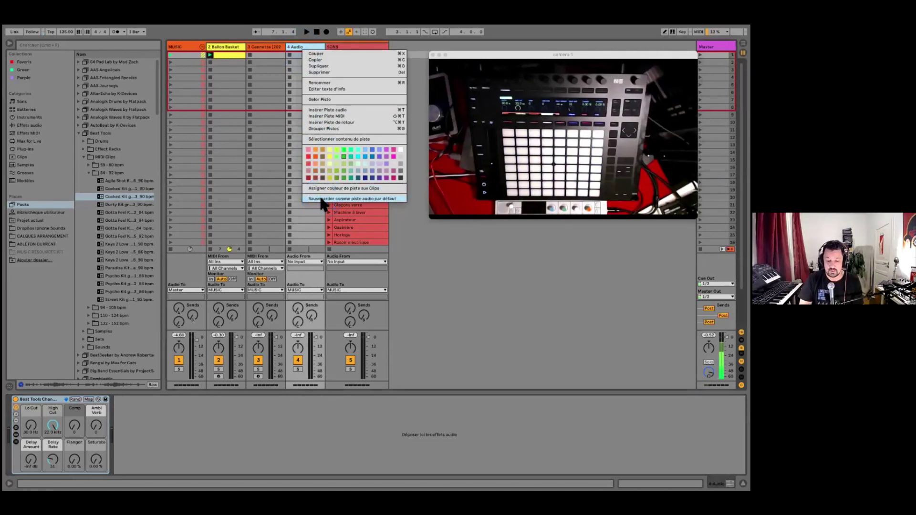
{"action": "left_click", "coordinate": [52, 400]}
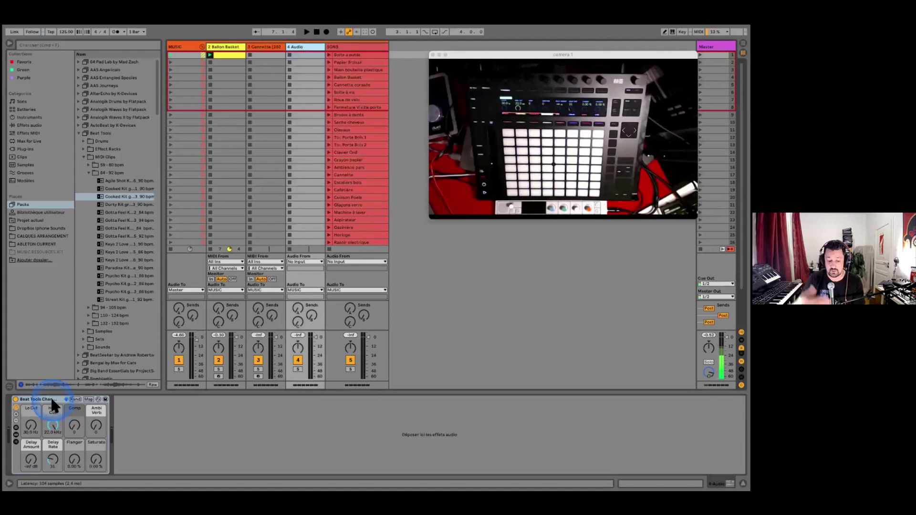
Create an empty MIDI clip in the first slot of the Cannette track
{"action": "left_click", "coordinate": [311, 122]}
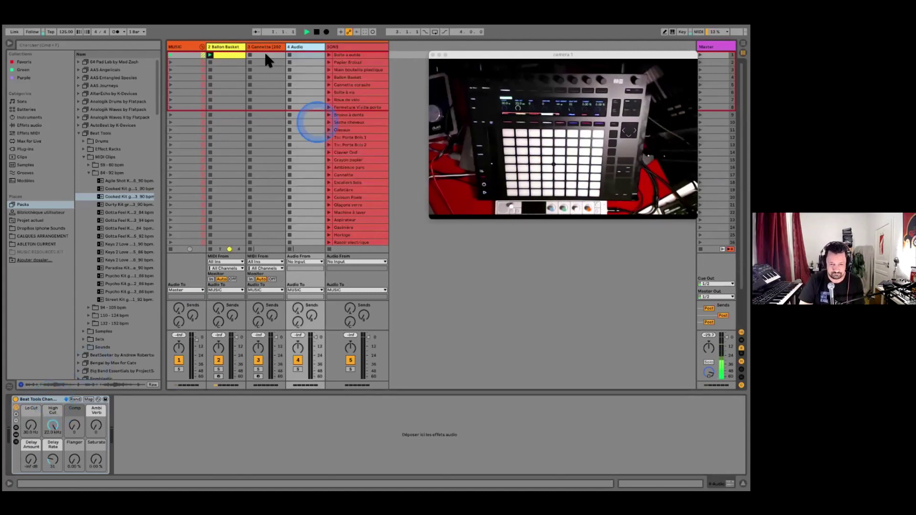
{"action": "left_click", "coordinate": [275, 52]}
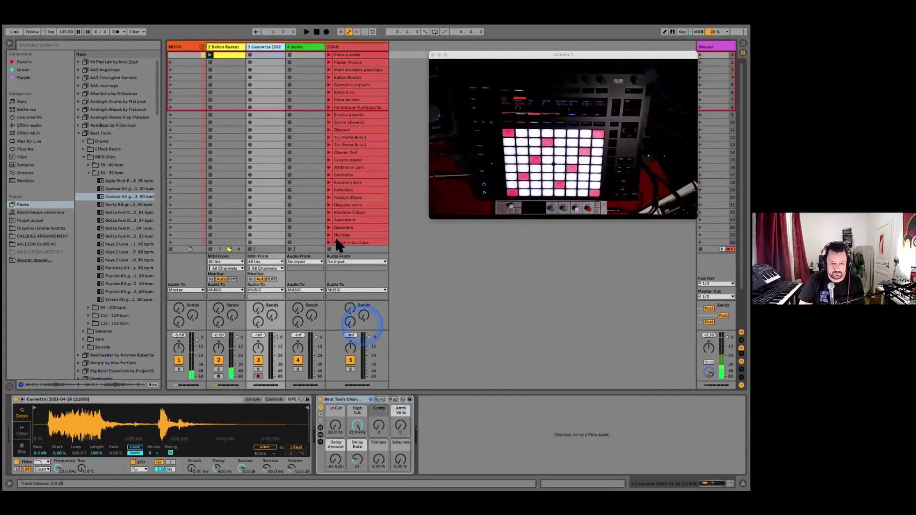
{"action": "double_click", "coordinate": [266, 55]}
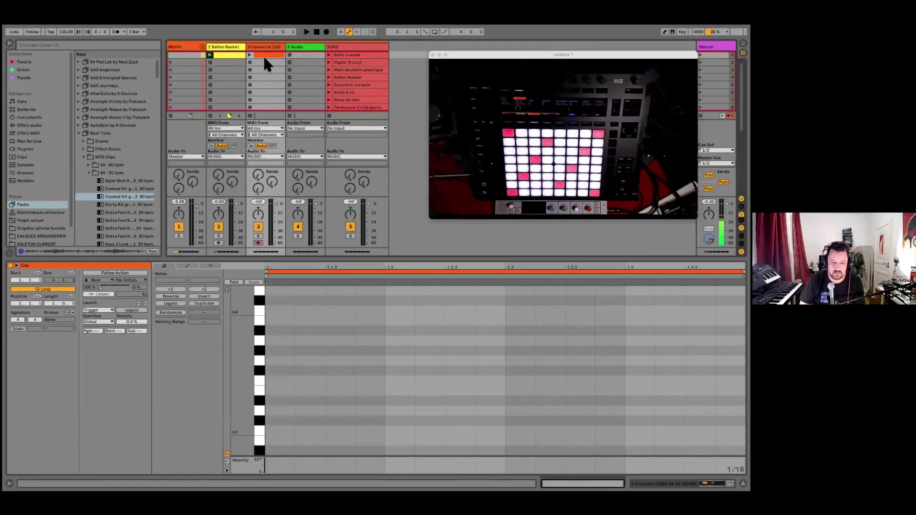
Delete the empty MIDI clip from the first slot of the Cannette track
{"action": "left_click", "coordinate": [265, 60]}
{"action": "left_click", "coordinate": [266, 53]}
{"action": "key", "text": "space"}
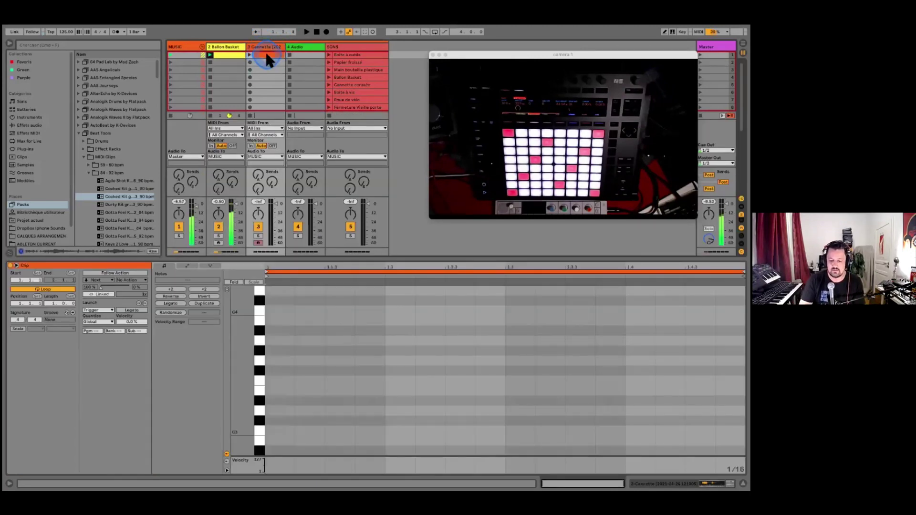
{"action": "key", "text": "Delete"}
{"action": "left_click", "coordinate": [291, 66]}
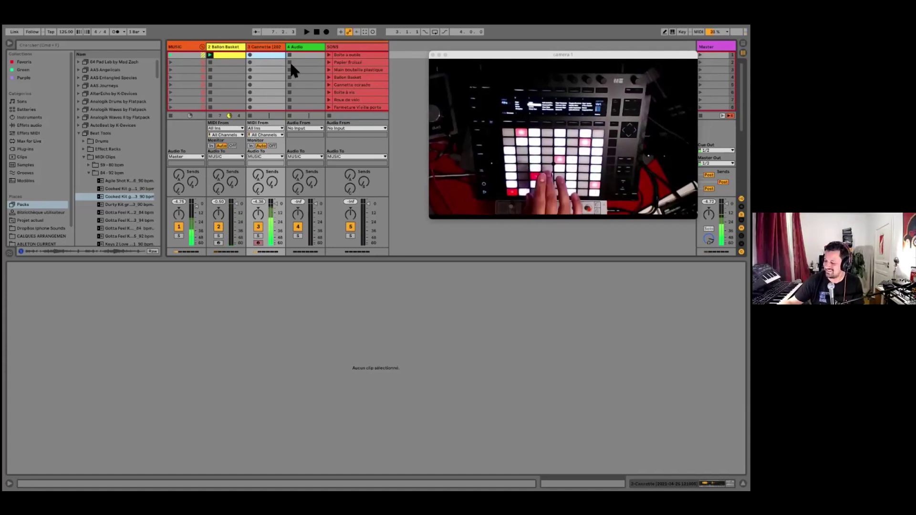
Record four G2 notes into the first Cannette slot over the Ballon Basket beat, and delete the stray short G#2 note
{"action": "key", "text": "space"}
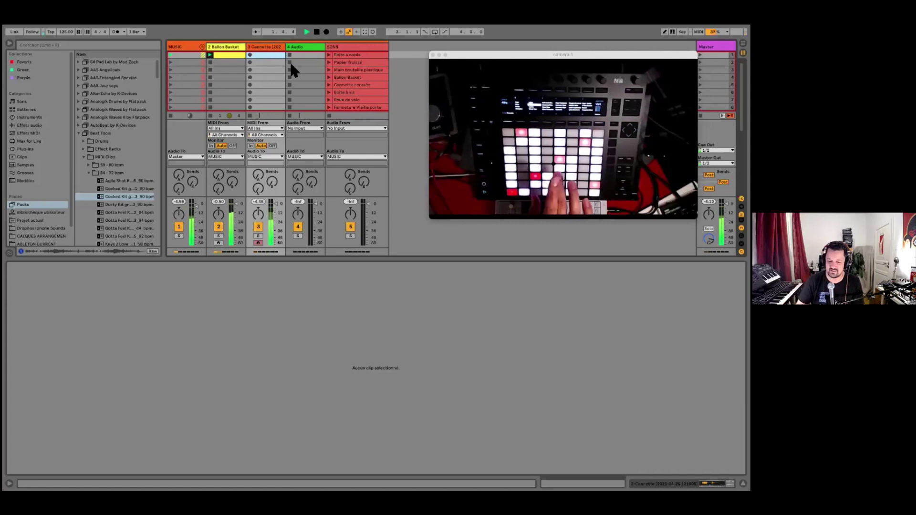
{"action": "left_click", "coordinate": [294, 61]}
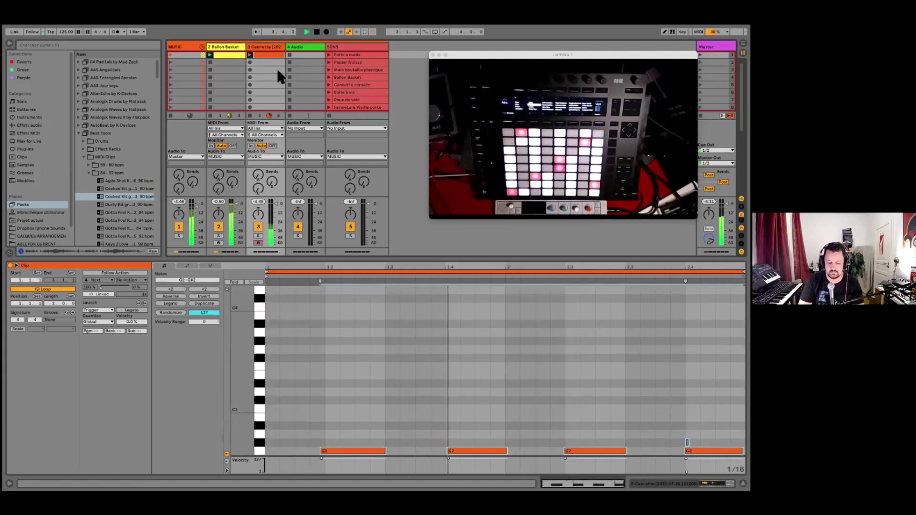
{"action": "left_click", "coordinate": [352, 399]}
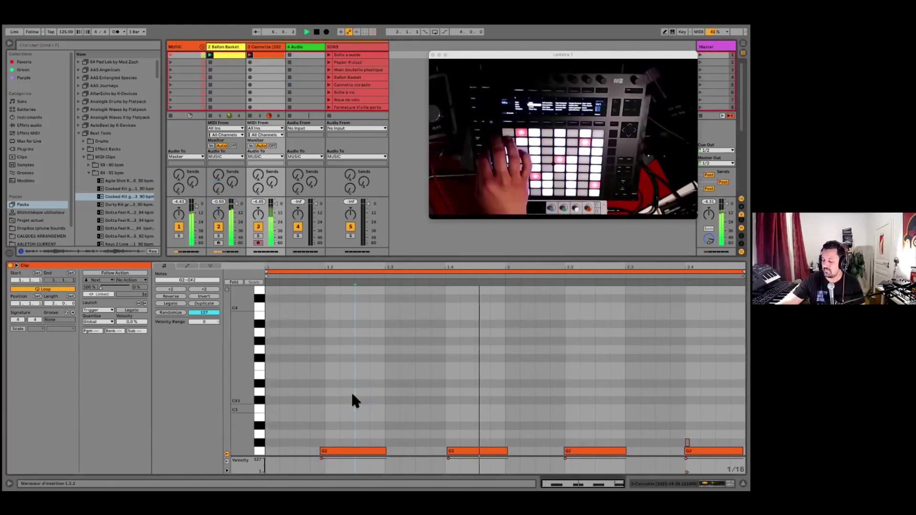
{"action": "key", "text": "space"}
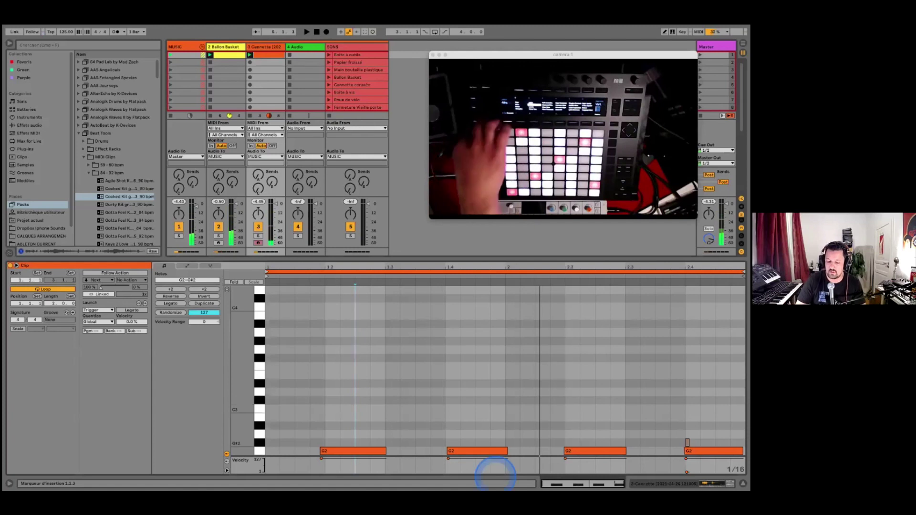
{"action": "left_click", "coordinate": [687, 443]}
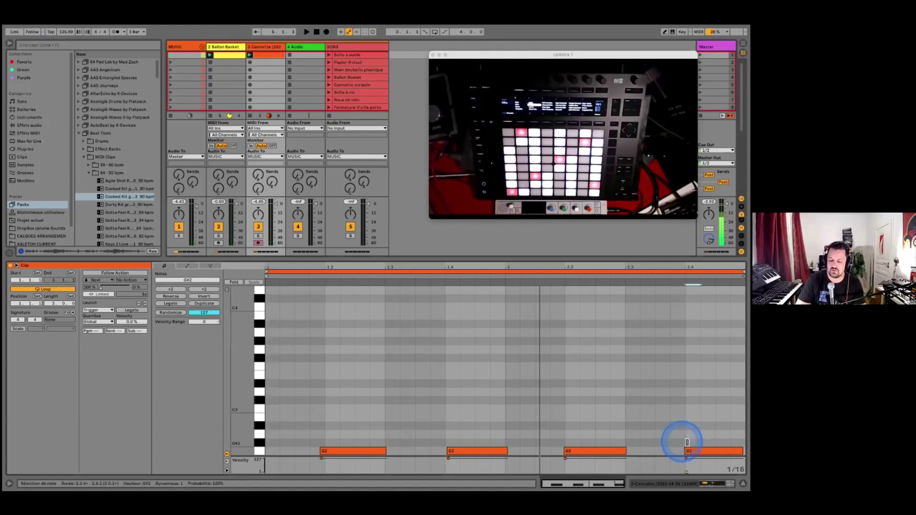
{"action": "key", "text": "Delete"}
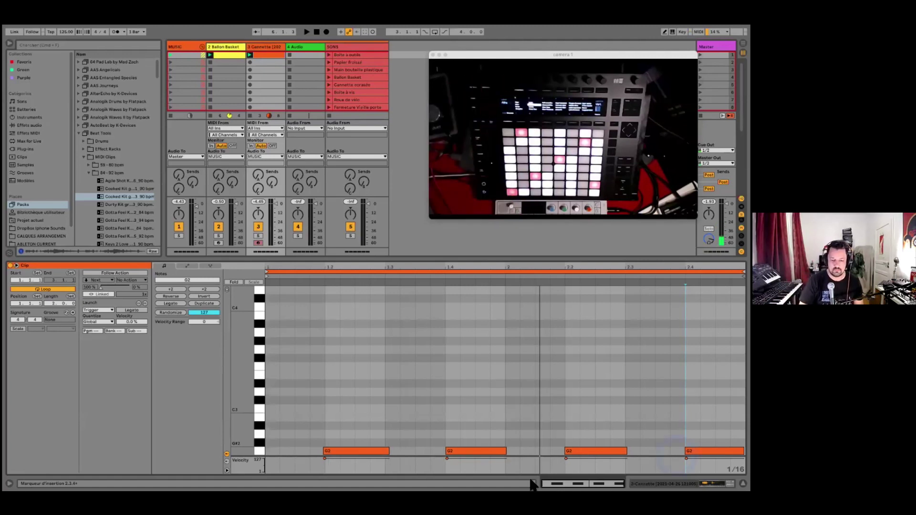
Enlarge the Session View clip grid to show more of the SONS recordings while the two clips play
{"action": "left_click", "coordinate": [388, 372]}
{"action": "left_click", "coordinate": [363, 316]}
{"action": "left_click", "coordinate": [357, 277]}
{"action": "left_click_drag", "start_coordinate": [349, 260], "coordinate": [342, 362]}
{"action": "left_click", "coordinate": [315, 170]}
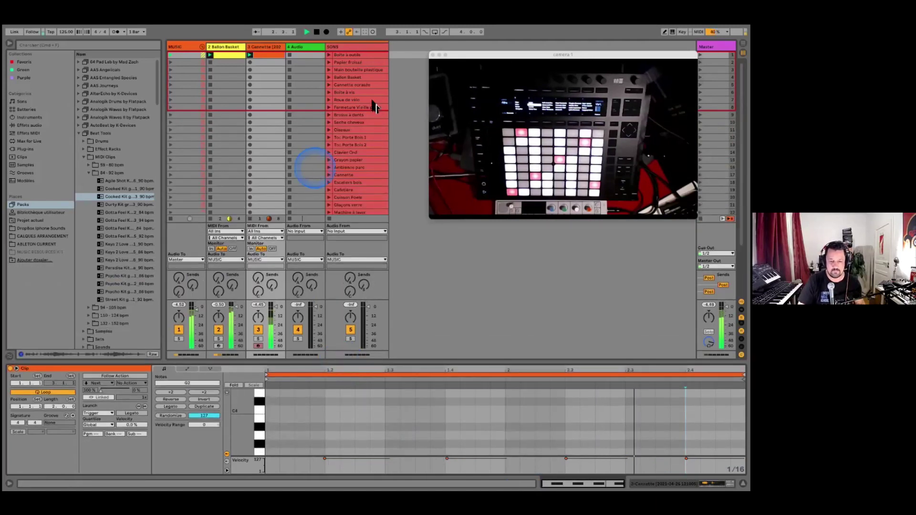
Browse the recordings in the SONS track, audition the Gazinière clip with the beat, and stop playback
{"action": "left_click", "coordinate": [359, 98]}
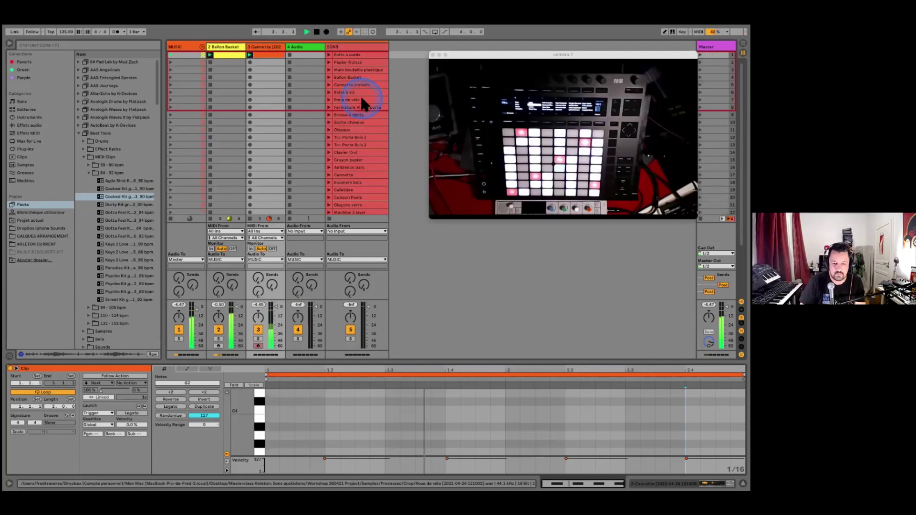
{"action": "left_click", "coordinate": [350, 130]}
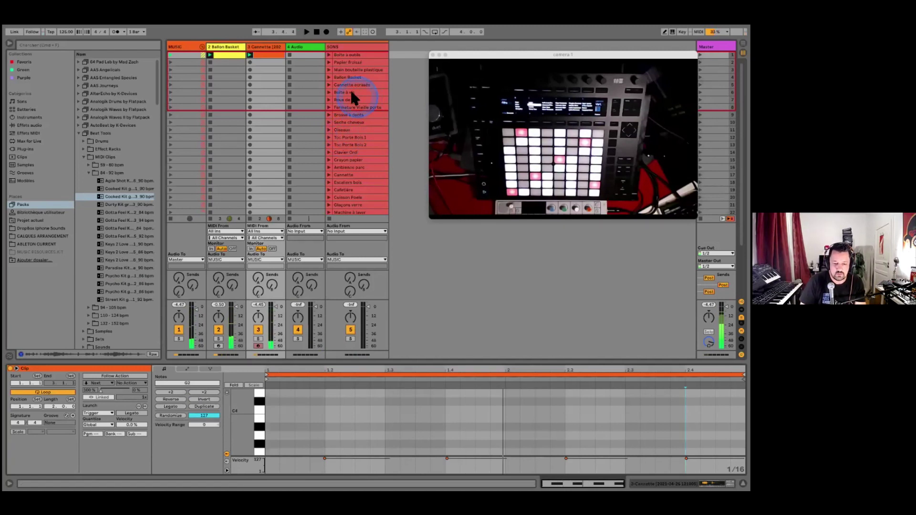
{"action": "left_click", "coordinate": [348, 69]}
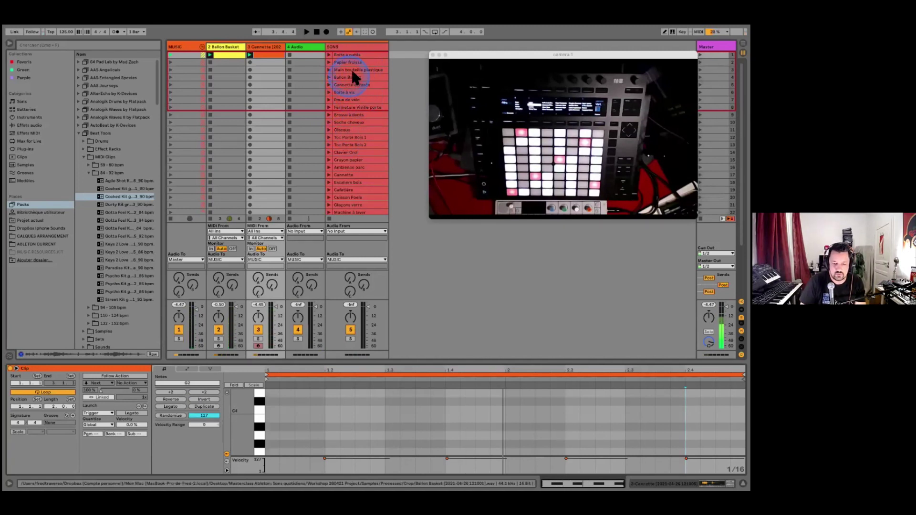
{"action": "left_click", "coordinate": [350, 122]}
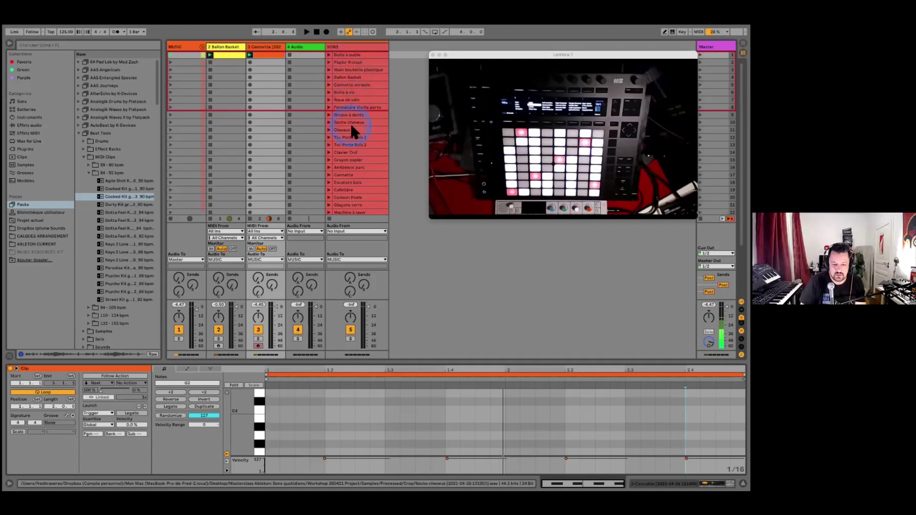
{"action": "scroll", "coordinate": [351, 125], "scroll_direction": "down", "scroll_amount": 4}
{"action": "scroll", "coordinate": [358, 123], "scroll_direction": "down", "scroll_amount": 1}
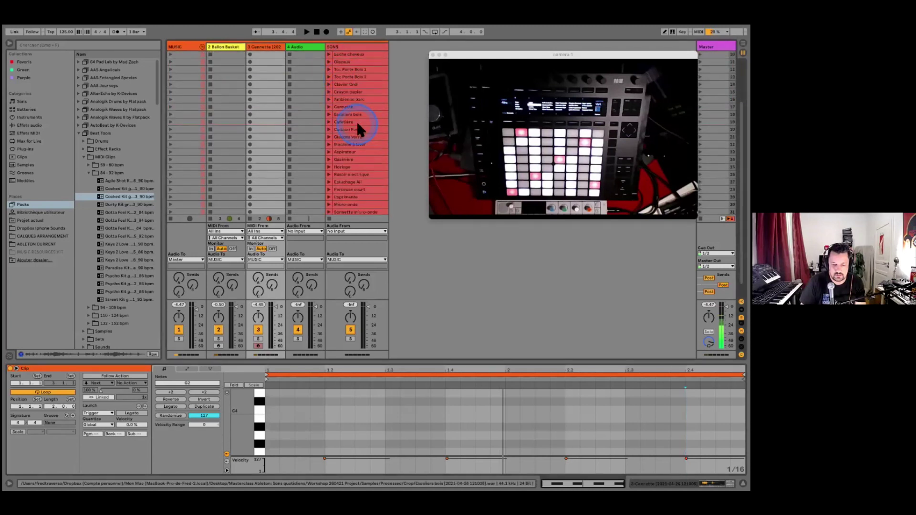
{"action": "scroll", "coordinate": [356, 119], "scroll_direction": "down", "scroll_amount": 2}
{"action": "left_click", "coordinate": [329, 143]}
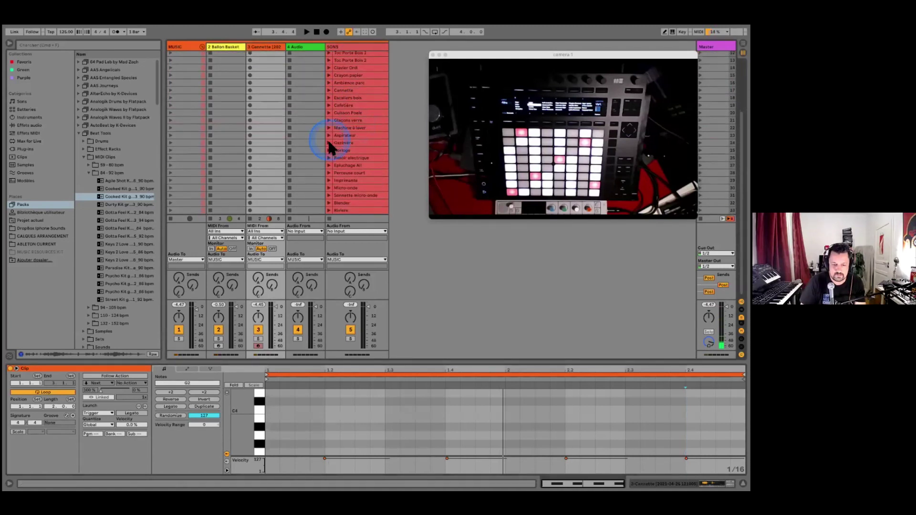
{"action": "left_click", "coordinate": [328, 142]}
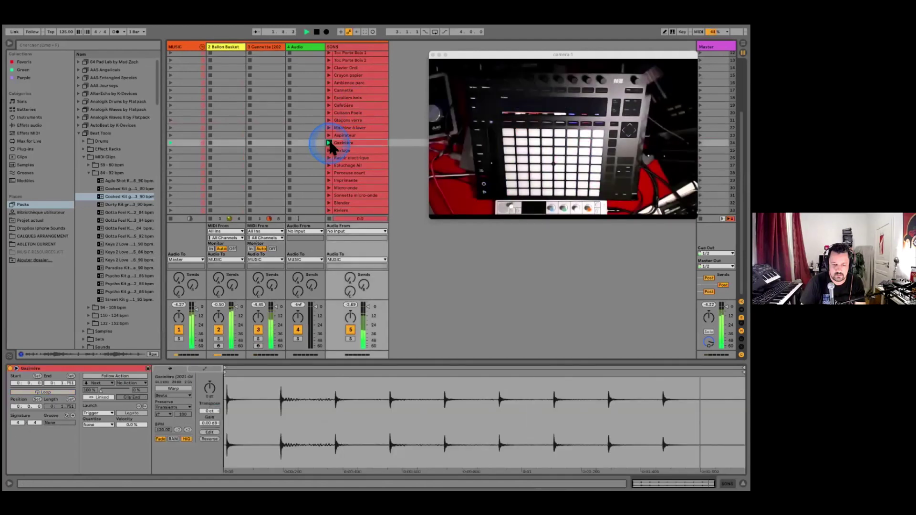
{"action": "key", "text": "space"}
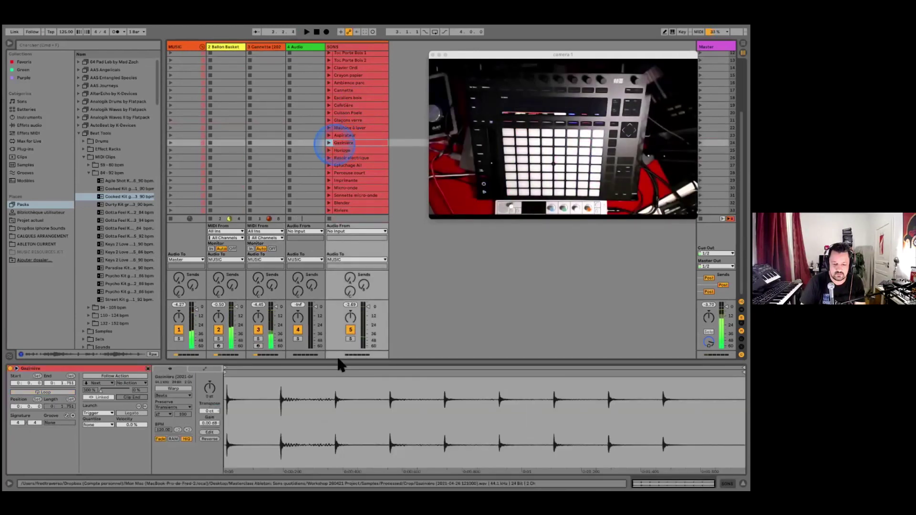
Solo the SONS track and audition the Gazinière clip by itself
{"action": "left_click", "coordinate": [350, 338]}
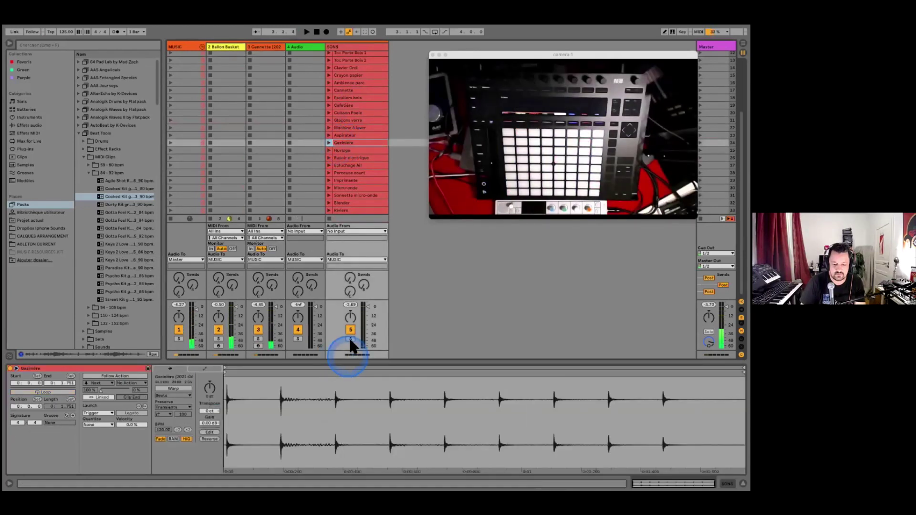
{"action": "left_click", "coordinate": [325, 142]}
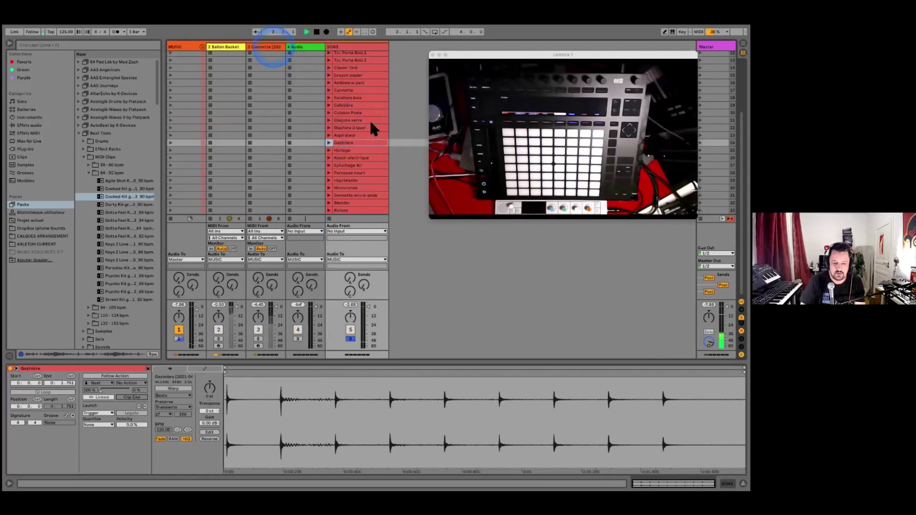
{"action": "left_click", "coordinate": [340, 142]}
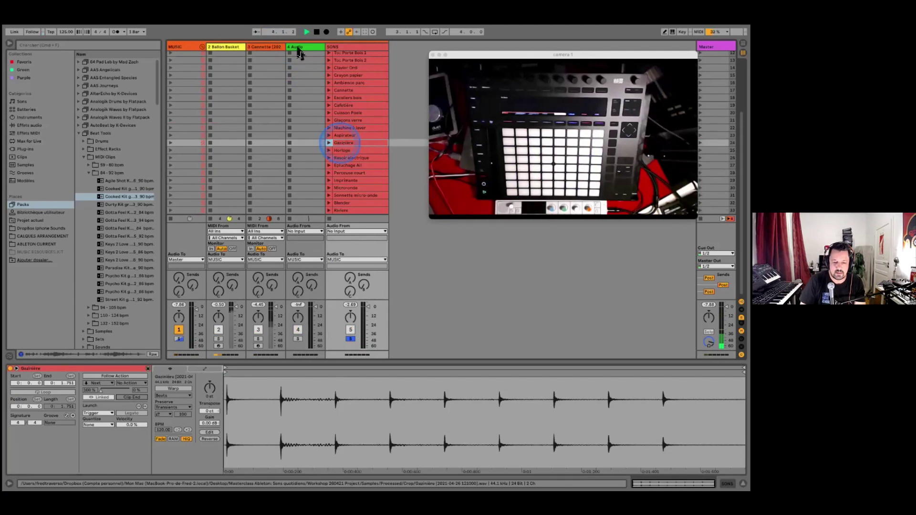
Insert a new MIDI track after the Cannette track
{"action": "left_click", "coordinate": [264, 47]}
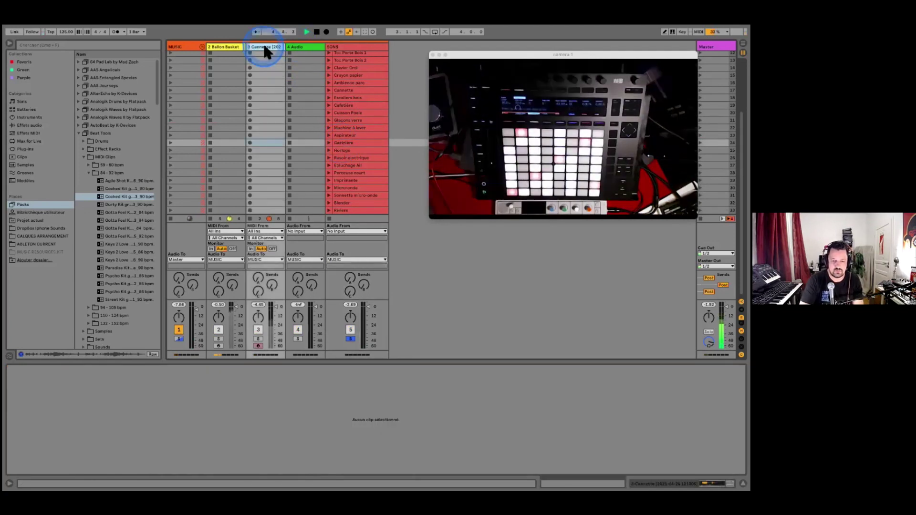
{"action": "key", "text": "super+shift+t"}
{"action": "left_click", "coordinate": [298, 51]}
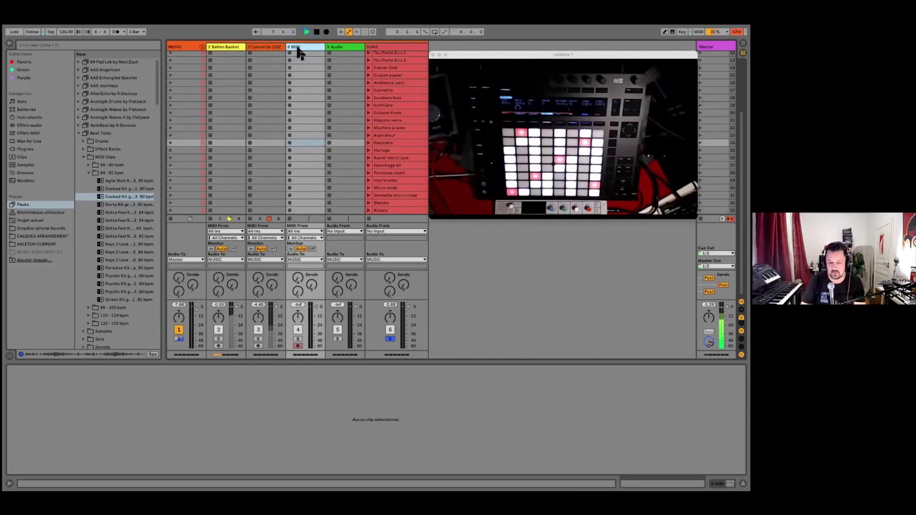
Examine the device chains of the Ballon Basket and Audio tracks for the Beat Tools Channel rack
{"action": "left_click", "coordinate": [218, 46]}
{"action": "left_click", "coordinate": [219, 48]}
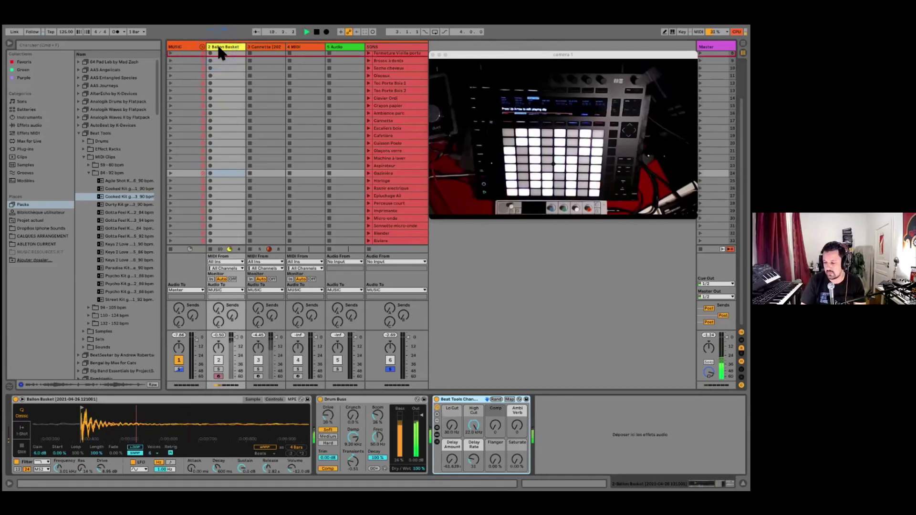
{"action": "left_click", "coordinate": [334, 49]}
{"action": "left_click", "coordinate": [333, 47]}
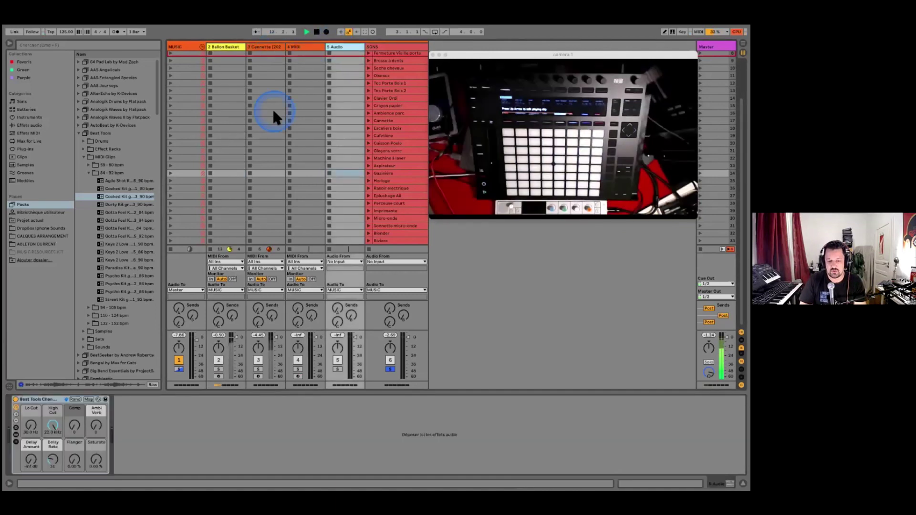
{"action": "scroll", "coordinate": [274, 111], "scroll_direction": "up", "scroll_amount": 3}
{"action": "left_click", "coordinate": [316, 53]}
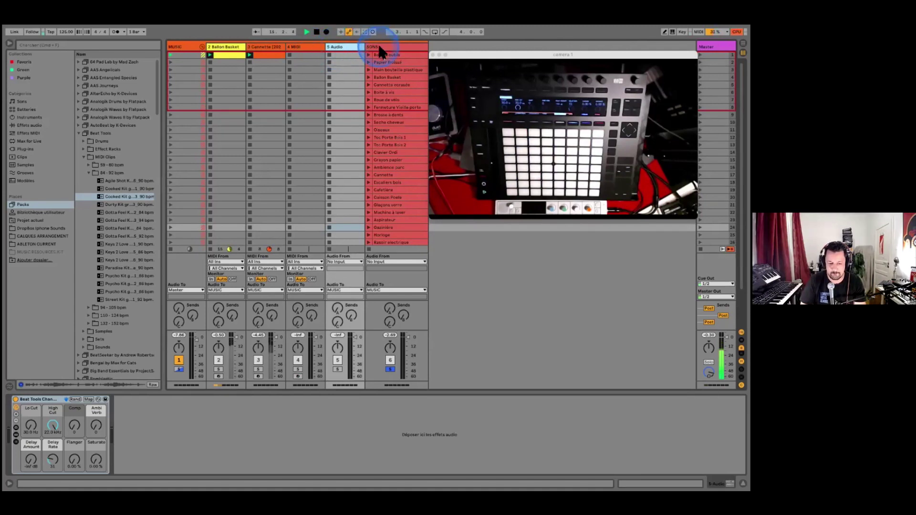
Load the Gazinière recording from the SONS track into Simpler on the new MIDI track
{"action": "left_click", "coordinate": [317, 46]}
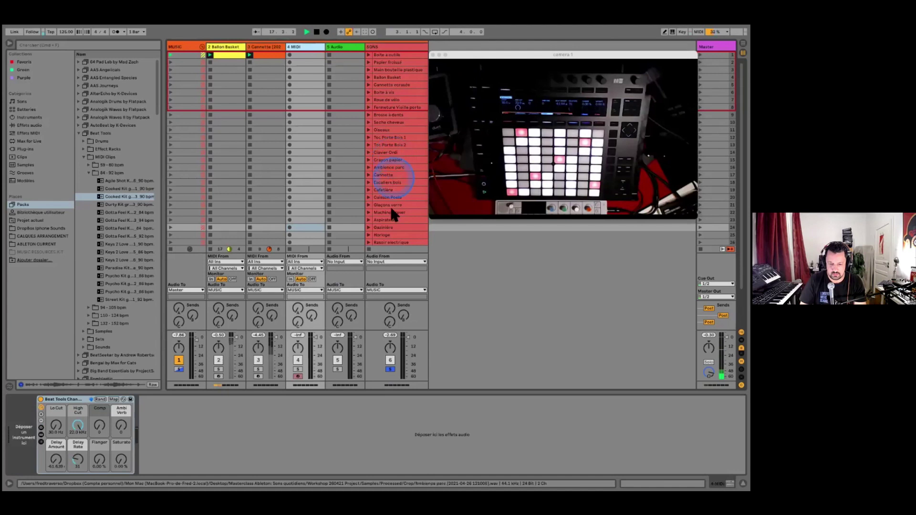
{"action": "left_click", "coordinate": [383, 227]}
{"action": "left_click_drag", "start_coordinate": [383, 227], "coordinate": [25, 444]}
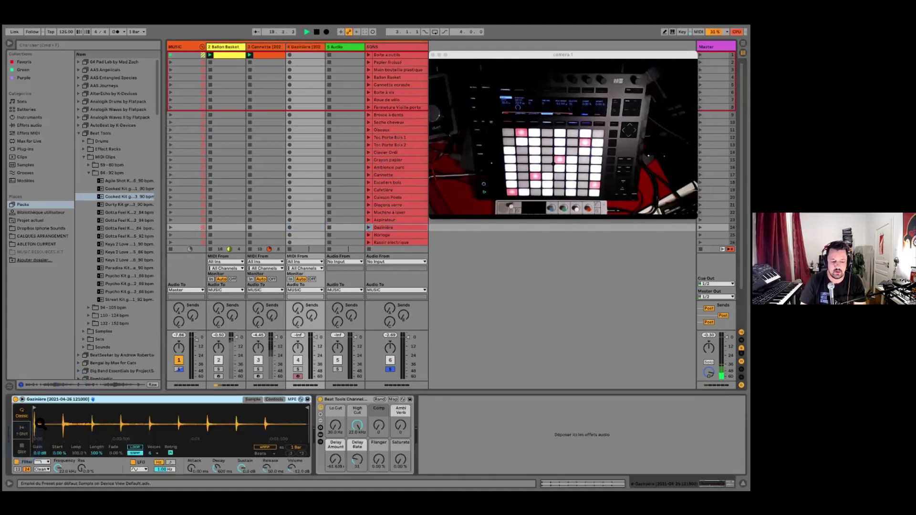
Shorten the Gazinière sample in Simpler so that it plays only the first hit
{"action": "left_click", "coordinate": [38, 420]}
{"action": "left_click", "coordinate": [38, 411]}
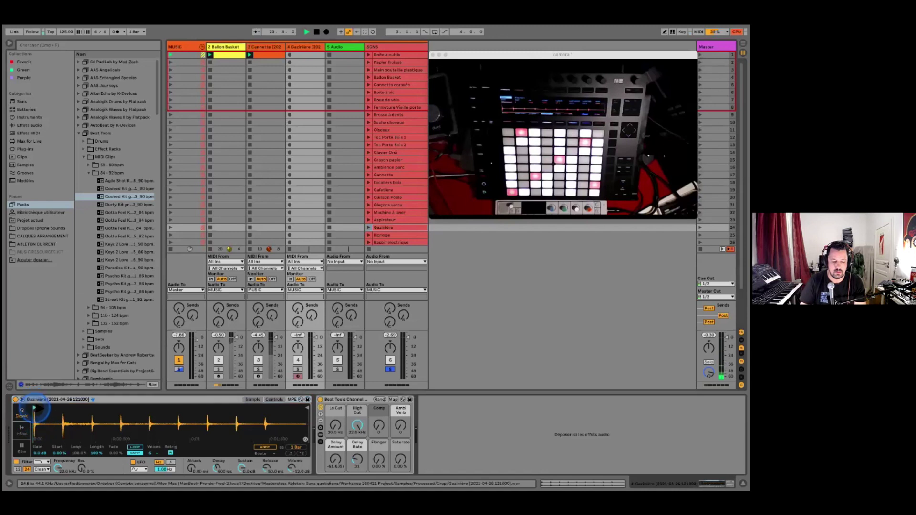
{"action": "mouse_move", "coordinate": [34, 413]}
{"action": "left_mouse_down"}
{"action": "mouse_move", "coordinate": [34, 424]}
{"action": "mouse_move", "coordinate": [42, 408]}
{"action": "mouse_move", "coordinate": [66, 409]}
{"action": "left_mouse_up"}
{"action": "left_click_drag", "start_coordinate": [168, 415], "coordinate": [46, 417]}
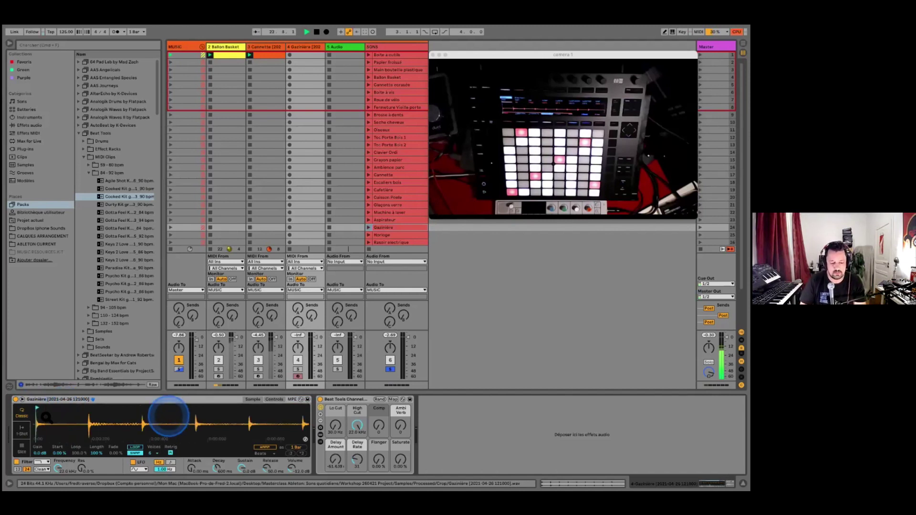
{"action": "left_click", "coordinate": [311, 167]}
{"action": "left_click", "coordinate": [305, 55]}
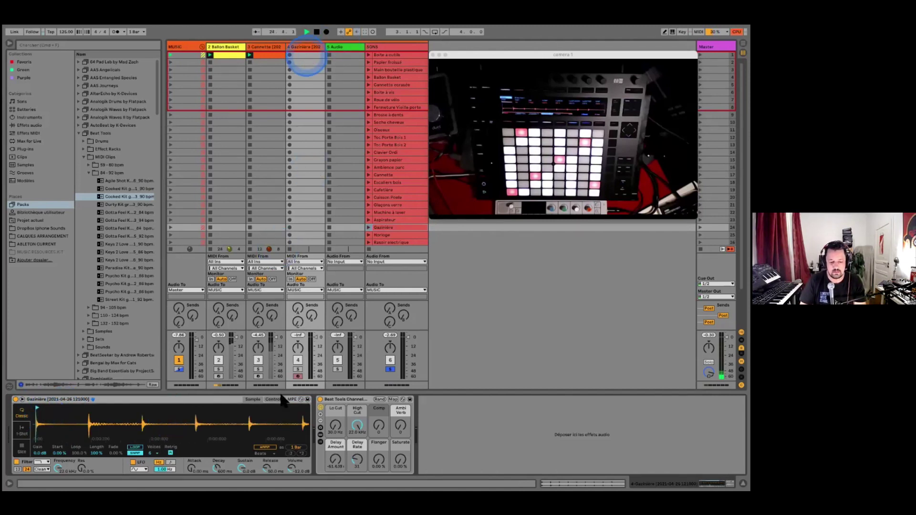
{"action": "left_click", "coordinate": [276, 414]}
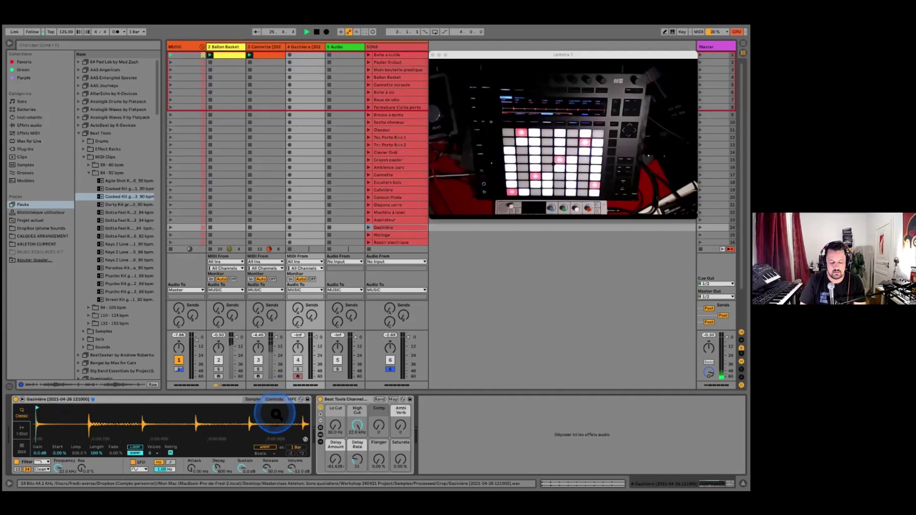
{"action": "mouse_move", "coordinate": [275, 414]}
{"action": "left_mouse_down"}
{"action": "mouse_move", "coordinate": [164, 409]}
{"action": "mouse_move", "coordinate": [286, 400]}
{"action": "mouse_move", "coordinate": [300, 410]}
{"action": "mouse_move", "coordinate": [55, 426]}
{"action": "left_mouse_up"}
Create an empty MIDI clip in the first slot of the Gazinière track and enlarge its note editor
{"action": "double_click", "coordinate": [301, 55]}
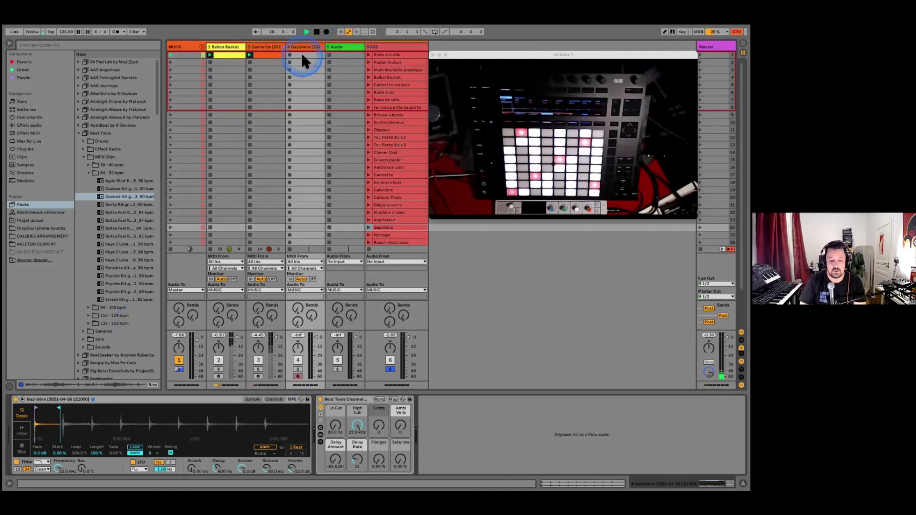
{"action": "left_click_drag", "start_coordinate": [339, 375], "coordinate": [332, 258]}
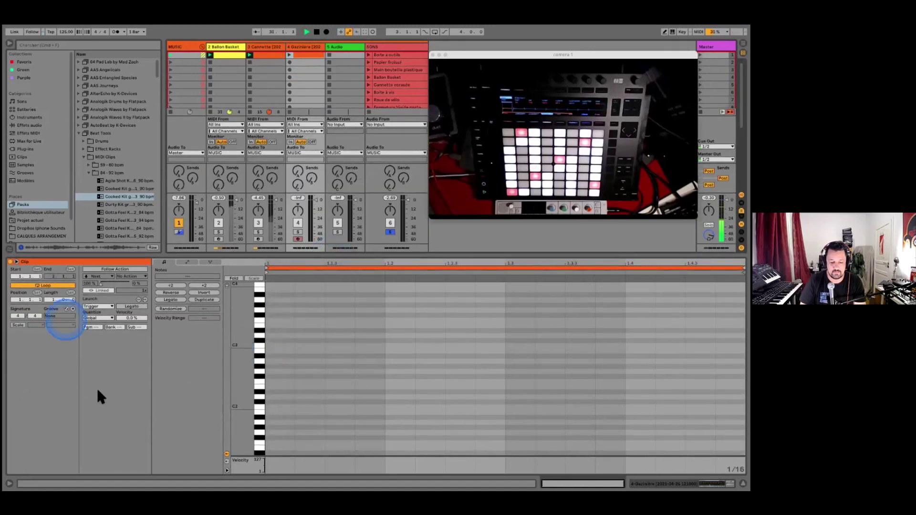
{"action": "left_click", "coordinate": [189, 324]}
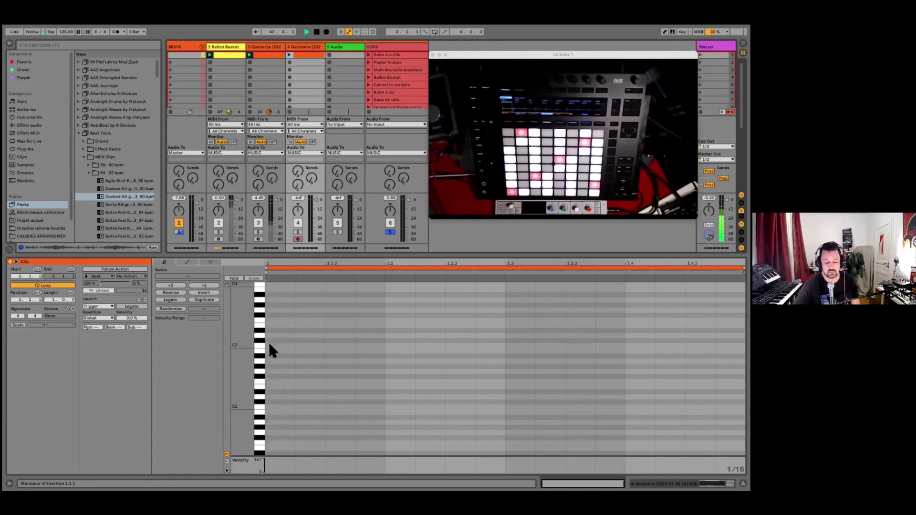
{"action": "left_click", "coordinate": [266, 452]}
{"action": "left_click", "coordinate": [227, 470]}
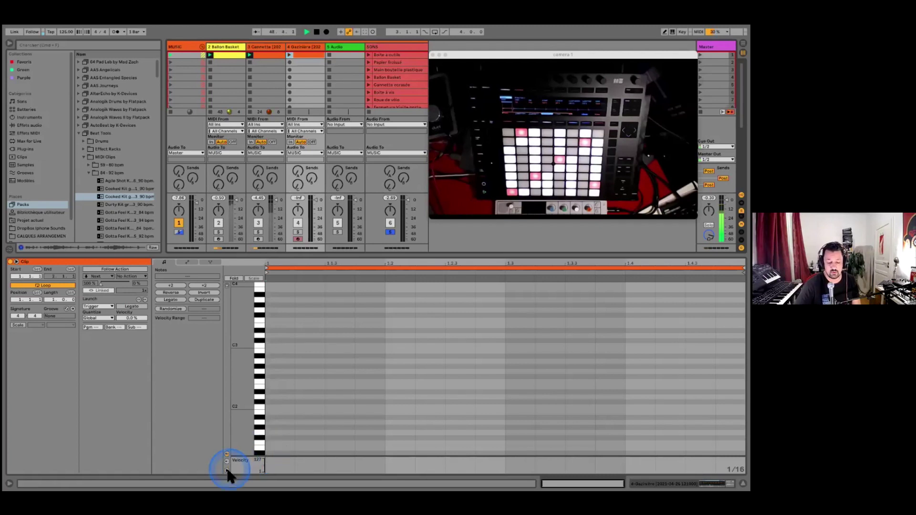
Fill the one-bar Gazinière clip with consecutive sixteenth notes on C3
{"action": "left_click", "coordinate": [227, 471]}
{"action": "left_click", "coordinate": [228, 471]}
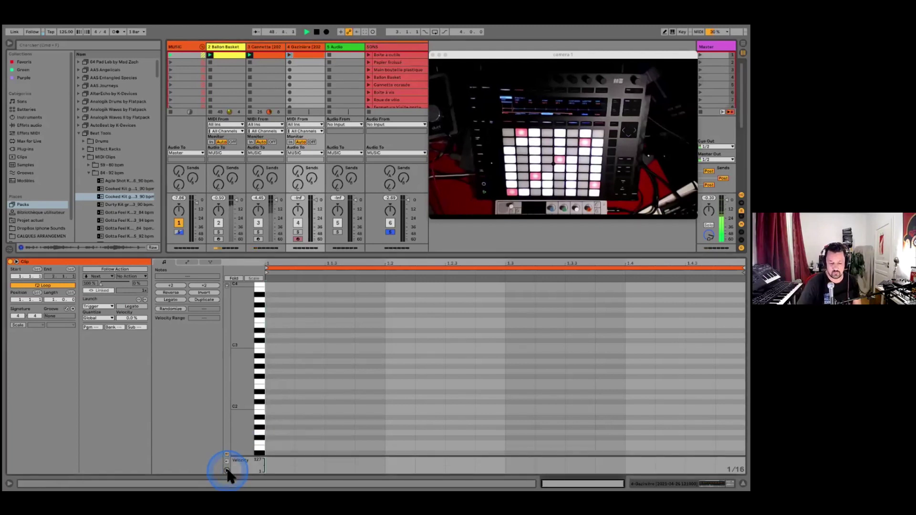
{"action": "left_click", "coordinate": [283, 322]}
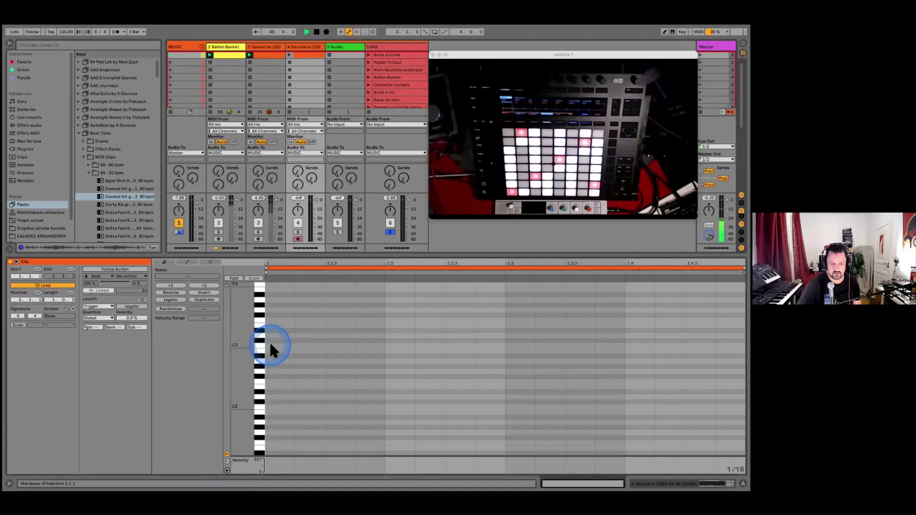
{"action": "double_click", "coordinate": [268, 346]}
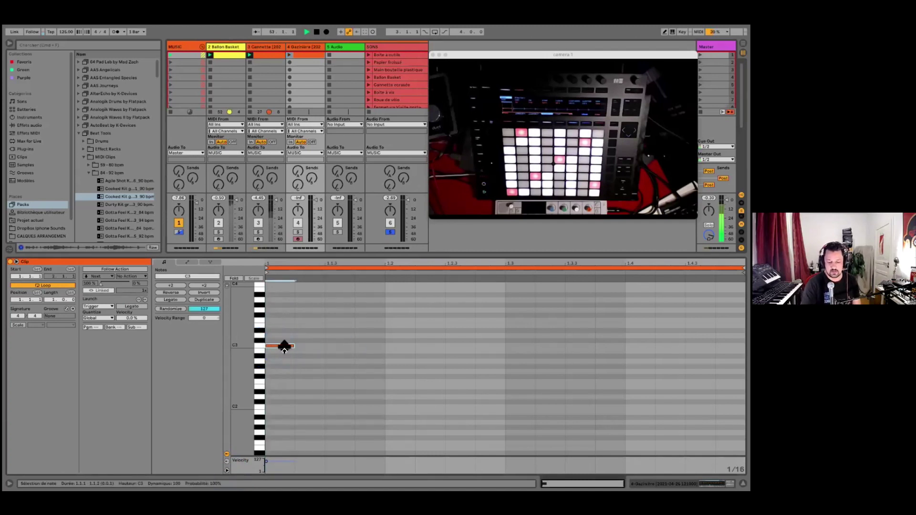
{"action": "left_click", "coordinate": [283, 346], "text": "super"}
{"action": "key", "text": "super+d"}
{"action": "key", "text": "super+d"}
{"action": "key", "text": "super+d"}
{"action": "key", "text": "super+d"}
{"action": "key", "text": "super+d"}
{"action": "key", "text": "super+d"}
{"action": "key", "text": "super+d"}
{"action": "key", "text": "super+d"}
{"action": "key", "text": "super+d"}
{"action": "key", "text": "super+d"}
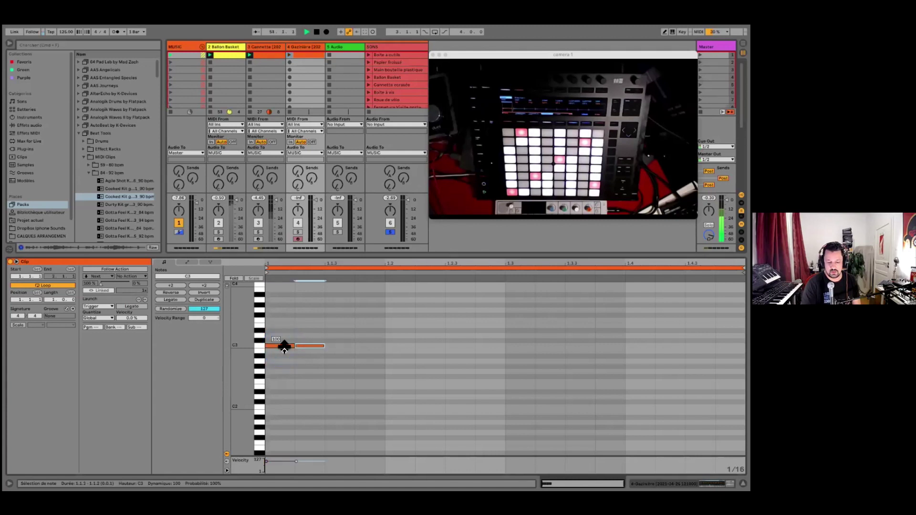
{"action": "left_click_drag", "start_coordinate": [581, 346], "coordinate": [744, 346]}
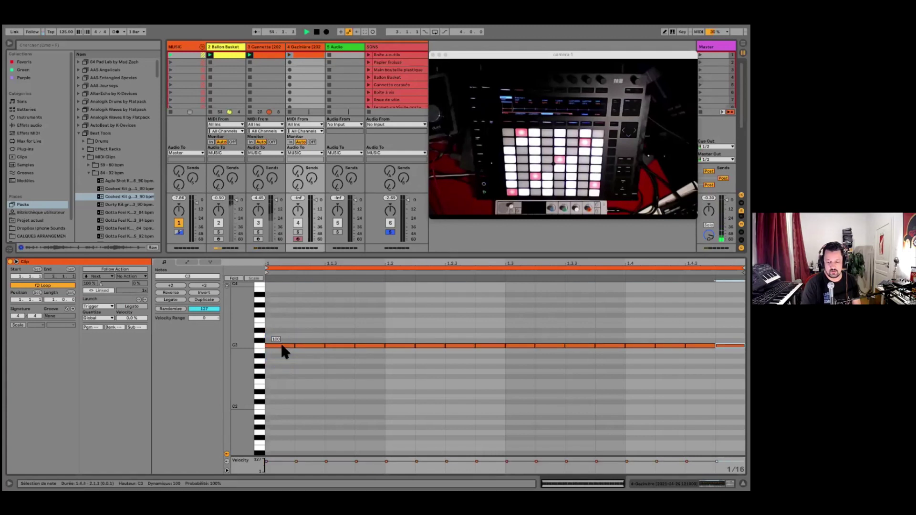
Launch the Gazinière clip and listen to it together with the Ballon Basket and Cannette tracks
{"action": "left_click", "coordinate": [289, 56]}
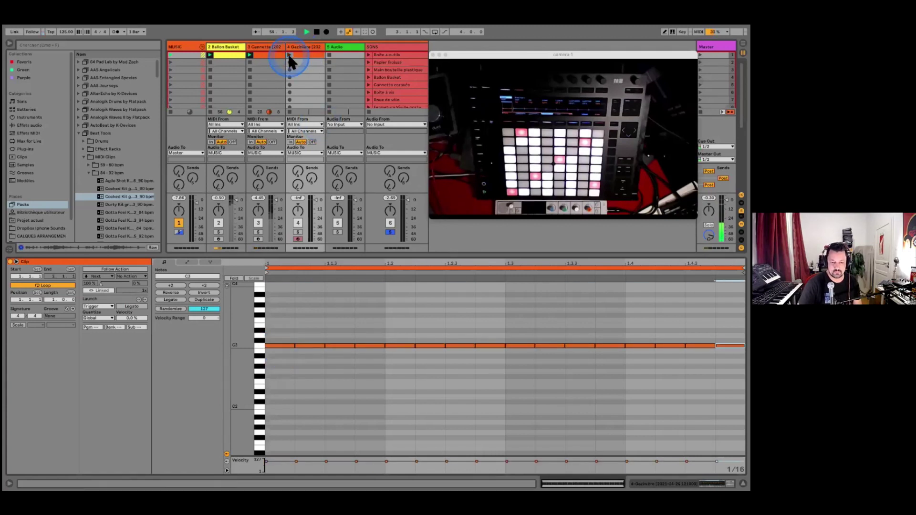
{"action": "left_click", "coordinate": [297, 231]}
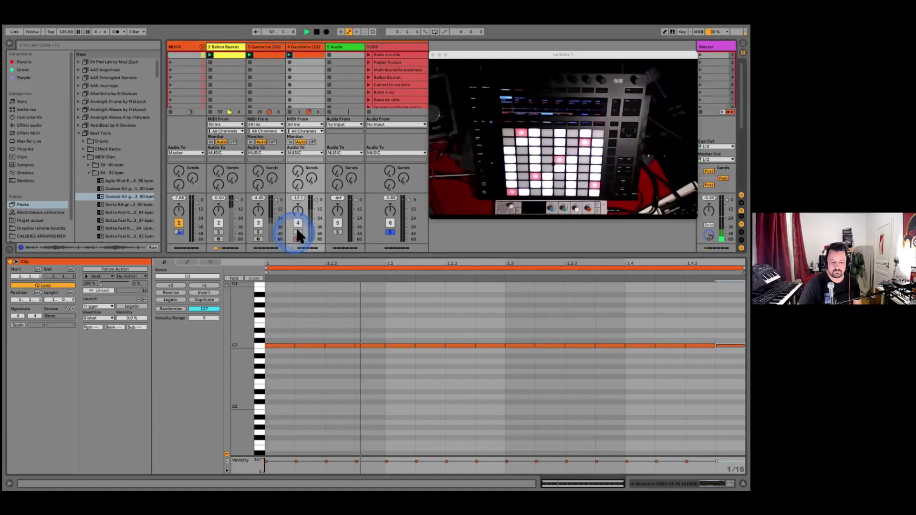
{"action": "left_click", "coordinate": [297, 231]}
{"action": "left_click", "coordinate": [319, 194]}
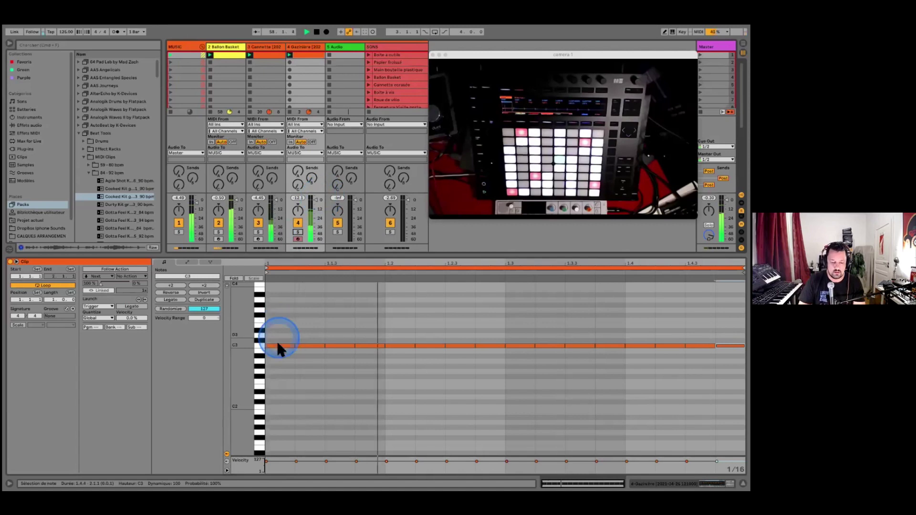
{"action": "left_click", "coordinate": [317, 32]}
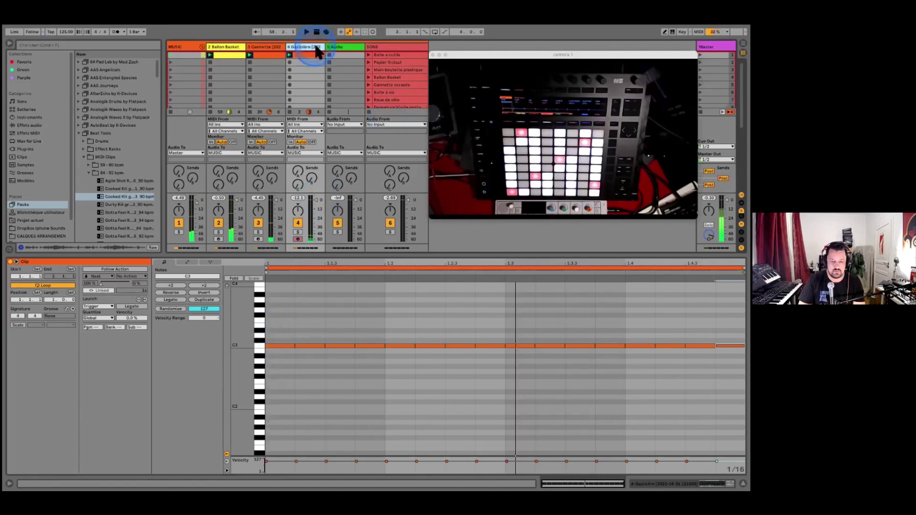
Transpose the Gazinière sample down several semitones in Simpler's controls while the beat plays
{"action": "double_click", "coordinate": [318, 50]}
{"action": "left_click", "coordinate": [137, 436]}
{"action": "left_click", "coordinate": [77, 422]}
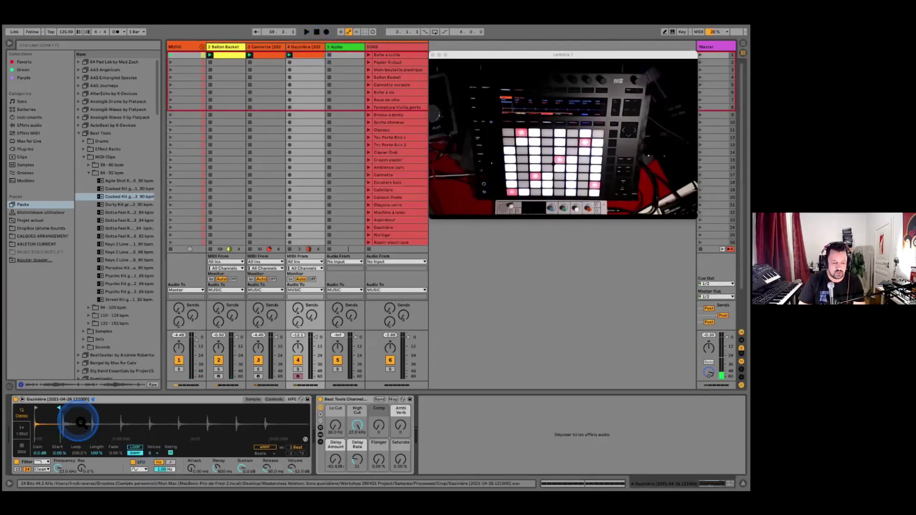
{"action": "left_click", "coordinate": [121, 436]}
{"action": "left_click", "coordinate": [275, 400]}
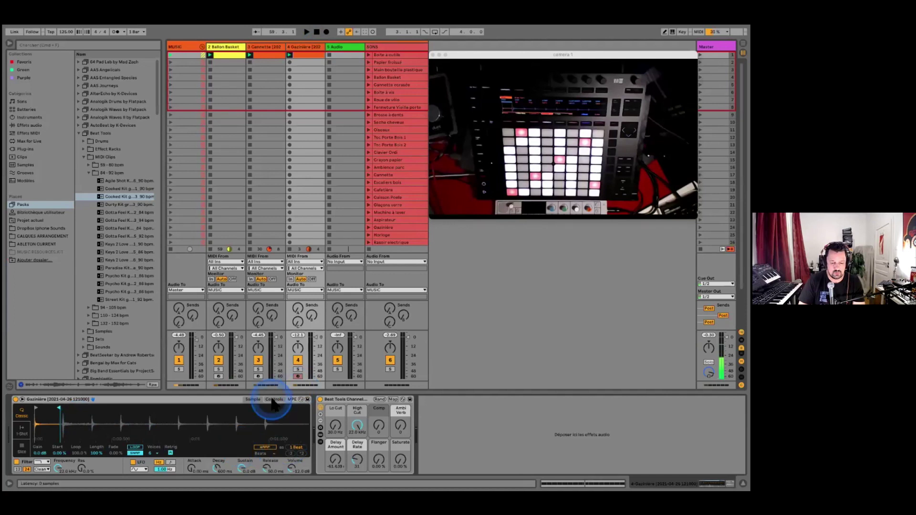
{"action": "key", "text": "space"}
{"action": "left_click_drag", "start_coordinate": [270, 448], "coordinate": [270, 454]}
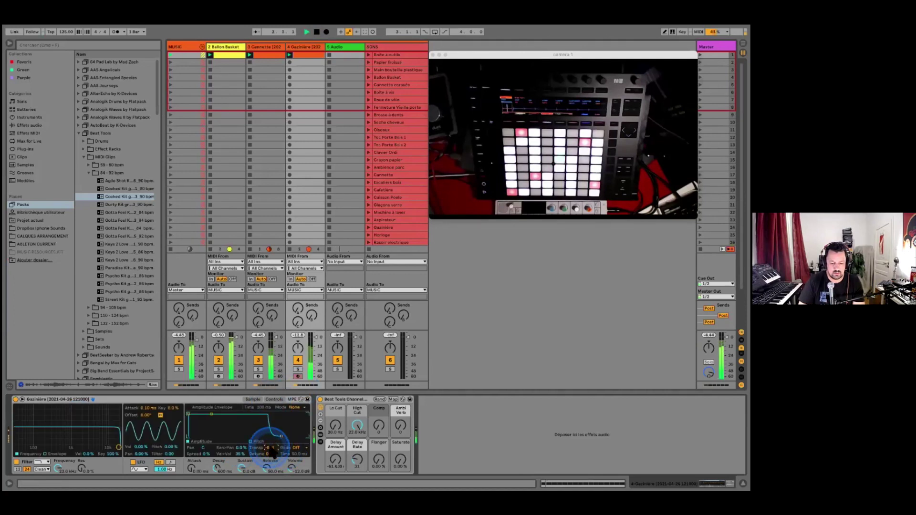
Raise the Comp macro of the Beat Tools Channel rack on the Gazinière track
{"action": "left_click_drag", "start_coordinate": [380, 428], "coordinate": [380, 411]}
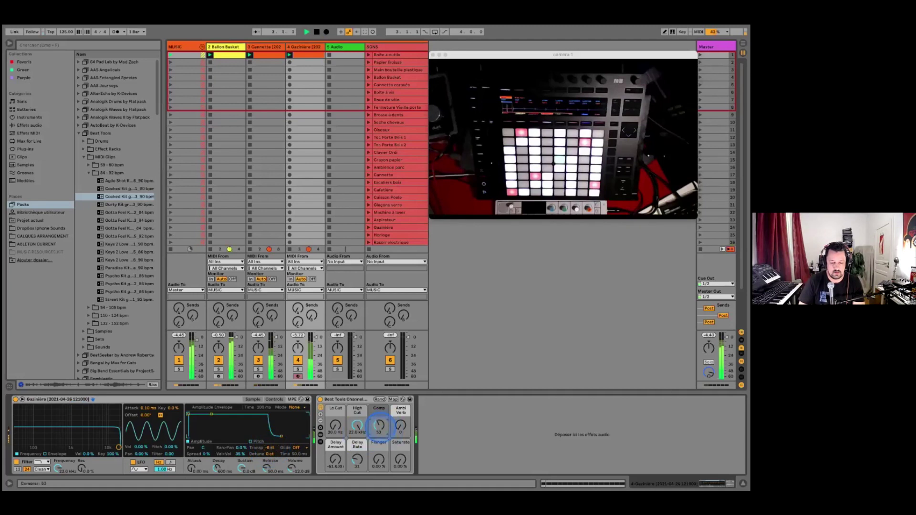
{"action": "left_click", "coordinate": [401, 426]}
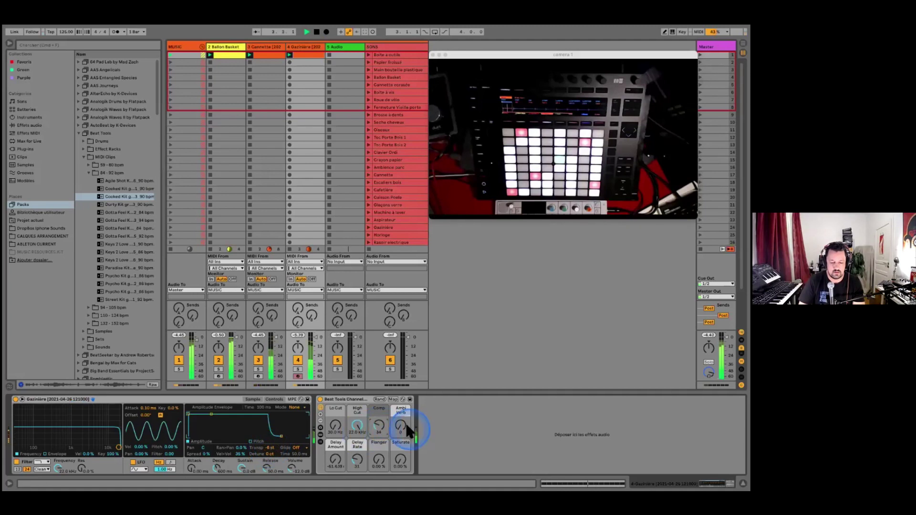
{"action": "left_click", "coordinate": [380, 444]}
{"action": "left_click", "coordinate": [342, 457]}
Switch the Simpler filter circuit to MS2 and raise its Drive to about 6 dB
{"action": "left_click", "coordinate": [229, 425]}
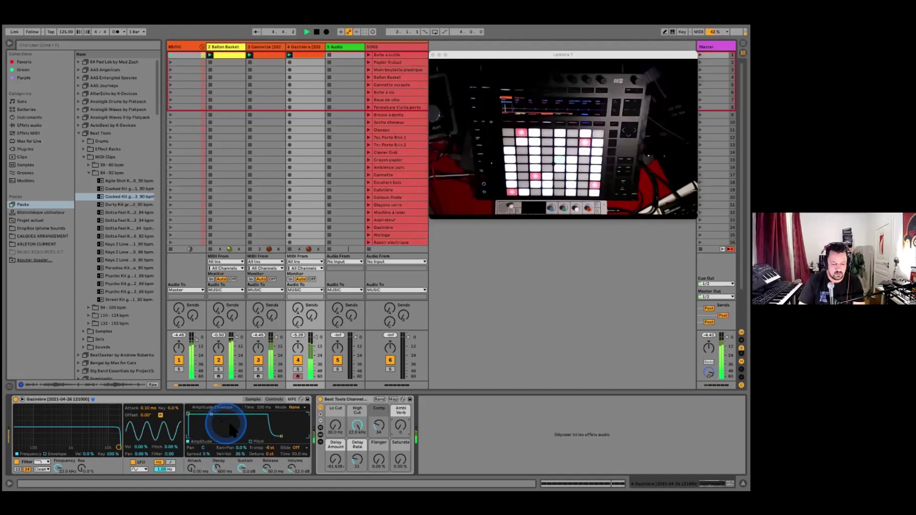
{"action": "left_click", "coordinate": [166, 443]}
{"action": "left_click", "coordinate": [41, 469]}
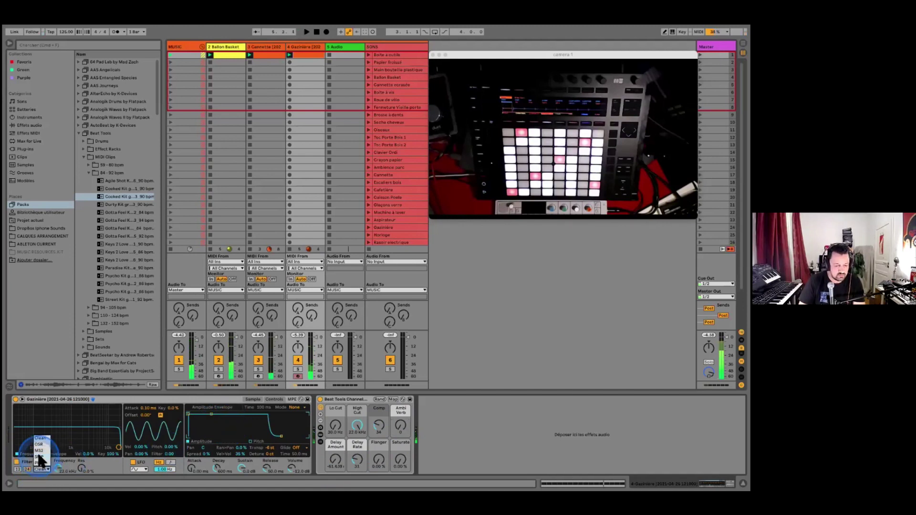
{"action": "left_click", "coordinate": [39, 451]}
{"action": "left_click", "coordinate": [101, 470]}
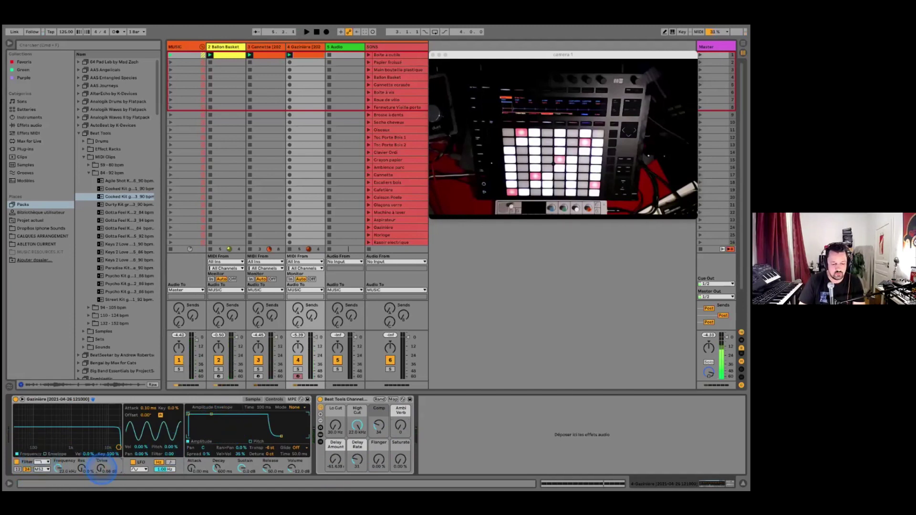
{"action": "left_click_drag", "start_coordinate": [101, 468], "coordinate": [102, 466]}
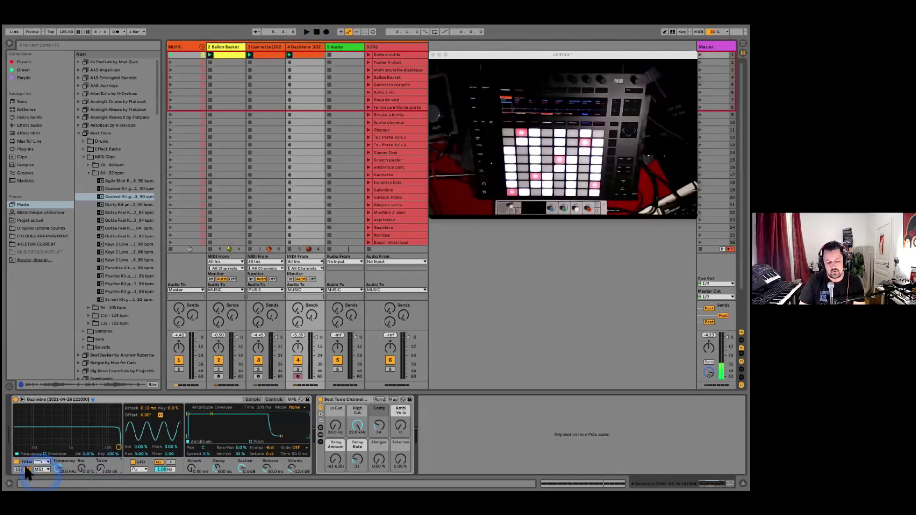
{"action": "left_click", "coordinate": [101, 470]}
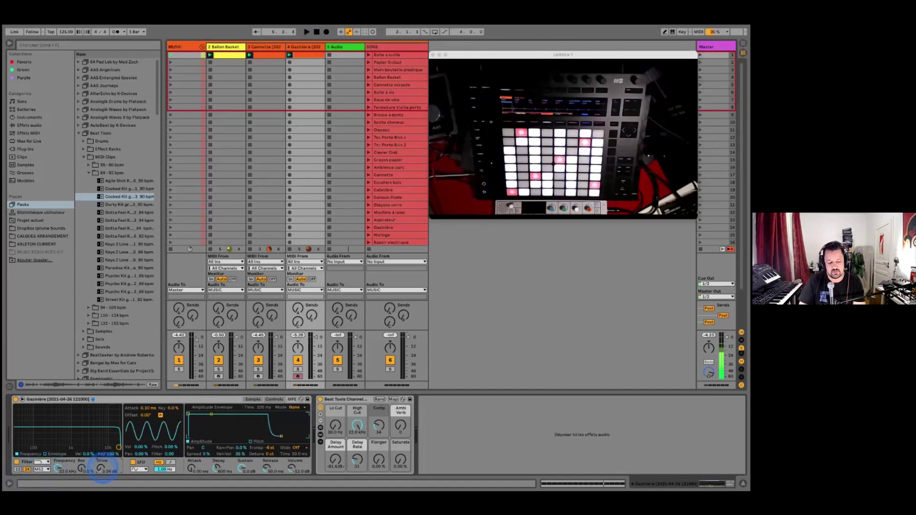
{"action": "key", "text": "space"}
{"action": "left_click_drag", "start_coordinate": [103, 468], "coordinate": [102, 468]}
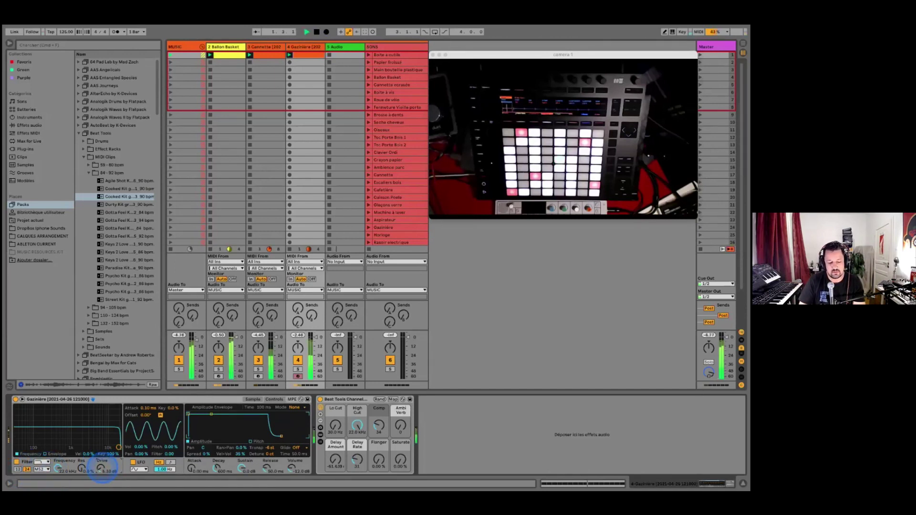
Reopen the Gazinière clip's note editor and show enlarged Velocity and Chance lanes
{"action": "left_click", "coordinate": [306, 55]}
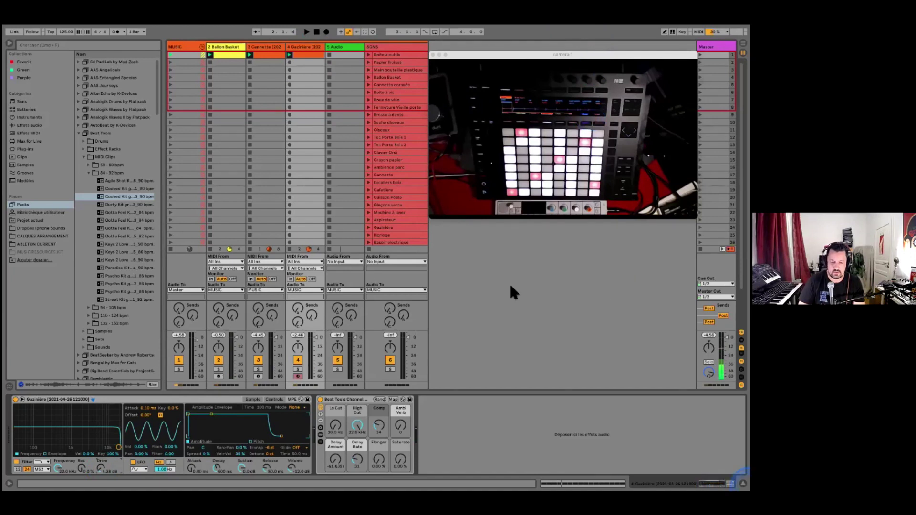
{"action": "left_click", "coordinate": [295, 50]}
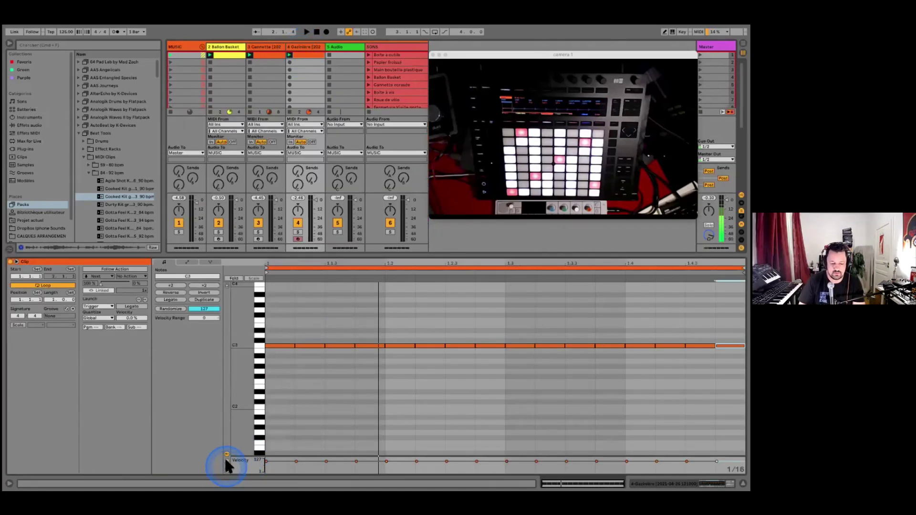
{"action": "left_click_drag", "start_coordinate": [262, 447], "coordinate": [263, 367]}
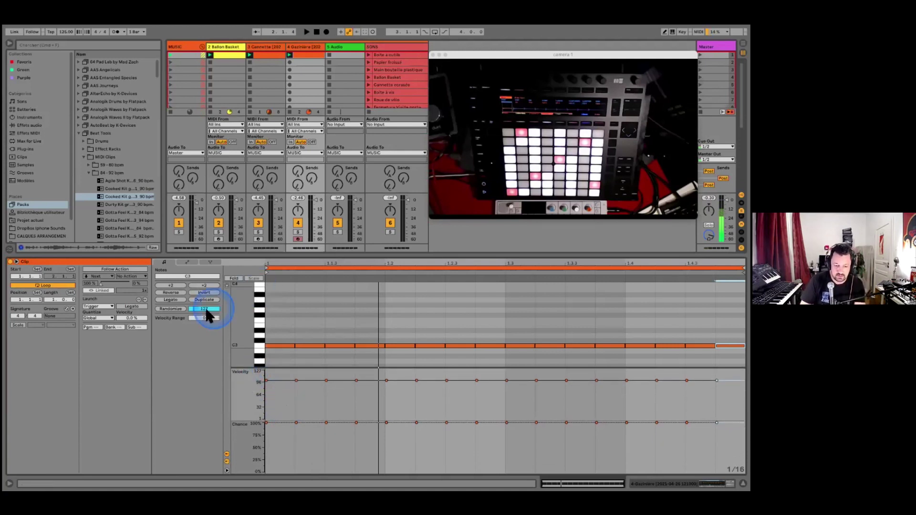
Select all the C3 notes in the clip and set their Velocity Range to -40
{"action": "left_click", "coordinate": [259, 350]}
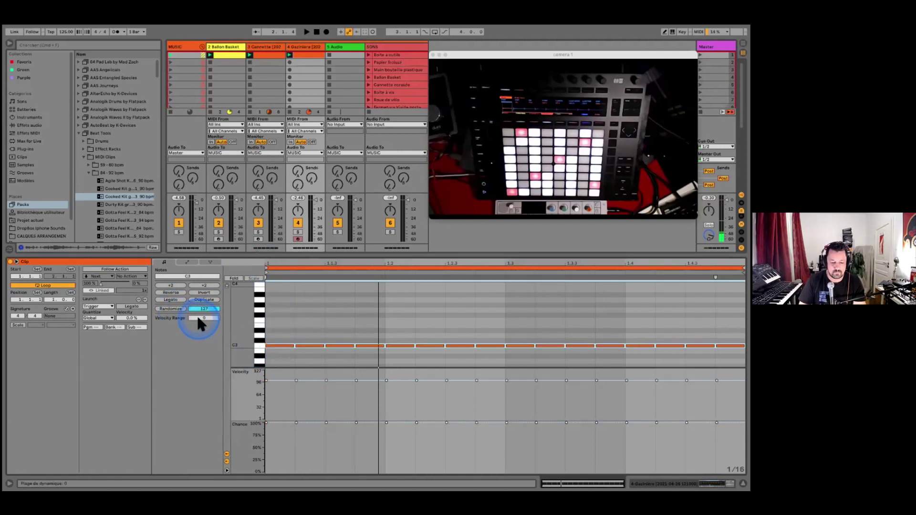
{"action": "left_click_drag", "start_coordinate": [196, 314], "coordinate": [197, 333]}
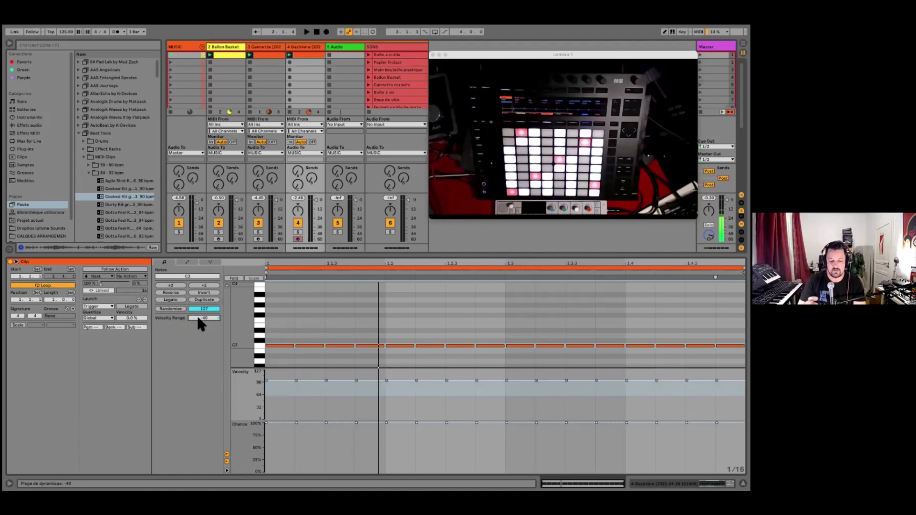
{"action": "left_click", "coordinate": [208, 309]}
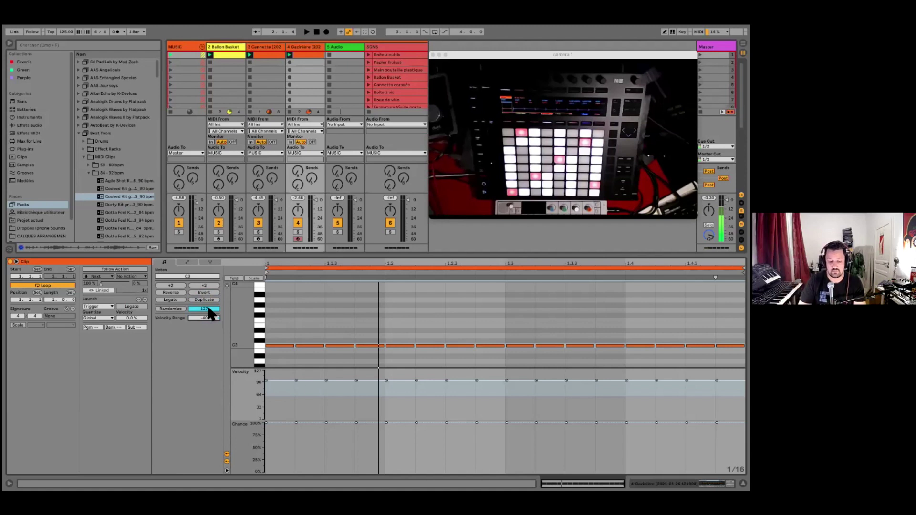
{"action": "left_click", "coordinate": [315, 392]}
{"action": "left_click", "coordinate": [286, 411]}
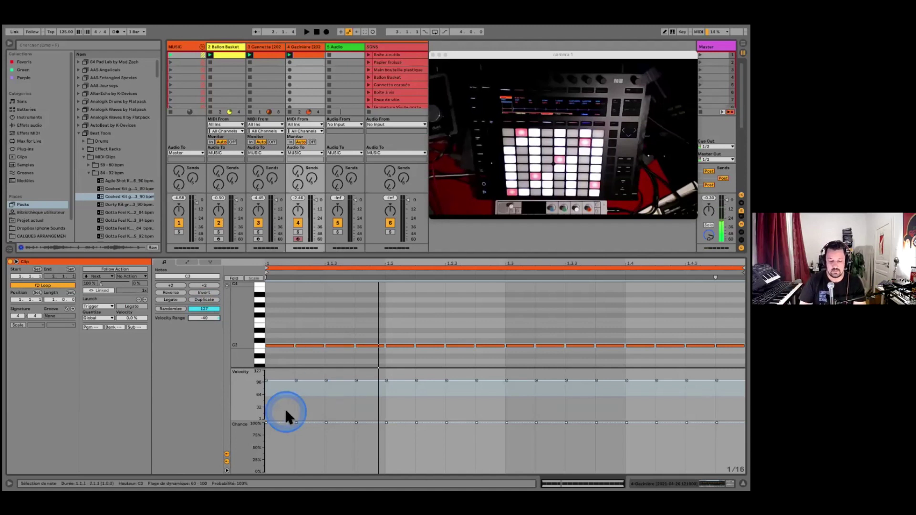
Play the beat and widen the Velocity Range of the C3 notes to -52
{"action": "left_click", "coordinate": [288, 299]}
{"action": "left_click", "coordinate": [314, 271]}
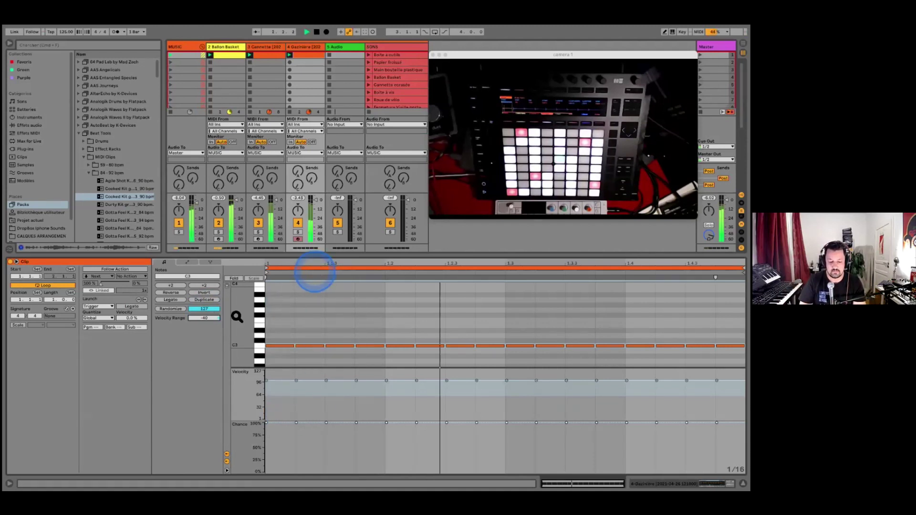
{"action": "left_click_drag", "start_coordinate": [215, 317], "coordinate": [213, 319]}
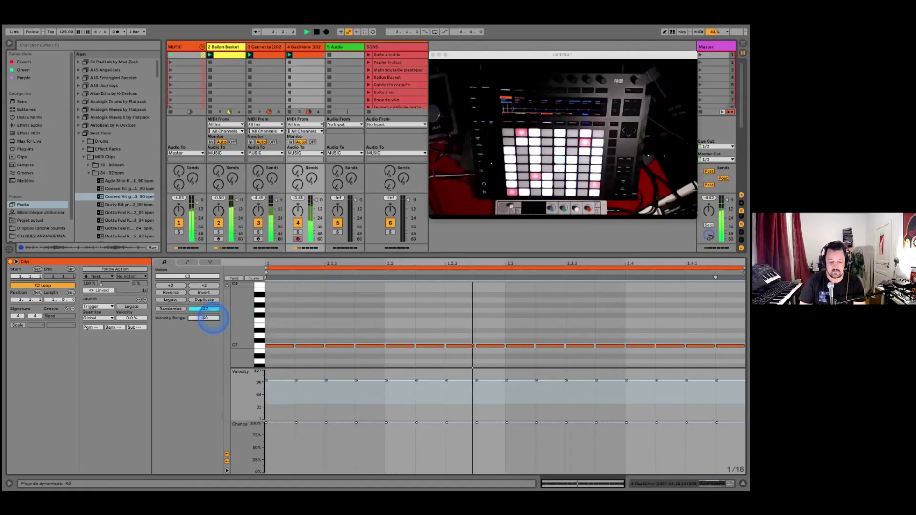
{"action": "left_click_drag", "start_coordinate": [213, 318], "coordinate": [213, 315]}
{"action": "left_click", "coordinate": [288, 373]}
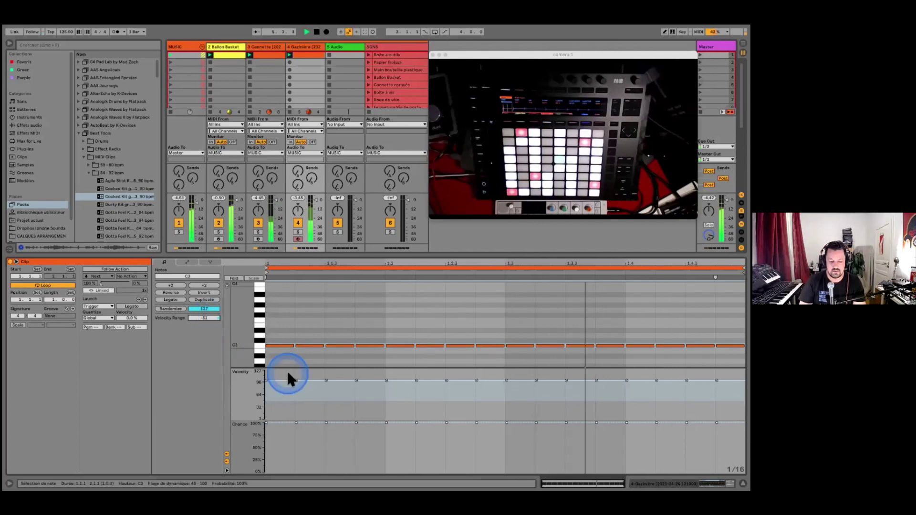
{"action": "left_click", "coordinate": [202, 317]}
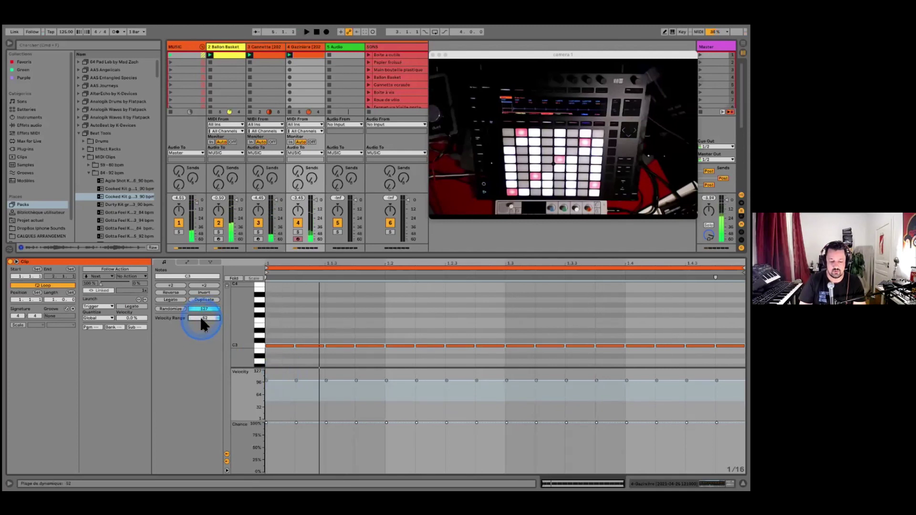
Lower the Chance of all the C3 notes to 60% and play the beat
{"action": "left_click", "coordinate": [266, 423]}
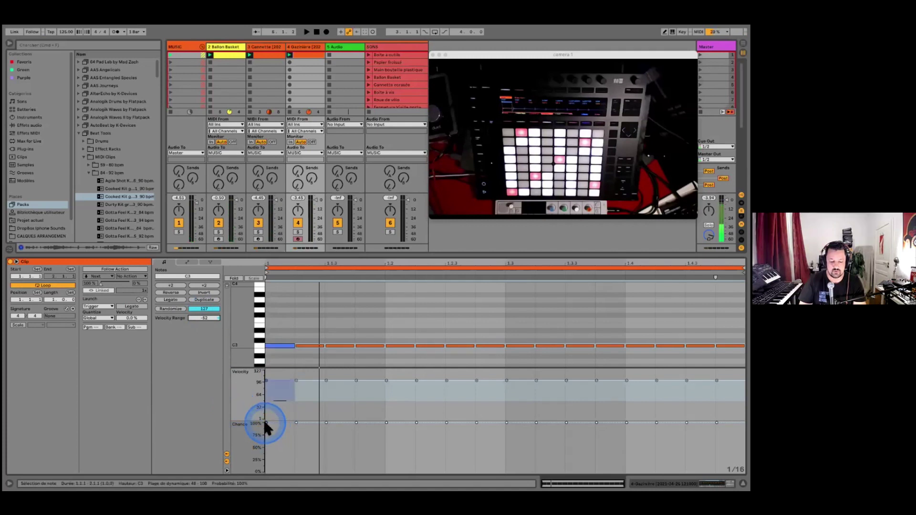
{"action": "mouse_move", "coordinate": [265, 424]}
{"action": "left_mouse_down"}
{"action": "mouse_move", "coordinate": [265, 435]}
{"action": "mouse_move", "coordinate": [265, 422]}
{"action": "left_mouse_up"}
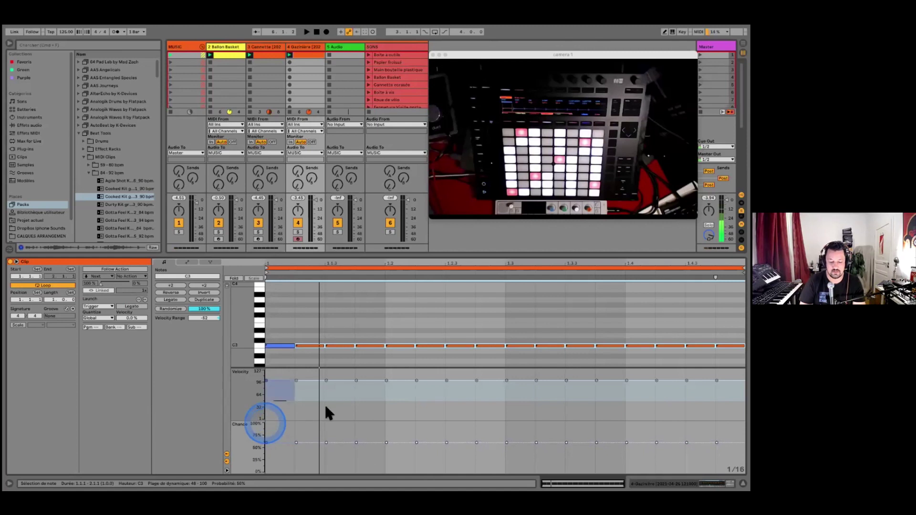
{"action": "key", "text": "space"}
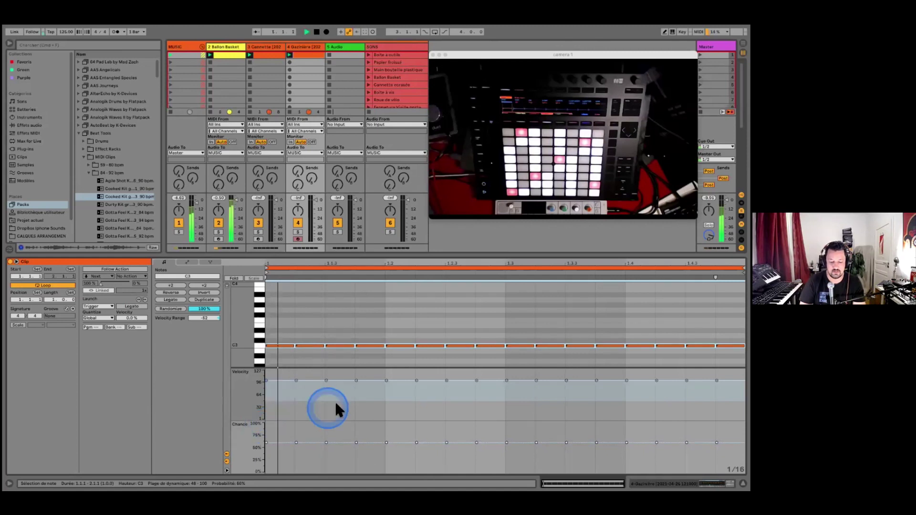
{"action": "left_click", "coordinate": [264, 442]}
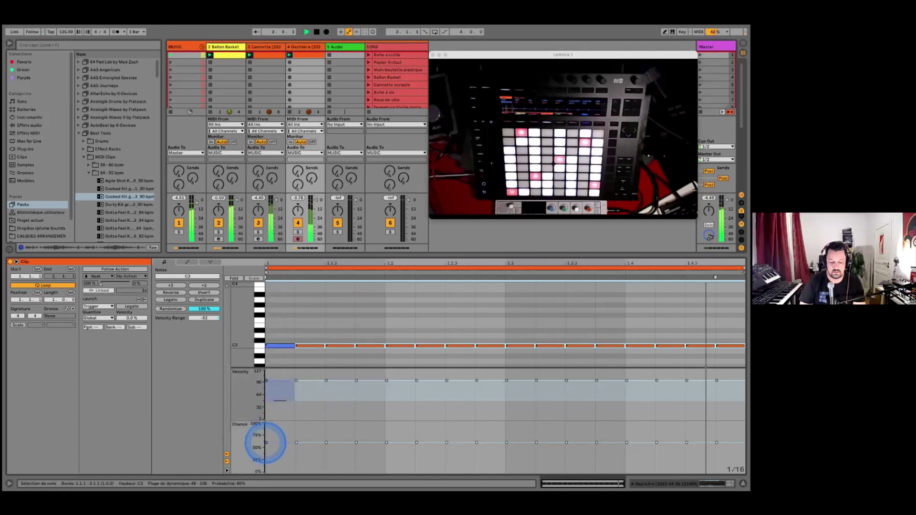
Raise the Chance of all the C3 notes in the Gazinière clip to 74%
{"action": "left_click_drag", "start_coordinate": [265, 446], "coordinate": [265, 435]}
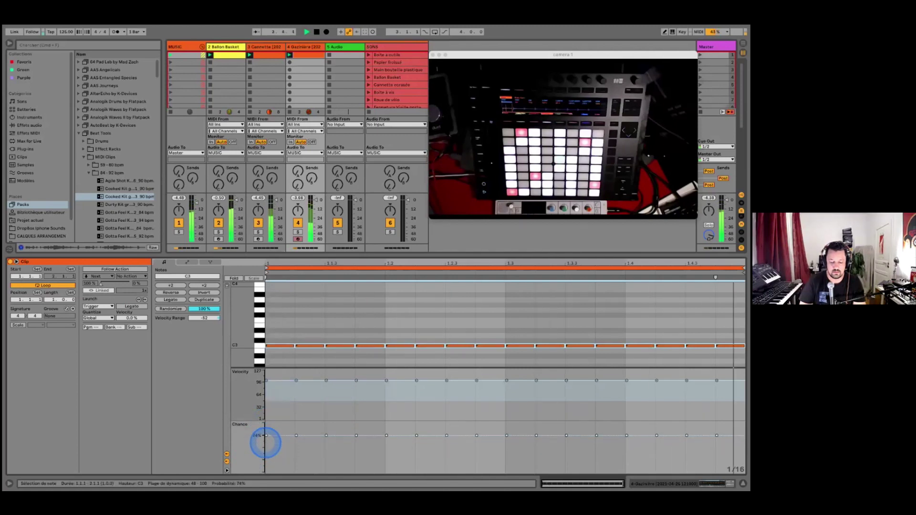
{"action": "left_click", "coordinate": [346, 145]}
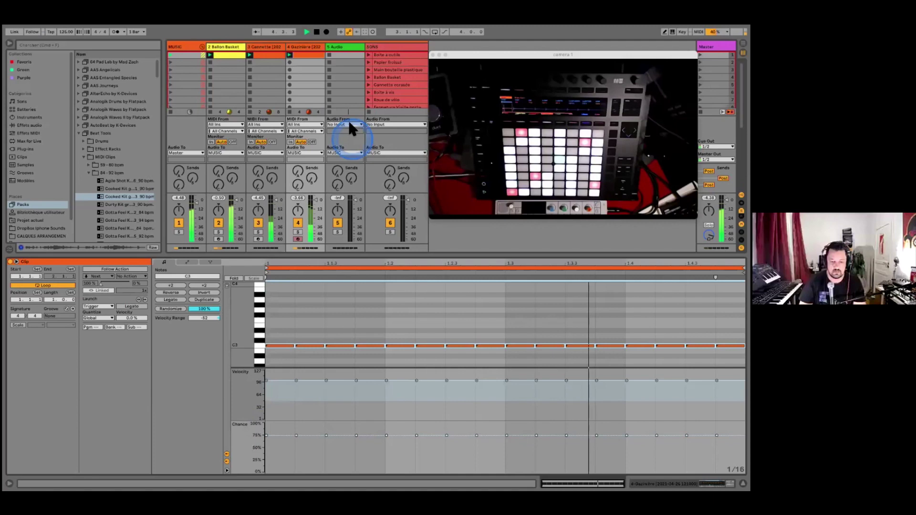
Show the Gazinière track's devices and set Saturate to 28% in its Beat Tools rack
{"action": "left_click", "coordinate": [306, 48]}
{"action": "left_click", "coordinate": [425, 442]}
{"action": "mouse_move", "coordinate": [402, 459]}
{"action": "left_mouse_down"}
{"action": "mouse_move", "coordinate": [401, 446]}
{"action": "mouse_move", "coordinate": [401, 461]}
{"action": "left_mouse_up"}
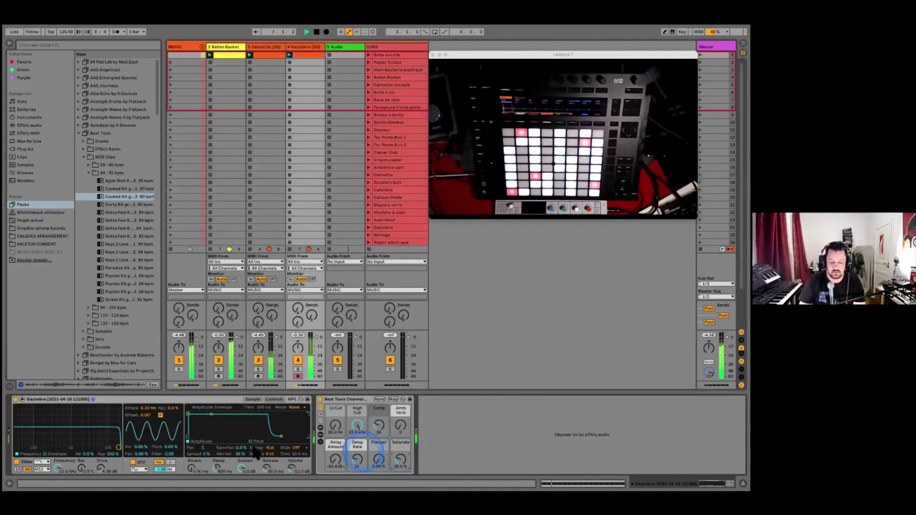
Lengthen the release of the Gazinière Simpler and raise Ambi Verb in the Beat Tools rack
{"action": "left_click_drag", "start_coordinate": [268, 466], "coordinate": [267, 455]}
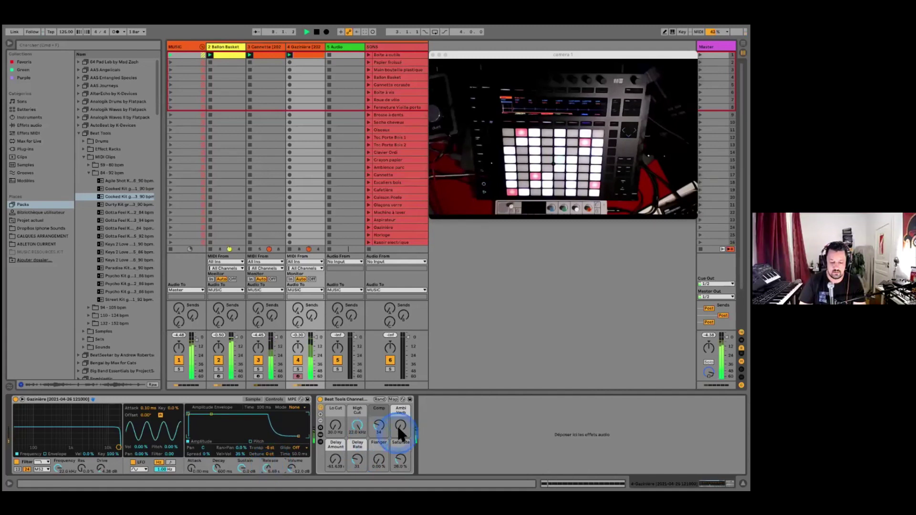
{"action": "mouse_move", "coordinate": [401, 424]}
{"action": "left_mouse_down"}
{"action": "mouse_move", "coordinate": [401, 415]}
{"action": "mouse_move", "coordinate": [401, 428]}
{"action": "left_mouse_up"}
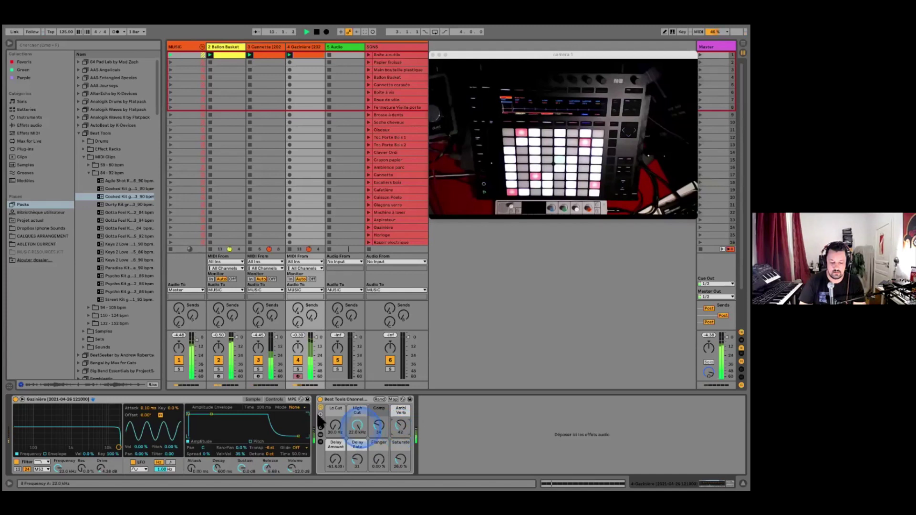
Transpose the Gazinière Simpler to -13 st and soften its attack slightly
{"action": "left_click", "coordinate": [252, 400]}
{"action": "left_click", "coordinate": [274, 400]}
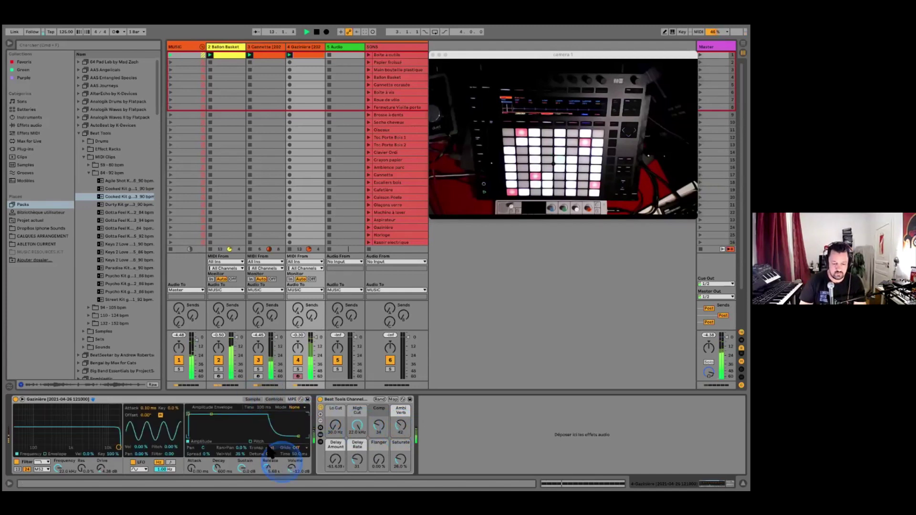
{"action": "left_click_drag", "start_coordinate": [270, 448], "coordinate": [270, 446]}
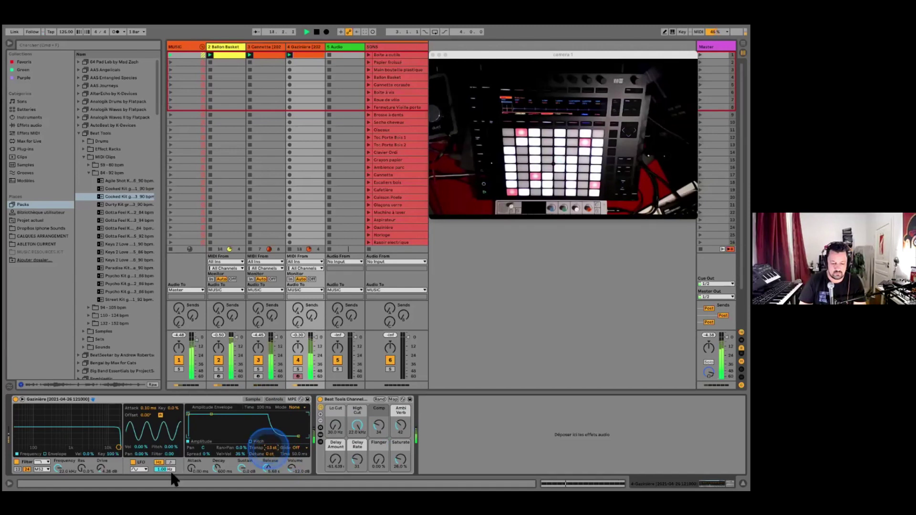
{"action": "left_click_drag", "start_coordinate": [196, 470], "coordinate": [193, 471]}
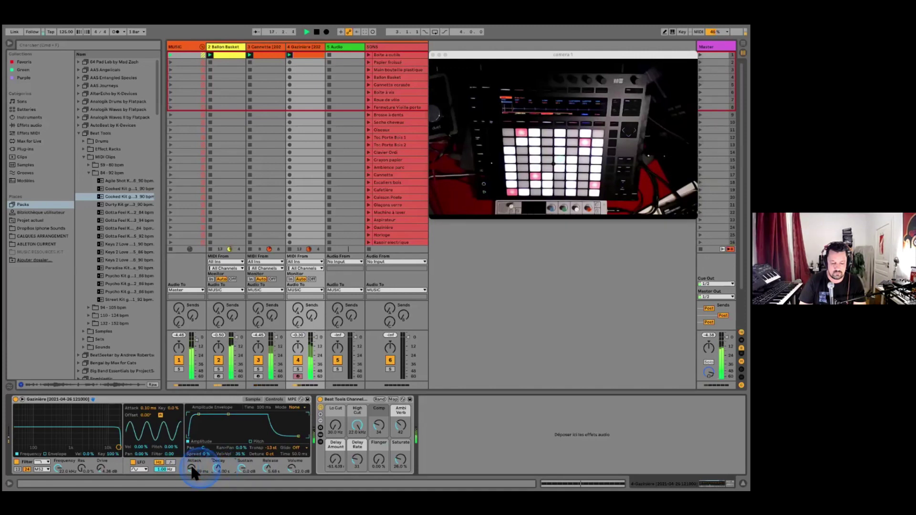
Add random panning to the Gazinière Simpler and restart the beat to listen to it
{"action": "mouse_move", "coordinate": [239, 449]}
{"action": "left_mouse_down"}
{"action": "mouse_move", "coordinate": [239, 439]}
{"action": "mouse_move", "coordinate": [240, 451]}
{"action": "left_mouse_up"}
{"action": "key", "text": "space"}
{"action": "key", "text": "space"}
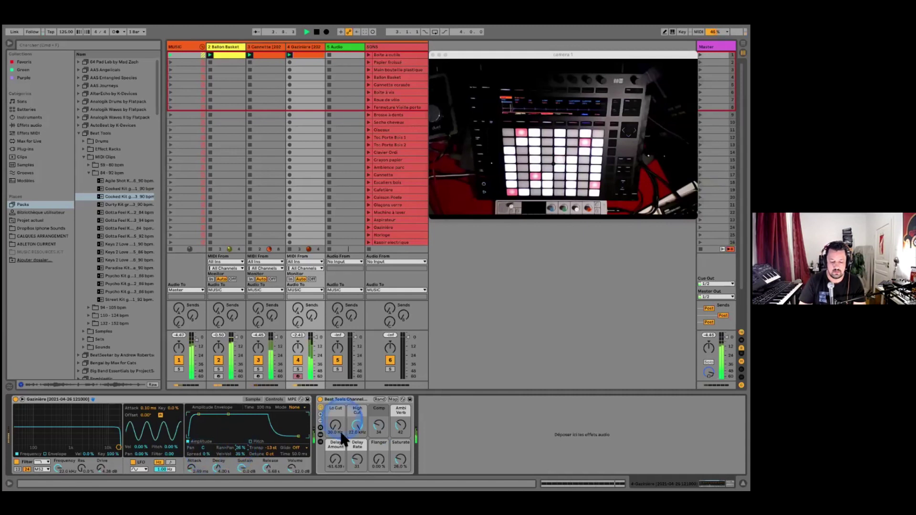
{"action": "left_click", "coordinate": [337, 445]}
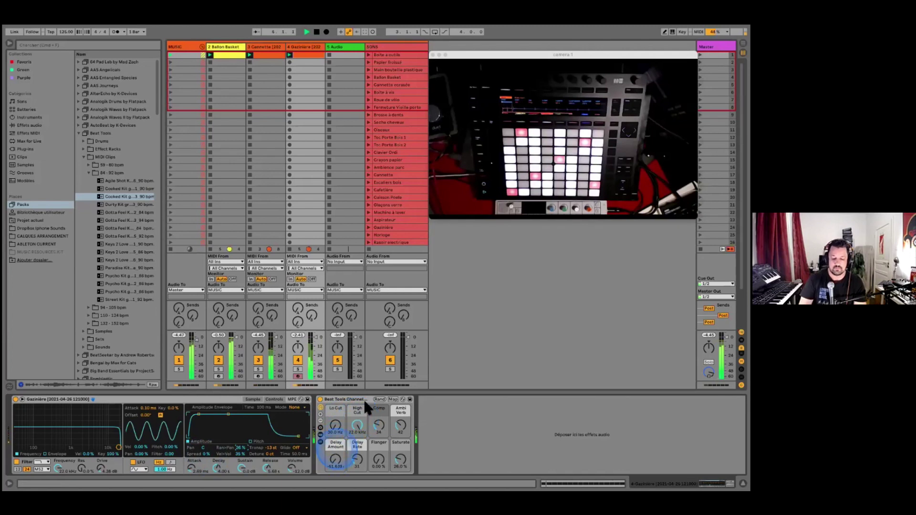
{"action": "left_click", "coordinate": [592, 414]}
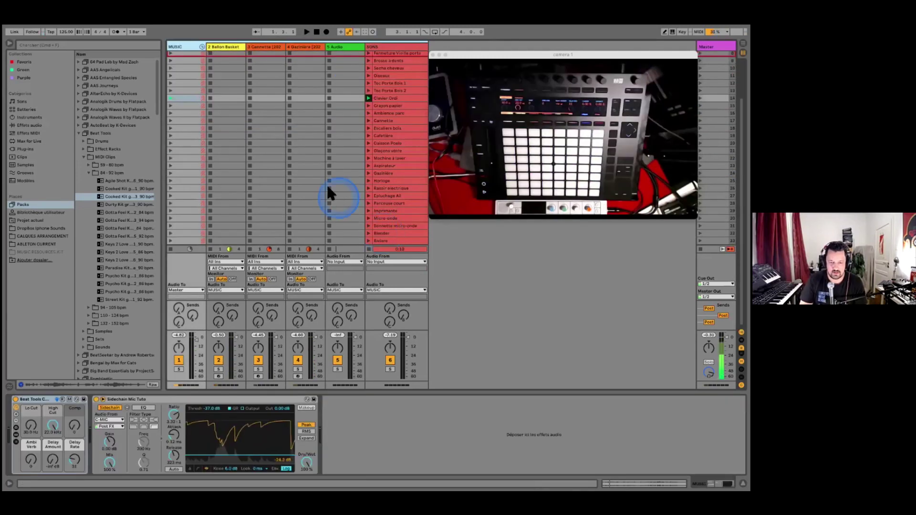
Return to the first scenes and look through the sound clips of the SONS track for the next element
{"action": "scroll", "coordinate": [327, 186], "scroll_direction": "up", "scroll_amount": 1}
{"action": "scroll", "coordinate": [327, 186], "scroll_direction": "up", "scroll_amount": 3}
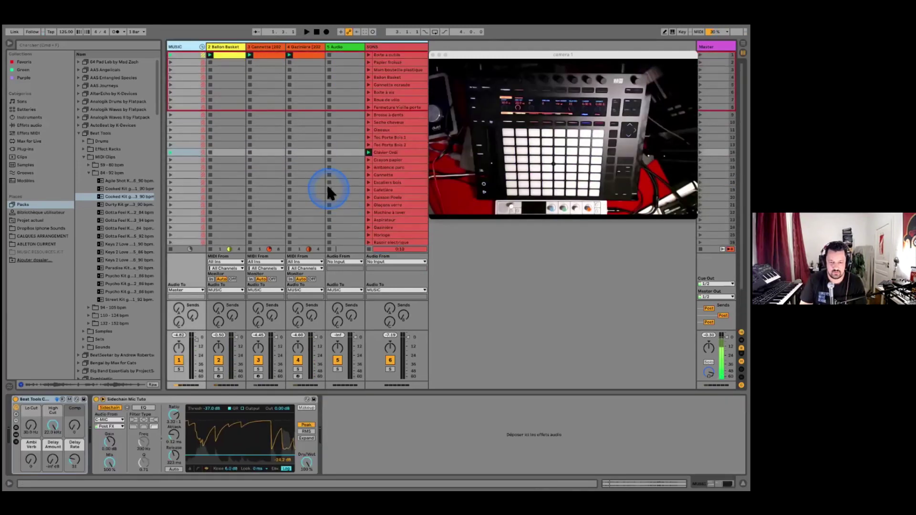
{"action": "left_click", "coordinate": [299, 56]}
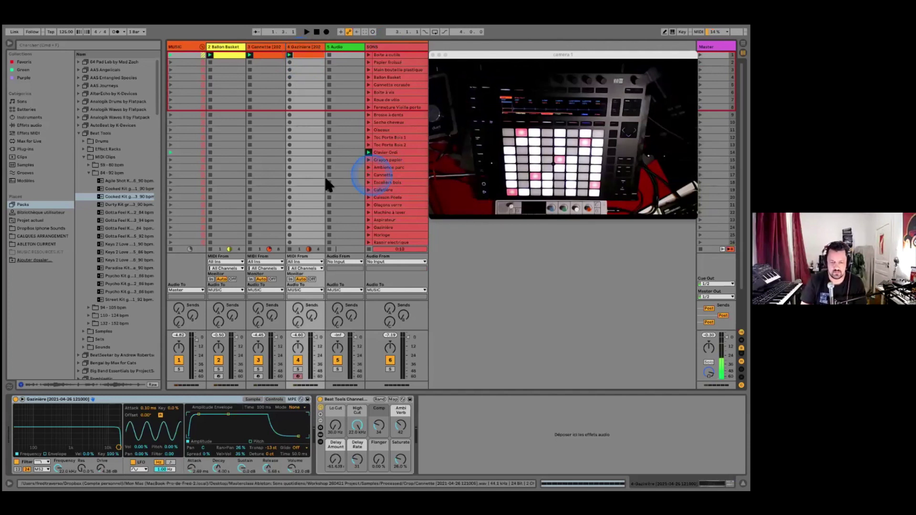
{"action": "left_click", "coordinate": [382, 107]}
{"action": "left_click", "coordinate": [391, 150]}
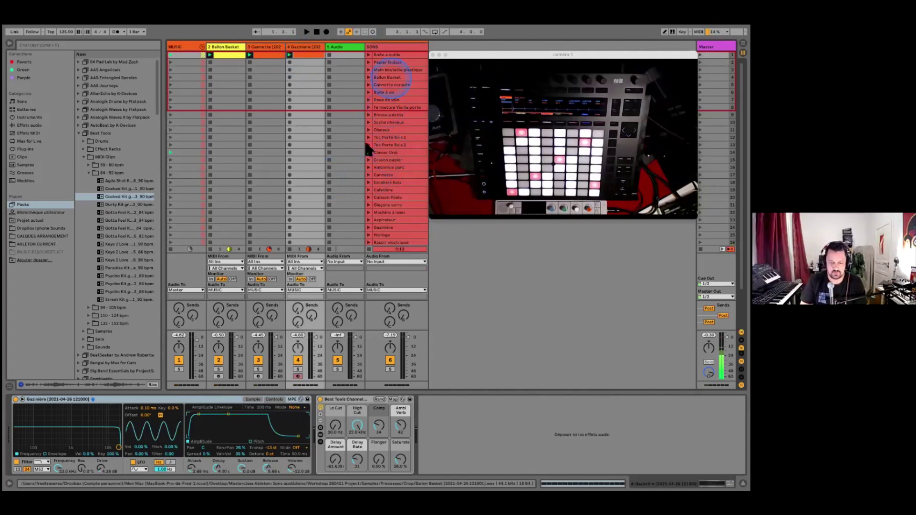
{"action": "left_click", "coordinate": [361, 141]}
{"action": "left_click", "coordinate": [368, 260]}
{"action": "left_click", "coordinate": [377, 208]}
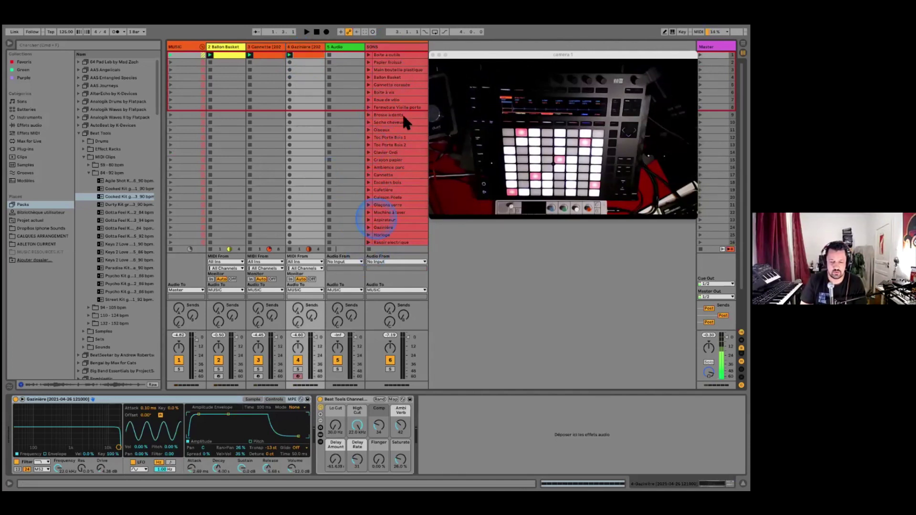
{"action": "left_click", "coordinate": [377, 85]}
{"action": "left_click", "coordinate": [372, 59]}
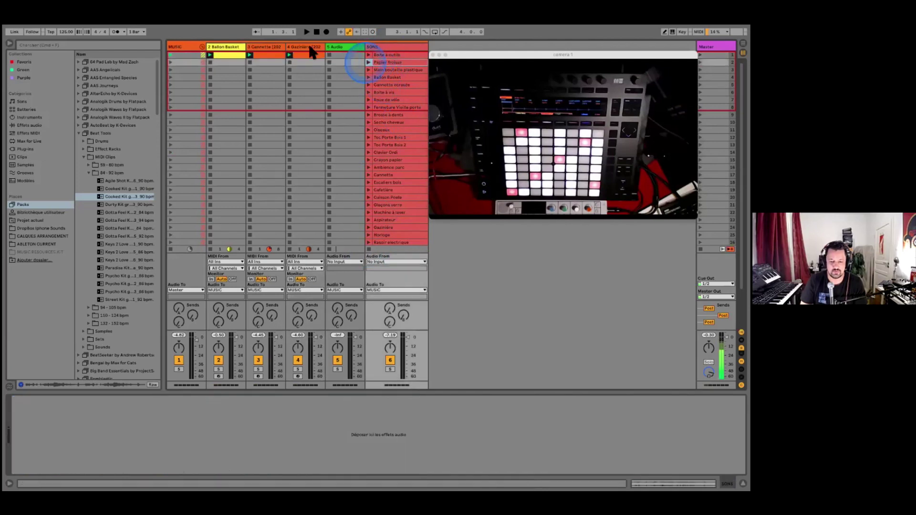
Compare the Gazinière and Cannette tracks and examine Gazinière's Simpler and effect rack
{"action": "left_click", "coordinate": [303, 48]}
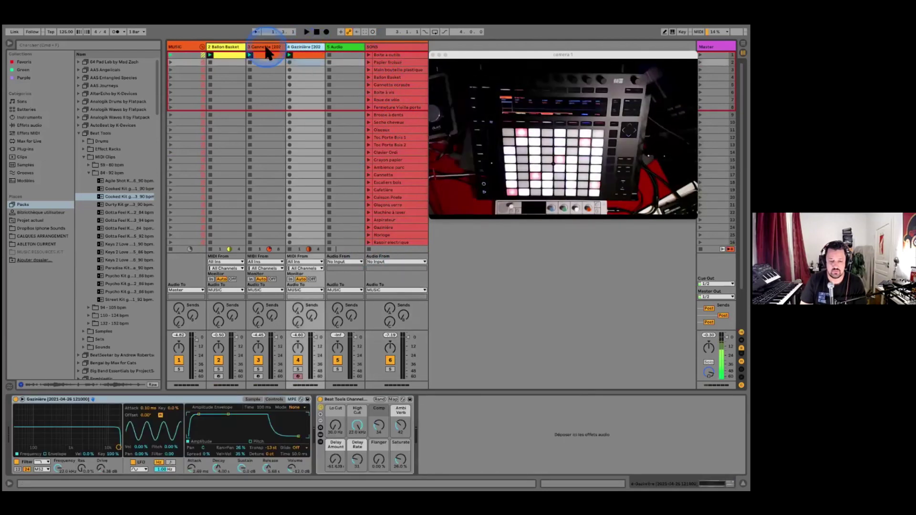
{"action": "left_click", "coordinate": [266, 48]}
{"action": "left_click", "coordinate": [303, 49]}
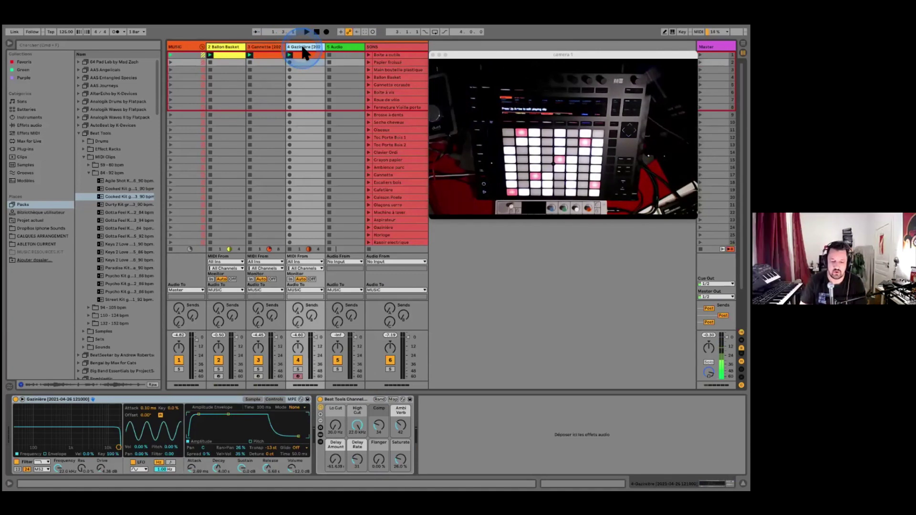
{"action": "left_click", "coordinate": [304, 62]}
{"action": "left_click", "coordinate": [97, 423]}
{"action": "left_click", "coordinate": [118, 426]}
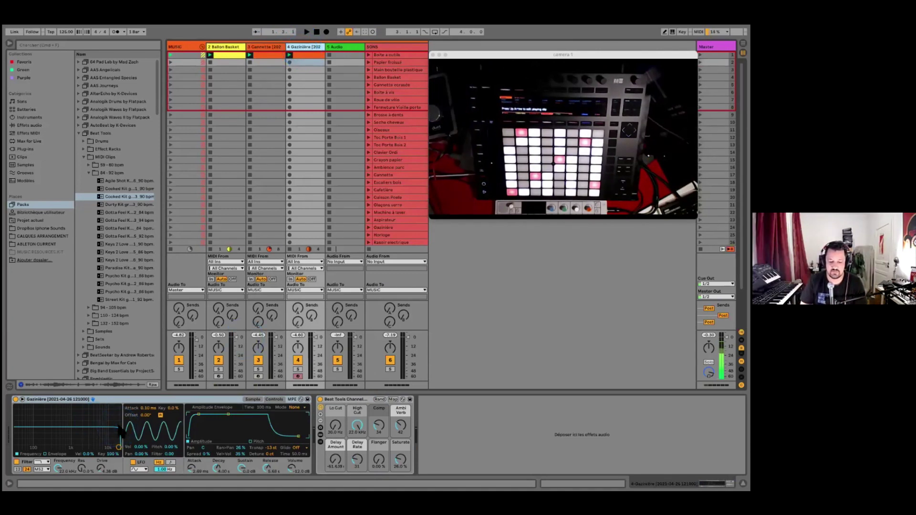
{"action": "left_click", "coordinate": [304, 295]}
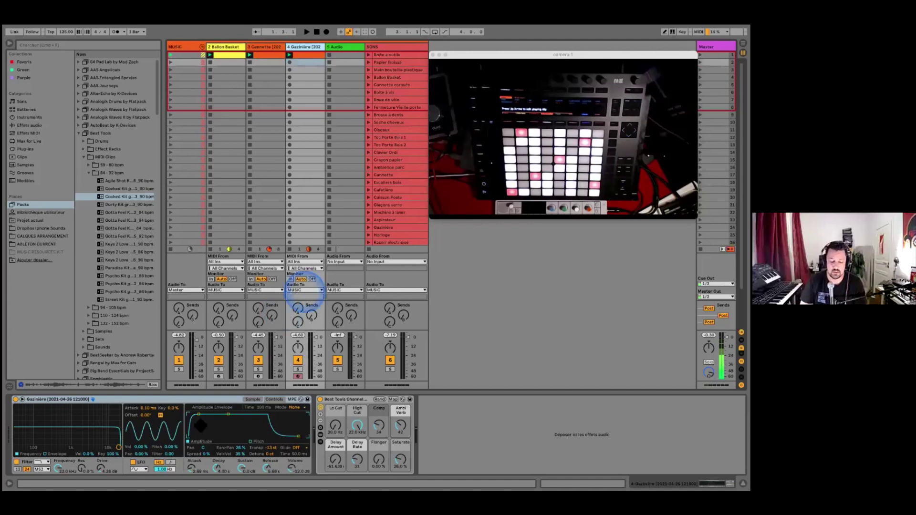
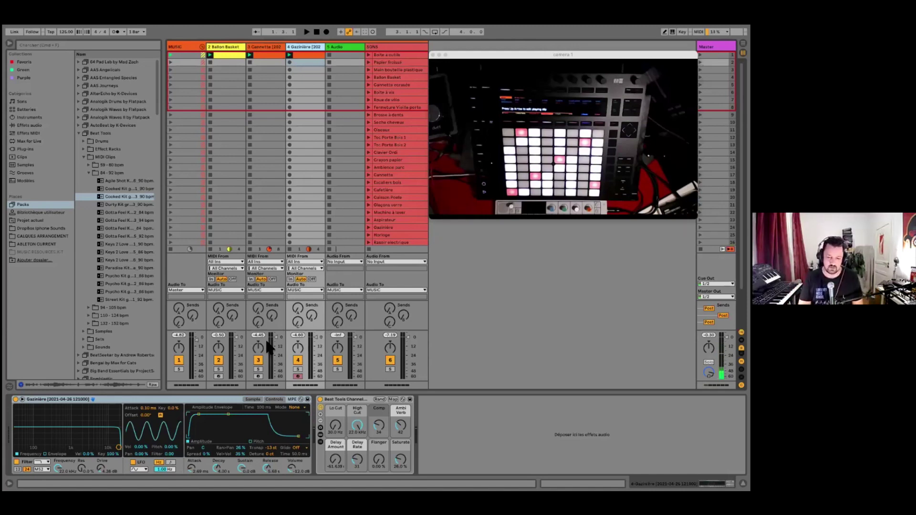
Move the Ambience parc clip from the SONS track to the first slot of audio track 5 and launch it
{"action": "left_click", "coordinate": [380, 168]}
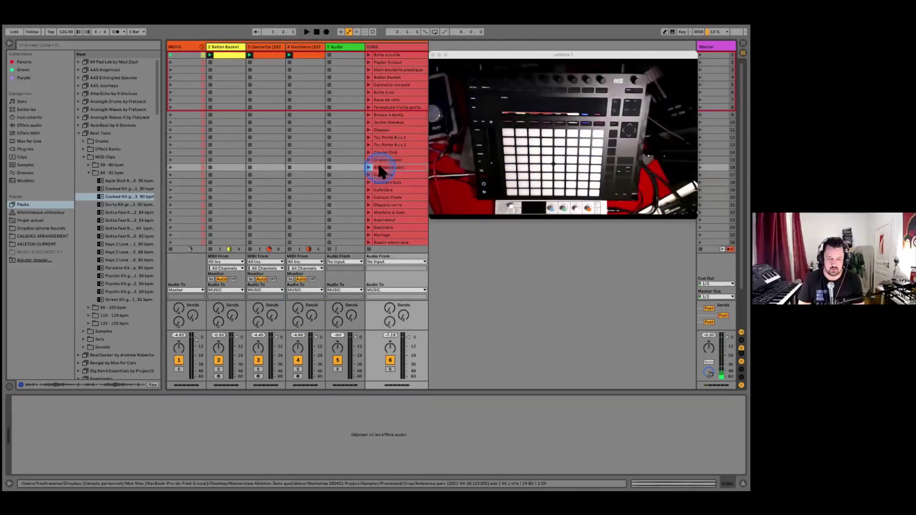
{"action": "left_click_drag", "start_coordinate": [380, 167], "coordinate": [345, 54]}
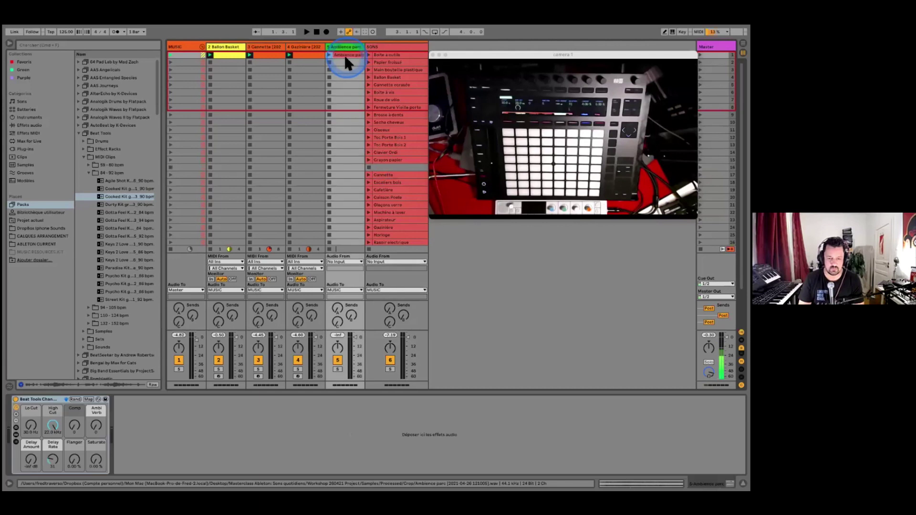
{"action": "left_click", "coordinate": [329, 55]}
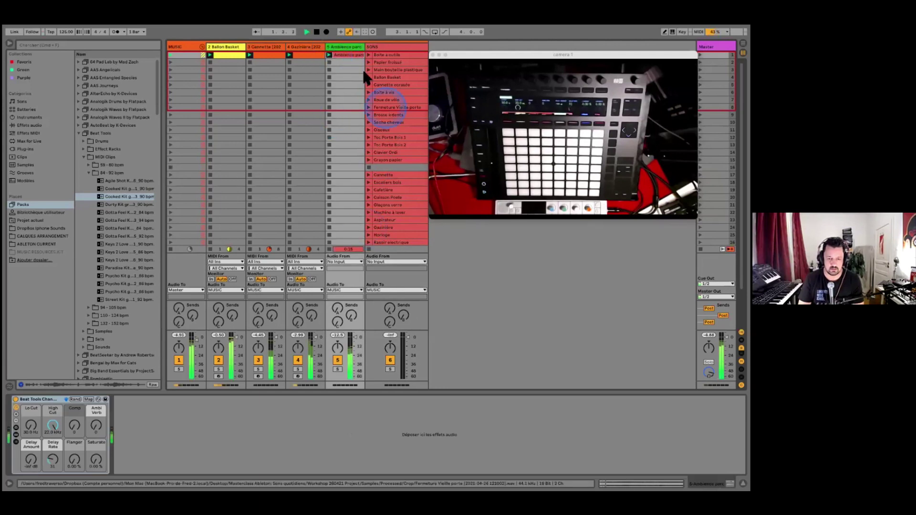
Solo the Ambience parc track
{"action": "left_click", "coordinate": [345, 48]}
{"action": "left_click", "coordinate": [340, 121]}
{"action": "left_click", "coordinate": [339, 410]}
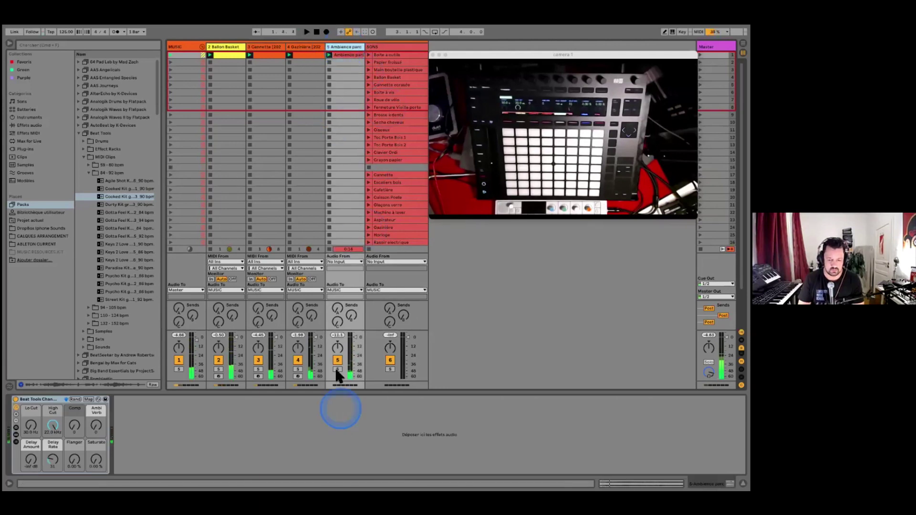
{"action": "left_click", "coordinate": [337, 369]}
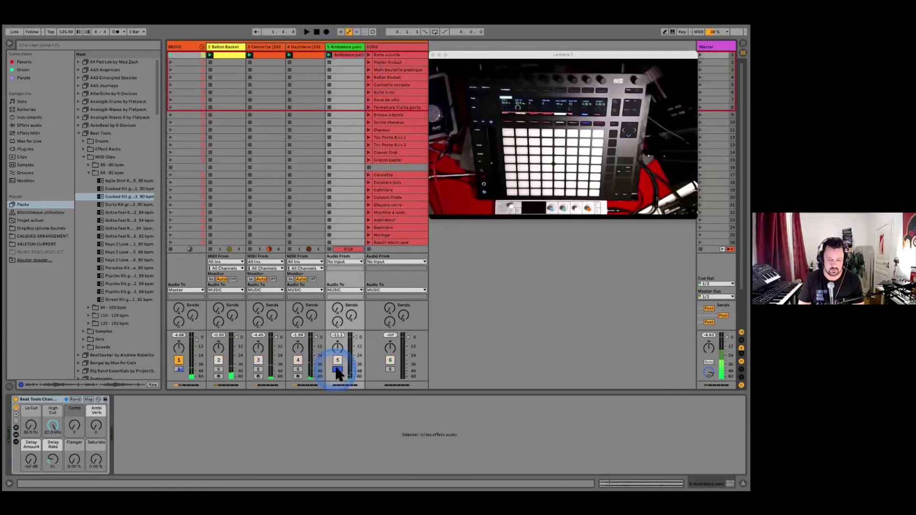
{"action": "double_click", "coordinate": [351, 48]}
Raise Lo Cut and lower High Cut to about 5.64 kHz in the Ambience parc track's Beat Tools rack
{"action": "left_click", "coordinate": [102, 400]}
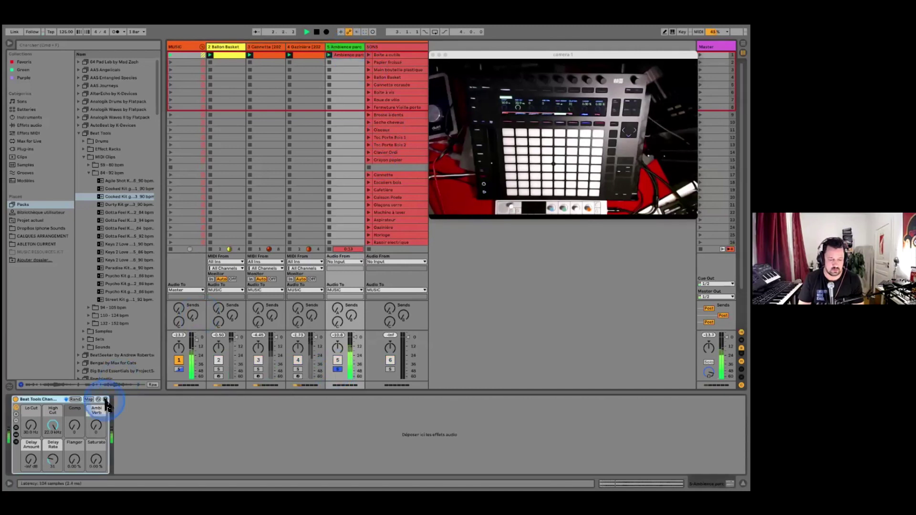
{"action": "left_click", "coordinate": [207, 221]}
{"action": "left_click", "coordinate": [53, 423]}
{"action": "left_click_drag", "start_coordinate": [31, 425], "coordinate": [52, 422]}
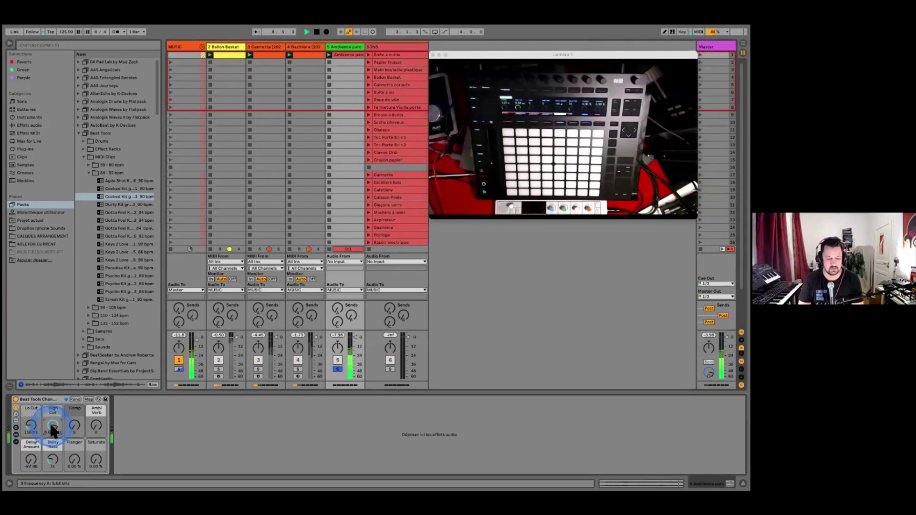
Open the Ambience parc clip, enable Warp and set its warp mode to Complex
{"action": "double_click", "coordinate": [349, 55]}
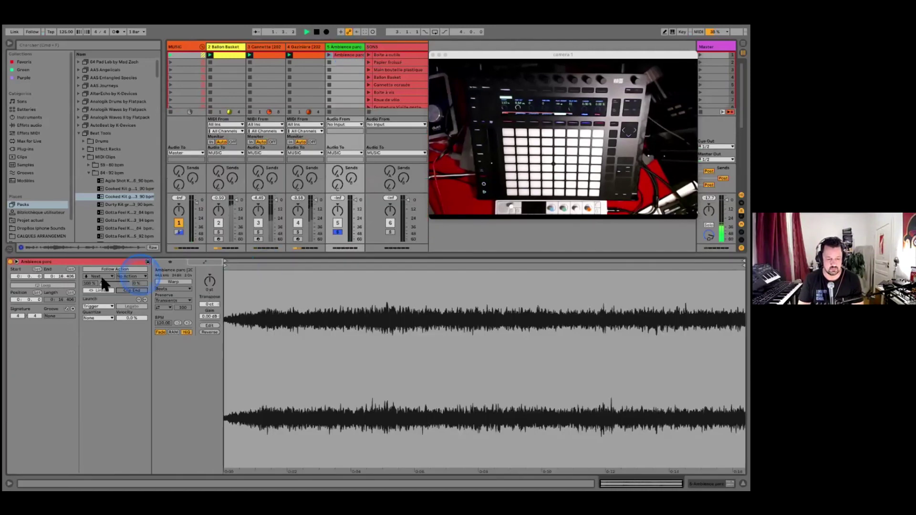
{"action": "left_click", "coordinate": [182, 281]}
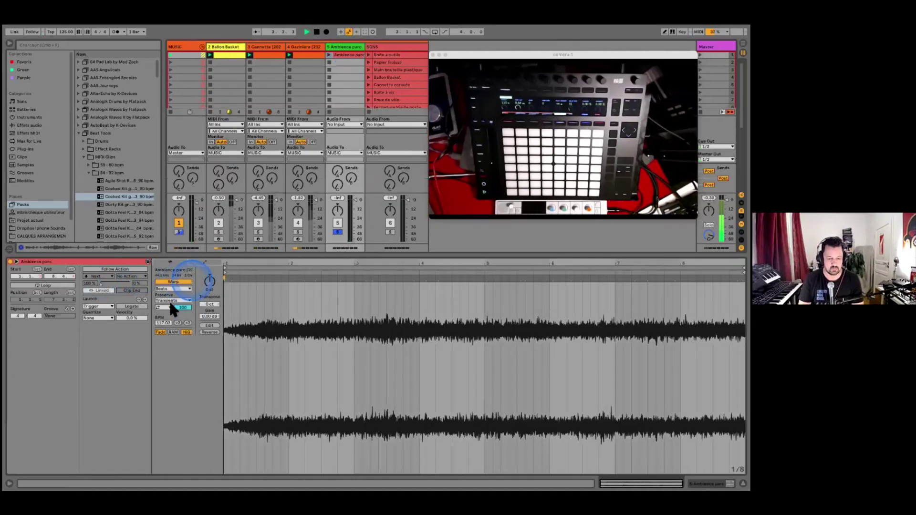
{"action": "left_click", "coordinate": [168, 289]}
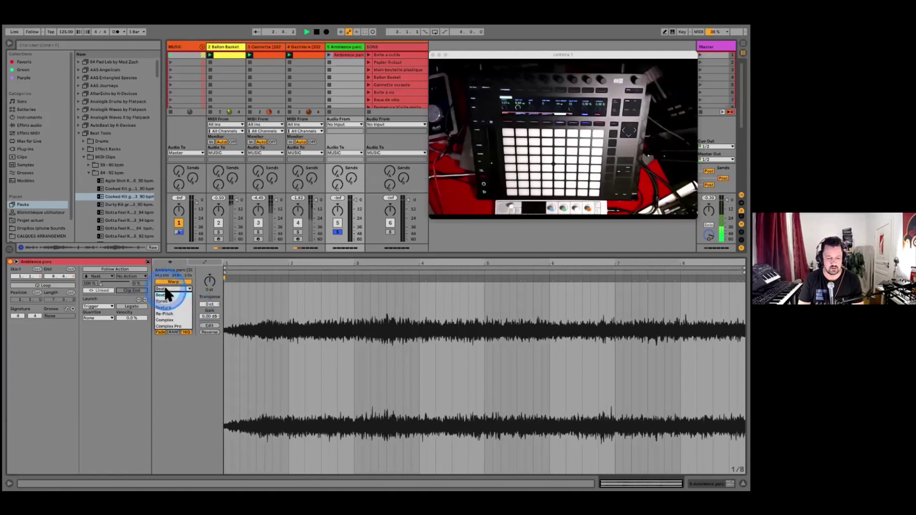
{"action": "left_click", "coordinate": [165, 288]}
{"action": "left_click", "coordinate": [165, 289]}
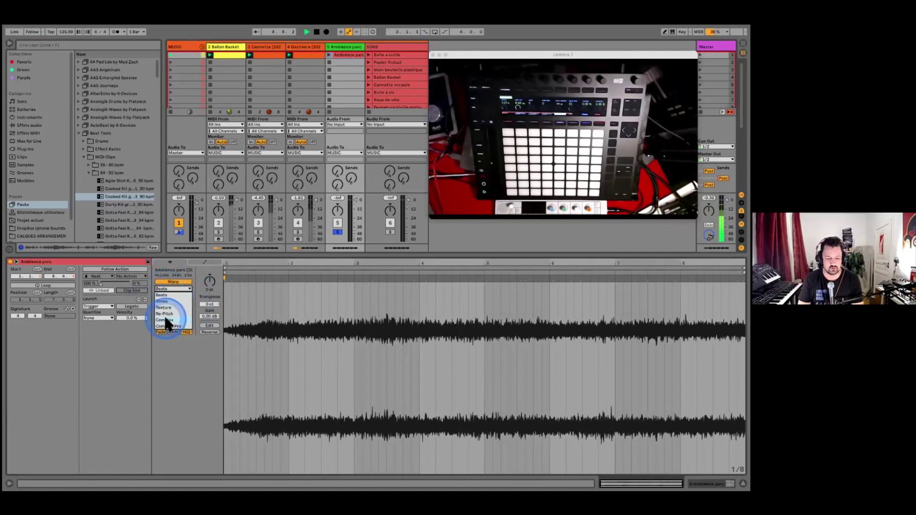
{"action": "left_click_drag", "start_coordinate": [168, 324], "coordinate": [165, 321]}
Turn on Loop for the Ambience parc clip
{"action": "left_click", "coordinate": [328, 268]}
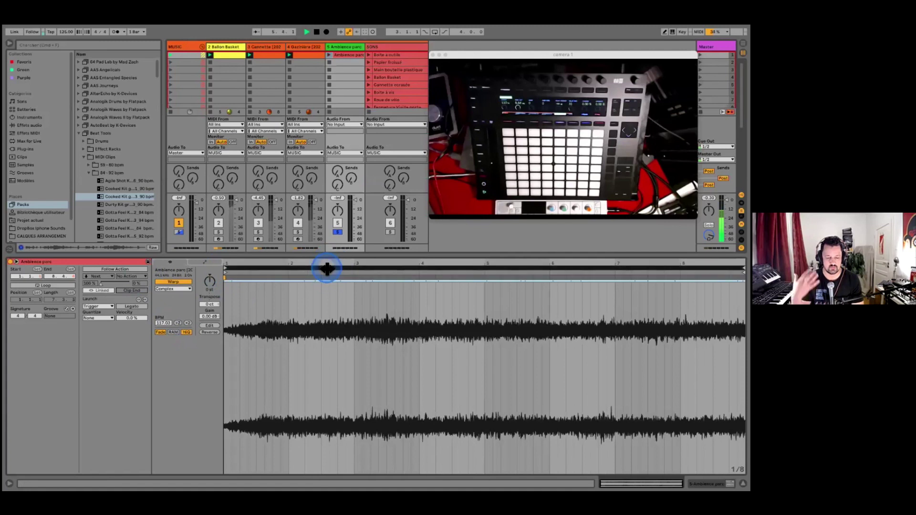
{"action": "left_click", "coordinate": [45, 285]}
{"action": "left_click", "coordinate": [501, 324]}
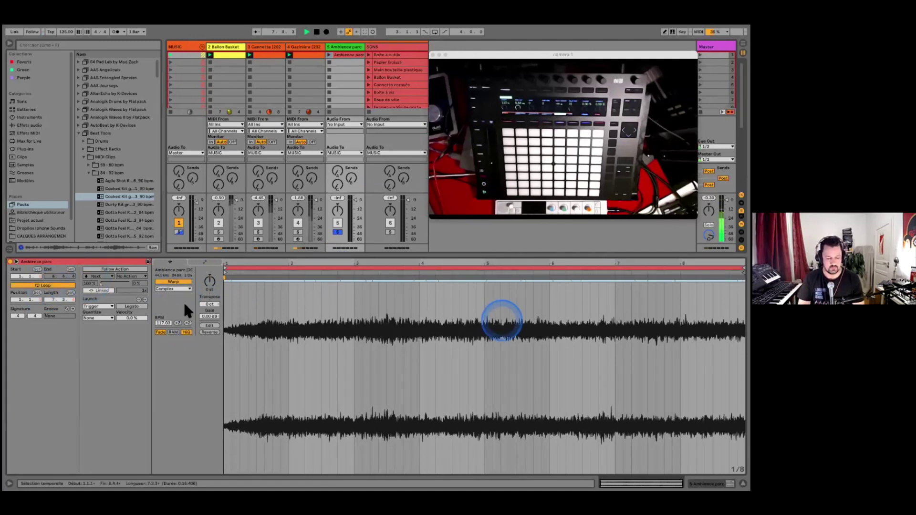
{"action": "left_click", "coordinate": [205, 298]}
{"action": "left_click", "coordinate": [310, 267]}
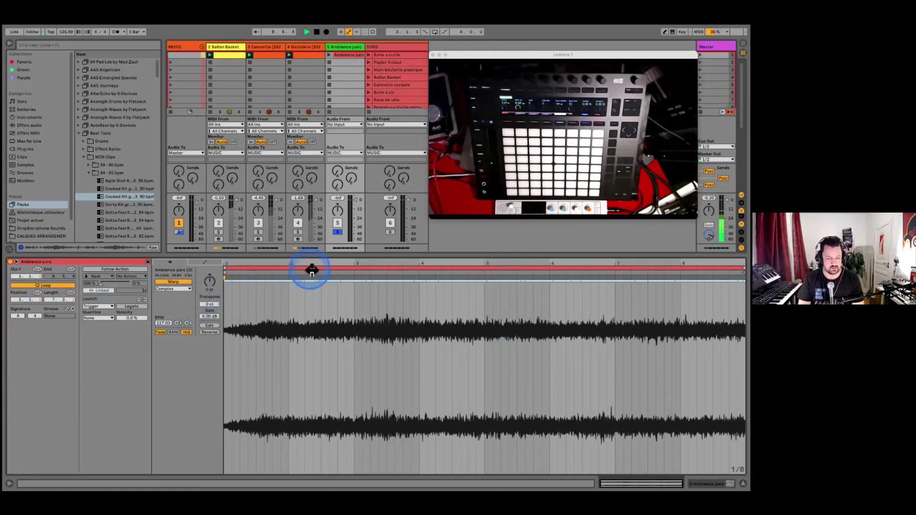
Set the Ambience parc clip's loop to start at bar 3 and end at bar 8, and play the clip
{"action": "left_click", "coordinate": [473, 271]}
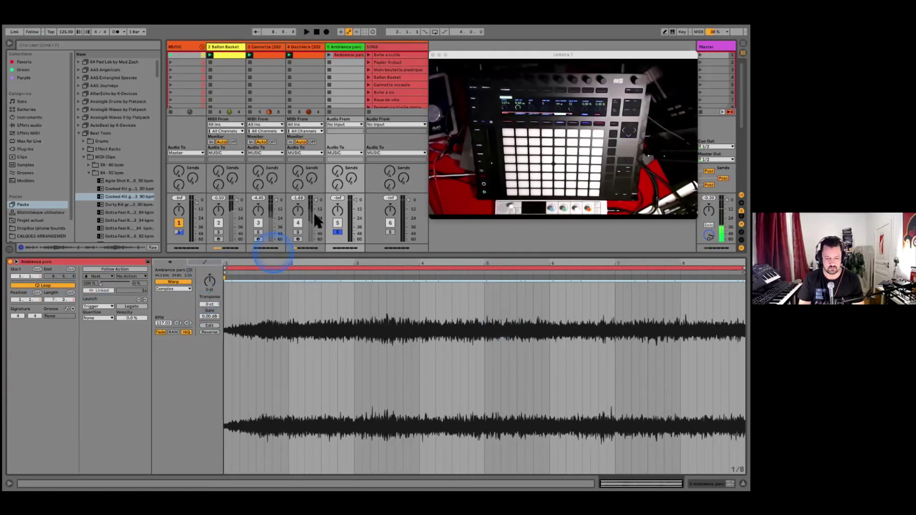
{"action": "left_click", "coordinate": [330, 55]}
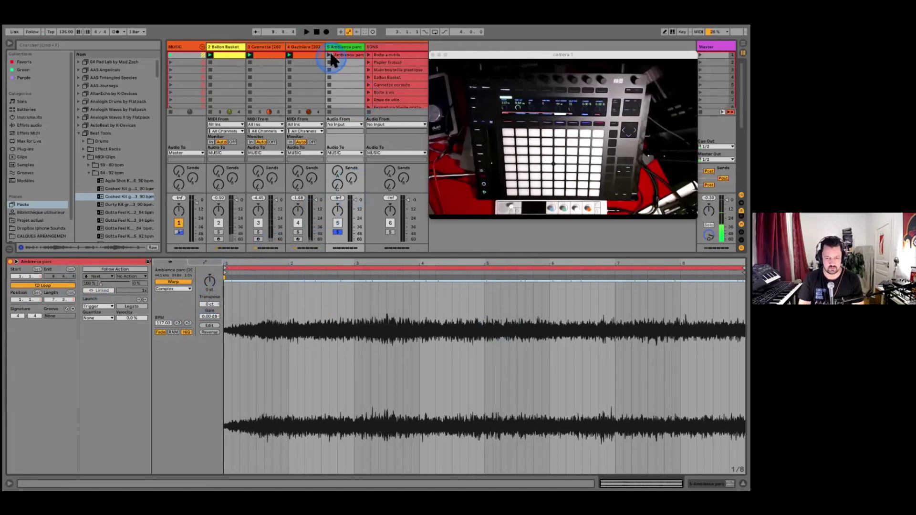
{"action": "left_click", "coordinate": [337, 313]}
{"action": "left_click", "coordinate": [228, 270]}
{"action": "left_click_drag", "start_coordinate": [229, 270], "coordinate": [352, 280]}
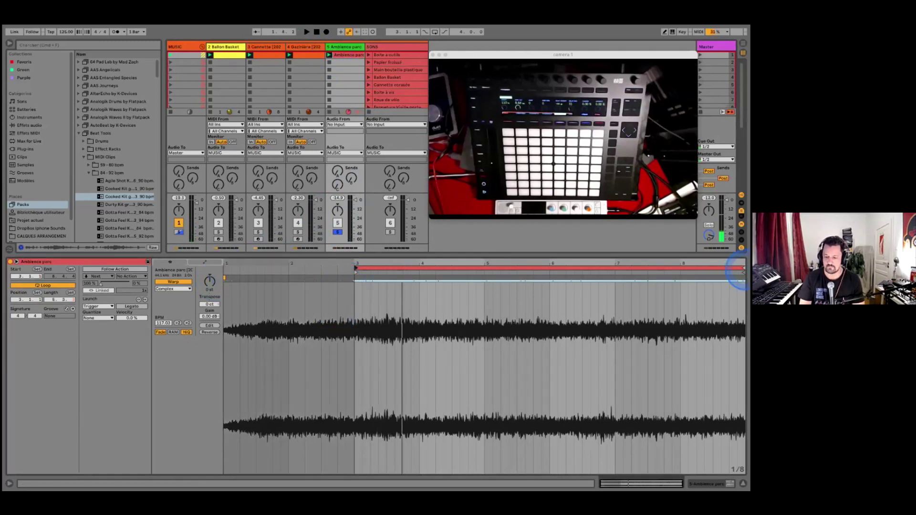
{"action": "left_click_drag", "start_coordinate": [743, 270], "coordinate": [680, 269]}
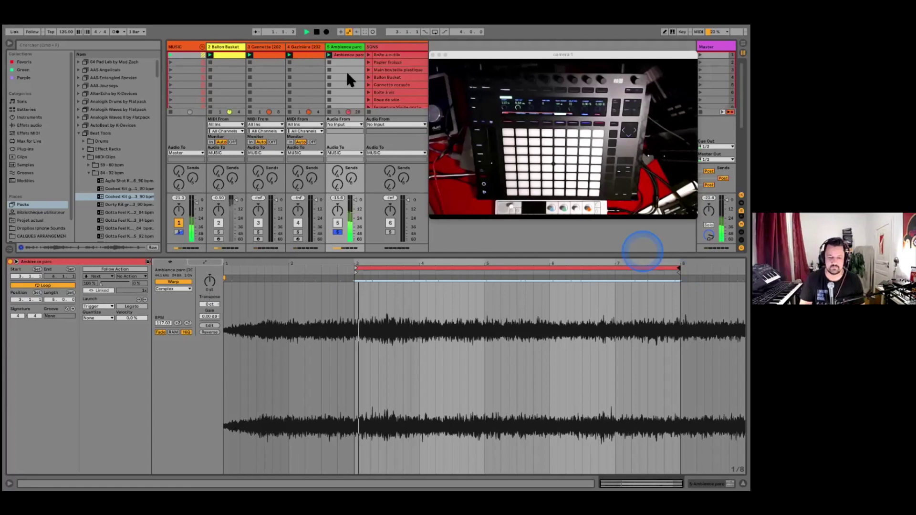
{"action": "left_click", "coordinate": [340, 56]}
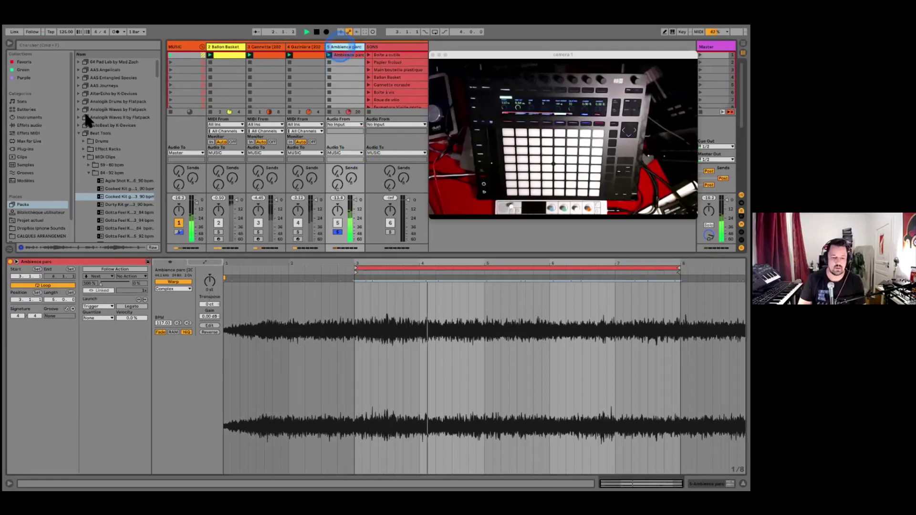
Add a Compressor from the Dynamics audio effects after the Beat Tools rack on the Ambience parc track
{"action": "left_click", "coordinate": [78, 117]}
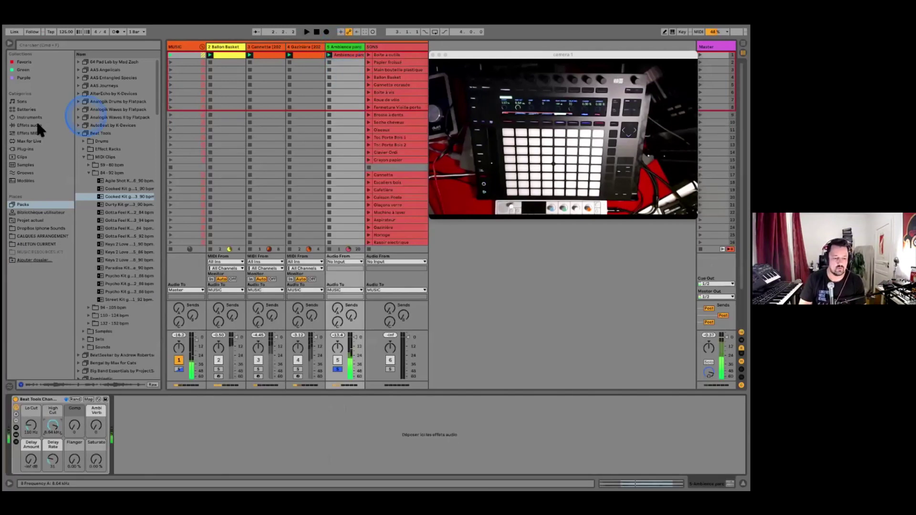
{"action": "left_click", "coordinate": [36, 121]}
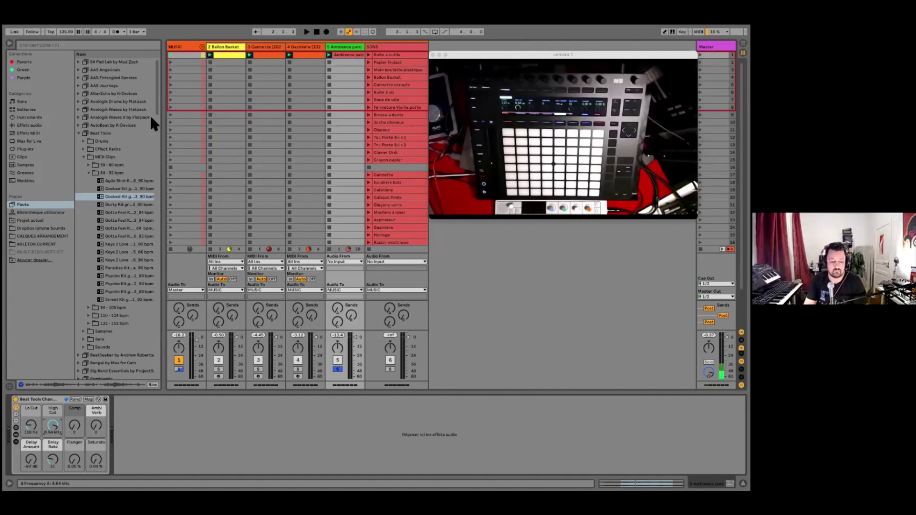
{"action": "left_click", "coordinate": [36, 125]}
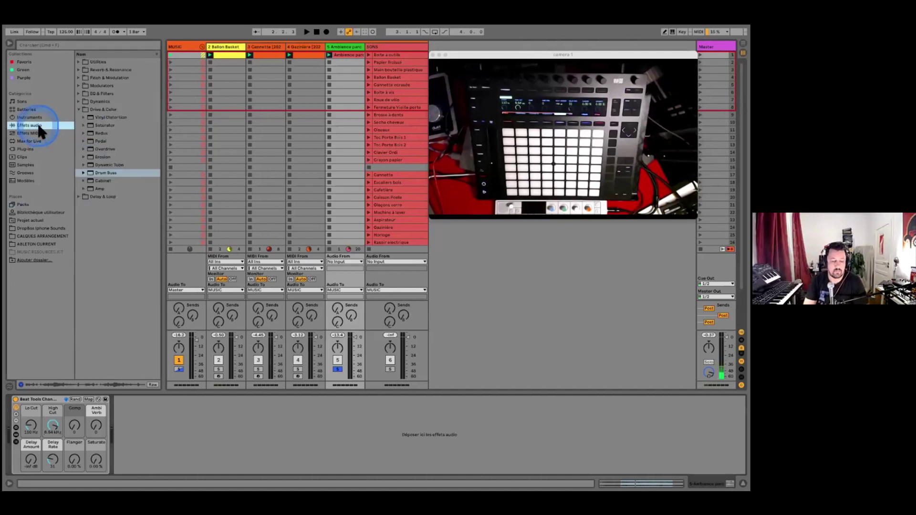
{"action": "left_click", "coordinate": [78, 109]}
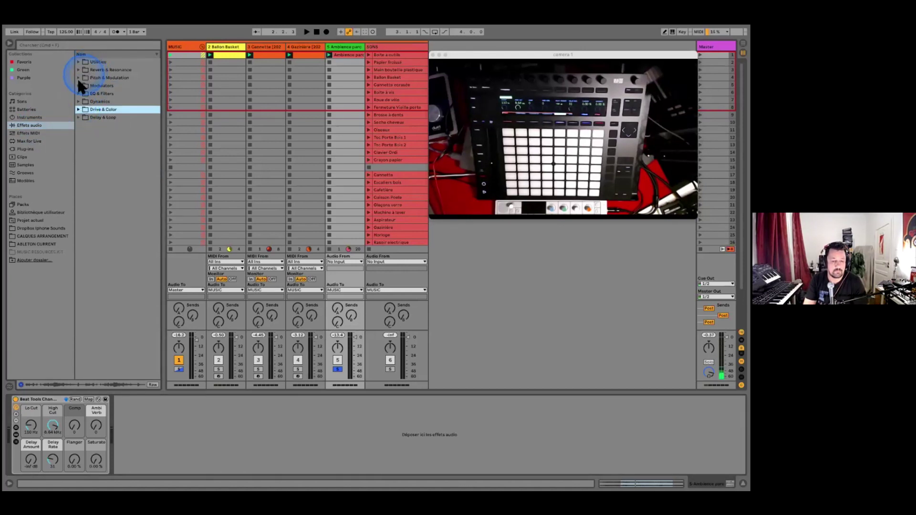
{"action": "left_click", "coordinate": [79, 101]}
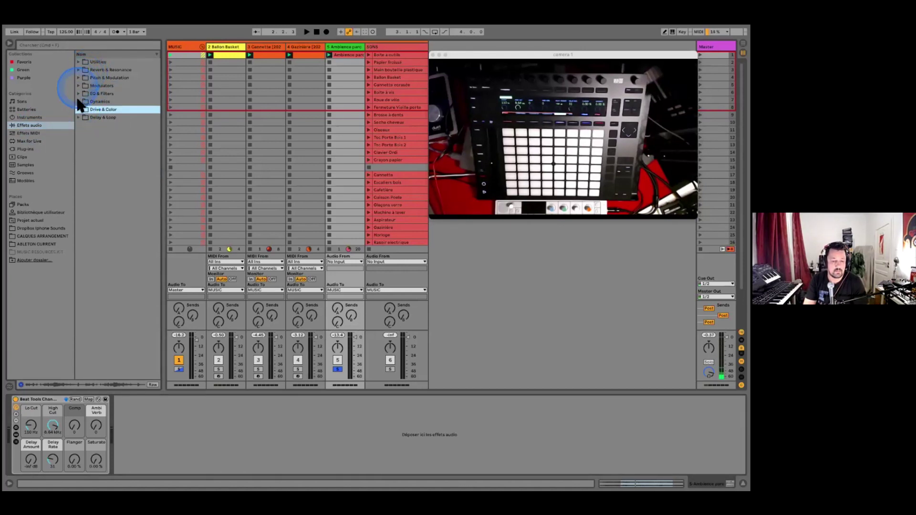
{"action": "left_click", "coordinate": [102, 105]}
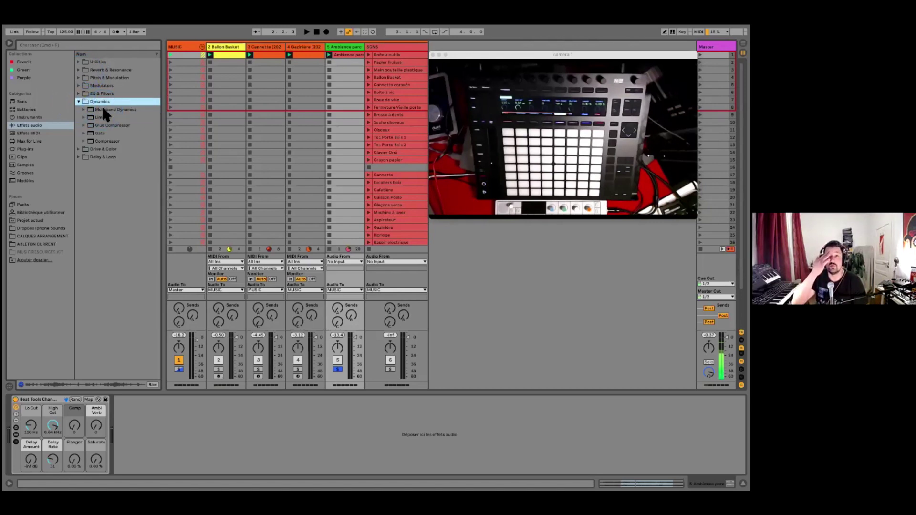
{"action": "left_click", "coordinate": [91, 142]}
{"action": "left_click_drag", "start_coordinate": [92, 145], "coordinate": [139, 399]}
Show the Compressor's sidechain section and use the Ballon Basket track as its audio source
{"action": "left_click", "coordinate": [124, 400]}
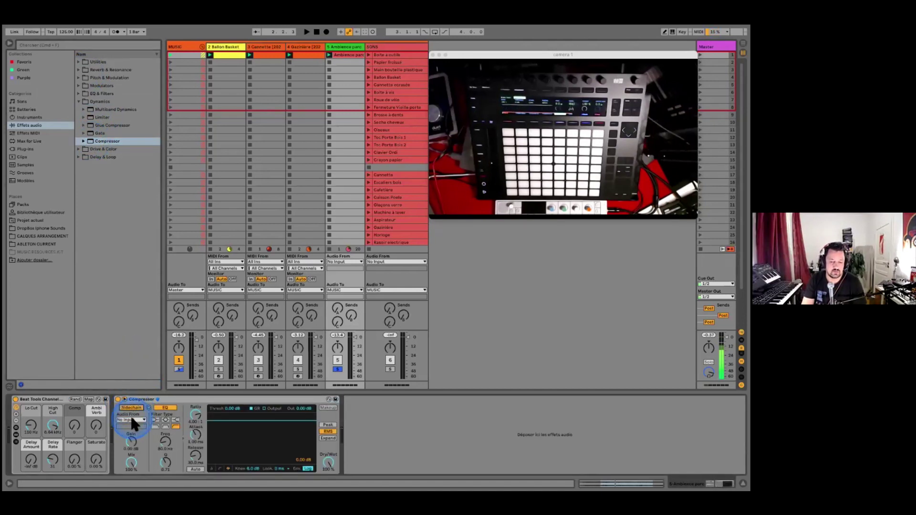
{"action": "left_click", "coordinate": [131, 420]}
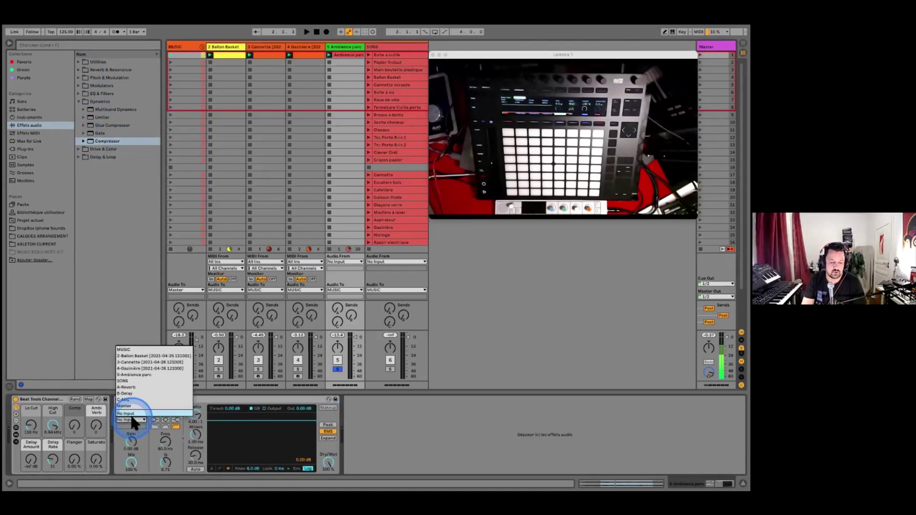
{"action": "left_click", "coordinate": [143, 356]}
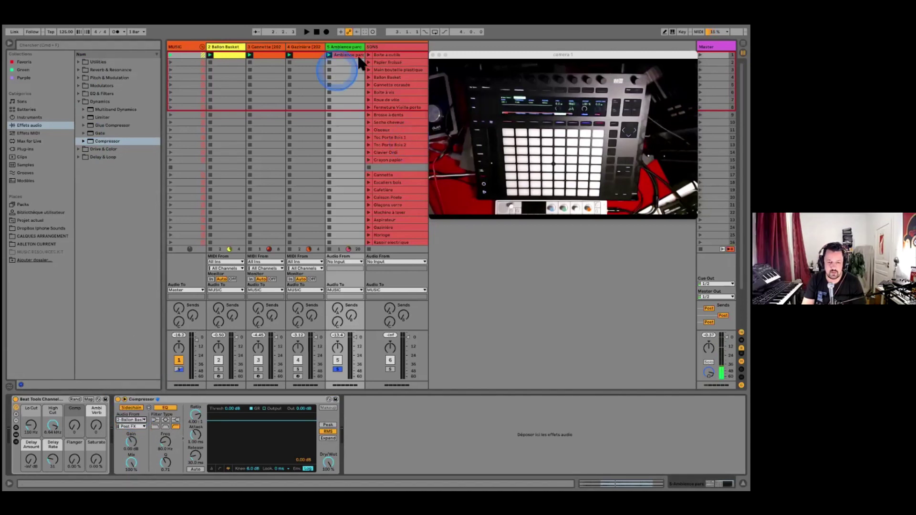
Rename the Ballon Basket track KICK and the Cannette track CLAP
{"action": "left_click", "coordinate": [229, 48]}
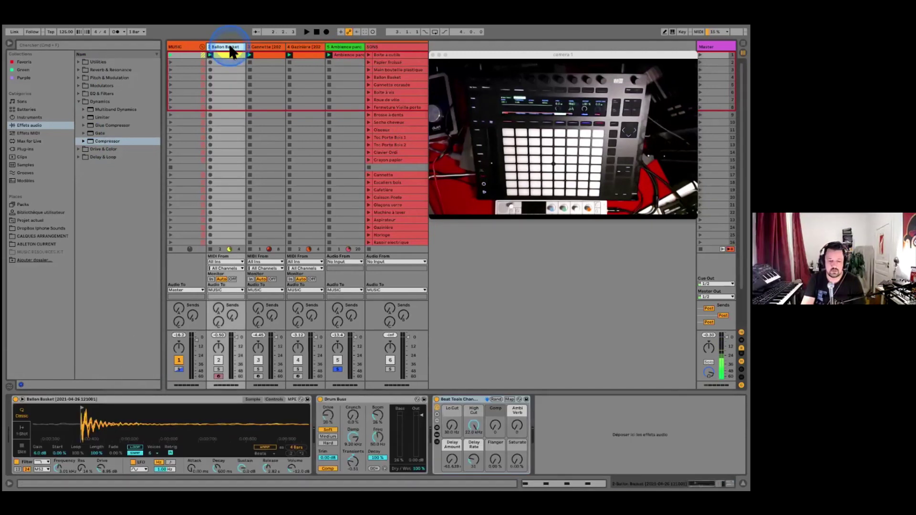
{"action": "key", "text": "super+r"}
{"action": "type", "text": "KICK"}
{"action": "key", "text": "Return"}
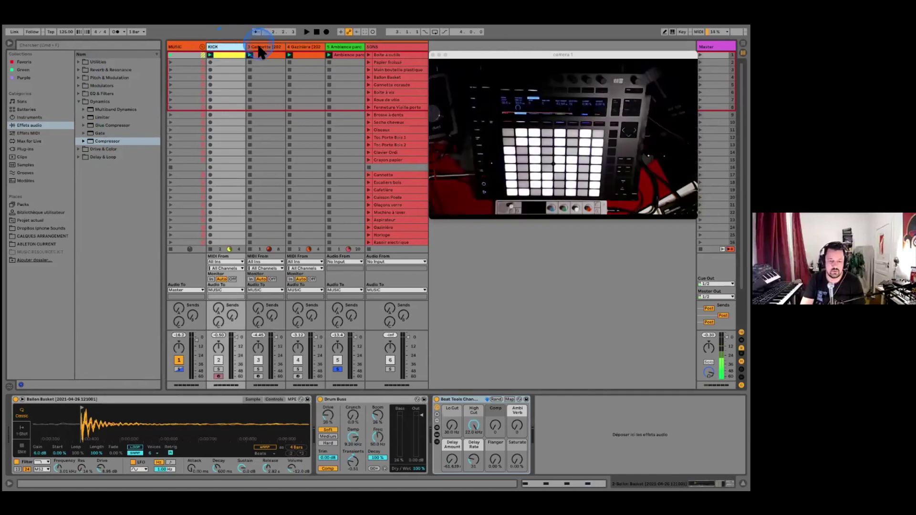
{"action": "left_click", "coordinate": [259, 48]}
{"action": "key", "text": "super+r"}
{"action": "type", "text": "C"}
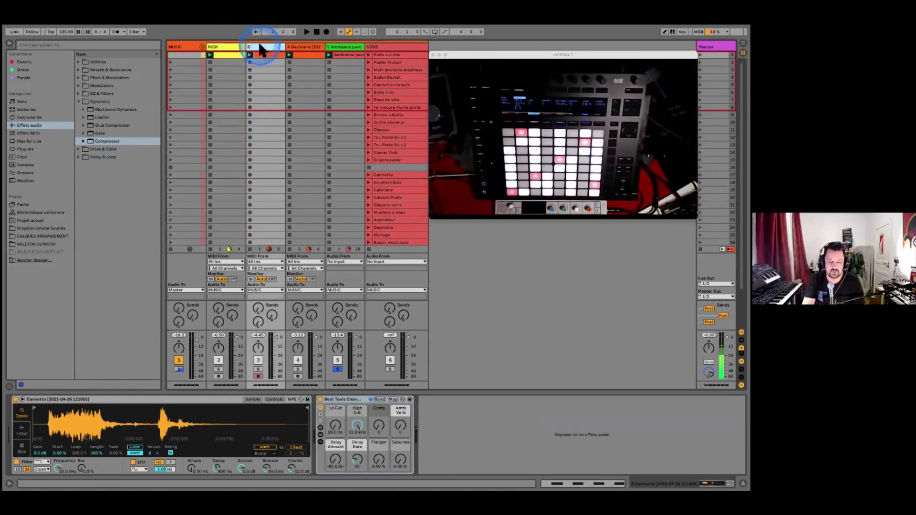
{"action": "type", "text": "LAP"}
Rename the Gazinière track HH
{"action": "left_click", "coordinate": [306, 48]}
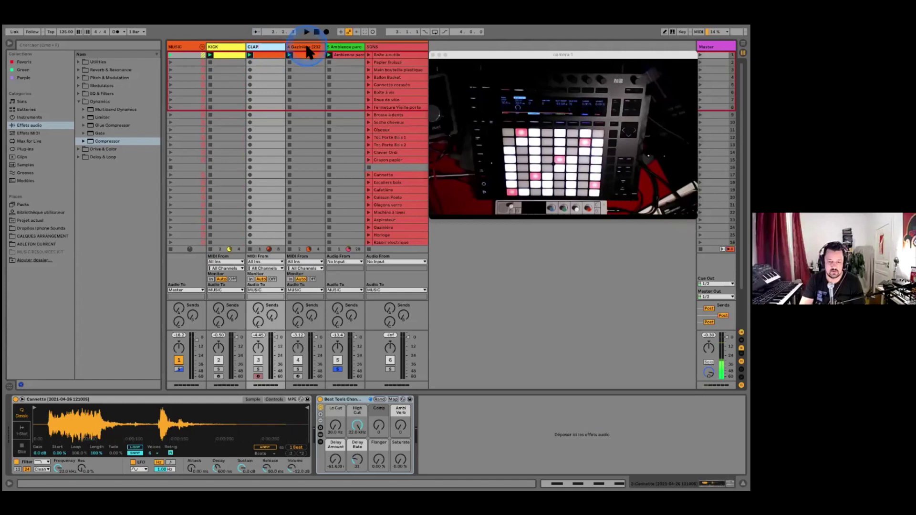
{"action": "key", "text": "super+r"}
{"action": "type", "text": "H"}
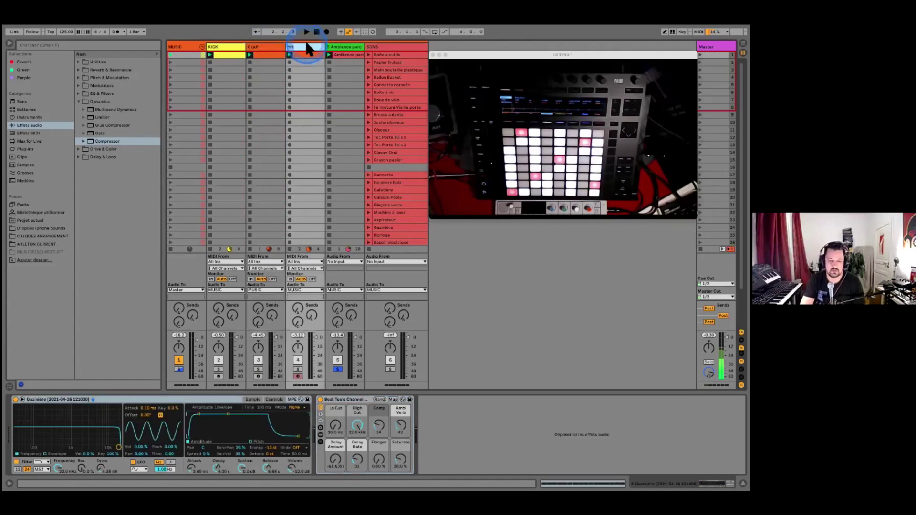
Colour the HH track teal and assign the track colour to its clips
{"action": "right_click", "coordinate": [315, 49]}
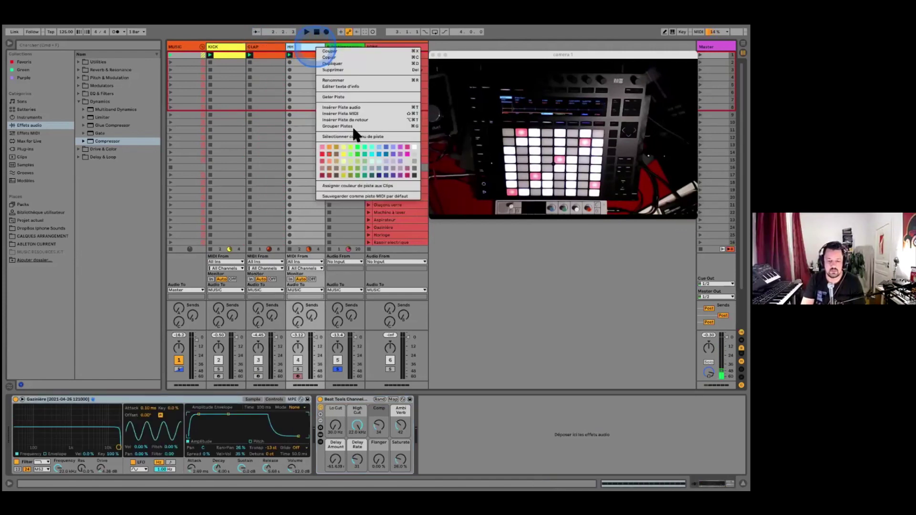
{"action": "left_click", "coordinate": [364, 148]}
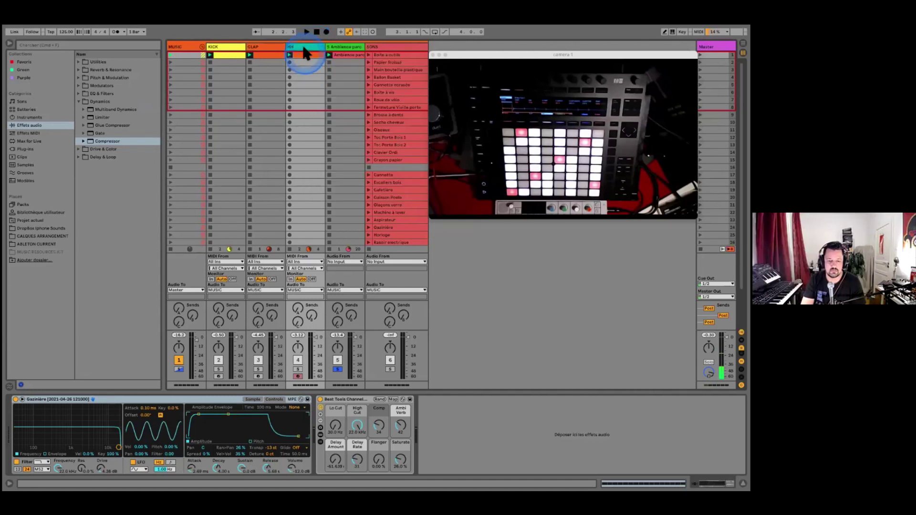
{"action": "right_click", "coordinate": [305, 51]}
{"action": "left_click", "coordinate": [322, 162]}
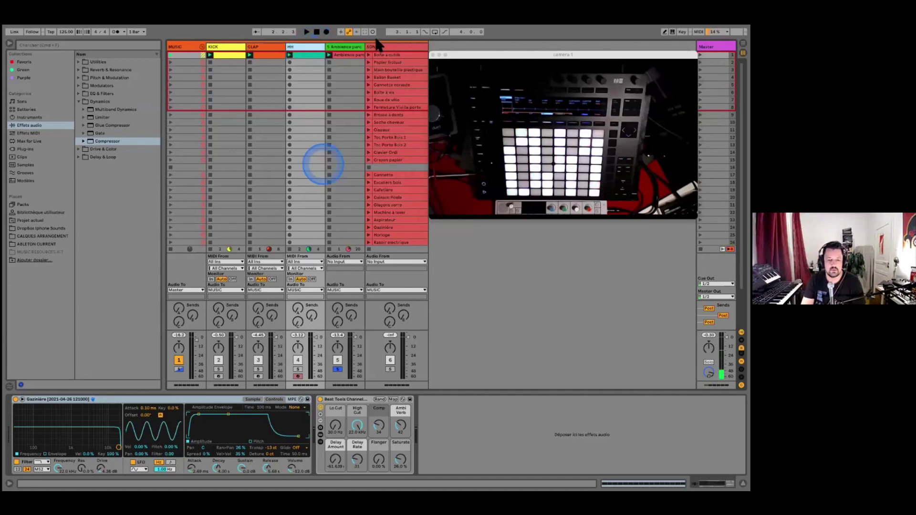
Play the Ambience parc clip and lower its Compressor threshold to about -40.3 dB
{"action": "left_click", "coordinate": [352, 48]}
{"action": "left_click", "coordinate": [335, 55]}
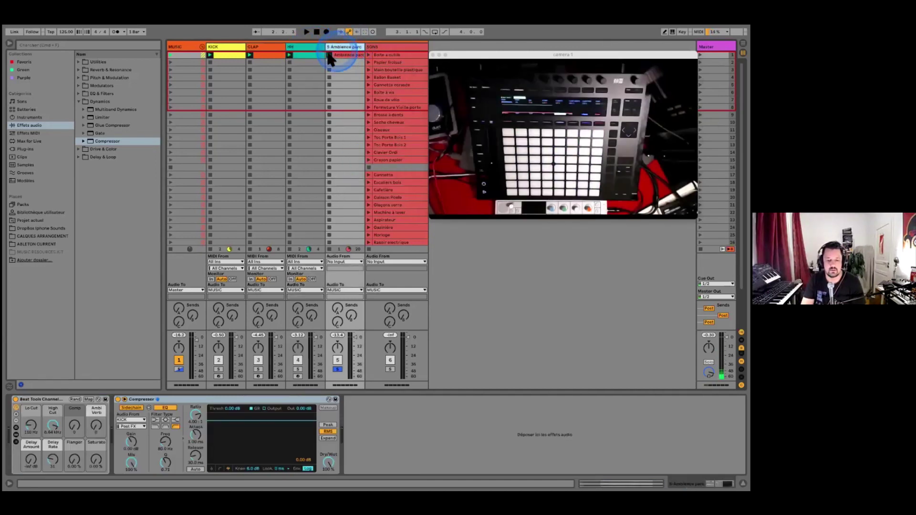
{"action": "left_click", "coordinate": [332, 55]}
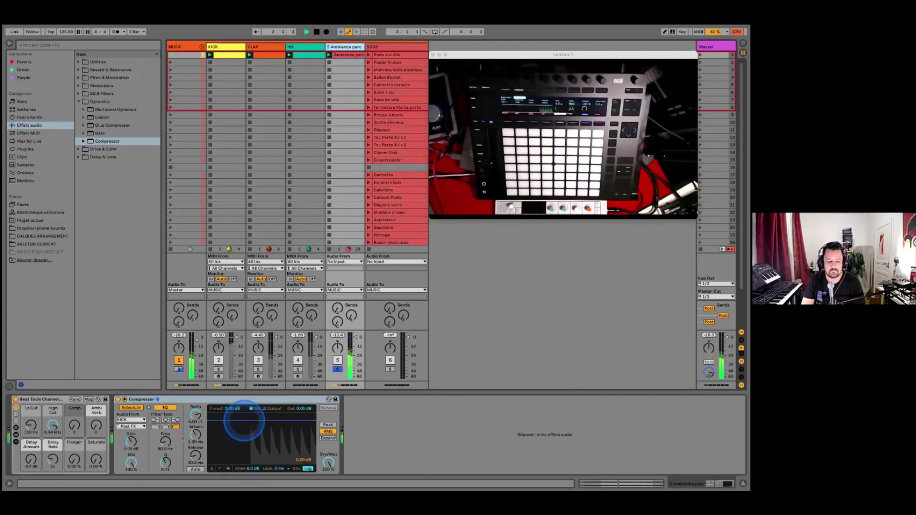
{"action": "left_click_drag", "start_coordinate": [244, 421], "coordinate": [244, 456]}
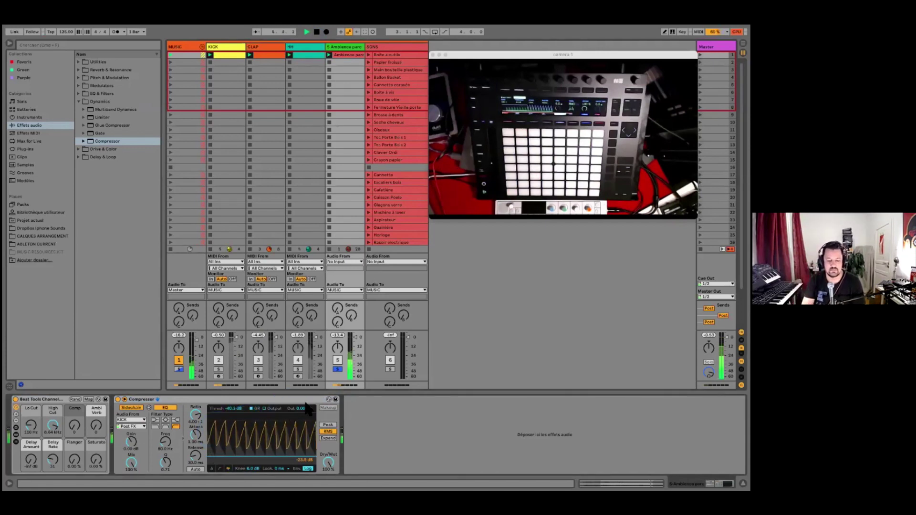
Unsolo the Ambience parc track, adjust its volume and raise its rack's Saturate to about 25.2 %
{"action": "left_click", "coordinate": [337, 369]}
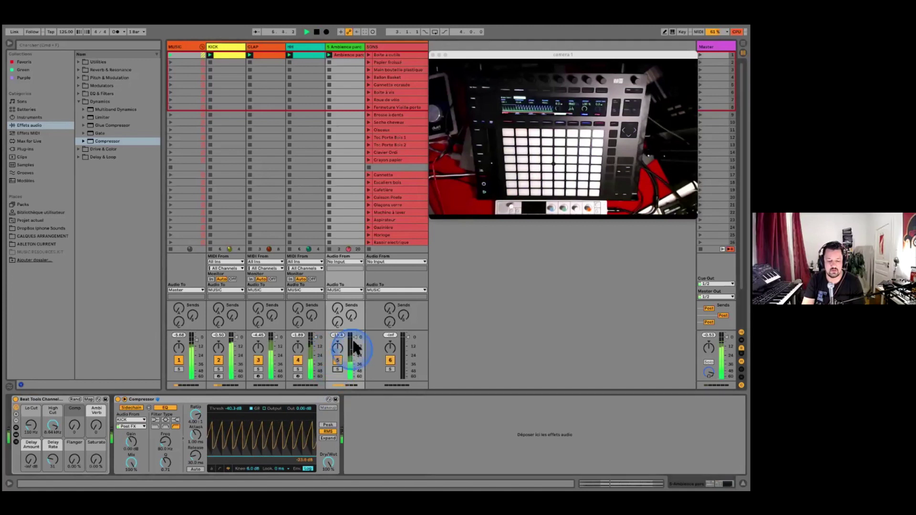
{"action": "mouse_move", "coordinate": [354, 338]}
{"action": "left_mouse_down"}
{"action": "mouse_move", "coordinate": [354, 348]}
{"action": "mouse_move", "coordinate": [354, 338]}
{"action": "left_mouse_up"}
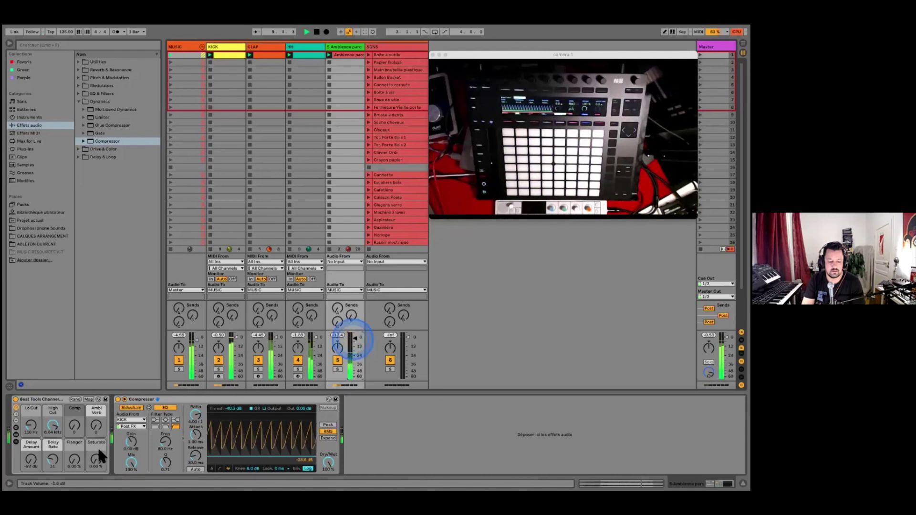
{"action": "mouse_move", "coordinate": [96, 458]}
{"action": "left_mouse_down"}
{"action": "mouse_move", "coordinate": [96, 429]}
{"action": "mouse_move", "coordinate": [96, 474]}
{"action": "left_mouse_up"}
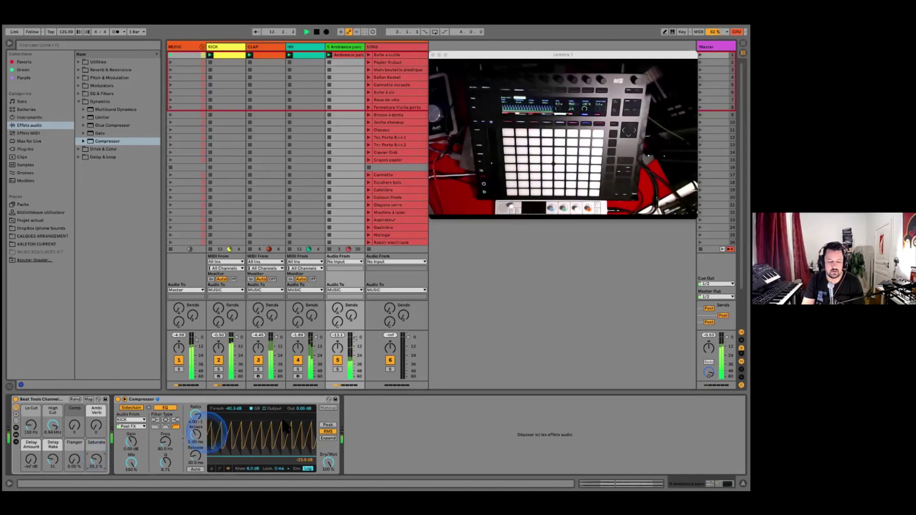
Lengthen the Compressor's release slightly with Auto off, and lower the Ambience parc track's volume against the full beat
{"action": "left_click", "coordinate": [190, 469]}
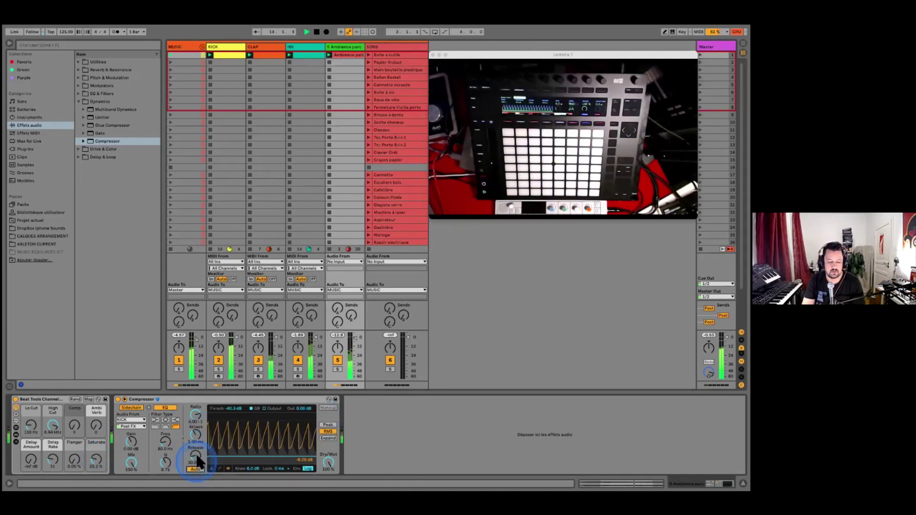
{"action": "mouse_move", "coordinate": [198, 458]}
{"action": "left_mouse_down"}
{"action": "mouse_move", "coordinate": [198, 446]}
{"action": "mouse_move", "coordinate": [195, 464]}
{"action": "left_mouse_up"}
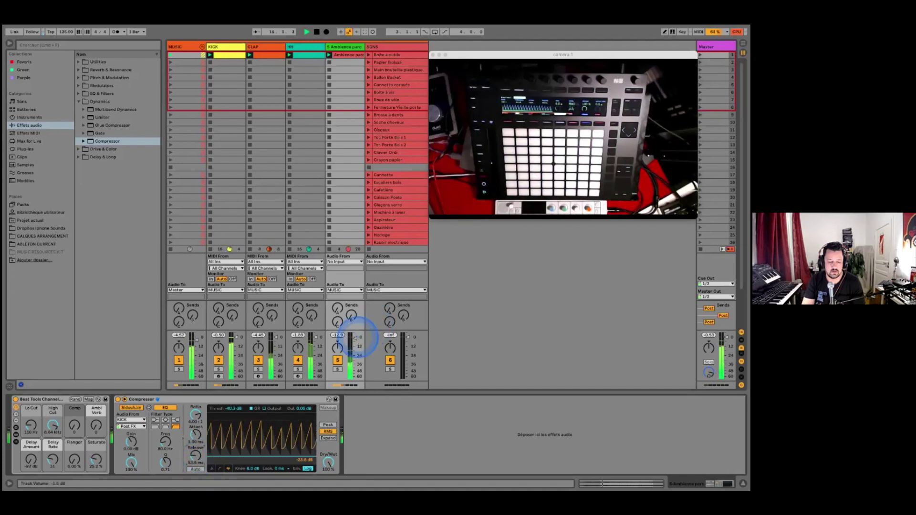
{"action": "left_click_drag", "start_coordinate": [358, 337], "coordinate": [354, 349]}
{"action": "key", "text": "space"}
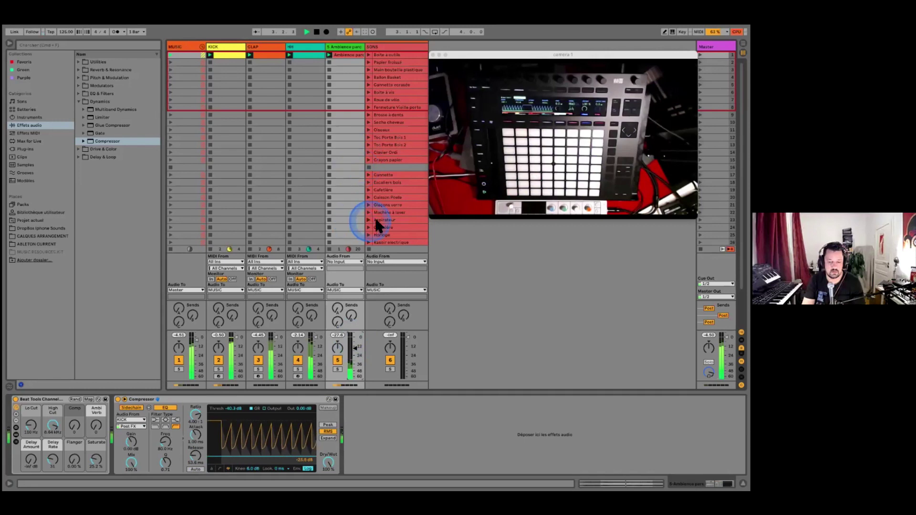
Stop playback and move the Cannette sample's start marker to its first attack on the CLAP track
{"action": "double_click", "coordinate": [258, 54]}
{"action": "key", "text": "space"}
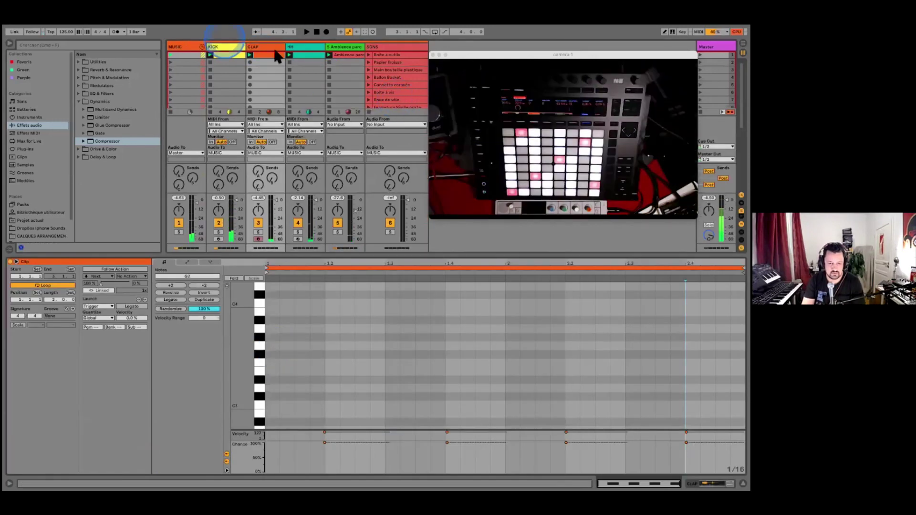
{"action": "left_click", "coordinate": [266, 56]}
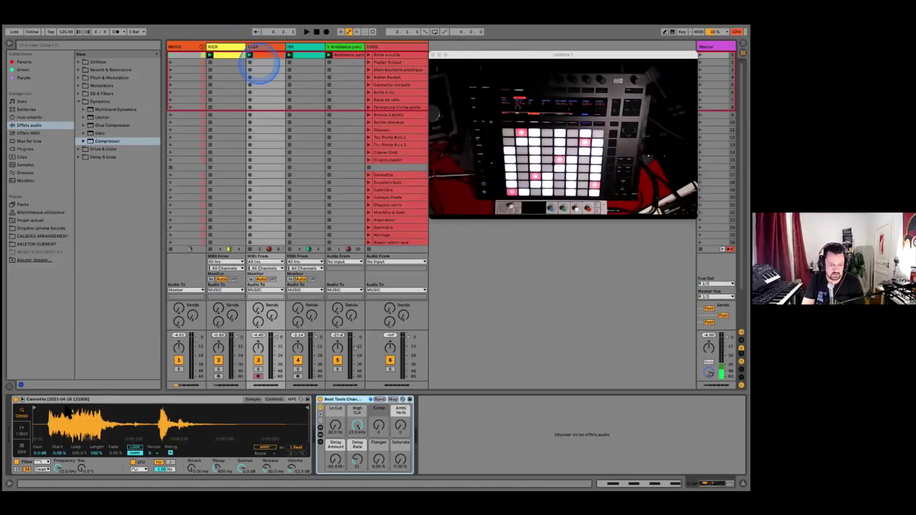
{"action": "left_click", "coordinate": [26, 418]}
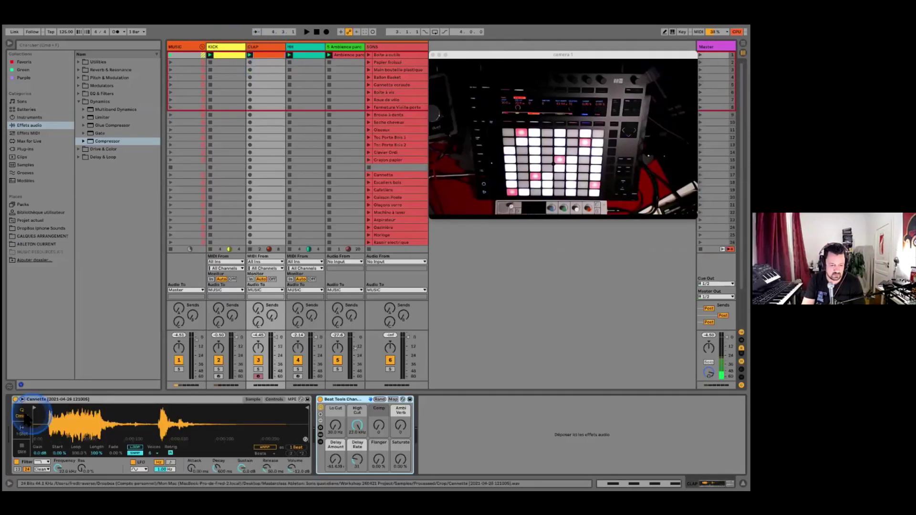
{"action": "left_click_drag", "start_coordinate": [35, 408], "coordinate": [49, 407]}
{"action": "left_click", "coordinate": [49, 407]}
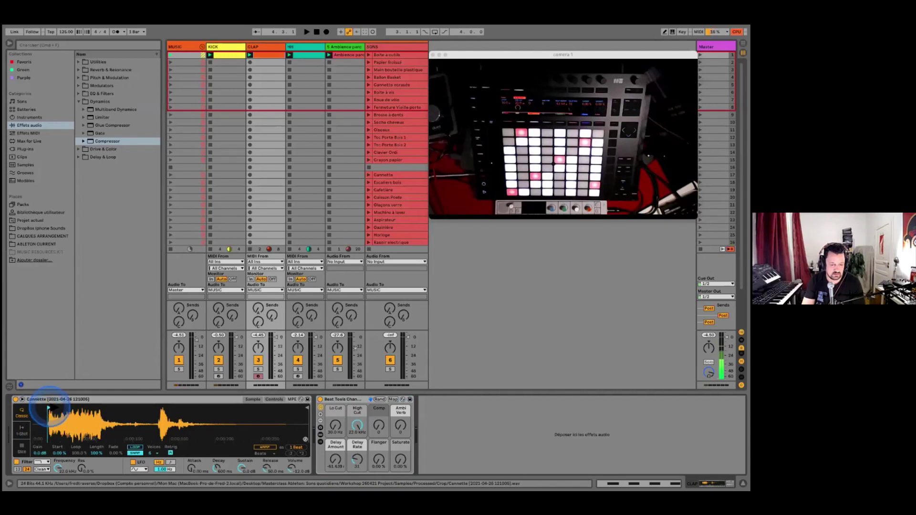
Transpose the CLAP track's Cannette sample down by several semitones in its Simpler controls while checking it against the beat
{"action": "key", "text": "space"}
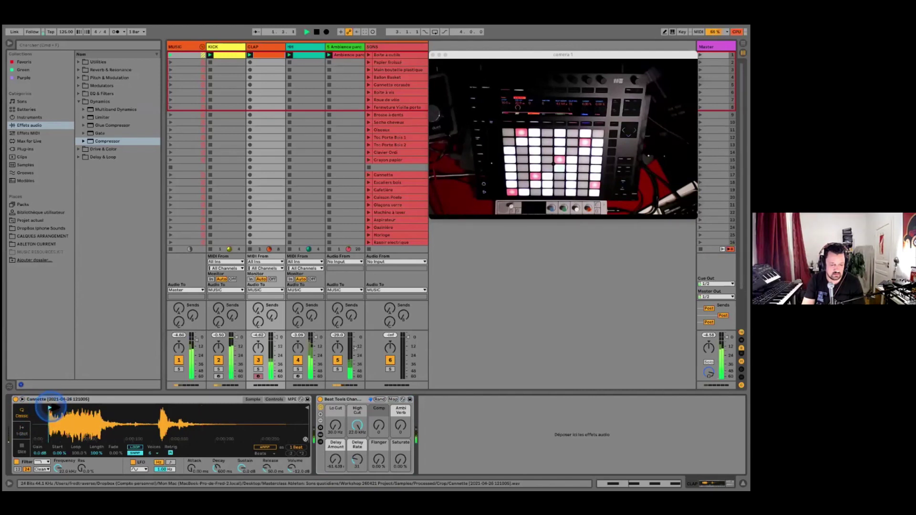
{"action": "left_click", "coordinate": [275, 399]}
{"action": "key", "text": "space"}
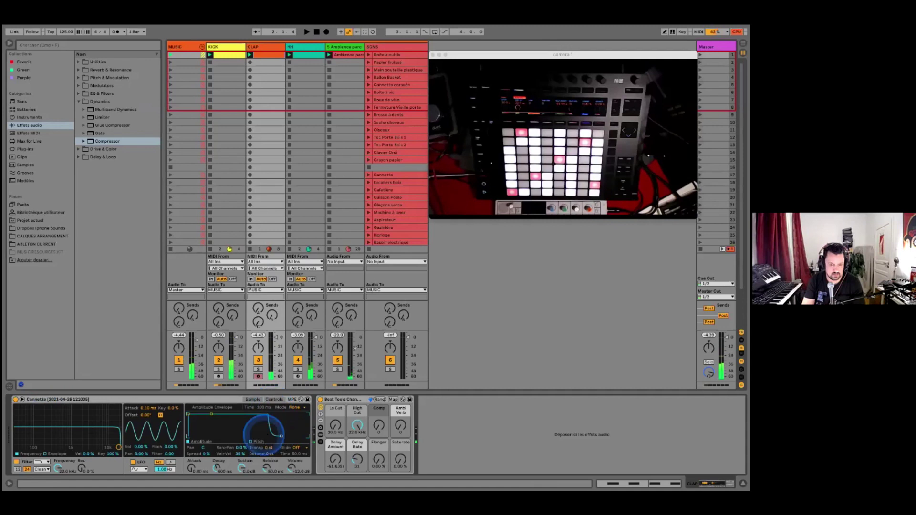
{"action": "left_click_drag", "start_coordinate": [267, 447], "coordinate": [267, 449]}
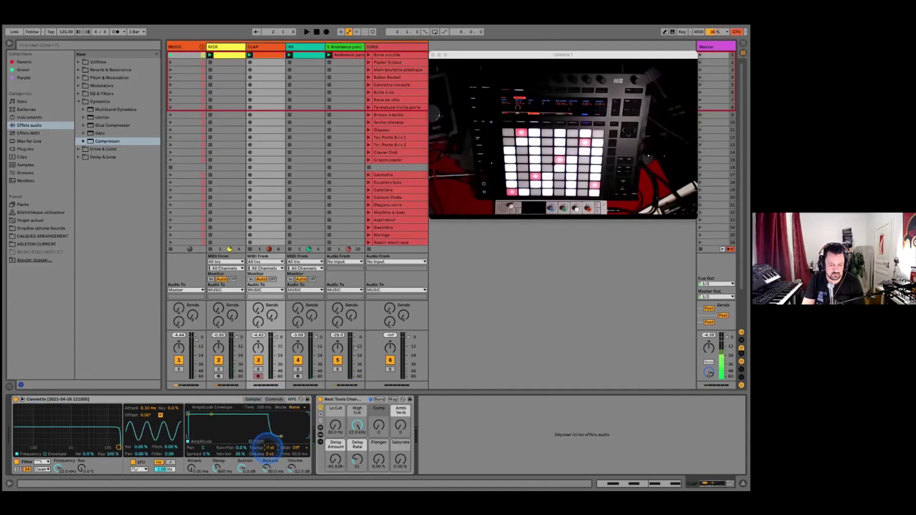
{"action": "key", "text": "space"}
{"action": "mouse_move", "coordinate": [268, 447]}
{"action": "left_mouse_down"}
{"action": "mouse_move", "coordinate": [267, 438]}
{"action": "mouse_move", "coordinate": [267, 448]}
{"action": "left_mouse_up"}
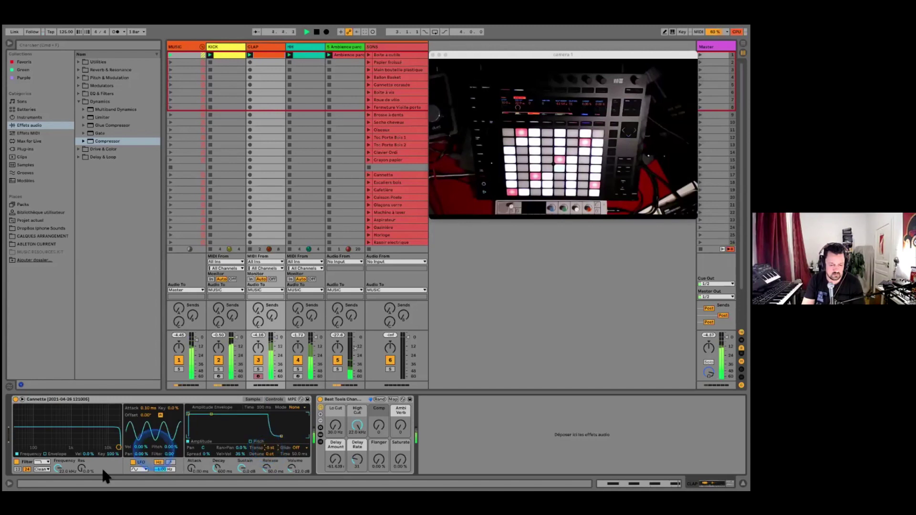
Raise the CLAP rack's Saturate to about 14.2 % and adjust the MUSIC group and CLAP volumes, with CLAP at about -2.0 dB
{"action": "left_click_drag", "start_coordinate": [404, 453], "coordinate": [399, 450]}
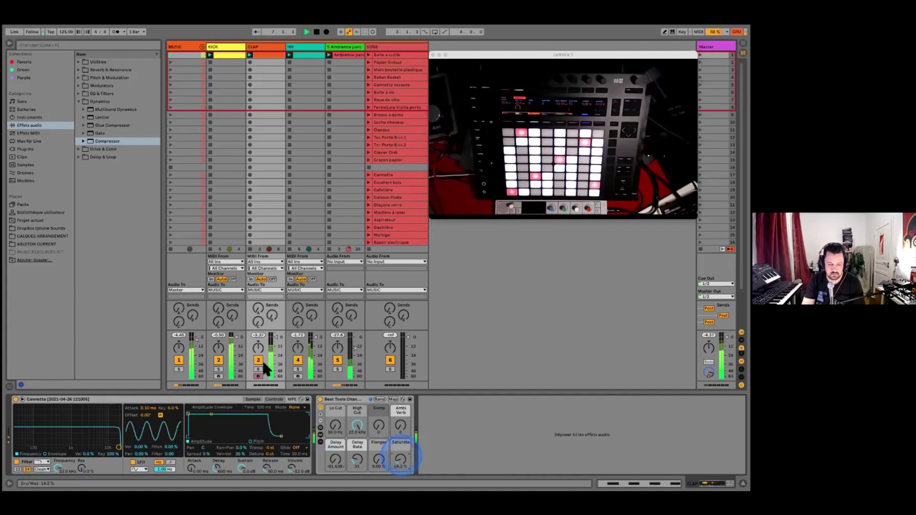
{"action": "left_click_drag", "start_coordinate": [261, 359], "coordinate": [261, 357]}
{"action": "left_click_drag", "start_coordinate": [196, 340], "coordinate": [195, 340]}
{"action": "left_click_drag", "start_coordinate": [275, 337], "coordinate": [273, 340]}
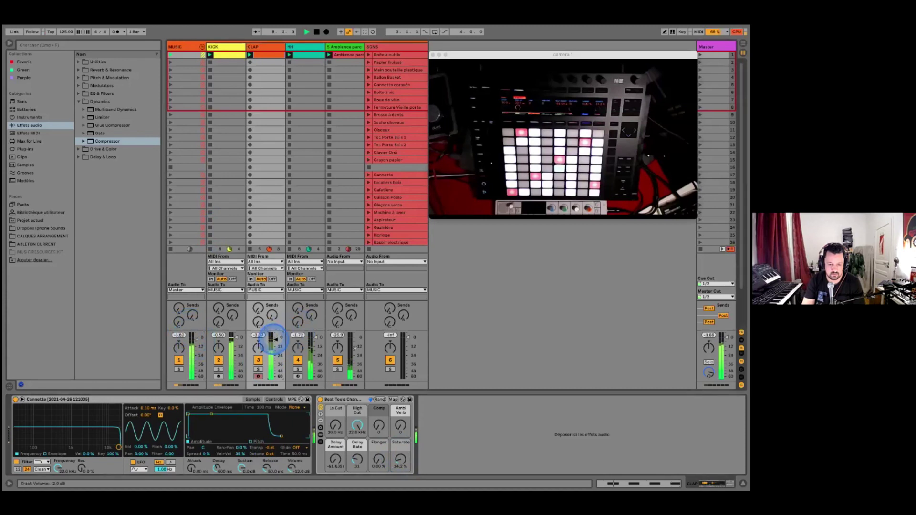
{"action": "left_click", "coordinate": [351, 185]}
{"action": "left_click", "coordinate": [396, 145]}
{"action": "left_click", "coordinate": [372, 77]}
{"action": "key", "text": "space"}
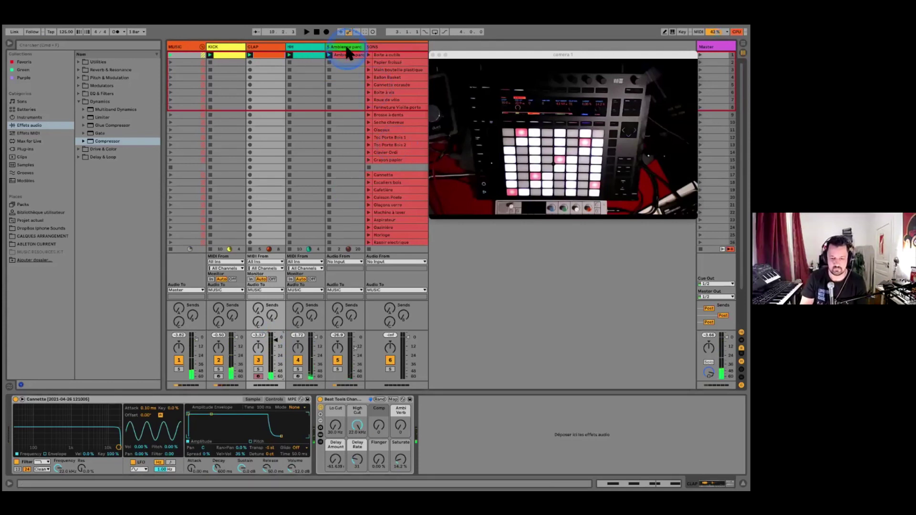
Audition the Micro-onde clip from the SONS track together with the beat
{"action": "left_click", "coordinate": [346, 47]}
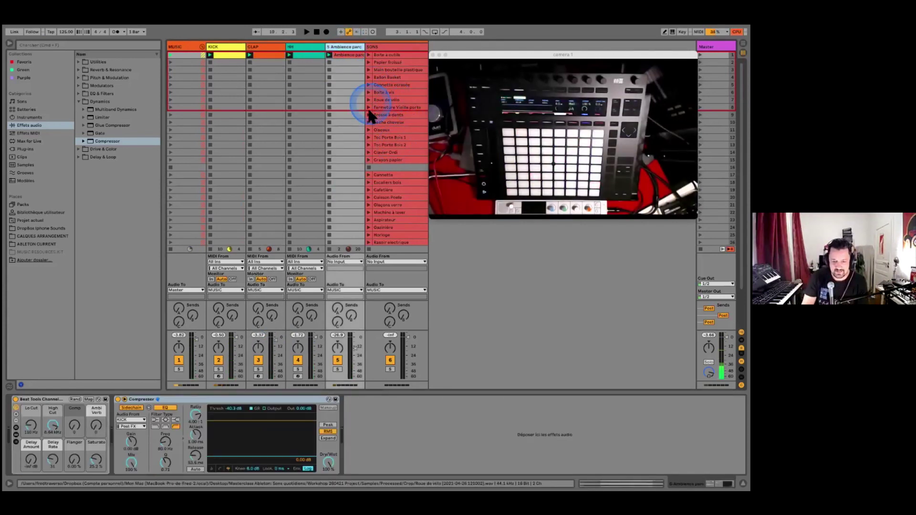
{"action": "scroll", "coordinate": [368, 119], "scroll_direction": "down", "scroll_amount": 4}
{"action": "left_click", "coordinate": [373, 165]}
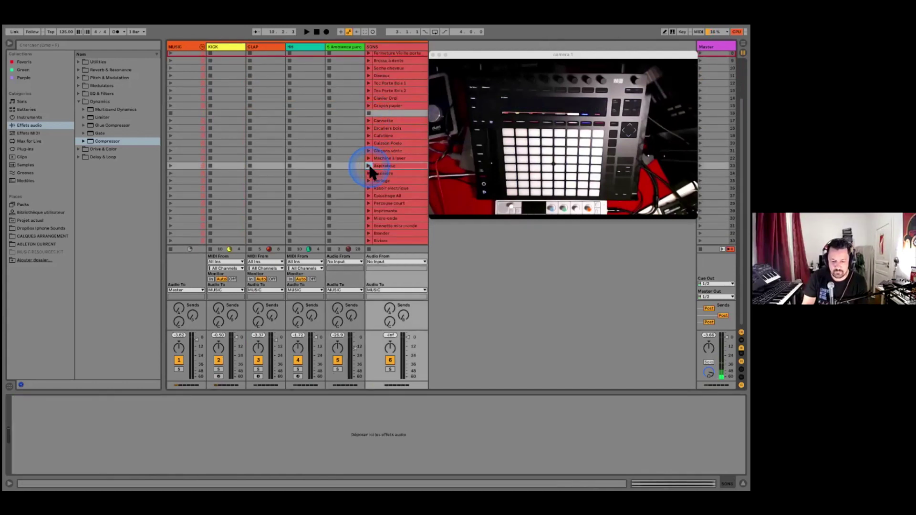
{"action": "left_click", "coordinate": [368, 218]}
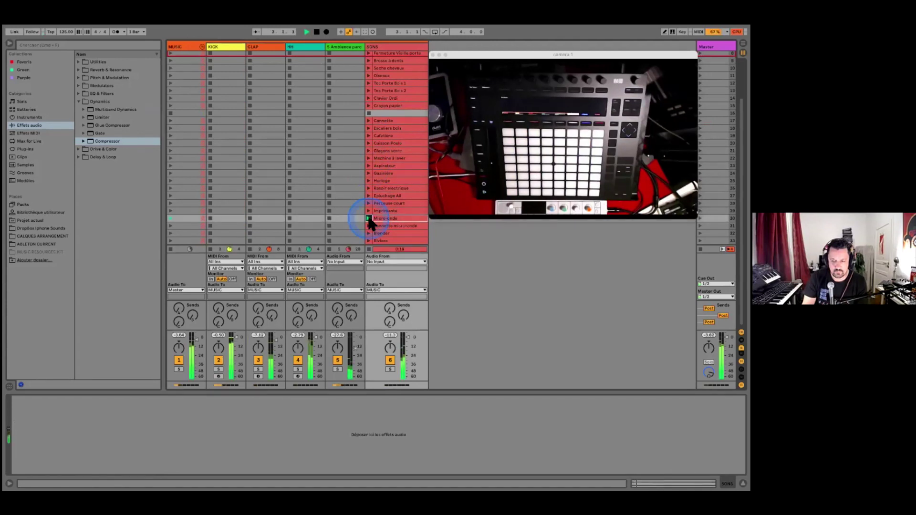
{"action": "key", "text": "space"}
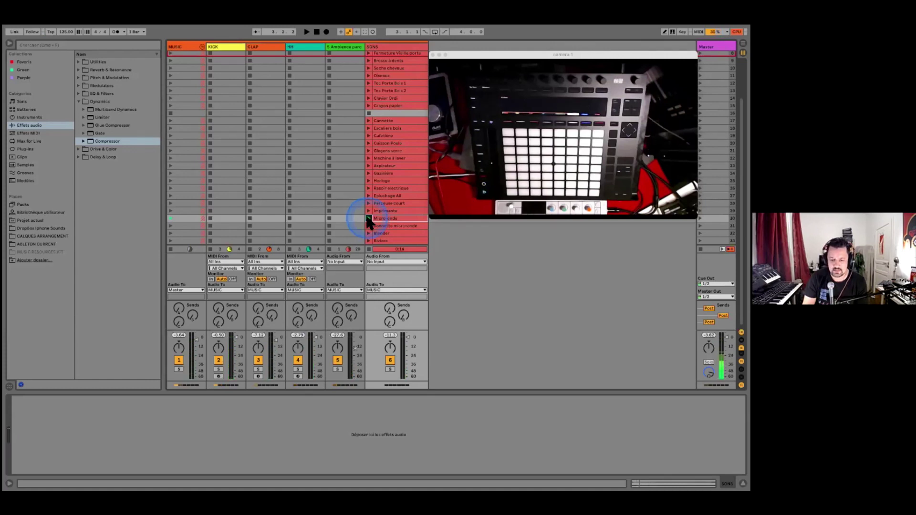
{"action": "left_click", "coordinate": [368, 218]}
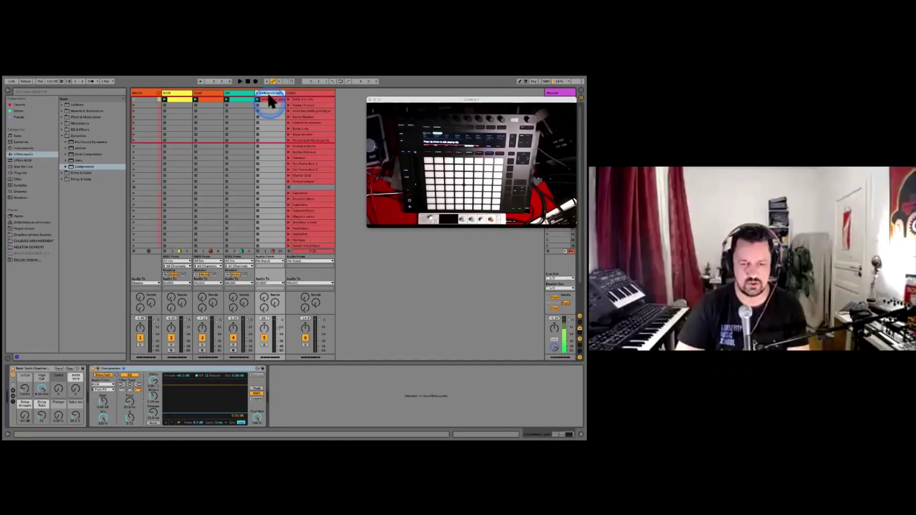
Insert a new MIDI track after Ambience parc and replay the Micro-onde clip from the SONS track
{"action": "left_click", "coordinate": [271, 100]}
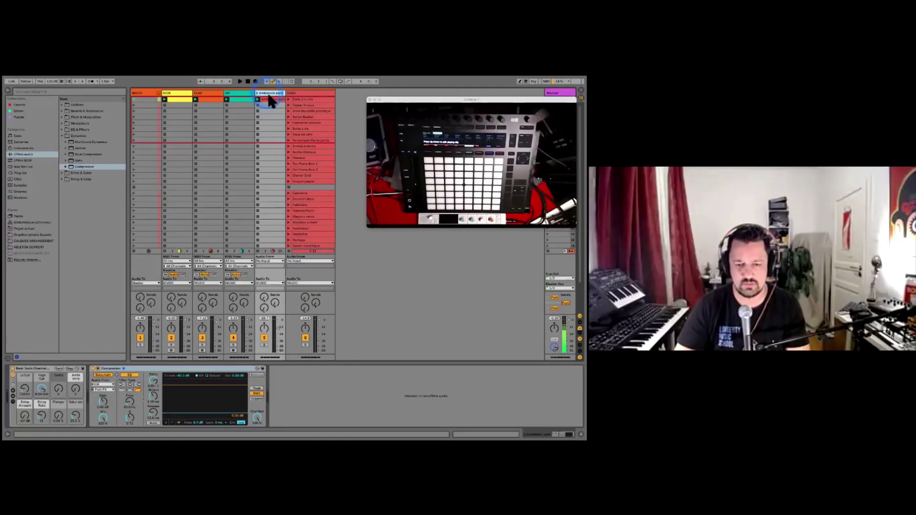
{"action": "key", "text": "super+shift+t"}
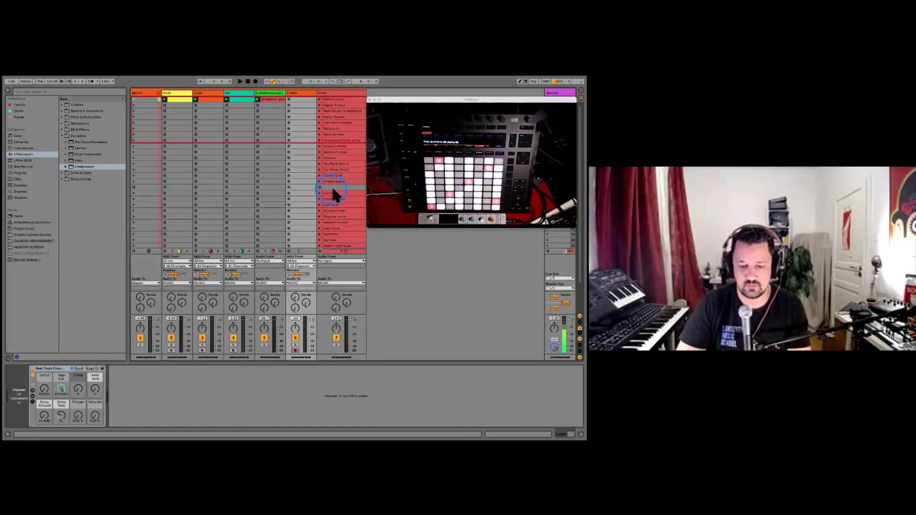
{"action": "scroll", "coordinate": [334, 200], "scroll_direction": "down", "scroll_amount": 4}
{"action": "left_click", "coordinate": [319, 227]}
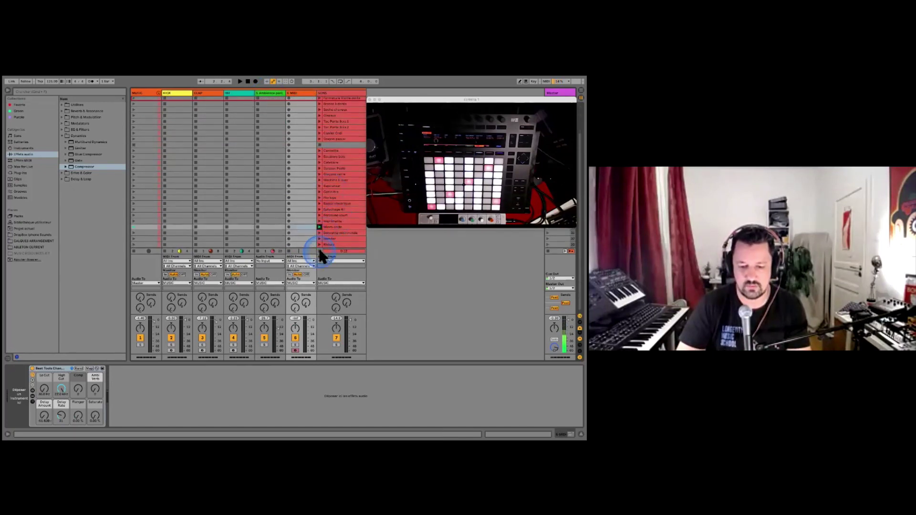
{"action": "left_click", "coordinate": [319, 251]}
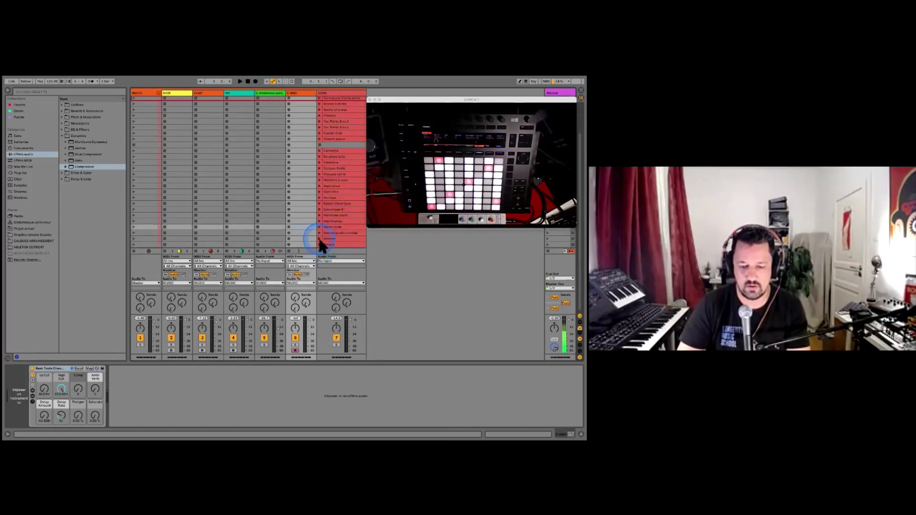
{"action": "left_click", "coordinate": [319, 227]}
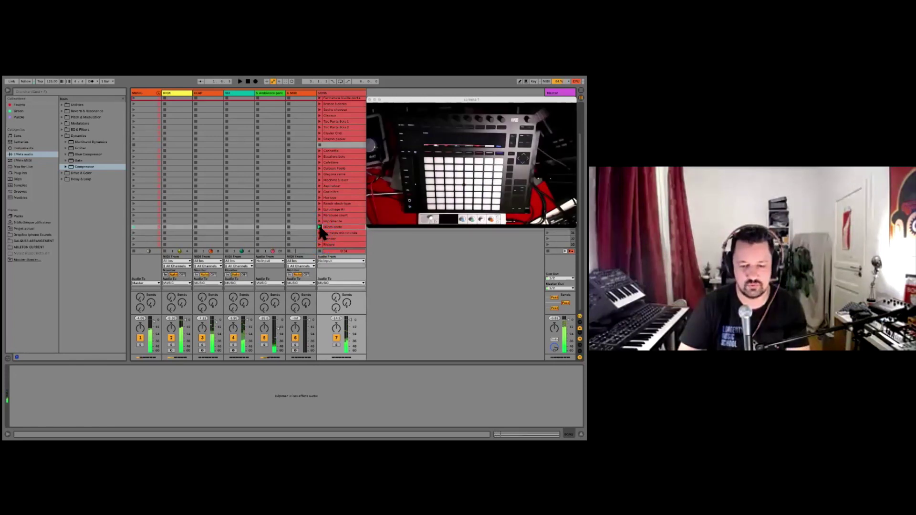
{"action": "left_click", "coordinate": [319, 251]}
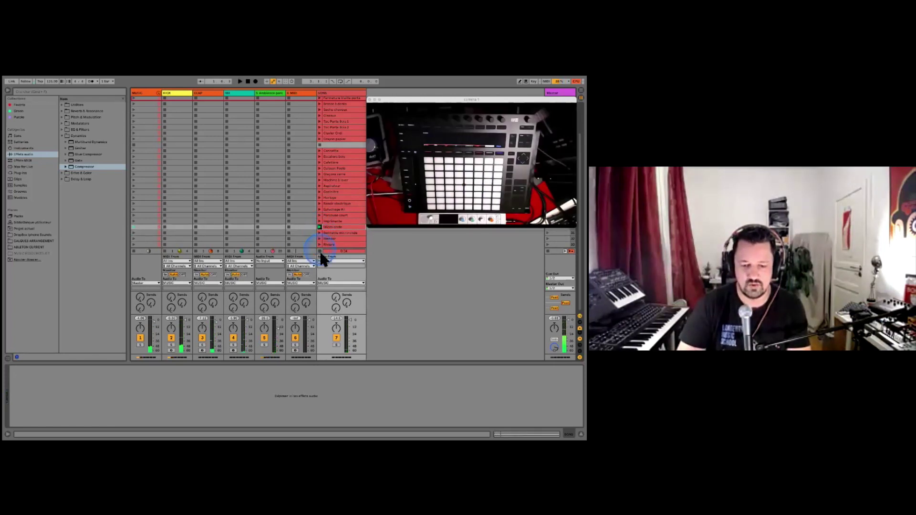
Select the new MIDI track and audition the Sonnette micro-onde clip from the SONS track
{"action": "left_click", "coordinate": [310, 144]}
{"action": "left_click", "coordinate": [299, 90]}
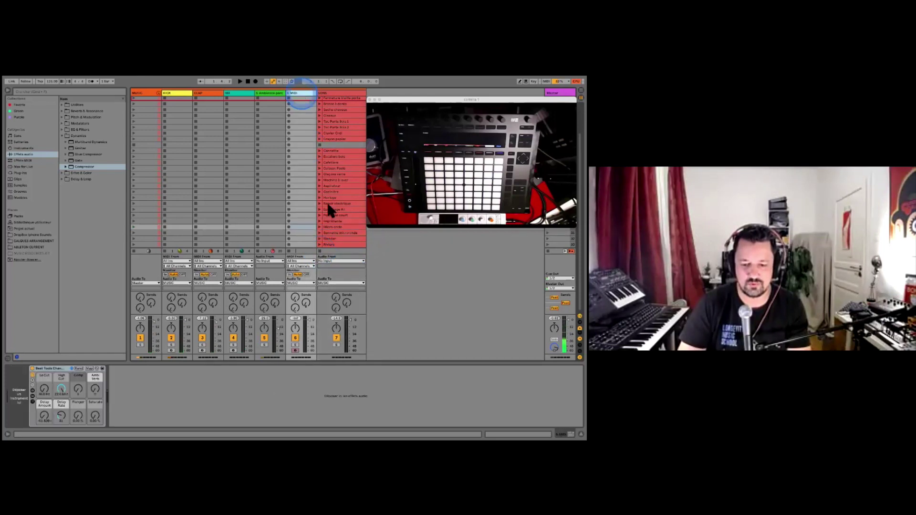
{"action": "left_click", "coordinate": [335, 233]}
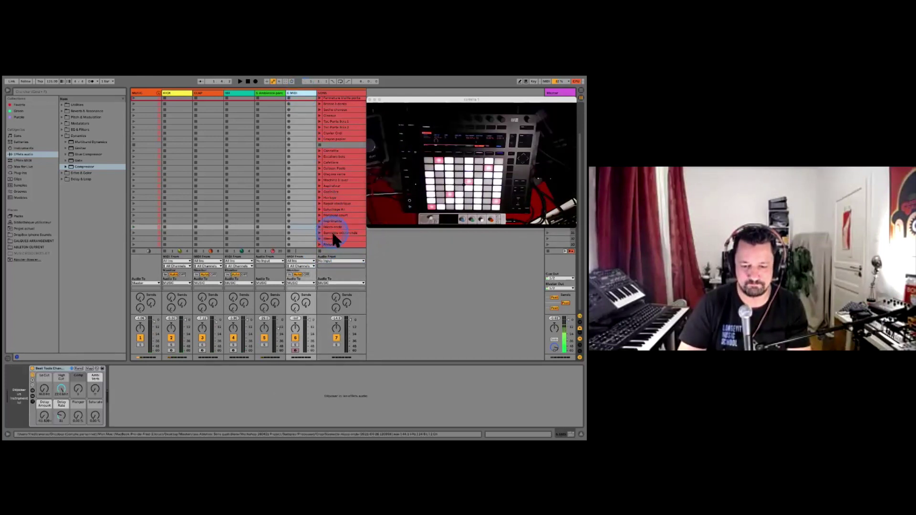
{"action": "left_click", "coordinate": [320, 231]}
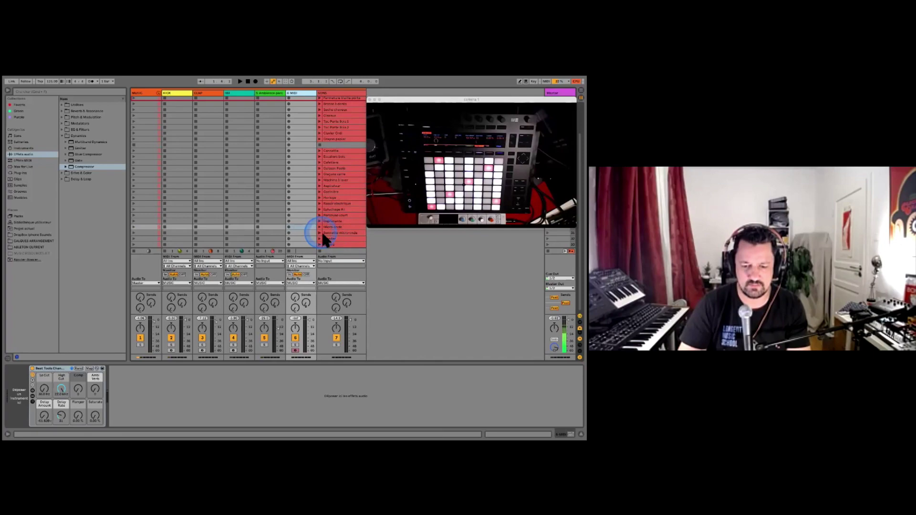
{"action": "left_click", "coordinate": [321, 230]}
{"action": "left_click", "coordinate": [329, 229]}
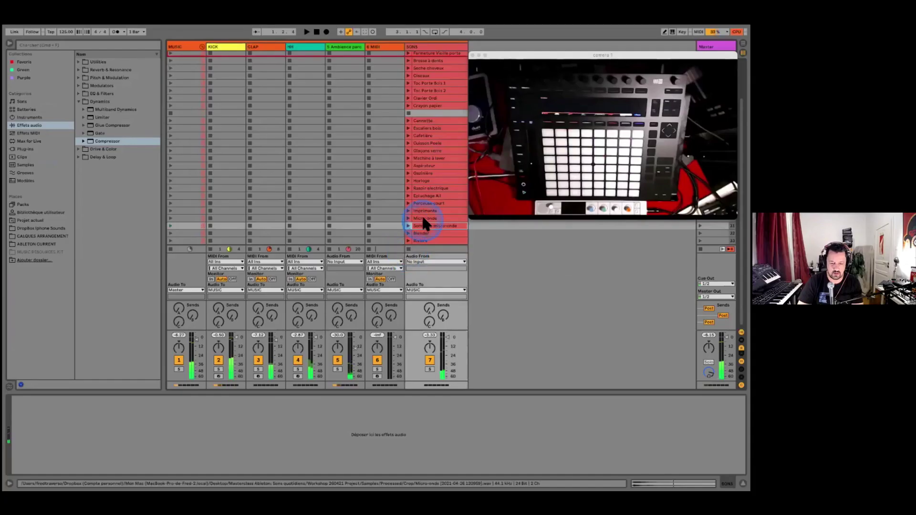
Load the Micro-onde clip's sample into a Simpler on its own MIDI track after SONS
{"action": "left_click_drag", "start_coordinate": [422, 217], "coordinate": [432, 192]}
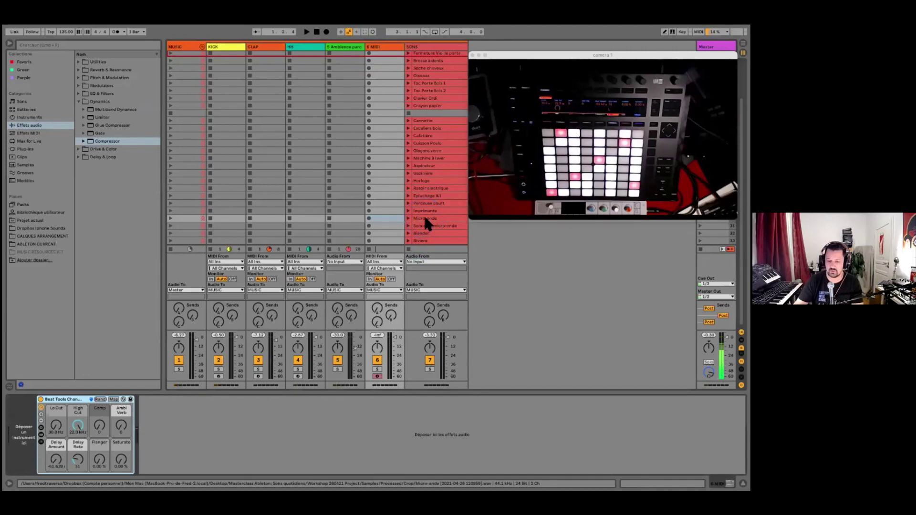
{"action": "double_click", "coordinate": [424, 214]}
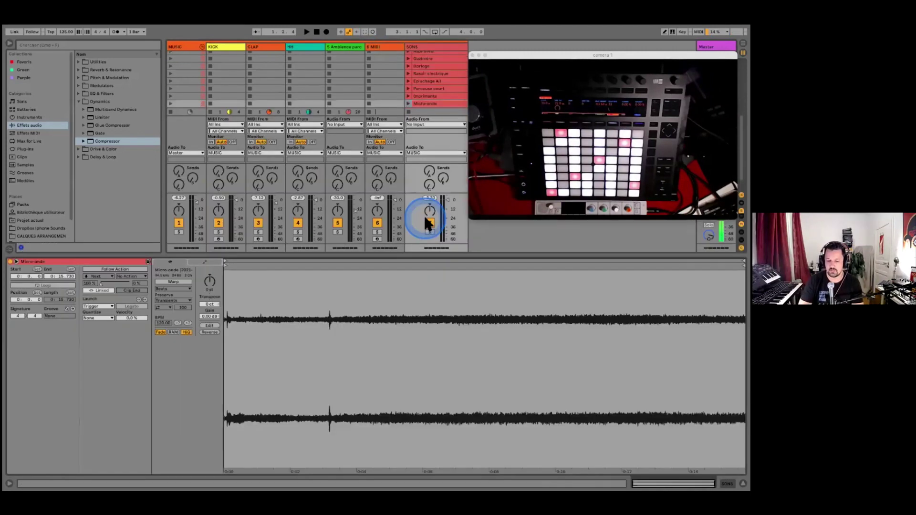
{"action": "left_click", "coordinate": [410, 261]}
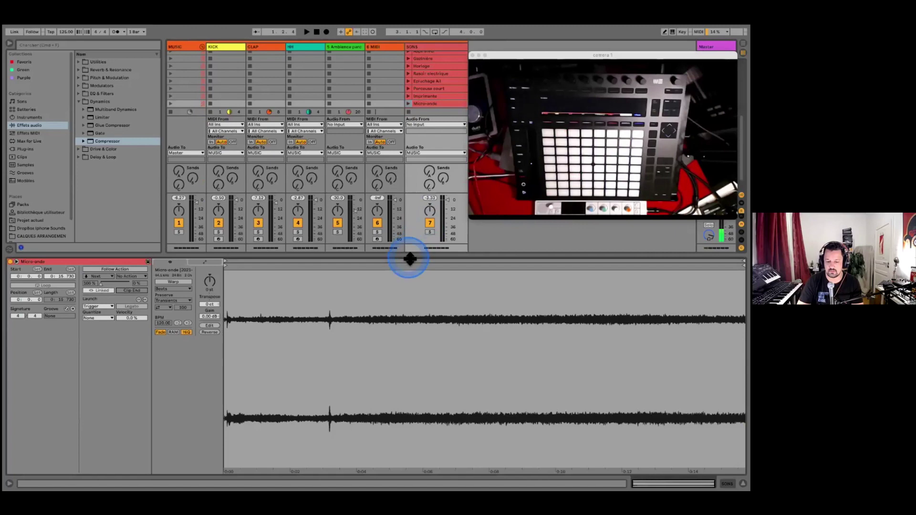
{"action": "left_click", "coordinate": [411, 264]}
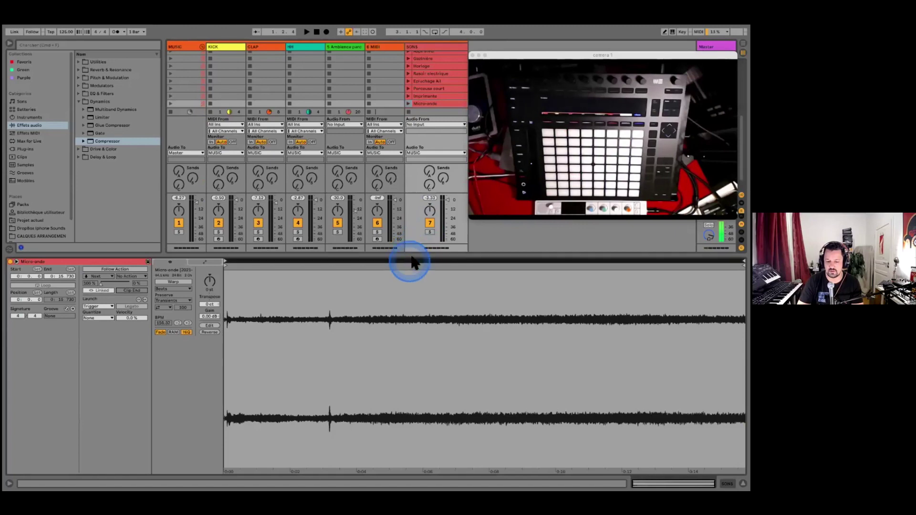
{"action": "left_click_drag", "start_coordinate": [412, 256], "coordinate": [421, 347]}
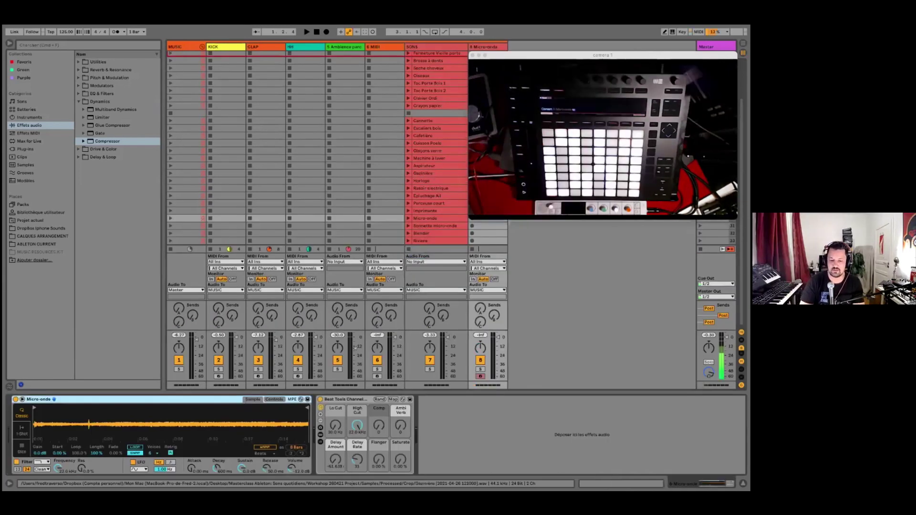
Shift the camera window aside and move the Micro-onde track in front of the SONS track
{"action": "left_click", "coordinate": [483, 50]}
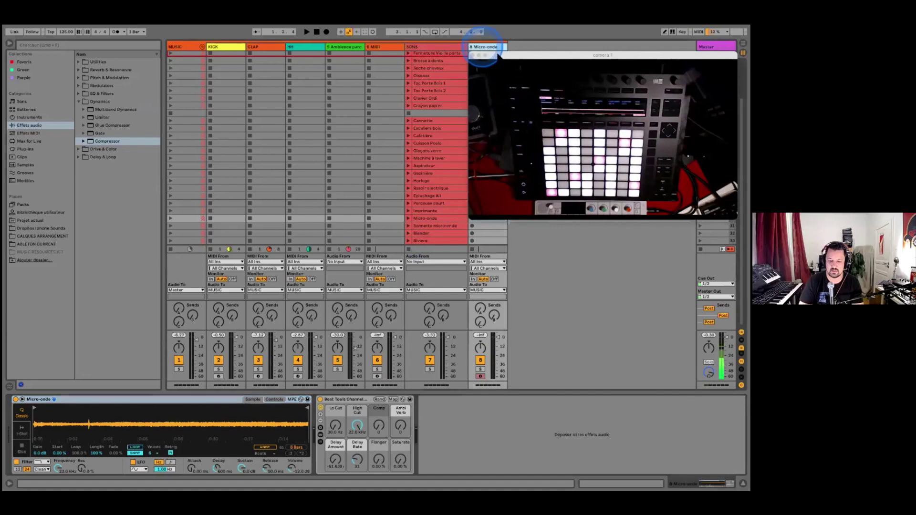
{"action": "left_click_drag", "start_coordinate": [485, 53], "coordinate": [514, 57]}
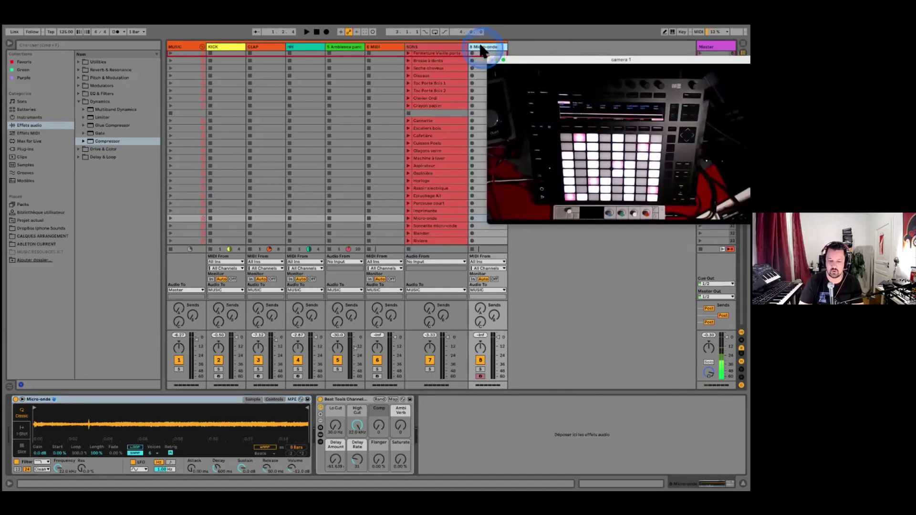
{"action": "left_click", "coordinate": [479, 49]}
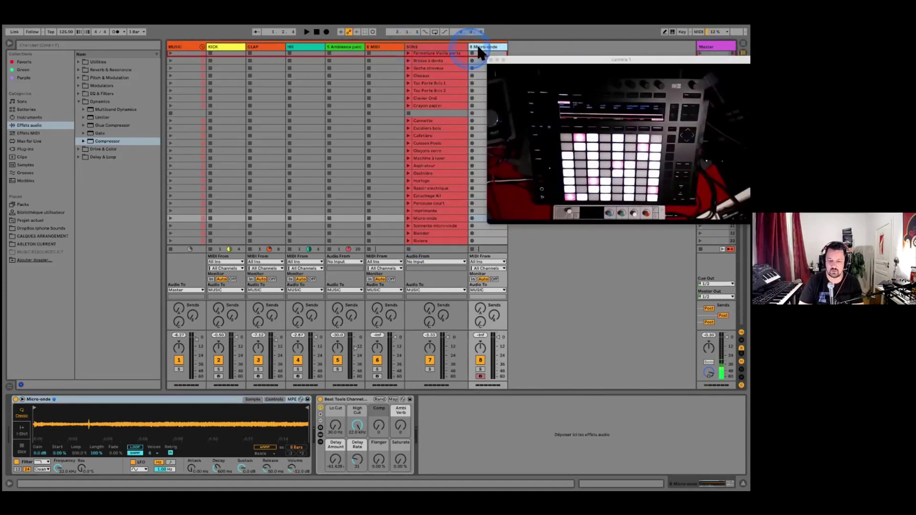
{"action": "left_click", "coordinate": [406, 50]}
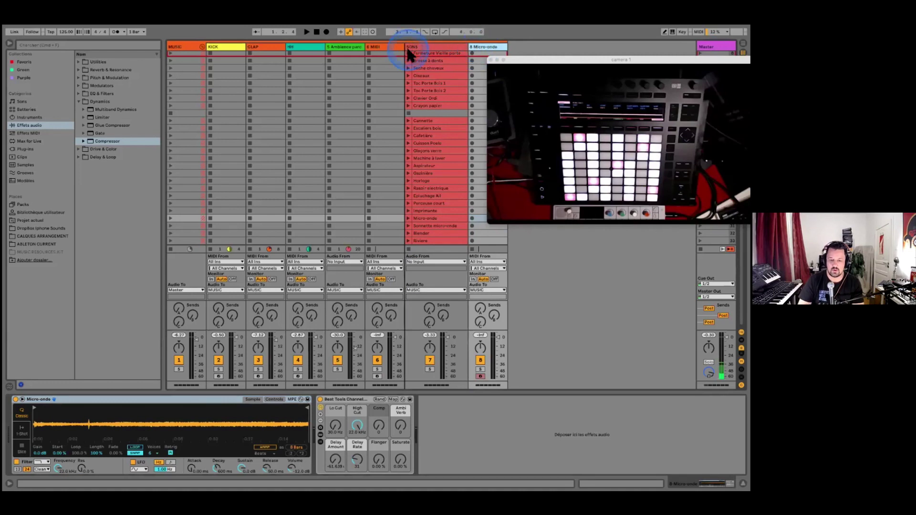
{"action": "left_click_drag", "start_coordinate": [407, 48], "coordinate": [407, 49]}
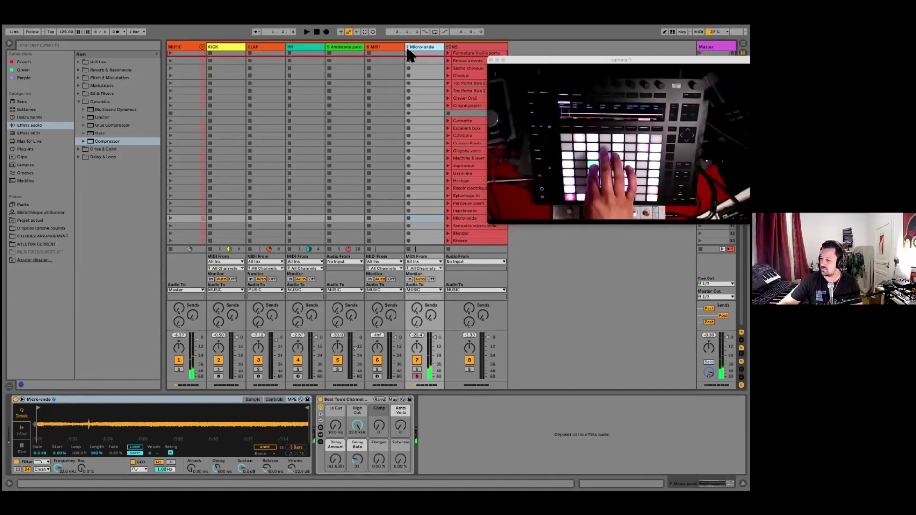
Normalize the volume of the Micro-onde sample in Simpler
{"action": "left_click", "coordinate": [411, 56]}
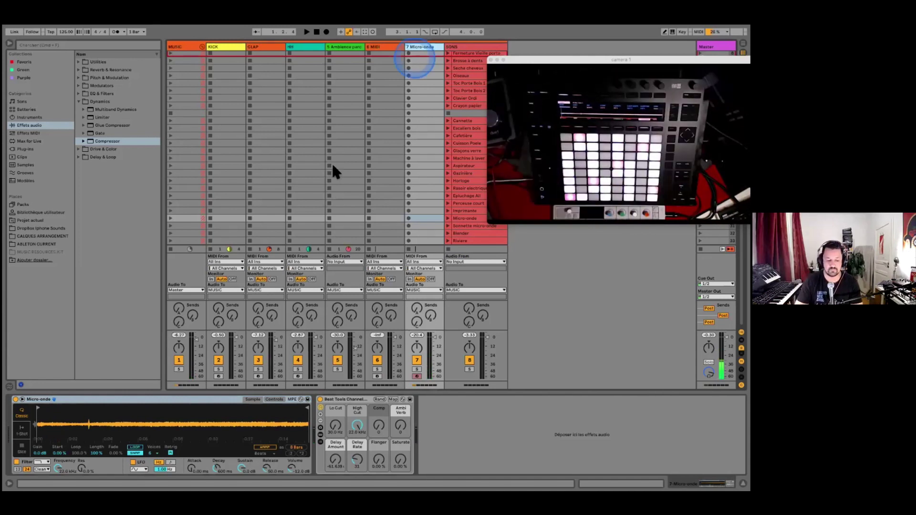
{"action": "right_click", "coordinate": [92, 420]}
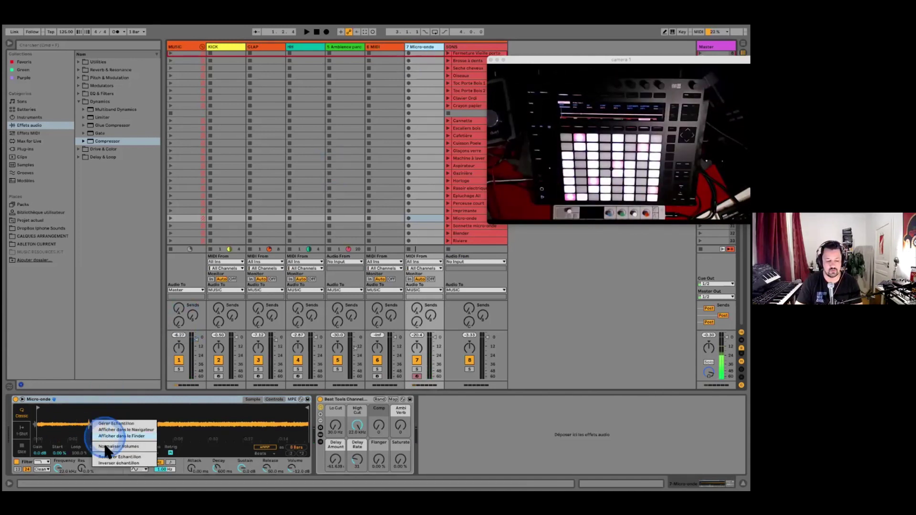
{"action": "left_click", "coordinate": [105, 447]}
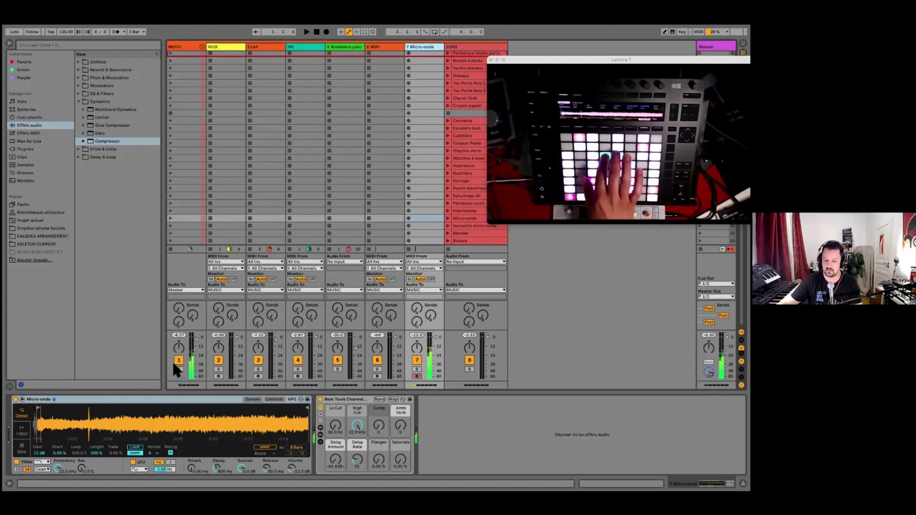
Play the beat and record a MIDI pattern into the Micro-onde track
{"action": "key", "text": "space"}
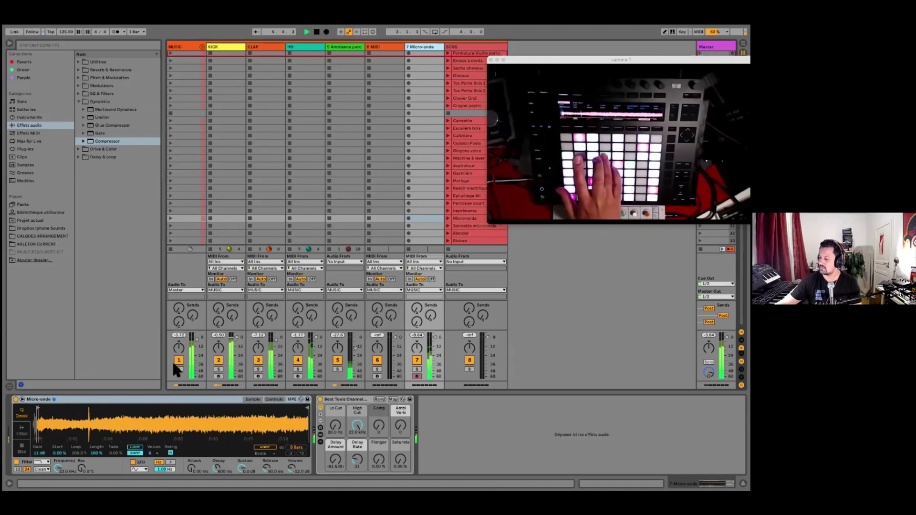
{"action": "key", "text": "space"}
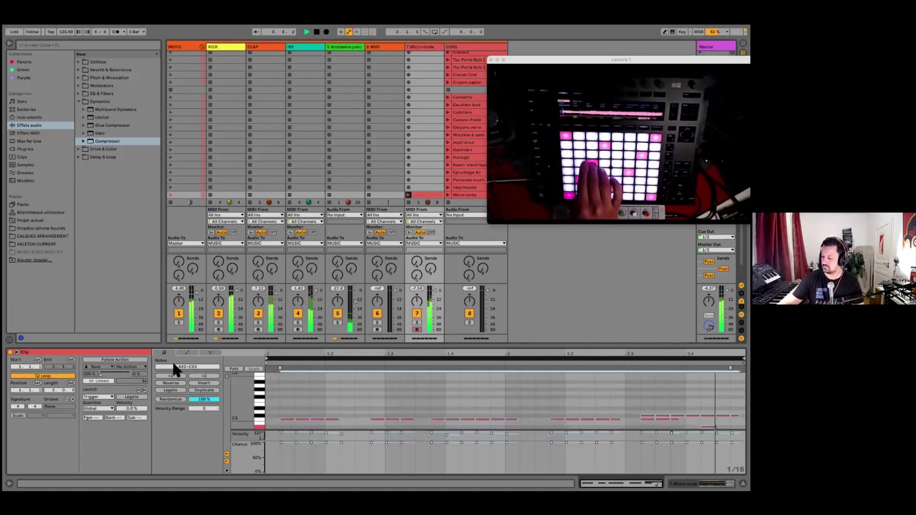
{"action": "key", "text": "space"}
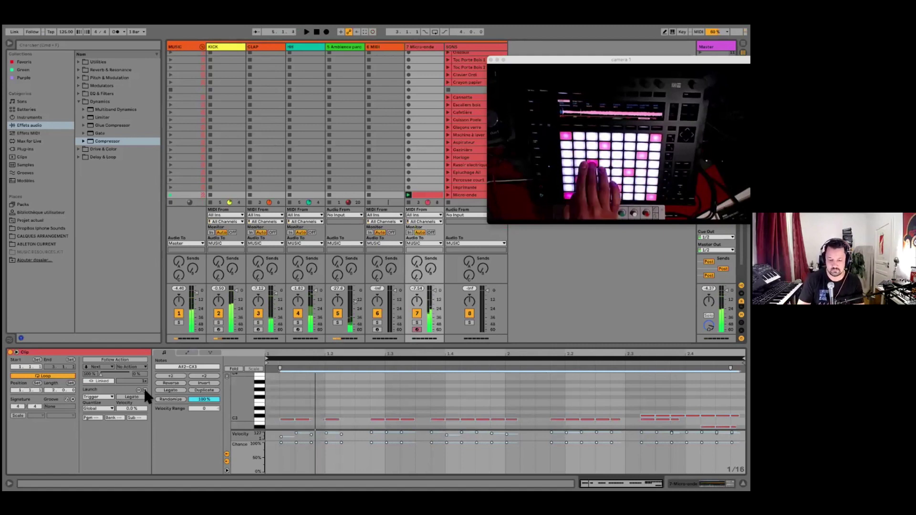
Cut the newly recorded clip out of the Micro-onde track and go back to the first scene
{"action": "left_click", "coordinate": [373, 358]}
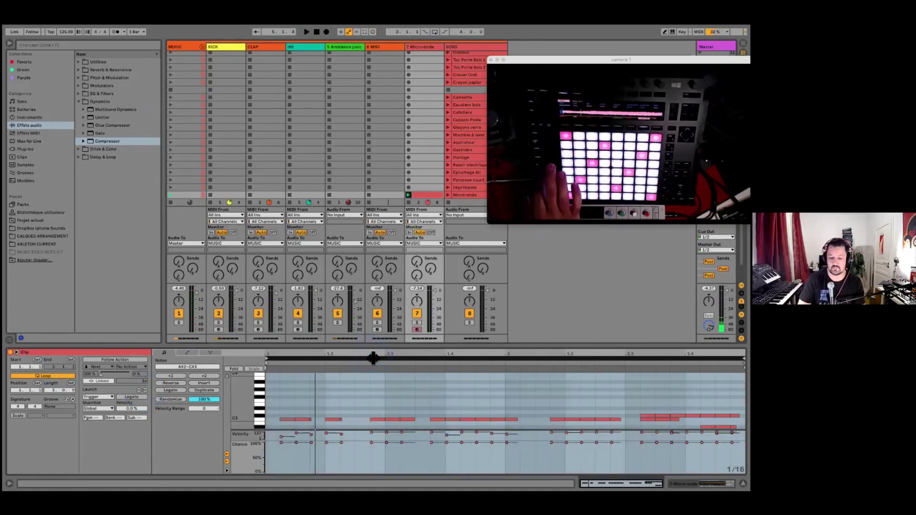
{"action": "left_click", "coordinate": [429, 194]}
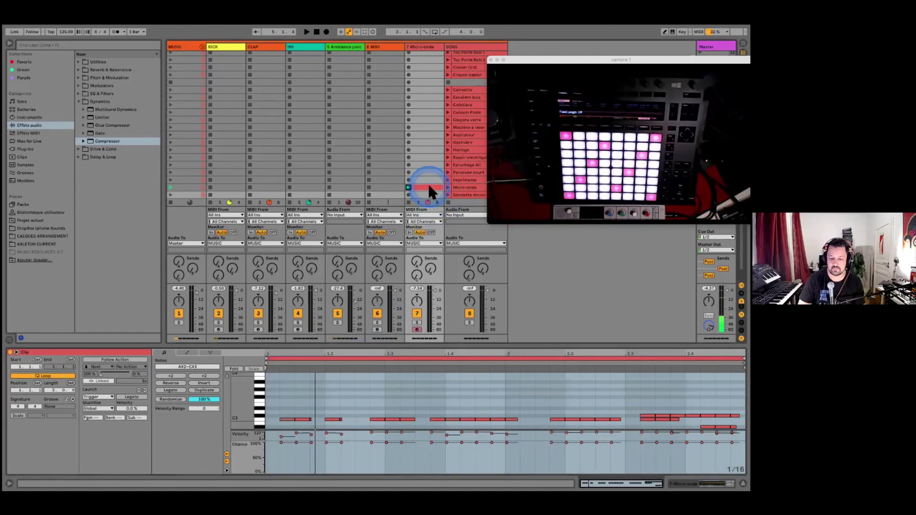
{"action": "key", "text": "super+x"}
{"action": "scroll", "coordinate": [428, 183], "scroll_direction": "up", "scroll_amount": 5}
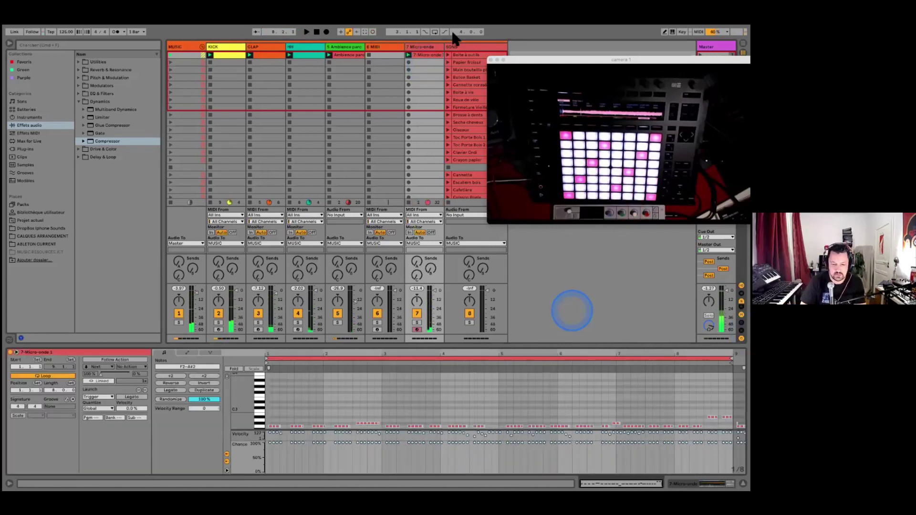
Play the first-scene clips with the 7-Micro-onde clip selected and solo the Micro-onde track
{"action": "left_click", "coordinate": [416, 53]}
{"action": "key", "text": "space"}
{"action": "left_click", "coordinate": [422, 236]}
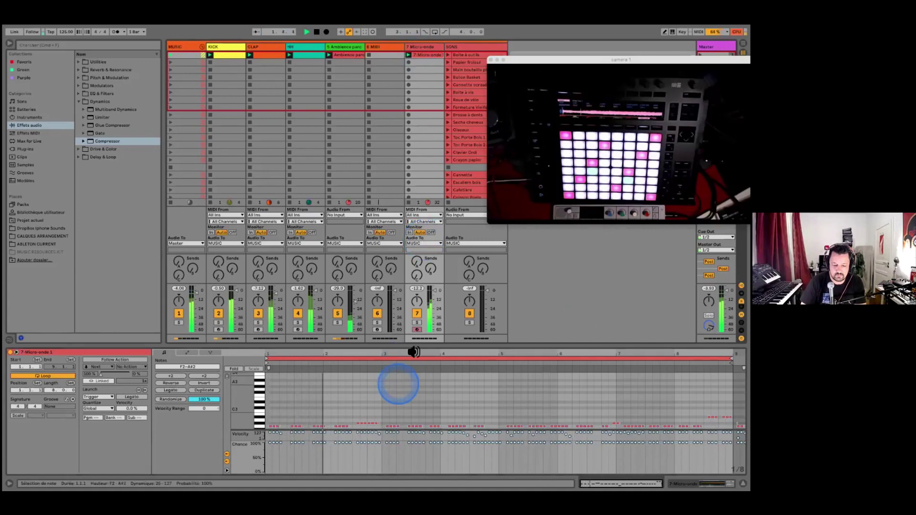
{"action": "left_click", "coordinate": [417, 323]}
Trim the start of the Micro-onde sample slightly and shape its amplitude envelope with longer release, lower sustain and about 7.38 s decay
{"action": "left_click", "coordinate": [425, 50]}
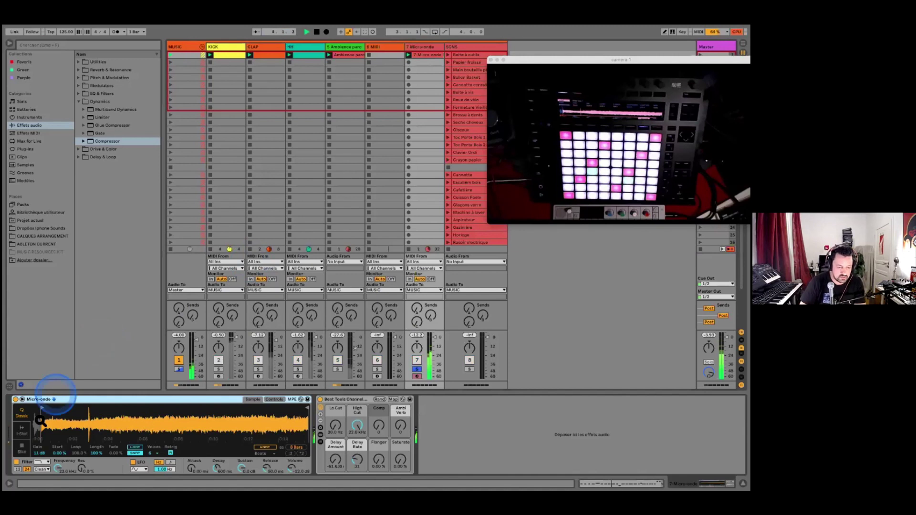
{"action": "mouse_move", "coordinate": [41, 419]}
{"action": "left_mouse_down"}
{"action": "mouse_move", "coordinate": [51, 411]}
{"action": "mouse_move", "coordinate": [43, 407]}
{"action": "left_mouse_up"}
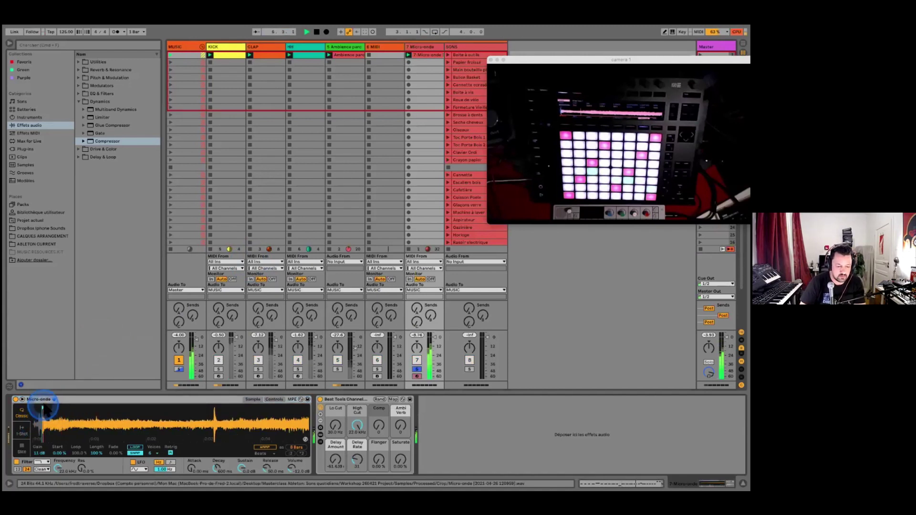
{"action": "left_click", "coordinate": [236, 462]}
{"action": "left_click", "coordinate": [265, 461]}
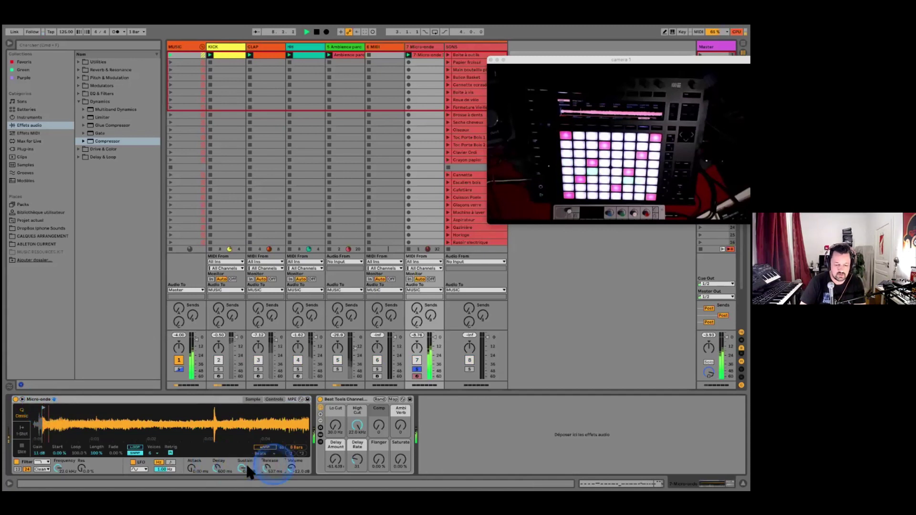
{"action": "left_click", "coordinate": [245, 462]}
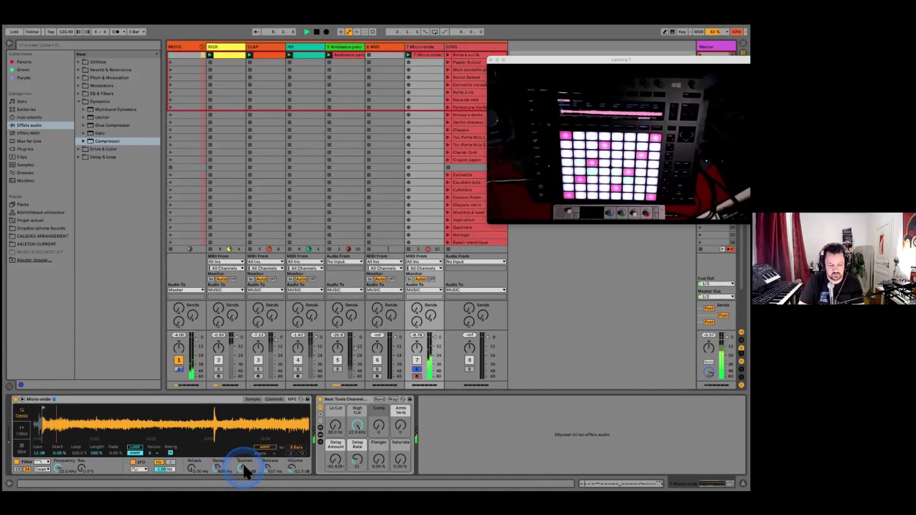
{"action": "mouse_move", "coordinate": [243, 463]}
{"action": "left_mouse_down"}
{"action": "mouse_move", "coordinate": [266, 468]}
{"action": "mouse_move", "coordinate": [236, 463]}
{"action": "left_mouse_up"}
{"action": "left_click", "coordinate": [217, 466]}
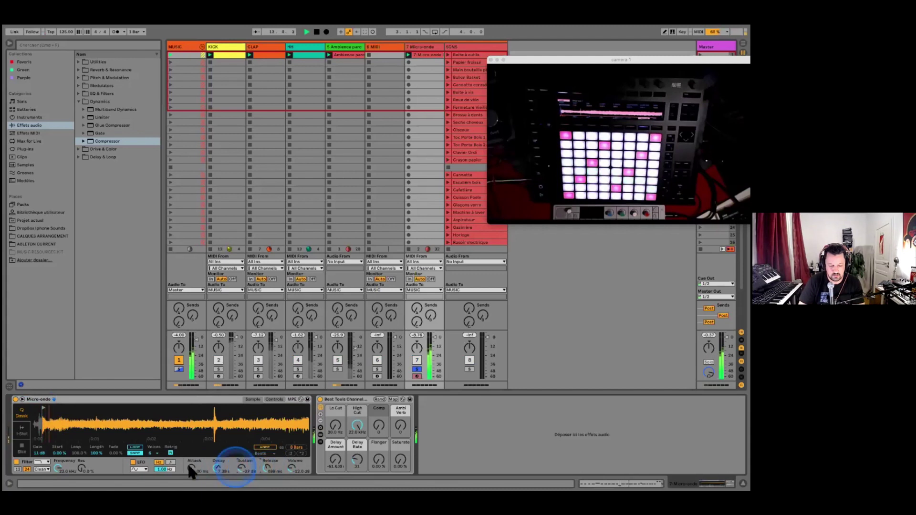
Set the Simpler filter circuit to MS2 and its drive to about 7.62 dB
{"action": "left_click", "coordinate": [43, 470]}
{"action": "left_click", "coordinate": [43, 469]}
{"action": "left_click", "coordinate": [43, 469]}
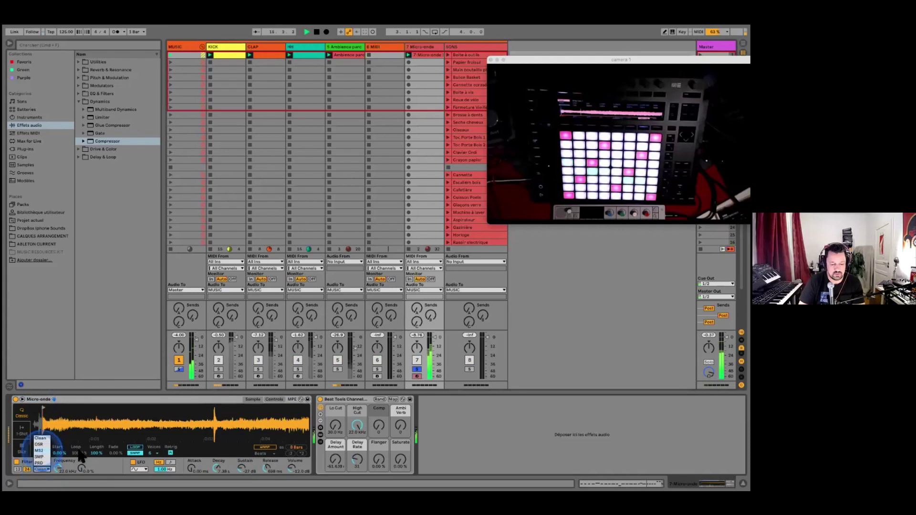
{"action": "left_click", "coordinate": [38, 451]}
{"action": "left_click_drag", "start_coordinate": [103, 467], "coordinate": [103, 456]}
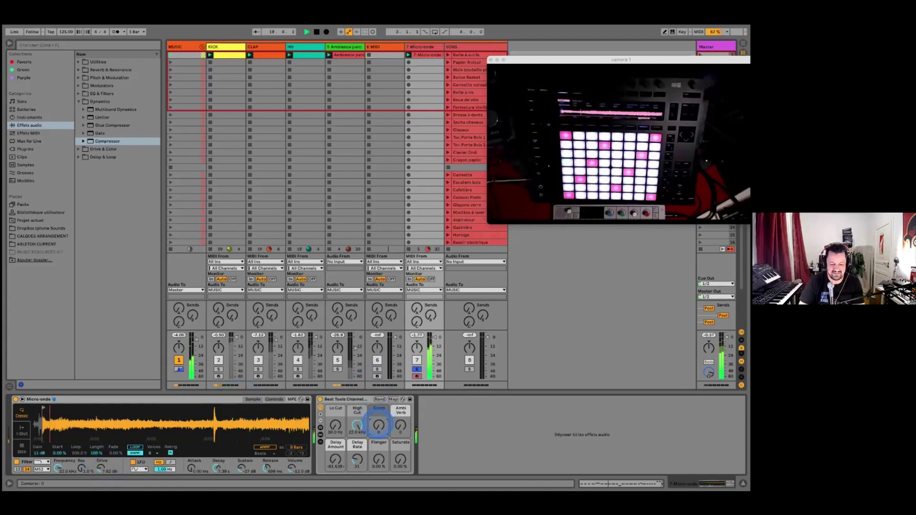
Raise Comp, set Flanger to 30.7 % and Saturate to 22.8 % in the Beat Tools Channel rack, and unsolo the Micro-onde track
{"action": "left_click_drag", "start_coordinate": [378, 425], "coordinate": [379, 419]}
{"action": "left_click", "coordinate": [380, 460]}
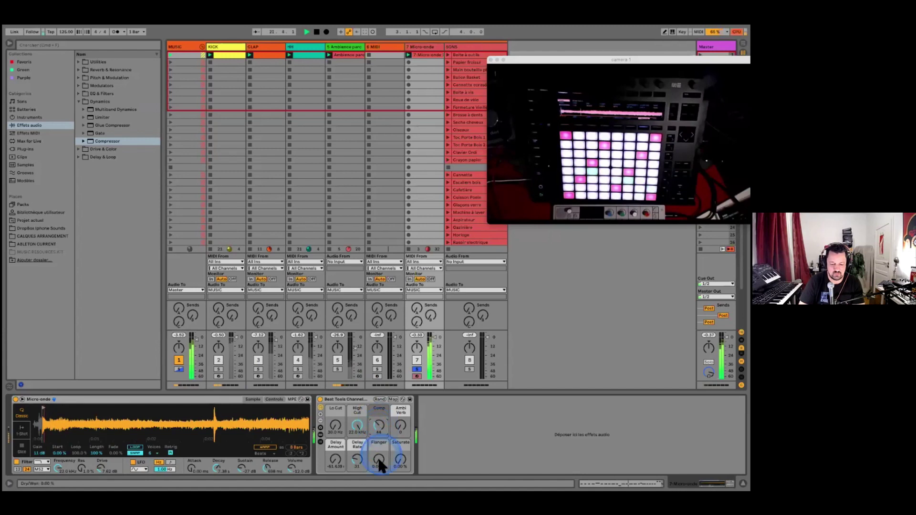
{"action": "left_click_drag", "start_coordinate": [379, 460], "coordinate": [402, 445]}
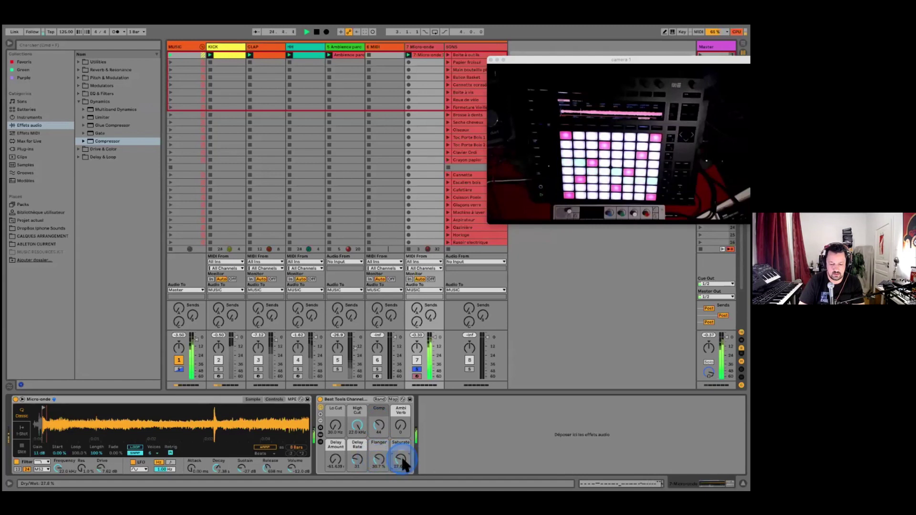
{"action": "left_click", "coordinate": [416, 369]}
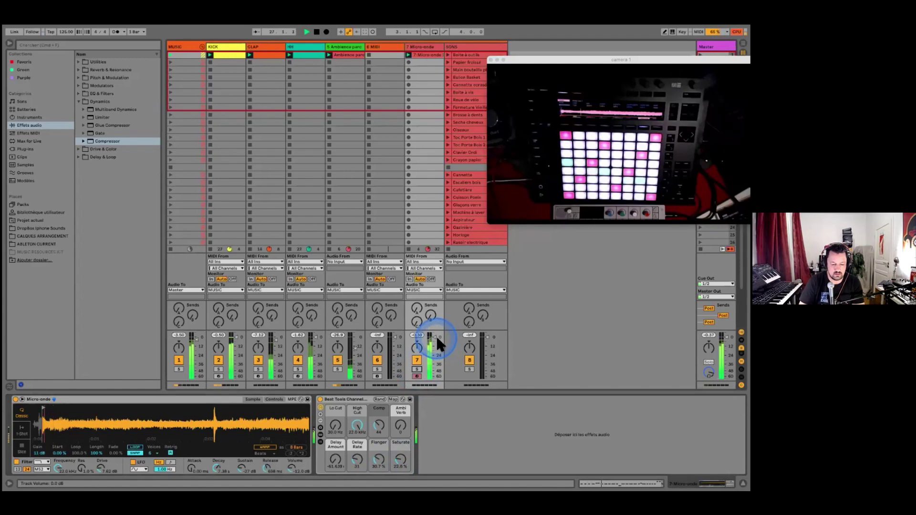
Limit the Micro-onde Simpler to 1 voice and replay the set to hear it monophonic
{"action": "left_click", "coordinate": [152, 453]}
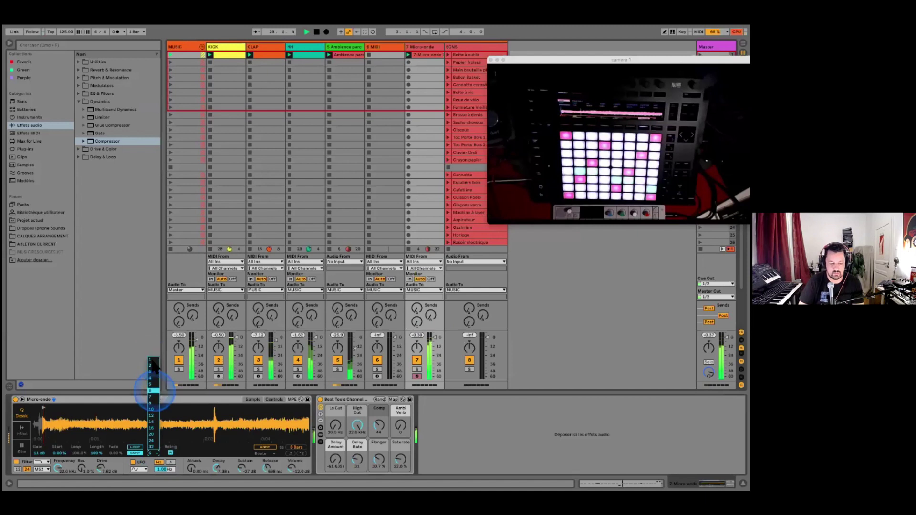
{"action": "left_click", "coordinate": [150, 359]}
{"action": "left_click", "coordinate": [163, 398]}
{"action": "key", "text": "space"}
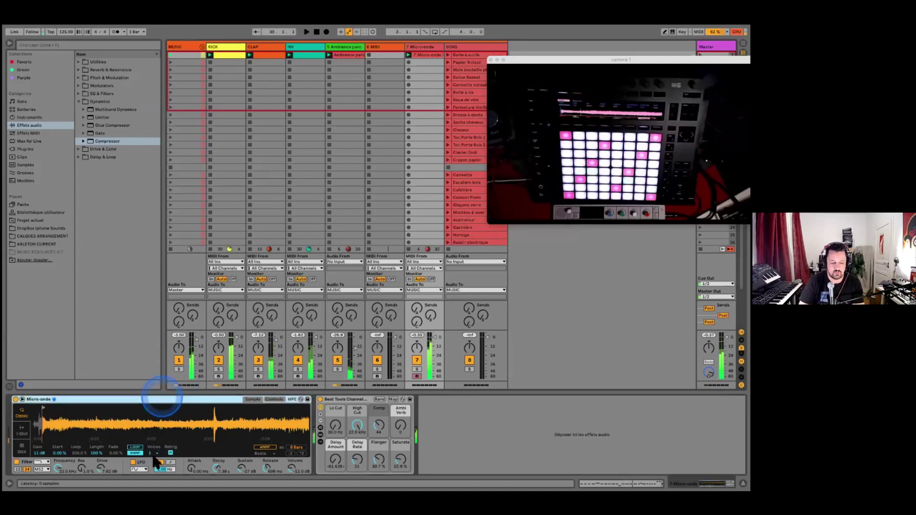
{"action": "left_click", "coordinate": [155, 451]}
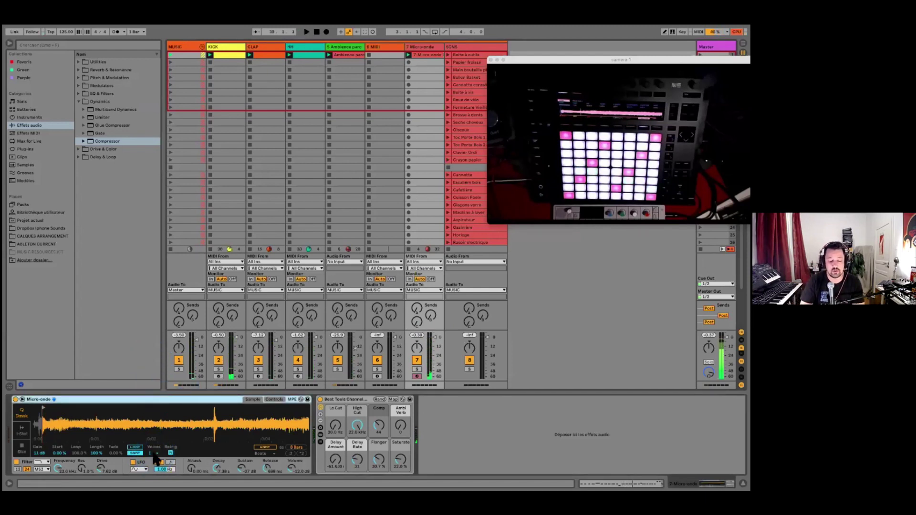
{"action": "left_click", "coordinate": [153, 456]}
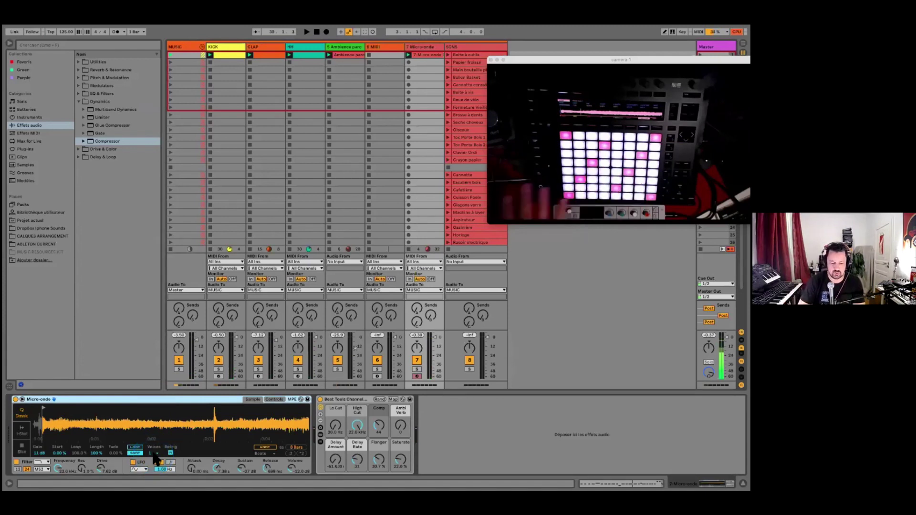
{"action": "left_click", "coordinate": [120, 459]}
{"action": "left_click", "coordinate": [150, 454]}
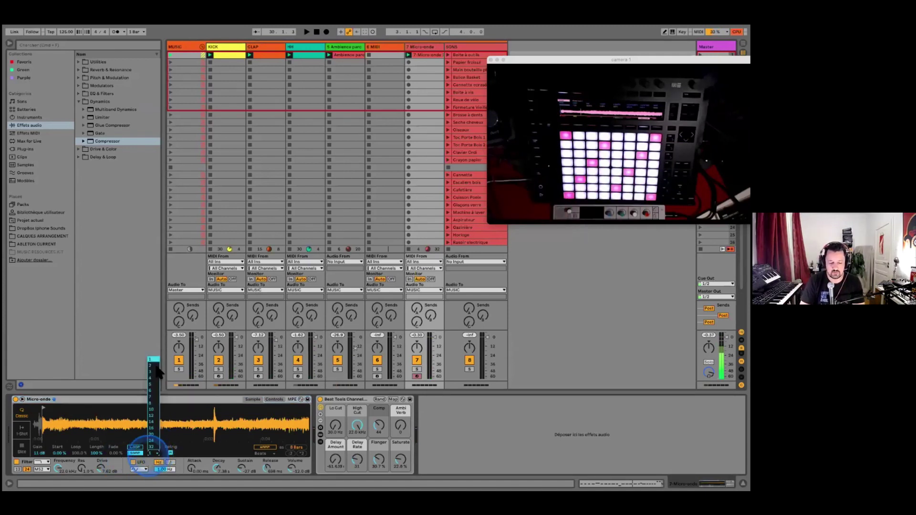
{"action": "left_click", "coordinate": [150, 359]}
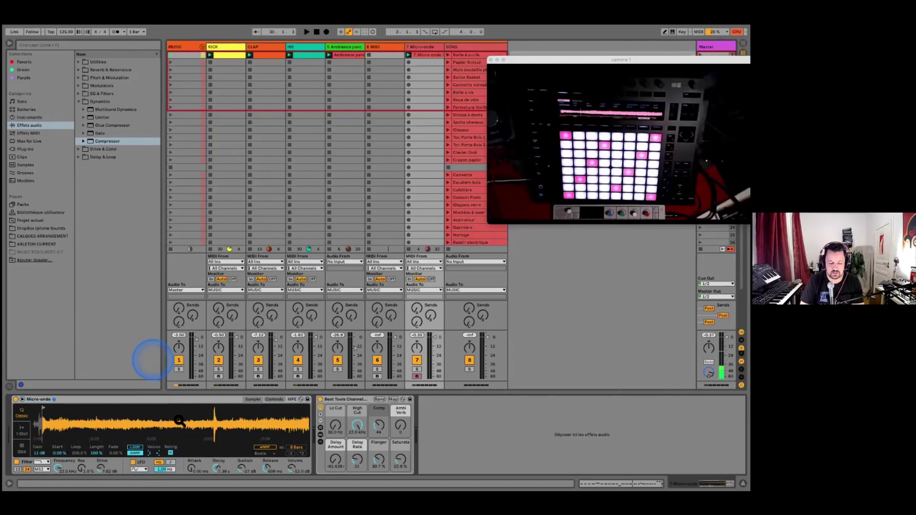
{"action": "left_click", "coordinate": [178, 420]}
{"action": "key", "text": "space"}
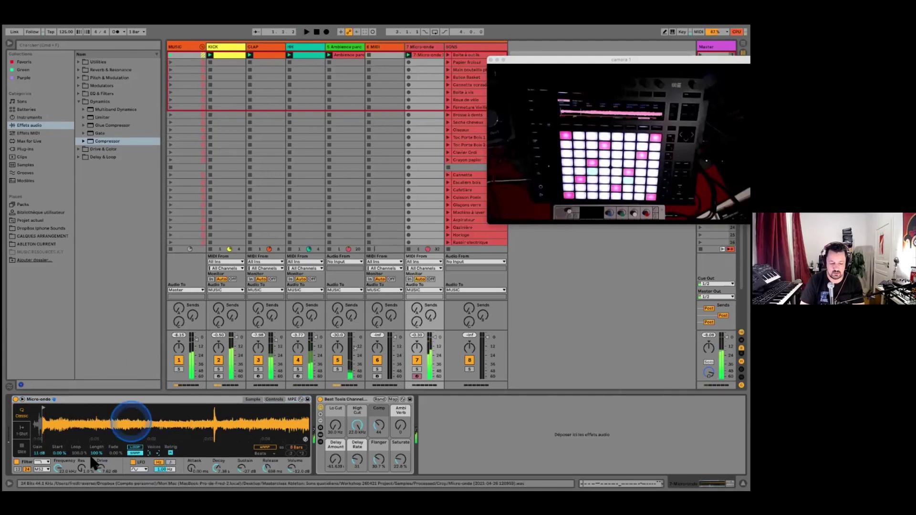
Expand the Simpler display, lower the filter cutoff with added resonance, and show the filter envelope
{"action": "left_click", "coordinate": [101, 467]}
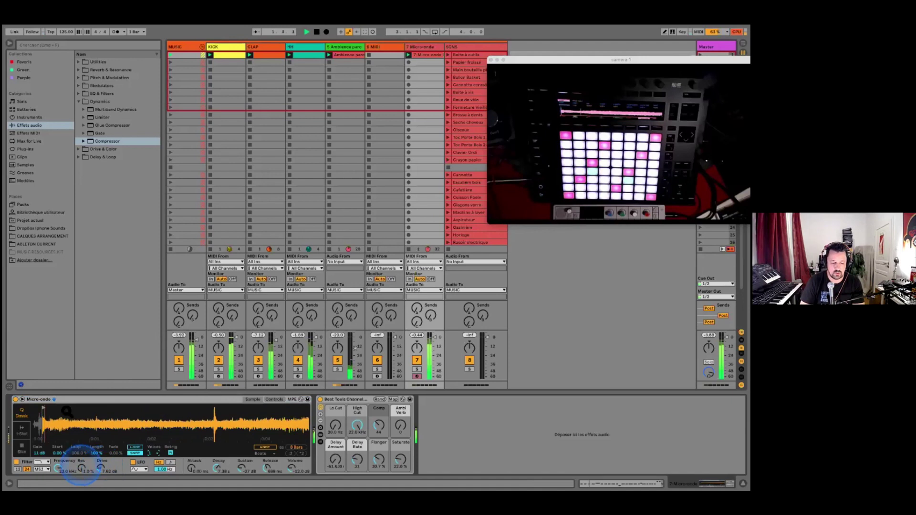
{"action": "left_click", "coordinate": [89, 411]}
{"action": "left_click", "coordinate": [23, 401]}
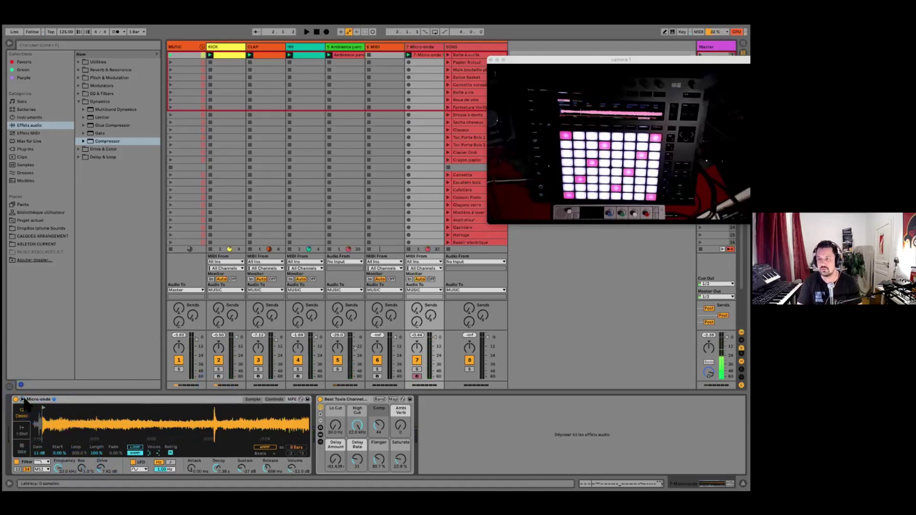
{"action": "left_click", "coordinate": [23, 404]}
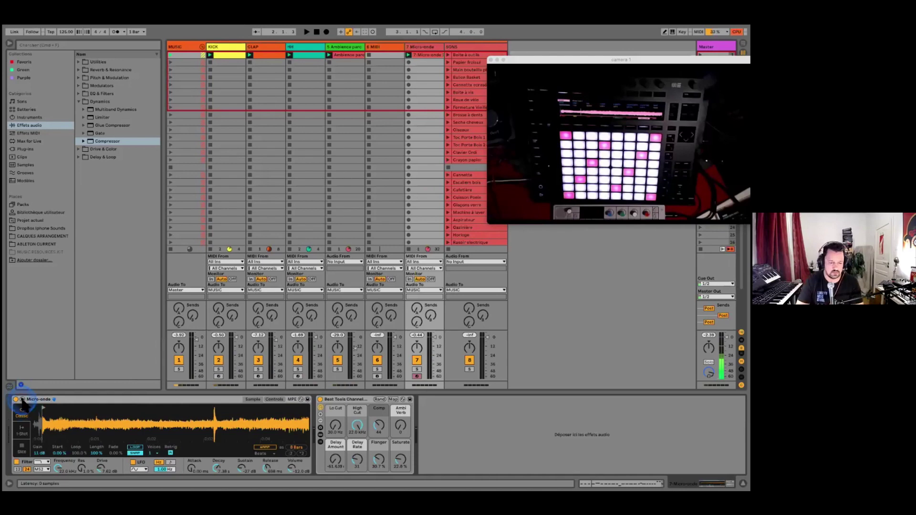
{"action": "left_click", "coordinate": [22, 400]}
{"action": "left_click_drag", "start_coordinate": [115, 440], "coordinate": [91, 438]}
{"action": "left_click", "coordinate": [46, 455]}
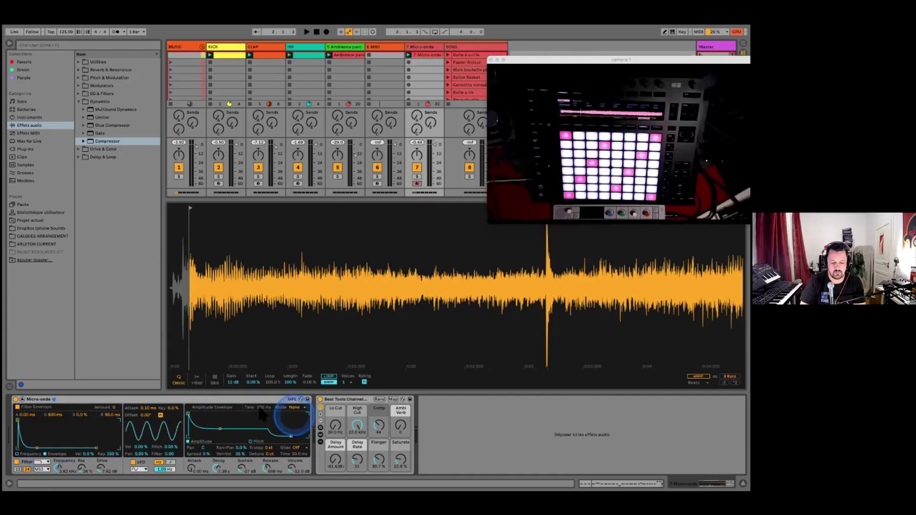
Enable the Simpler pitch envelope and, during playback, set its amount to +13 st and decay to 67.5 ms
{"action": "left_click", "coordinate": [250, 442]}
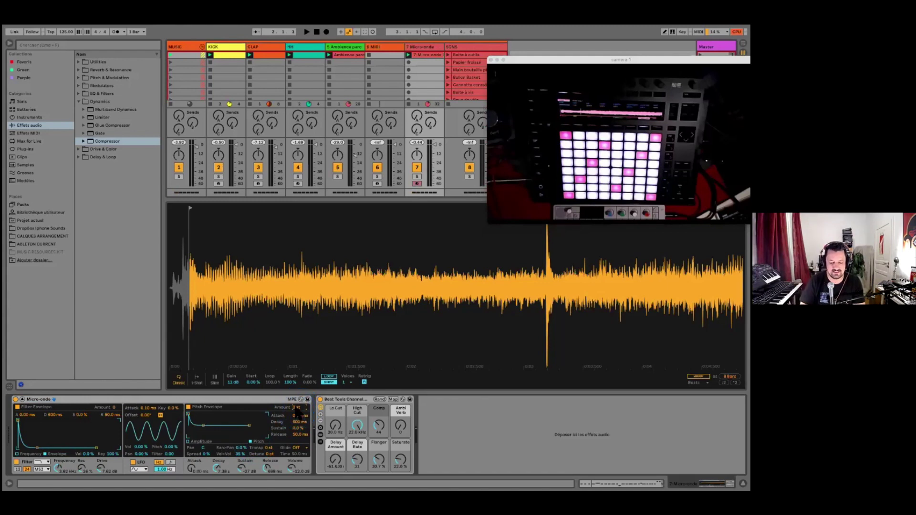
{"action": "key", "text": "space"}
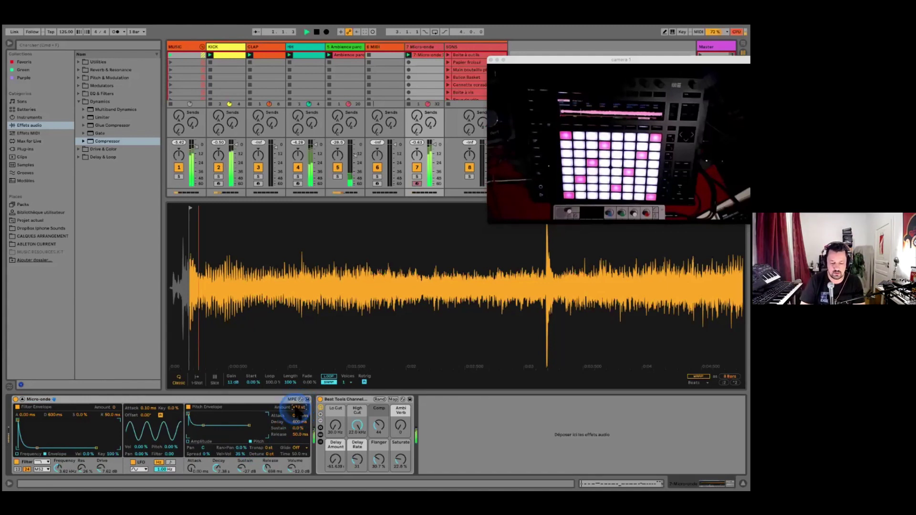
{"action": "mouse_move", "coordinate": [295, 409]}
{"action": "left_mouse_down"}
{"action": "mouse_move", "coordinate": [291, 401]}
{"action": "mouse_move", "coordinate": [297, 425]}
{"action": "left_mouse_up"}
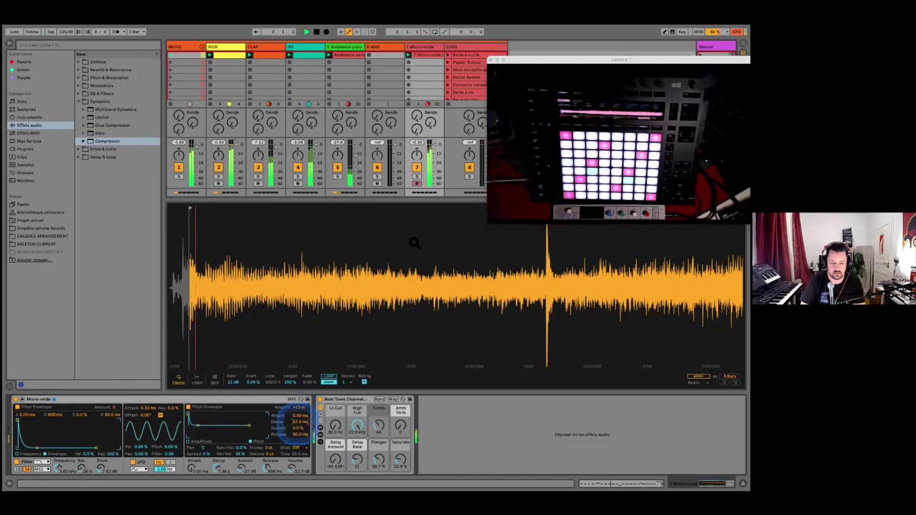
Solo the Micro-onde track, raise the pitch envelope amount to +25 st and reduce Flanger to 9.45 %
{"action": "left_click", "coordinate": [417, 177]}
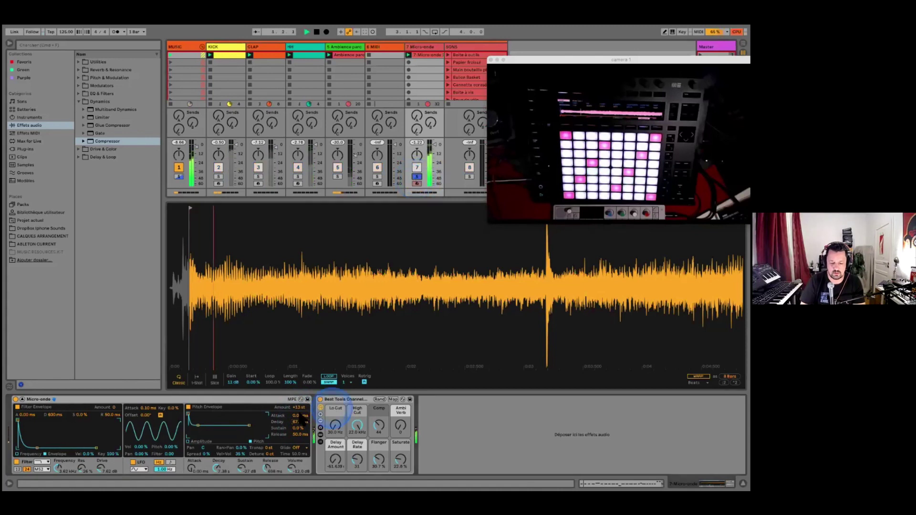
{"action": "mouse_move", "coordinate": [300, 408]}
{"action": "left_mouse_down"}
{"action": "mouse_move", "coordinate": [300, 398]}
{"action": "mouse_move", "coordinate": [301, 417]}
{"action": "left_mouse_up"}
{"action": "left_click_drag", "start_coordinate": [379, 459], "coordinate": [379, 470]}
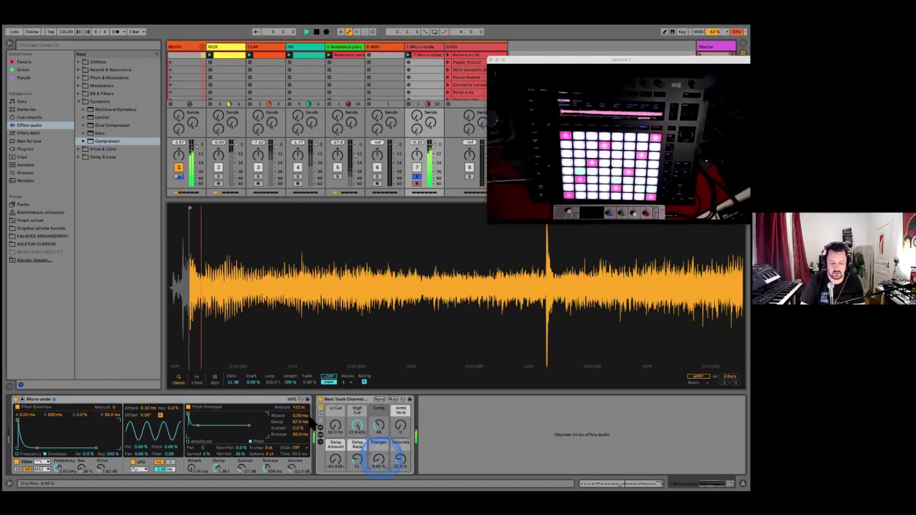
Lower the pitch envelope amount and compare the Micro-onde sound with the pitch envelope off and on
{"action": "left_click_drag", "start_coordinate": [299, 408], "coordinate": [299, 415]}
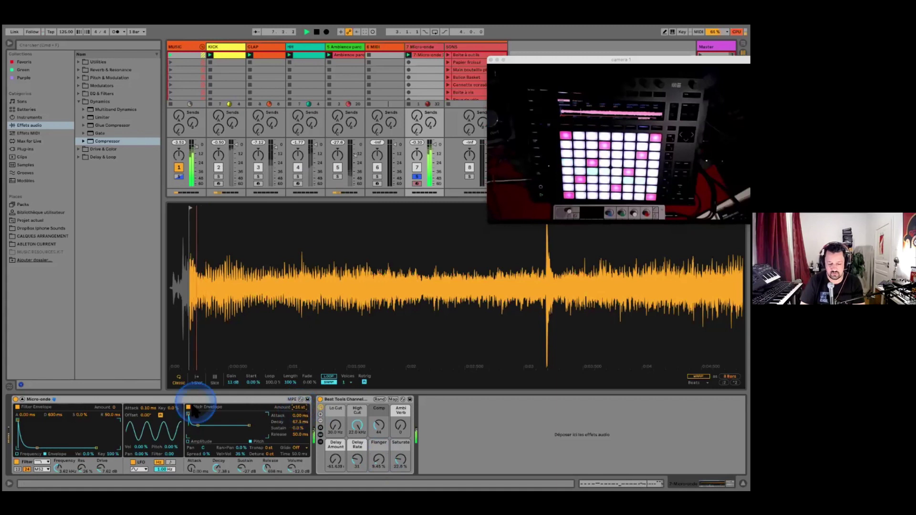
{"action": "left_click", "coordinate": [189, 408]}
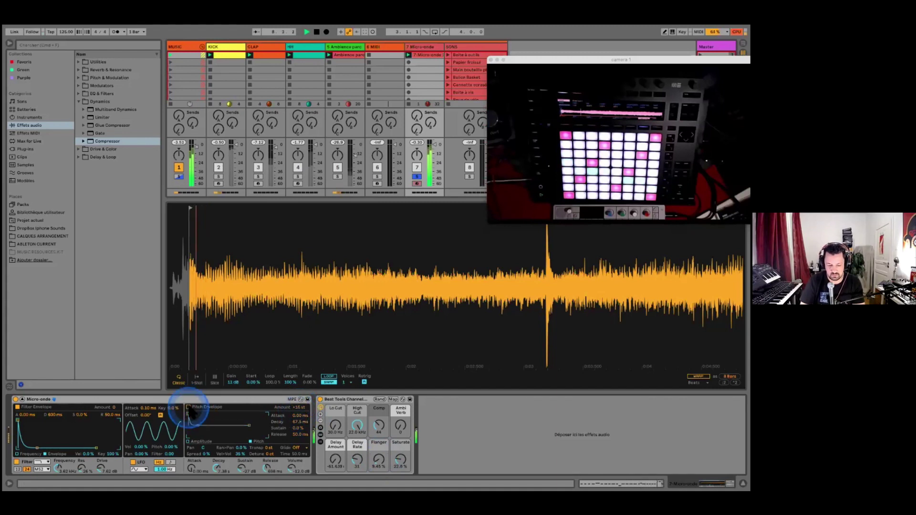
{"action": "left_click", "coordinate": [189, 408]}
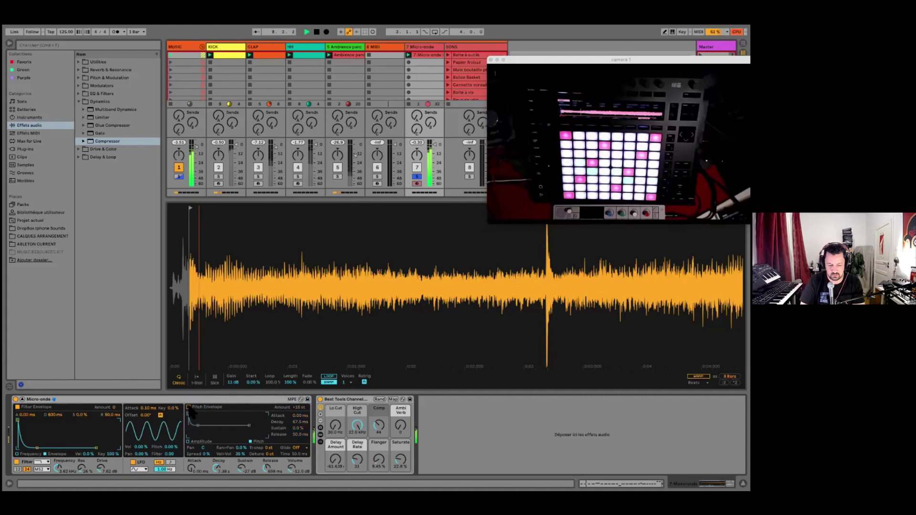
{"action": "left_click", "coordinate": [189, 408]}
{"action": "left_click", "coordinate": [295, 412]}
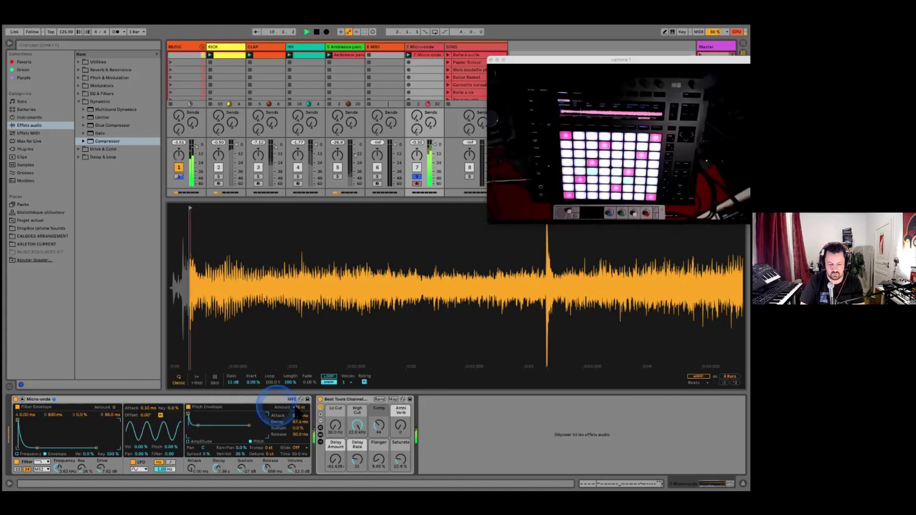
Set the Micro-onde Simpler's pitch envelope amount to +18 st and raise the channel rack's Saturate macro to about 26 %
{"action": "left_click_drag", "start_coordinate": [300, 407], "coordinate": [299, 403]}
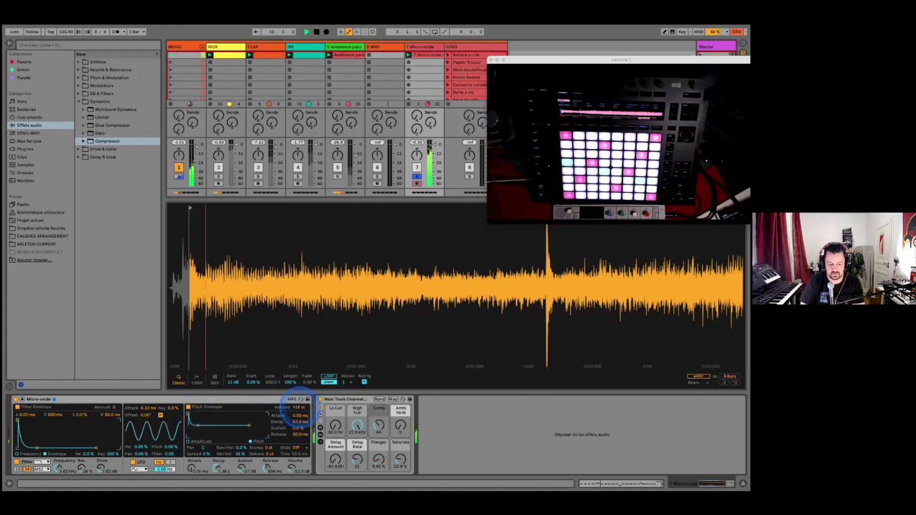
{"action": "left_click", "coordinate": [379, 432]}
{"action": "left_click", "coordinate": [399, 459]}
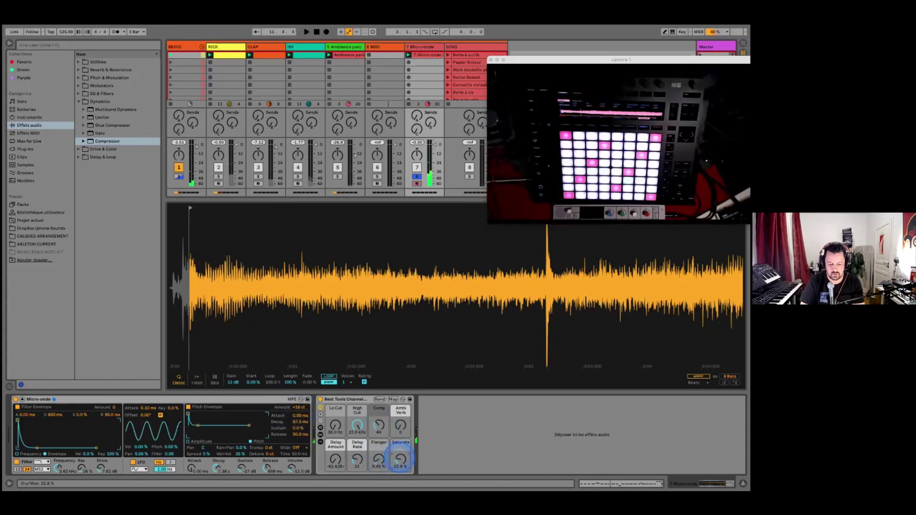
{"action": "left_click_drag", "start_coordinate": [400, 459], "coordinate": [400, 454]}
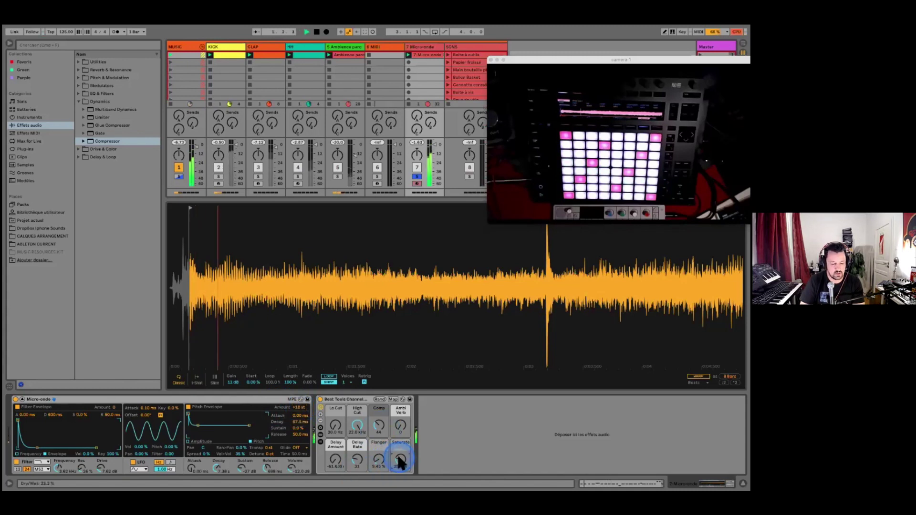
Set Simpler's filter envelope amount to 6 and lower the filter frequency to about 3 kHz, checking it in playback
{"action": "left_click", "coordinate": [113, 408]}
{"action": "left_click_drag", "start_coordinate": [114, 408], "coordinate": [113, 405]}
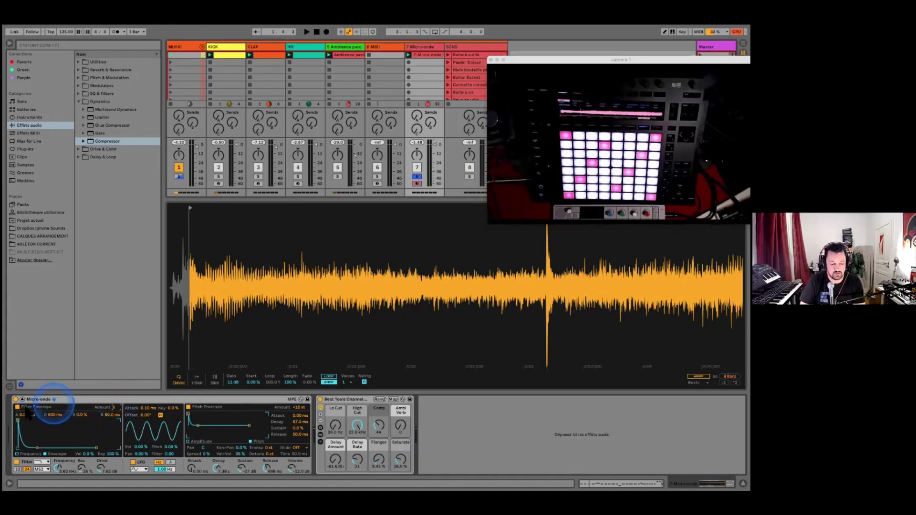
{"action": "left_click", "coordinate": [18, 453]}
{"action": "mouse_move", "coordinate": [90, 439]}
{"action": "left_mouse_down"}
{"action": "mouse_move", "coordinate": [77, 431]}
{"action": "mouse_move", "coordinate": [100, 437]}
{"action": "mouse_move", "coordinate": [88, 439]}
{"action": "left_mouse_up"}
{"action": "key", "text": "space"}
{"action": "key", "text": "space"}
{"action": "left_click", "coordinate": [45, 454]}
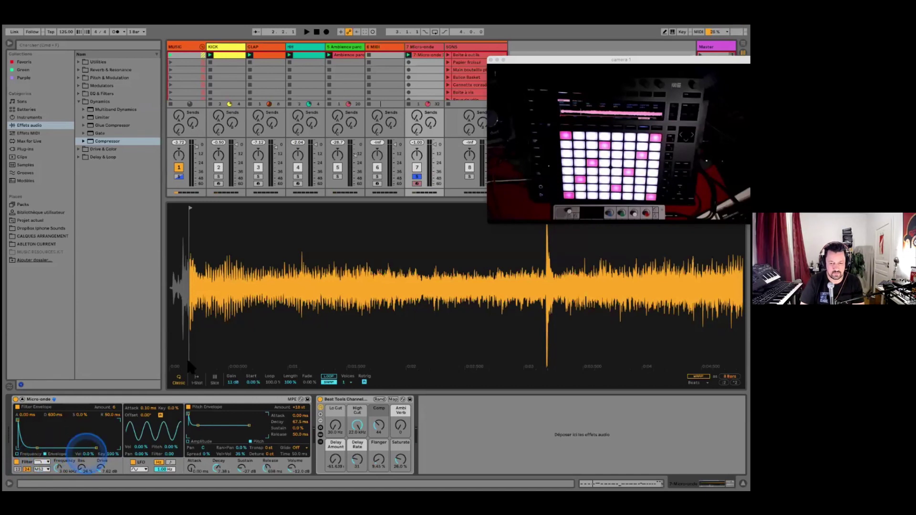
Open the Micro-onde MIDI clip's notes and enlarge the velocity lane
{"action": "double_click", "coordinate": [422, 53]}
{"action": "left_click_drag", "start_coordinate": [370, 317], "coordinate": [373, 265]}
{"action": "left_click", "coordinate": [319, 431]}
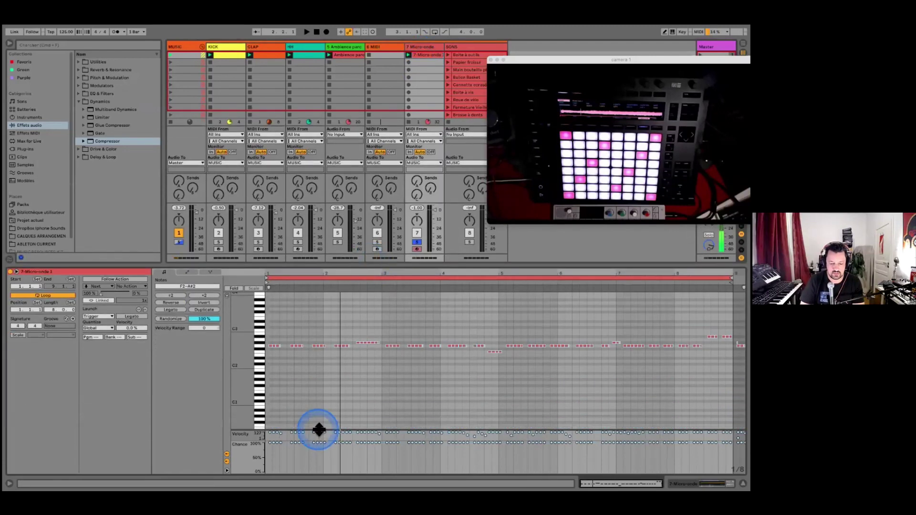
{"action": "left_click_drag", "start_coordinate": [319, 431], "coordinate": [328, 361]}
{"action": "left_click", "coordinate": [189, 314]}
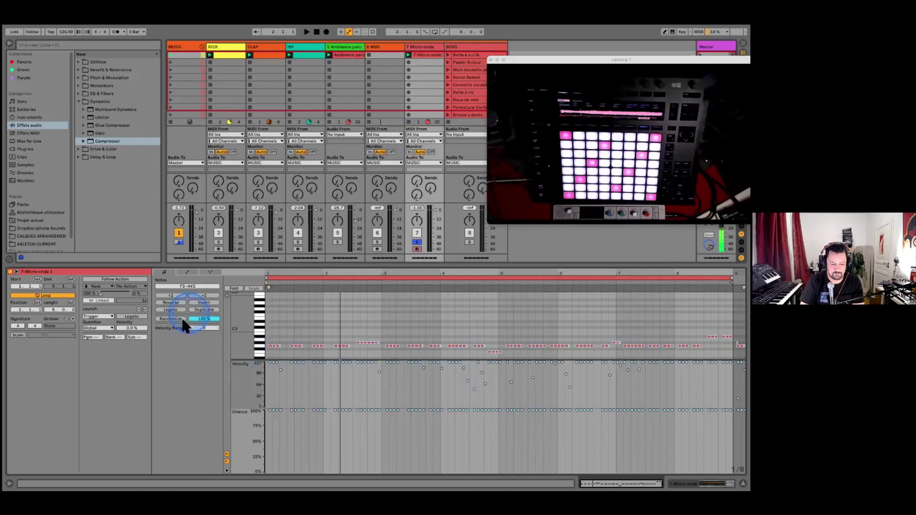
Select all notes in the Micro-onde clip and set their velocity range to -30
{"action": "left_click", "coordinate": [276, 322]}
{"action": "left_click", "coordinate": [262, 344]}
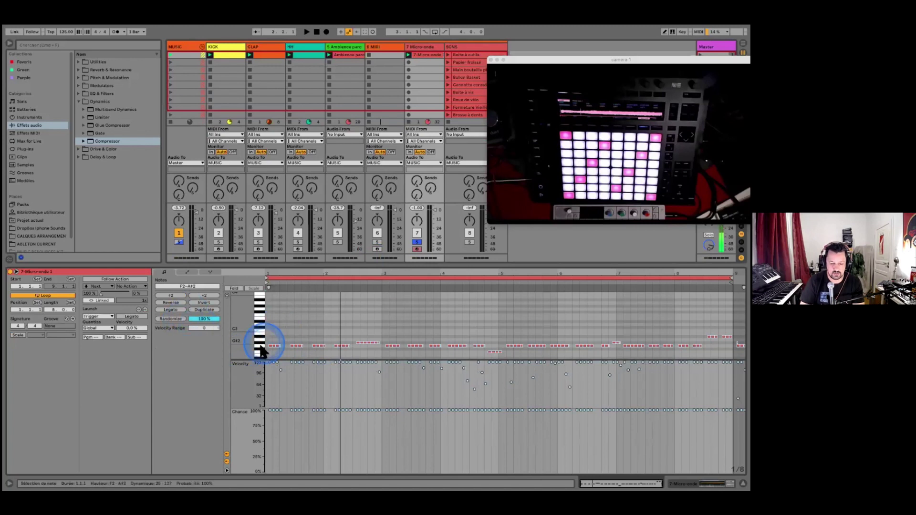
{"action": "left_click", "coordinate": [279, 325]}
{"action": "key", "text": "super+a"}
{"action": "left_click_drag", "start_coordinate": [202, 328], "coordinate": [202, 333]}
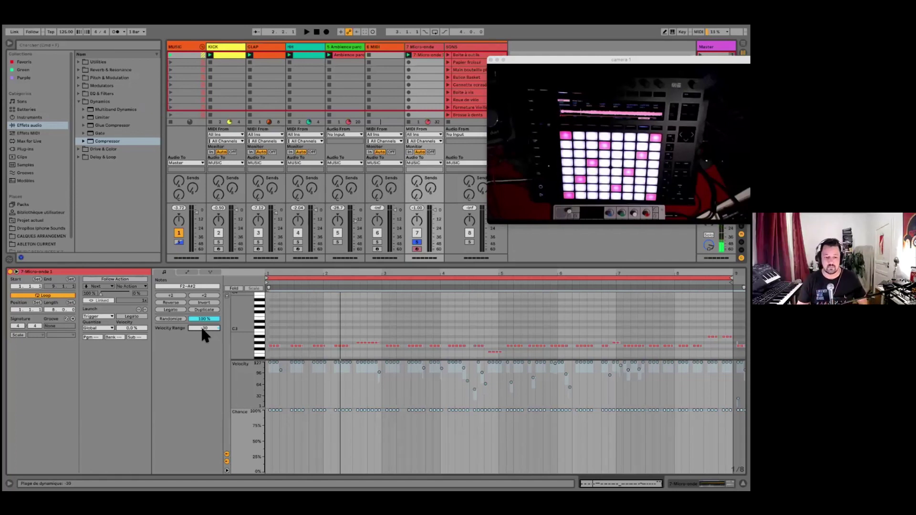
Return to the Micro-onde track's devices and collapse Simpler's expanded sample display
{"action": "left_click", "coordinate": [425, 51]}
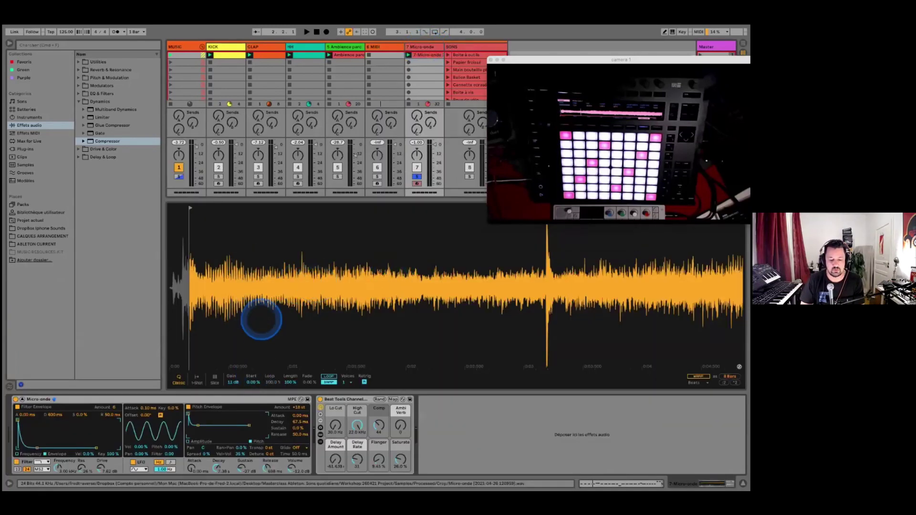
{"action": "left_click_drag", "start_coordinate": [262, 319], "coordinate": [262, 275]}
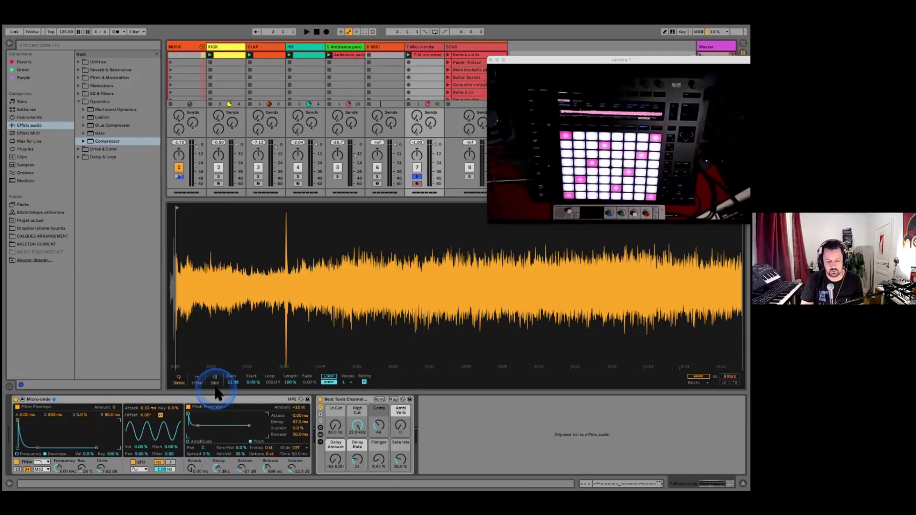
{"action": "left_click", "coordinate": [24, 400]}
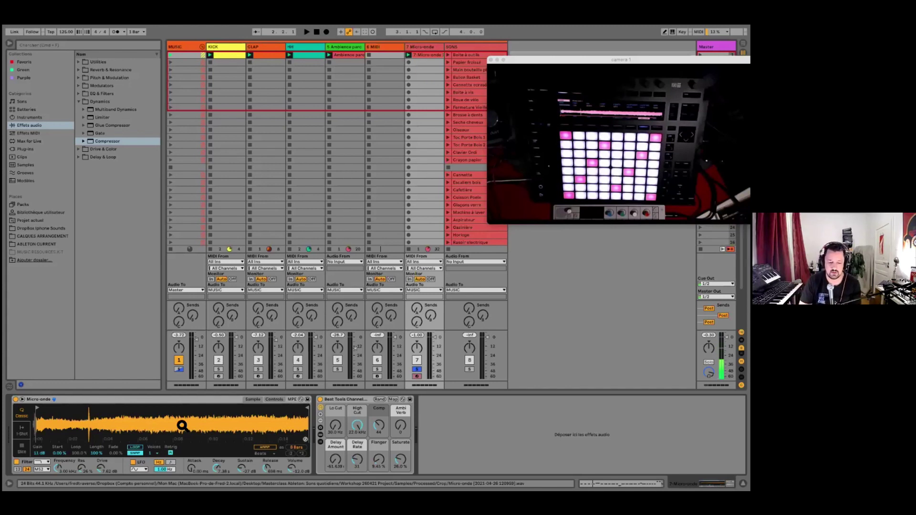
{"action": "left_click", "coordinate": [185, 404]}
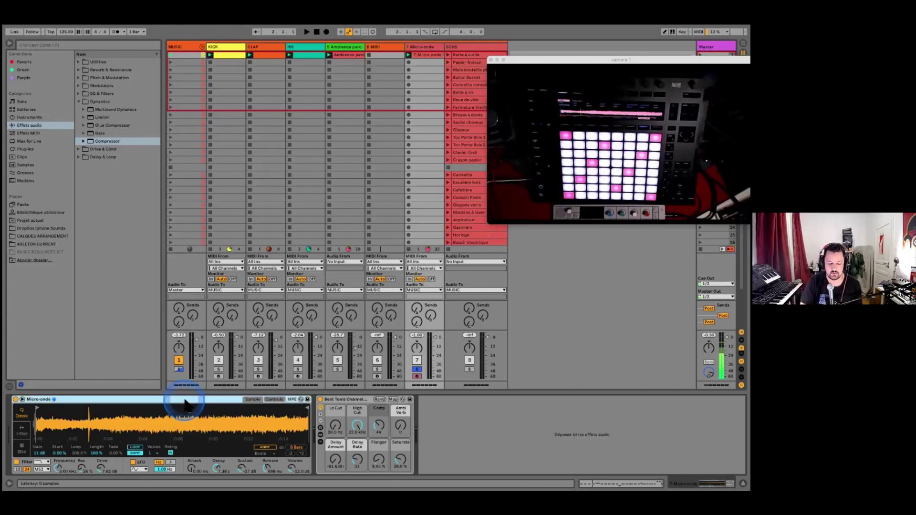
Reopen the Micro-onde clip, set the selected notes' velocity range to -42, and play the result back
{"action": "left_click", "coordinate": [424, 48]}
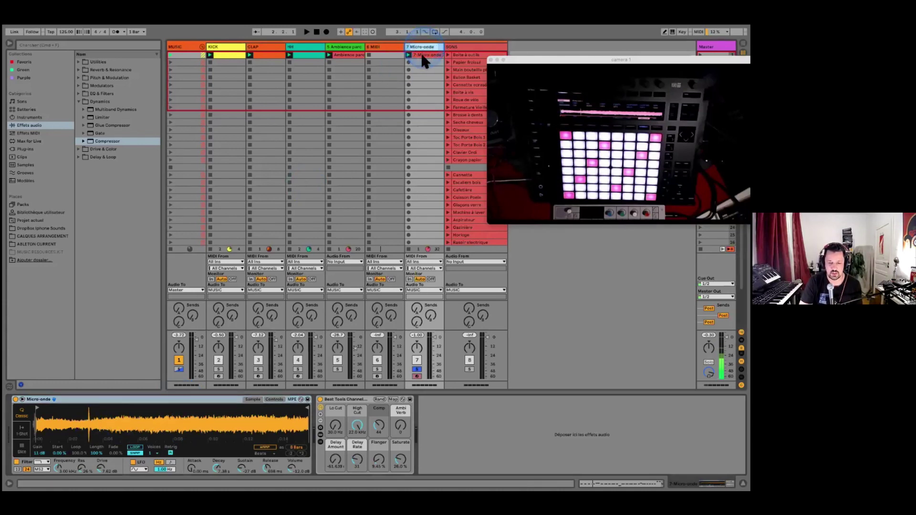
{"action": "left_click", "coordinate": [423, 55]}
{"action": "left_click", "coordinate": [312, 382]}
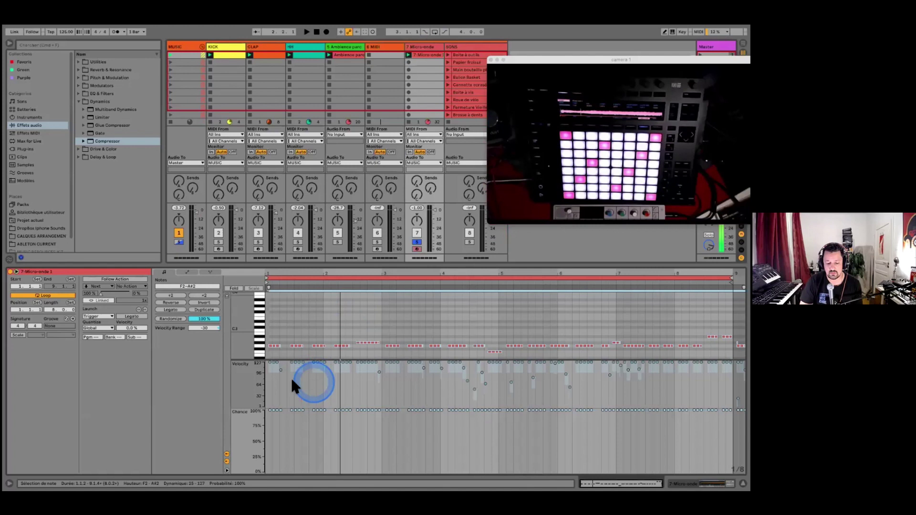
{"action": "left_click", "coordinate": [266, 375]}
{"action": "left_click", "coordinate": [316, 392]}
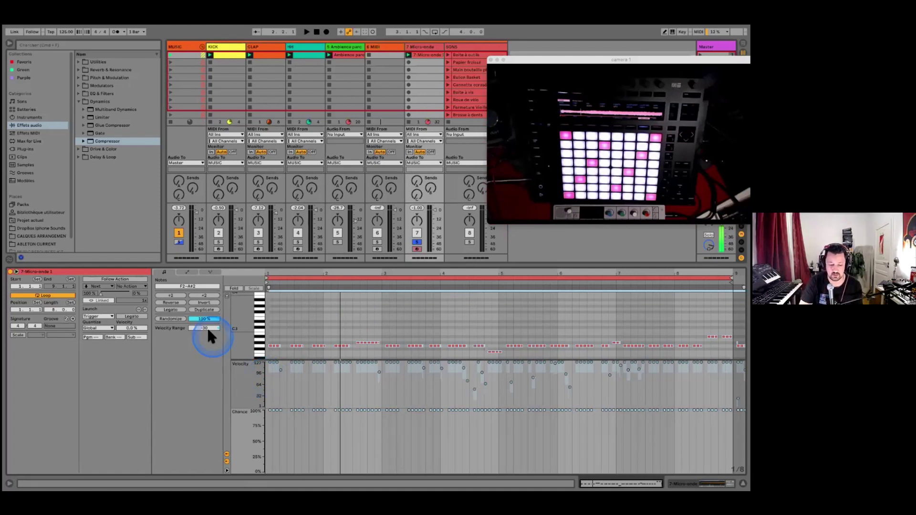
{"action": "mouse_move", "coordinate": [207, 327]}
{"action": "left_mouse_down"}
{"action": "mouse_move", "coordinate": [208, 335]}
{"action": "mouse_move", "coordinate": [207, 322]}
{"action": "left_mouse_up"}
{"action": "key", "text": "space"}
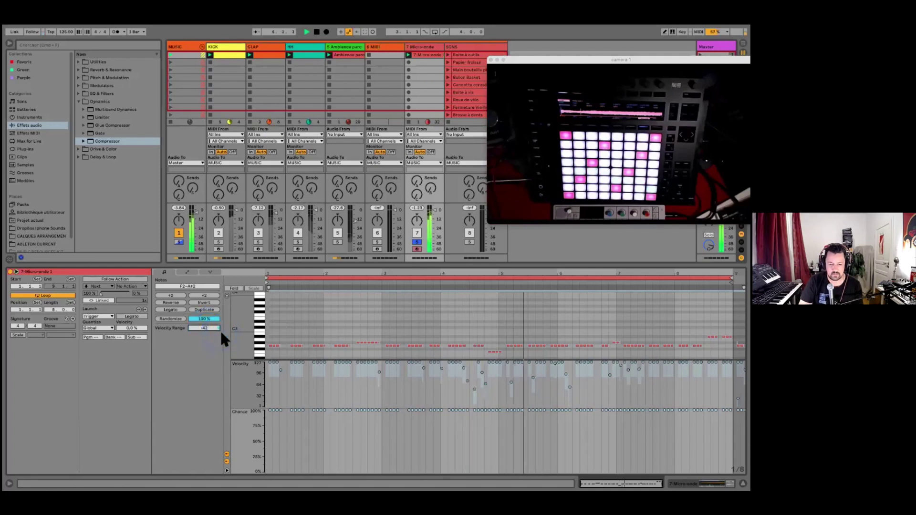
{"action": "key", "text": "space"}
In Simpler's filter controls, set the velocity modulation to about 62 % and lower the frequency to about 1.1 kHz, then start playback
{"action": "left_click", "coordinate": [425, 47]}
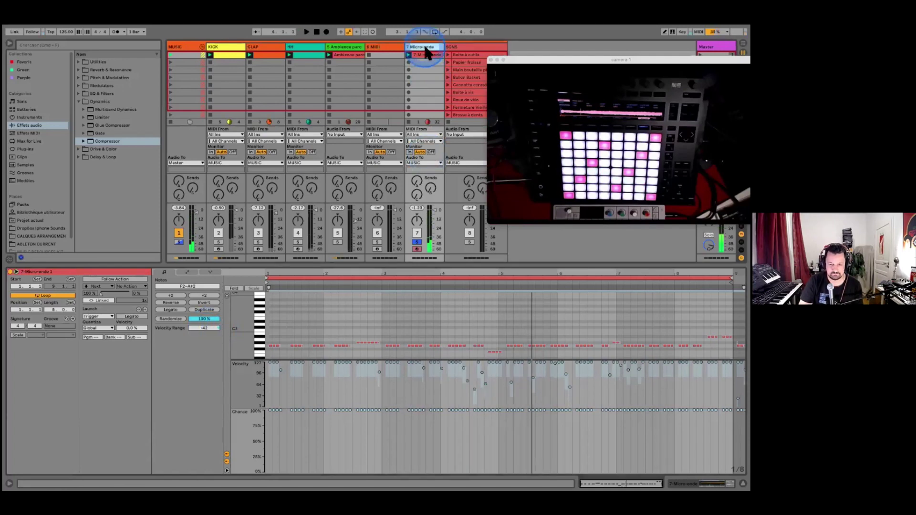
{"action": "double_click", "coordinate": [425, 47]}
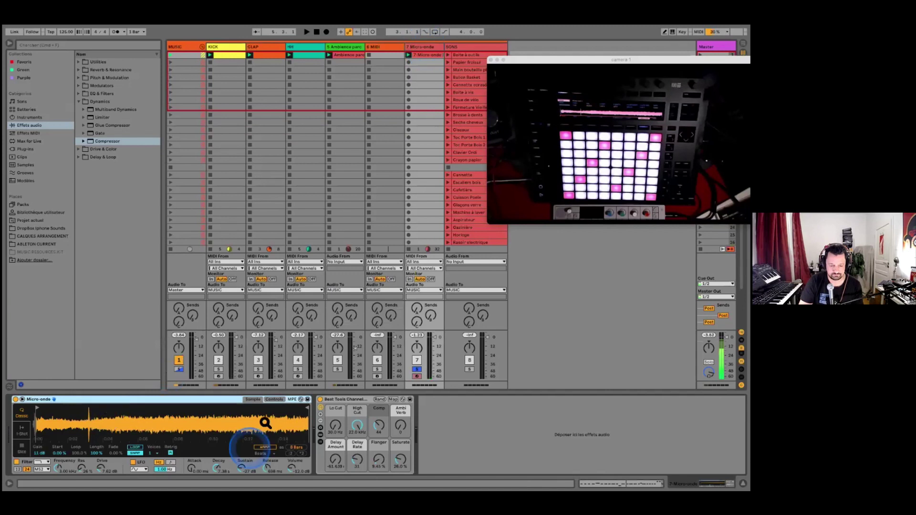
{"action": "left_click", "coordinate": [276, 401]}
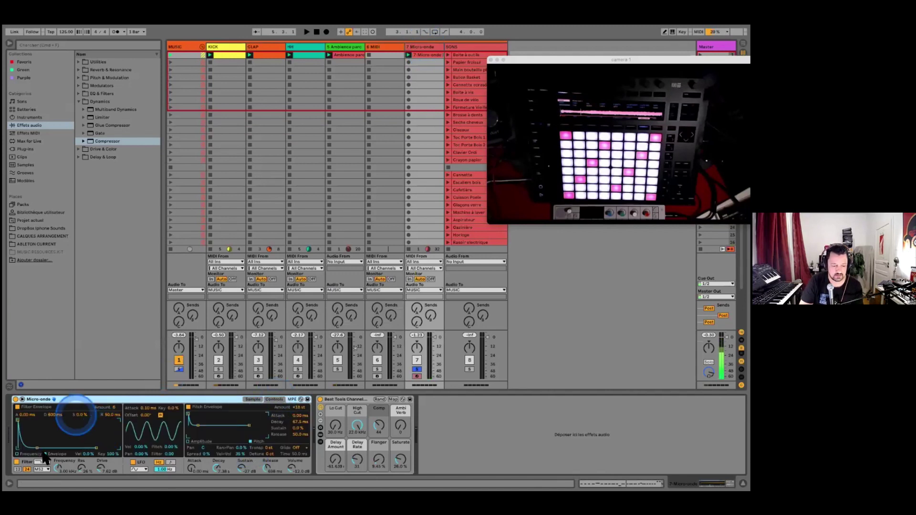
{"action": "left_click", "coordinate": [24, 462]}
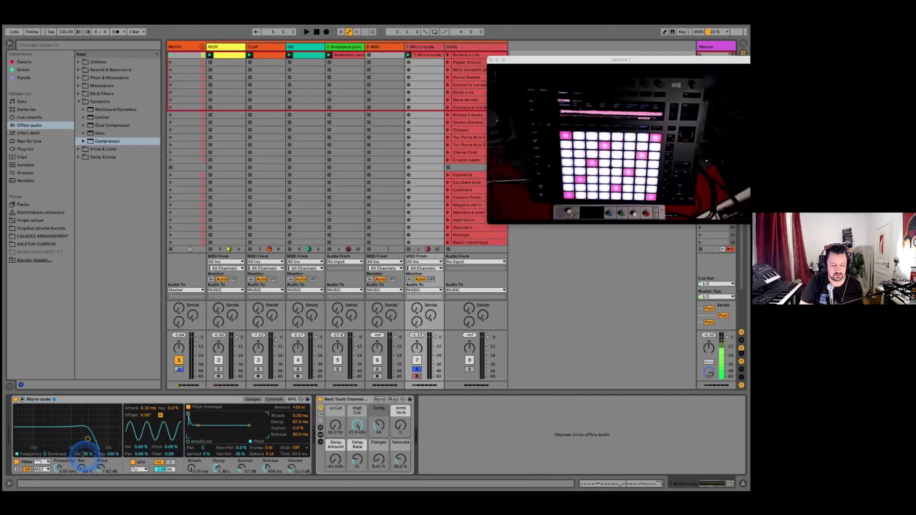
{"action": "left_click_drag", "start_coordinate": [85, 457], "coordinate": [72, 431]}
{"action": "key", "text": "space"}
Shape Simpler's filter envelope with a decay of about 64 ms and 0 % sustain, and raise its amount
{"action": "left_click", "coordinate": [47, 454]}
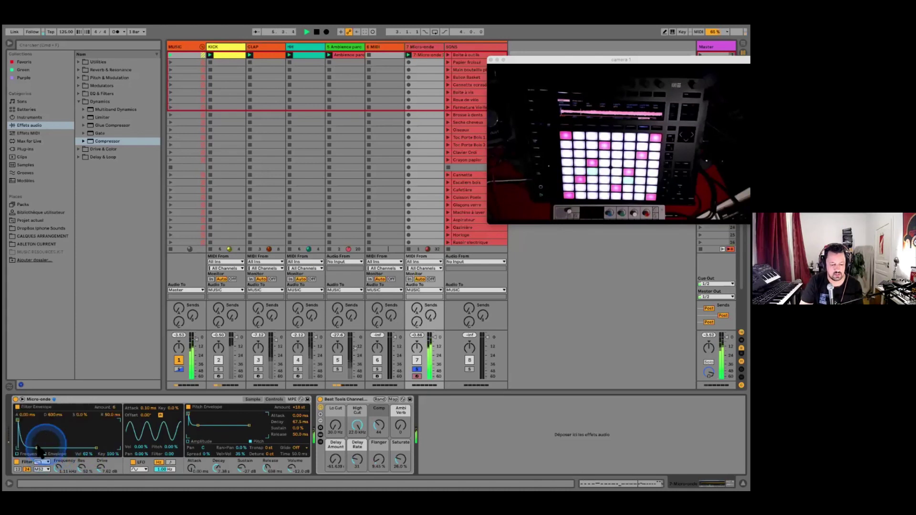
{"action": "mouse_move", "coordinate": [38, 447]}
{"action": "left_mouse_down"}
{"action": "mouse_move", "coordinate": [49, 445]}
{"action": "mouse_move", "coordinate": [31, 450]}
{"action": "mouse_move", "coordinate": [44, 445]}
{"action": "left_mouse_up"}
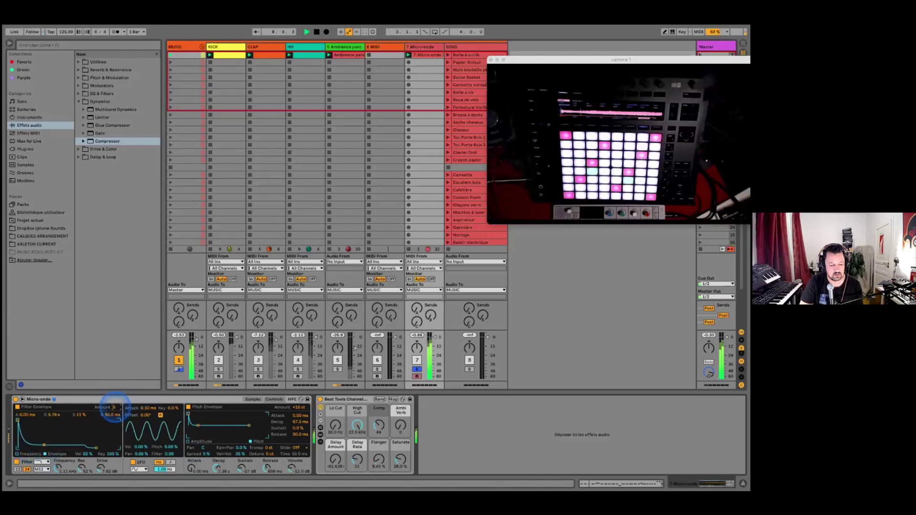
{"action": "left_click_drag", "start_coordinate": [115, 407], "coordinate": [115, 402]}
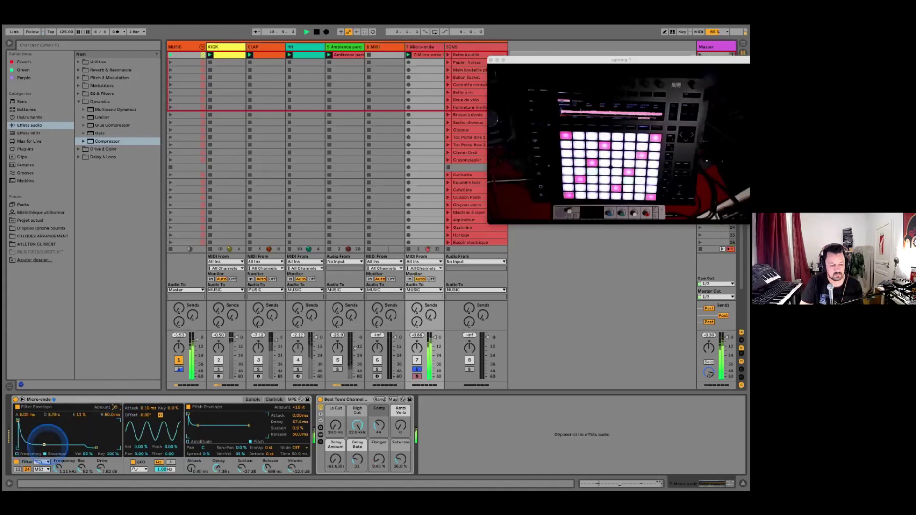
{"action": "mouse_move", "coordinate": [44, 445]}
{"action": "left_mouse_down"}
{"action": "mouse_move", "coordinate": [30, 448]}
{"action": "mouse_move", "coordinate": [18, 420]}
{"action": "mouse_move", "coordinate": [28, 421]}
{"action": "mouse_move", "coordinate": [18, 420]}
{"action": "mouse_move", "coordinate": [29, 448]}
{"action": "left_mouse_up"}
{"action": "key", "text": "space"}
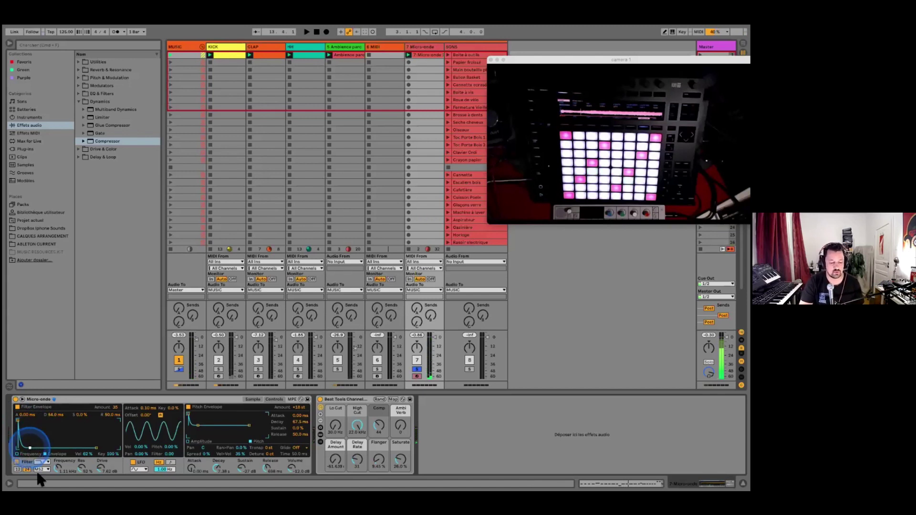
Examine the circuit types available for Simpler's filter
{"action": "left_click", "coordinate": [39, 470]}
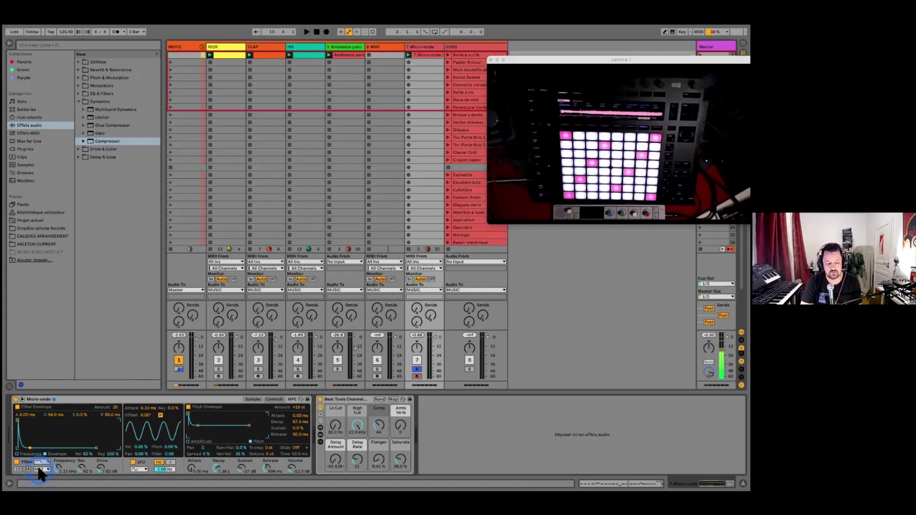
{"action": "left_click", "coordinate": [39, 470]}
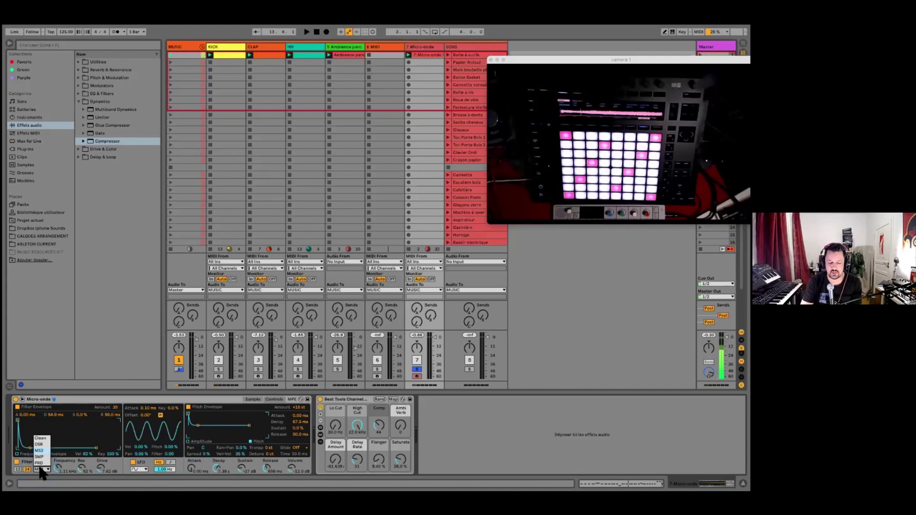
{"action": "left_click", "coordinate": [41, 471]}
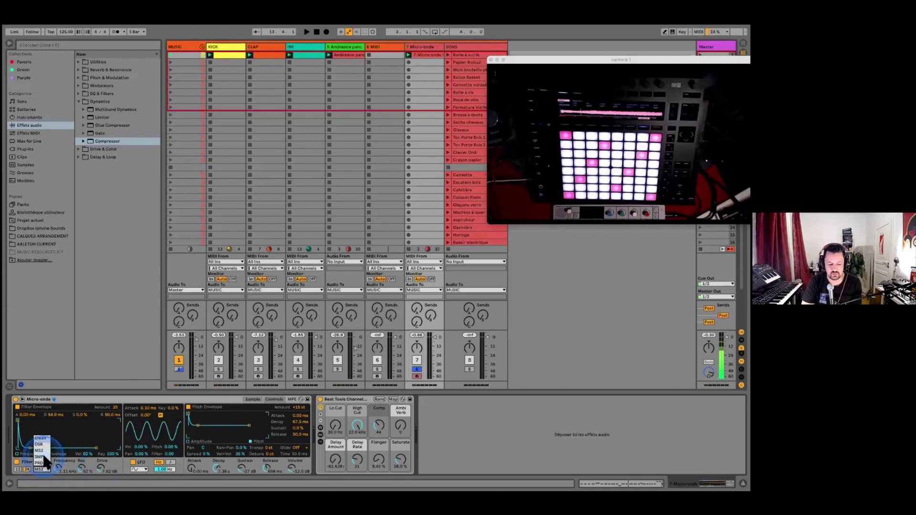
{"action": "left_click", "coordinate": [42, 457]}
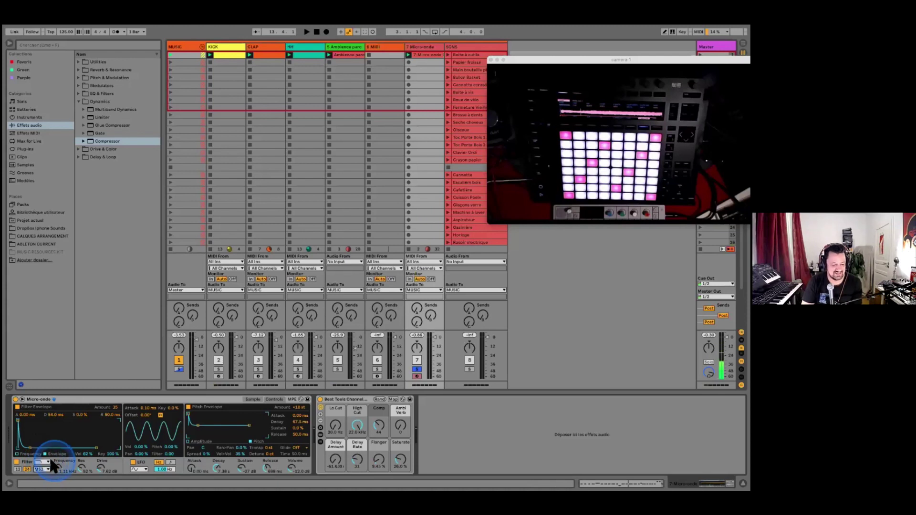
{"action": "left_click", "coordinate": [43, 469]}
Adjust Simpler's filter drive and lower its frequency, set resonance to about 47 % and filter envelope amount to 30 during playback
{"action": "left_click", "coordinate": [67, 461]}
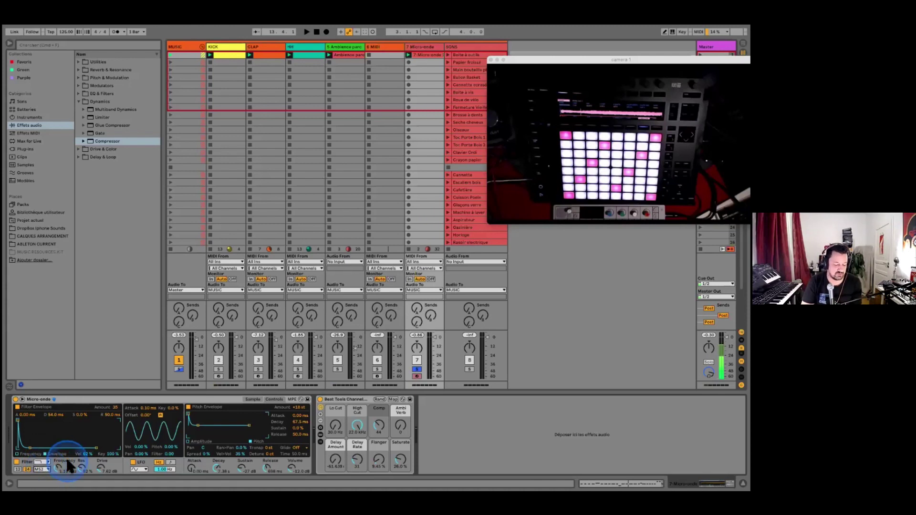
{"action": "left_click_drag", "start_coordinate": [99, 469], "coordinate": [57, 475]}
{"action": "left_click", "coordinate": [79, 469]}
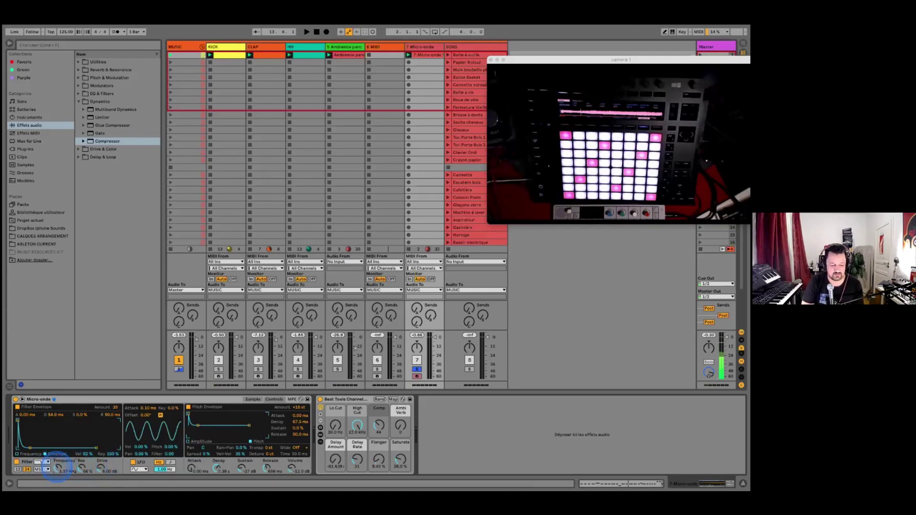
{"action": "key", "text": "space"}
{"action": "left_click_drag", "start_coordinate": [55, 464], "coordinate": [56, 461]}
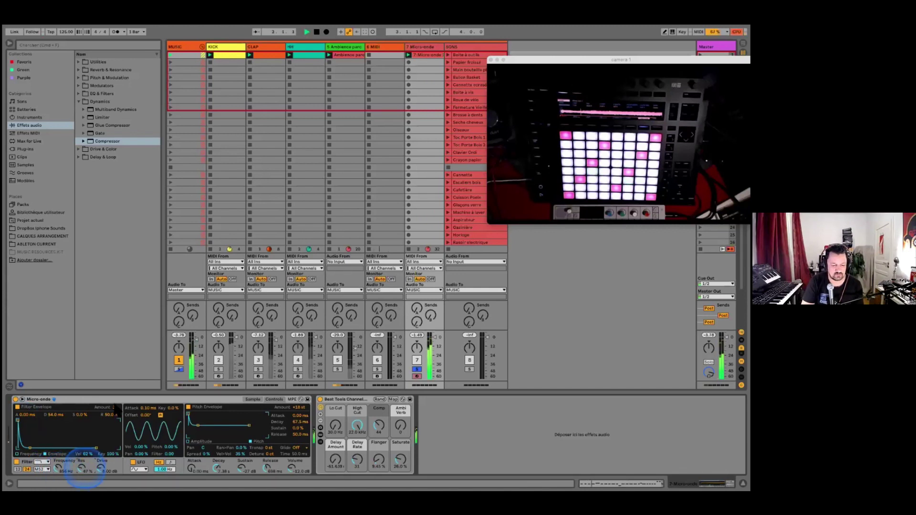
{"action": "left_click_drag", "start_coordinate": [115, 407], "coordinate": [114, 411]}
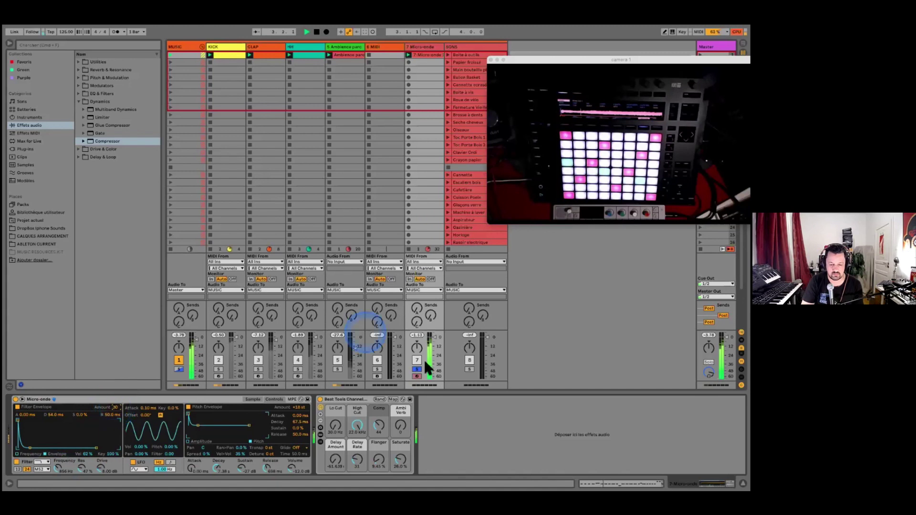
Unsolo the Micro-onde track and adjust its volume against the full mix during playback
{"action": "left_click", "coordinate": [417, 370]}
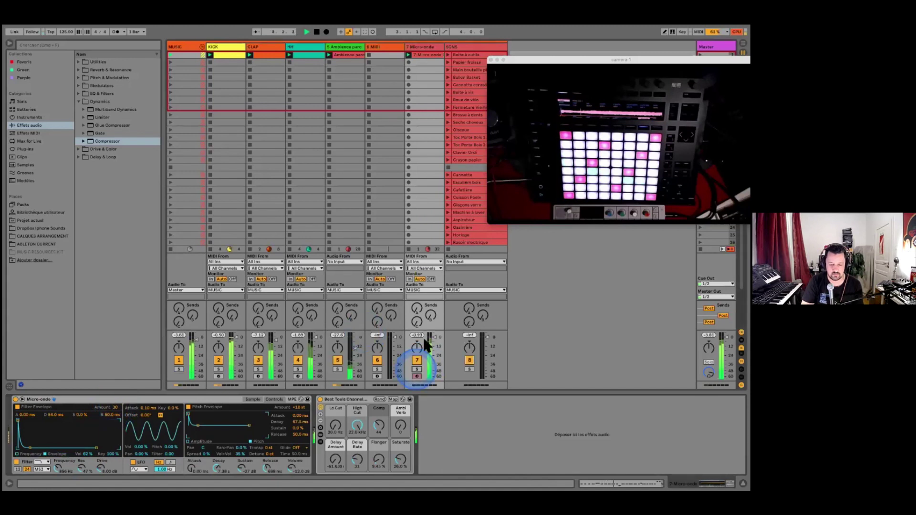
{"action": "left_click", "coordinate": [431, 336]}
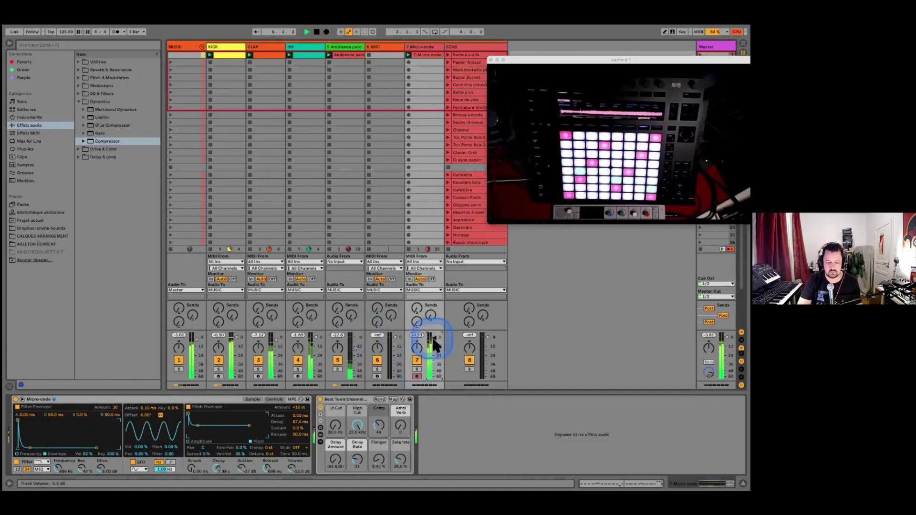
{"action": "left_click", "coordinate": [192, 423]}
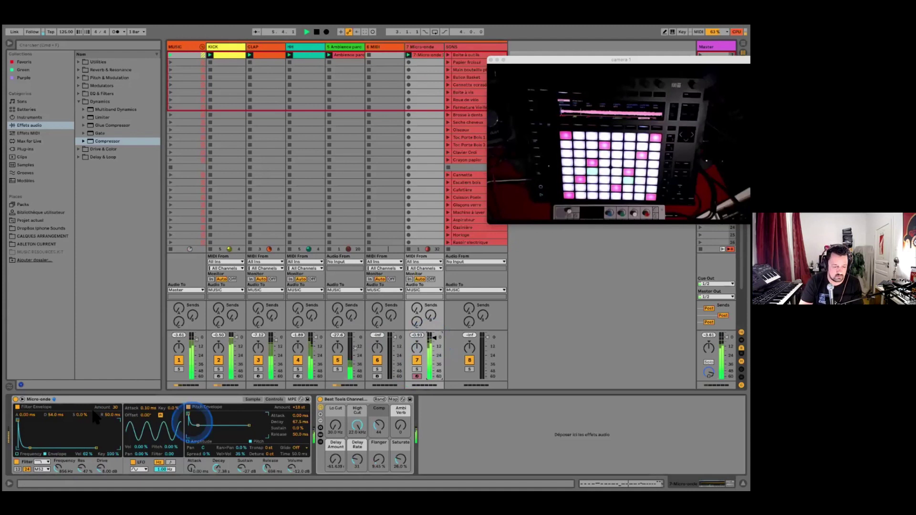
In Simpler's filter frequency display, set the cutoff to about 1.41 kHz and resonance to about 36 %, then stop playback
{"action": "left_click", "coordinate": [19, 454]}
{"action": "left_click", "coordinate": [68, 432]}
{"action": "left_click_drag", "start_coordinate": [68, 432], "coordinate": [88, 460]}
{"action": "key", "text": "space"}
Copy the sidechain Compressor from the Ambience parc track
{"action": "left_click", "coordinate": [429, 47]}
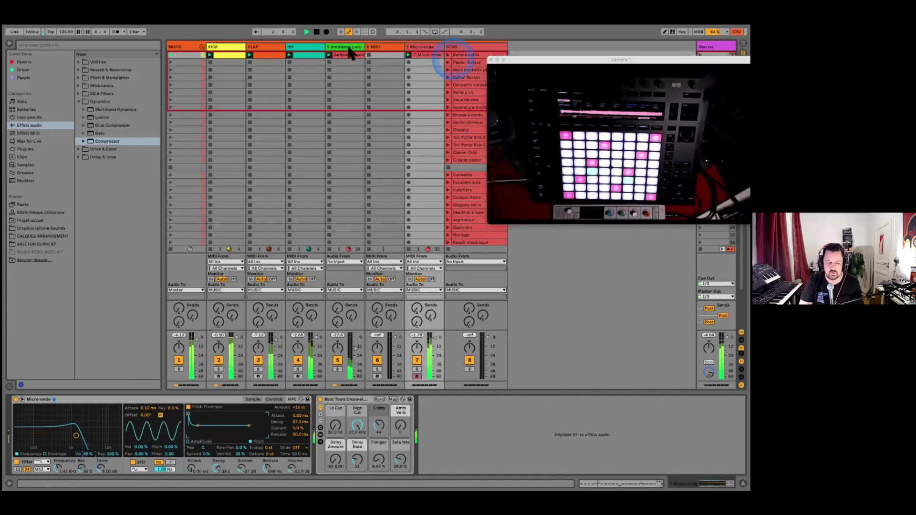
{"action": "left_click", "coordinate": [271, 48]}
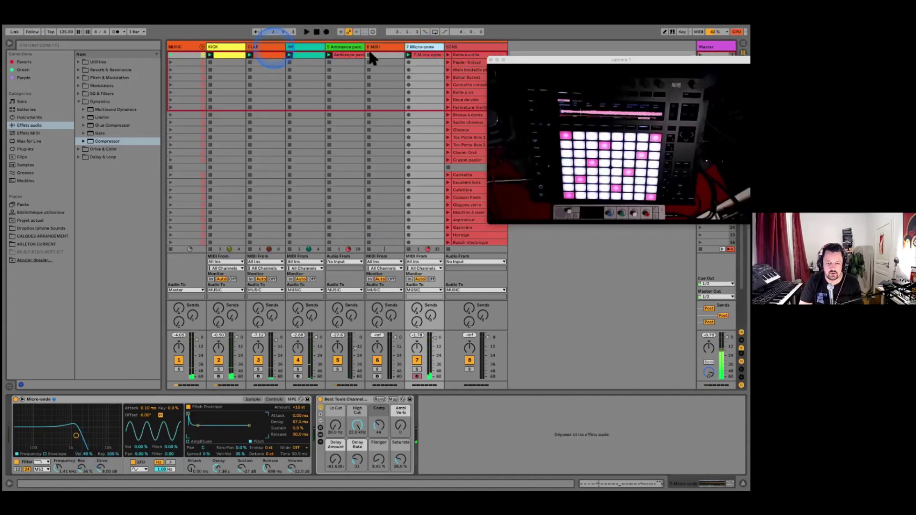
{"action": "left_click", "coordinate": [372, 54]}
{"action": "left_click", "coordinate": [351, 52]}
{"action": "left_click", "coordinate": [228, 399]}
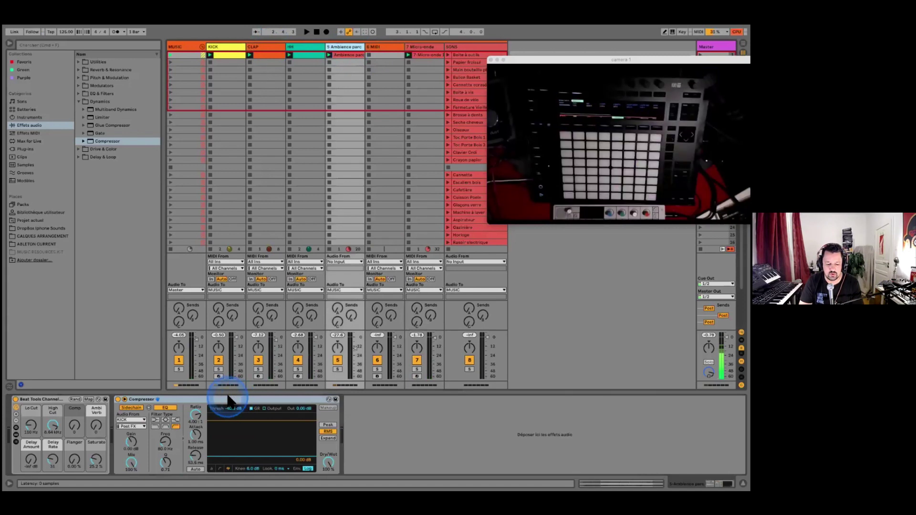
Move the Micro-onde track ahead of the empty MIDI track and rename it BASS
{"action": "left_click", "coordinate": [383, 46]}
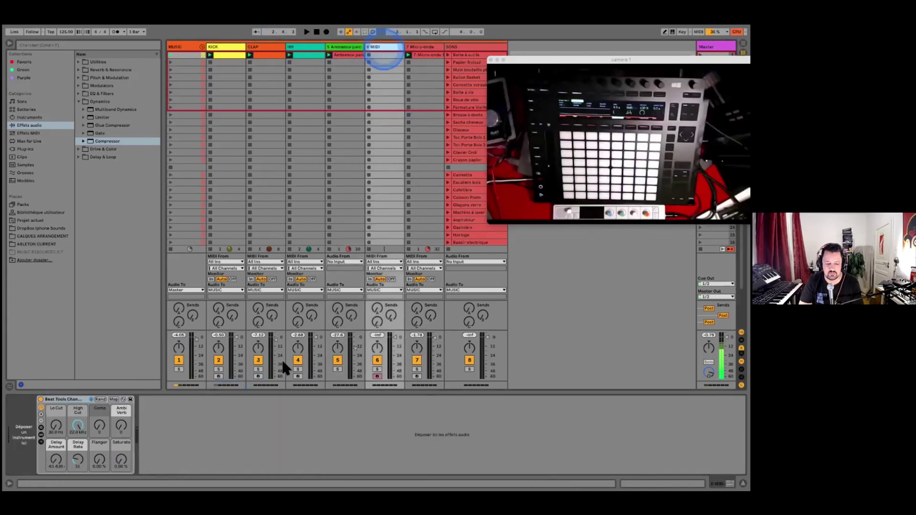
{"action": "left_click", "coordinate": [281, 359]}
{"action": "left_click", "coordinate": [25, 432]}
{"action": "left_click", "coordinate": [183, 438]}
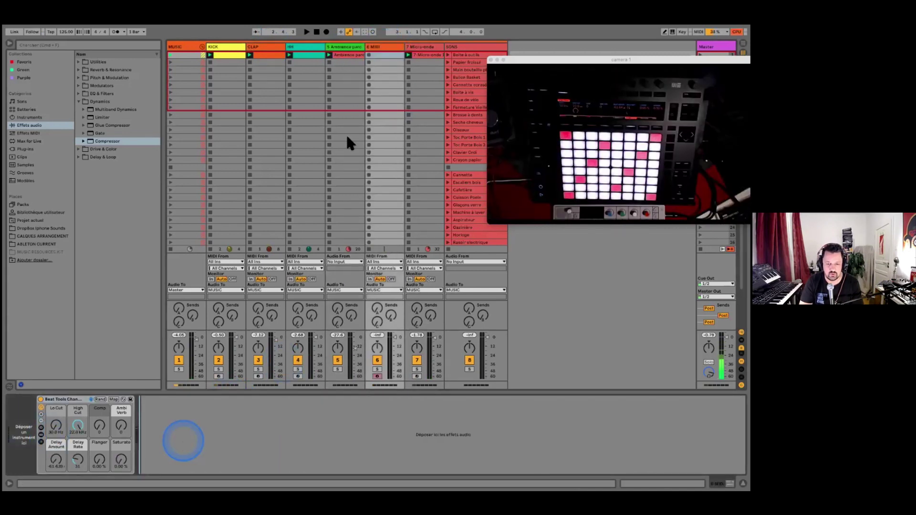
{"action": "left_click", "coordinate": [347, 137]}
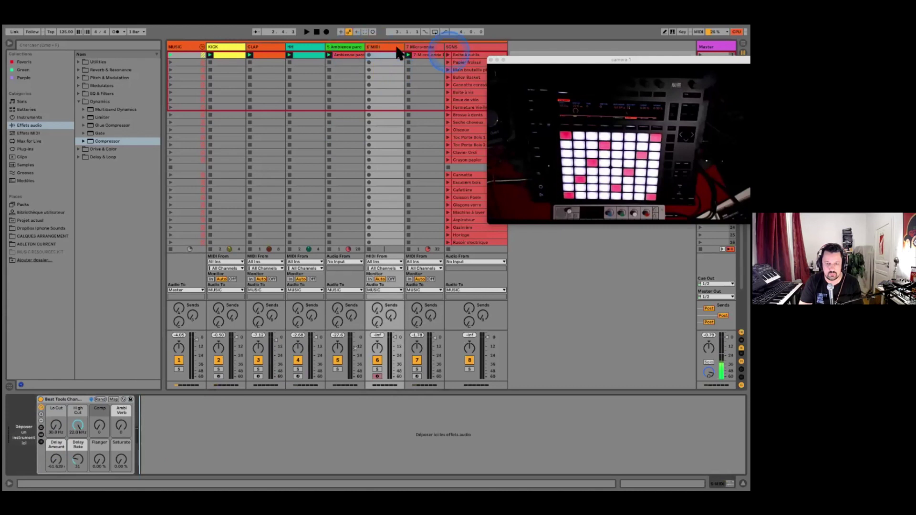
{"action": "left_click", "coordinate": [424, 47]}
{"action": "left_click", "coordinate": [392, 48]}
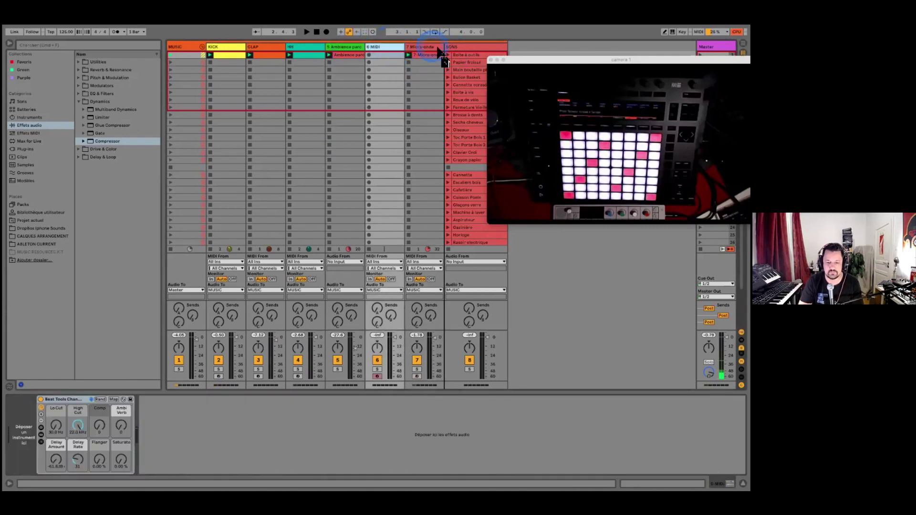
{"action": "left_click_drag", "start_coordinate": [438, 49], "coordinate": [379, 48]}
{"action": "type", "text": "SS"}
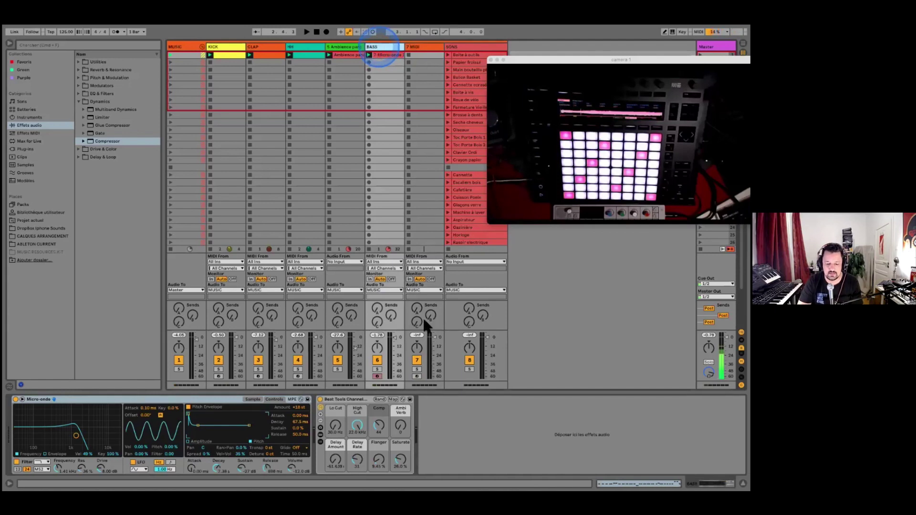
Paste the copied sidechain Compressor at the end of the BASS track's device chain and start playback
{"action": "left_click", "coordinate": [451, 396]}
{"action": "left_click", "coordinate": [446, 418]}
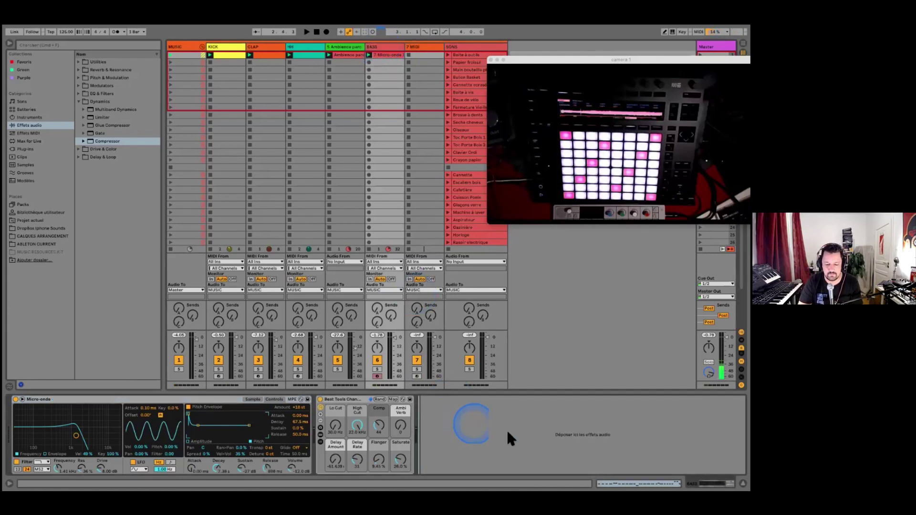
{"action": "key", "text": "super+v"}
{"action": "key", "text": "space"}
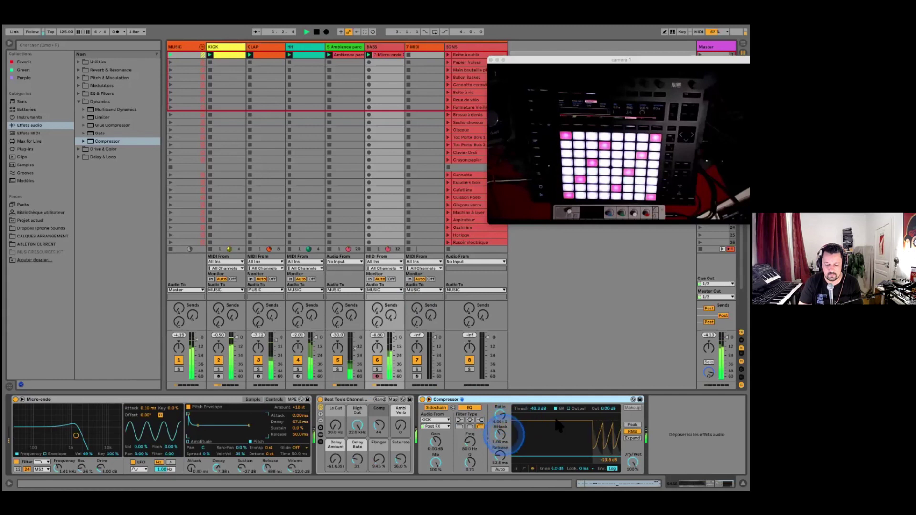
Set the BASS Compressor's threshold to -12.7 dB and fine-tune the track's volume, then stop playback
{"action": "left_click_drag", "start_coordinate": [534, 409], "coordinate": [534, 427]}
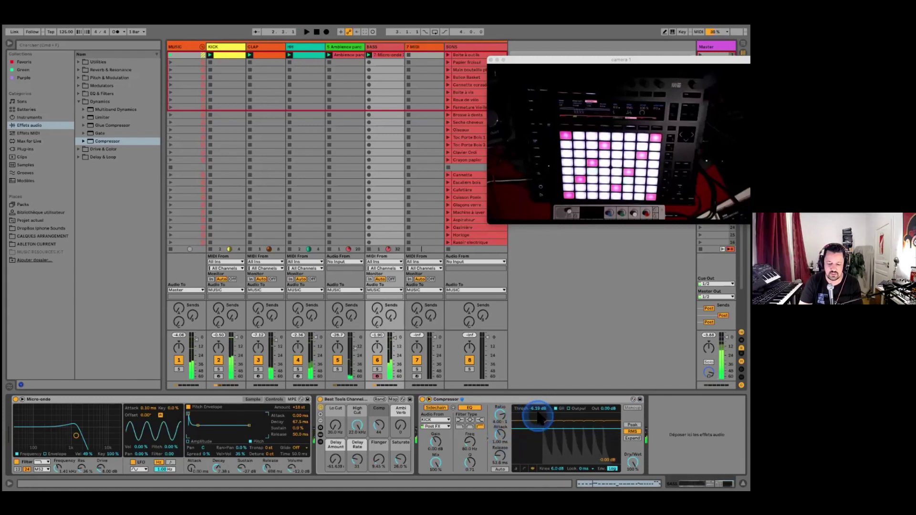
{"action": "left_click_drag", "start_coordinate": [538, 409], "coordinate": [530, 413]}
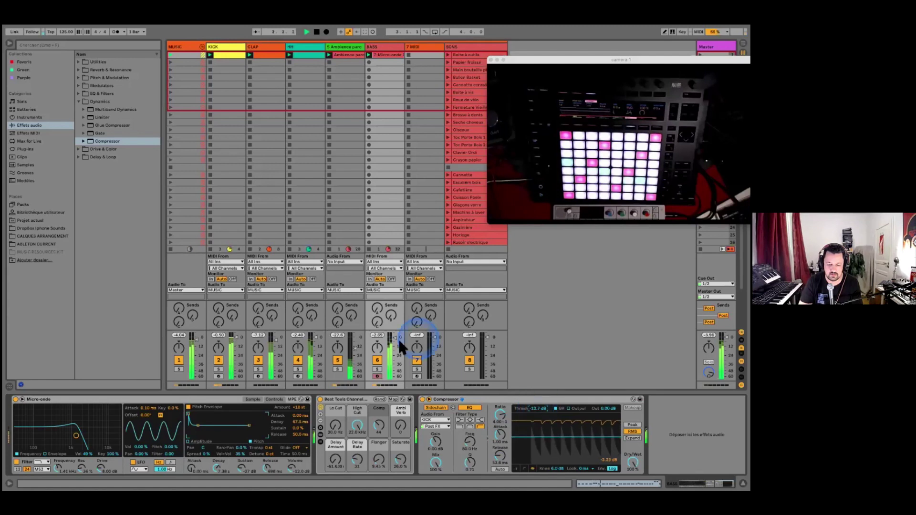
{"action": "left_click_drag", "start_coordinate": [394, 338], "coordinate": [394, 340]}
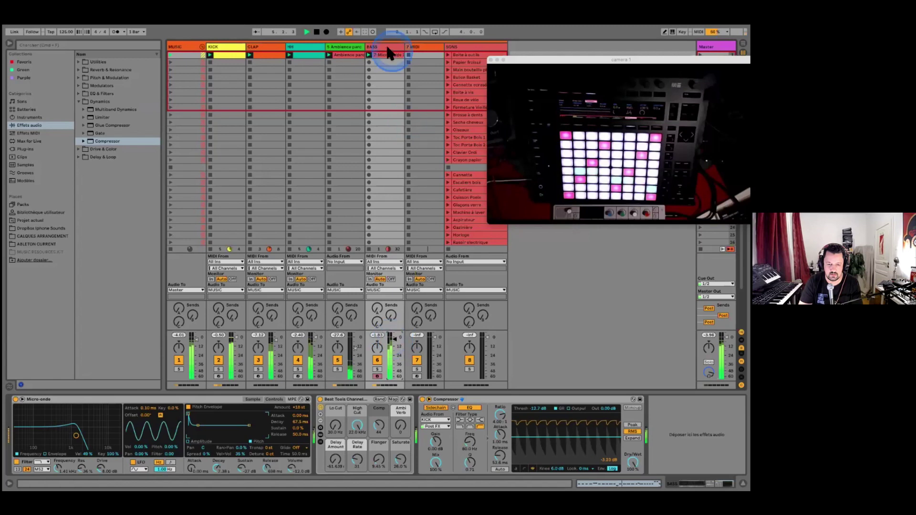
{"action": "key", "text": "space"}
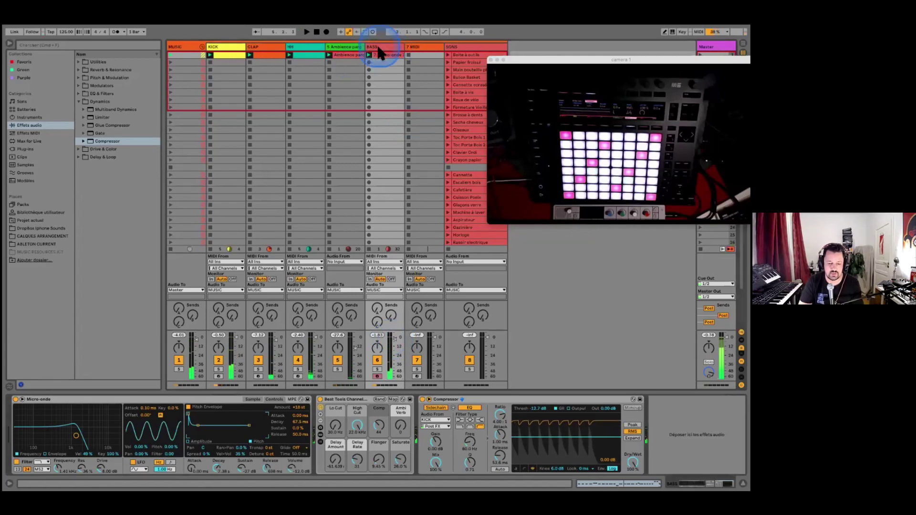
Open the BASS track's MIDI clip and enlarge the velocity and chance lanes
{"action": "double_click", "coordinate": [379, 57]}
{"action": "left_click", "coordinate": [301, 331]}
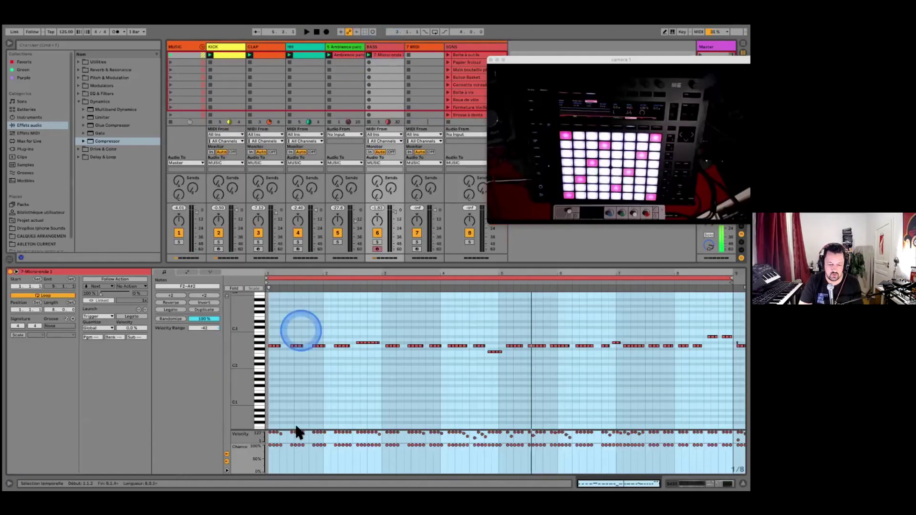
{"action": "left_click_drag", "start_coordinate": [296, 431], "coordinate": [296, 399]}
{"action": "left_click", "coordinate": [268, 444]}
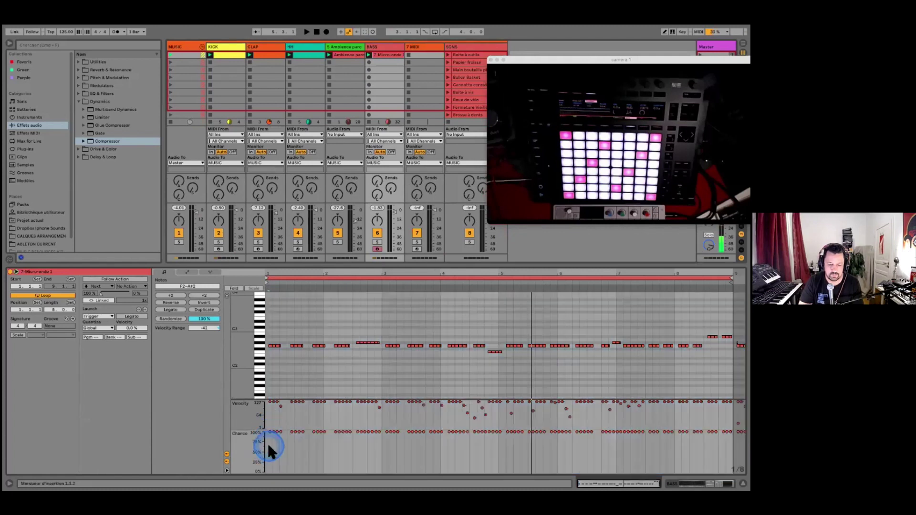
Set the chance of all notes in the BASS clip to 90 % and start playback
{"action": "left_click", "coordinate": [269, 386]}
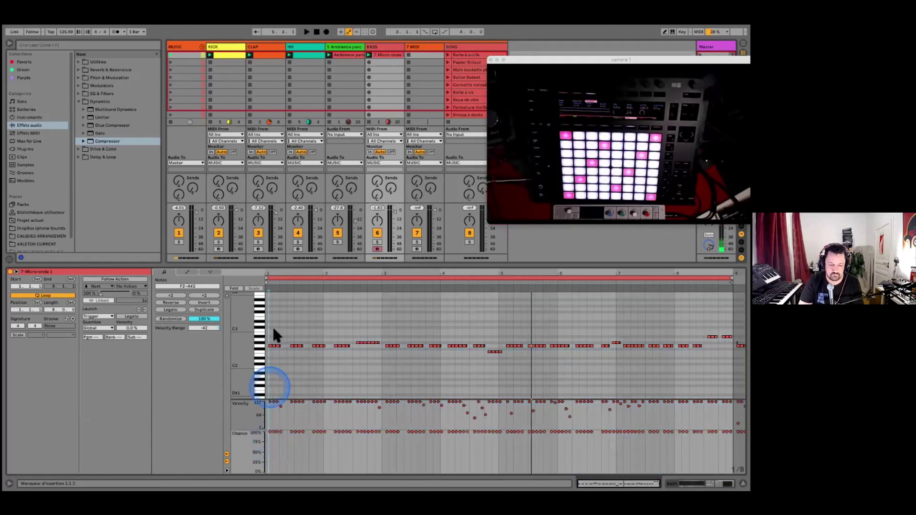
{"action": "left_click", "coordinate": [259, 344]}
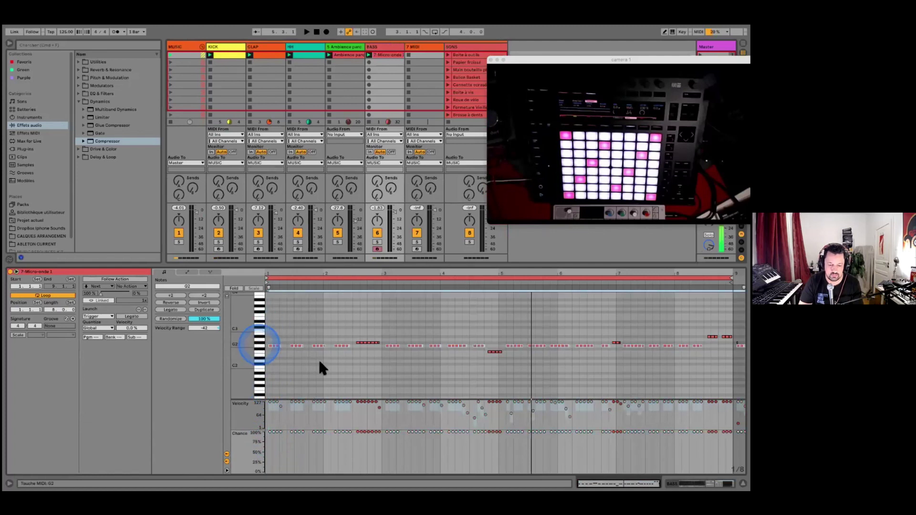
{"action": "key", "text": "super+a"}
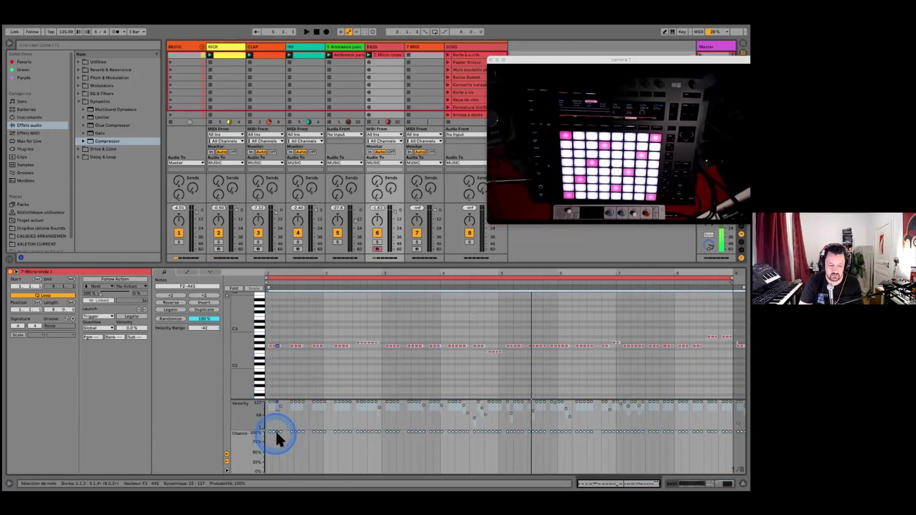
{"action": "left_click_drag", "start_coordinate": [275, 430], "coordinate": [274, 431]}
{"action": "key", "text": "space"}
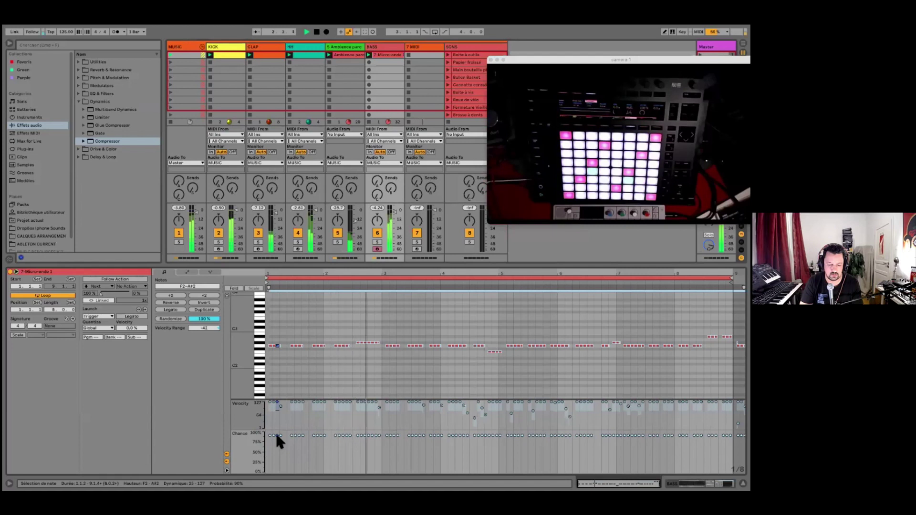
Show the BASS track's devices again and rebalance the Ambience parc track's volume during playback
{"action": "left_click", "coordinate": [426, 79]}
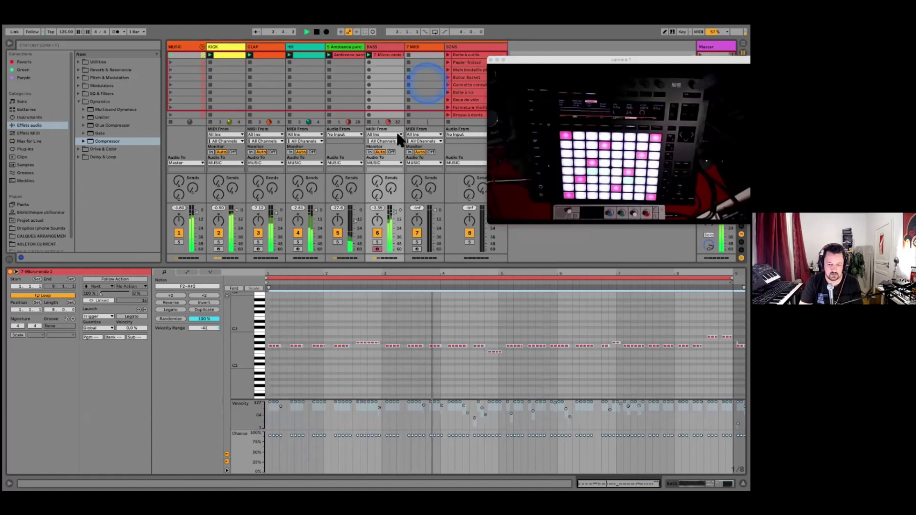
{"action": "left_click", "coordinate": [396, 131]}
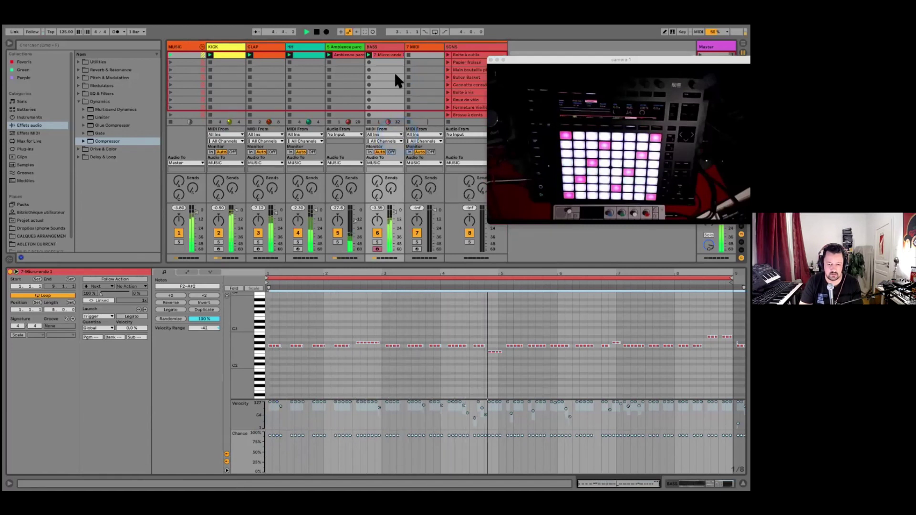
{"action": "left_click", "coordinate": [390, 48]}
{"action": "double_click", "coordinate": [390, 47]}
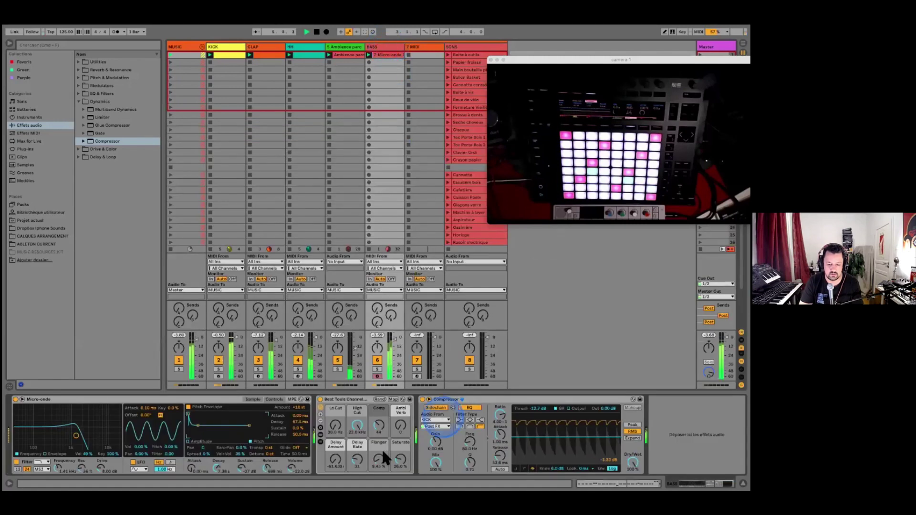
{"action": "left_click_drag", "start_coordinate": [381, 450], "coordinate": [354, 343]}
{"action": "left_click", "coordinate": [353, 348]}
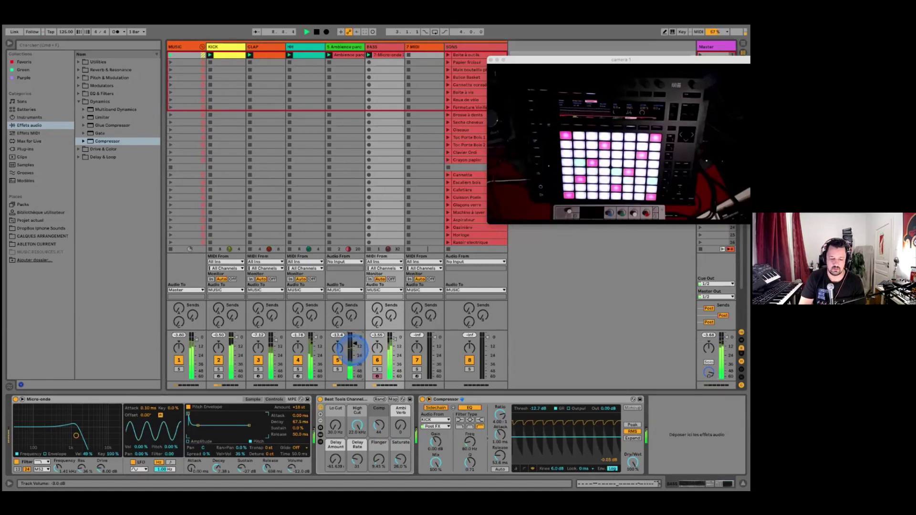
{"action": "left_click", "coordinate": [380, 133]}
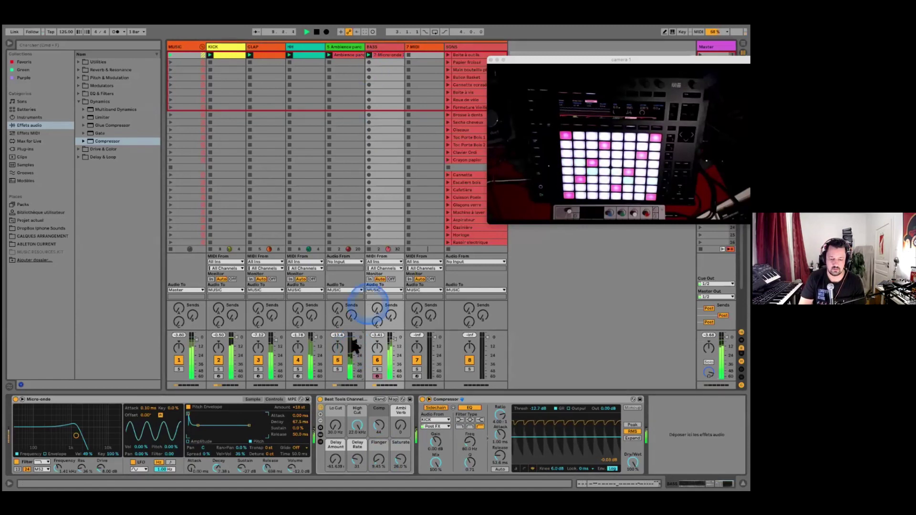
{"action": "left_click_drag", "start_coordinate": [353, 341], "coordinate": [353, 346]}
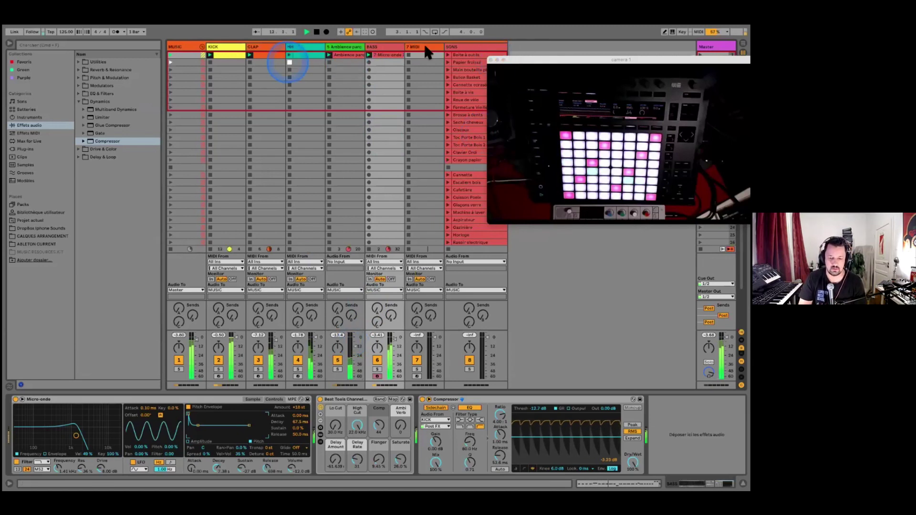
Stop playback, then select the HH track and solo it
{"action": "left_click", "coordinate": [521, 60]}
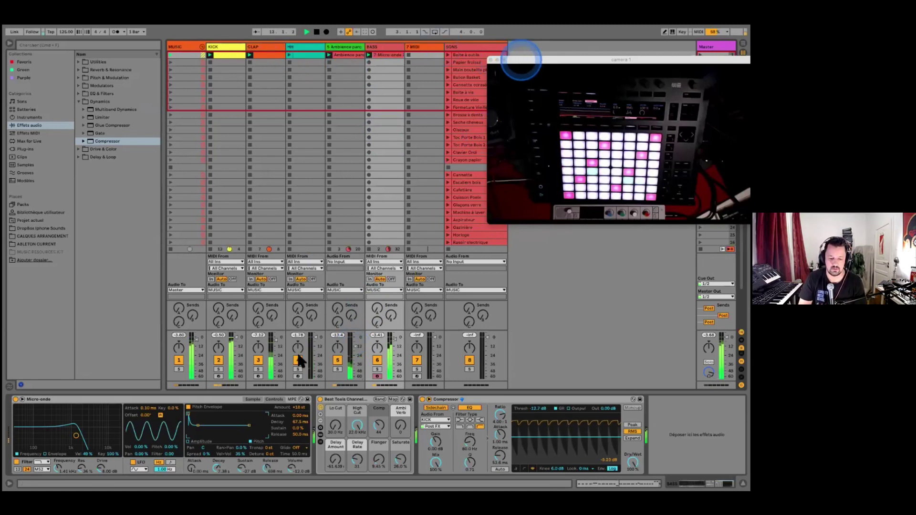
{"action": "key", "text": "space"}
{"action": "left_click", "coordinate": [298, 47]}
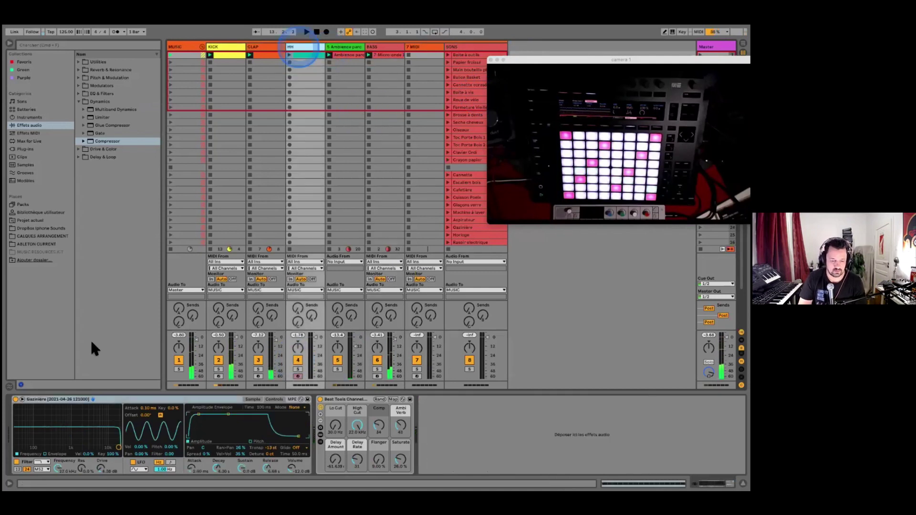
{"action": "left_click", "coordinate": [71, 399]}
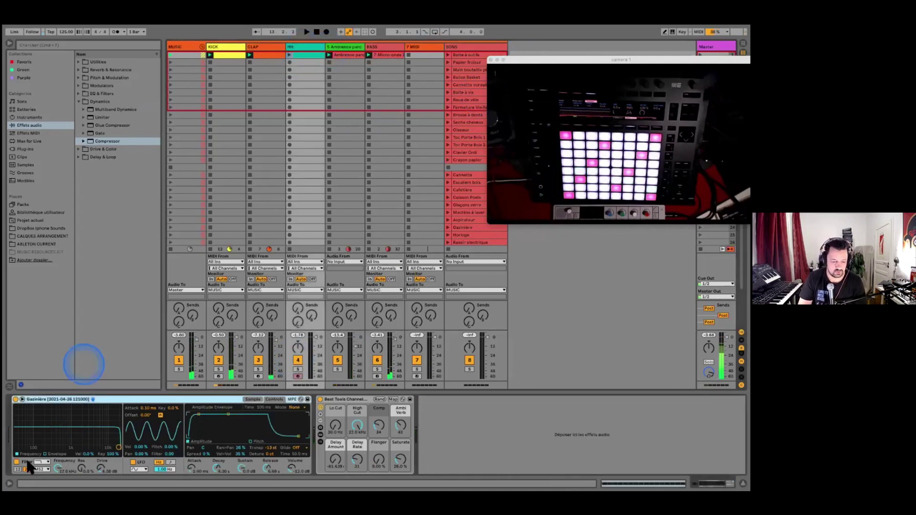
{"action": "left_click", "coordinate": [298, 368]}
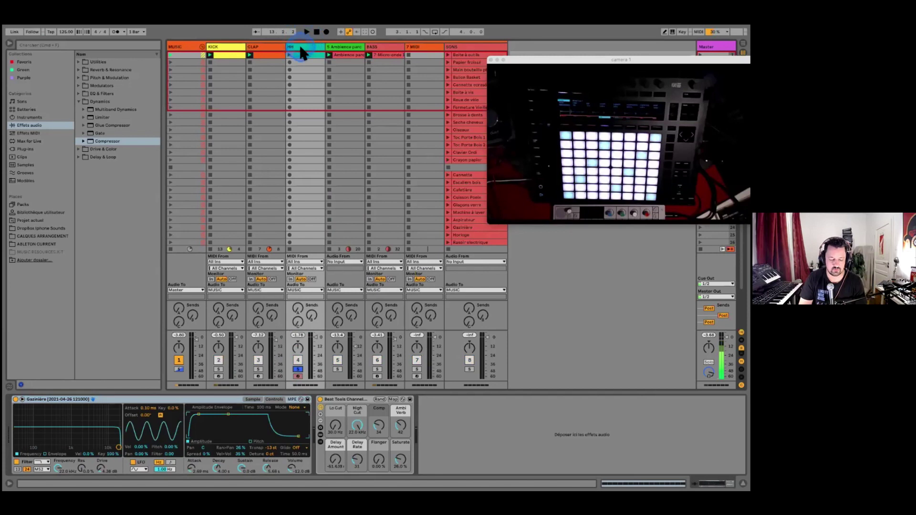
Switch the HH track's sampler filter to high-pass and set its frequency to about 1.98 kHz
{"action": "left_click", "coordinate": [42, 445]}
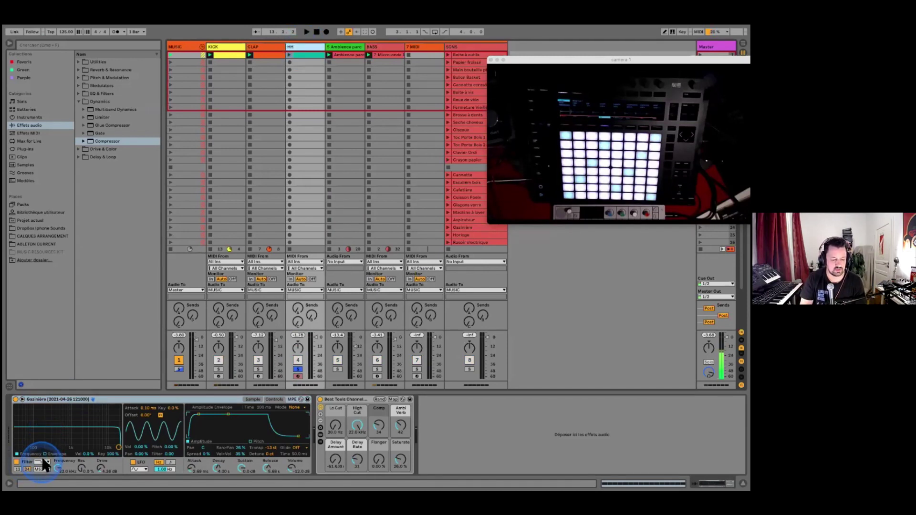
{"action": "left_click", "coordinate": [43, 462]}
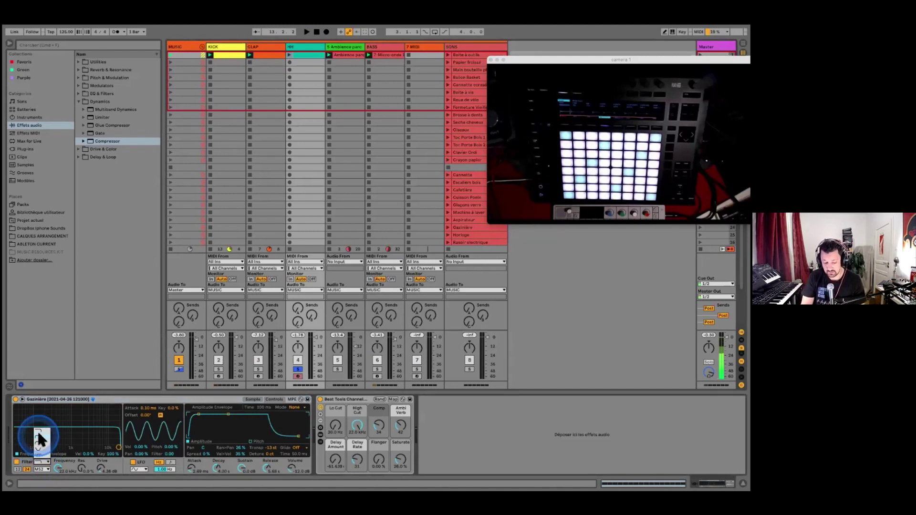
{"action": "left_click", "coordinate": [38, 432]}
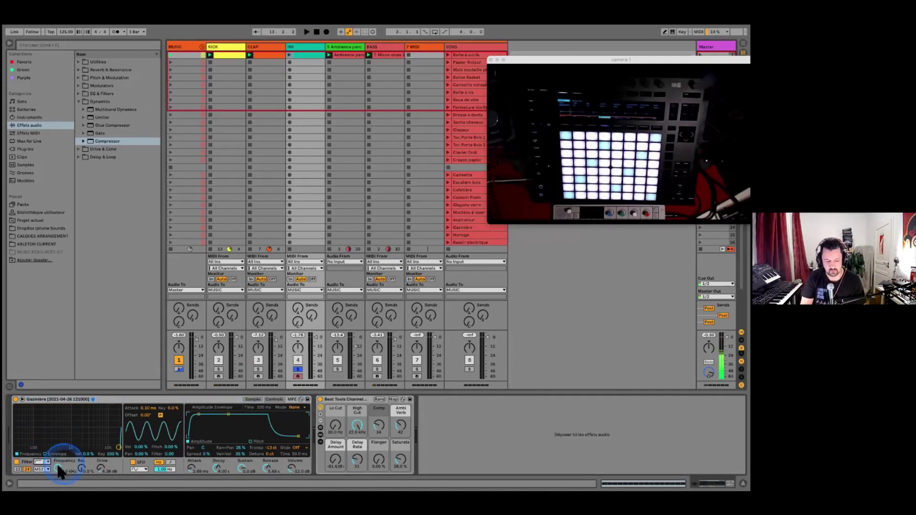
{"action": "left_click_drag", "start_coordinate": [57, 467], "coordinate": [58, 476]}
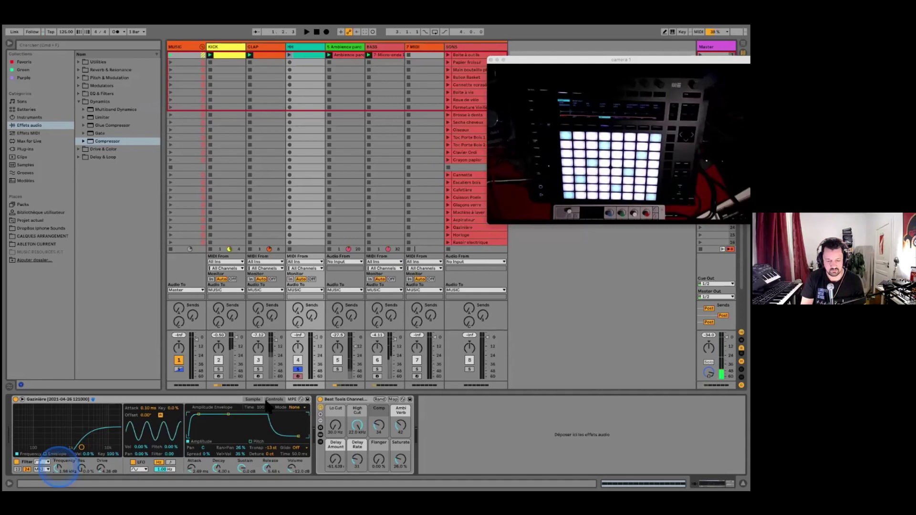
Play the HH clip unsoloed with the mix and fine-tune its high-pass filter to about 1.61 kHz with more resonance
{"action": "left_click", "coordinate": [290, 56]}
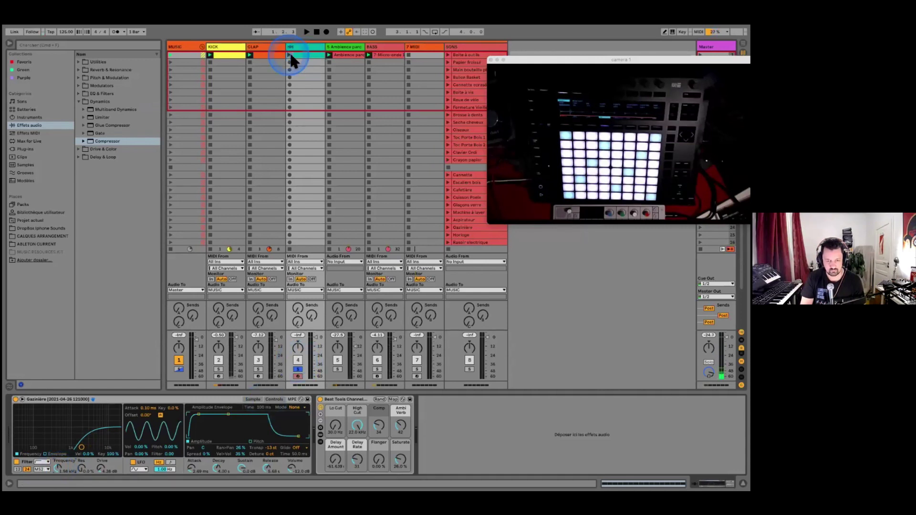
{"action": "left_click", "coordinate": [298, 369]}
{"action": "left_click", "coordinate": [81, 447]}
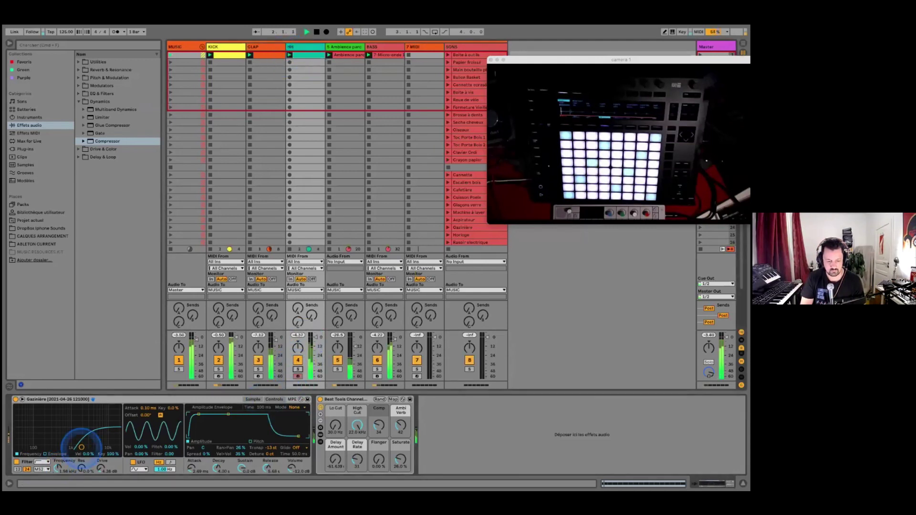
{"action": "mouse_move", "coordinate": [81, 447]}
{"action": "left_mouse_down"}
{"action": "mouse_move", "coordinate": [60, 440]}
{"action": "mouse_move", "coordinate": [78, 438]}
{"action": "left_mouse_up"}
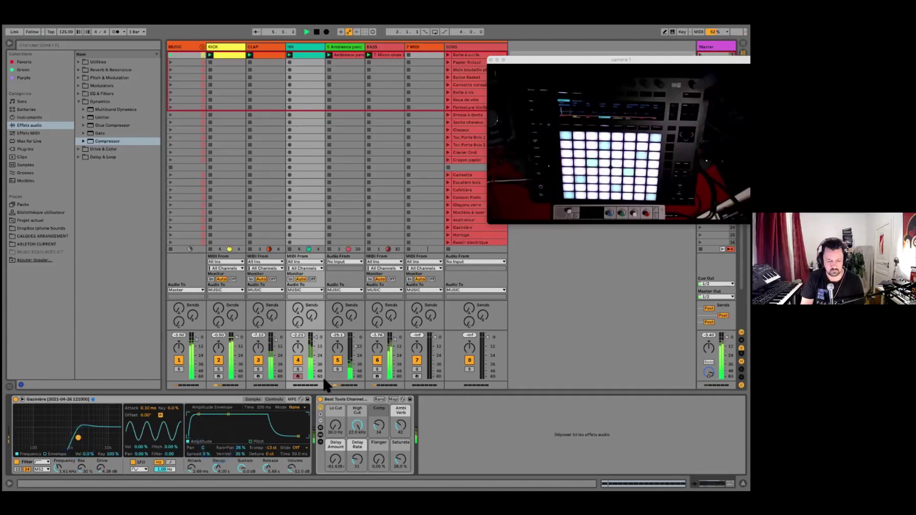
{"action": "key", "text": "space"}
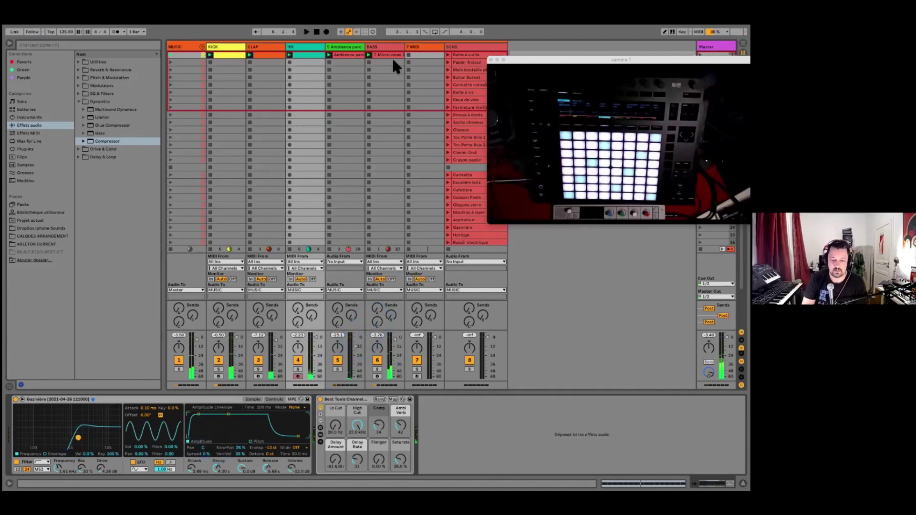
Load the Oiseaux sample from the SONS track as an instrument on the empty MIDI track
{"action": "left_click", "coordinate": [390, 43]}
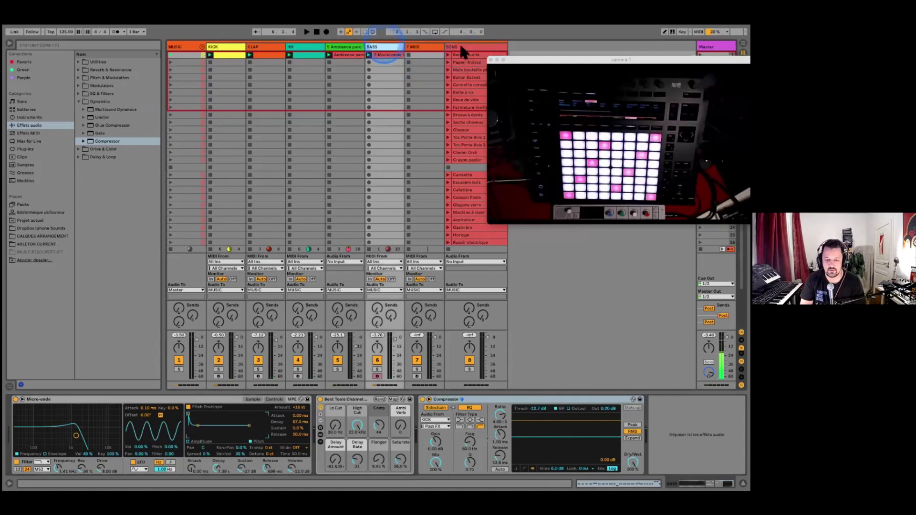
{"action": "scroll", "coordinate": [471, 94], "scroll_direction": "down", "scroll_amount": 1}
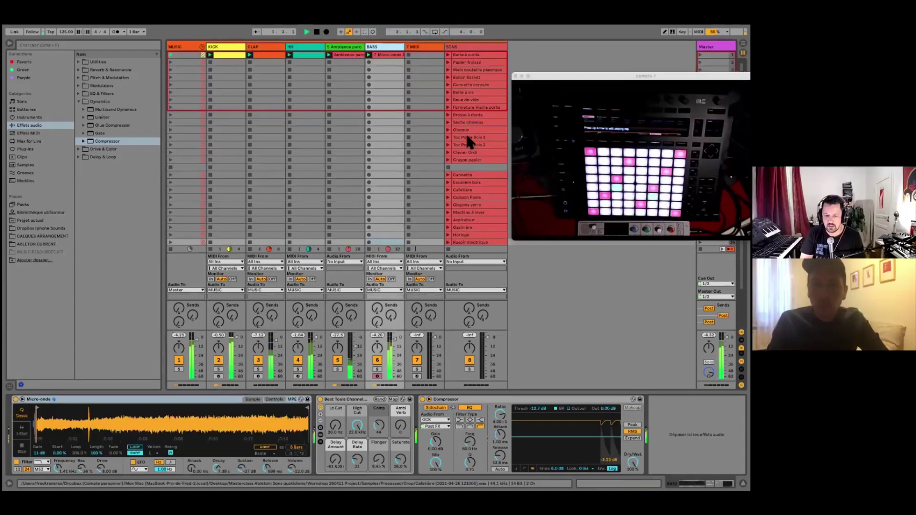
{"action": "left_click", "coordinate": [458, 108]}
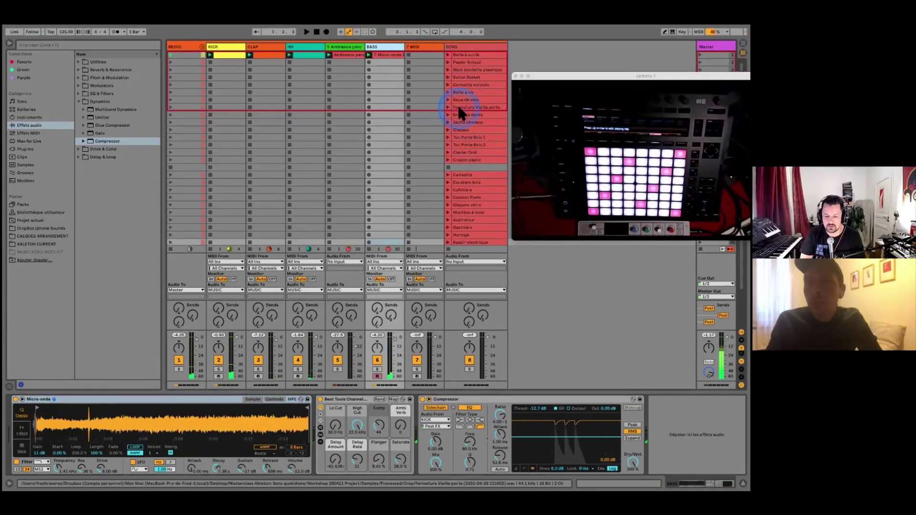
{"action": "left_click", "coordinate": [465, 137]}
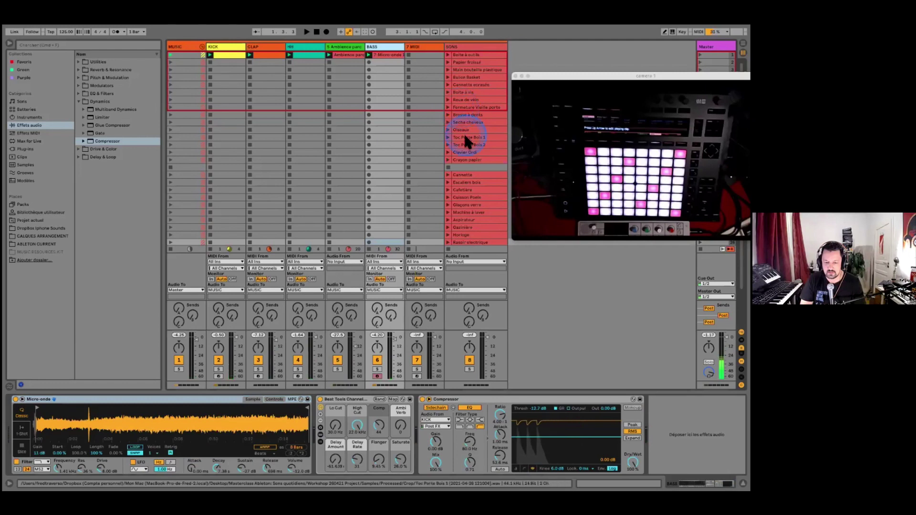
{"action": "left_click", "coordinate": [461, 127]}
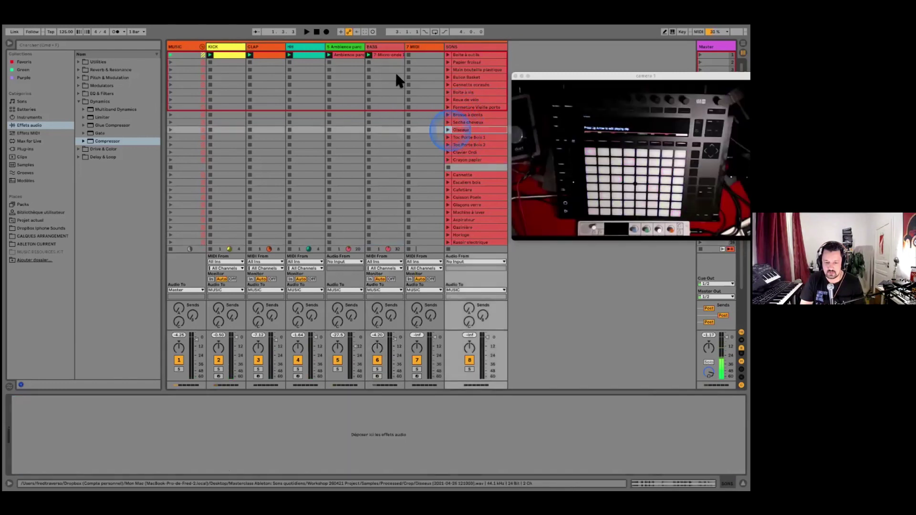
{"action": "left_click", "coordinate": [395, 76]}
{"action": "left_click", "coordinate": [419, 55]}
{"action": "left_click", "coordinate": [465, 108]}
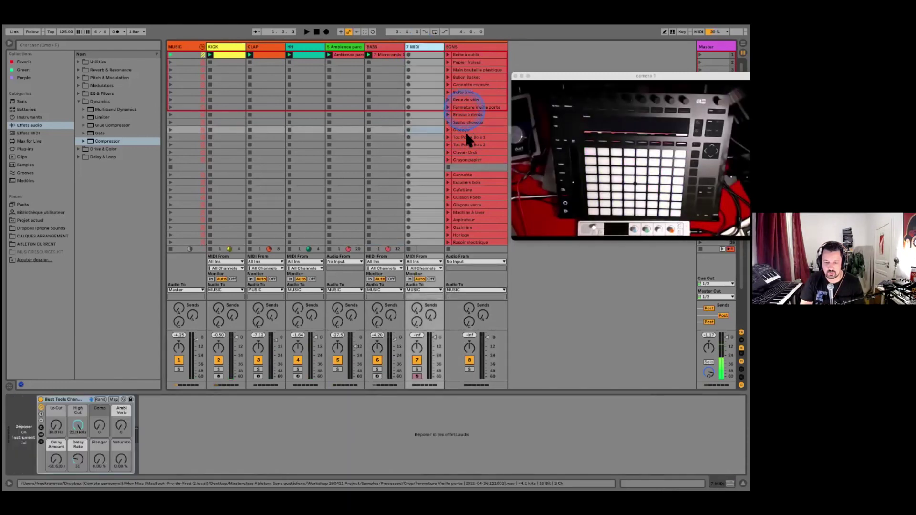
{"action": "left_click_drag", "start_coordinate": [464, 129], "coordinate": [33, 445]}
{"action": "left_click", "coordinate": [438, 56]}
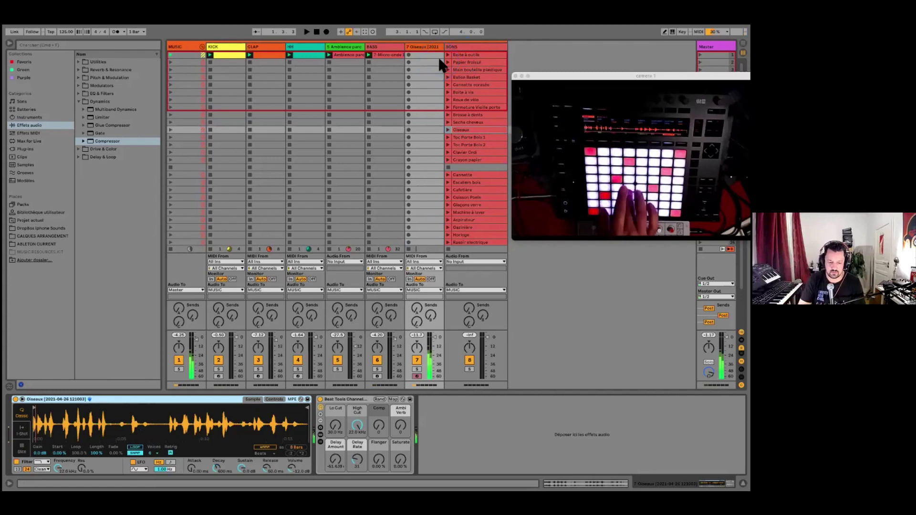
Raise the Lo Cut on the Oiseaux track's Beat Tools channel rack to about 403 Hz
{"action": "left_click", "coordinate": [420, 407]}
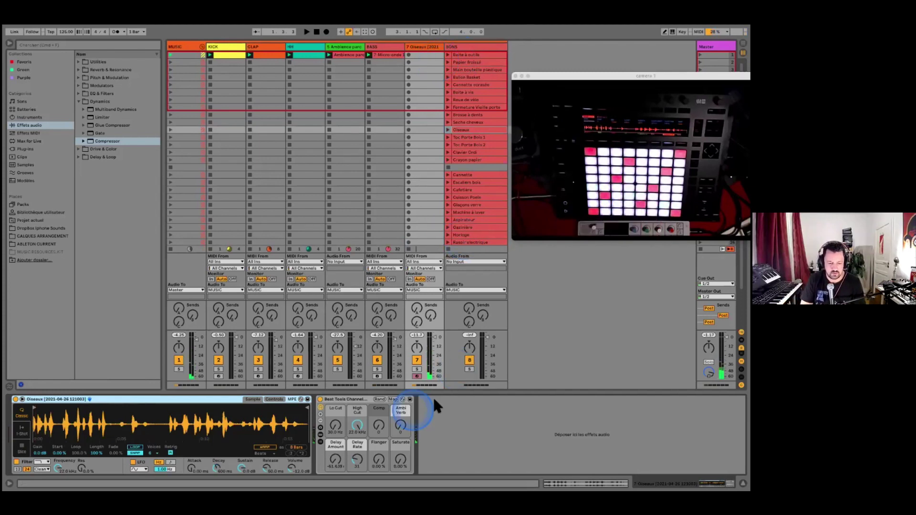
{"action": "left_click", "coordinate": [351, 397]}
{"action": "left_click", "coordinate": [336, 424]}
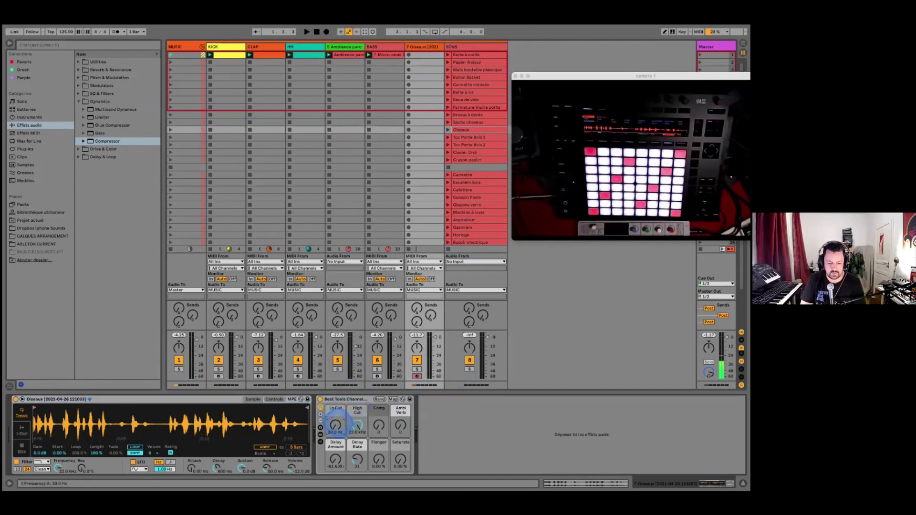
{"action": "mouse_move", "coordinate": [338, 423]}
{"action": "left_mouse_down"}
{"action": "mouse_move", "coordinate": [337, 405]}
{"action": "mouse_move", "coordinate": [338, 434]}
{"action": "left_mouse_up"}
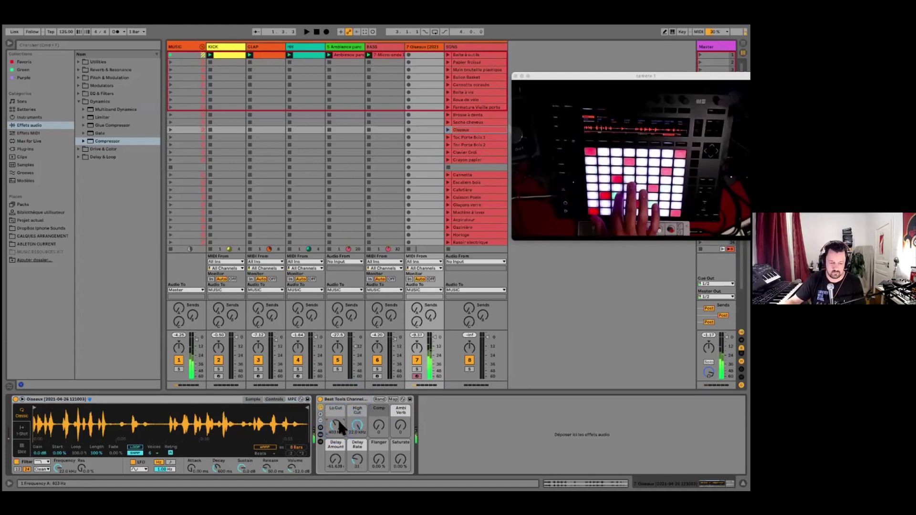
Add a Hybrid Reverb from the Reverb & Resonance effects after the rack on the Oiseaux track
{"action": "left_click", "coordinate": [79, 102]}
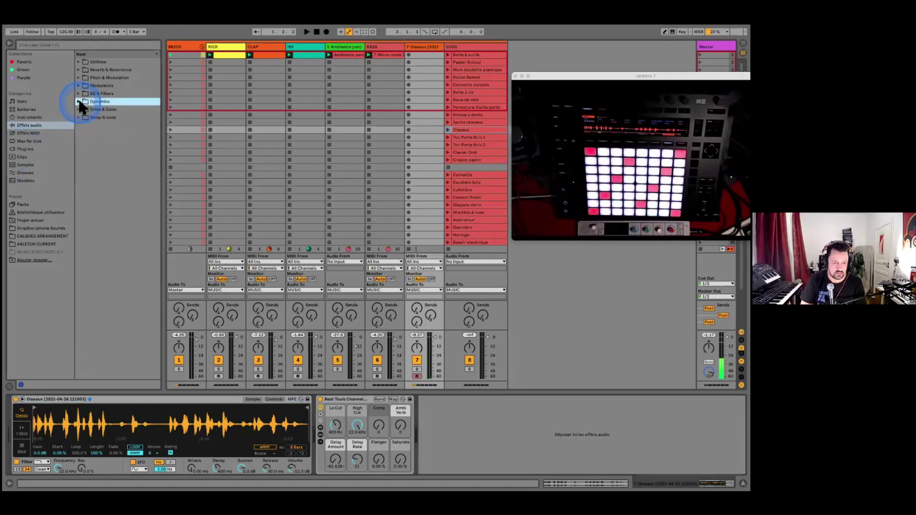
{"action": "left_click", "coordinate": [79, 70]}
{"action": "left_click", "coordinate": [119, 70]}
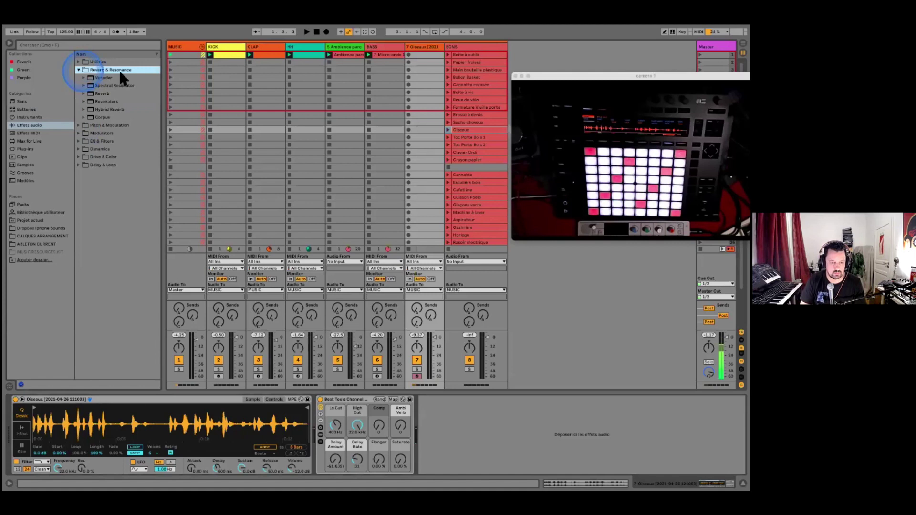
{"action": "left_click", "coordinate": [70, 140]}
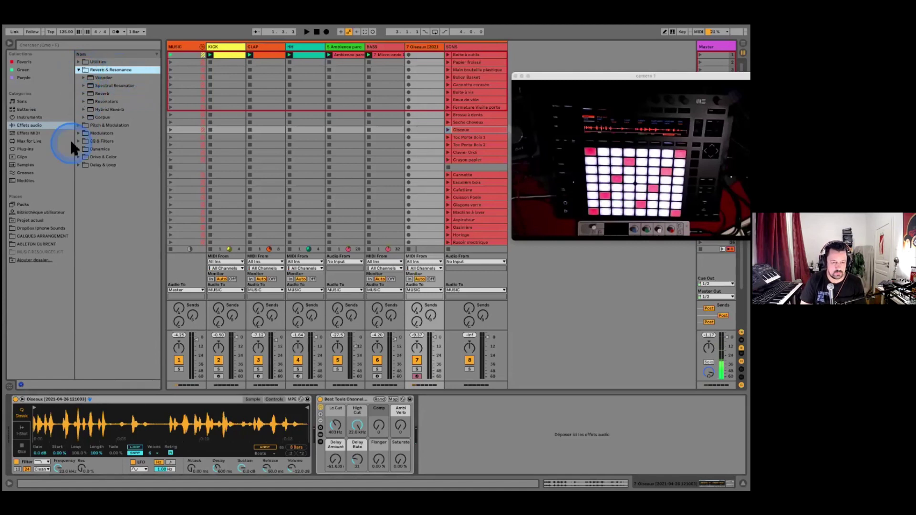
{"action": "left_click", "coordinate": [81, 91]}
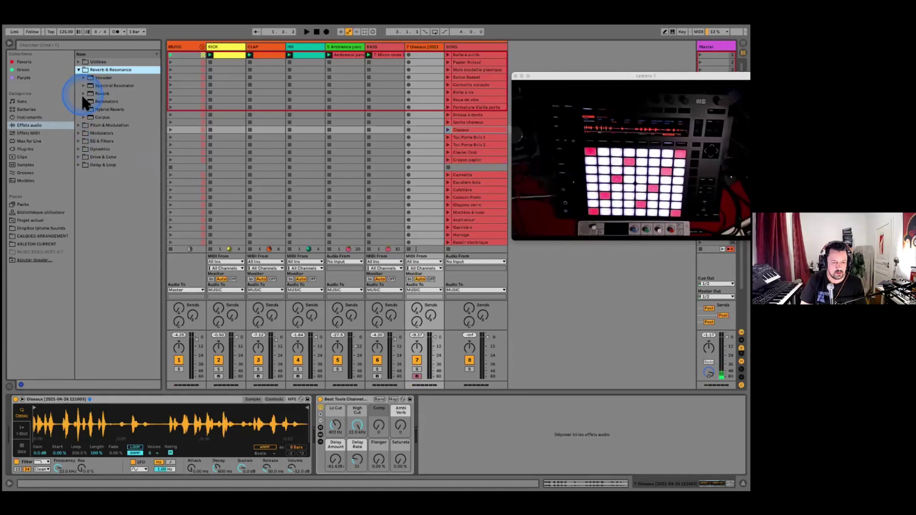
{"action": "left_click", "coordinate": [92, 110]}
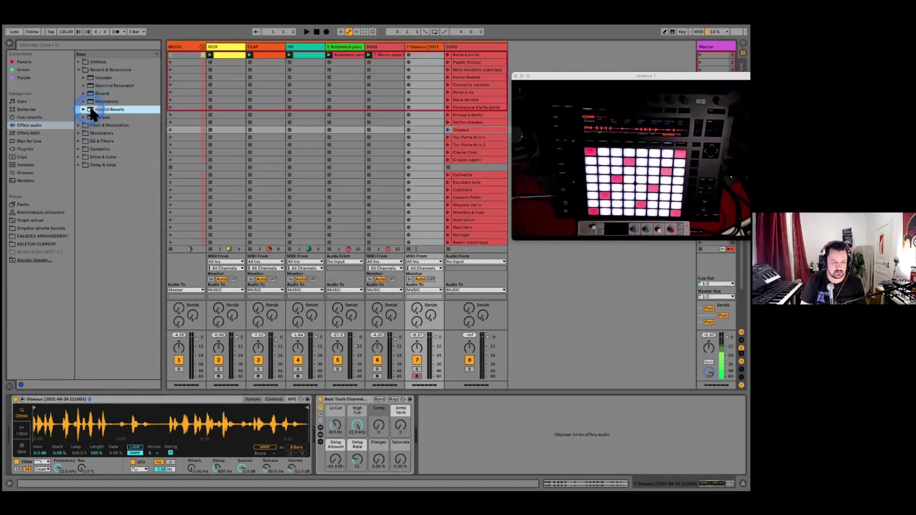
{"action": "mouse_move", "coordinate": [93, 110]}
{"action": "left_mouse_down"}
{"action": "mouse_move", "coordinate": [363, 391]}
{"action": "mouse_move", "coordinate": [456, 426]}
{"action": "left_mouse_up"}
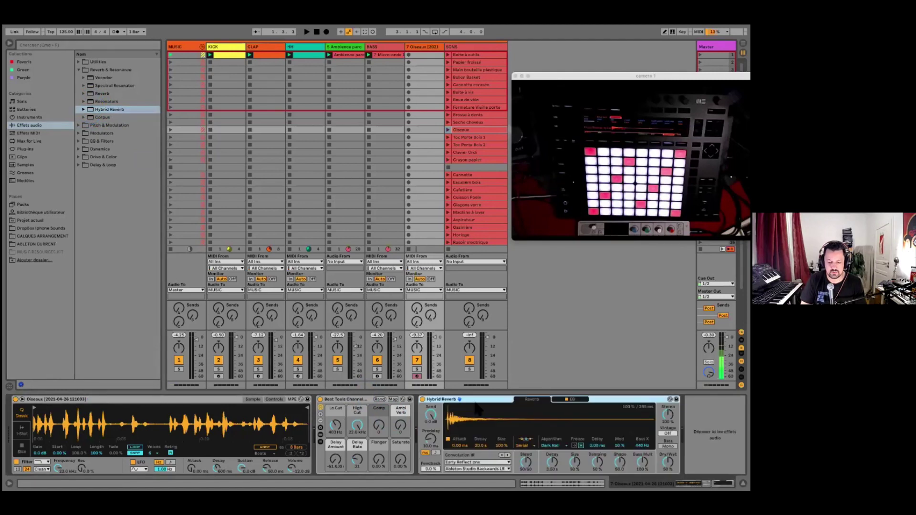
Examine the Hybrid Reverb's convolution settings and its routing options
{"action": "left_click", "coordinate": [476, 406]}
{"action": "left_click", "coordinate": [472, 398]}
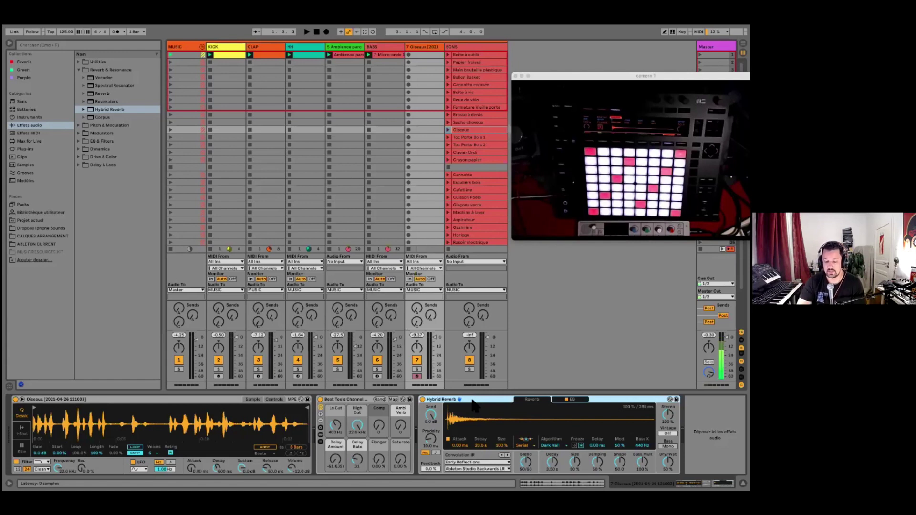
{"action": "left_click", "coordinate": [481, 465]}
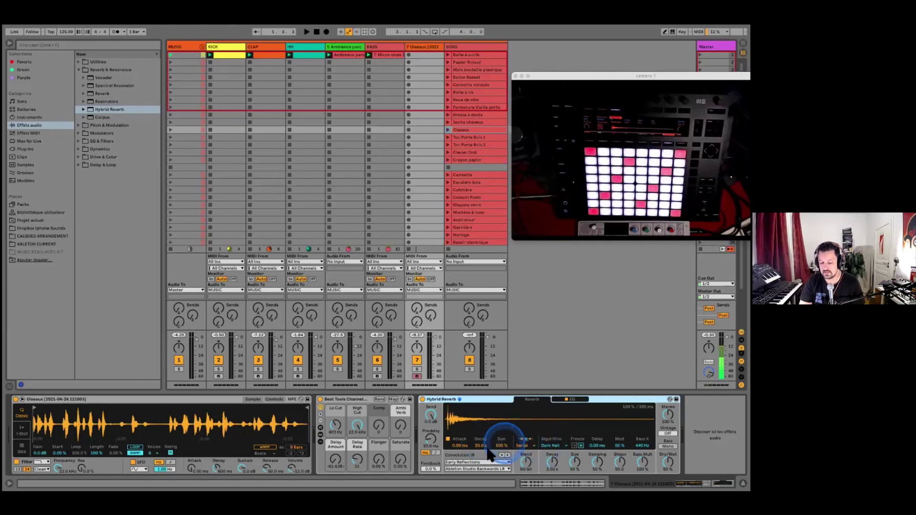
{"action": "left_click", "coordinate": [523, 446]}
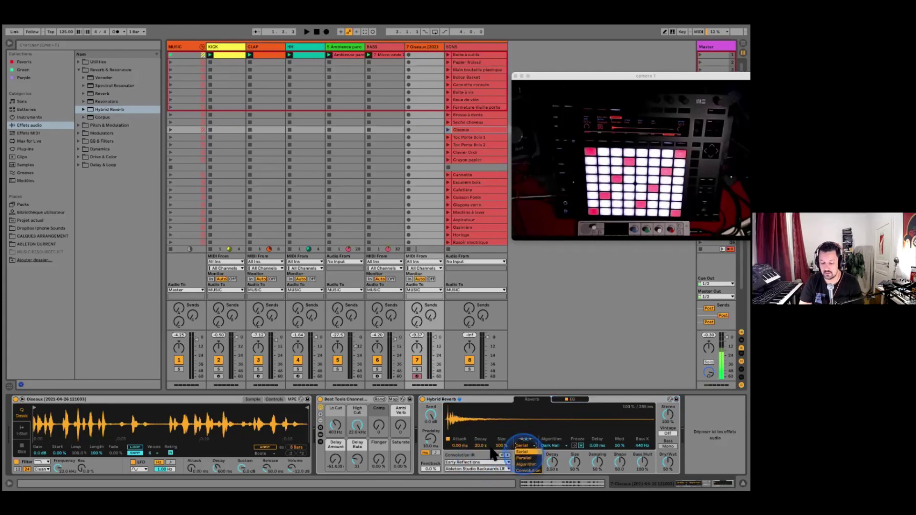
{"action": "left_click", "coordinate": [475, 452]}
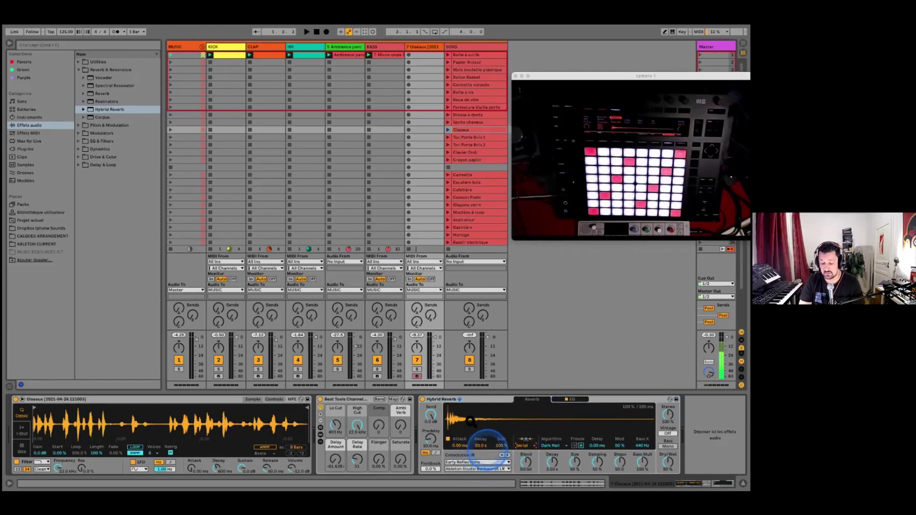
Set the reverb algorithm to Shimmer with about 68 % shimmer, a longer decay and a 48/52 blend
{"action": "key", "text": "space"}
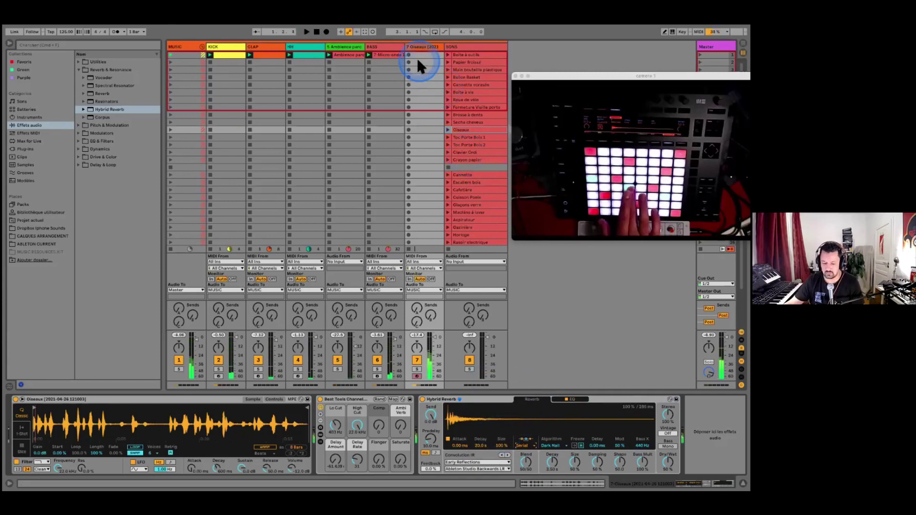
{"action": "left_click", "coordinate": [551, 446]}
{"action": "left_click", "coordinate": [557, 464]}
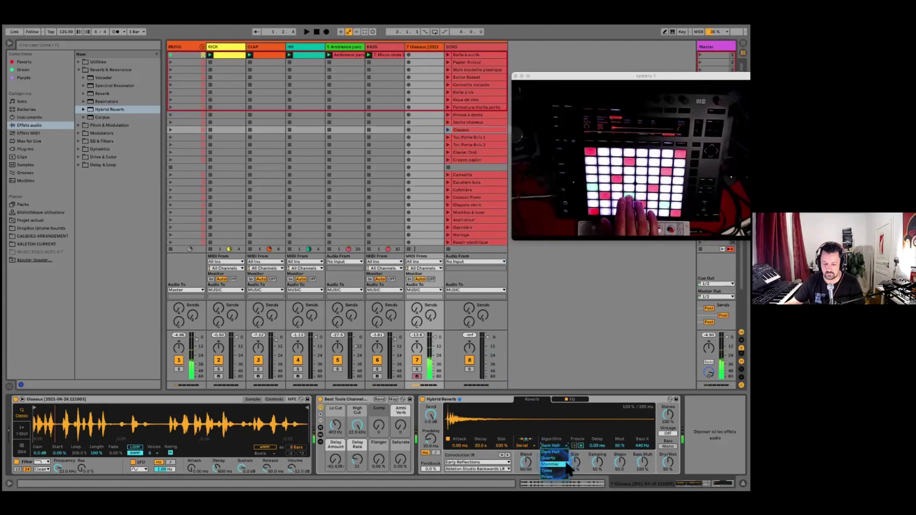
{"action": "left_click_drag", "start_coordinate": [643, 461], "coordinate": [643, 453]}
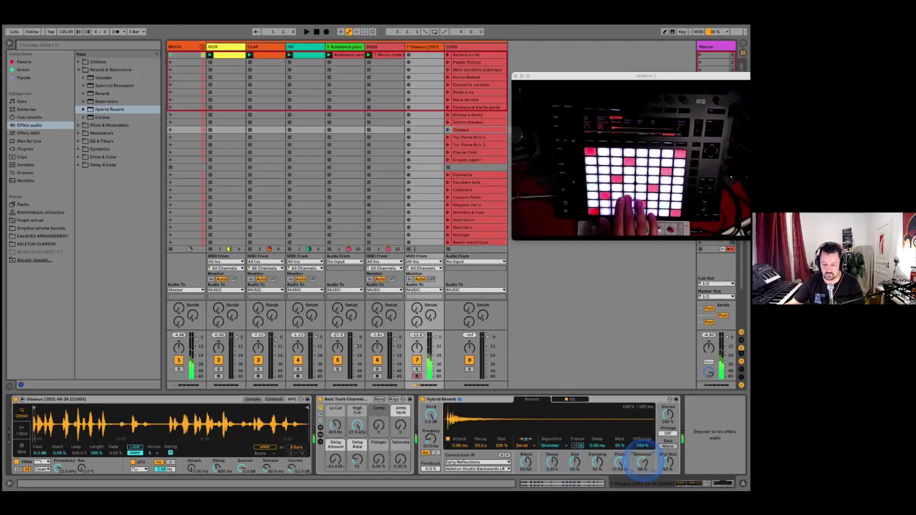
{"action": "left_click_drag", "start_coordinate": [552, 462], "coordinate": [524, 460]}
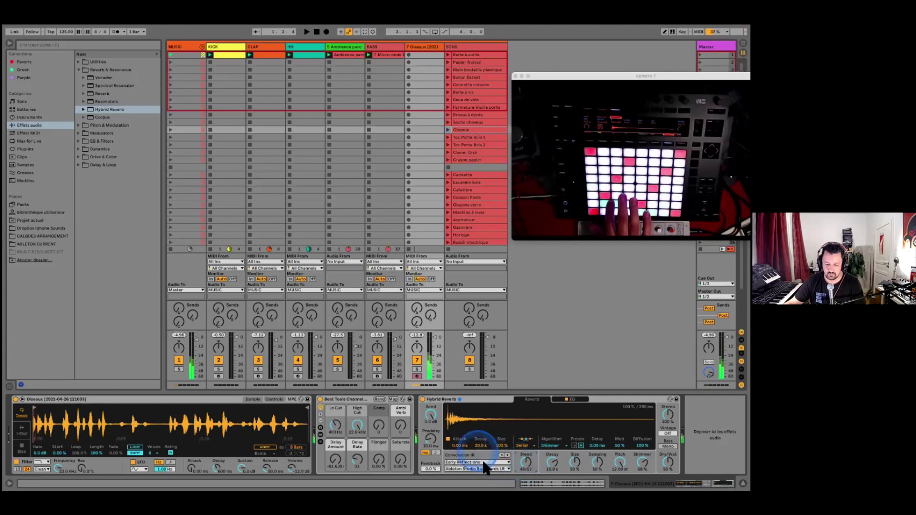
Set the Hybrid Reverb's convolution impulse response to Foundry Verriere LR from the Real Places category
{"action": "left_click", "coordinate": [505, 456]}
{"action": "left_click", "coordinate": [506, 455]}
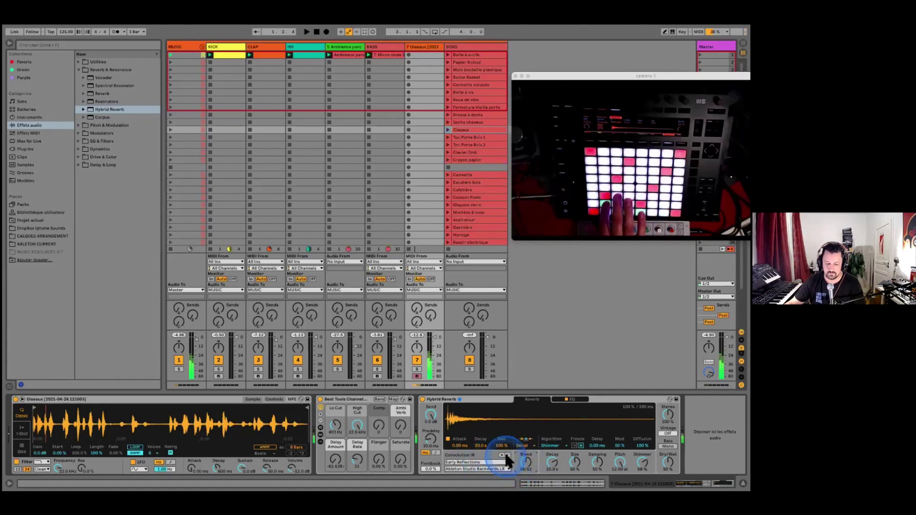
{"action": "left_click", "coordinate": [506, 455]}
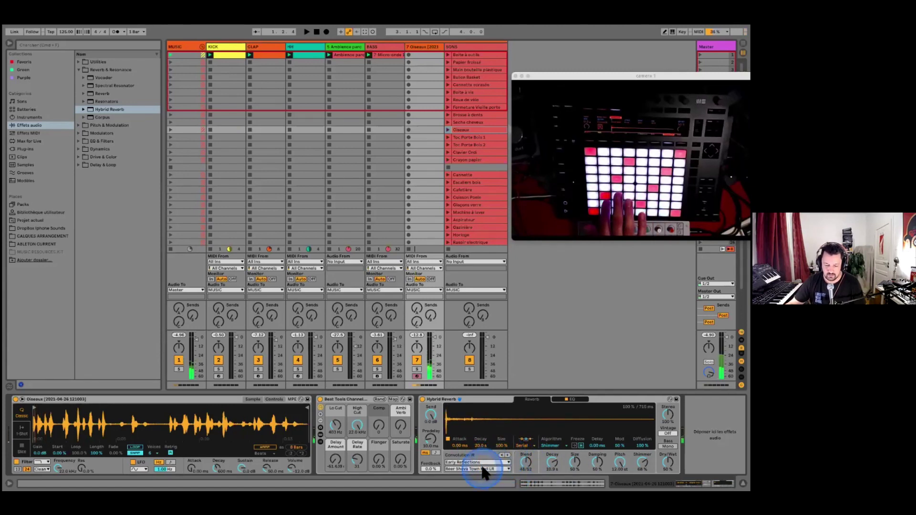
{"action": "left_click", "coordinate": [493, 469]}
{"action": "left_click", "coordinate": [483, 466]}
{"action": "left_click", "coordinate": [482, 462]}
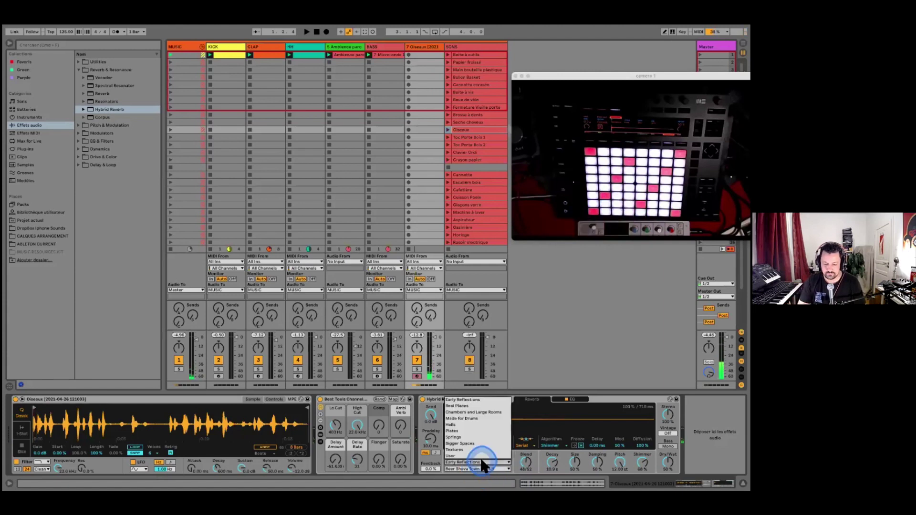
{"action": "left_click", "coordinate": [456, 406]}
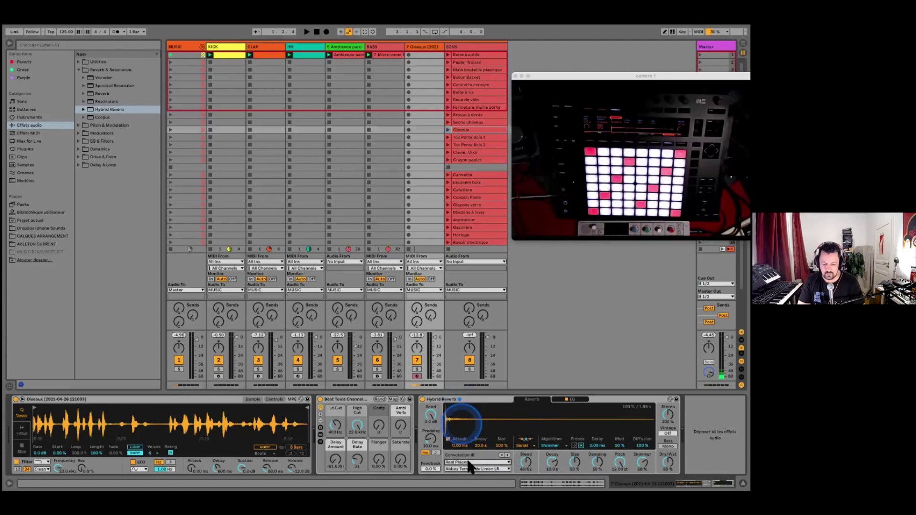
{"action": "left_click", "coordinate": [472, 469]}
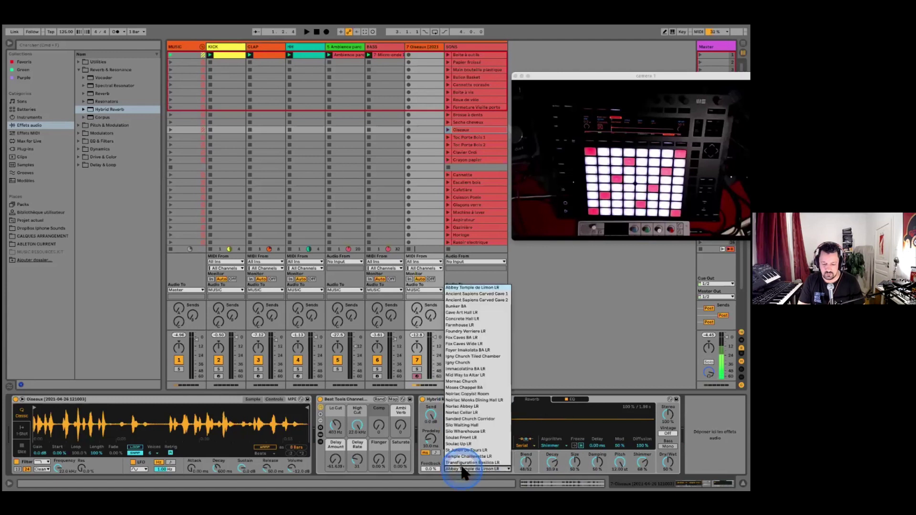
{"action": "left_click", "coordinate": [460, 329]}
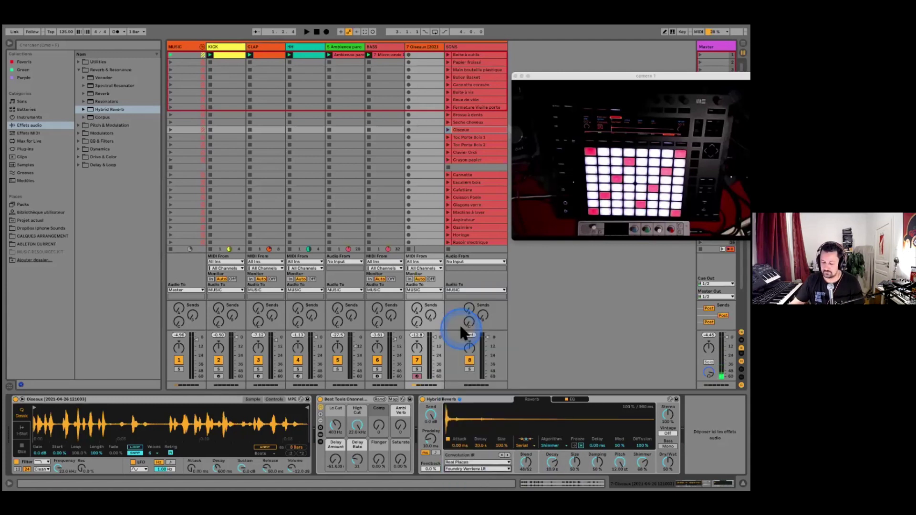
{"action": "left_click", "coordinate": [465, 332]}
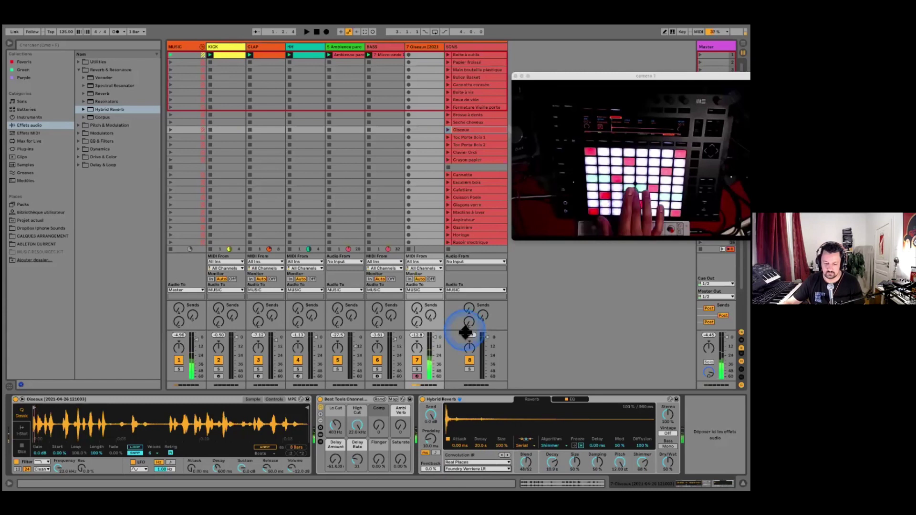
Move the Oiseaux sample's start point to the isolated bird call near the middle of the waveform
{"action": "key", "text": "space"}
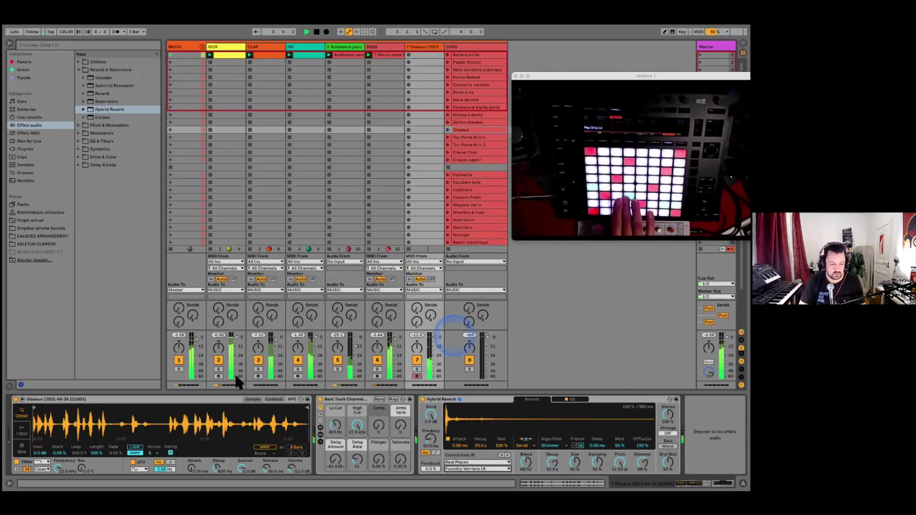
{"action": "left_click", "coordinate": [55, 415]}
{"action": "mouse_move", "coordinate": [37, 409]}
{"action": "left_mouse_down"}
{"action": "mouse_move", "coordinate": [153, 408]}
{"action": "mouse_move", "coordinate": [136, 407]}
{"action": "left_mouse_up"}
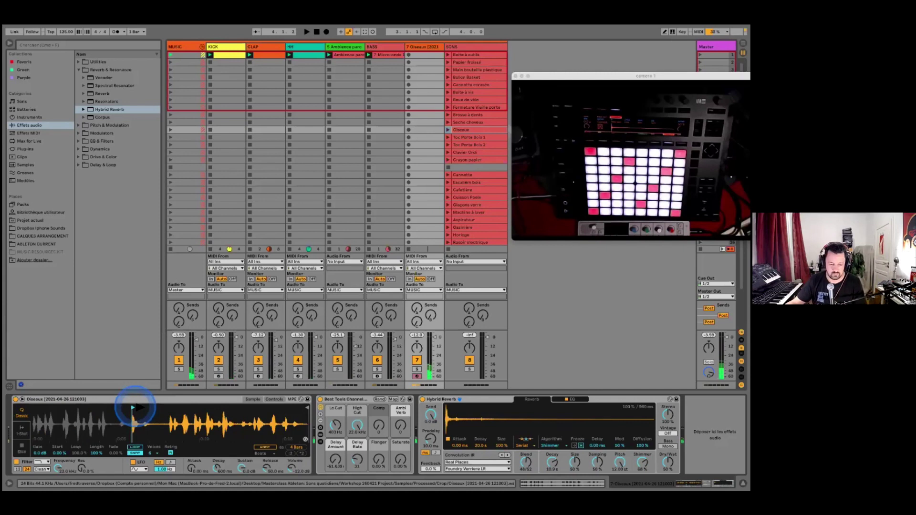
{"action": "left_click_drag", "start_coordinate": [133, 419], "coordinate": [130, 408]}
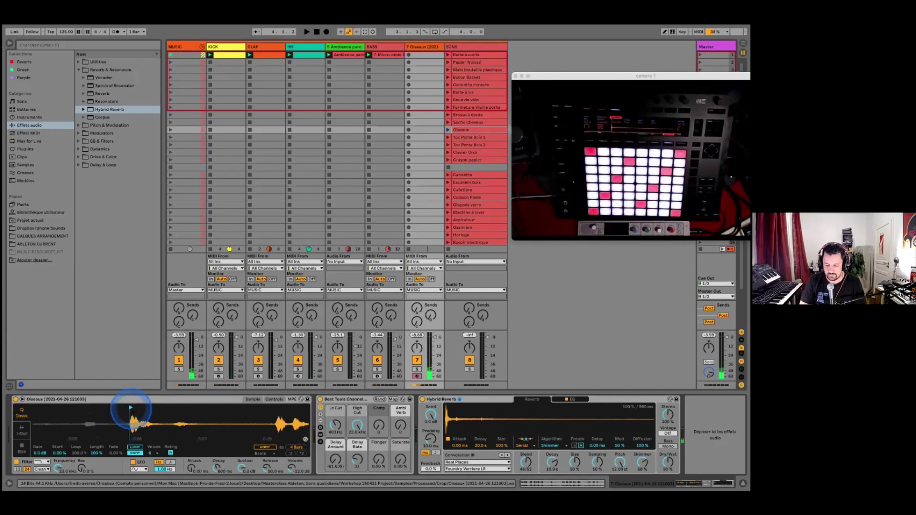
Change the Hybrid Reverb algorithm to Dark Hall with about 21.2 s decay and raise Dry/Wet to about 56 %
{"action": "left_click_drag", "start_coordinate": [549, 451], "coordinate": [583, 475]}
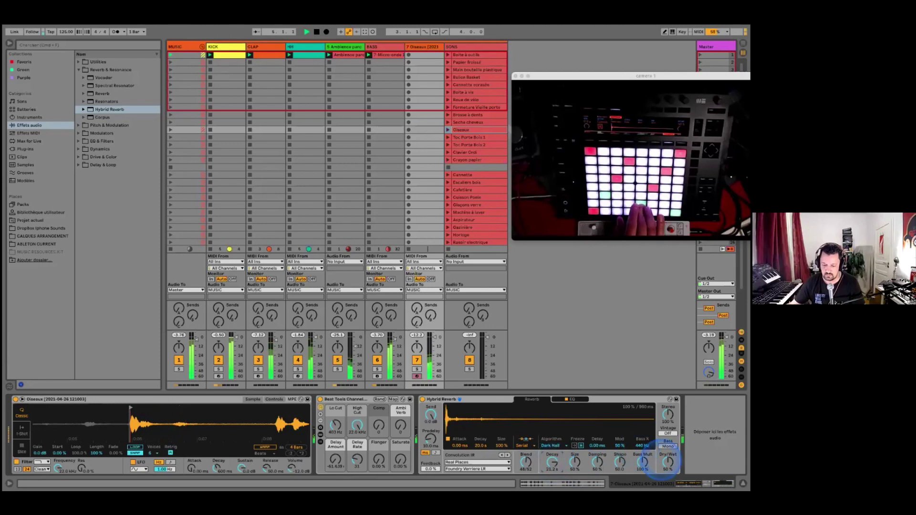
{"action": "left_click_drag", "start_coordinate": [666, 468], "coordinate": [667, 462]}
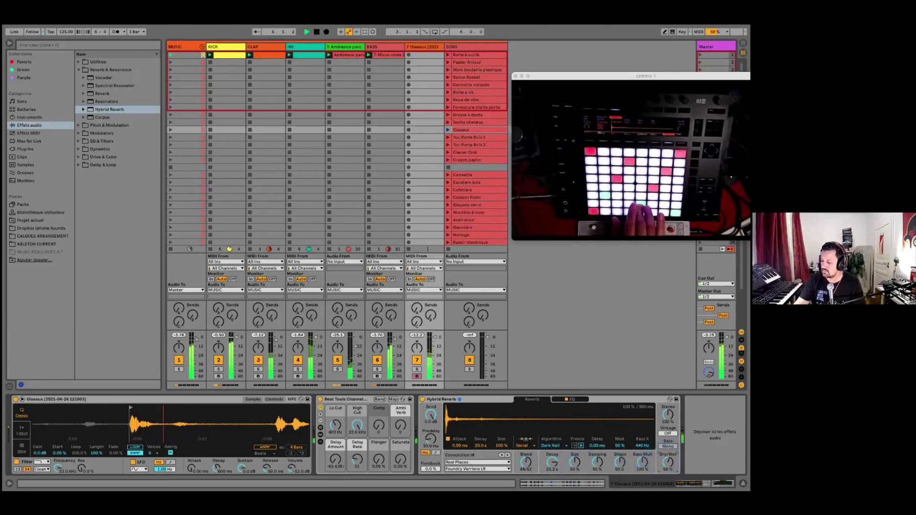
Open the recorded Oiseaux clip's notes and move the clip up to the track's first slot
{"action": "key", "text": "shift+Tab"}
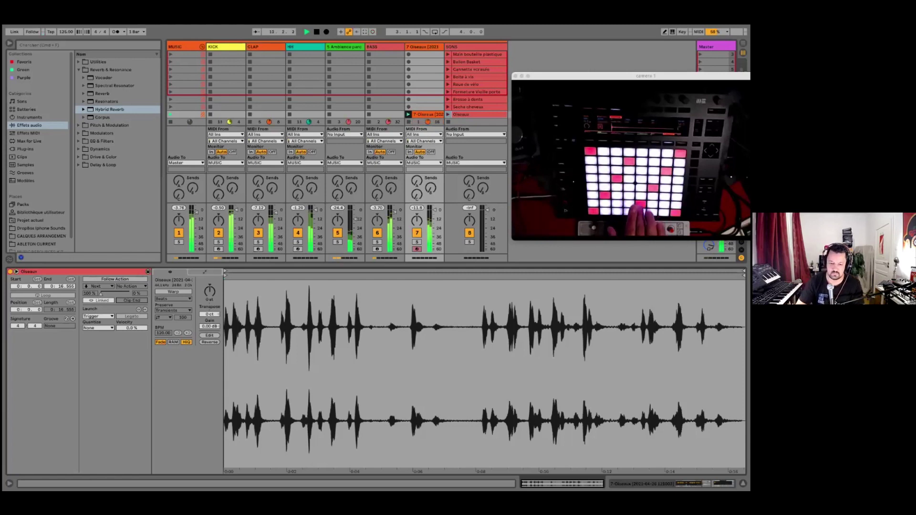
{"action": "left_click", "coordinate": [422, 115]}
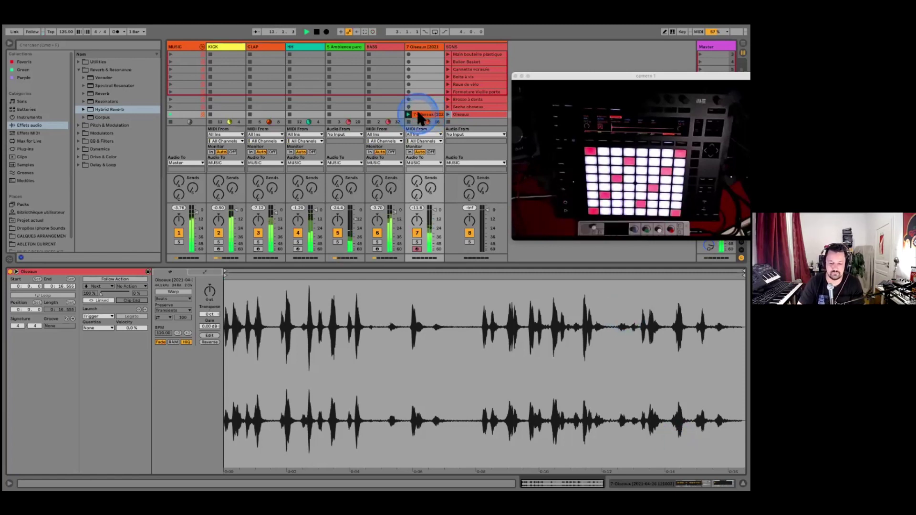
{"action": "left_click", "coordinate": [418, 115]}
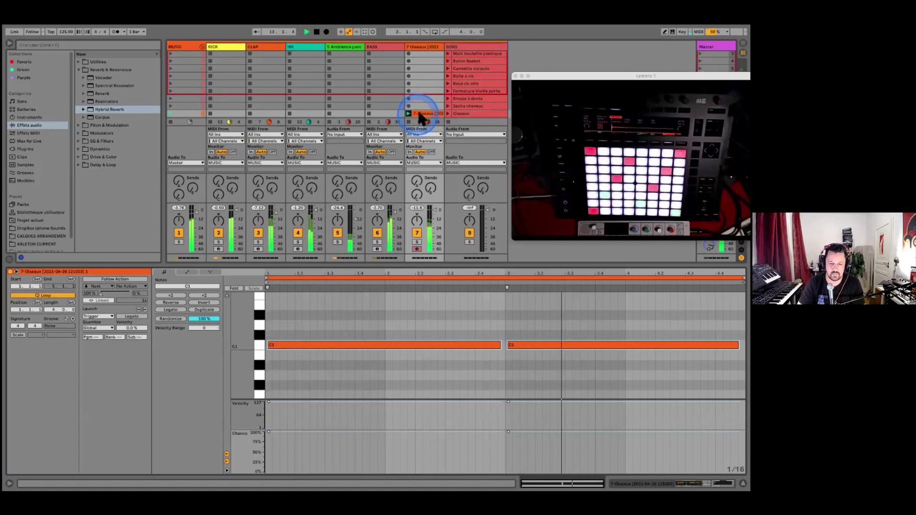
{"action": "key", "text": "space"}
{"action": "left_click_drag", "start_coordinate": [419, 113], "coordinate": [429, 49]}
{"action": "key", "text": "shift+Tab"}
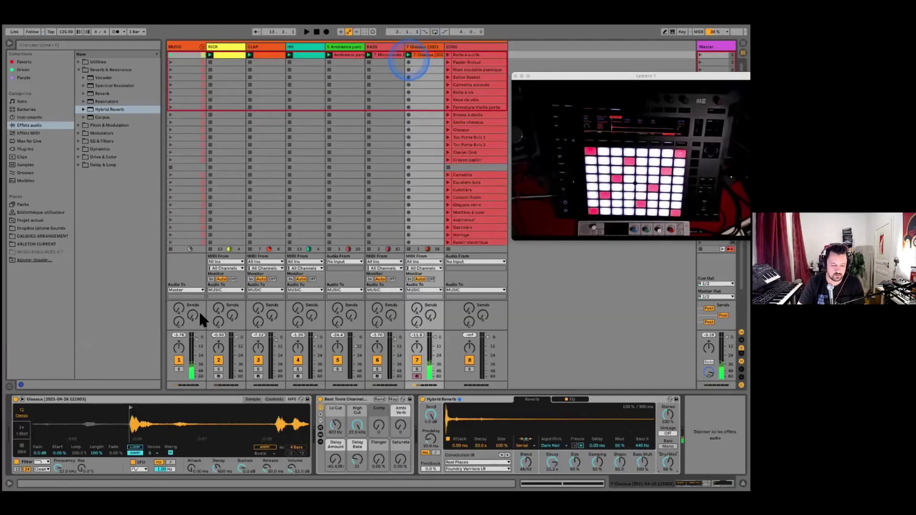
Lengthen the Oiseaux sampler's amplitude envelope release to about 2.36 s during playback
{"action": "left_click", "coordinate": [274, 400]}
{"action": "left_click_drag", "start_coordinate": [266, 448], "coordinate": [265, 429]}
{"action": "key", "text": "space"}
{"action": "left_click_drag", "start_coordinate": [263, 467], "coordinate": [266, 470]}
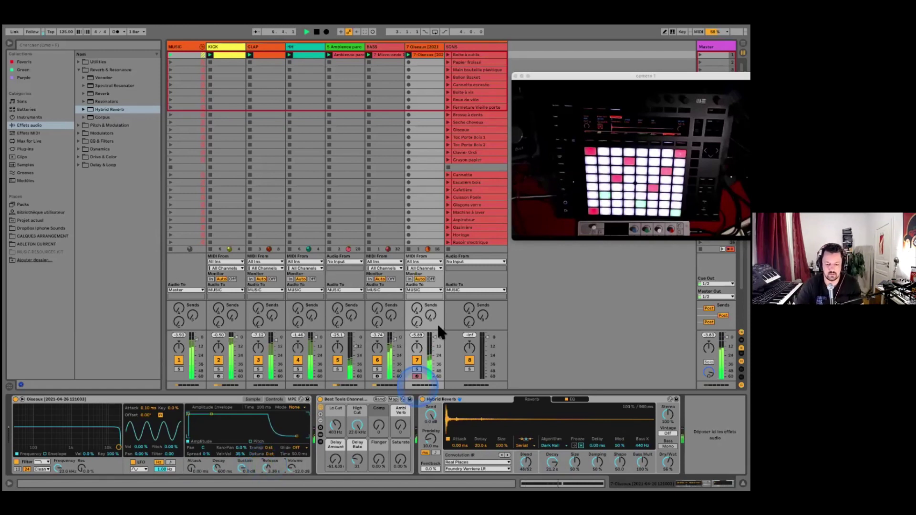
Lower the Oiseaux track's volume to about -2.0 dB and listen to it in the full mix
{"action": "left_click", "coordinate": [433, 338]}
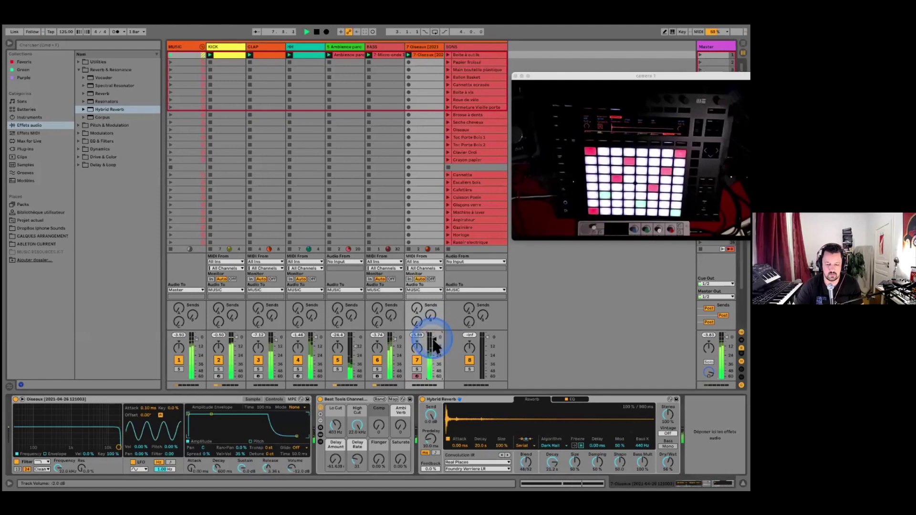
{"action": "left_click", "coordinate": [302, 53]}
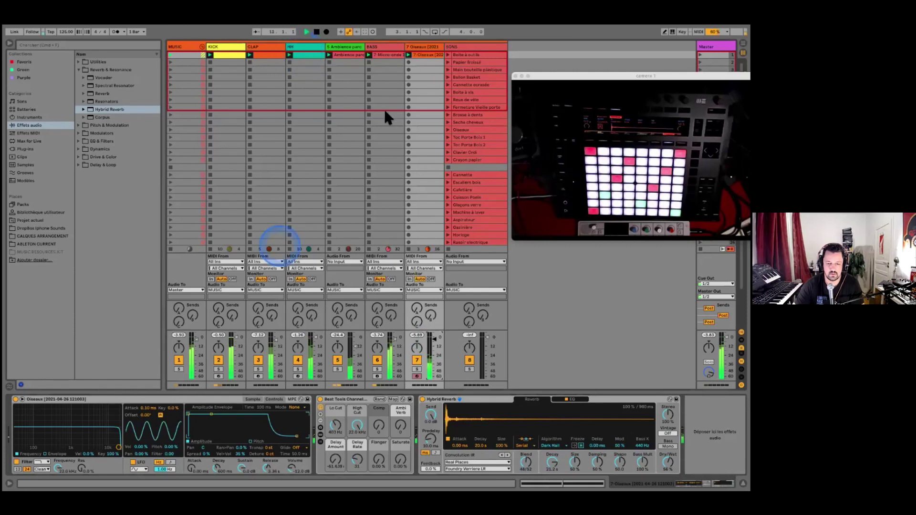
{"action": "key", "text": "space"}
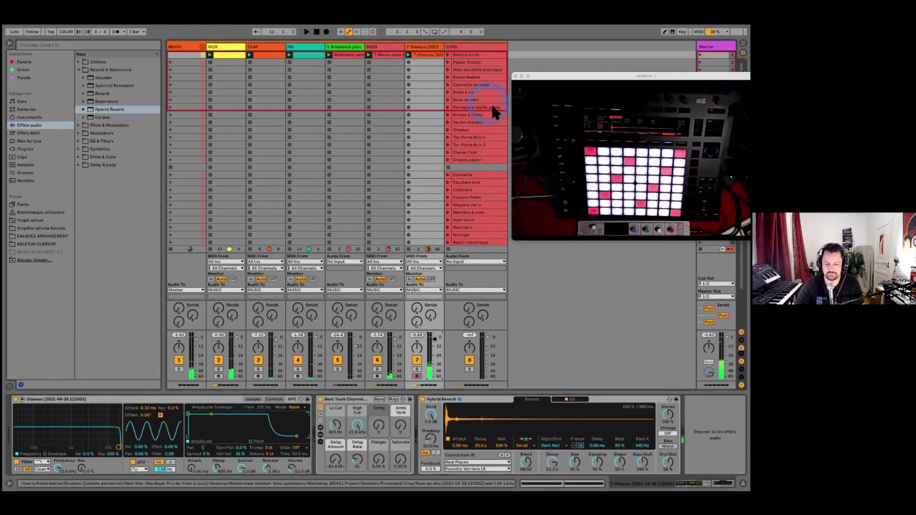
Audition the Cannette clip on the SONS track
{"action": "left_click", "coordinate": [478, 146]}
{"action": "scroll", "coordinate": [479, 146], "scroll_direction": "down", "scroll_amount": 2}
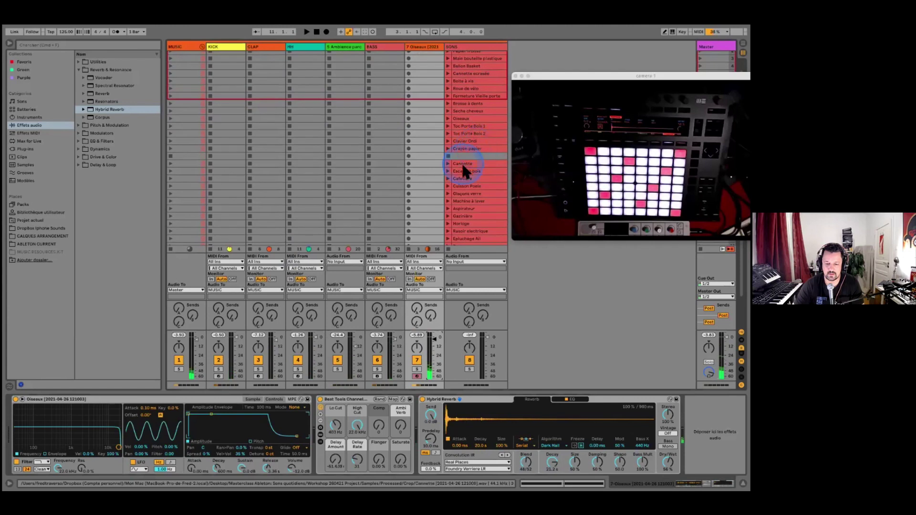
{"action": "left_click", "coordinate": [448, 163]}
{"action": "left_click", "coordinate": [458, 164]}
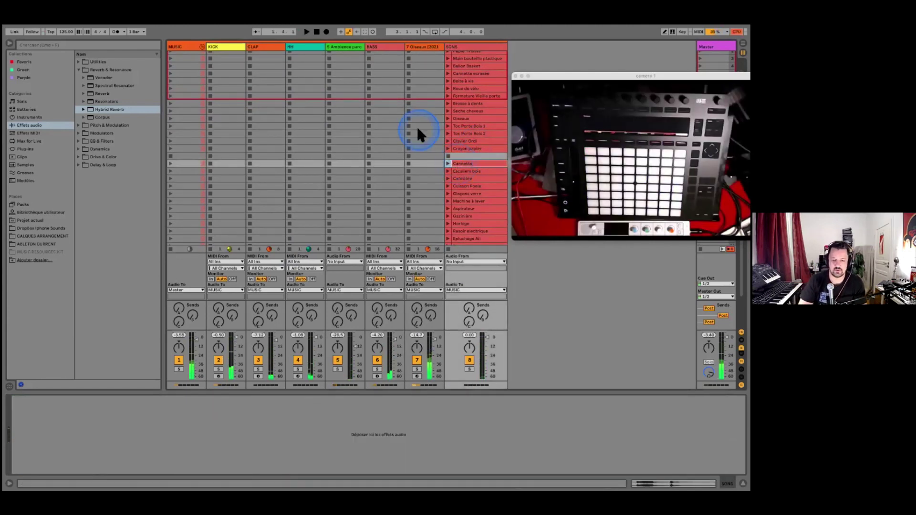
{"action": "scroll", "coordinate": [417, 125], "scroll_direction": "up", "scroll_amount": 2}
{"action": "left_click", "coordinate": [262, 47]}
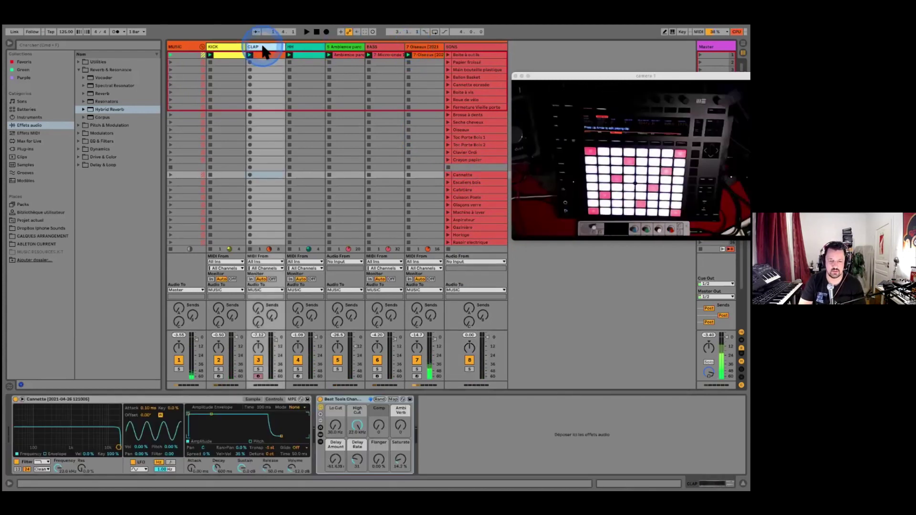
{"action": "key", "text": "super+shift+t"}
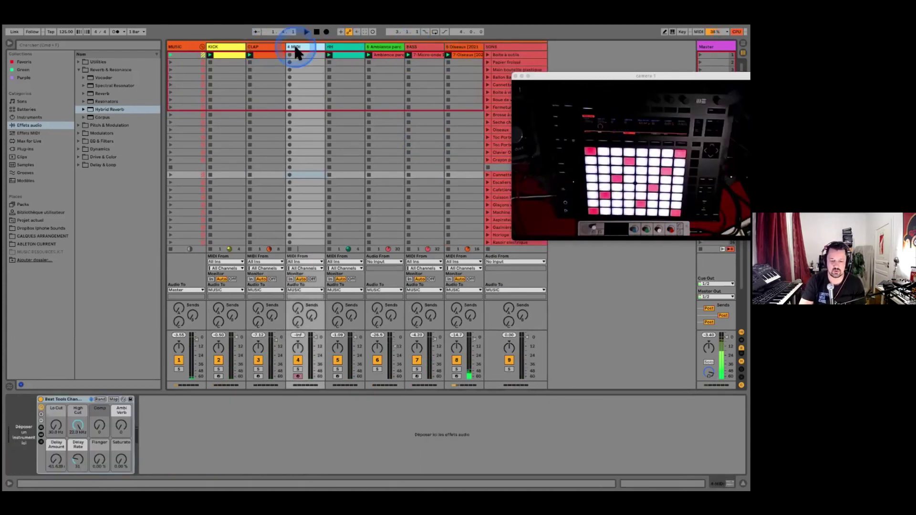
{"action": "key", "text": "super+z"}
Examine the notes in the CLAP track's clip and return to the track's devices
{"action": "double_click", "coordinate": [262, 55]}
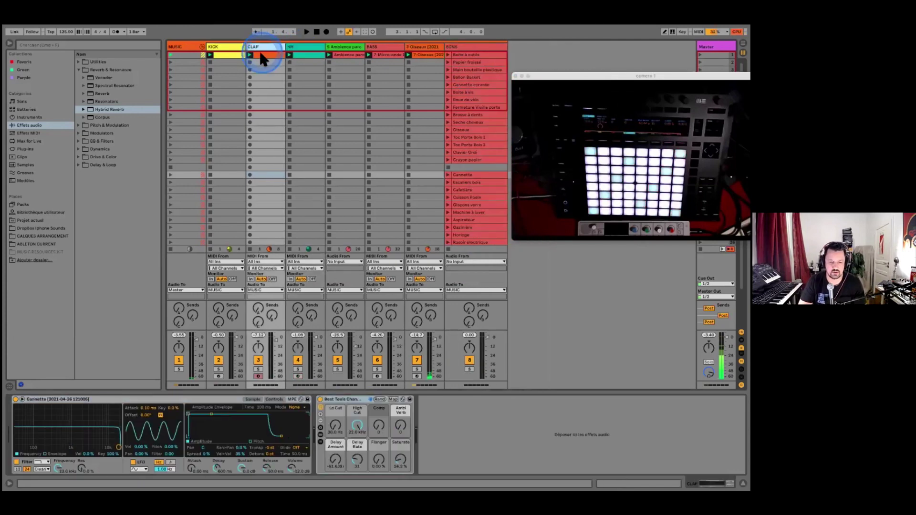
{"action": "left_click", "coordinate": [362, 354]}
{"action": "scroll", "coordinate": [343, 386], "scroll_direction": "down", "scroll_amount": 5}
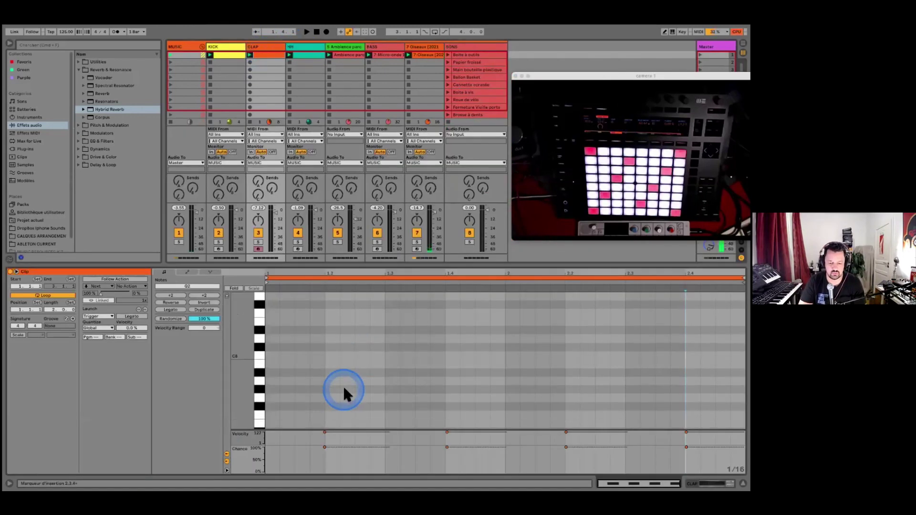
{"action": "left_click", "coordinate": [268, 50]}
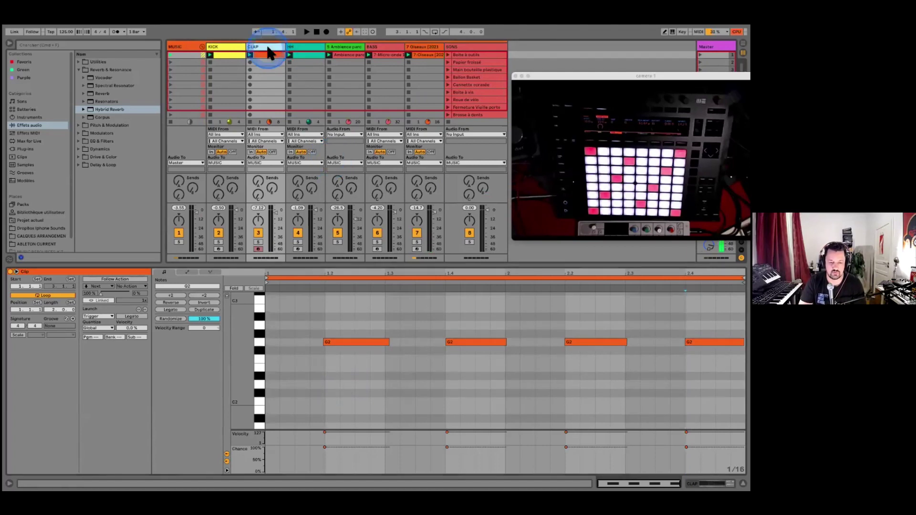
{"action": "left_click", "coordinate": [268, 49]}
{"action": "left_click", "coordinate": [245, 265]}
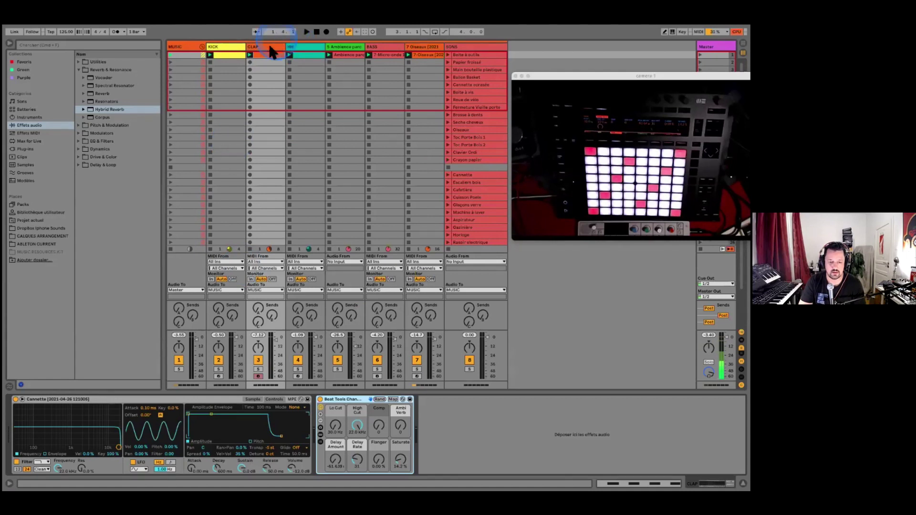
Duplicate the CLAP track and rename the copy SN
{"action": "left_click", "coordinate": [270, 50]}
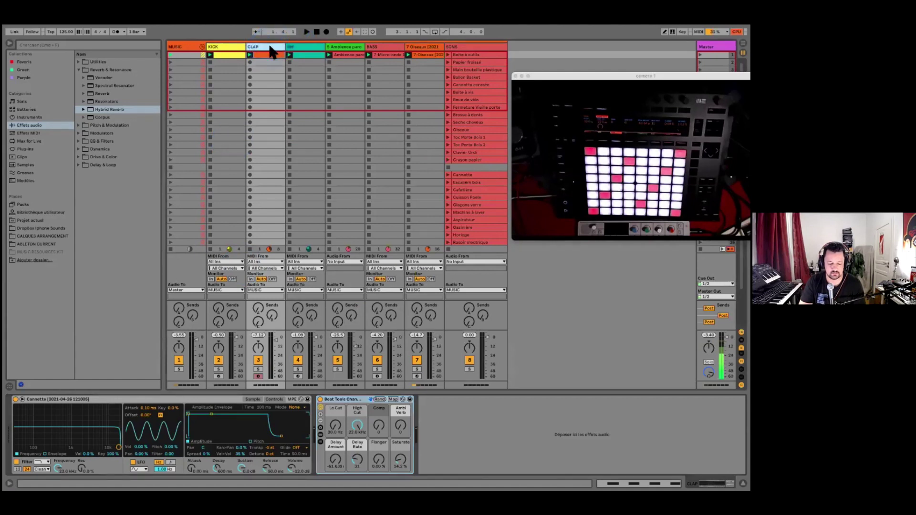
{"action": "left_click", "coordinate": [269, 48]}
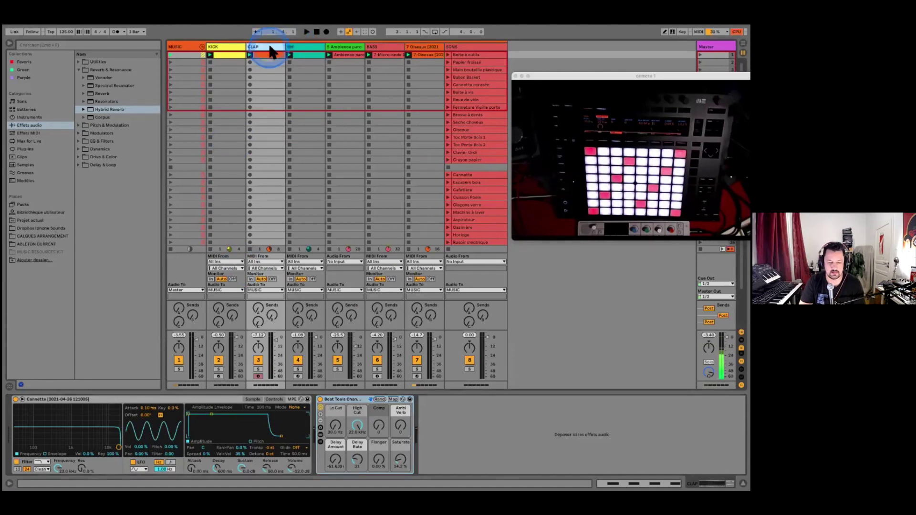
{"action": "key", "text": "super+d"}
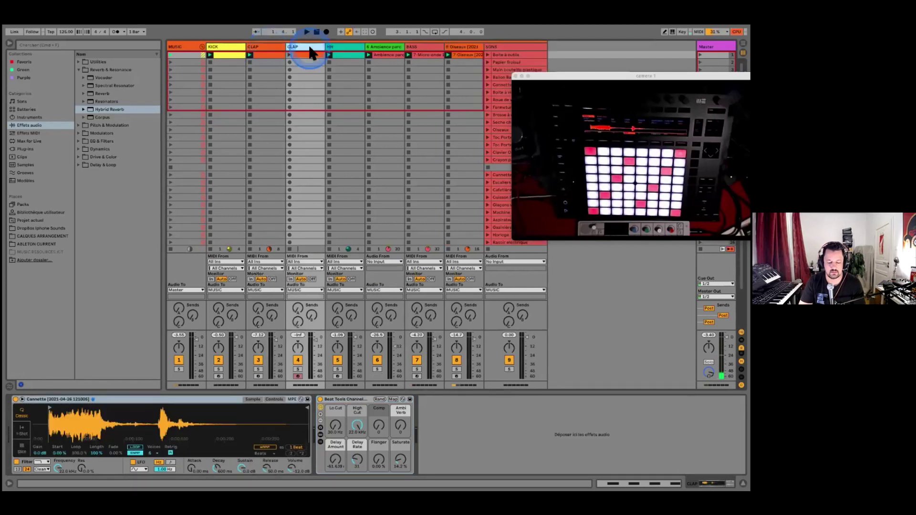
{"action": "key", "text": "super+r"}
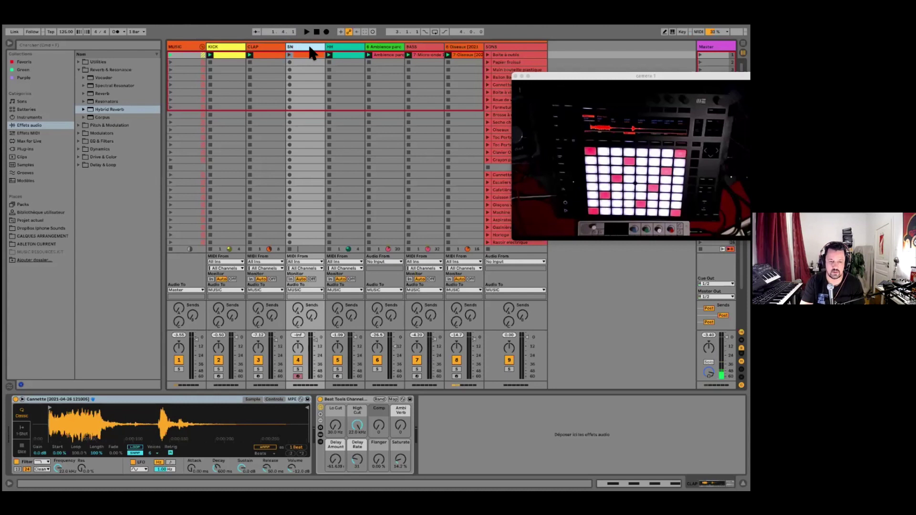
Move the camera window clear of the SONS track, audition the Cannette écrasée clip and stop it
{"action": "left_click", "coordinate": [425, 90]}
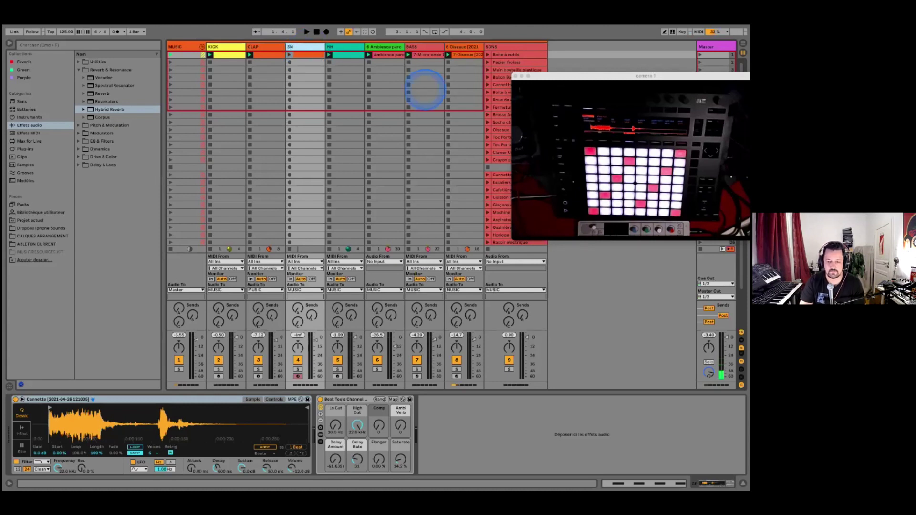
{"action": "left_click", "coordinate": [528, 93]}
{"action": "left_click_drag", "start_coordinate": [544, 76], "coordinate": [595, 74]}
{"action": "left_click", "coordinate": [504, 165]}
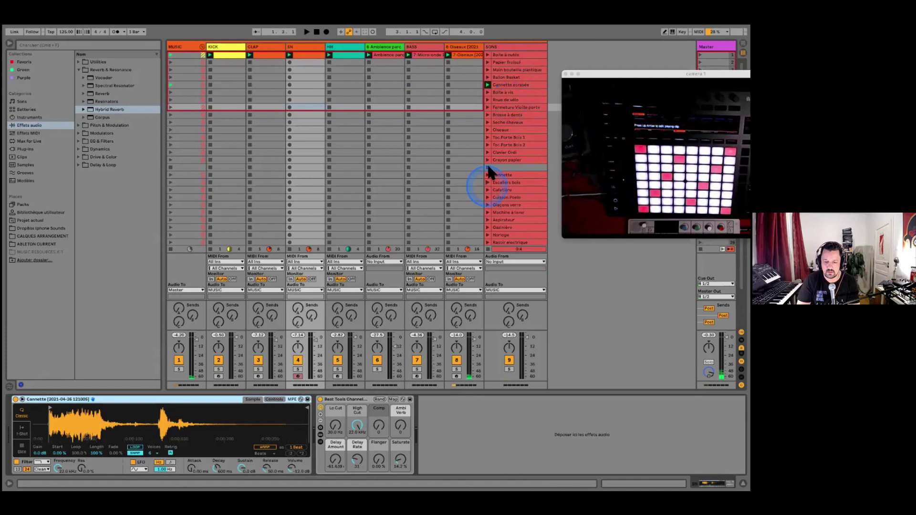
{"action": "left_click", "coordinate": [488, 167]}
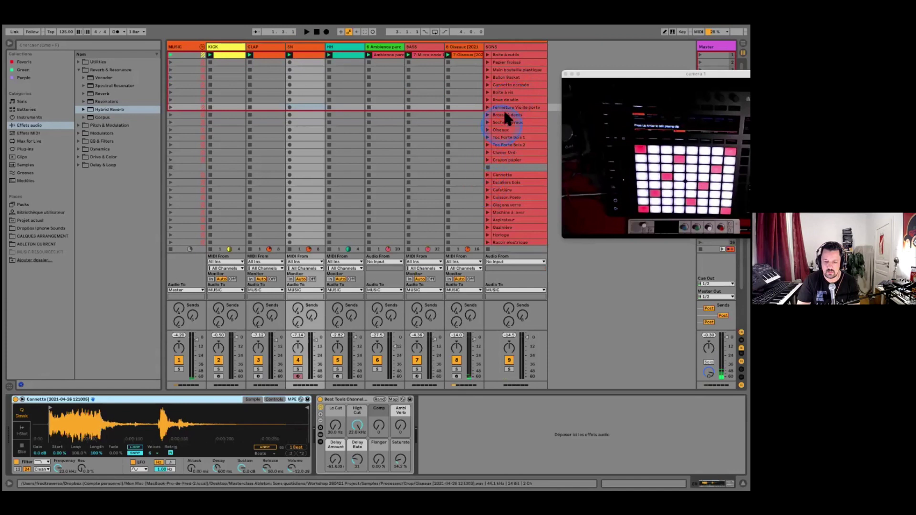
Load the Fermeture Vieille porte sample into the SN track's Simpler and normalize its volume
{"action": "mouse_move", "coordinate": [505, 104]}
{"action": "left_mouse_down"}
{"action": "mouse_move", "coordinate": [262, 250]}
{"action": "mouse_move", "coordinate": [163, 353]}
{"action": "mouse_move", "coordinate": [93, 388]}
{"action": "mouse_move", "coordinate": [74, 422]}
{"action": "mouse_move", "coordinate": [50, 409]}
{"action": "left_mouse_up"}
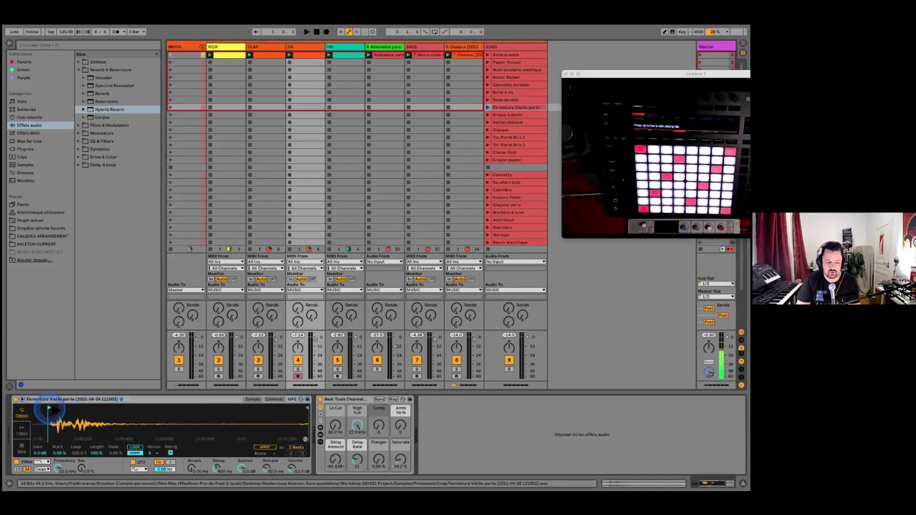
{"action": "right_click", "coordinate": [70, 417]}
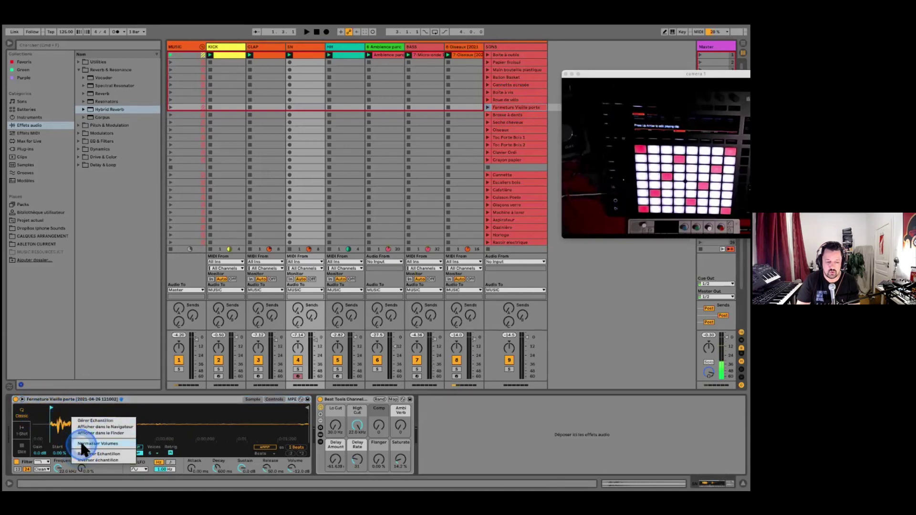
{"action": "left_click", "coordinate": [82, 444]}
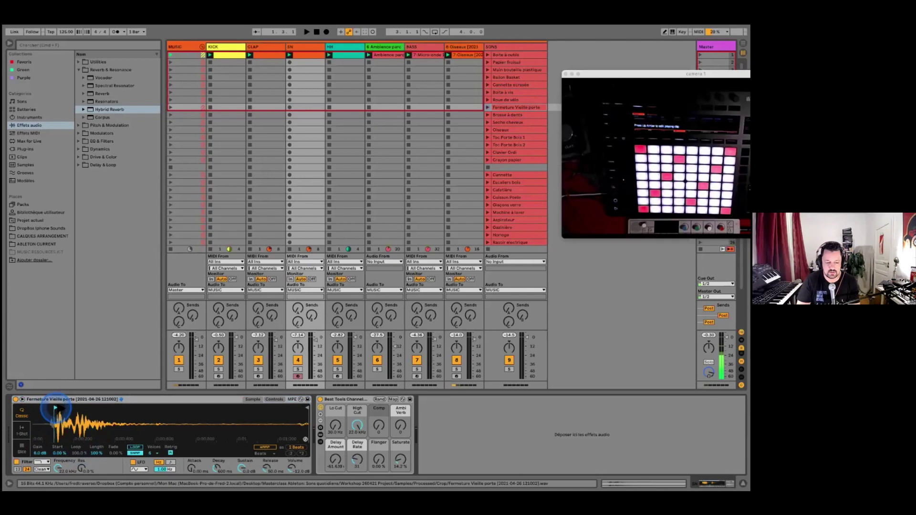
Play the set with SN soloed, shorten the sample by bringing its end marker in, and set the envelope's sustain to -19 dB
{"action": "key", "text": "space"}
{"action": "left_click", "coordinate": [184, 391]}
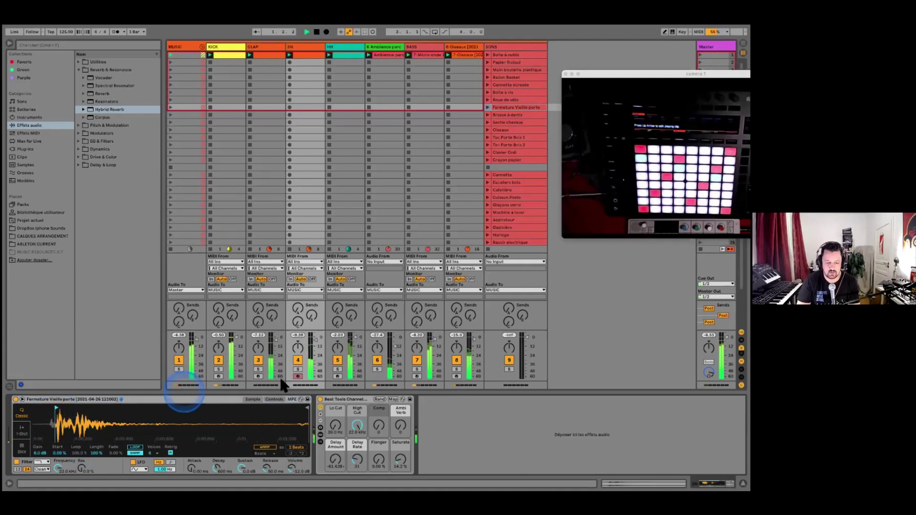
{"action": "left_click", "coordinate": [297, 370]}
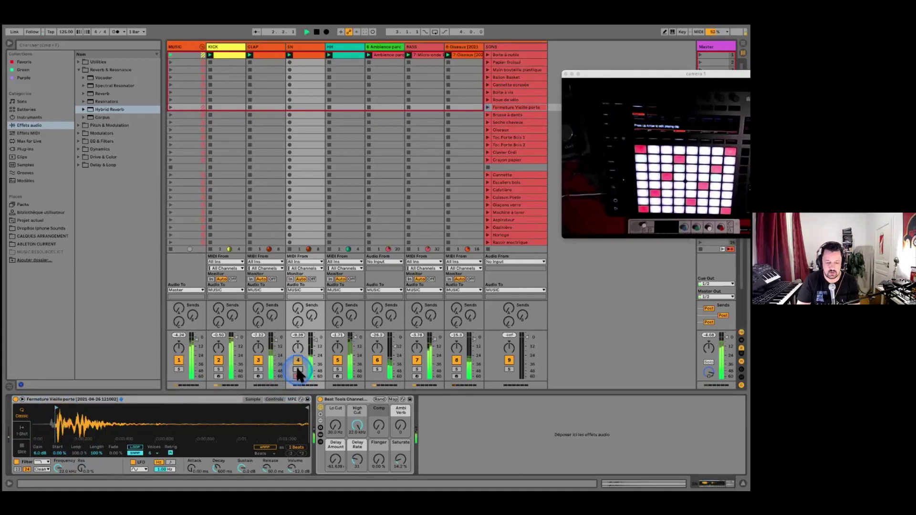
{"action": "left_click_drag", "start_coordinate": [307, 409], "coordinate": [103, 415]}
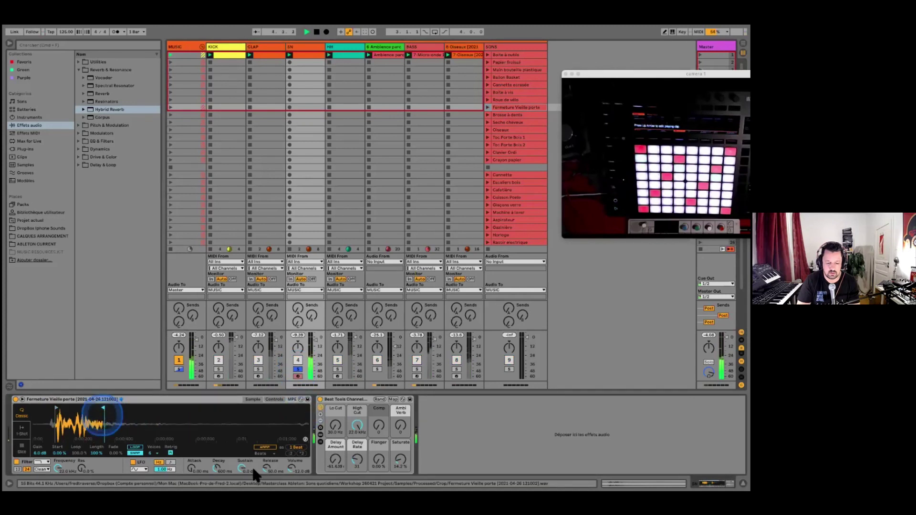
{"action": "left_click_drag", "start_coordinate": [253, 470], "coordinate": [215, 465]}
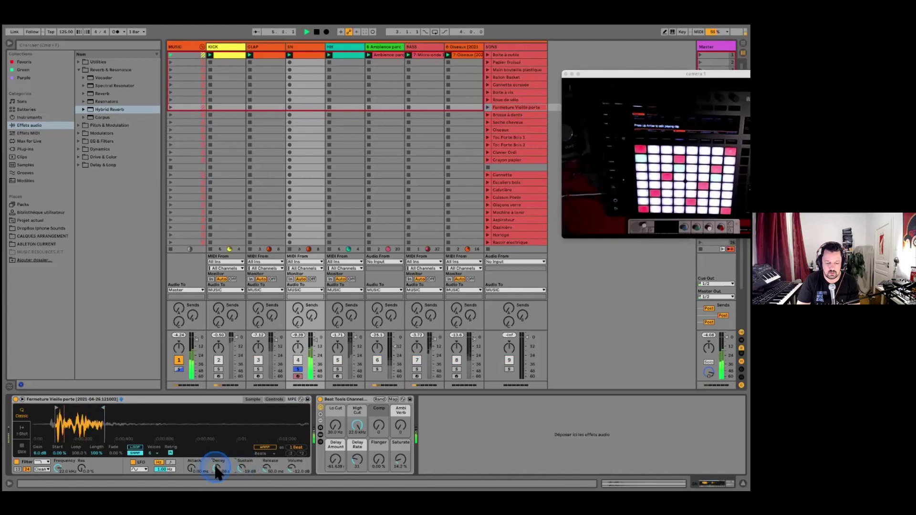
Switch the SN Simpler's filter circuit to MS2 and raise its drive to about 12.2 dB
{"action": "left_click", "coordinate": [41, 470]}
{"action": "left_click", "coordinate": [43, 442]}
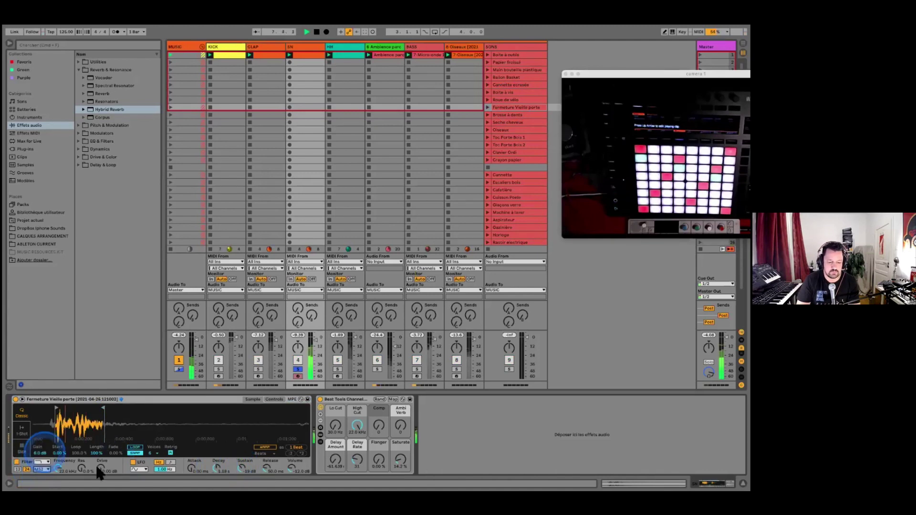
{"action": "left_click_drag", "start_coordinate": [101, 472], "coordinate": [100, 459]}
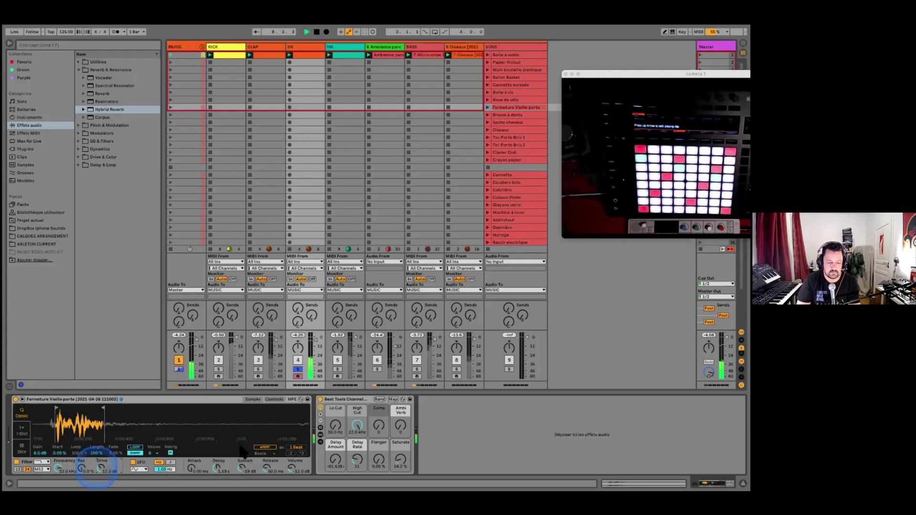
Reshape the SN envelope with -42 dB sustain, 188 ms release and an adjusted decay, and extend the sample's end slightly
{"action": "mouse_move", "coordinate": [265, 466]}
{"action": "left_mouse_down"}
{"action": "mouse_move", "coordinate": [265, 475]}
{"action": "mouse_move", "coordinate": [266, 461]}
{"action": "mouse_move", "coordinate": [241, 476]}
{"action": "mouse_move", "coordinate": [216, 457]}
{"action": "left_mouse_up"}
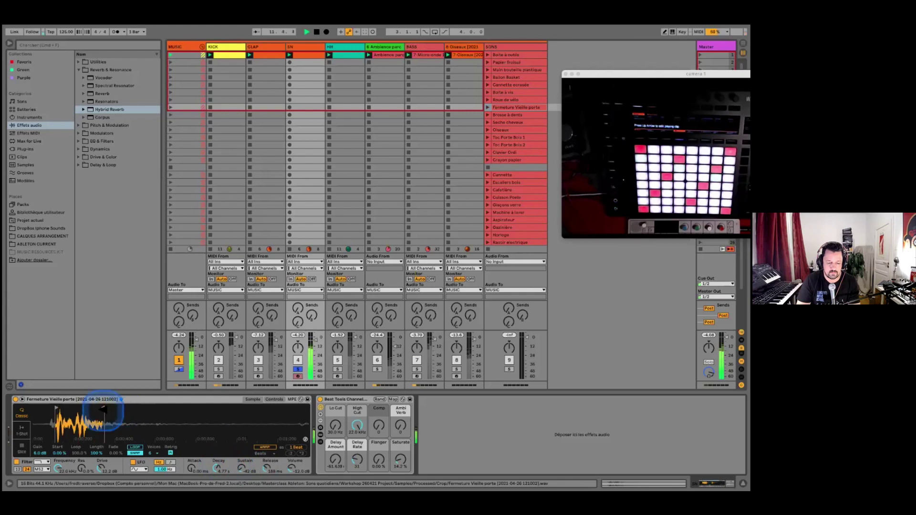
{"action": "left_click_drag", "start_coordinate": [102, 408], "coordinate": [148, 409]}
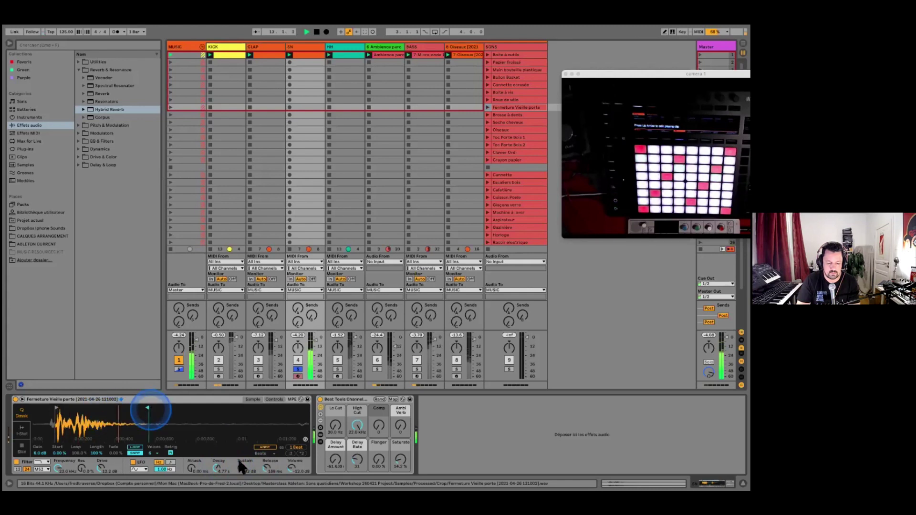
{"action": "left_click", "coordinate": [216, 469]}
{"action": "left_click_drag", "start_coordinate": [215, 471], "coordinate": [216, 467]}
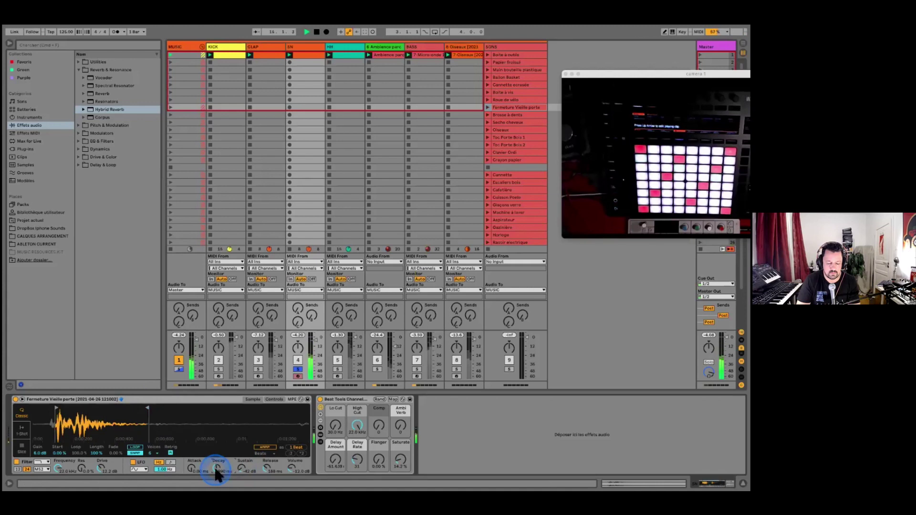
Try transposing the SN sample in Simpler's controls, then unsolo SN and raise its track volume
{"action": "left_click", "coordinate": [276, 400]}
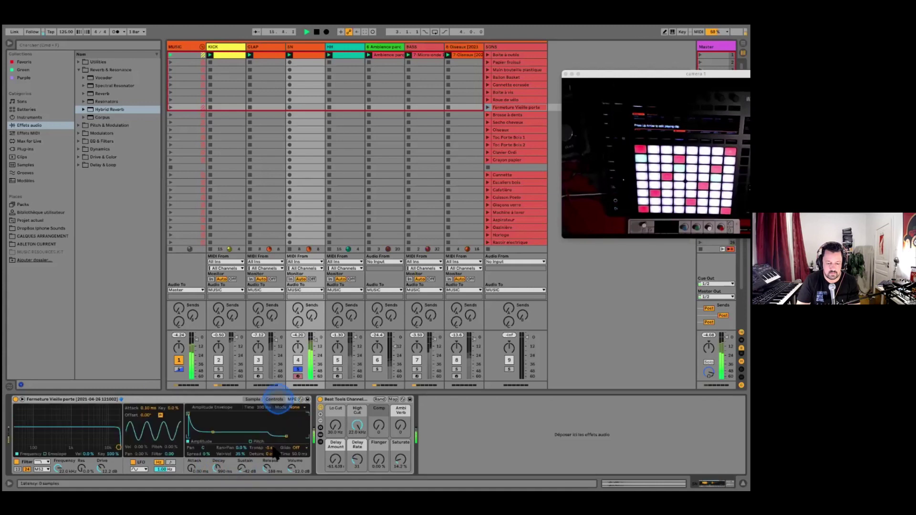
{"action": "left_click_drag", "start_coordinate": [271, 448], "coordinate": [270, 451]}
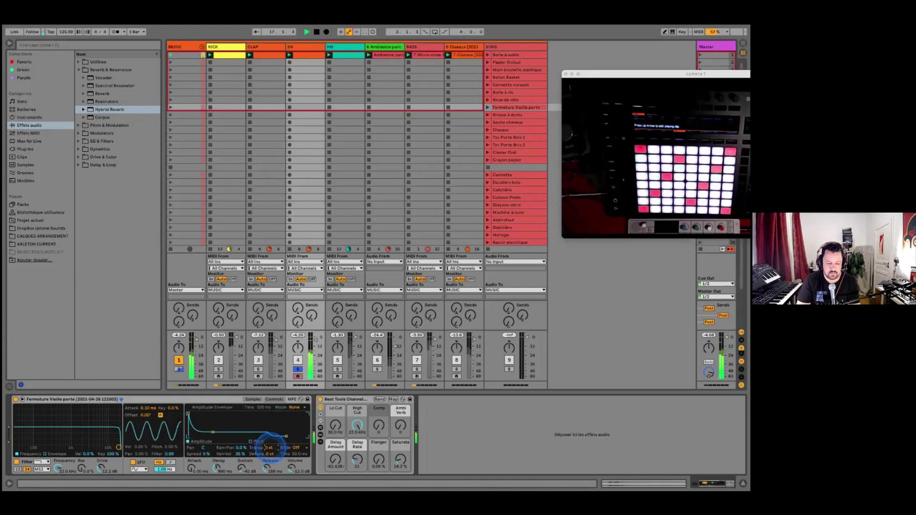
{"action": "left_click", "coordinate": [298, 369]}
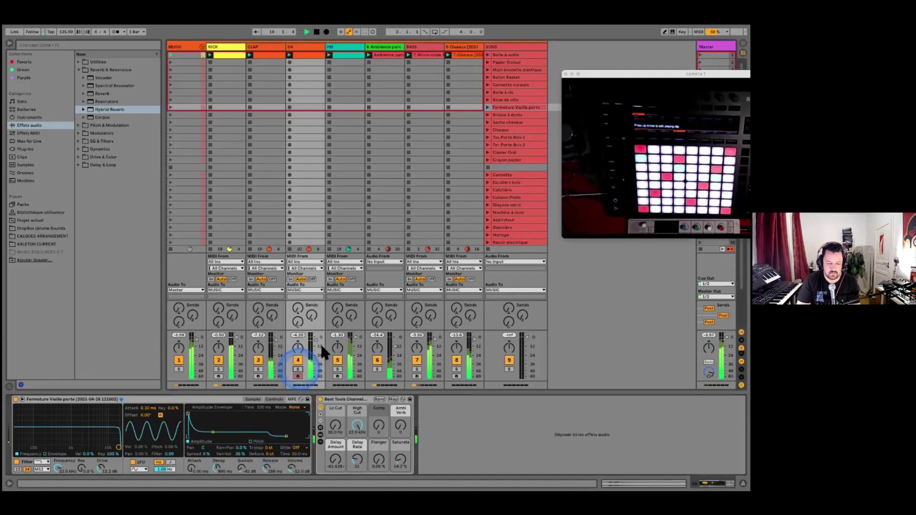
{"action": "left_click_drag", "start_coordinate": [315, 340], "coordinate": [317, 337]}
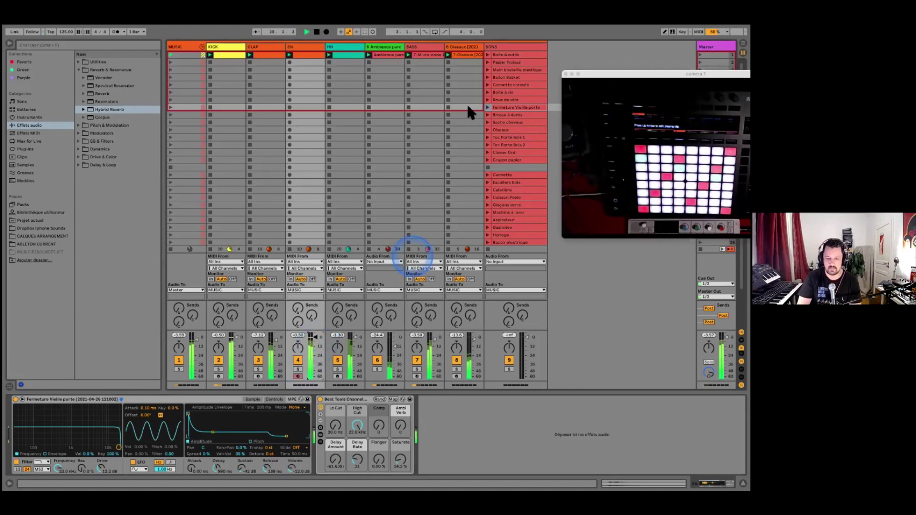
Stop playback and insert a new audio track directly after the Oiseaux track
{"action": "left_click", "coordinate": [511, 61]}
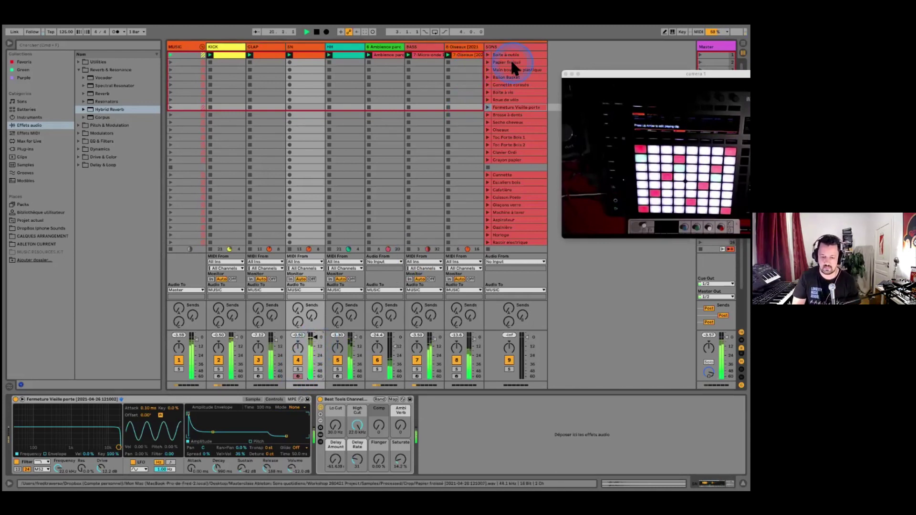
{"action": "left_click", "coordinate": [526, 189]}
{"action": "key", "text": "space"}
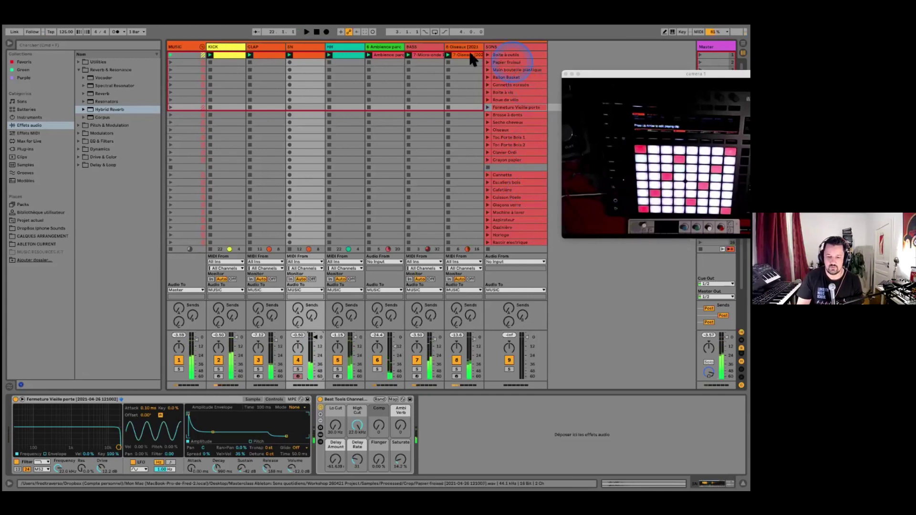
{"action": "left_click", "coordinate": [469, 47]}
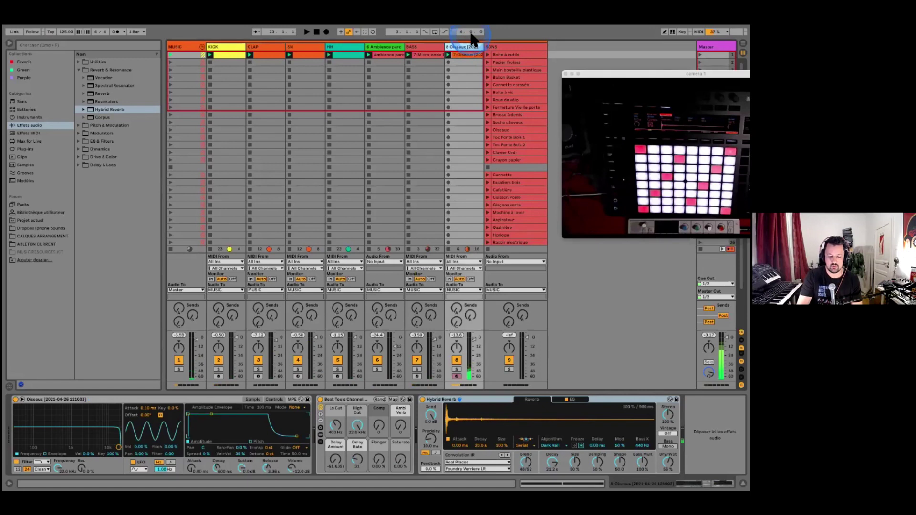
{"action": "left_click", "coordinate": [471, 34]}
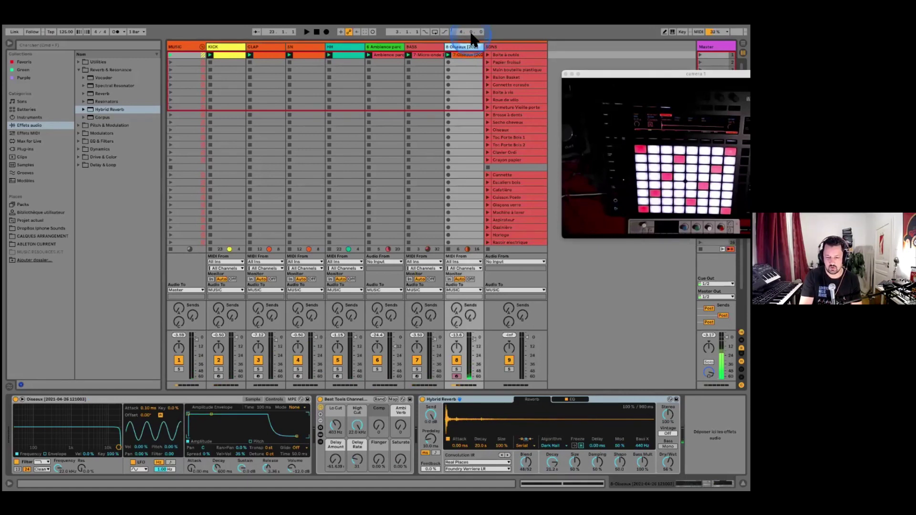
{"action": "left_click", "coordinate": [471, 32]}
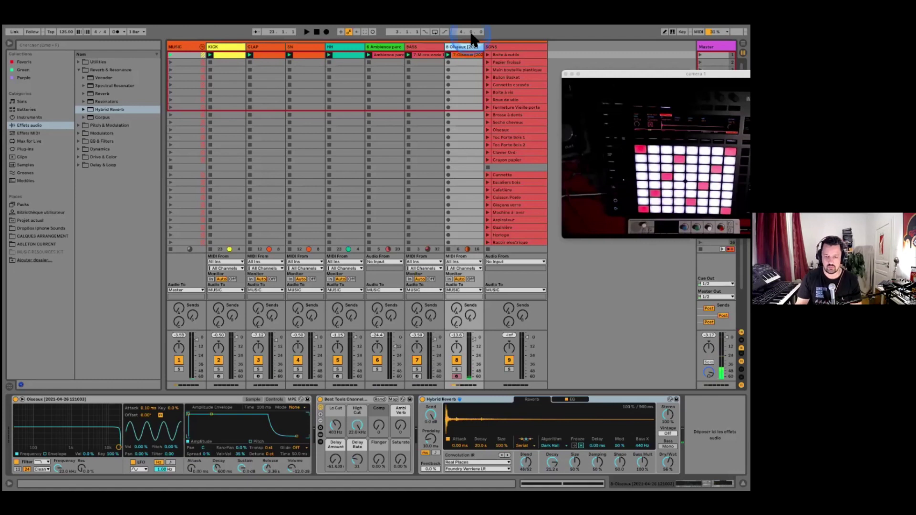
{"action": "key", "text": "super+t"}
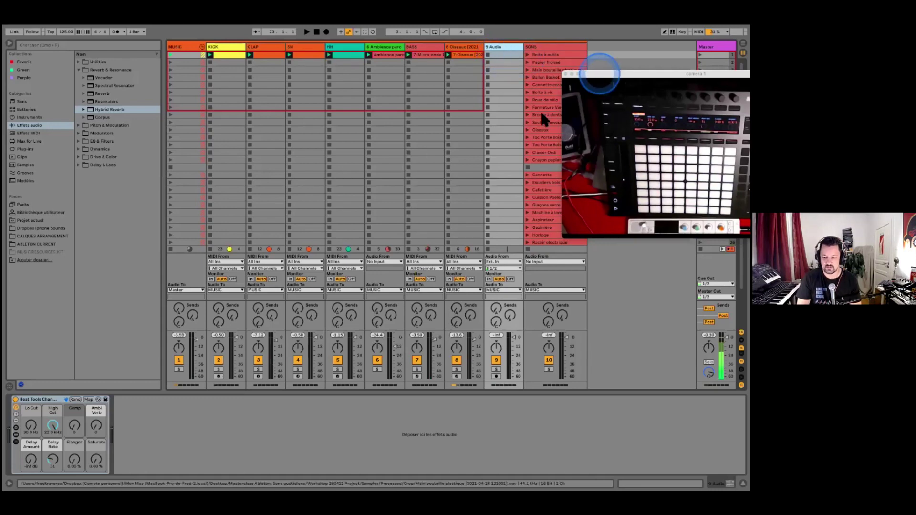
Move the camera window clear of the SONS clips and select the Papier froissé clip
{"action": "left_click_drag", "start_coordinate": [601, 74], "coordinate": [519, 315]}
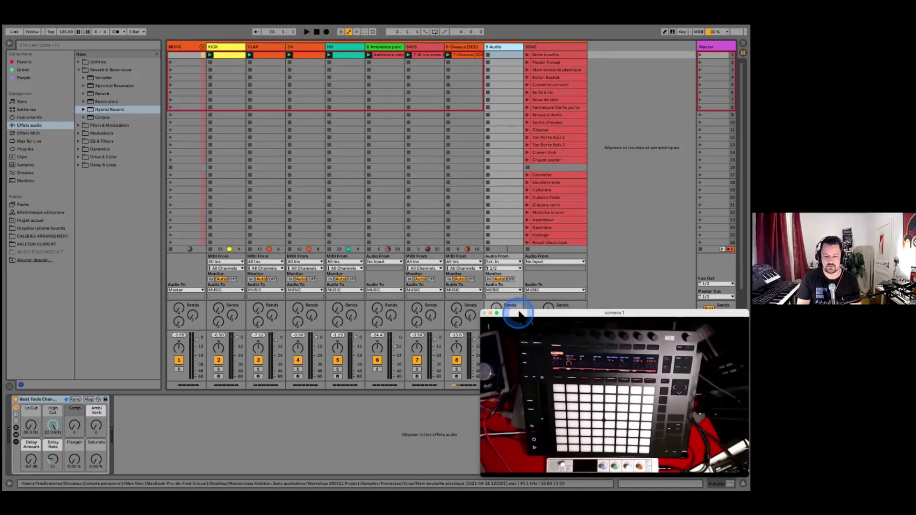
{"action": "left_click", "coordinate": [495, 45]}
{"action": "left_click", "coordinate": [569, 147]}
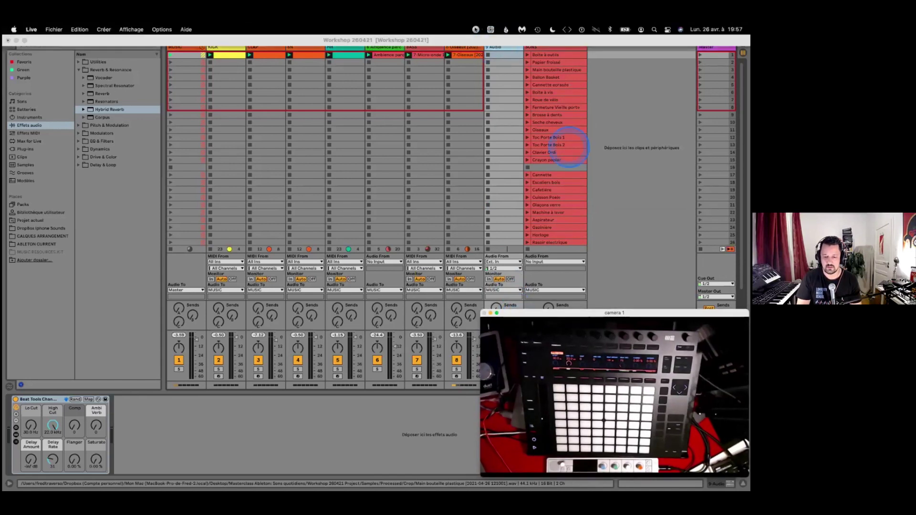
{"action": "left_click", "coordinate": [502, 43]}
{"action": "left_click", "coordinate": [544, 55]}
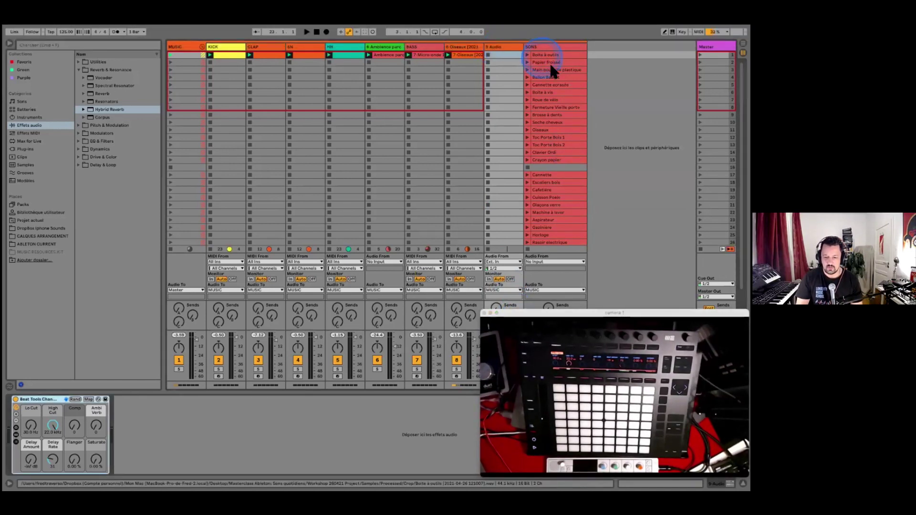
{"action": "left_click", "coordinate": [543, 70]}
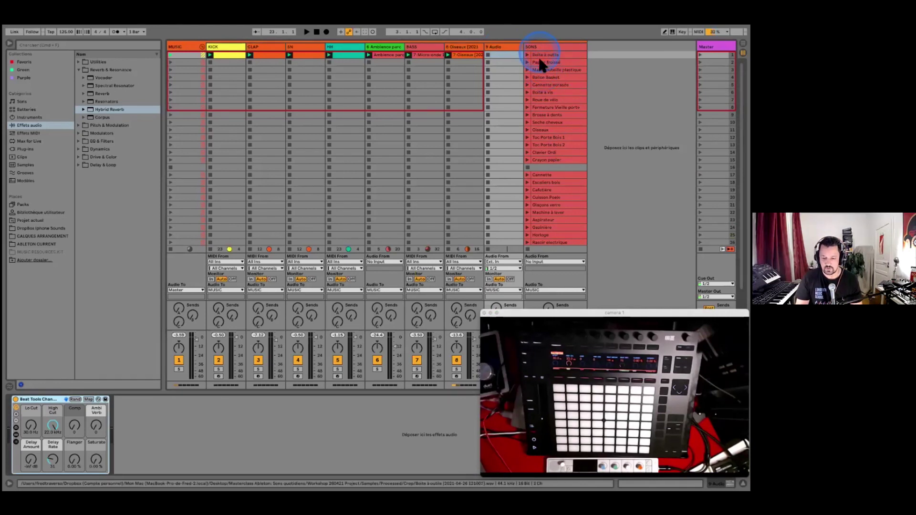
{"action": "left_click", "coordinate": [547, 62]}
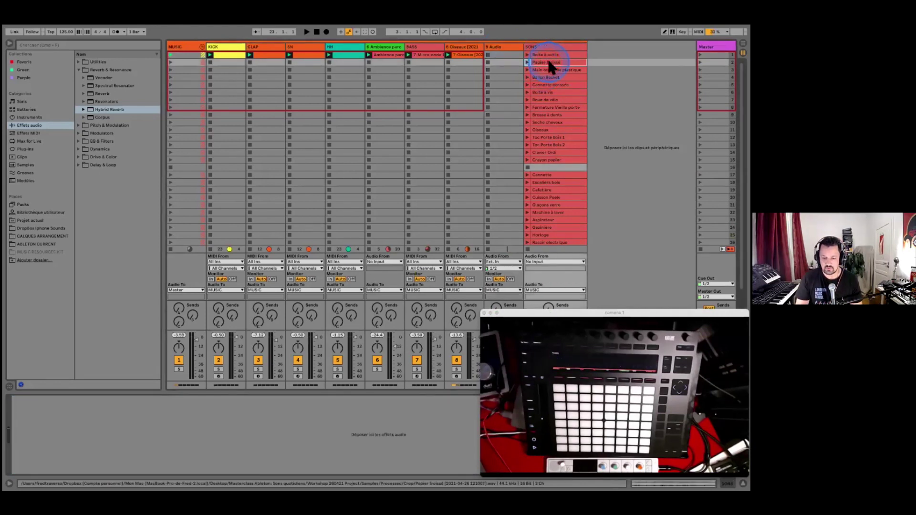
Audition the Papier froissé clip together with the other tracks and stop playback
{"action": "left_click", "coordinate": [528, 63]}
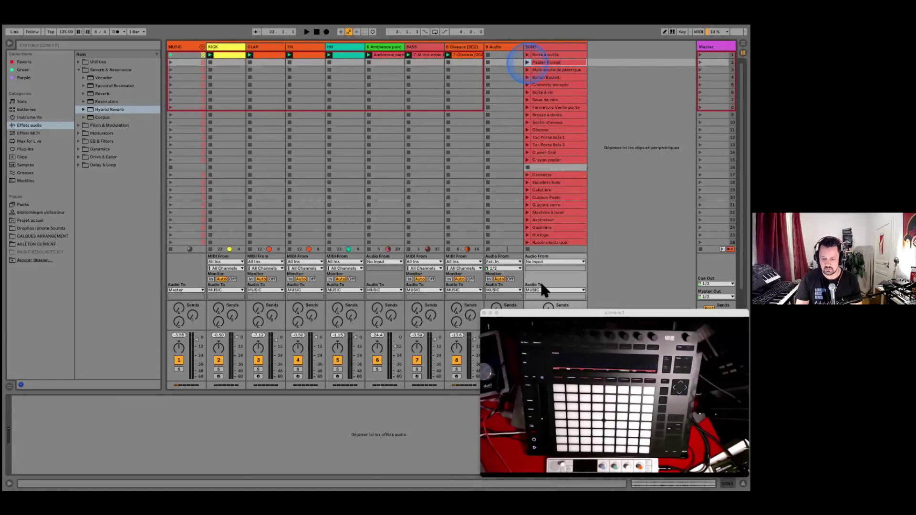
{"action": "left_click", "coordinate": [542, 281]}
{"action": "left_click", "coordinate": [528, 248]}
{"action": "left_click", "coordinate": [558, 62]}
{"action": "left_click", "coordinate": [527, 62]}
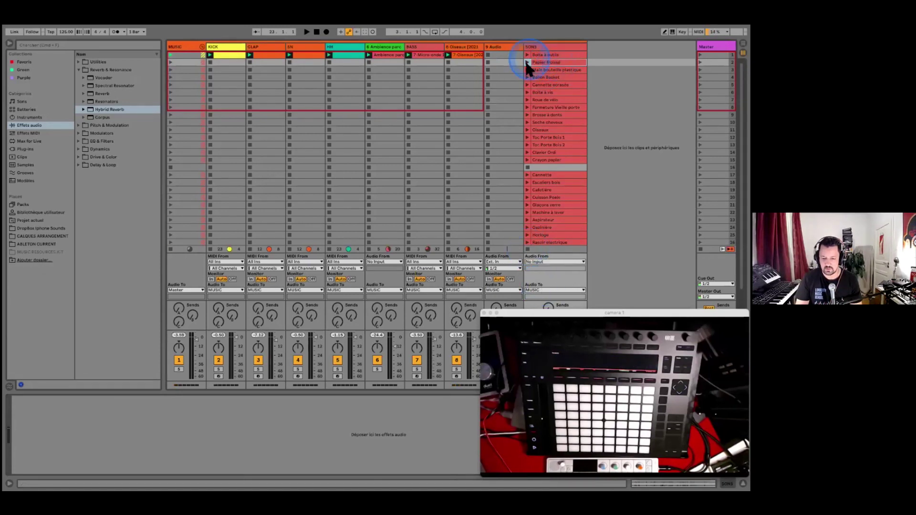
{"action": "left_click", "coordinate": [529, 212]}
{"action": "left_click", "coordinate": [528, 249]}
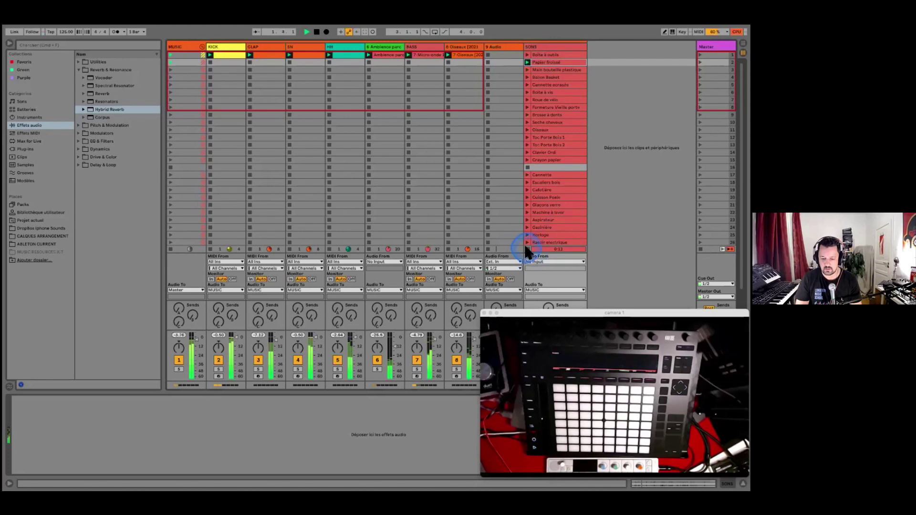
{"action": "key", "text": "space"}
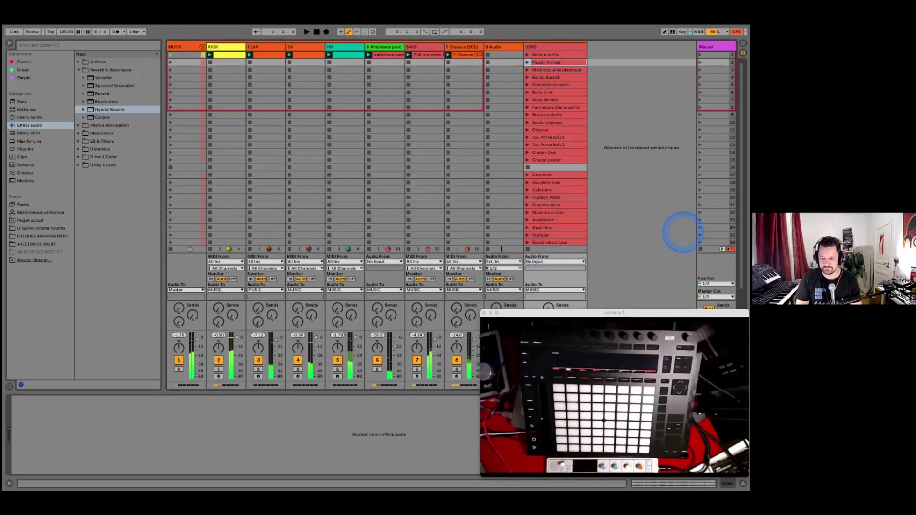
Audition the Papier froissé clip on its own and move it to the first slot of the new audio track
{"action": "left_click", "coordinate": [528, 63]}
{"action": "left_click", "coordinate": [540, 66]}
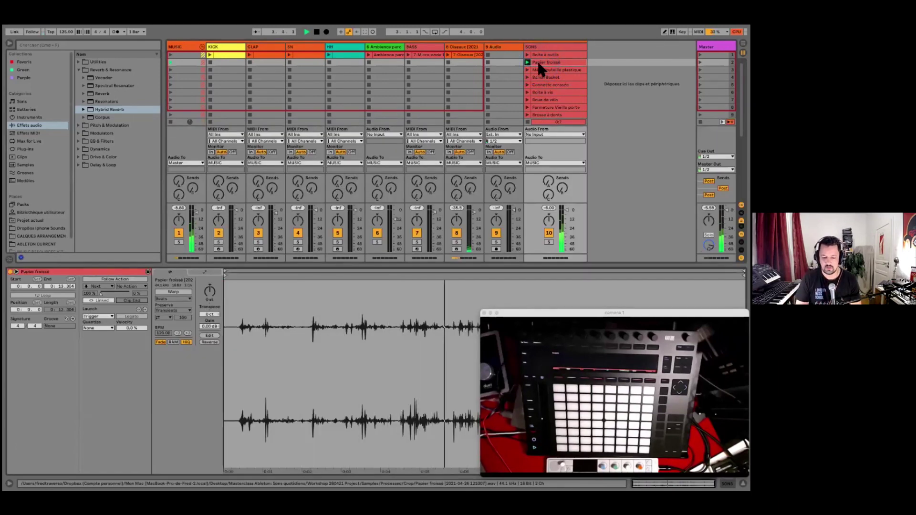
{"action": "left_click", "coordinate": [539, 65]}
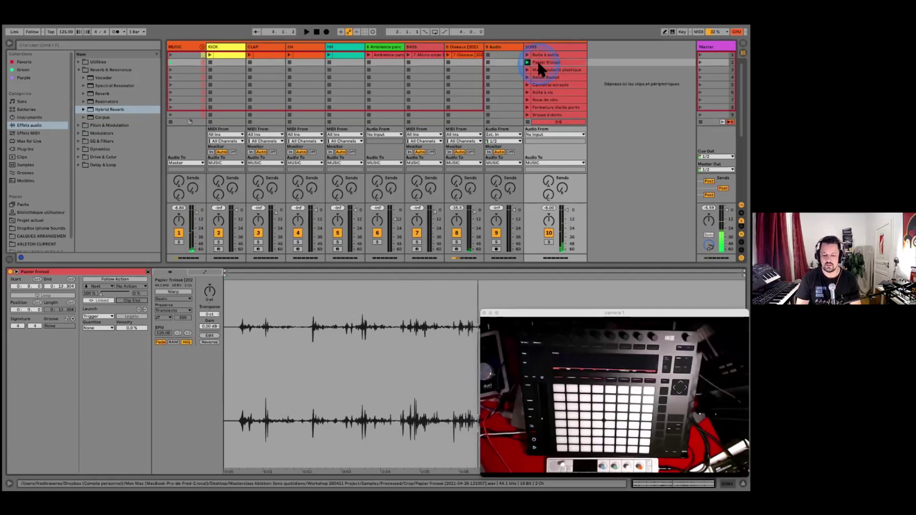
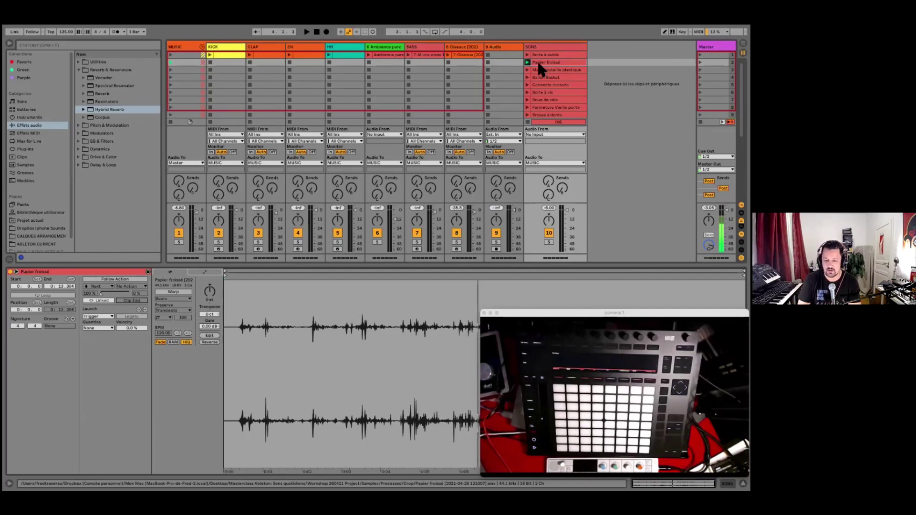
{"action": "left_click_drag", "start_coordinate": [537, 63], "coordinate": [500, 56]}
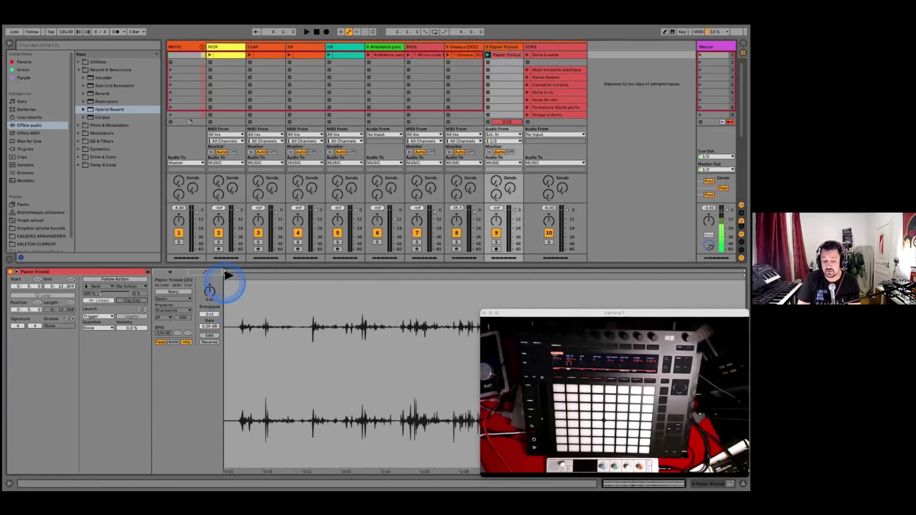
Enable warping on the Papier froissé clip
{"action": "left_click", "coordinate": [228, 275]}
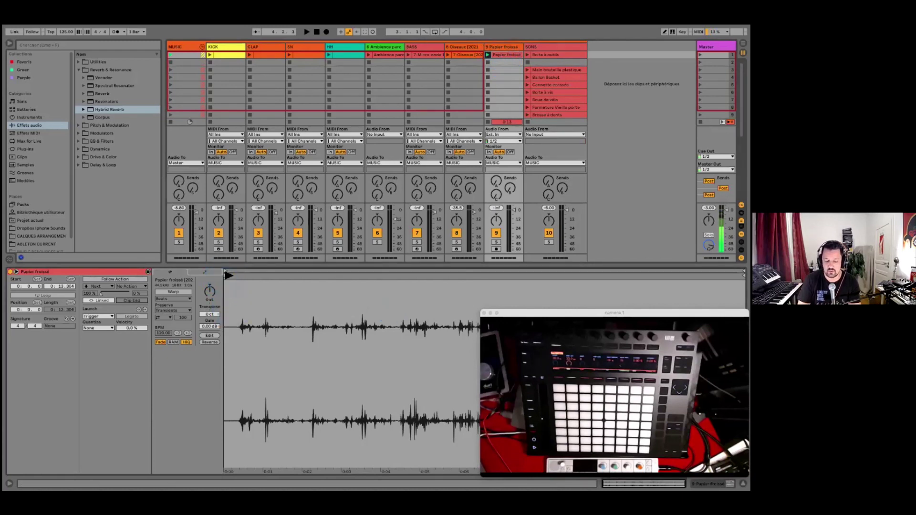
{"action": "left_click", "coordinate": [229, 275]}
{"action": "left_click", "coordinate": [228, 276]}
{"action": "left_click", "coordinate": [508, 94]}
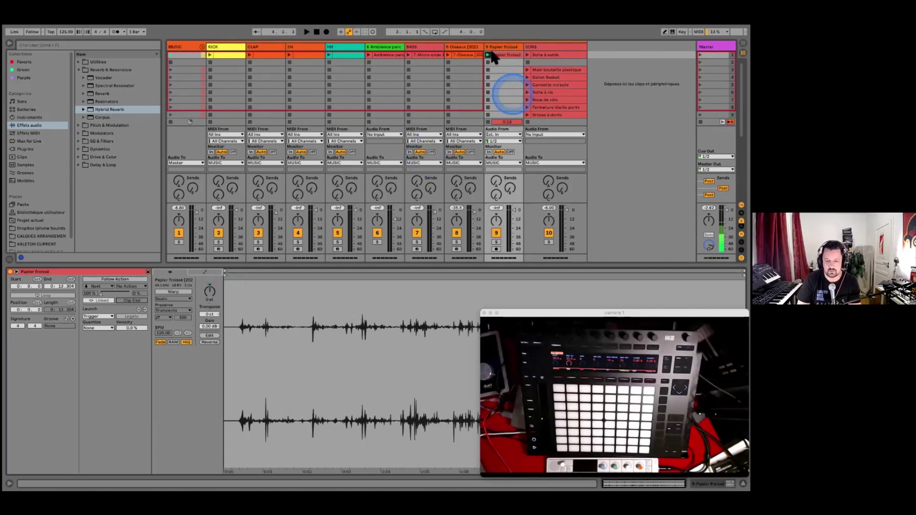
{"action": "left_click", "coordinate": [241, 334]}
{"action": "left_click", "coordinate": [174, 291]}
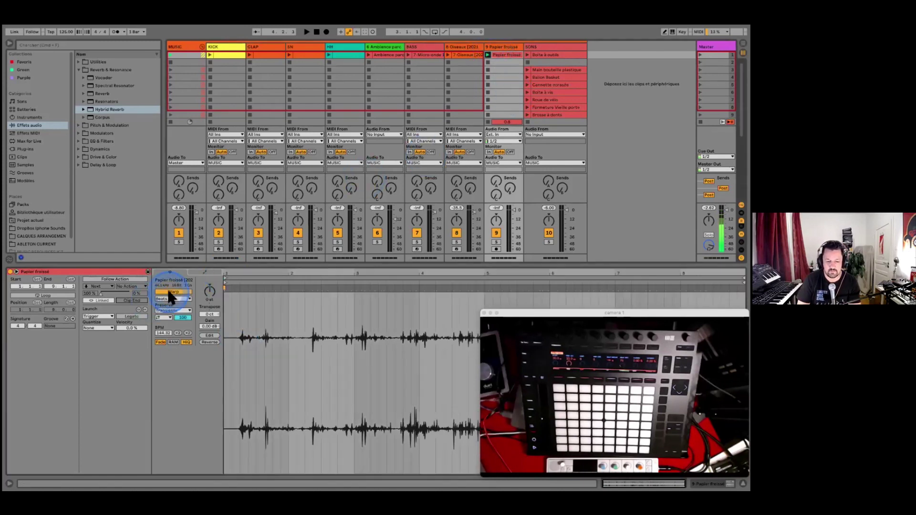
Move the camera window off the clip waveform, over the browser area, and shrink it to roughly the browser's width
{"action": "left_click", "coordinate": [568, 360]}
{"action": "left_click_drag", "start_coordinate": [562, 315], "coordinate": [563, 44]}
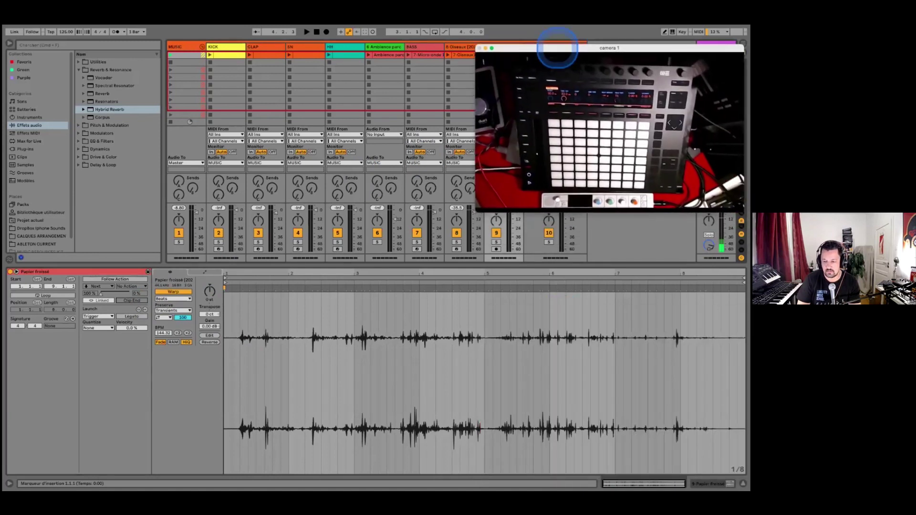
{"action": "left_click", "coordinate": [735, 205]}
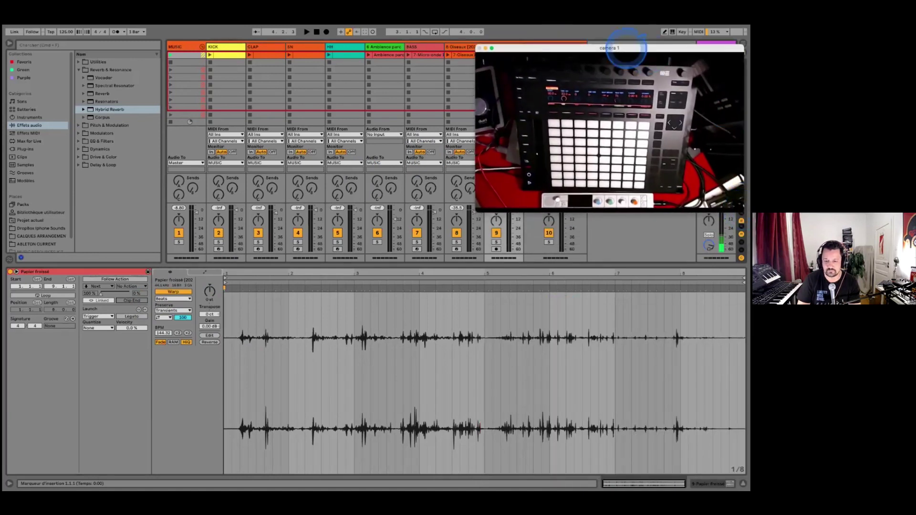
{"action": "left_click_drag", "start_coordinate": [623, 48], "coordinate": [137, 102]}
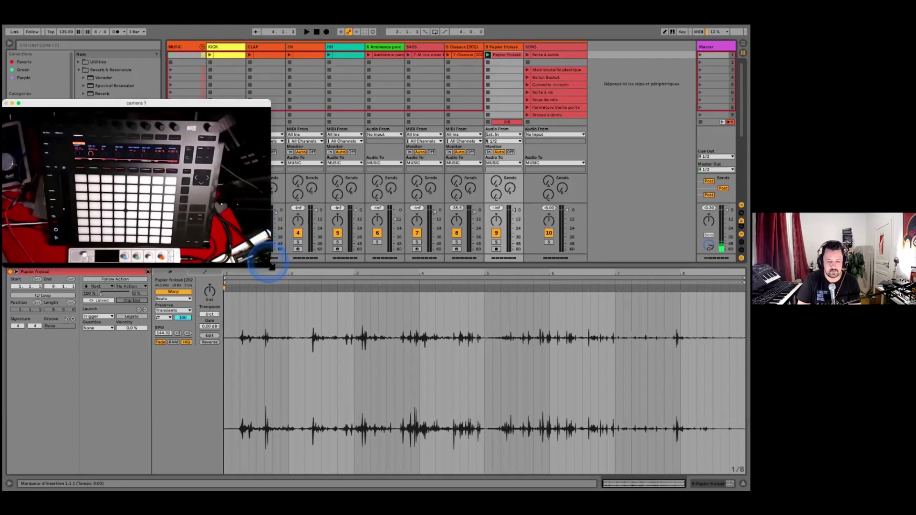
{"action": "left_click_drag", "start_coordinate": [269, 264], "coordinate": [164, 211]}
Set the Papier froissé loop from the transient at 2.2.3 to about the middle of bar 5 and turn looping on
{"action": "left_click", "coordinate": [510, 50]}
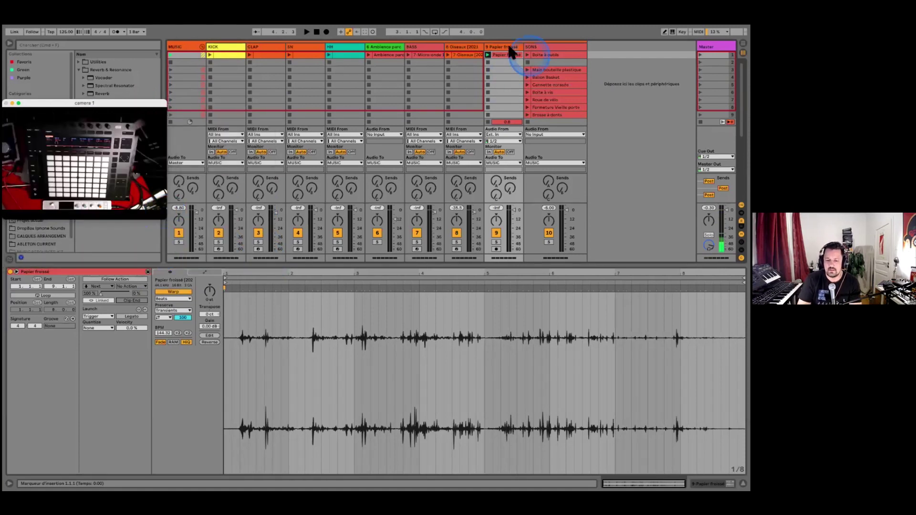
{"action": "left_click", "coordinate": [301, 325]}
{"action": "left_click", "coordinate": [228, 279]}
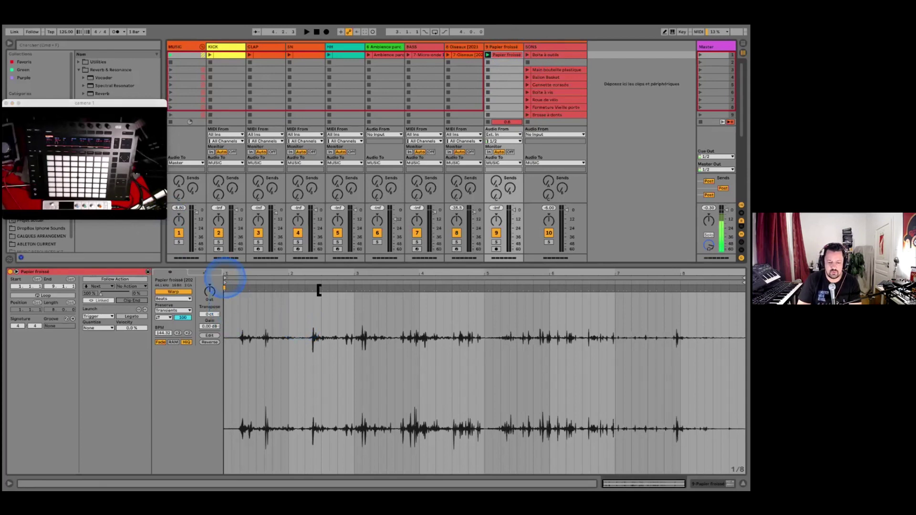
{"action": "mouse_move", "coordinate": [225, 278]}
{"action": "left_mouse_down"}
{"action": "mouse_move", "coordinate": [325, 293]}
{"action": "mouse_move", "coordinate": [314, 293]}
{"action": "left_mouse_up"}
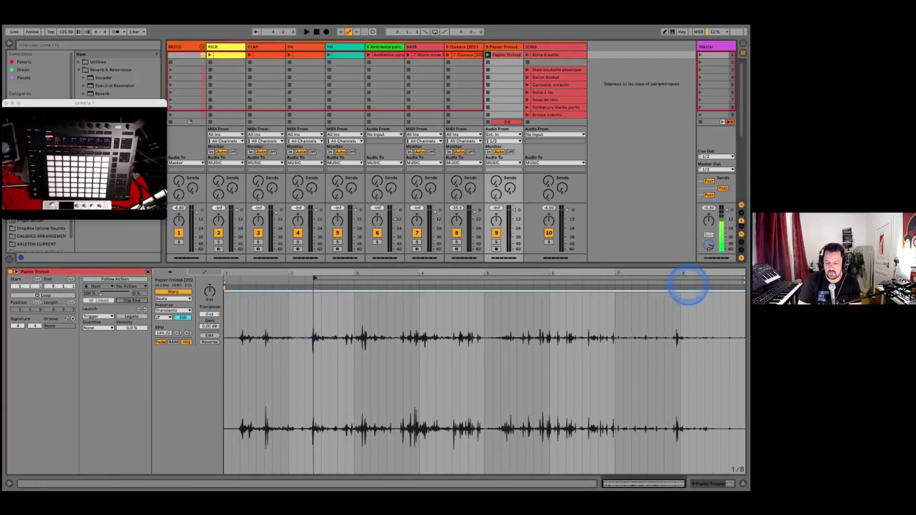
{"action": "left_click", "coordinate": [741, 280]}
{"action": "left_click_drag", "start_coordinate": [741, 280], "coordinate": [522, 299]}
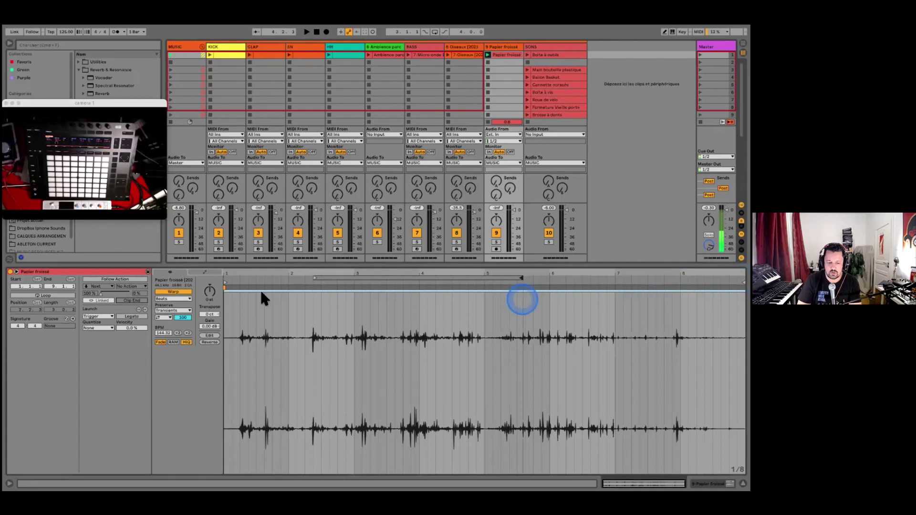
{"action": "left_click", "coordinate": [31, 295]}
{"action": "left_click", "coordinate": [36, 296]}
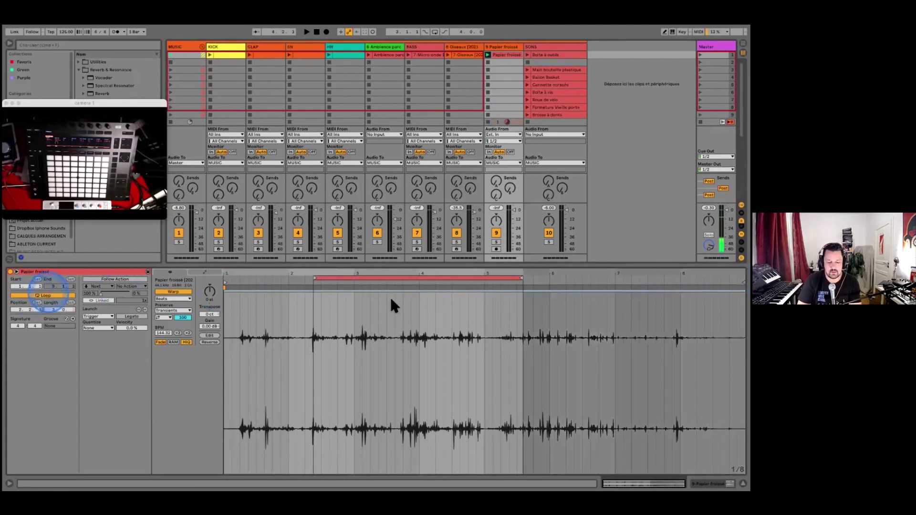
Move the Papier froissé clip's start marker to the beginning of the loop at 2.2.3
{"action": "left_click", "coordinate": [390, 301]}
{"action": "left_click", "coordinate": [249, 280]}
{"action": "left_click", "coordinate": [228, 282]}
{"action": "left_click_drag", "start_coordinate": [228, 282], "coordinate": [314, 281]}
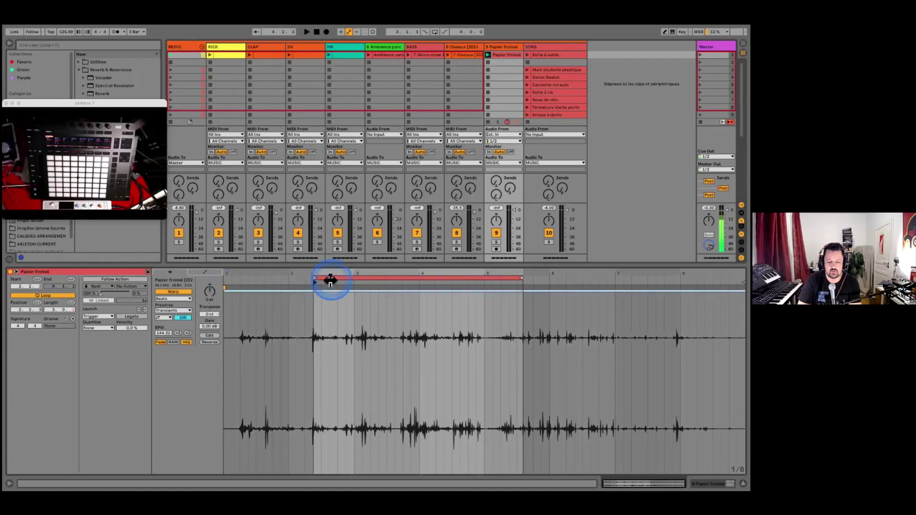
Shorten the clip's loop length to 2.1.2
{"action": "left_click", "coordinate": [120, 300]}
{"action": "left_click", "coordinate": [74, 310]}
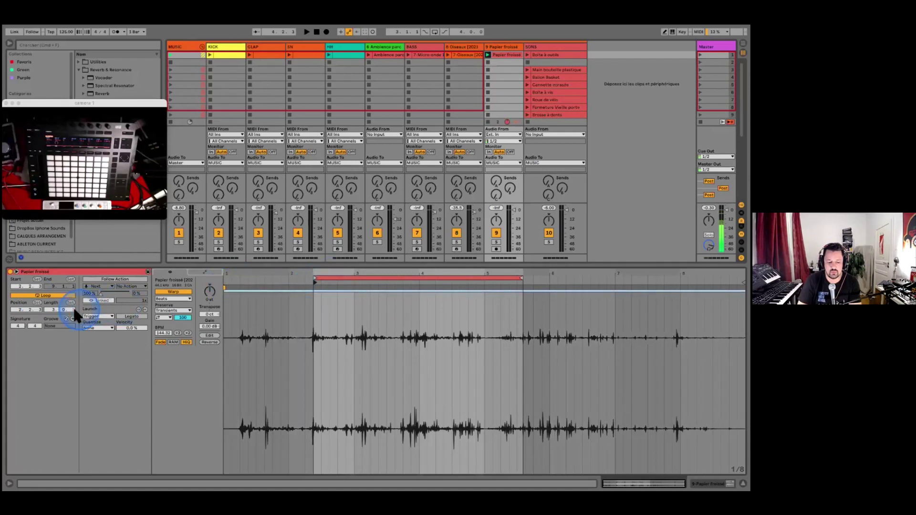
{"action": "left_click_drag", "start_coordinate": [71, 310], "coordinate": [75, 313]}
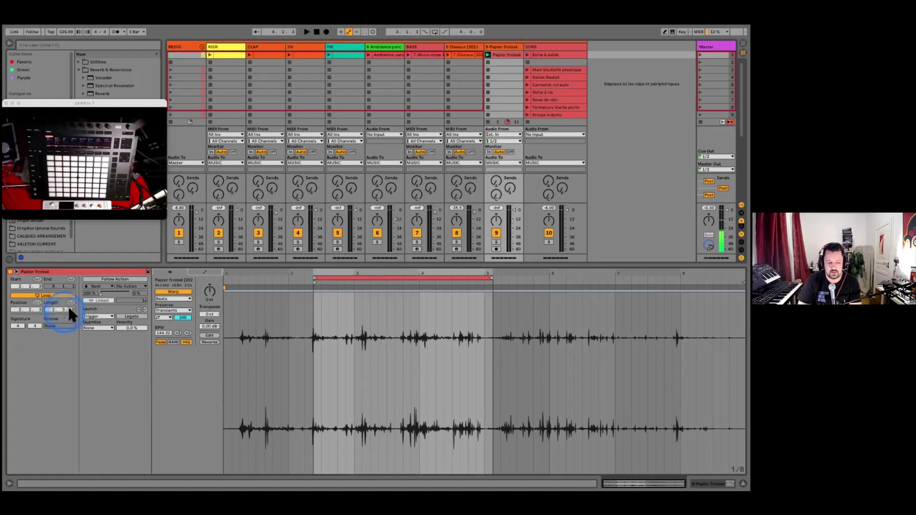
{"action": "left_click_drag", "start_coordinate": [68, 309], "coordinate": [69, 311]}
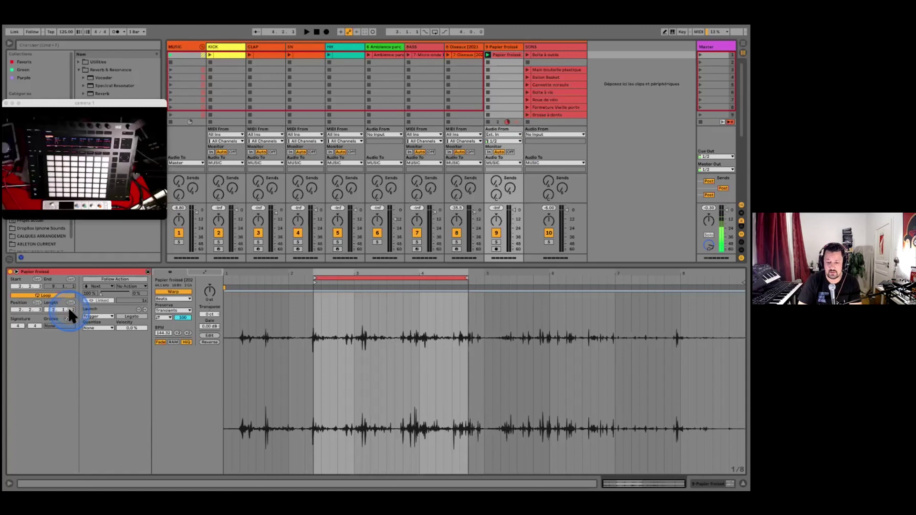
Select the loop's time range, audition the looping Papier froissé clip and stop playback
{"action": "left_click", "coordinate": [386, 313]}
{"action": "left_click", "coordinate": [364, 278]}
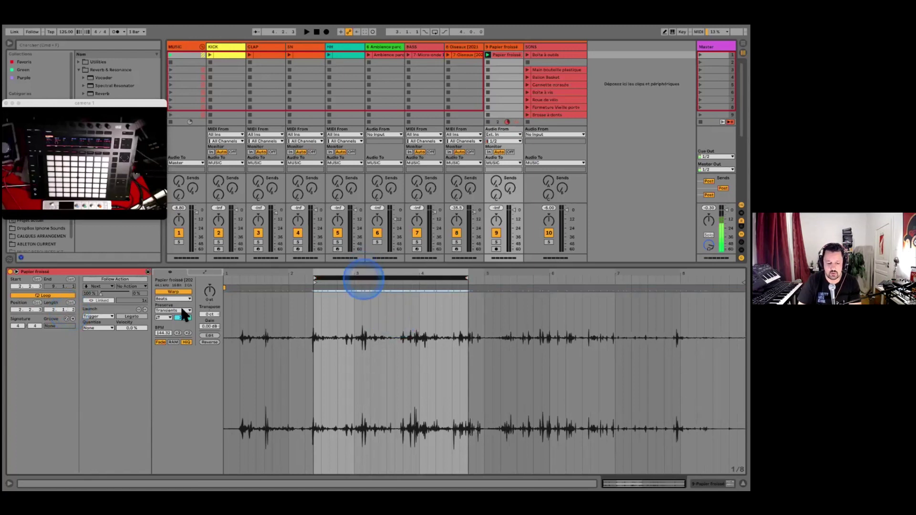
{"action": "left_click", "coordinate": [448, 96]}
{"action": "left_click", "coordinate": [488, 55]}
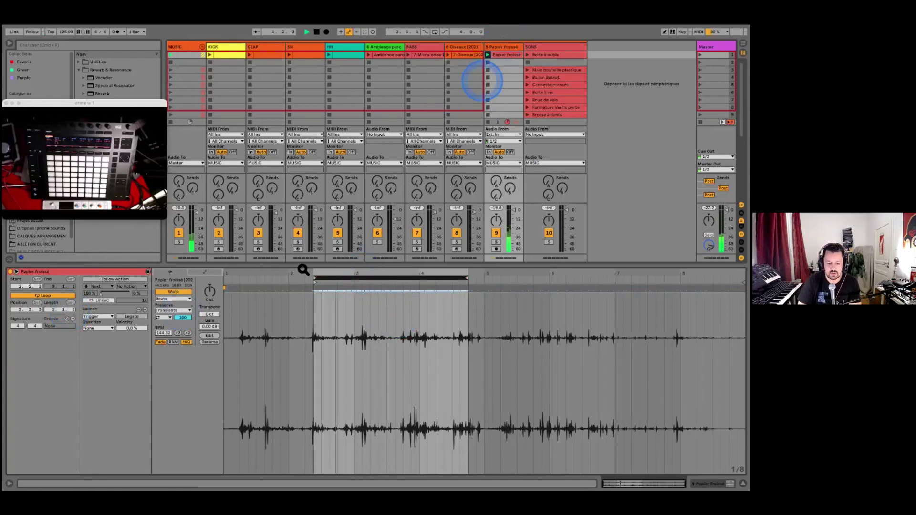
{"action": "key", "text": "space"}
Quantize the selected loop range to 1/16 at 100% strength and audition the result
{"action": "left_click", "coordinate": [338, 322]}
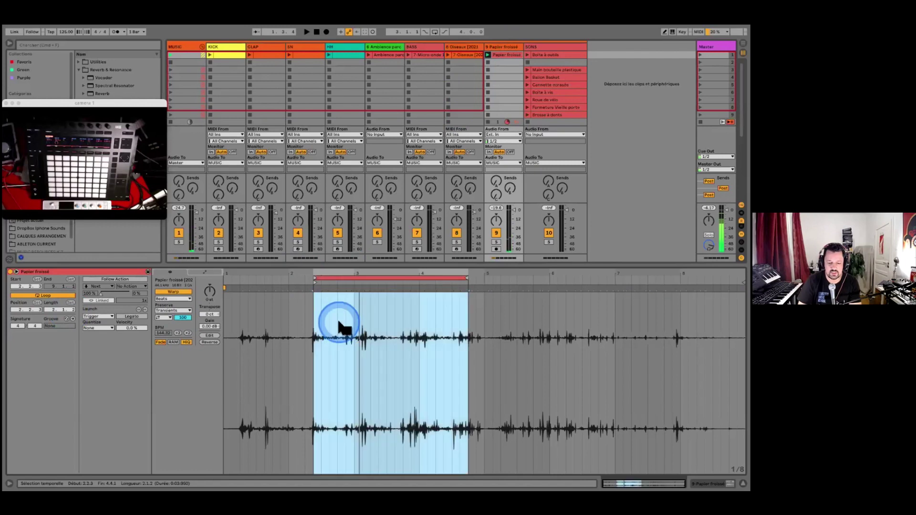
{"action": "right_click", "coordinate": [337, 320]}
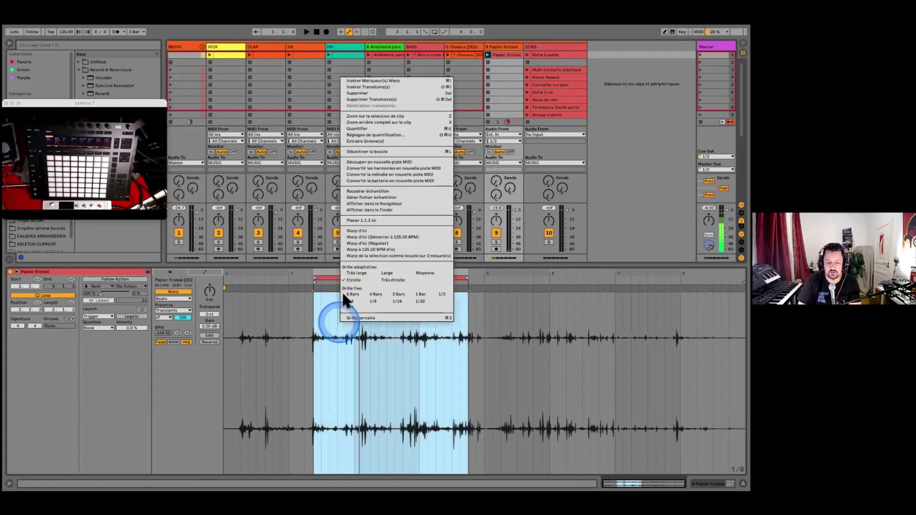
{"action": "left_click", "coordinate": [369, 135]}
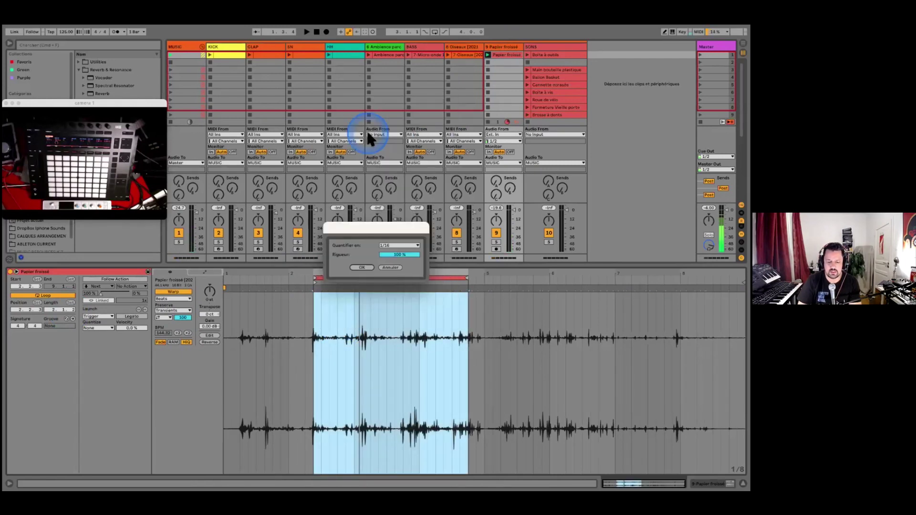
{"action": "left_click", "coordinate": [358, 267]}
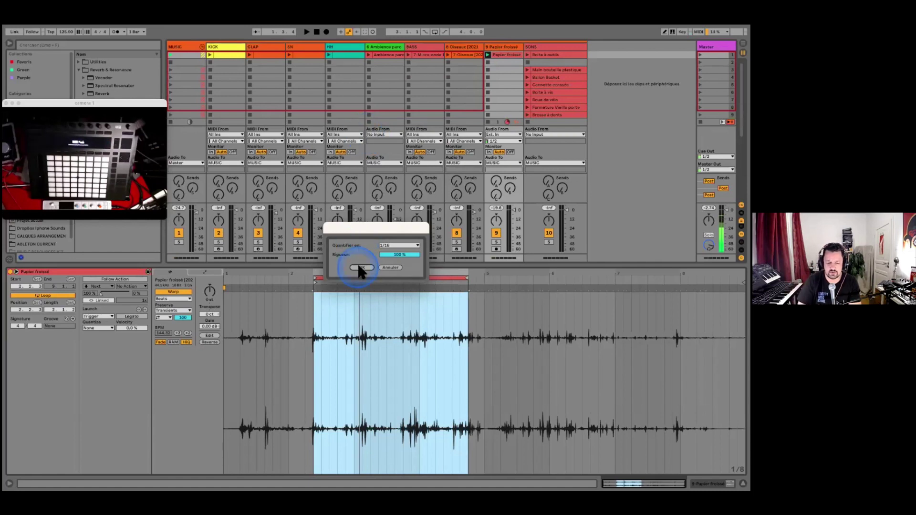
{"action": "key", "text": "space"}
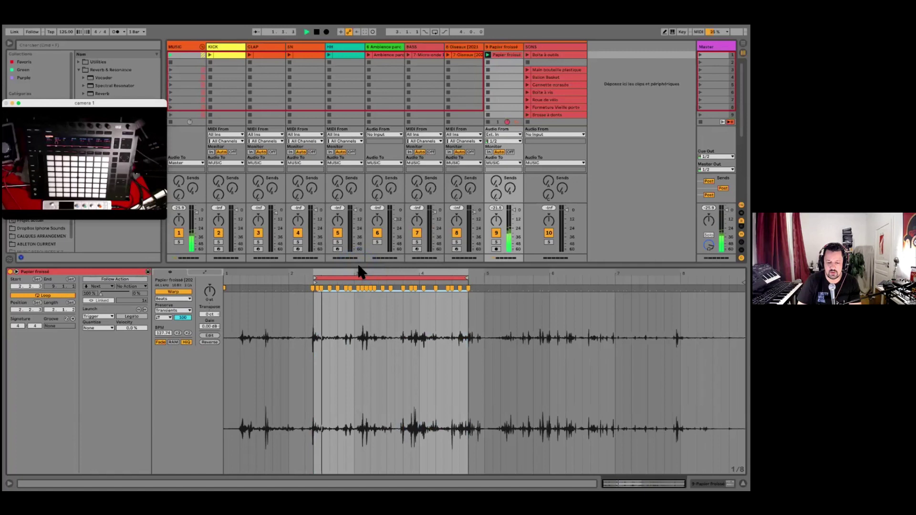
{"action": "key", "text": "space"}
Turn off transient looping in the clip's Beats warp settings so each transient plays forward only once
{"action": "left_click", "coordinate": [164, 315]}
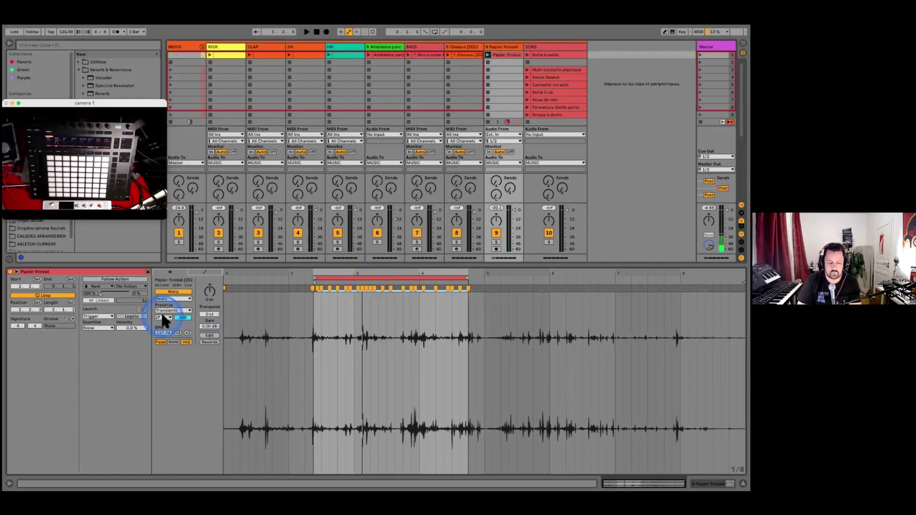
{"action": "left_click", "coordinate": [162, 316]}
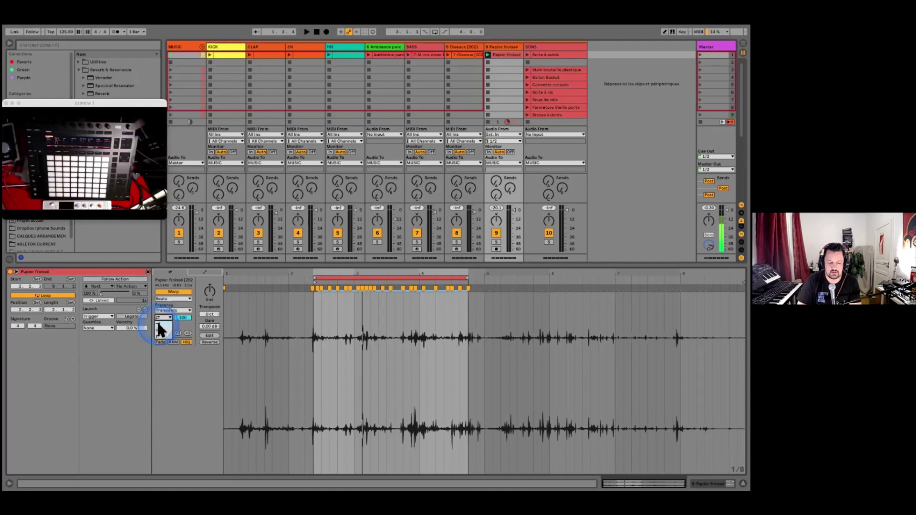
{"action": "left_click", "coordinate": [162, 317]}
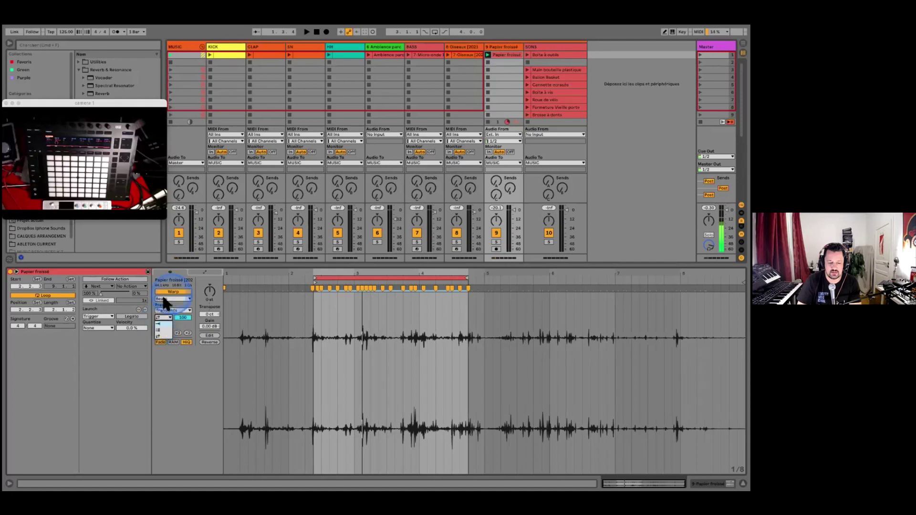
{"action": "left_click", "coordinate": [159, 322]}
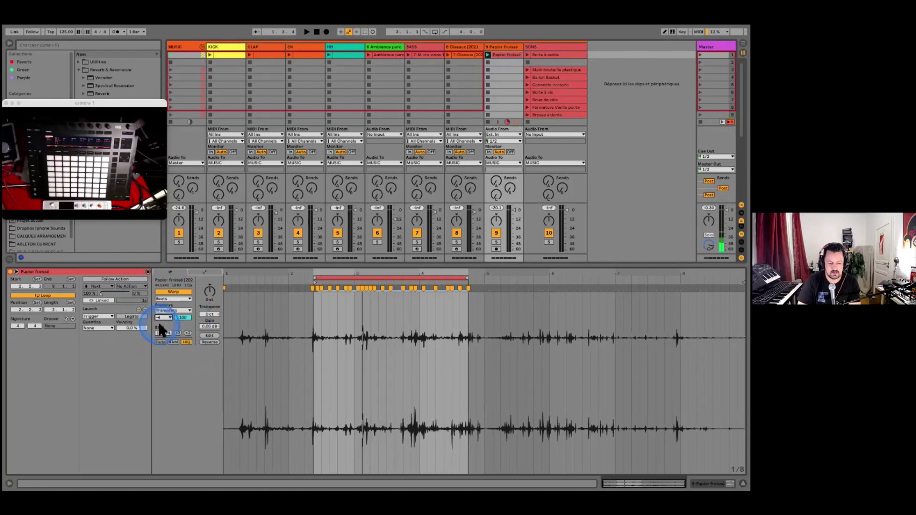
Lower the clip's transient envelope to tighten the paper hits while auditioning the loop, and stop playback
{"action": "left_click_drag", "start_coordinate": [182, 318], "coordinate": [185, 326]}
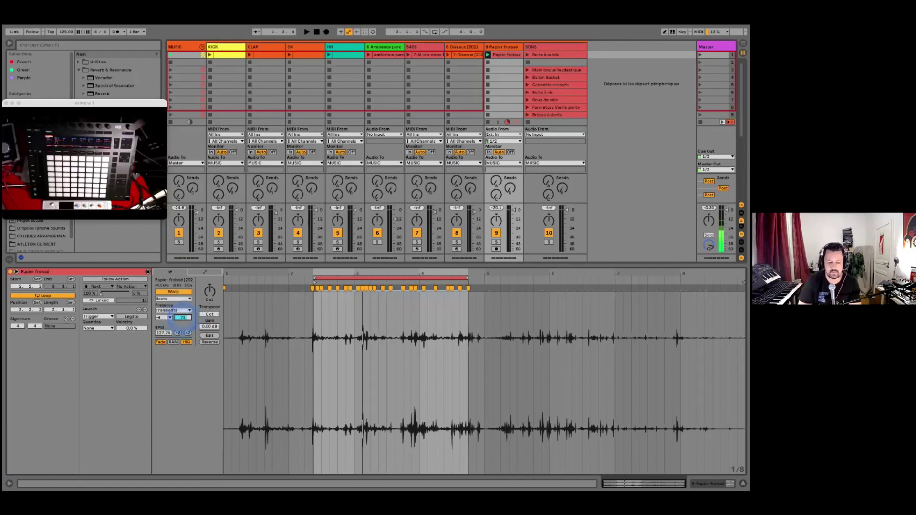
{"action": "key", "text": "space"}
{"action": "left_click_drag", "start_coordinate": [183, 317], "coordinate": [183, 327]}
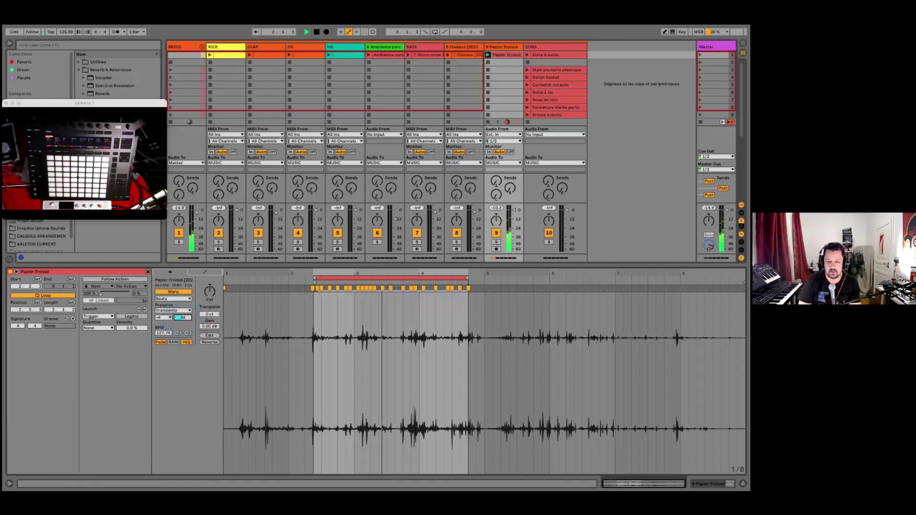
{"action": "key", "text": "space"}
Add a Drum Buss after the Beat Tools rack on the Papier froissé track and turn on its compressor
{"action": "double_click", "coordinate": [499, 46]}
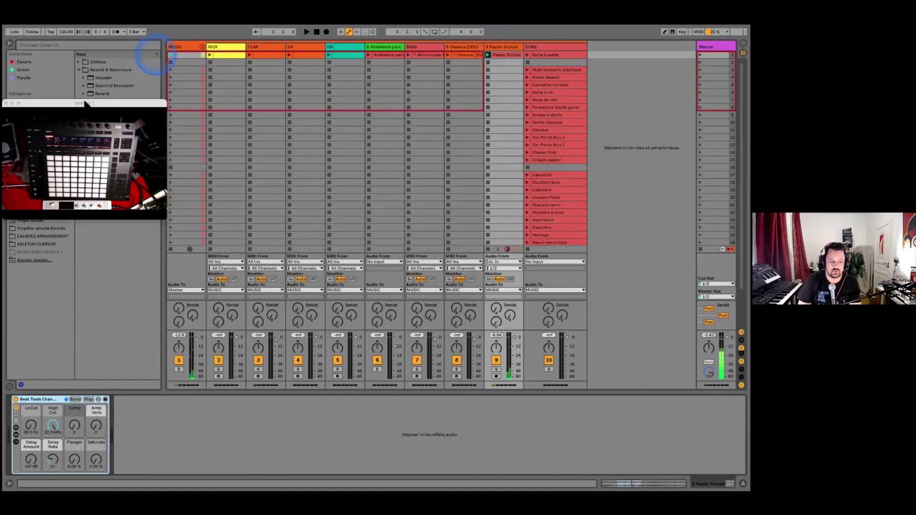
{"action": "left_click_drag", "start_coordinate": [81, 102], "coordinate": [86, 239]}
{"action": "left_click", "coordinate": [39, 124]}
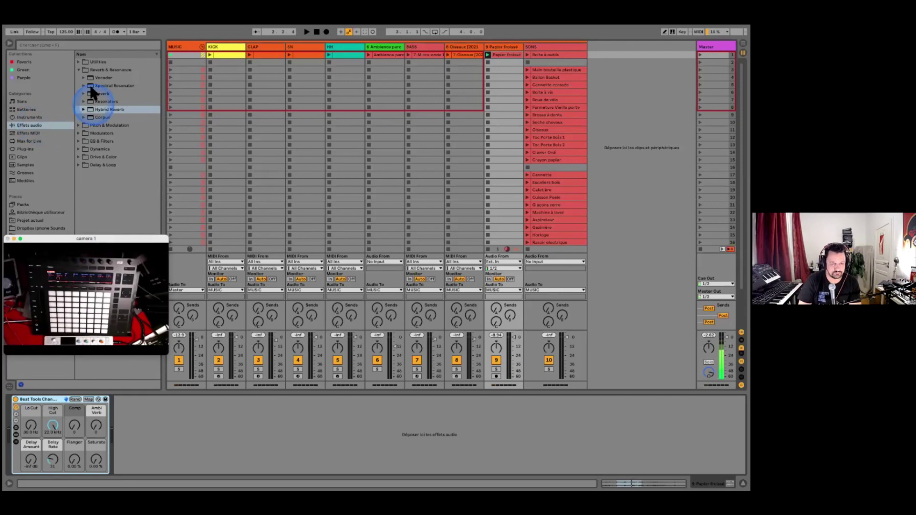
{"action": "left_click", "coordinate": [79, 69]}
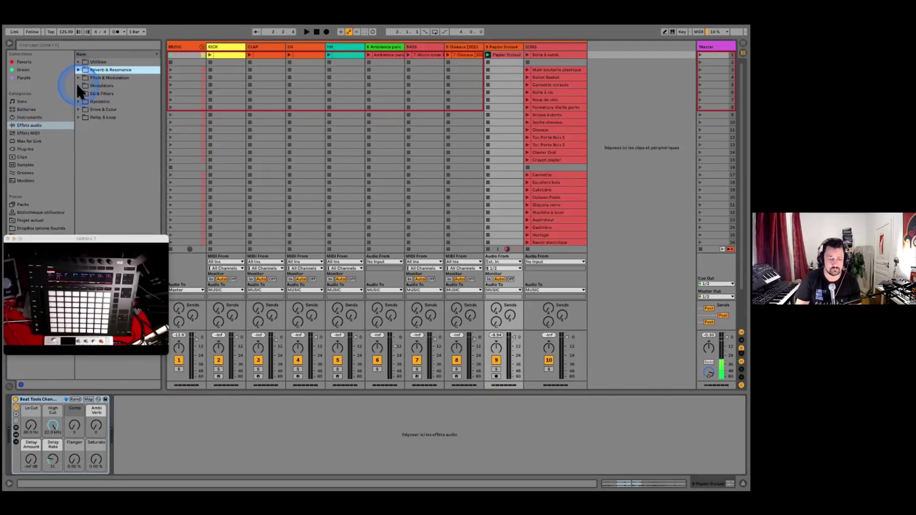
{"action": "left_click", "coordinate": [76, 98]}
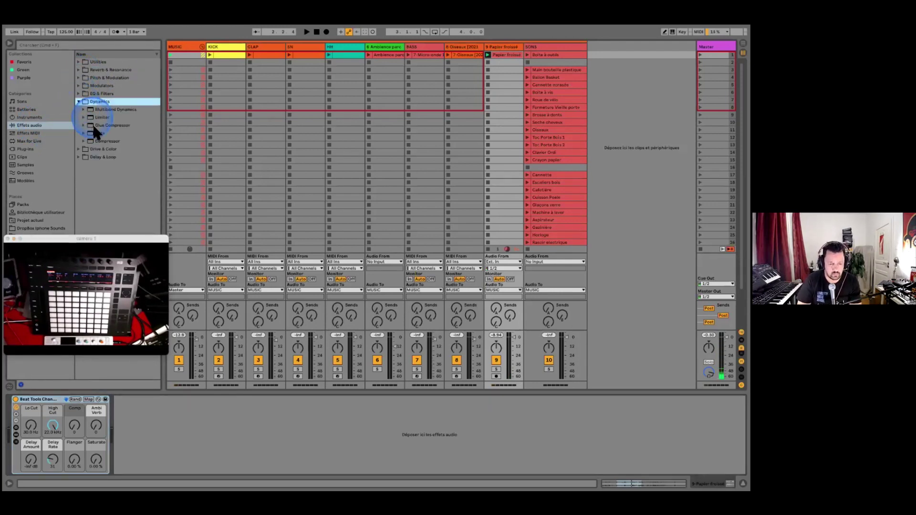
{"action": "left_click", "coordinate": [79, 148]}
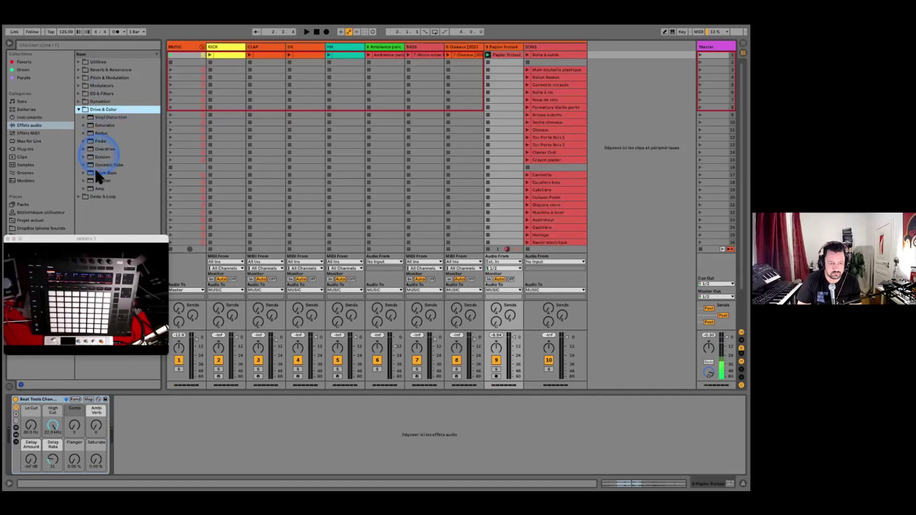
{"action": "left_click", "coordinate": [101, 174]}
{"action": "left_click", "coordinate": [210, 143]}
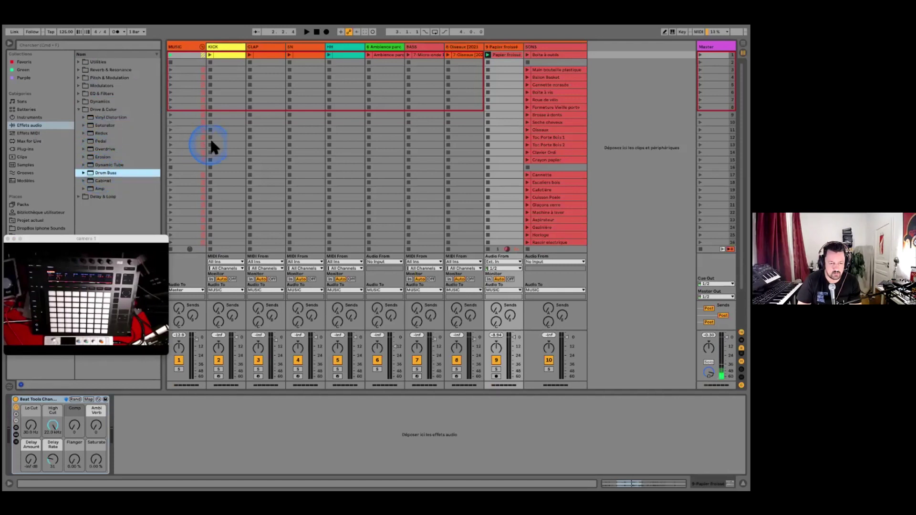
{"action": "left_click_drag", "start_coordinate": [211, 143], "coordinate": [186, 405]}
{"action": "left_click", "coordinate": [128, 468]}
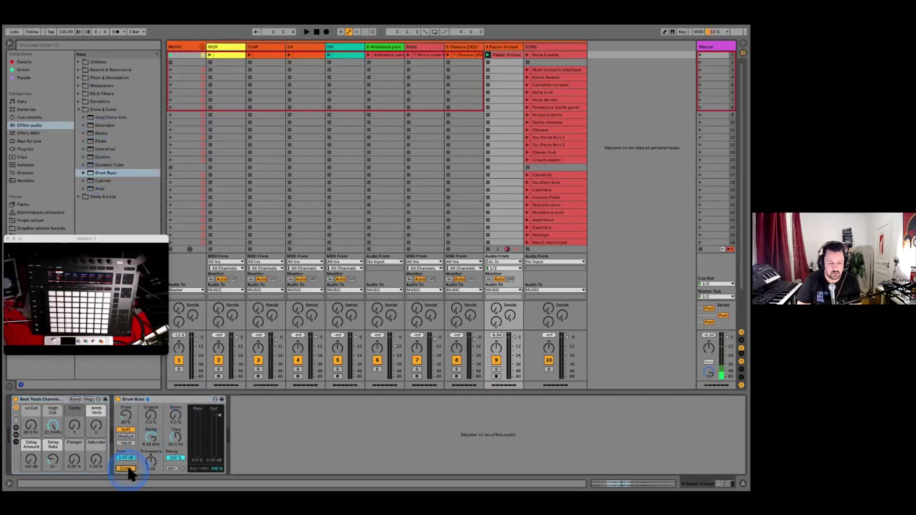
Start playback and raise the low cut of the Papier froissé track's Beat Tools rack to about 216 Hz
{"action": "key", "text": "space"}
{"action": "left_click", "coordinate": [120, 401]}
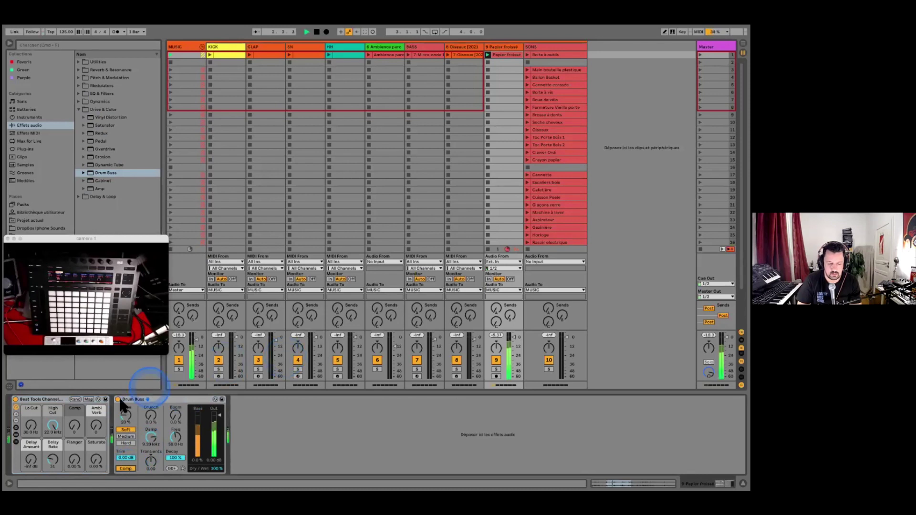
{"action": "left_click_drag", "start_coordinate": [30, 425], "coordinate": [31, 414]}
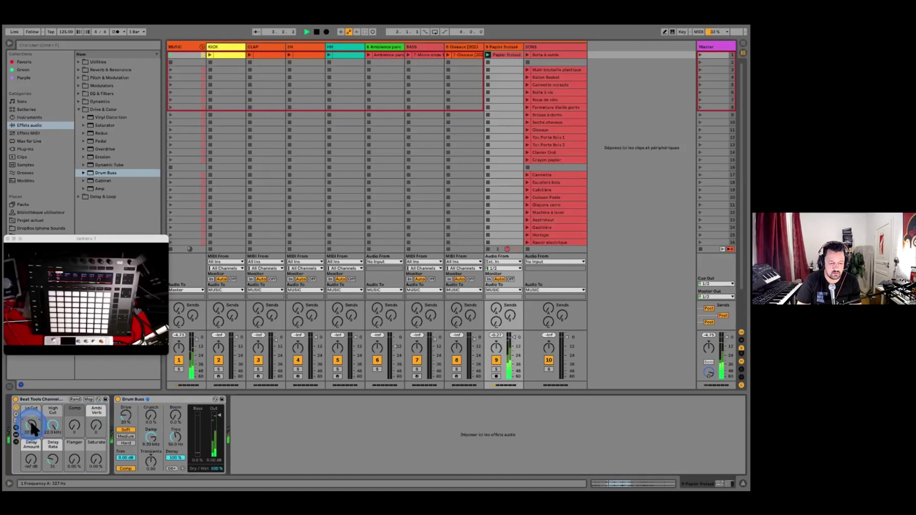
Raise the Drum Buss drive to 28% and lower its transients to about -0.63 on the paper track
{"action": "left_click", "coordinate": [126, 417]}
{"action": "left_click_drag", "start_coordinate": [126, 417], "coordinate": [126, 411]}
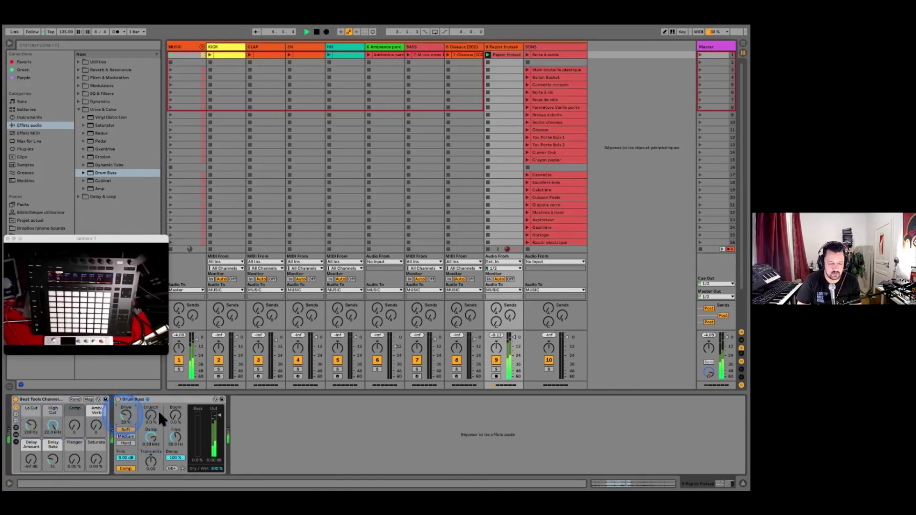
{"action": "left_click", "coordinate": [151, 460]}
{"action": "left_click_drag", "start_coordinate": [150, 460], "coordinate": [151, 461]}
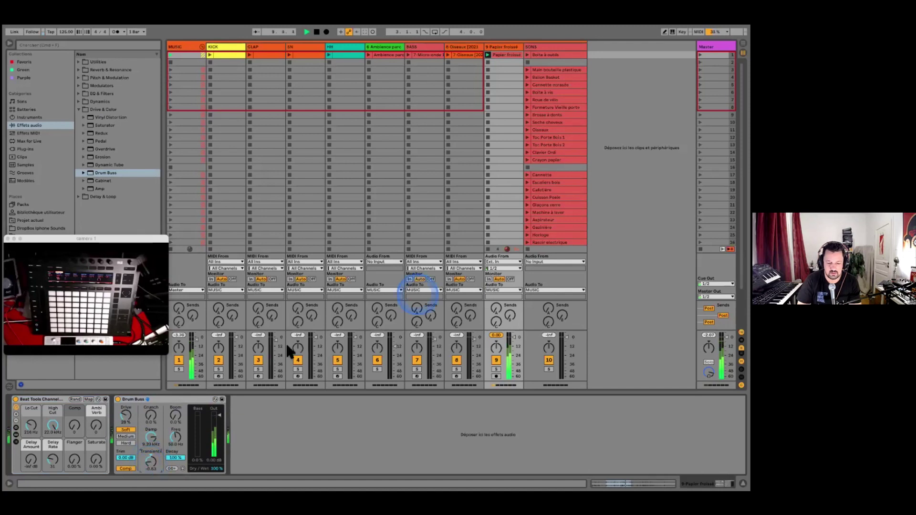
Launch the KICK clip with the paper loop, and open the Papier froissé clip to try its transposition
{"action": "left_click", "coordinate": [210, 56]}
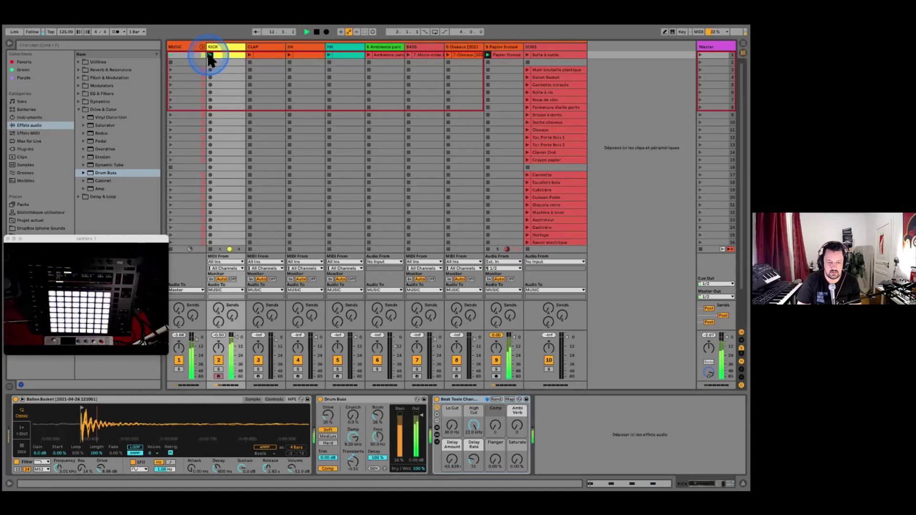
{"action": "left_click", "coordinate": [505, 55]}
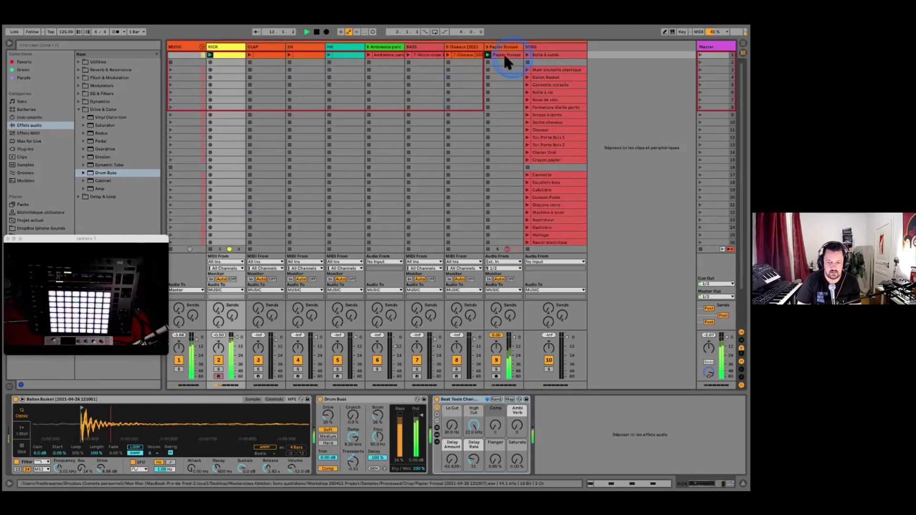
{"action": "double_click", "coordinate": [504, 56]}
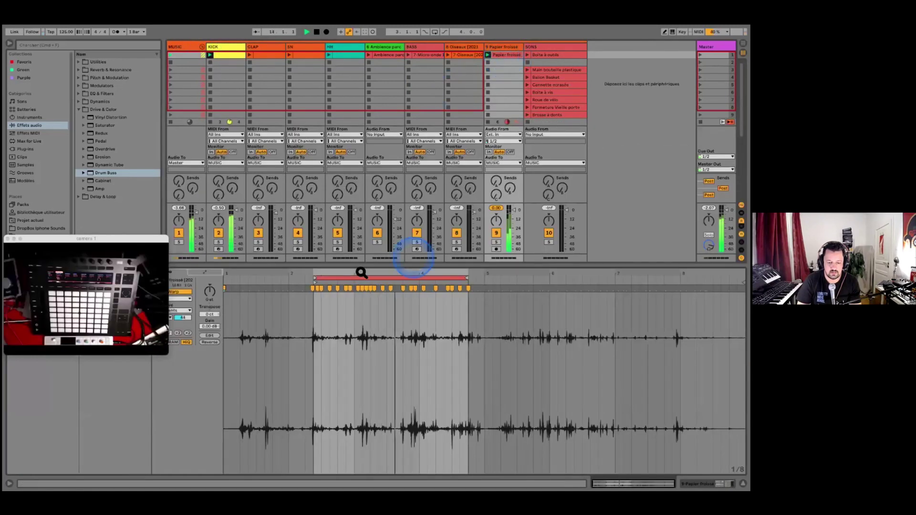
{"action": "mouse_move", "coordinate": [209, 292]}
{"action": "left_mouse_down"}
{"action": "mouse_move", "coordinate": [209, 273]}
{"action": "mouse_move", "coordinate": [210, 305]}
{"action": "mouse_move", "coordinate": [209, 286]}
{"action": "left_mouse_up"}
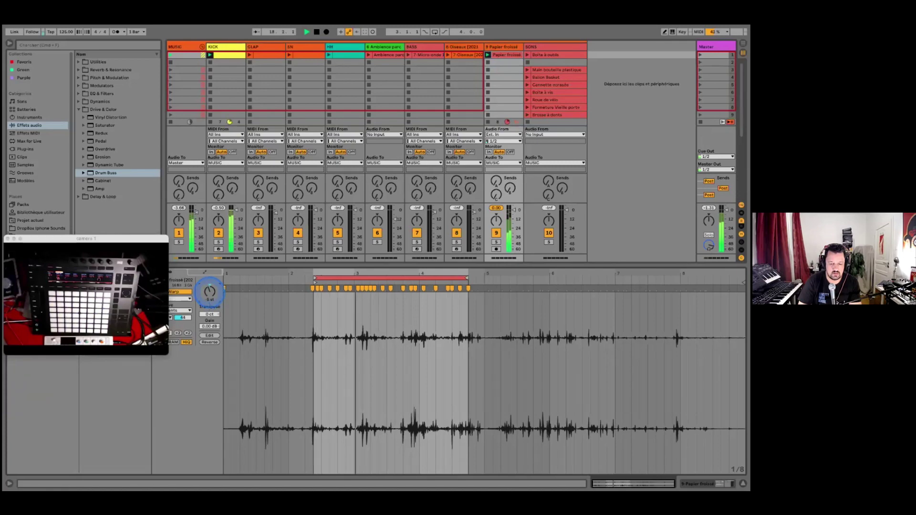
Set Ambi Verb to about 44 and Saturate to about 13.4% in the Papier froissé track's Beat Tools rack
{"action": "left_click", "coordinate": [499, 93]}
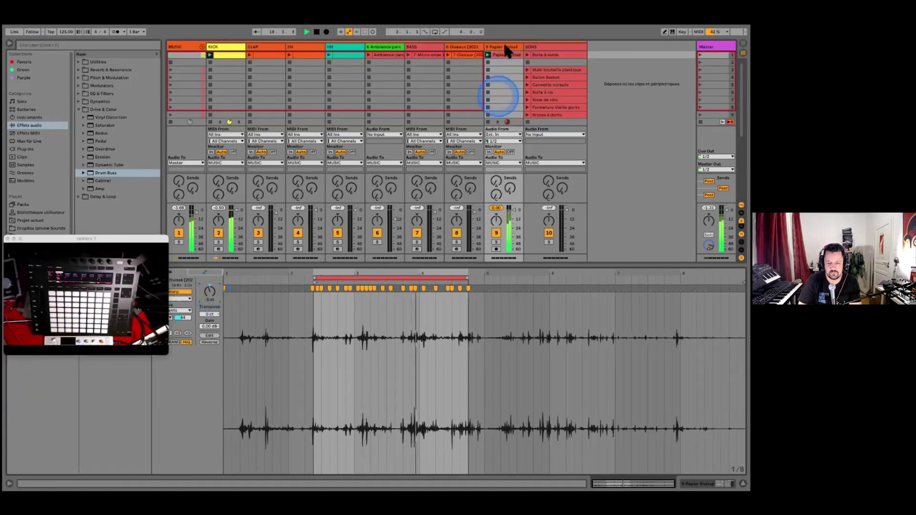
{"action": "left_click", "coordinate": [503, 46]}
{"action": "left_click_drag", "start_coordinate": [96, 426], "coordinate": [97, 459]}
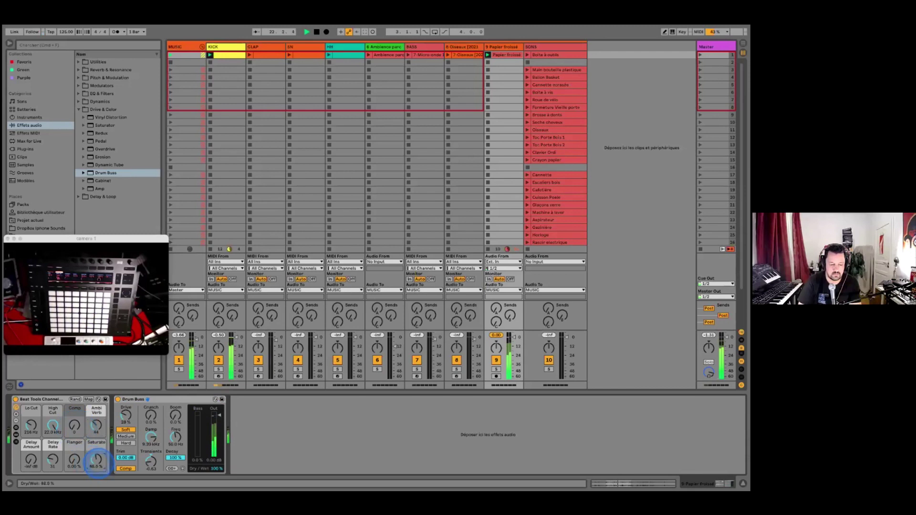
{"action": "left_click", "coordinate": [52, 461]}
{"action": "left_click", "coordinate": [127, 412]}
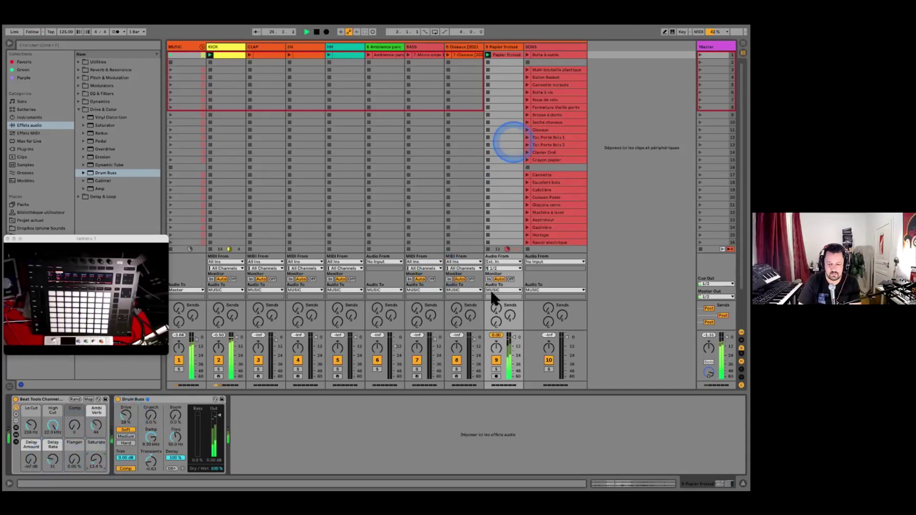
Bring in the CLAP, SN, HH and Ambiance parc clips alongside the kick and paper loop
{"action": "left_click", "coordinate": [250, 54]}
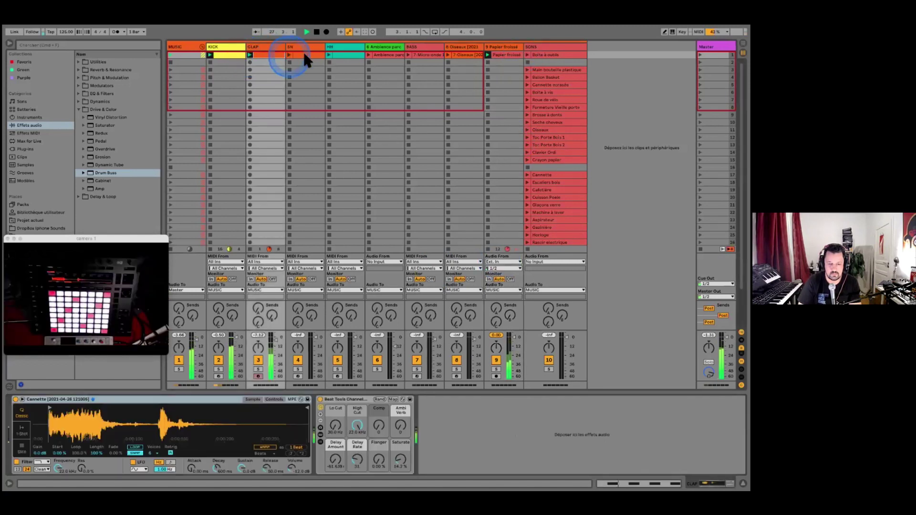
{"action": "left_click", "coordinate": [289, 54]}
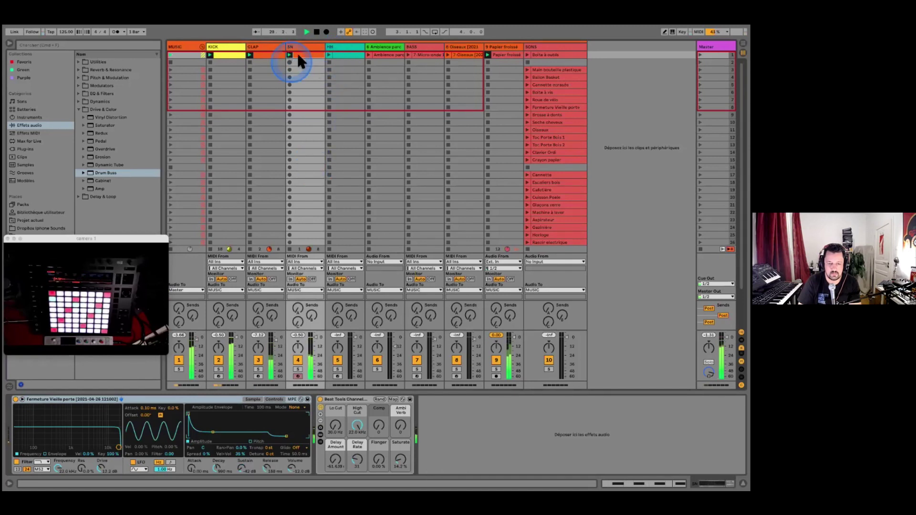
{"action": "left_click", "coordinate": [369, 55]}
Pan the HH track left and the Papier froissé track right, and lower both volumes to about -9 dB
{"action": "mouse_move", "coordinate": [354, 340]}
{"action": "left_mouse_down"}
{"action": "mouse_move", "coordinate": [338, 355]}
{"action": "mouse_move", "coordinate": [337, 338]}
{"action": "left_mouse_up"}
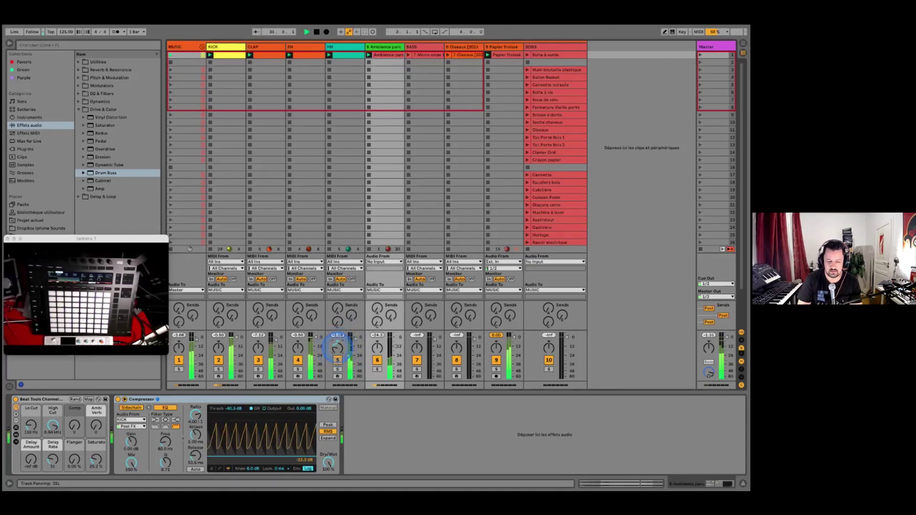
{"action": "left_click", "coordinate": [351, 341]}
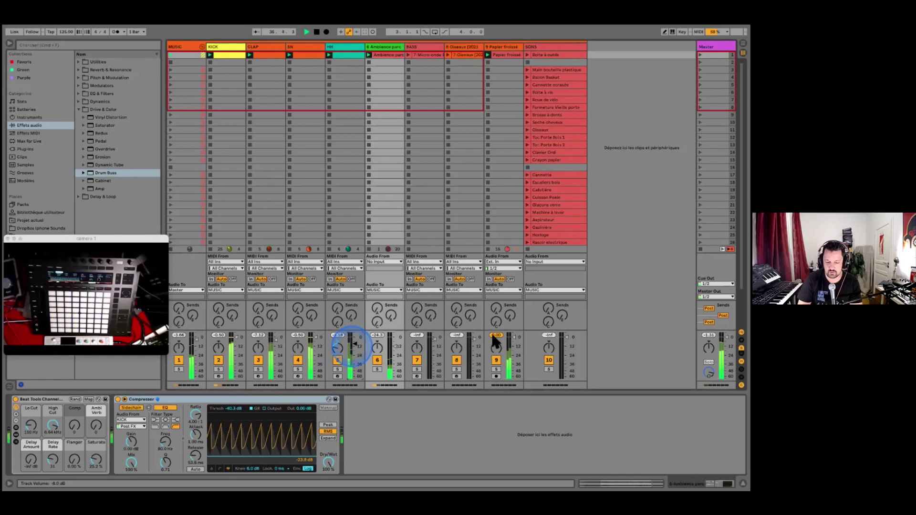
{"action": "left_click_drag", "start_coordinate": [497, 348], "coordinate": [495, 342]}
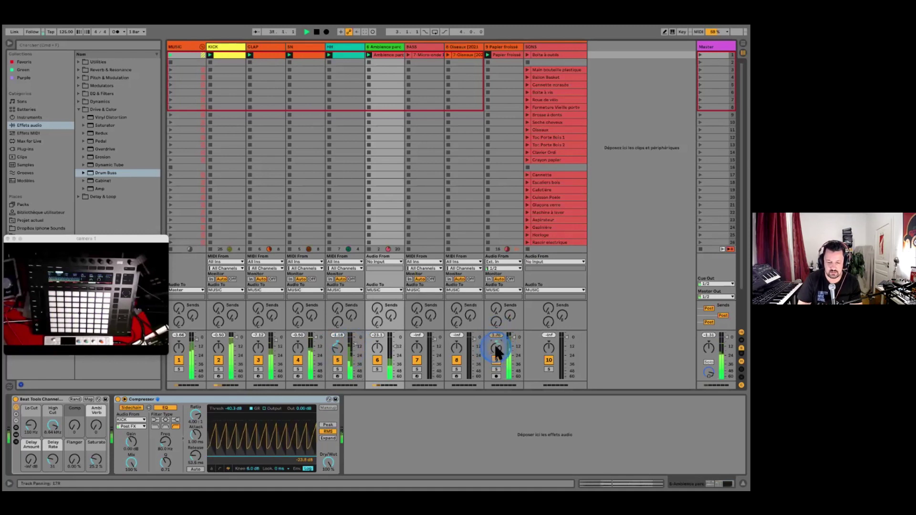
{"action": "left_click", "coordinate": [511, 337]}
{"action": "left_click_drag", "start_coordinate": [513, 348], "coordinate": [514, 344]}
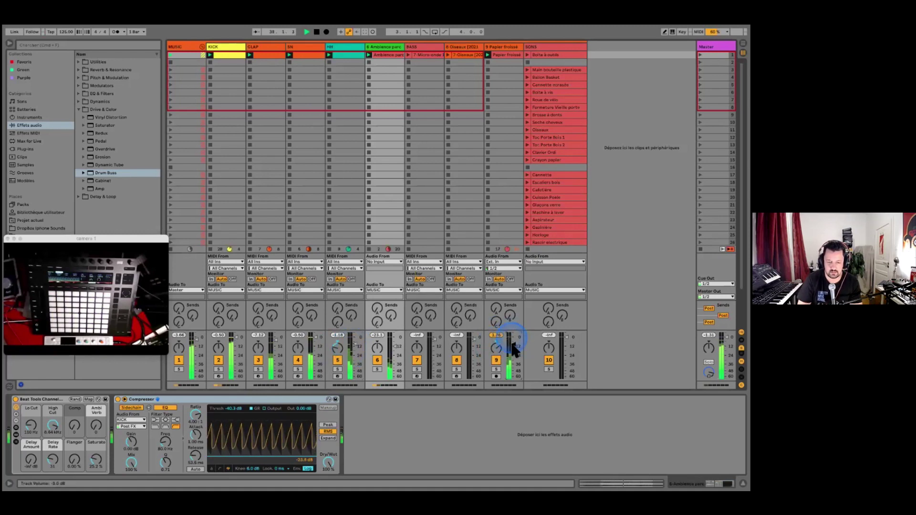
Launch the BASS and Oiseaux clips in the running mix, and raise the Ambiance parc and BASS track volumes
{"action": "left_click_drag", "start_coordinate": [401, 350], "coordinate": [395, 347]}
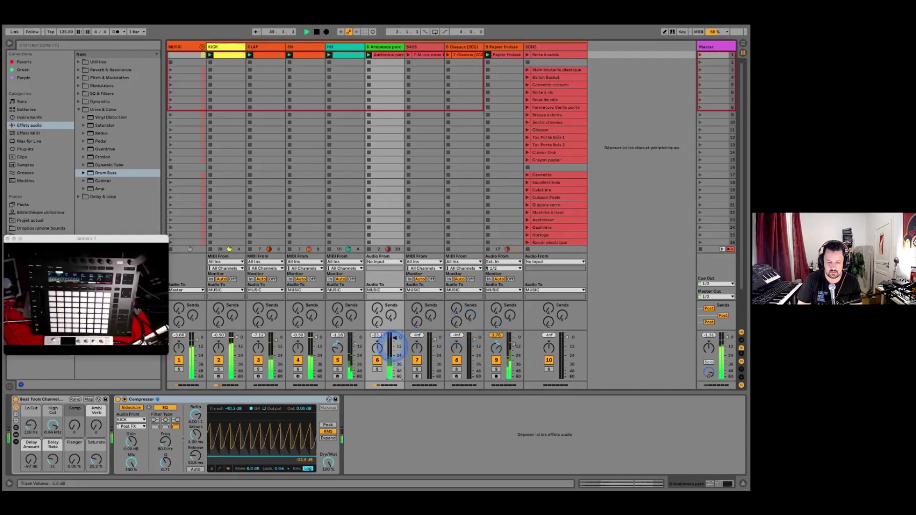
{"action": "left_click", "coordinate": [406, 56]}
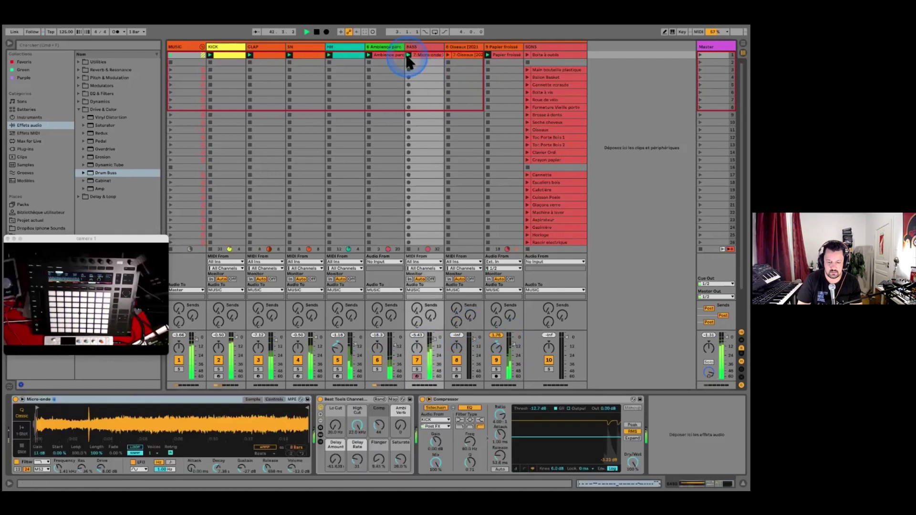
{"action": "left_click", "coordinate": [434, 342]}
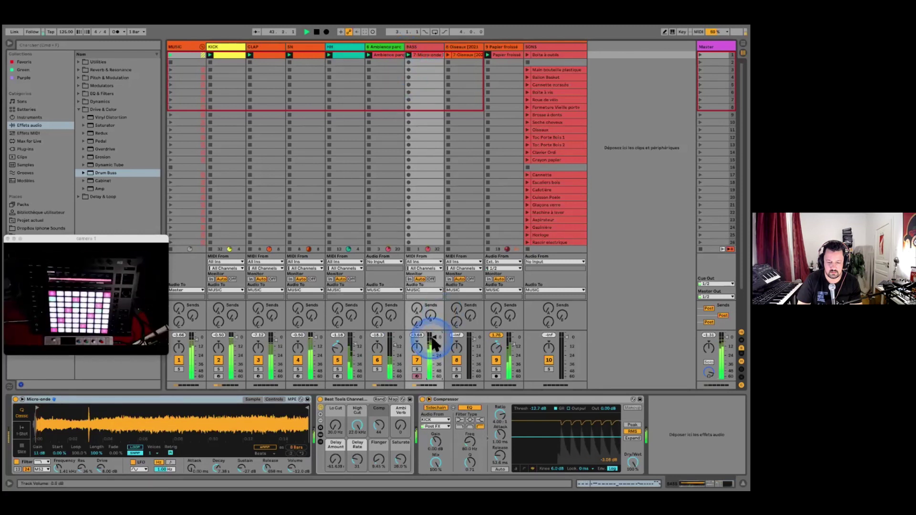
{"action": "left_click_drag", "start_coordinate": [434, 343], "coordinate": [432, 336]}
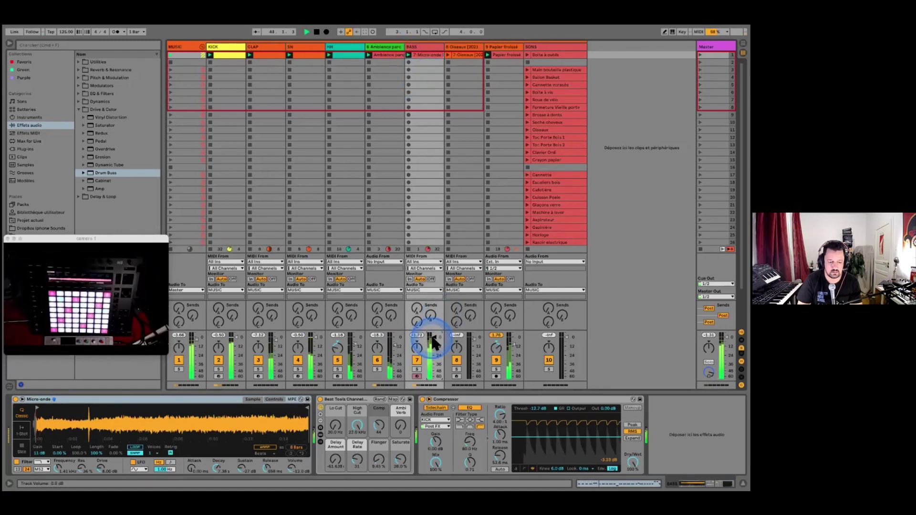
{"action": "left_click", "coordinate": [448, 55]}
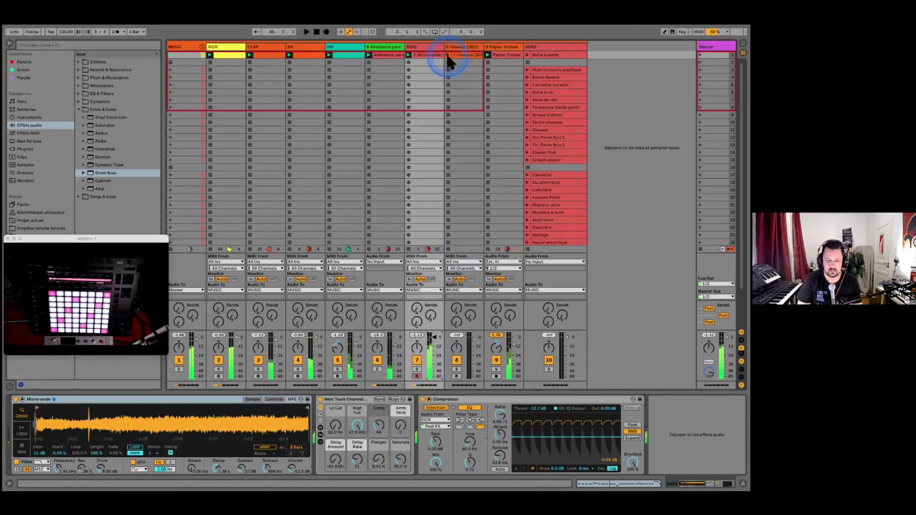
{"action": "left_click", "coordinate": [488, 66]}
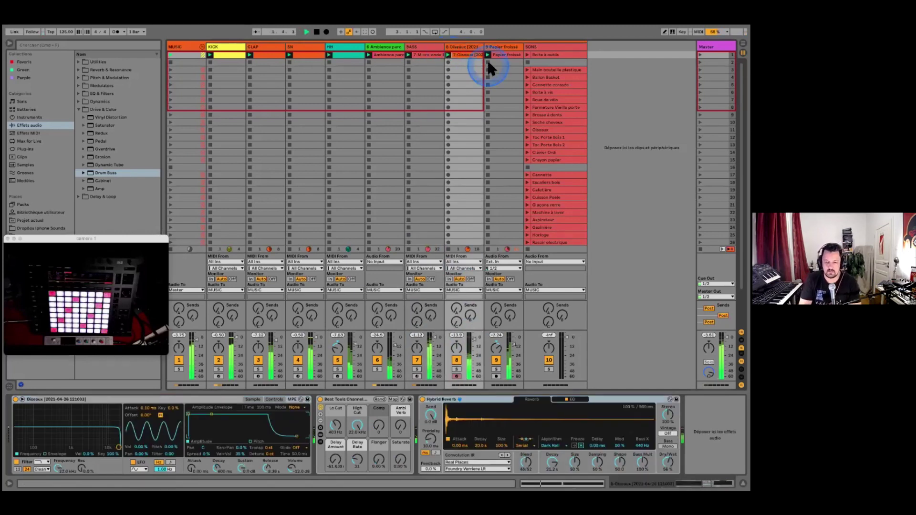
Open the Papier froissé clip's sample view and move the camera window down to uncover the clip settings
{"action": "left_click", "coordinate": [503, 55]}
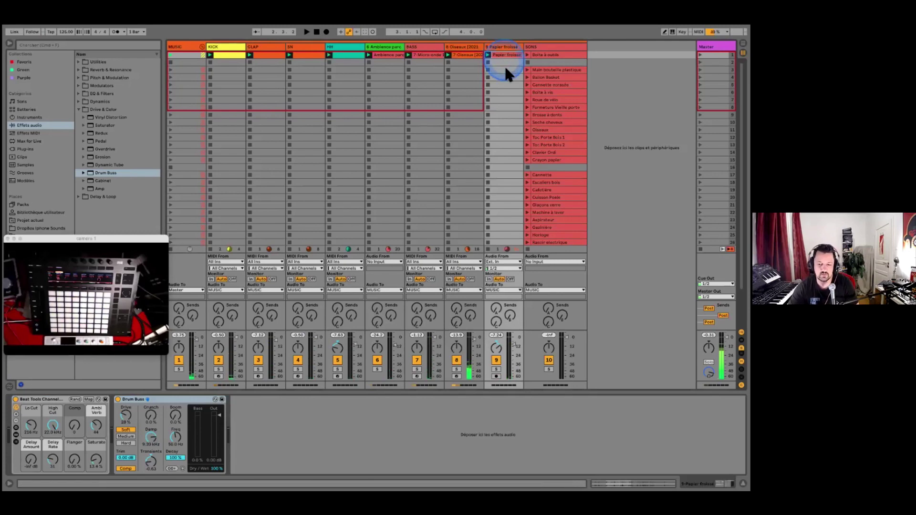
{"action": "left_click", "coordinate": [497, 63]}
{"action": "left_click", "coordinate": [501, 55]}
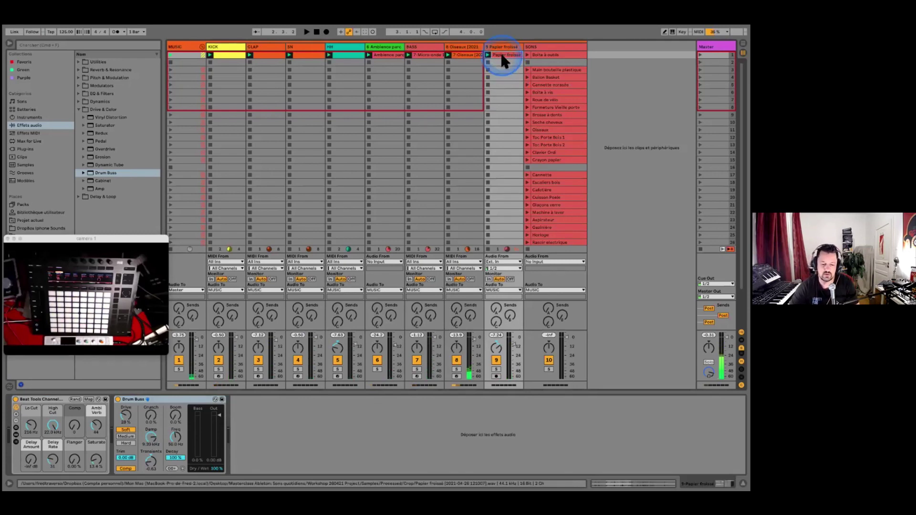
{"action": "double_click", "coordinate": [501, 55]}
{"action": "left_click", "coordinate": [363, 363]}
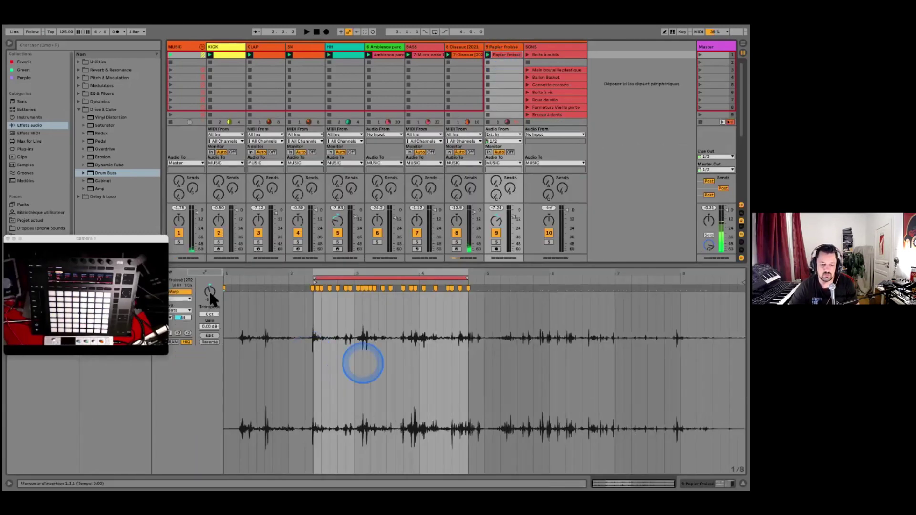
{"action": "left_click", "coordinate": [207, 292]}
{"action": "left_click", "coordinate": [133, 237]}
{"action": "left_click_drag", "start_coordinate": [133, 236], "coordinate": [141, 348]}
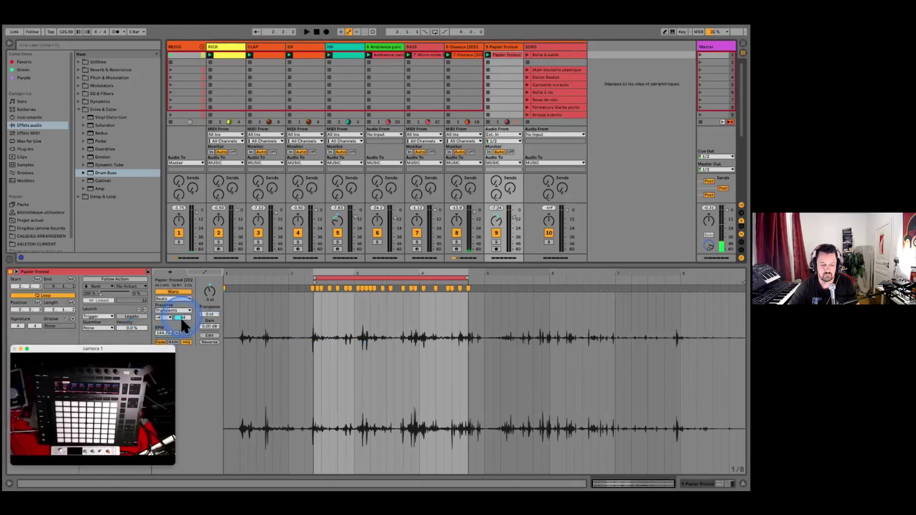
Try doubling the Papier froissé clip's segment tempo, and halve it back
{"action": "left_click", "coordinate": [181, 316]}
{"action": "left_click", "coordinate": [178, 334]}
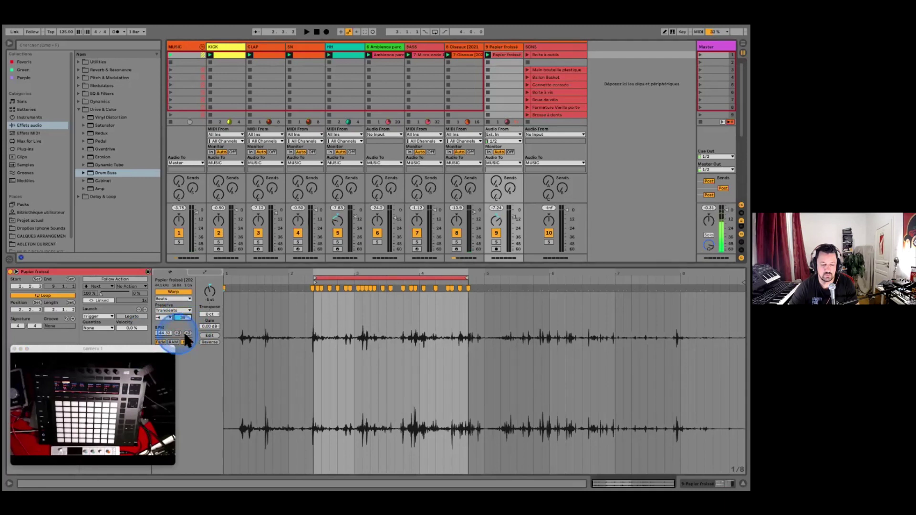
{"action": "left_click", "coordinate": [186, 333]}
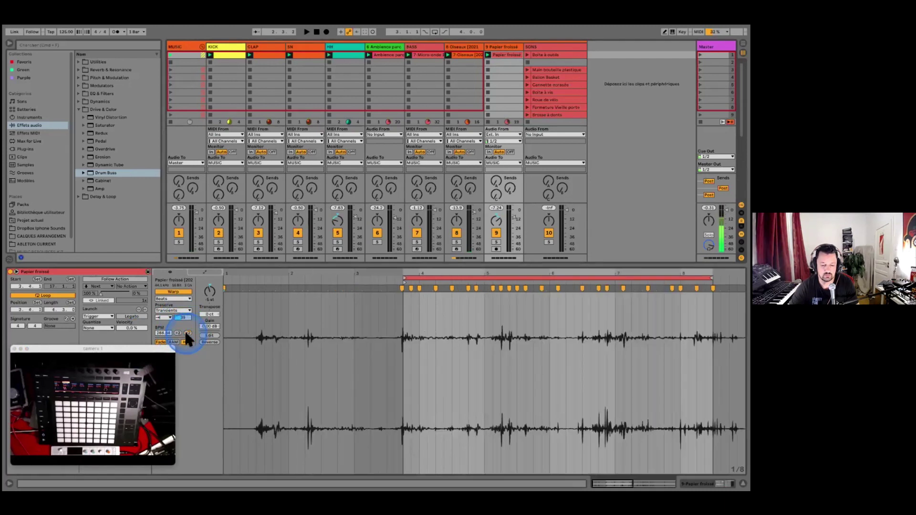
{"action": "left_click", "coordinate": [178, 333]}
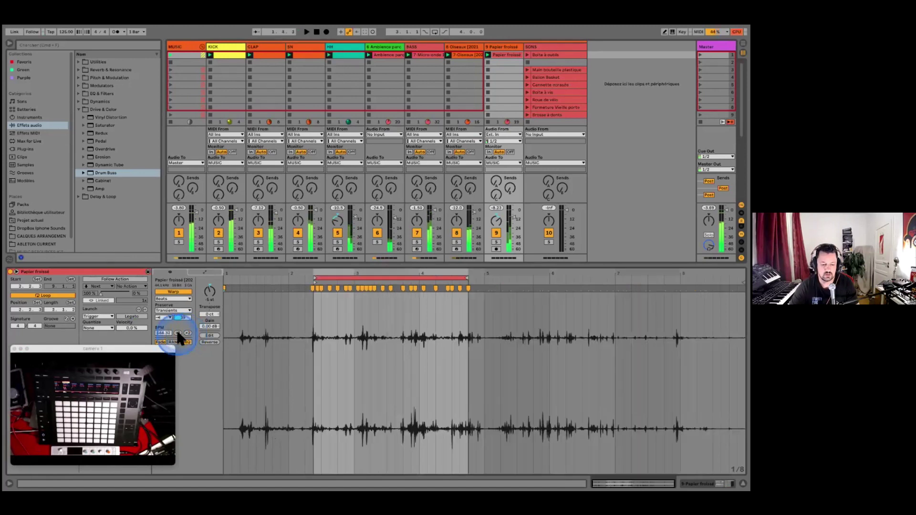
{"action": "left_click", "coordinate": [196, 289]}
{"action": "left_click", "coordinate": [137, 352]}
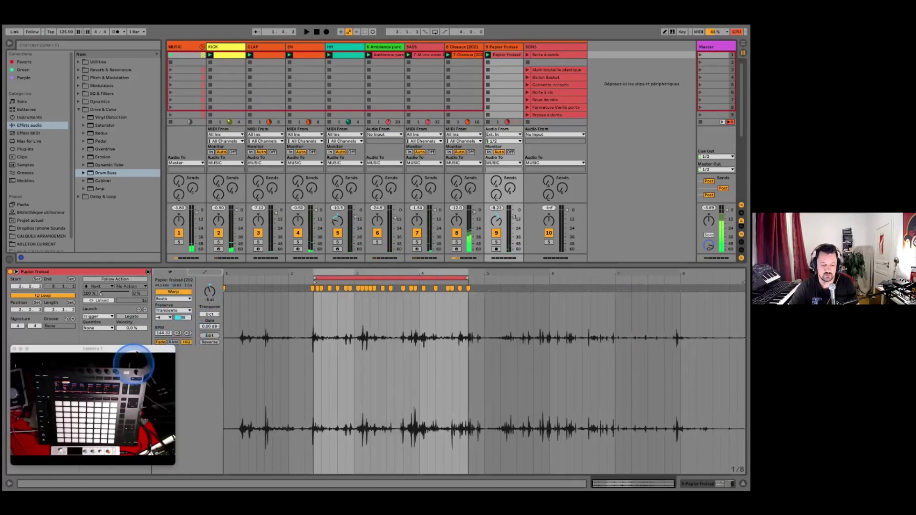
{"action": "left_click_drag", "start_coordinate": [137, 352], "coordinate": [137, 357]}
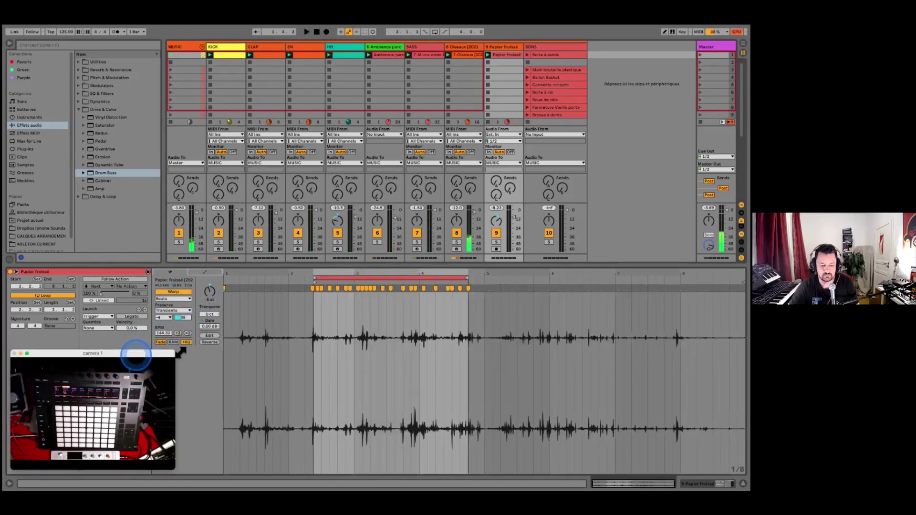
{"action": "left_click", "coordinate": [209, 342]}
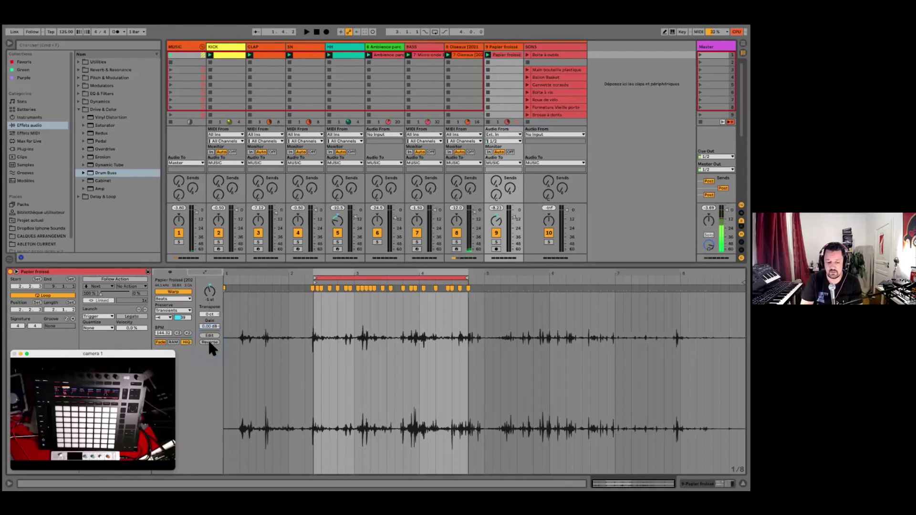
{"action": "left_click", "coordinate": [258, 314]}
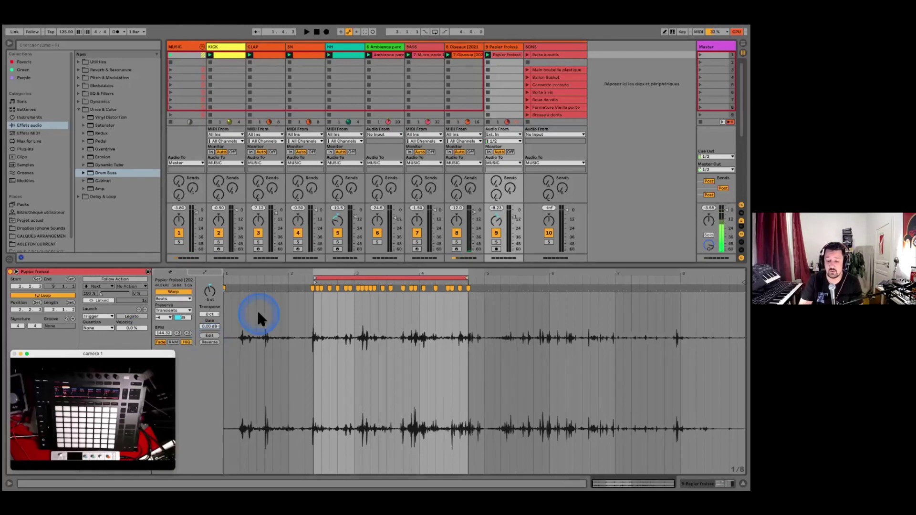
{"action": "left_click", "coordinate": [217, 290]}
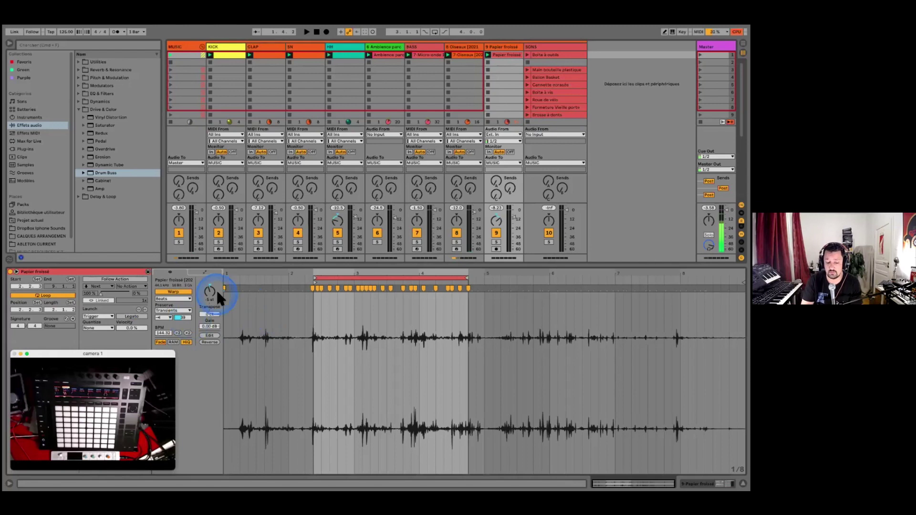
Check the warp mode choices of the Papier froissé clip and the freeze option of its track
{"action": "left_click", "coordinate": [165, 300]}
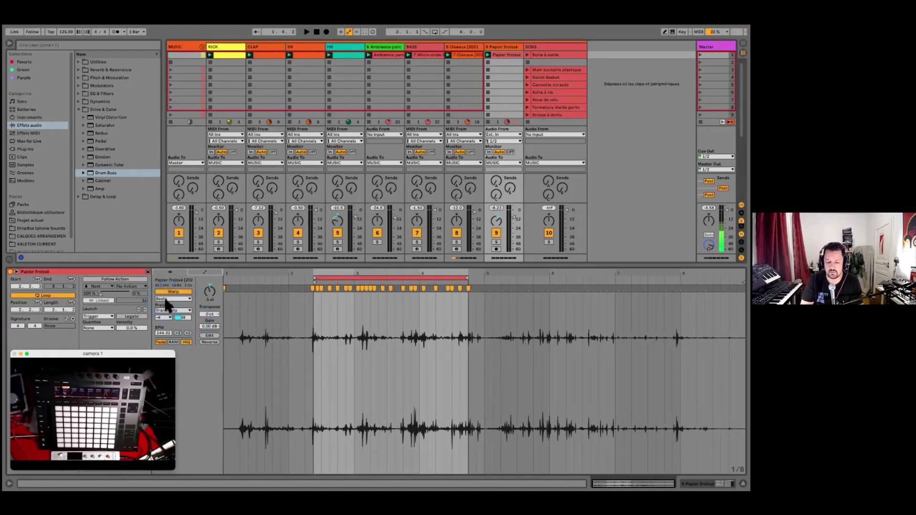
{"action": "left_click", "coordinate": [491, 47]}
{"action": "right_click", "coordinate": [493, 52]}
{"action": "left_click", "coordinate": [508, 95]}
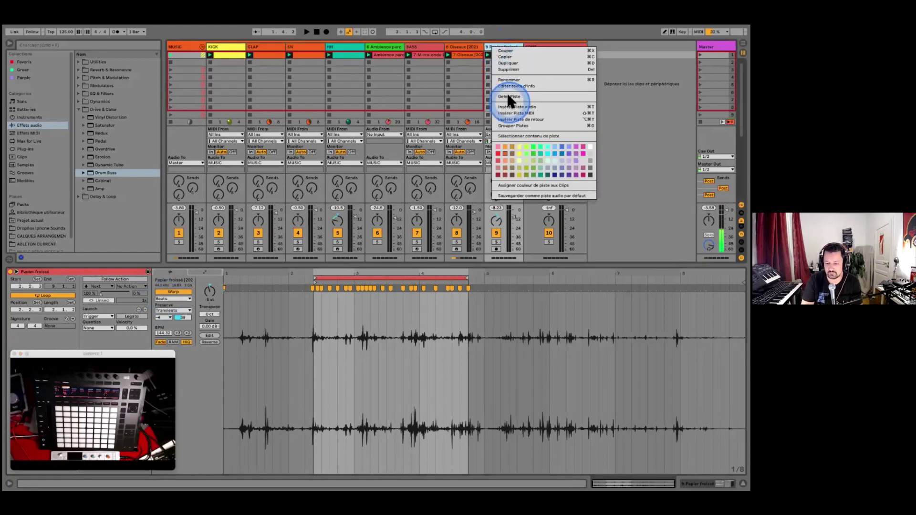
{"action": "left_click", "coordinate": [490, 48]}
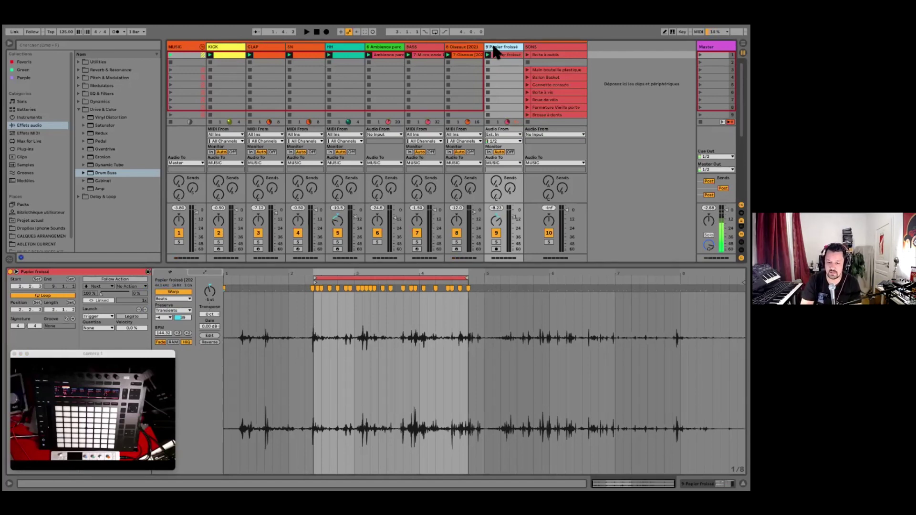
{"action": "left_click", "coordinate": [502, 48]}
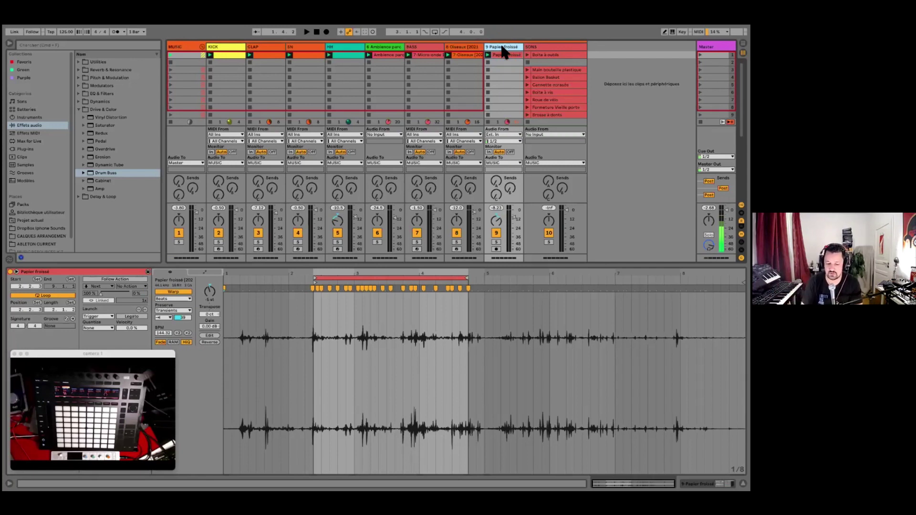
{"action": "left_click", "coordinate": [504, 51]}
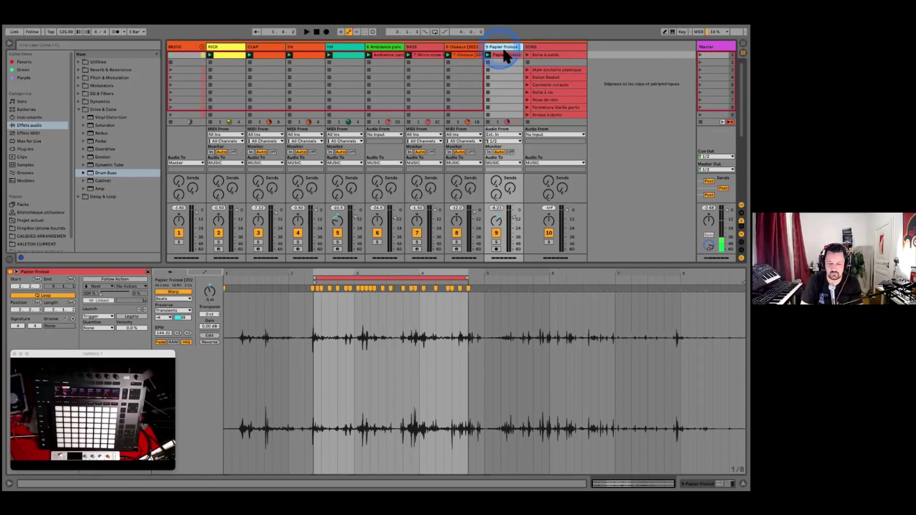
Play the mix while looking through the SONS track's sample clips, and stop playback
{"action": "key", "text": "space"}
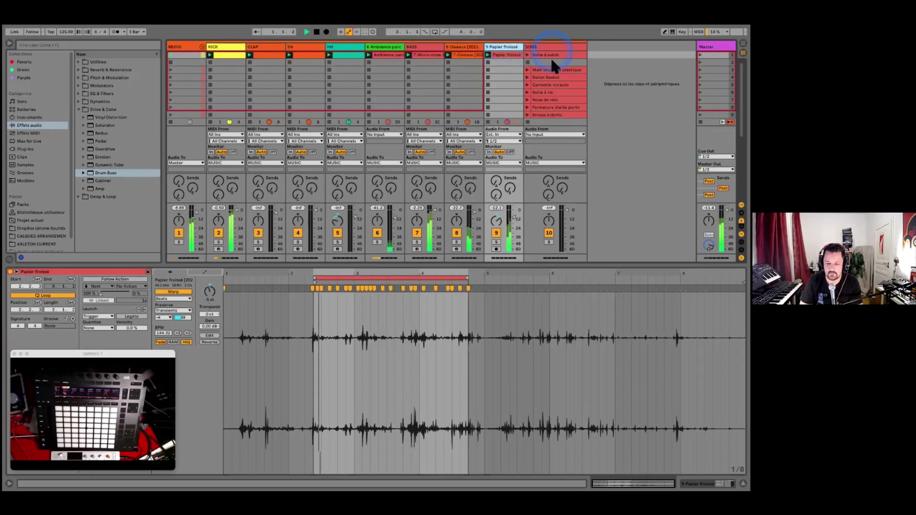
{"action": "scroll", "coordinate": [548, 74], "scroll_direction": "down", "scroll_amount": 6}
{"action": "left_click", "coordinate": [519, 124]}
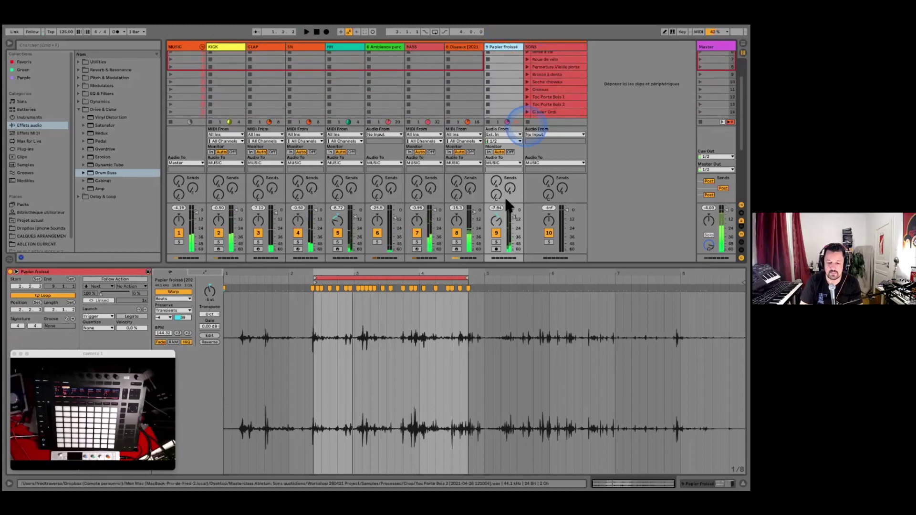
{"action": "key", "text": "space"}
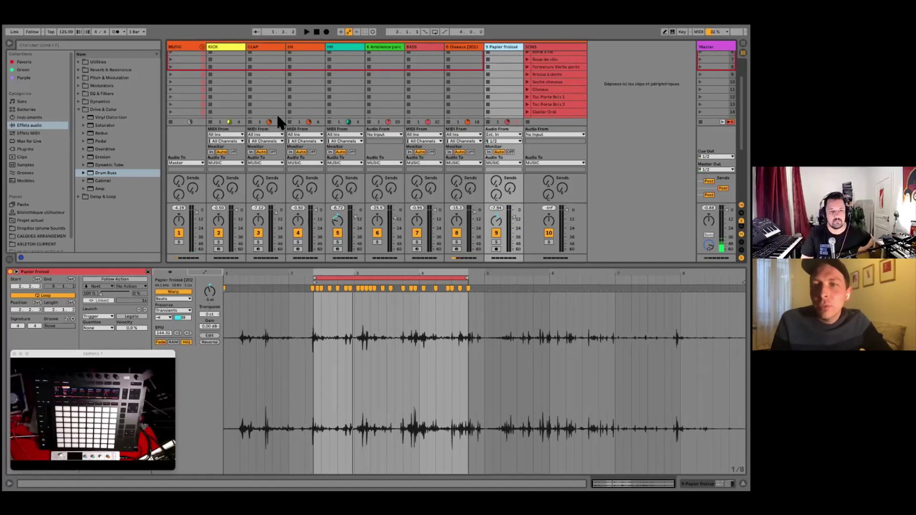
Set the project tempo to 127 BPM
{"action": "left_click", "coordinate": [111, 87]}
{"action": "left_click", "coordinate": [65, 33]}
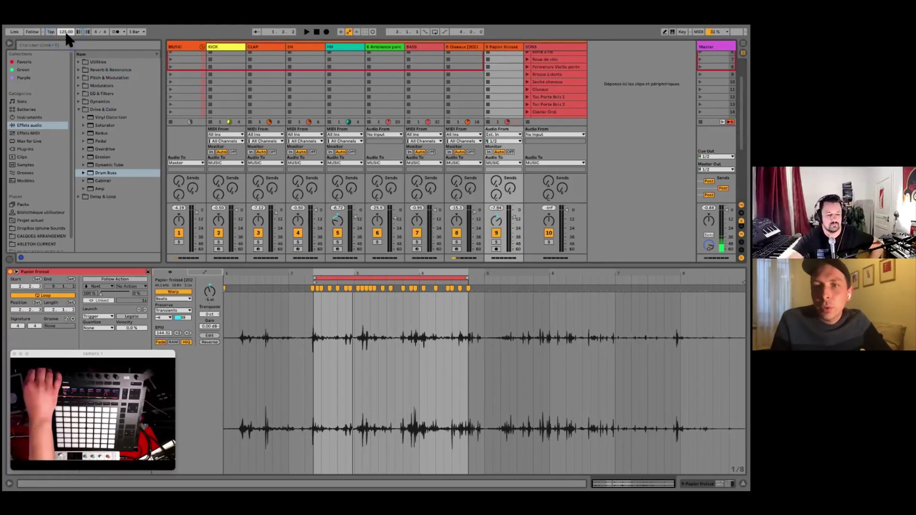
{"action": "key", "text": "Up"}
{"action": "key", "text": "Up"}
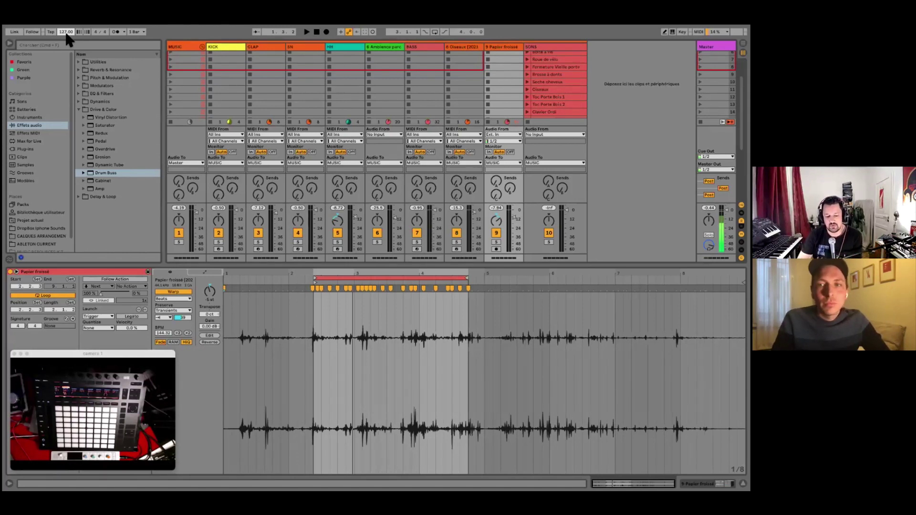
Examine the available warp modes for the Papier froissé clip and select its loop brace
{"action": "left_click", "coordinate": [167, 299]}
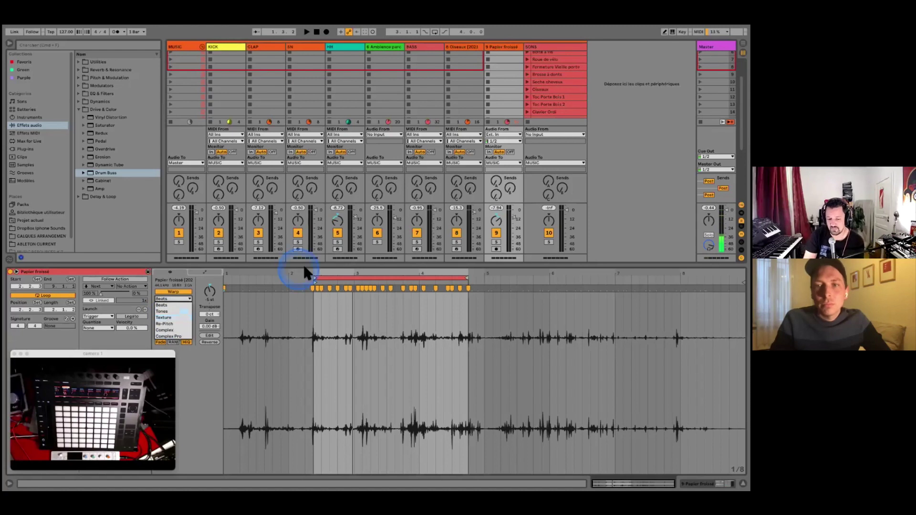
{"action": "left_click", "coordinate": [333, 277]}
{"action": "left_click", "coordinate": [336, 278]}
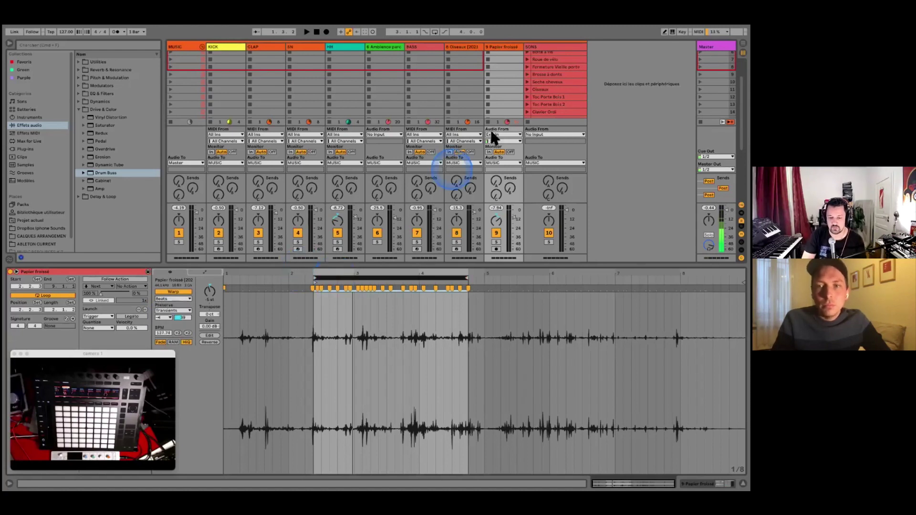
Listen to the full mix at 127 BPM while reviewing the remaining SONS samples, and stop playback
{"action": "scroll", "coordinate": [500, 70], "scroll_direction": "up", "scroll_amount": 6}
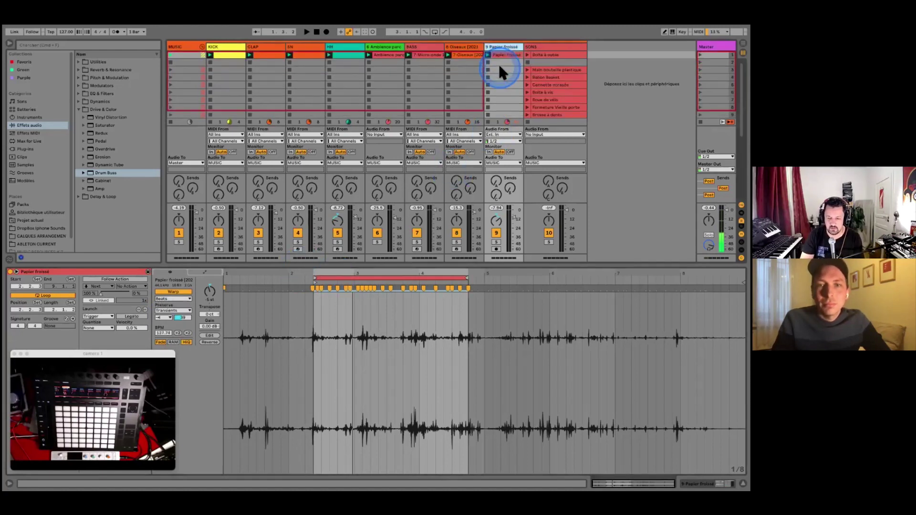
{"action": "key", "text": "space"}
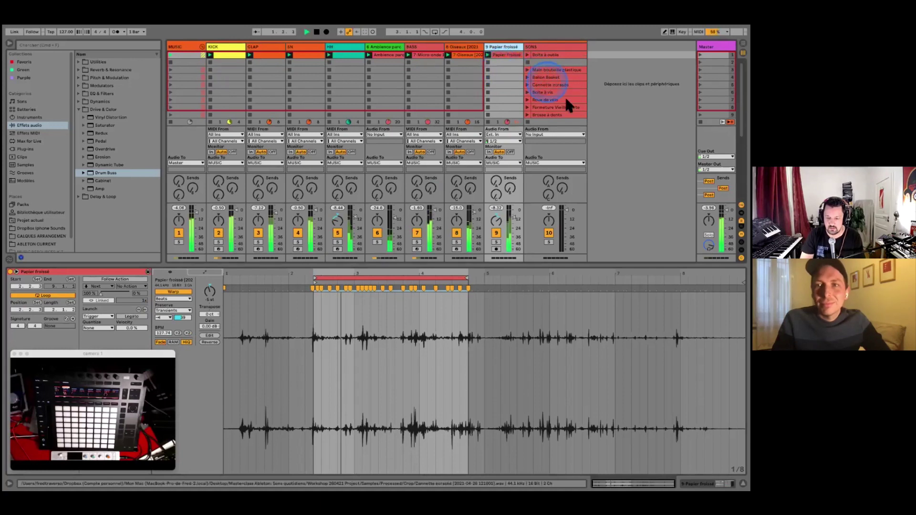
{"action": "scroll", "coordinate": [557, 95], "scroll_direction": "down", "scroll_amount": 5}
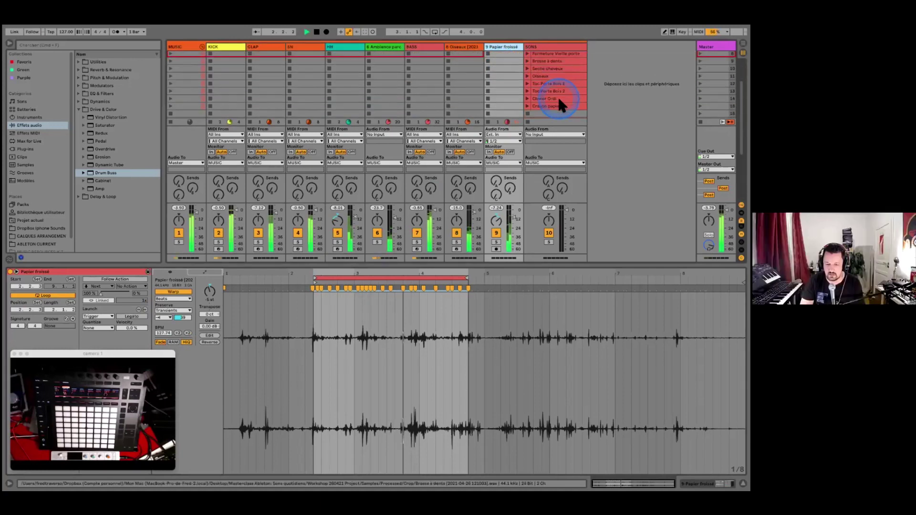
{"action": "scroll", "coordinate": [560, 99], "scroll_direction": "down", "scroll_amount": 3}
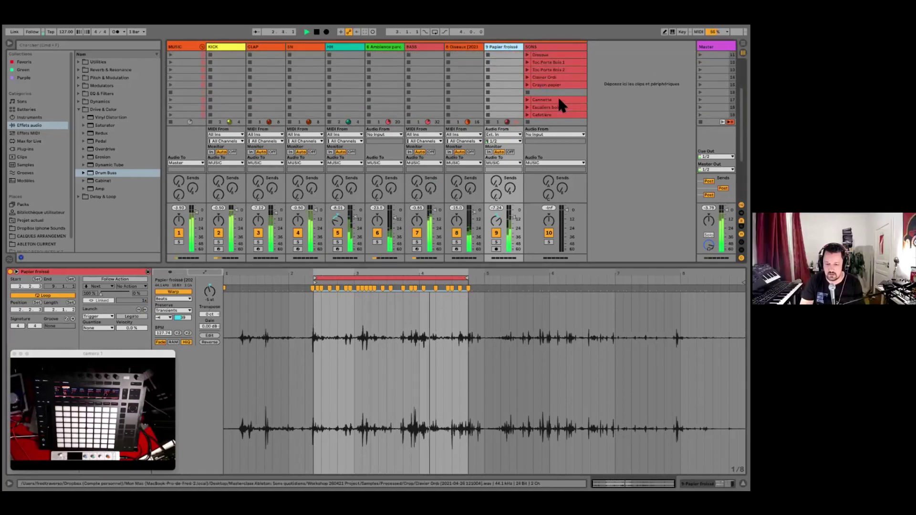
{"action": "left_click", "coordinate": [476, 84]}
{"action": "scroll", "coordinate": [474, 83], "scroll_direction": "up", "scroll_amount": 8}
{"action": "key", "text": "space"}
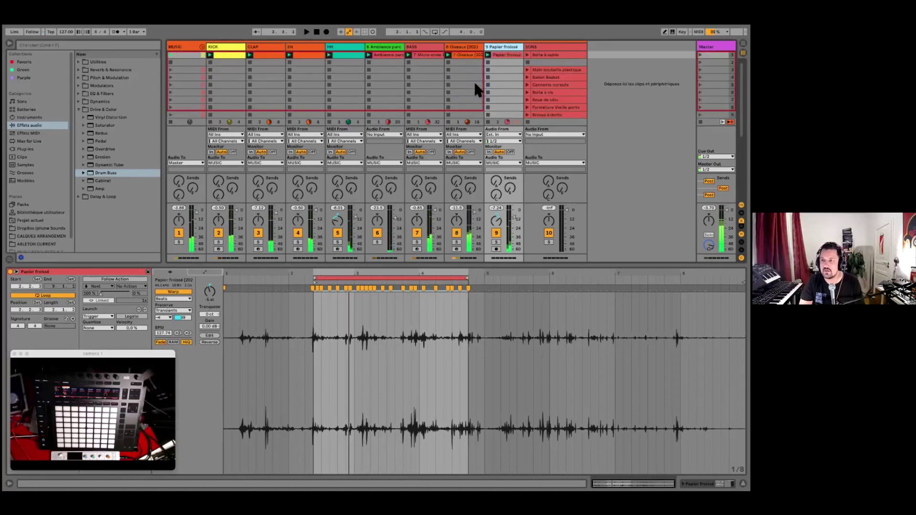
Search the SONS track for another sound, audition the Micro-onde and Imprimante clips against the mix, and stop playback
{"action": "scroll", "coordinate": [545, 84], "scroll_direction": "down", "scroll_amount": 5}
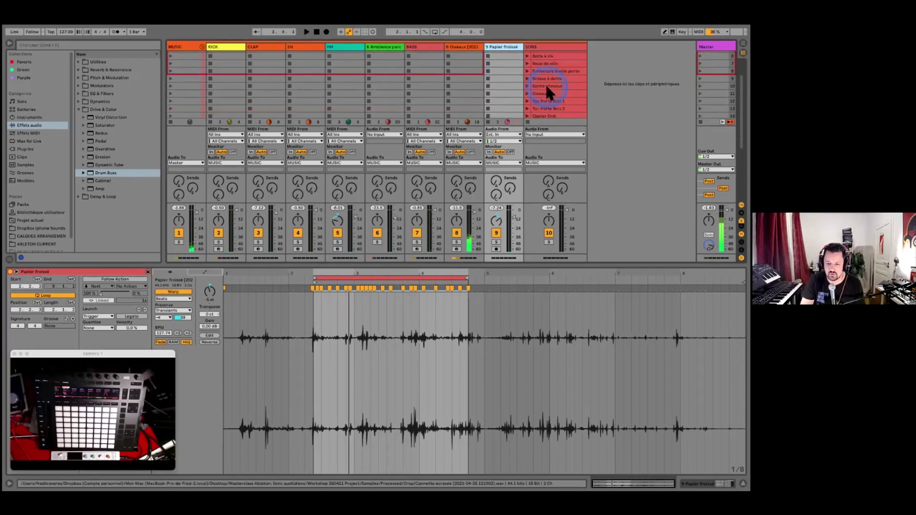
{"action": "scroll", "coordinate": [546, 84], "scroll_direction": "down", "scroll_amount": 6}
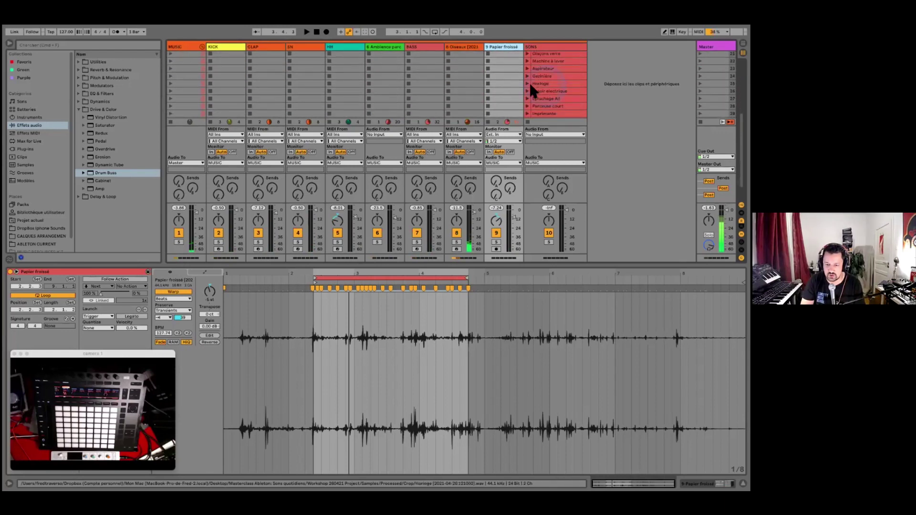
{"action": "scroll", "coordinate": [549, 87], "scroll_direction": "up", "scroll_amount": 3}
{"action": "scroll", "coordinate": [549, 86], "scroll_direction": "up", "scroll_amount": 2}
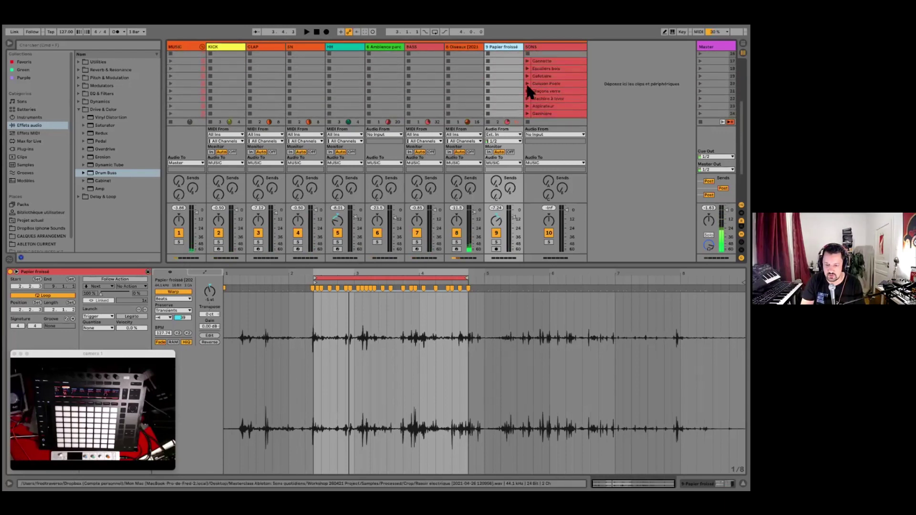
{"action": "left_click", "coordinate": [525, 79]}
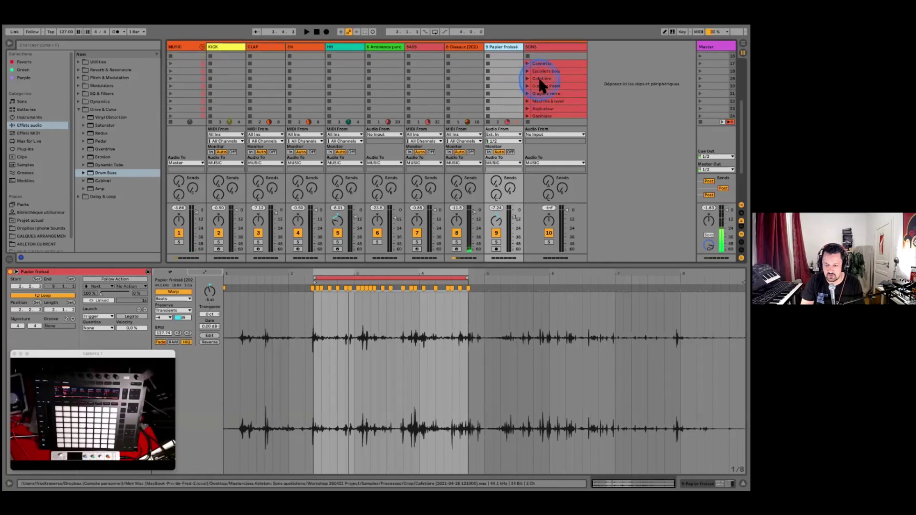
{"action": "scroll", "coordinate": [539, 82], "scroll_direction": "down", "scroll_amount": 9}
{"action": "left_click", "coordinate": [527, 96]}
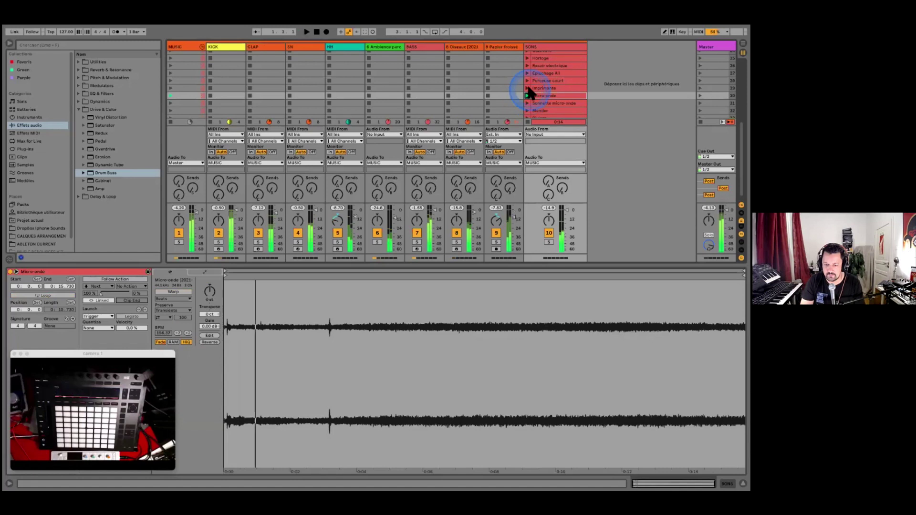
{"action": "left_click", "coordinate": [527, 88]}
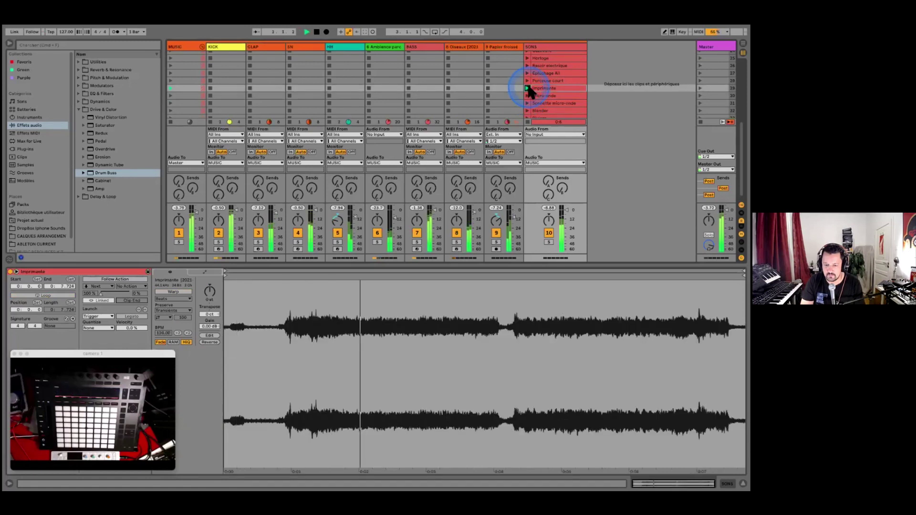
{"action": "key", "text": "space"}
Insert a new MIDI track between the Papier froissé and SONS tracks
{"action": "left_click", "coordinate": [502, 48]}
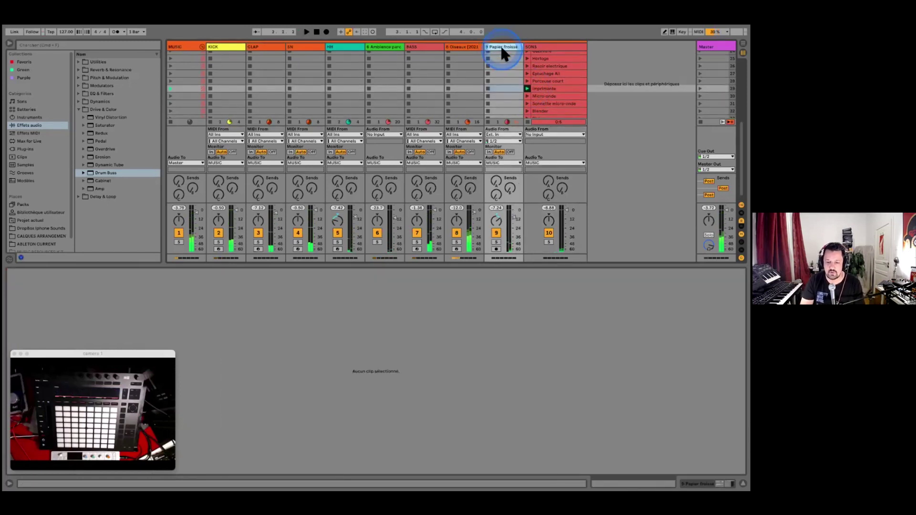
{"action": "scroll", "coordinate": [501, 48], "scroll_direction": "up", "scroll_amount": 4}
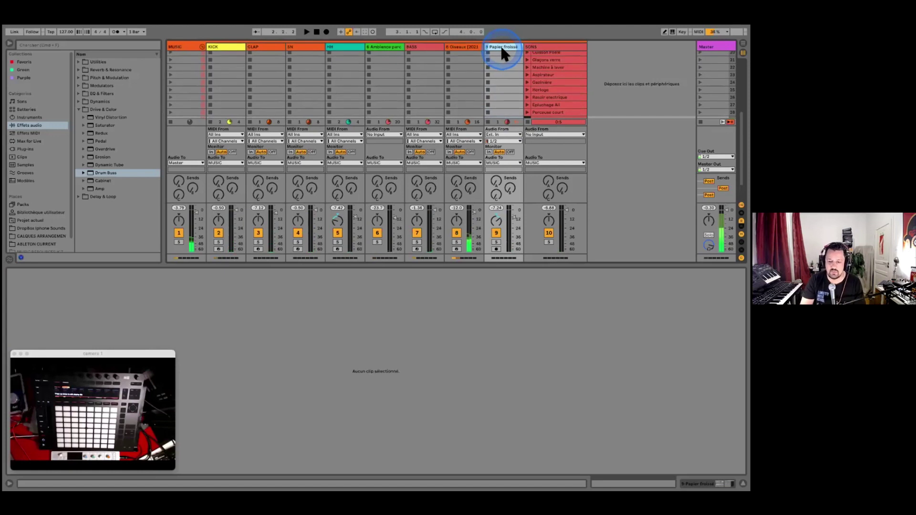
{"action": "left_click", "coordinate": [513, 48]}
{"action": "key", "text": "super+shift+t"}
{"action": "left_click", "coordinate": [532, 48]}
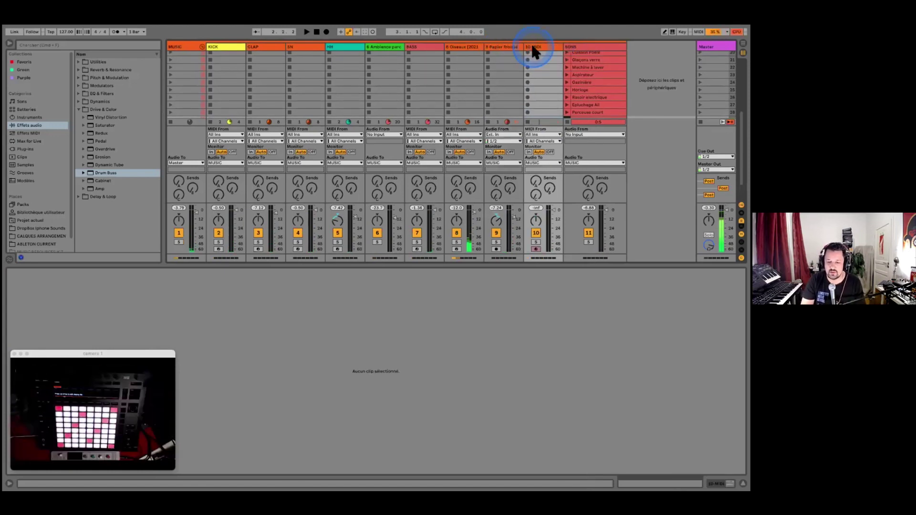
Move the camera window up and enlarge the session grid to show more of the SONS clips
{"action": "scroll", "coordinate": [589, 74], "scroll_direction": "down", "scroll_amount": 3}
{"action": "scroll", "coordinate": [591, 79], "scroll_direction": "up", "scroll_amount": 2}
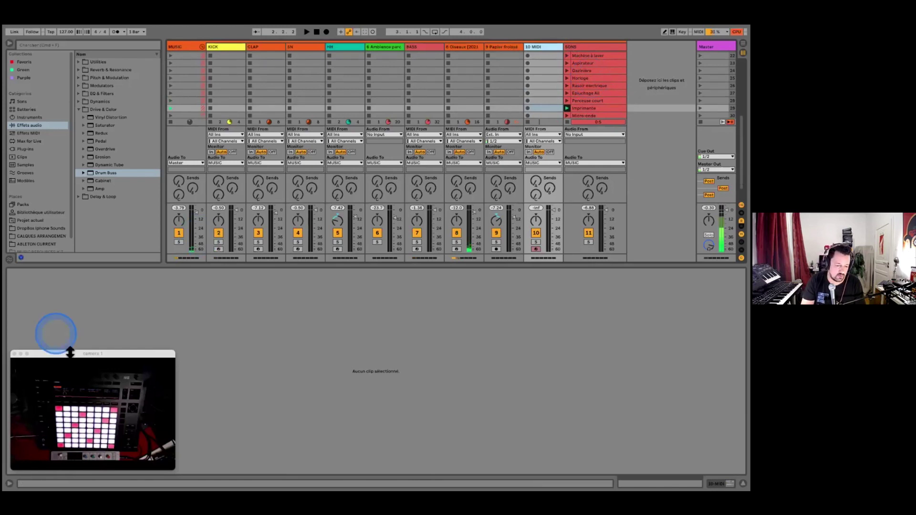
{"action": "left_click_drag", "start_coordinate": [65, 353], "coordinate": [65, 262]}
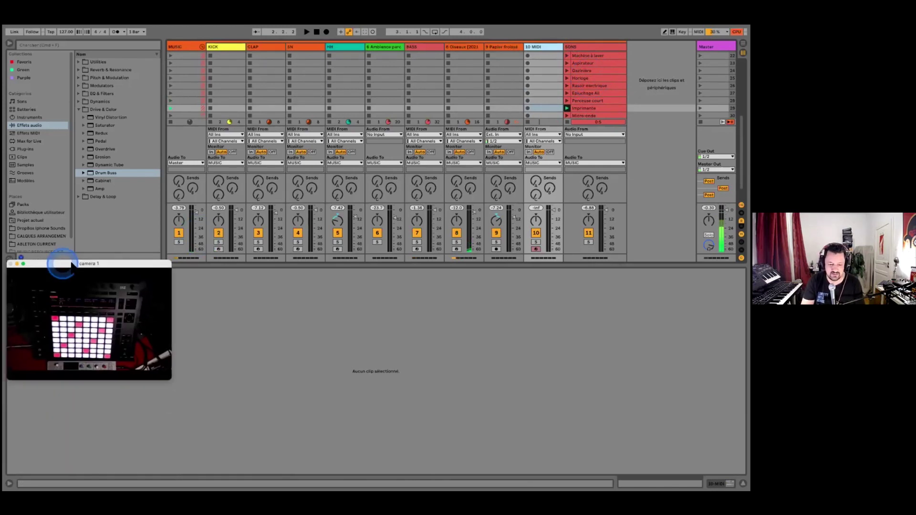
{"action": "left_click", "coordinate": [265, 270]}
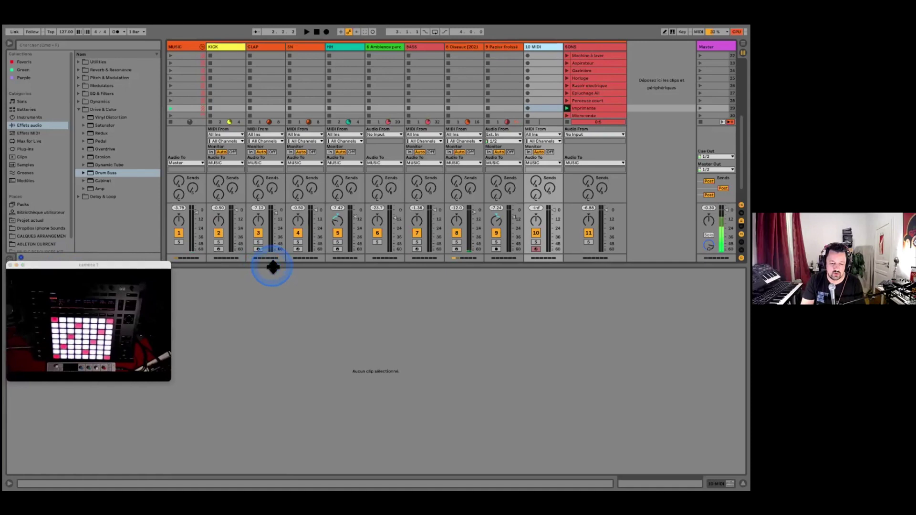
{"action": "left_click_drag", "start_coordinate": [274, 266], "coordinate": [280, 403]}
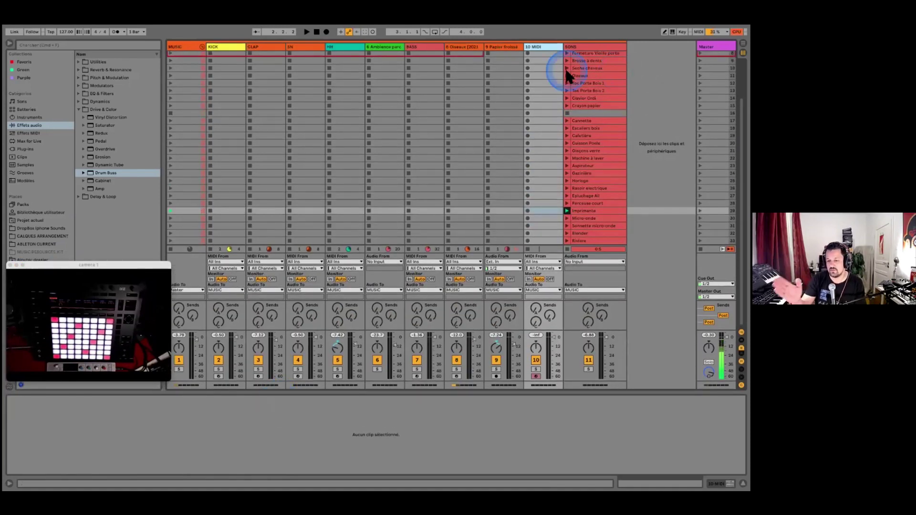
Collapse the Drive & Color effects folder and load the Imprimante clip as a sampler instrument on the new MIDI track
{"action": "left_click", "coordinate": [546, 49]}
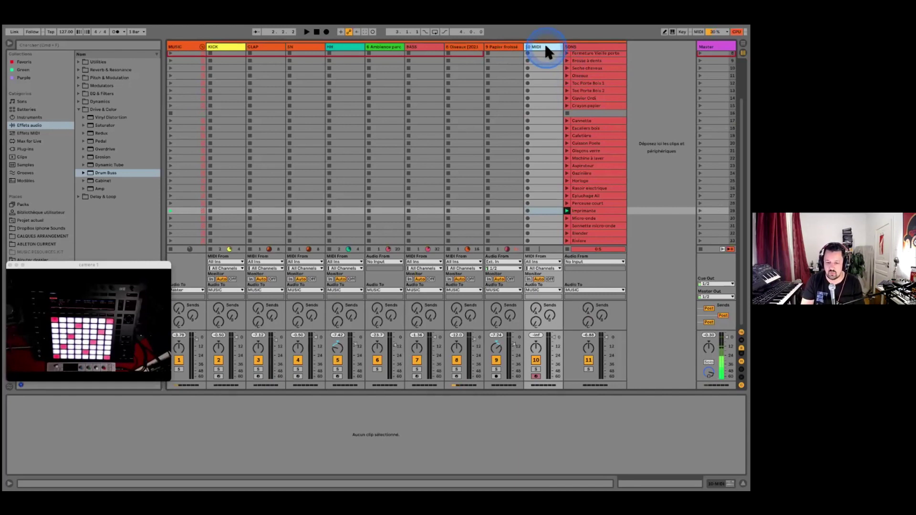
{"action": "left_click", "coordinate": [534, 49]}
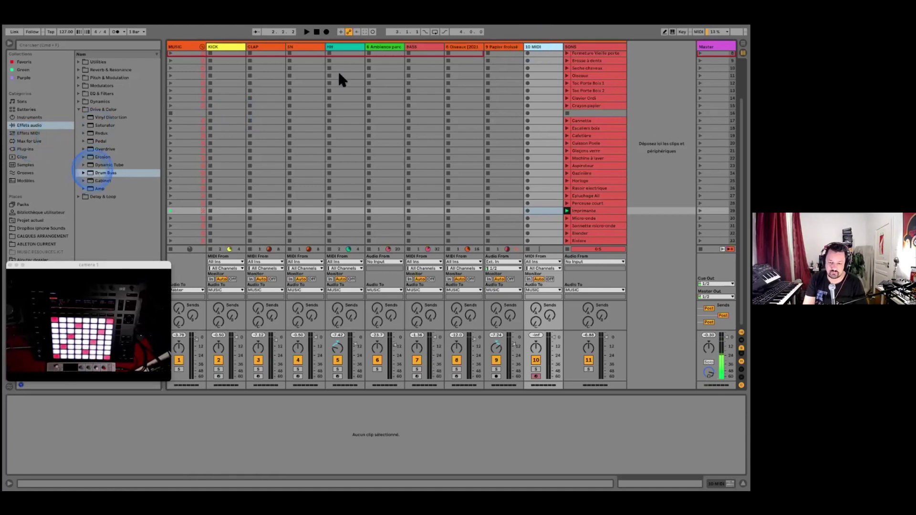
{"action": "left_click", "coordinate": [78, 109]}
{"action": "left_click", "coordinate": [533, 47]}
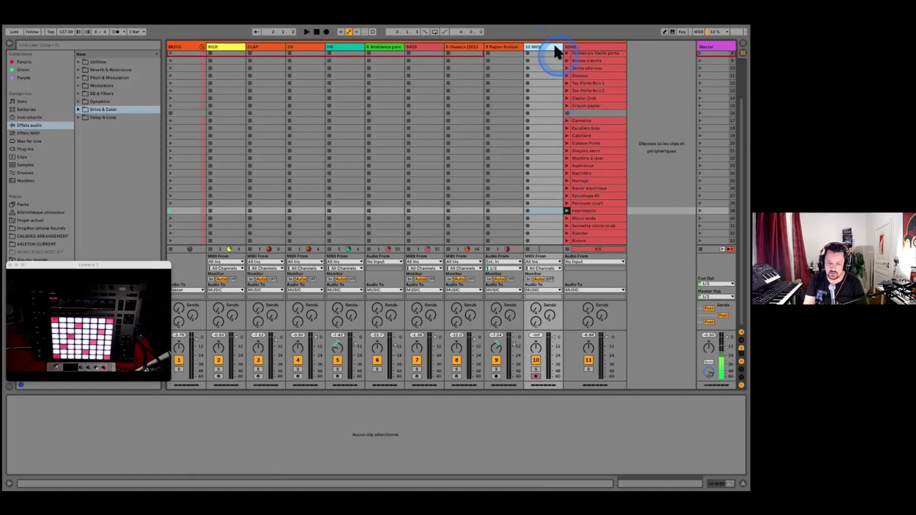
{"action": "key", "text": "shift+Tab"}
{"action": "left_click_drag", "start_coordinate": [588, 215], "coordinate": [33, 411]}
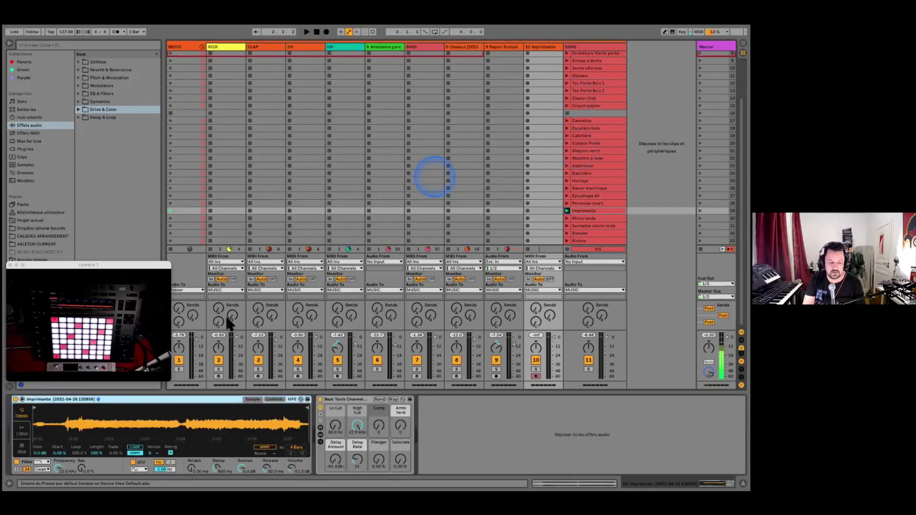
{"action": "scroll", "coordinate": [538, 63], "scroll_direction": "up", "scroll_amount": 3}
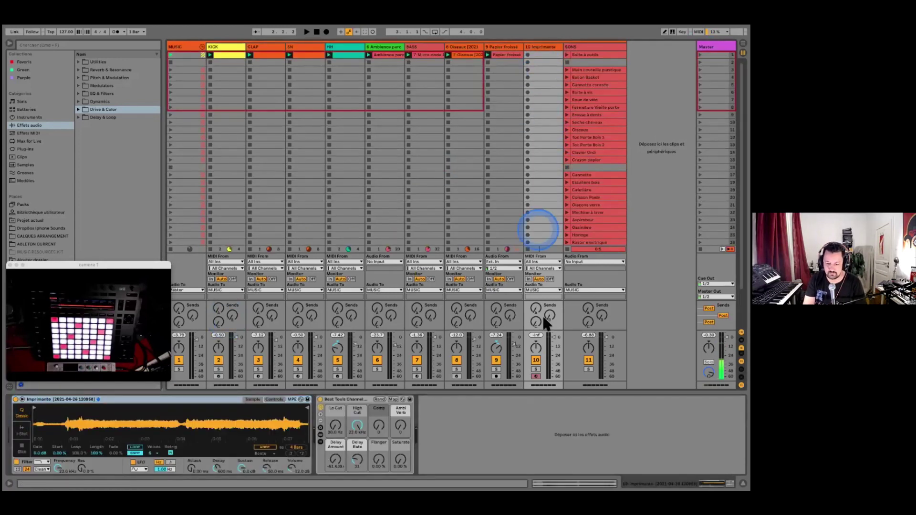
Stop all clips and create an empty MIDI clip in the first slot of the Imprimante track
{"action": "left_click", "coordinate": [701, 249]}
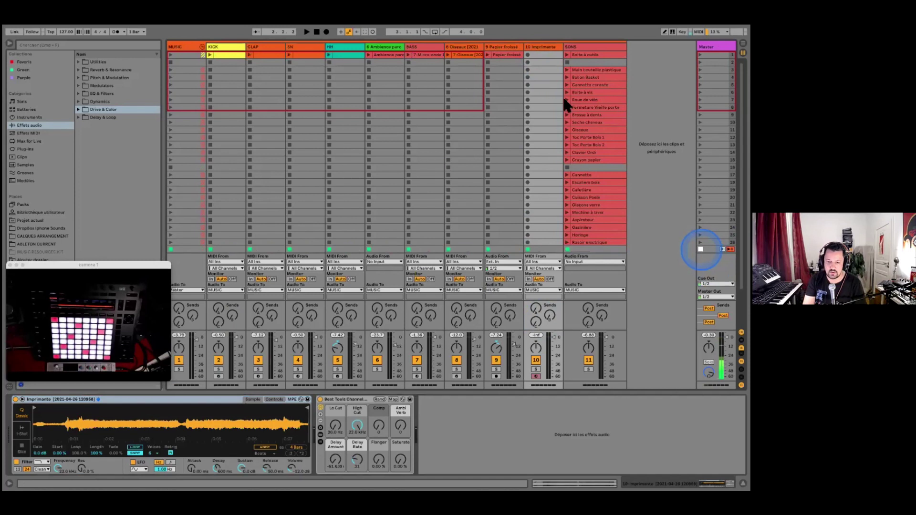
{"action": "double_click", "coordinate": [543, 55]}
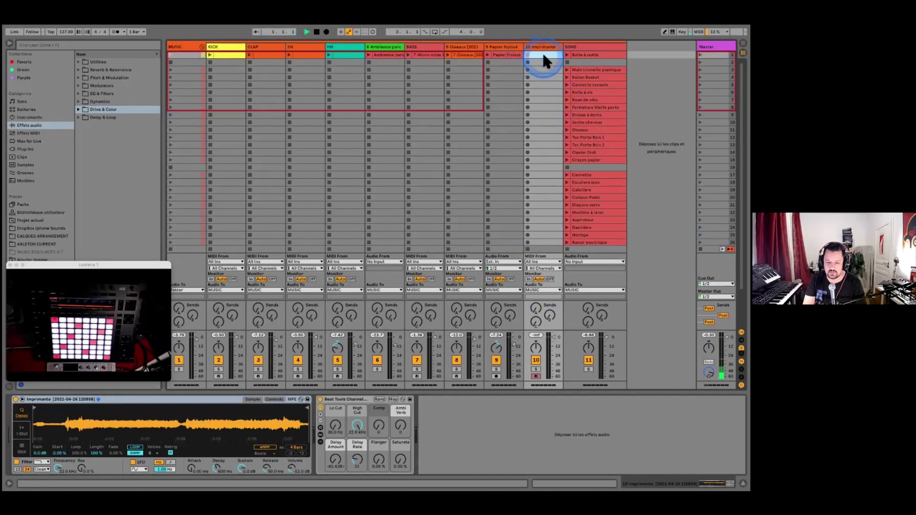
{"action": "key", "text": "space"}
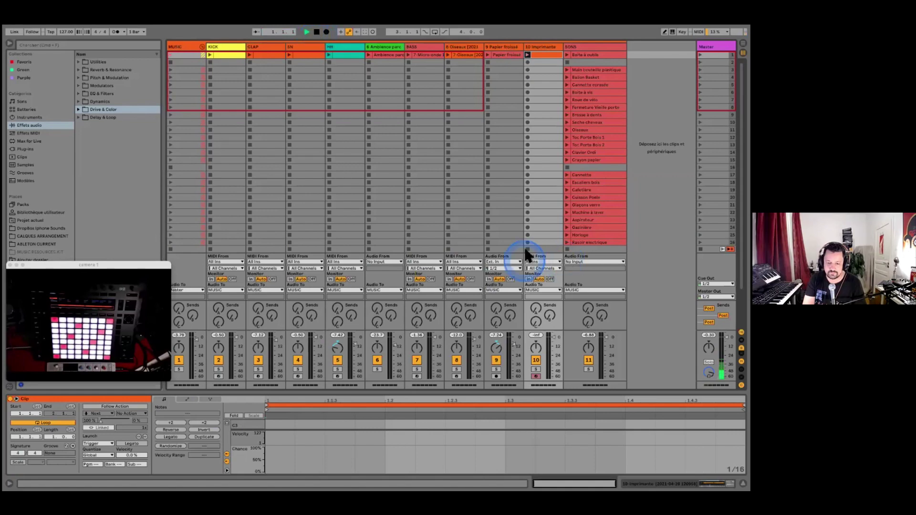
{"action": "left_click", "coordinate": [532, 53]}
{"action": "left_click", "coordinate": [374, 321]}
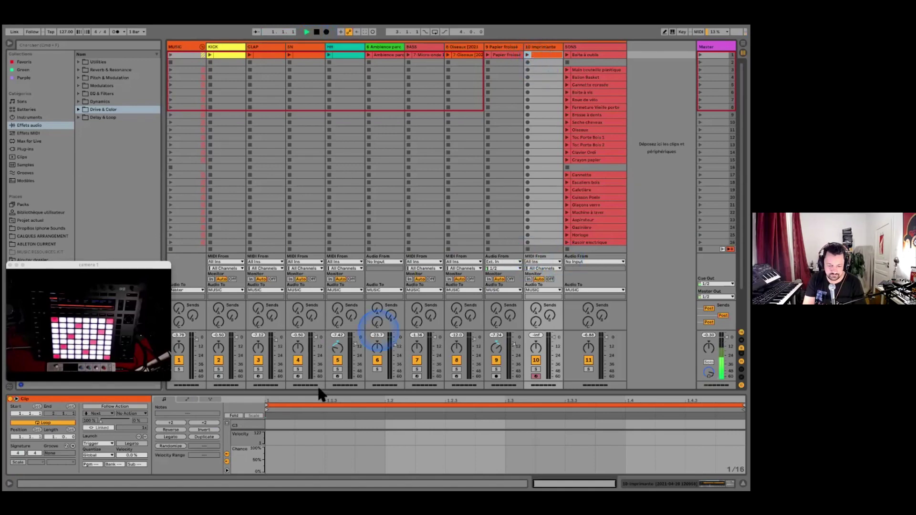
Add a C3 note at the start of the Imprimante clip and extend it across the whole bar with Legato
{"action": "left_click", "coordinate": [315, 395]}
{"action": "left_click_drag", "start_coordinate": [317, 393], "coordinate": [317, 207]}
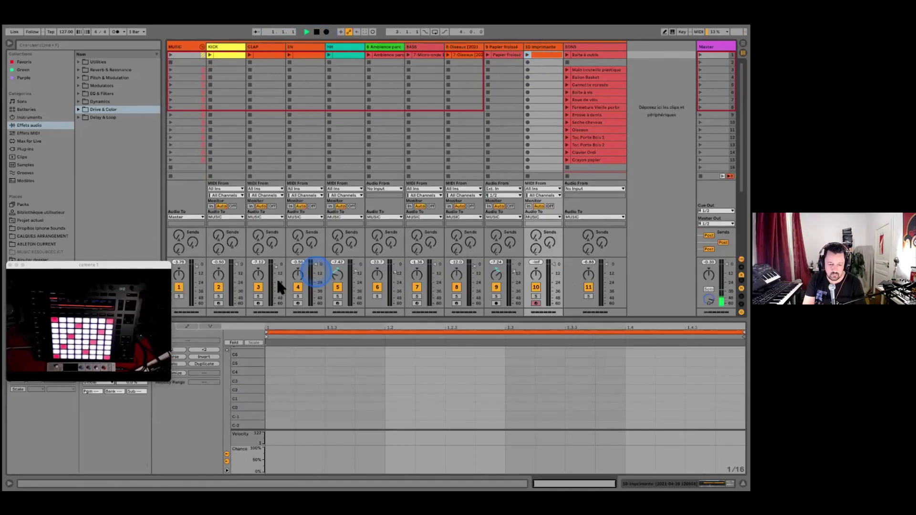
{"action": "left_click", "coordinate": [264, 339]}
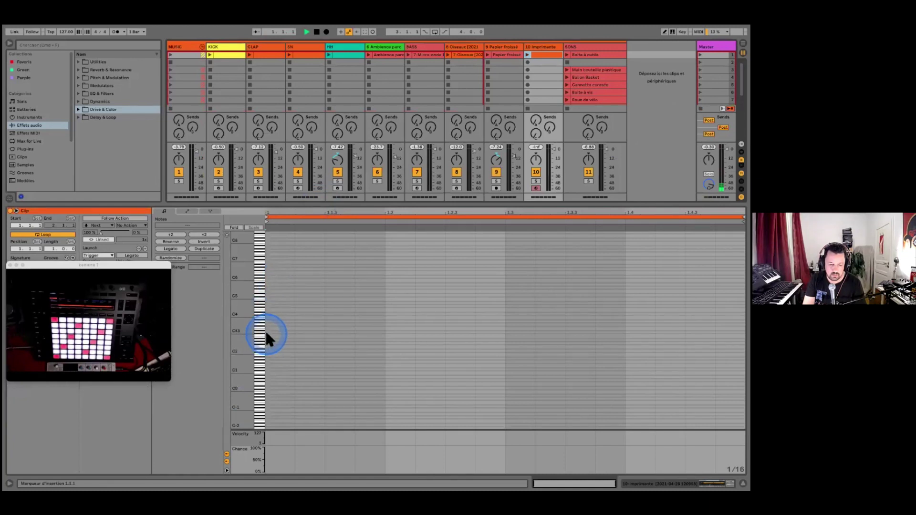
{"action": "double_click", "coordinate": [269, 335]}
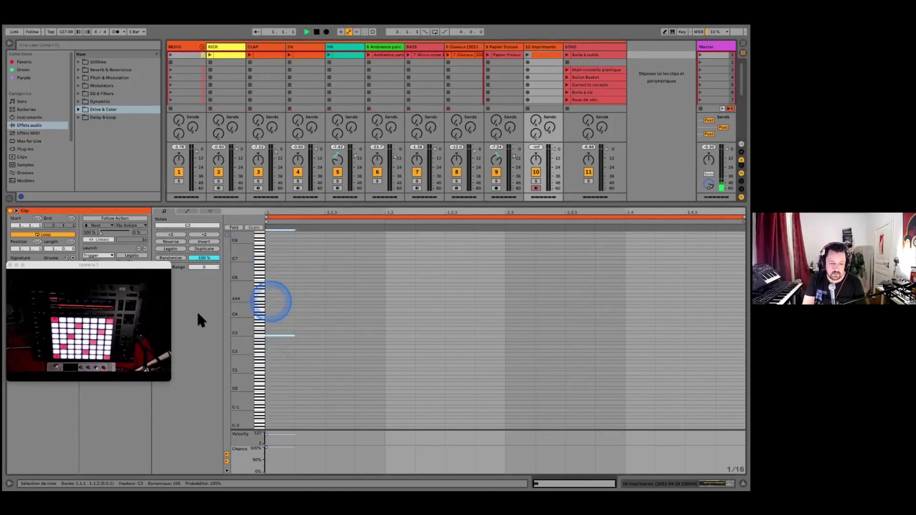
{"action": "left_click", "coordinate": [177, 248]}
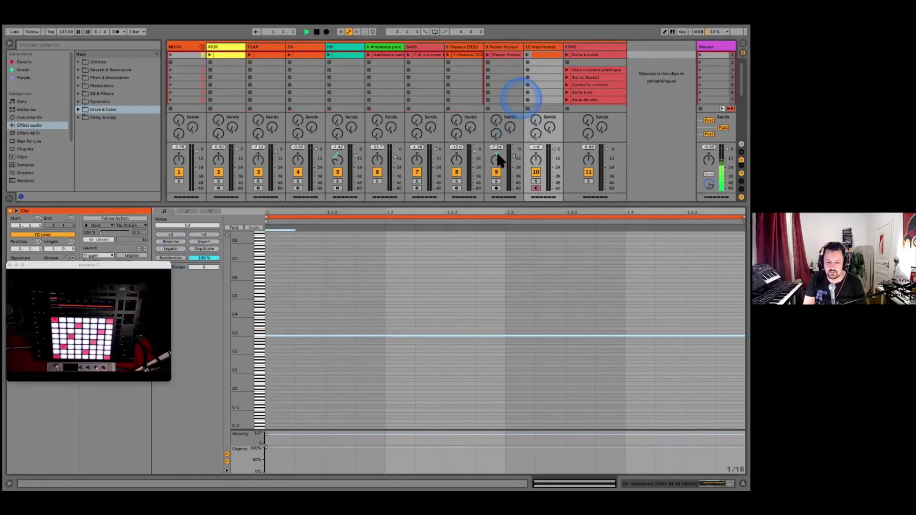
Launch the Imprimante clip and narrow the sampler's start and end markers to a short section in the first half of the waveform
{"action": "left_click_drag", "start_coordinate": [471, 205], "coordinate": [479, 262]}
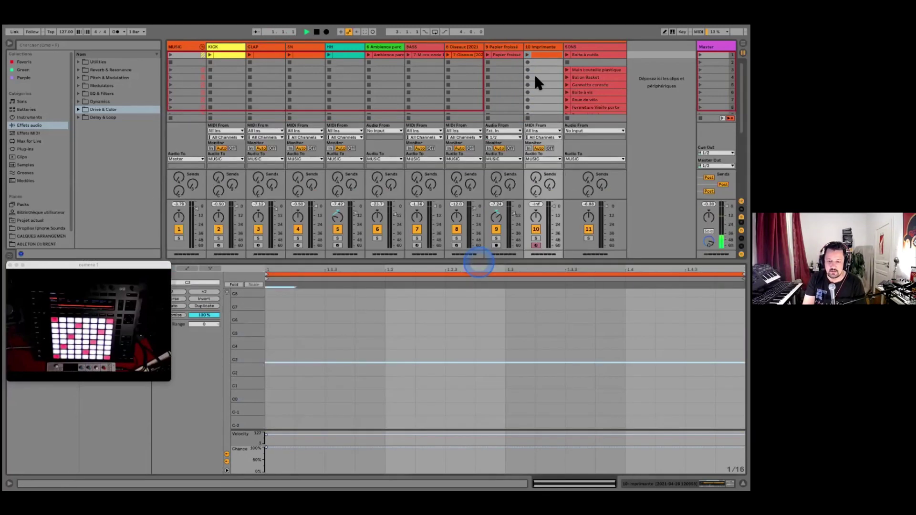
{"action": "left_click", "coordinate": [527, 55]}
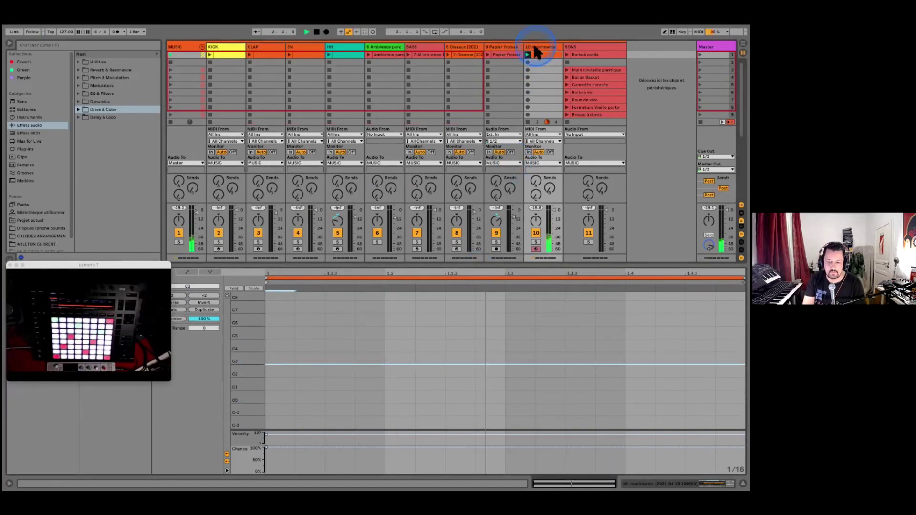
{"action": "left_click", "coordinate": [535, 47]}
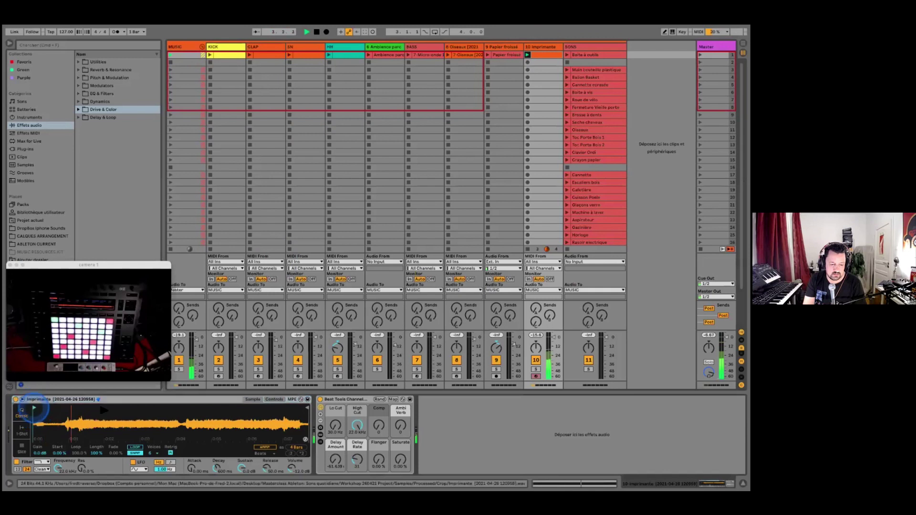
{"action": "left_click_drag", "start_coordinate": [34, 409], "coordinate": [104, 409]}
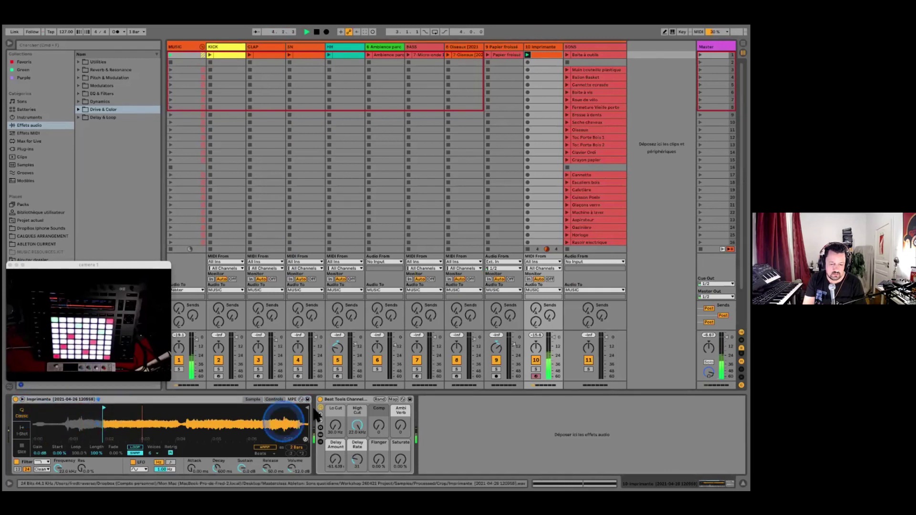
{"action": "left_click_drag", "start_coordinate": [306, 408], "coordinate": [156, 408]}
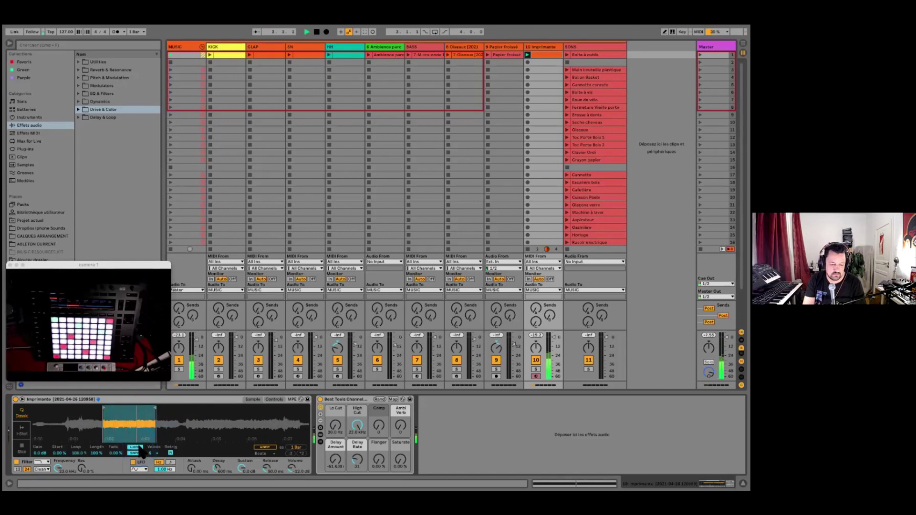
Listen to the trimmed printer sample playing from the Imprimante clip and stop playback
{"action": "left_click", "coordinate": [501, 250]}
{"action": "left_click", "coordinate": [557, 80]}
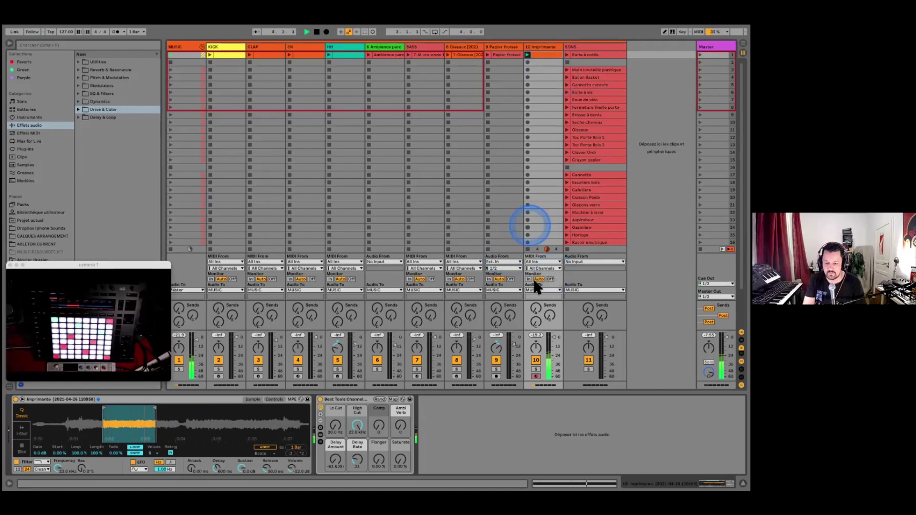
{"action": "left_click", "coordinate": [553, 199]}
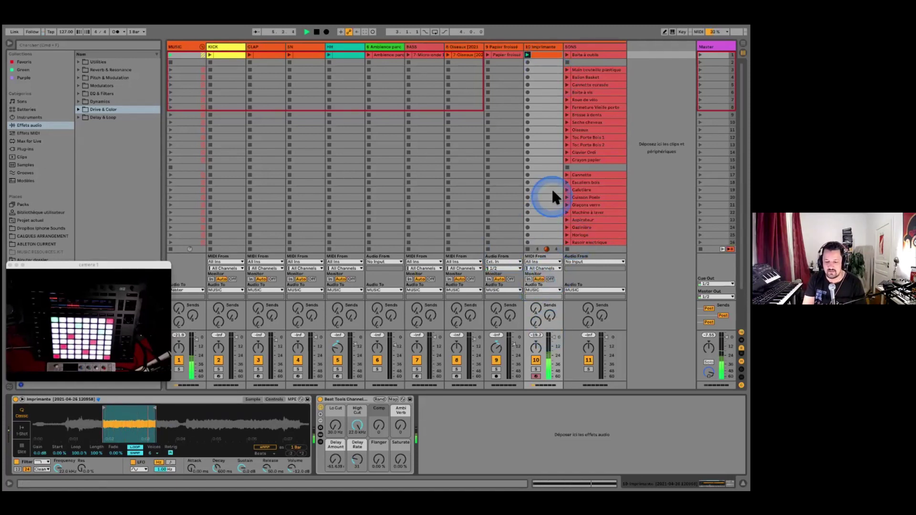
{"action": "left_click", "coordinate": [548, 76]}
{"action": "left_click", "coordinate": [270, 436]}
{"action": "left_click", "coordinate": [298, 403]}
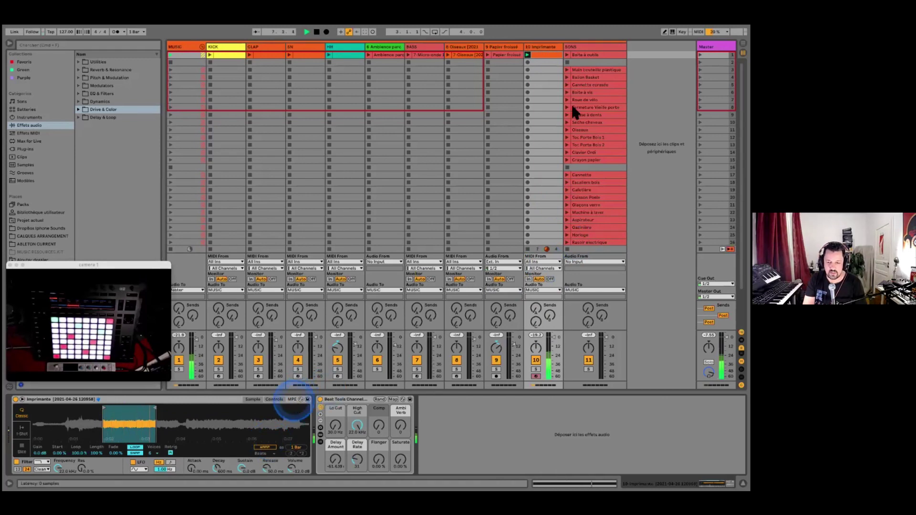
{"action": "left_click", "coordinate": [545, 54]}
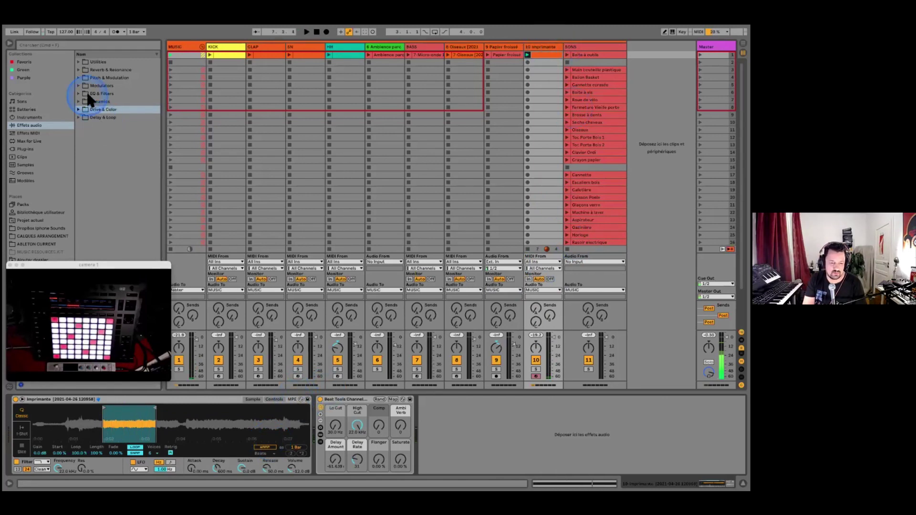
Add a Tuner to the Imprimante track, play the clip through it, and move it ahead of the Beat Tools rack
{"action": "left_click", "coordinate": [77, 70]}
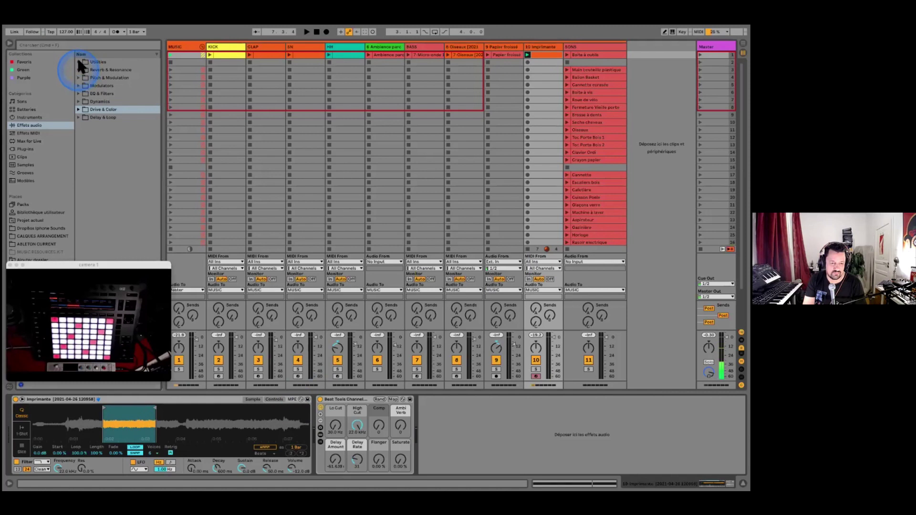
{"action": "left_click", "coordinate": [79, 62]}
{"action": "left_click", "coordinate": [94, 77]}
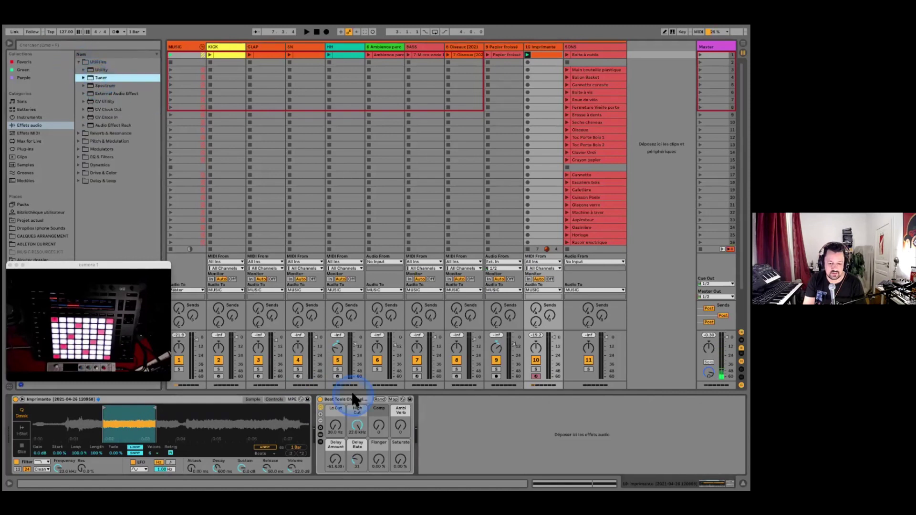
{"action": "left_click_drag", "start_coordinate": [419, 405], "coordinate": [459, 406]}
{"action": "key", "text": "space"}
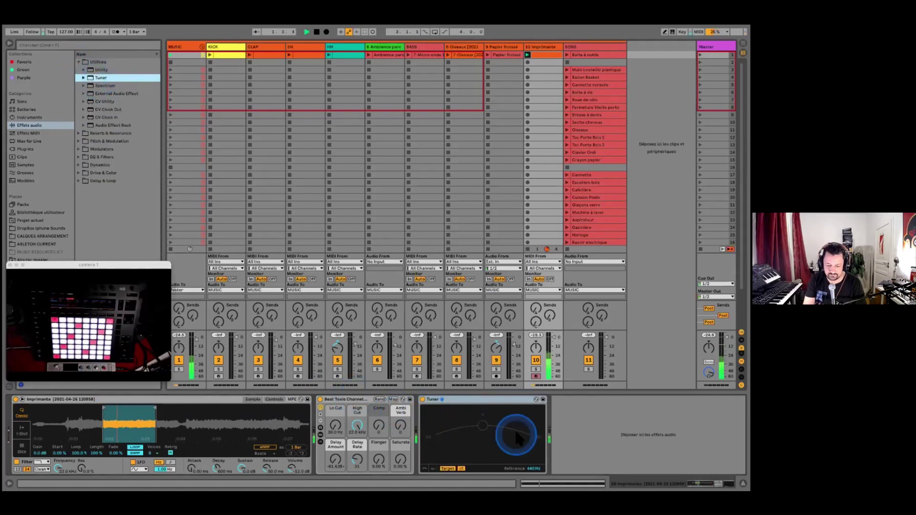
{"action": "left_click", "coordinate": [334, 424]}
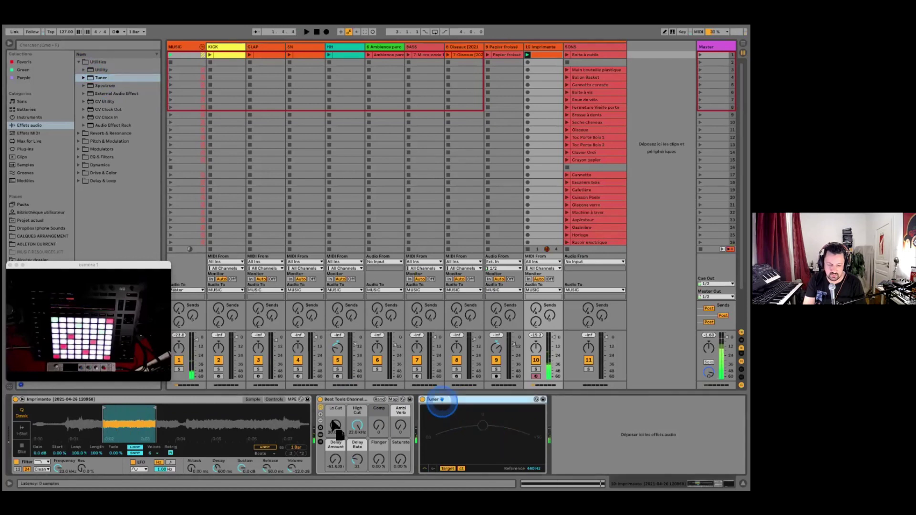
Normalize the printer sample's volume and play the clip to check its pitch in the Tuner
{"action": "right_click", "coordinate": [137, 420]}
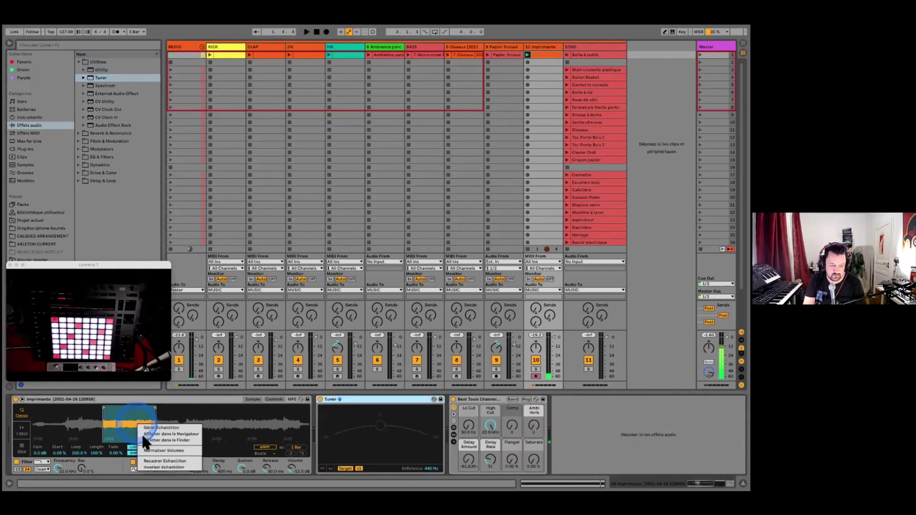
{"action": "left_click", "coordinate": [144, 450]}
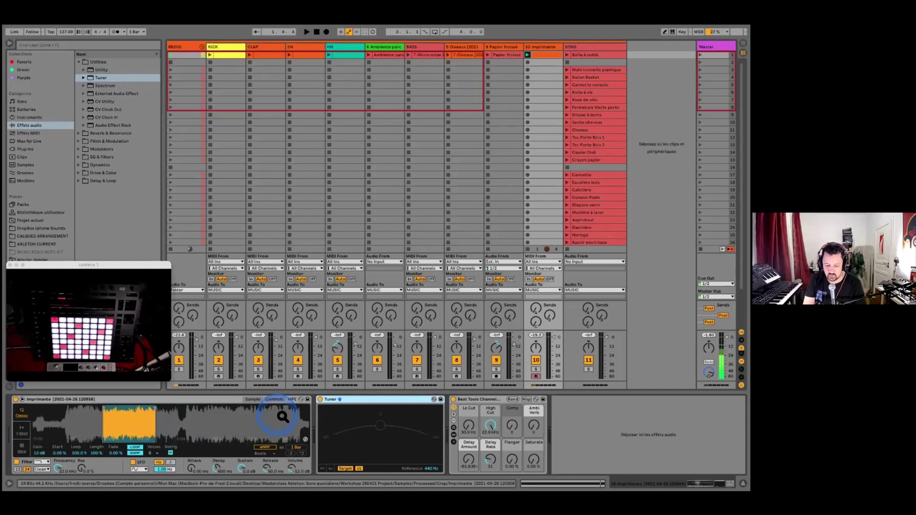
{"action": "key", "text": "space"}
{"action": "key", "text": "space"}
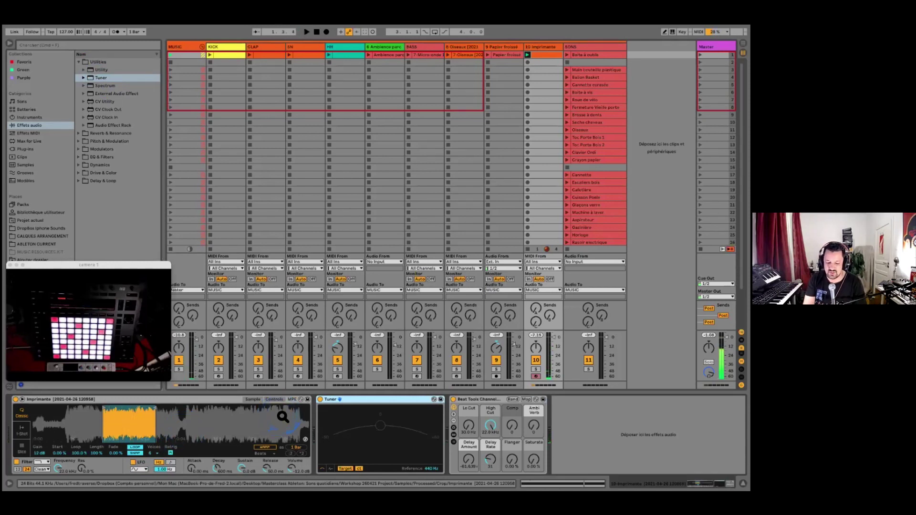
{"action": "left_click", "coordinate": [341, 402]}
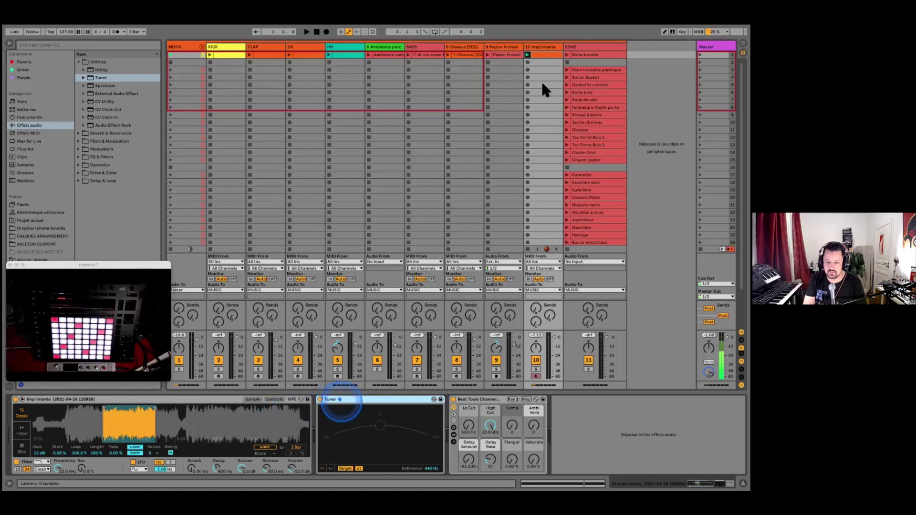
Insert a new MIDI track after Imprimante, create a clip in its first slot, and open the Imprimante clip's notes
{"action": "left_click", "coordinate": [541, 47]}
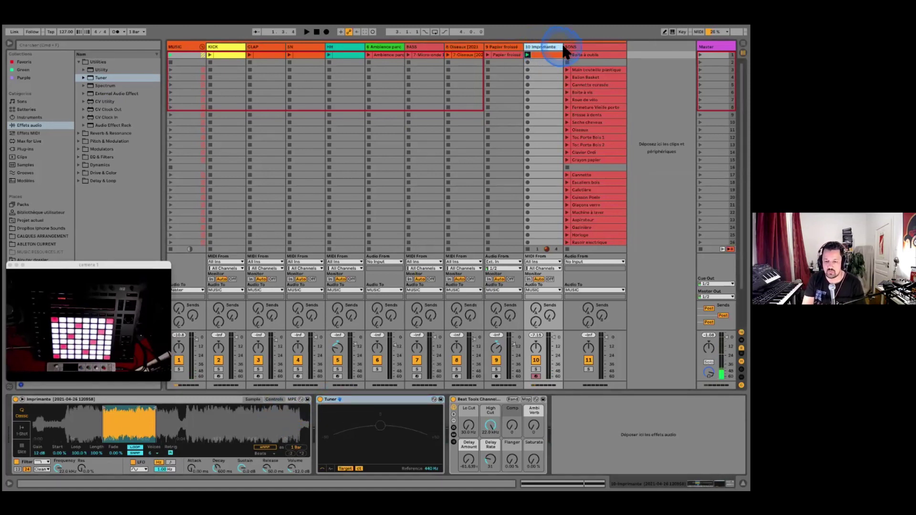
{"action": "key", "text": "super+shift+t"}
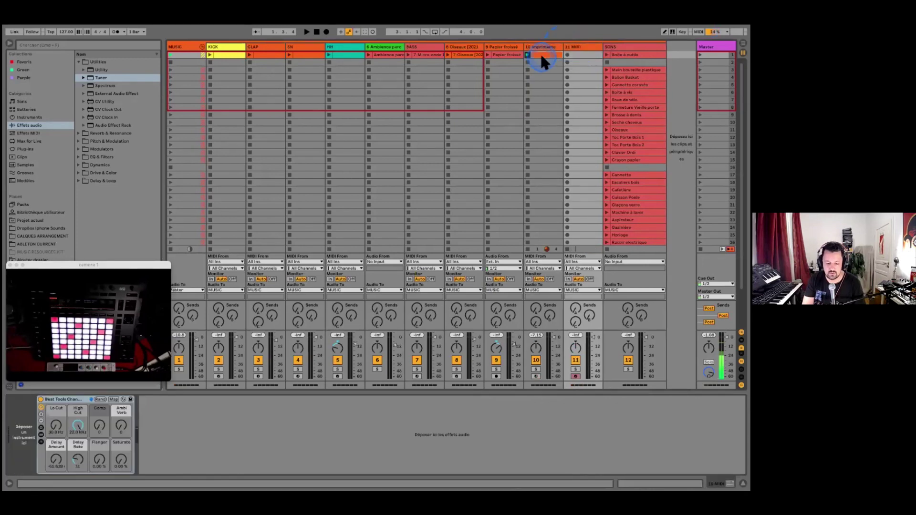
{"action": "left_click", "coordinate": [542, 57]}
{"action": "left_click", "coordinate": [578, 57]}
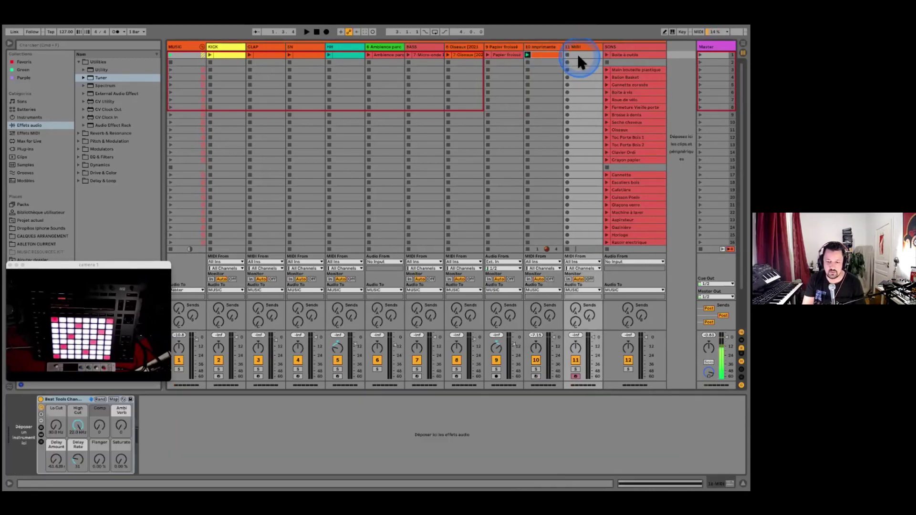
{"action": "left_click", "coordinate": [578, 54]}
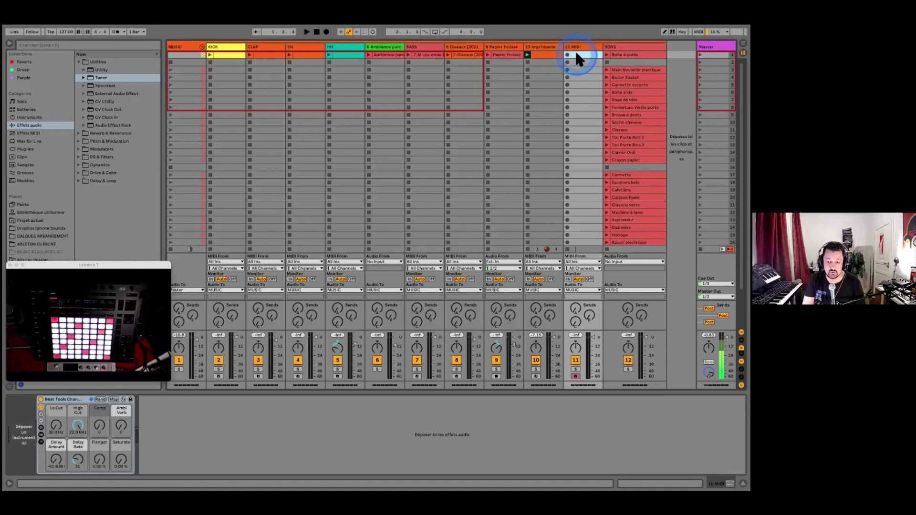
{"action": "double_click", "coordinate": [574, 54]}
{"action": "double_click", "coordinate": [539, 54]}
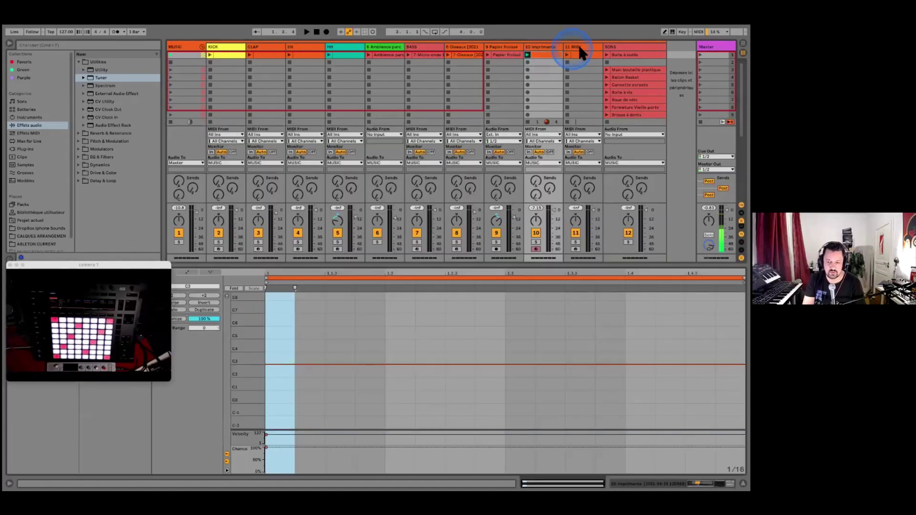
Load the Operator instrument on the new MIDI track
{"action": "double_click", "coordinate": [578, 46]}
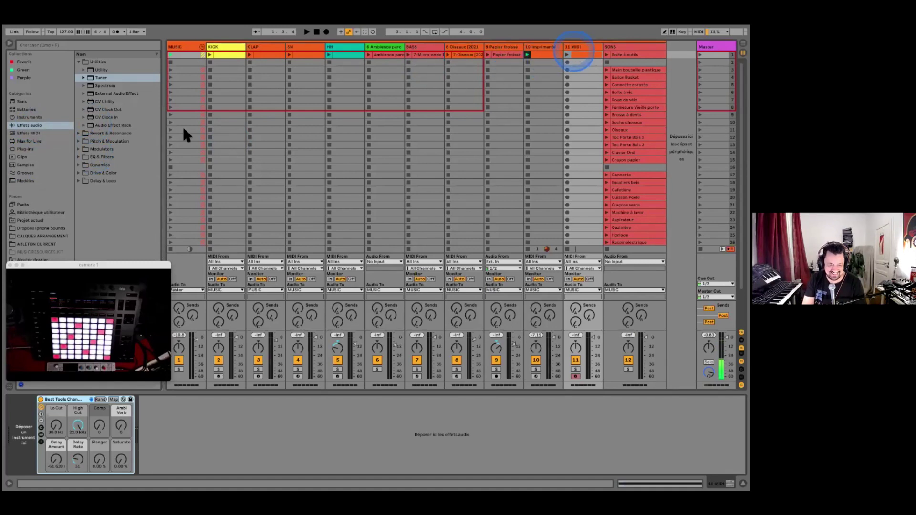
{"action": "left_click", "coordinate": [80, 85]}
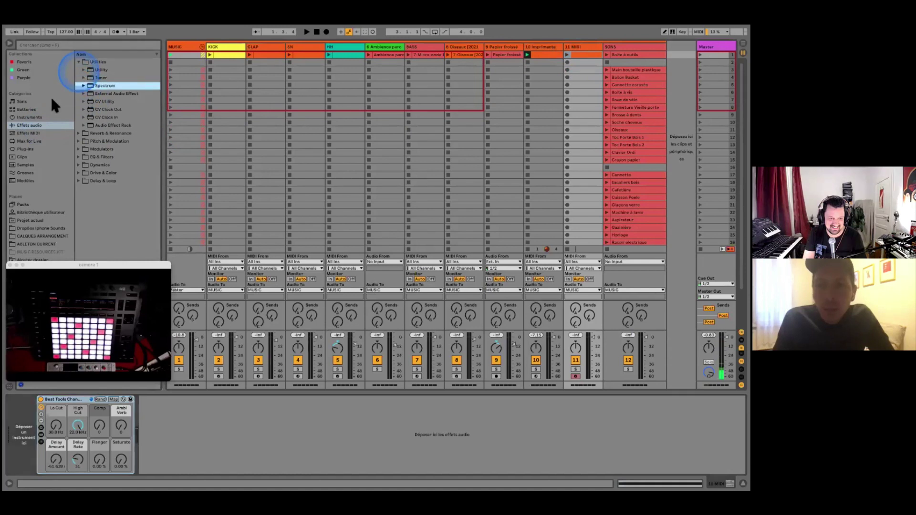
{"action": "left_click", "coordinate": [29, 117]}
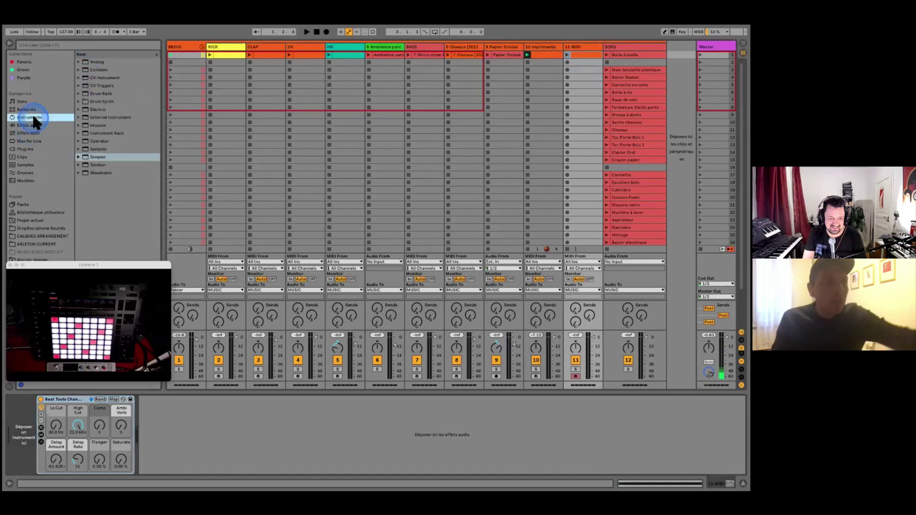
{"action": "left_click", "coordinate": [94, 141]}
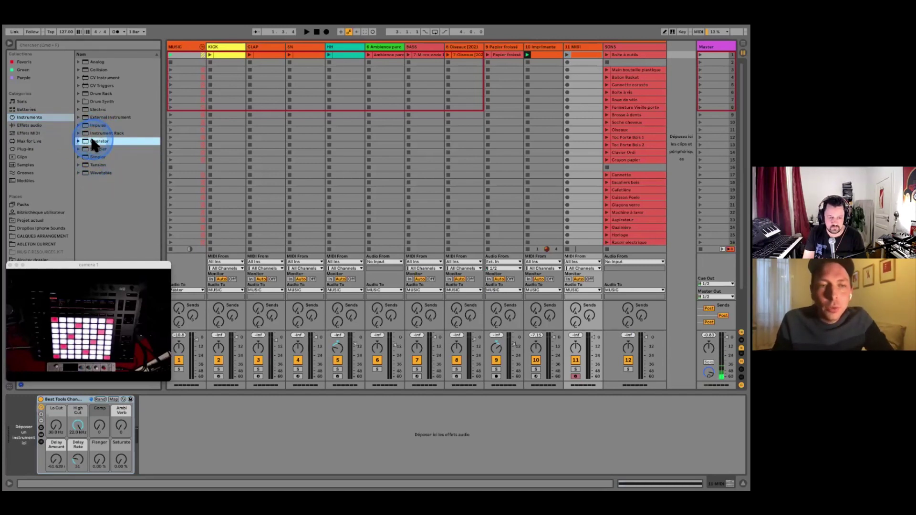
{"action": "double_click", "coordinate": [94, 141]}
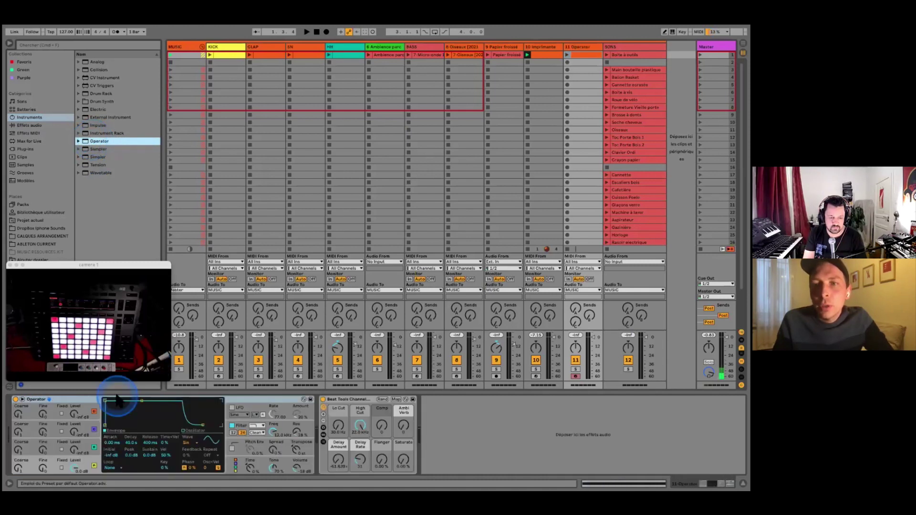
Show the Imprimante track's device chain
{"action": "left_click", "coordinate": [81, 399]}
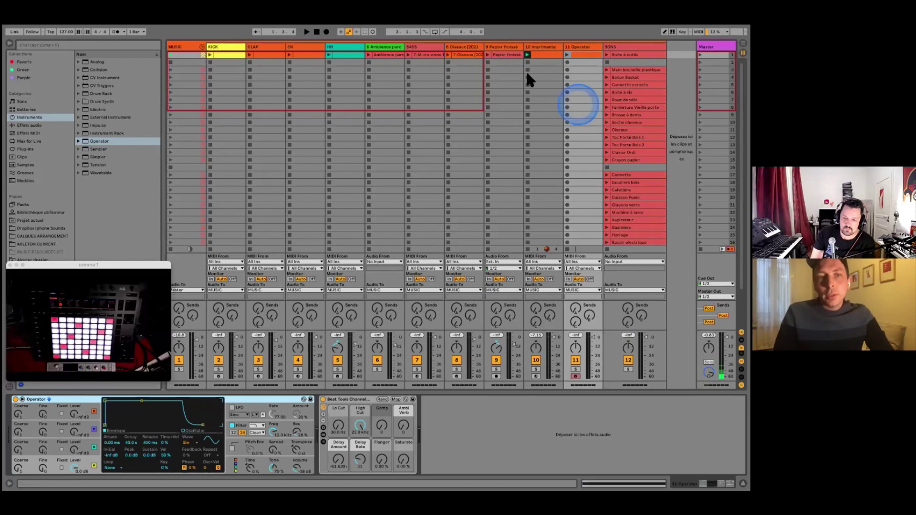
{"action": "left_click", "coordinate": [544, 47]}
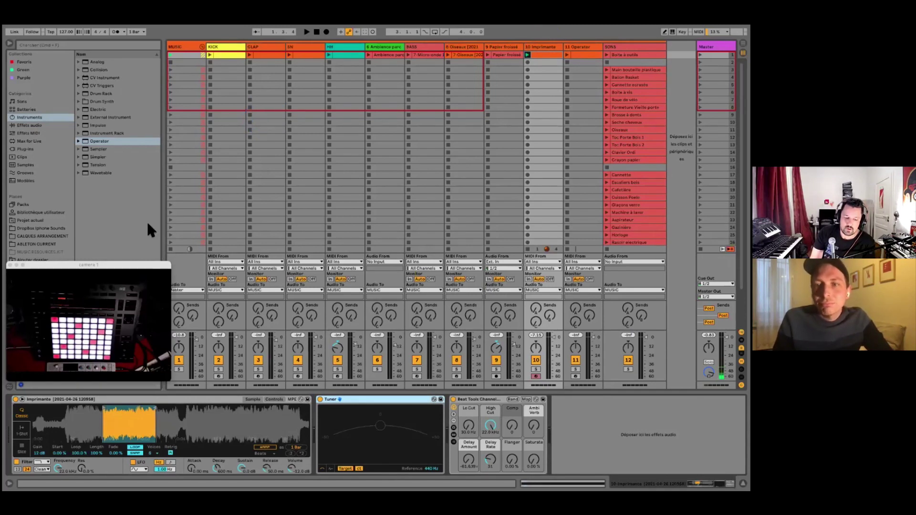
{"action": "left_click", "coordinate": [170, 194]}
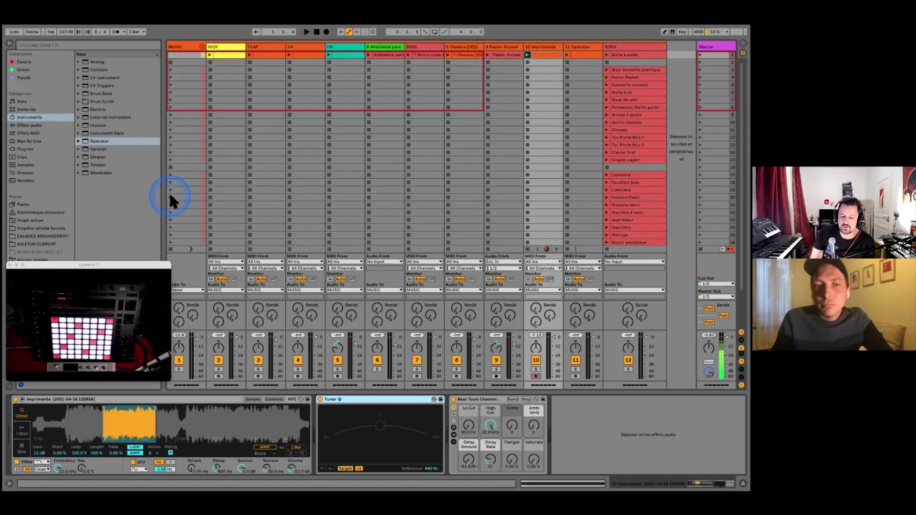
{"action": "left_click", "coordinate": [389, 205]}
{"action": "left_click", "coordinate": [495, 213]}
{"action": "left_click", "coordinate": [379, 231]}
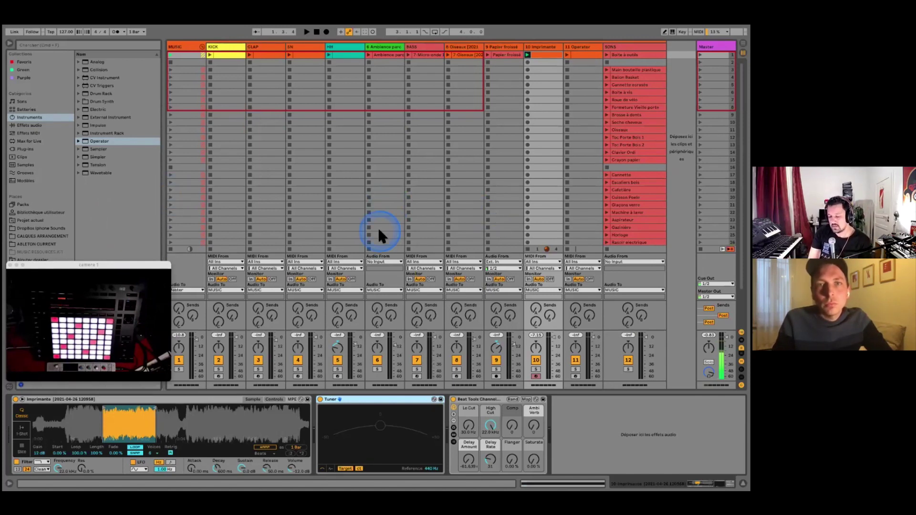
{"action": "left_click", "coordinate": [237, 170]}
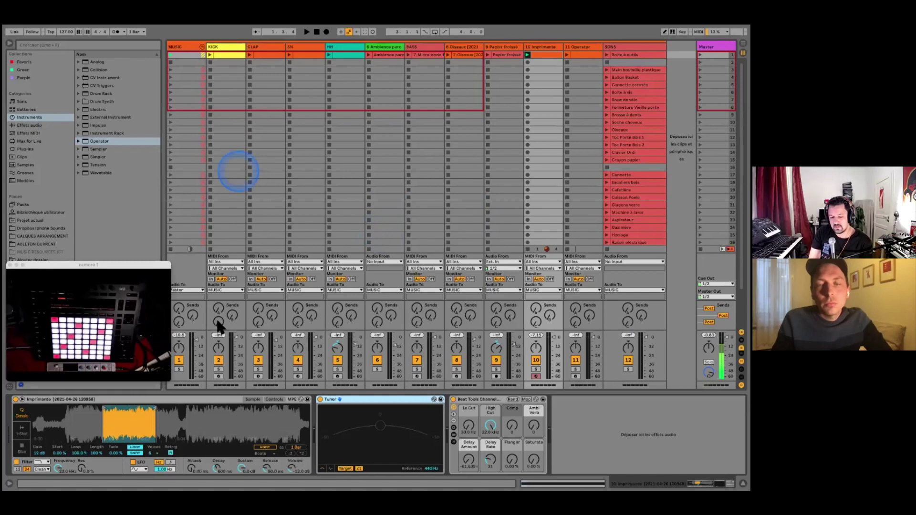
Add an EQ Eight from the EQ & Filters audio effects after the Beat Tools rack on the Imprimante track
{"action": "left_click", "coordinate": [151, 402]}
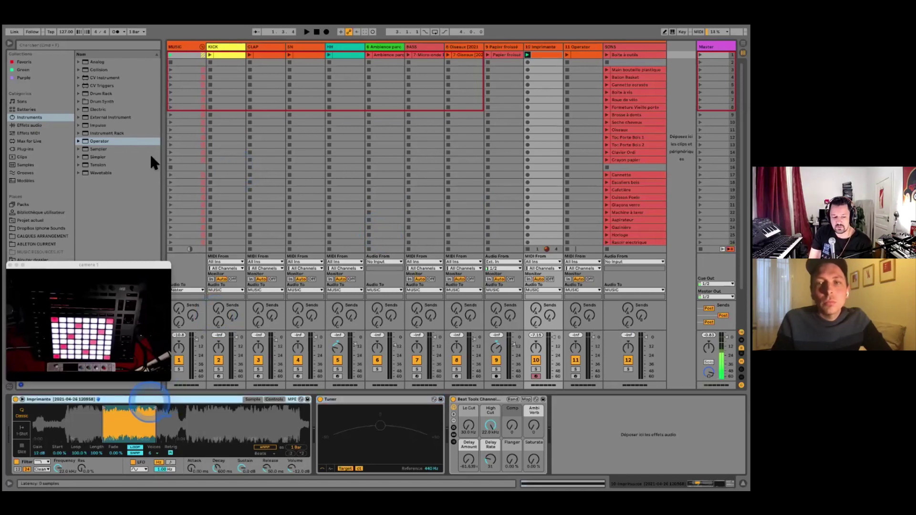
{"action": "left_click", "coordinate": [29, 125]}
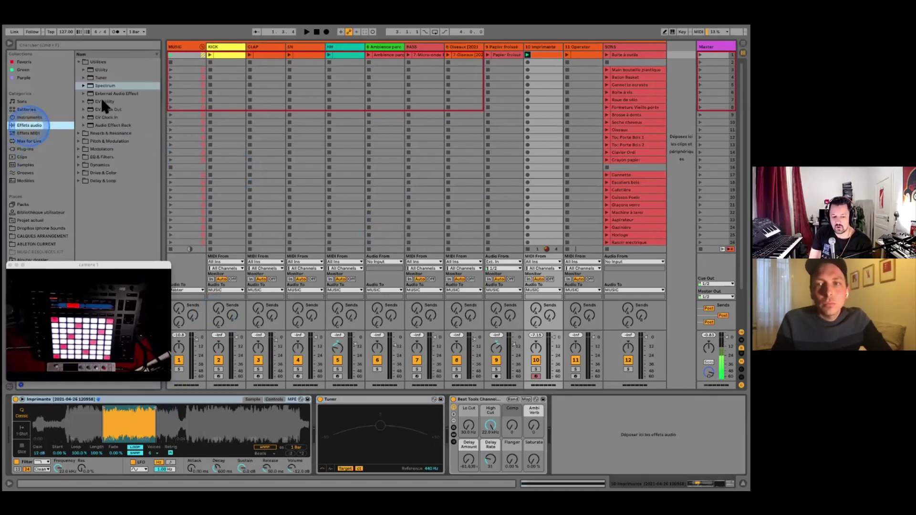
{"action": "left_click", "coordinate": [79, 63]}
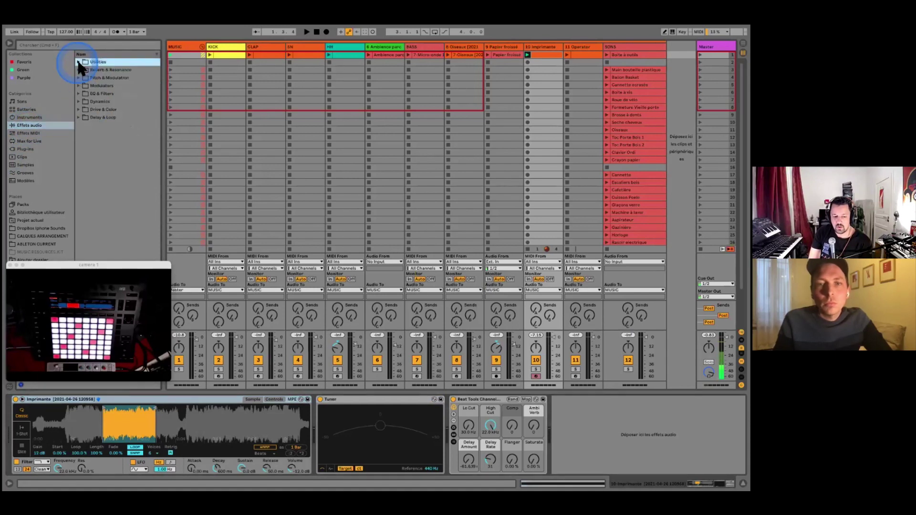
{"action": "left_click", "coordinate": [78, 115]}
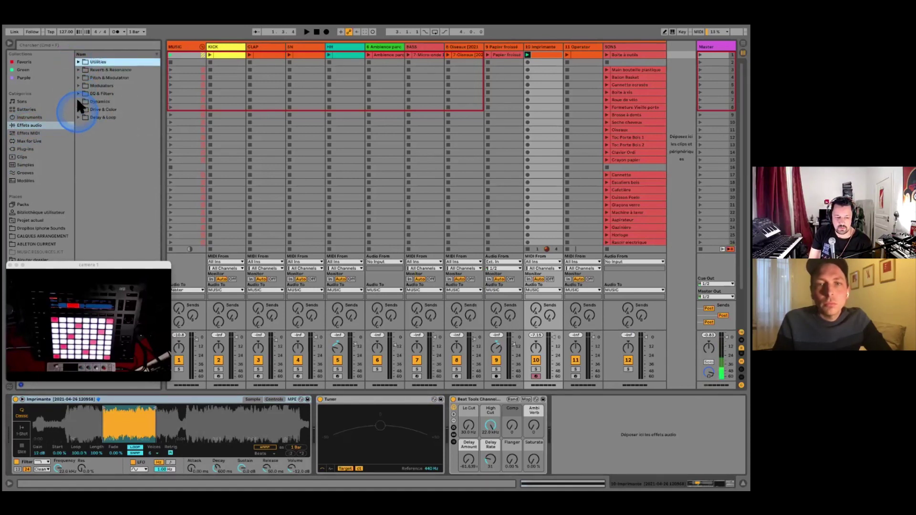
{"action": "left_click", "coordinate": [78, 94]}
{"action": "left_click_drag", "start_coordinate": [101, 106], "coordinate": [556, 420]}
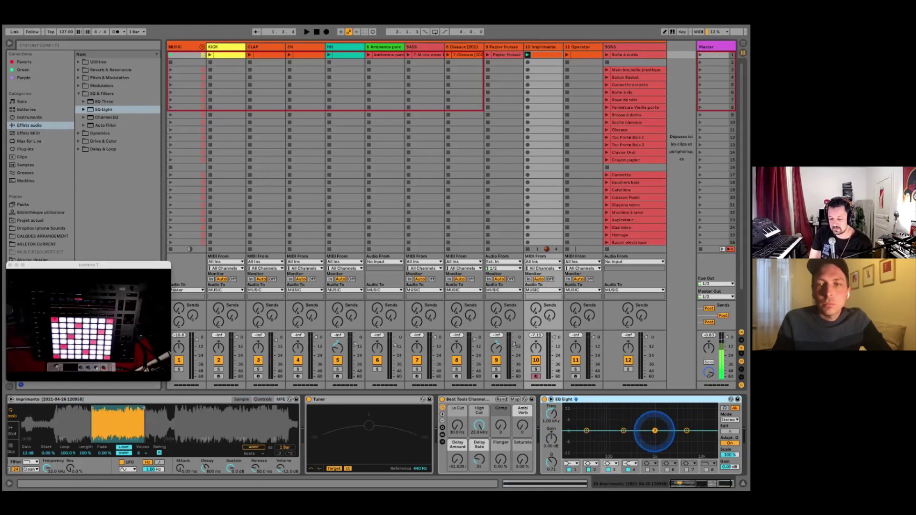
Boost the EQ Eight's second band into a narrow peak at 440 Hz
{"action": "left_click_drag", "start_coordinate": [624, 431], "coordinate": [627, 406]}
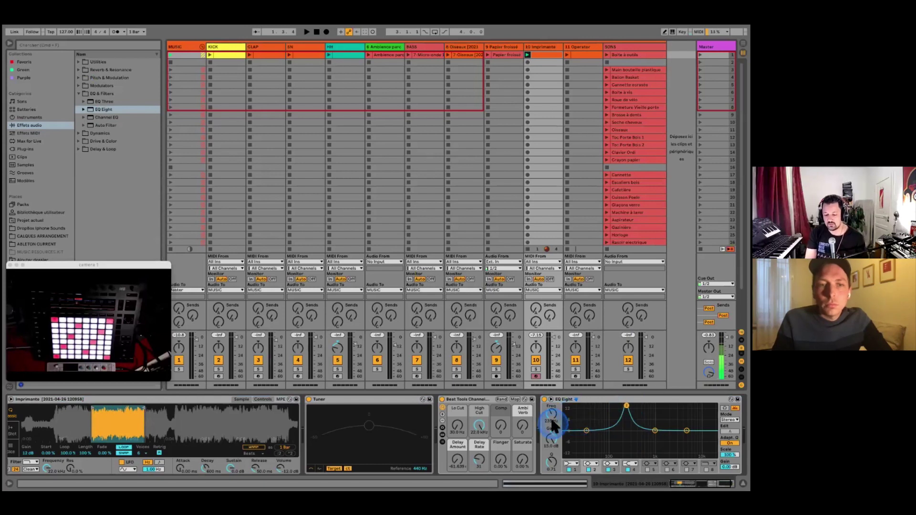
{"action": "left_click_drag", "start_coordinate": [553, 419], "coordinate": [553, 425]}
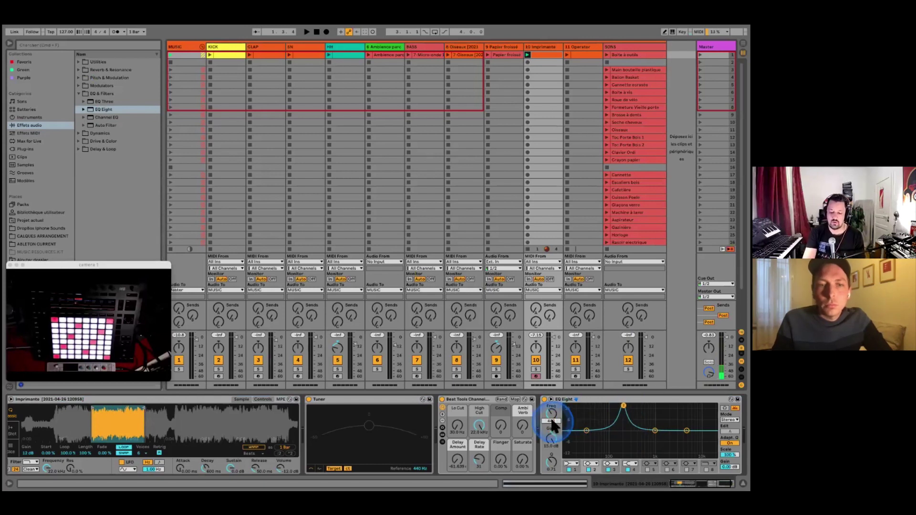
{"action": "type", "text": "440"}
{"action": "key", "text": "Return"}
{"action": "left_click_drag", "start_coordinate": [549, 464], "coordinate": [549, 427]}
Play the Imprimante track soloed through the EQ Eight and slightly lower the boosted band's frequency
{"action": "key", "text": "space"}
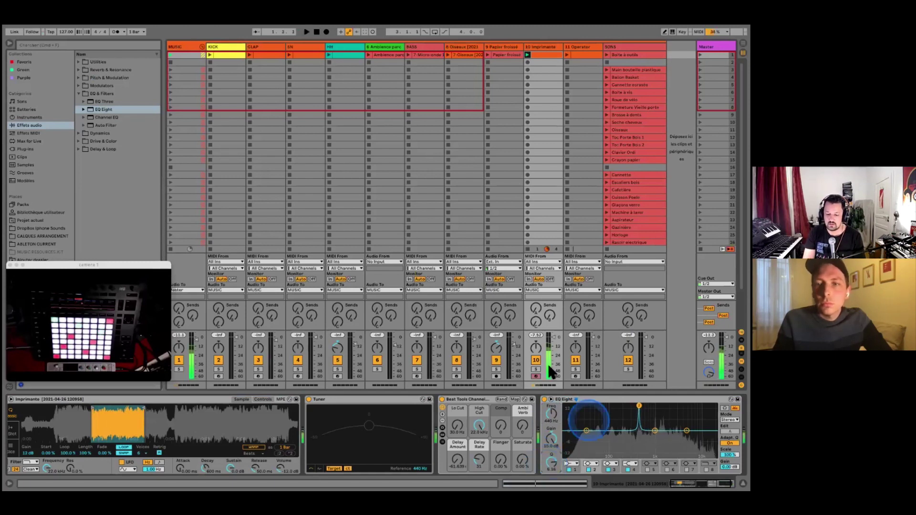
{"action": "left_click", "coordinate": [536, 369]}
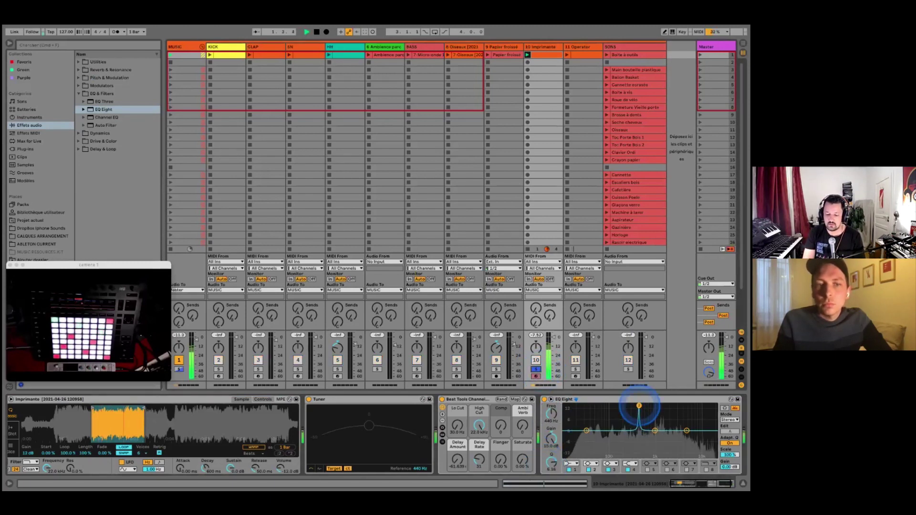
{"action": "left_click_drag", "start_coordinate": [639, 405], "coordinate": [639, 405]}
{"action": "key", "text": "space"}
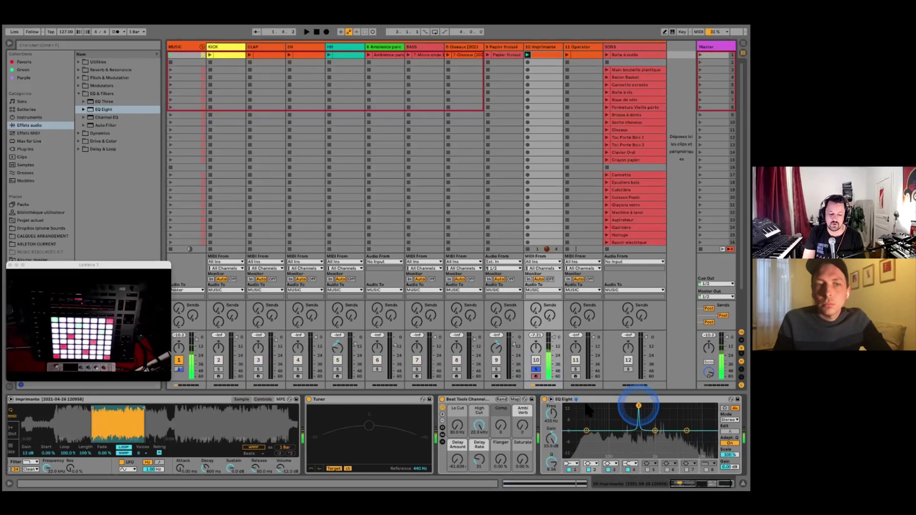
{"action": "left_click", "coordinate": [108, 422]}
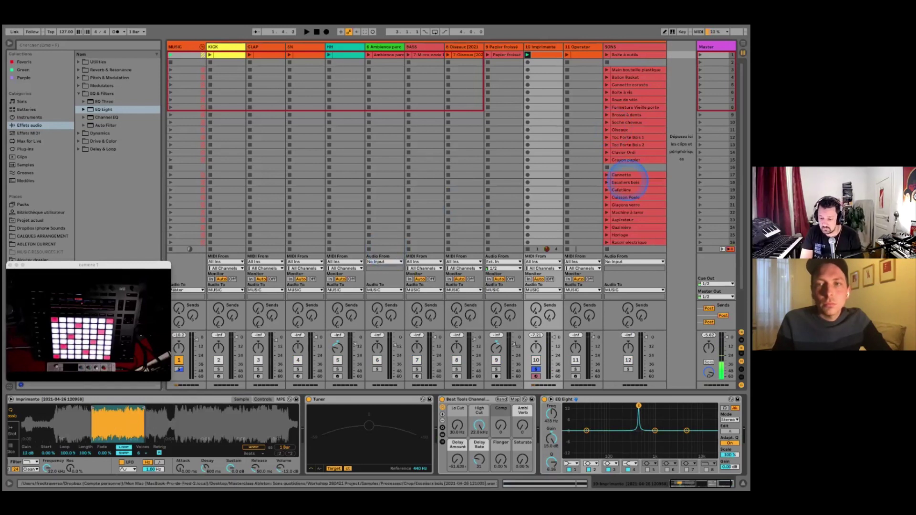
{"action": "scroll", "coordinate": [626, 181], "scroll_direction": "down", "scroll_amount": 3}
{"action": "left_click_drag", "start_coordinate": [619, 241], "coordinate": [552, 69]}
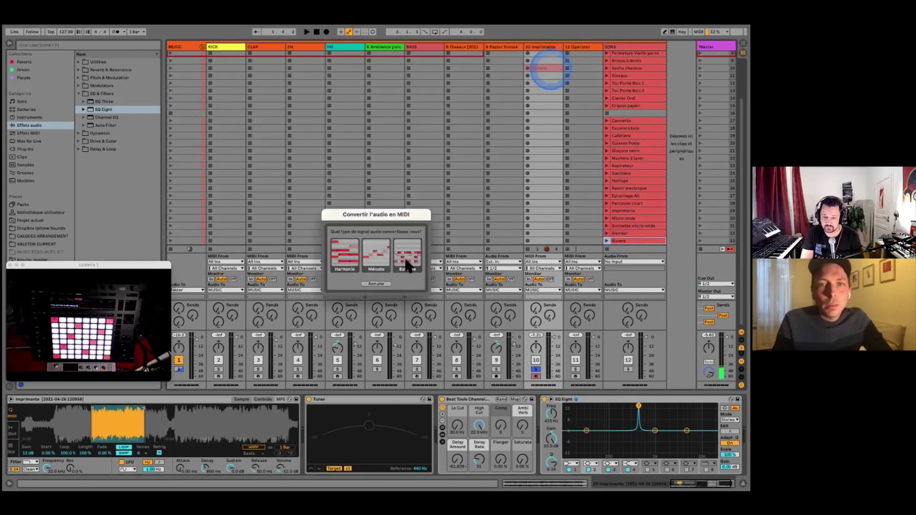
{"action": "left_click", "coordinate": [377, 276]}
{"action": "left_click", "coordinate": [619, 241]}
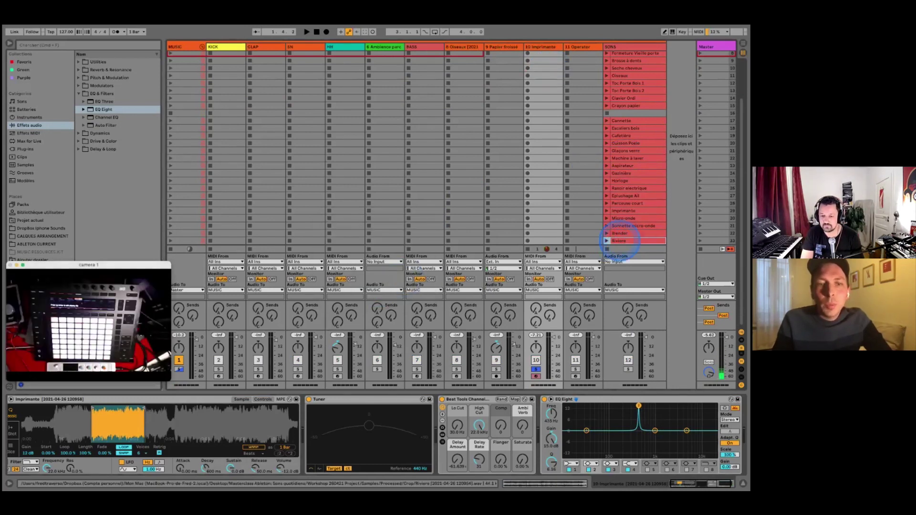
{"action": "left_click", "coordinate": [544, 167]}
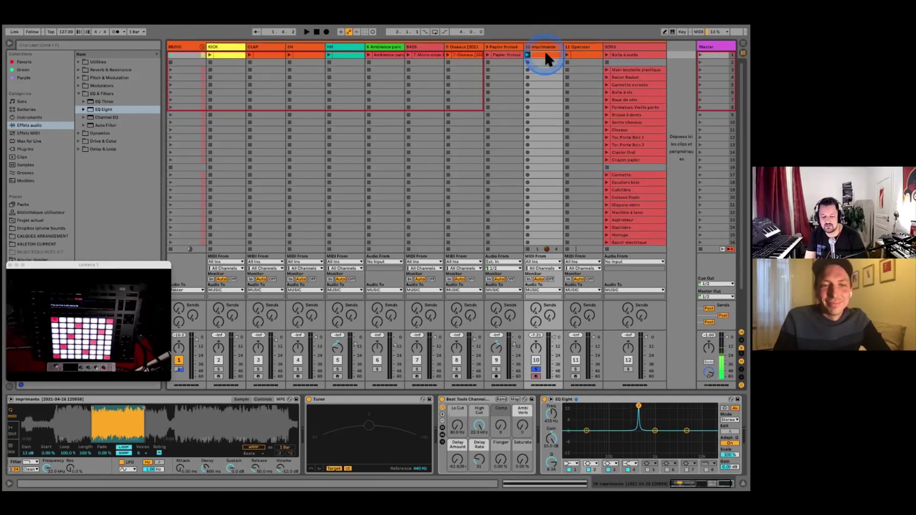
Launch the Operator clip together with the Imprimante clip and solo the Operator track to compare their pitches
{"action": "left_click", "coordinate": [582, 54]}
{"action": "key", "text": "space"}
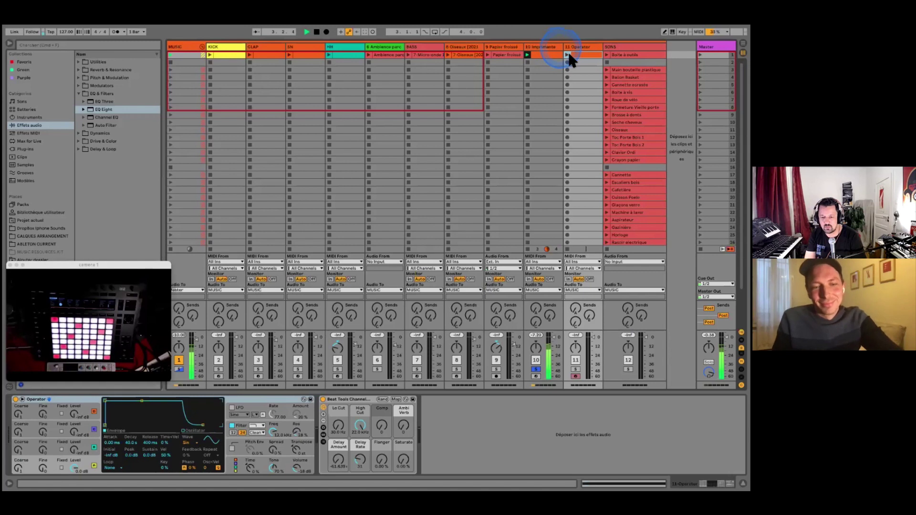
{"action": "left_click", "coordinate": [571, 54]}
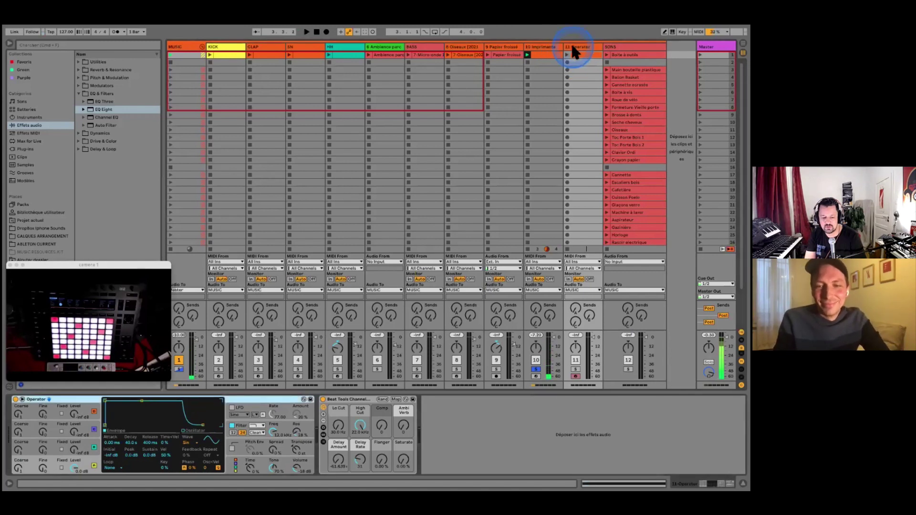
{"action": "left_click", "coordinate": [570, 54]}
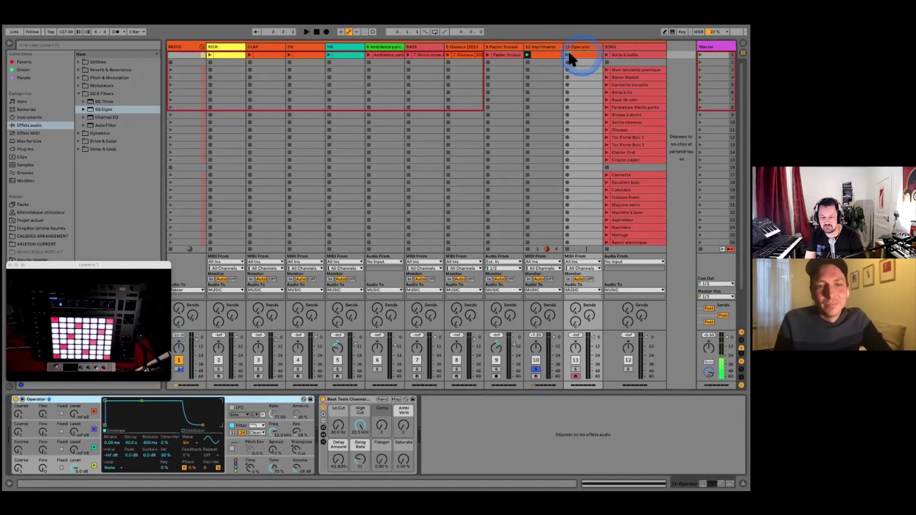
{"action": "left_click", "coordinate": [567, 54]}
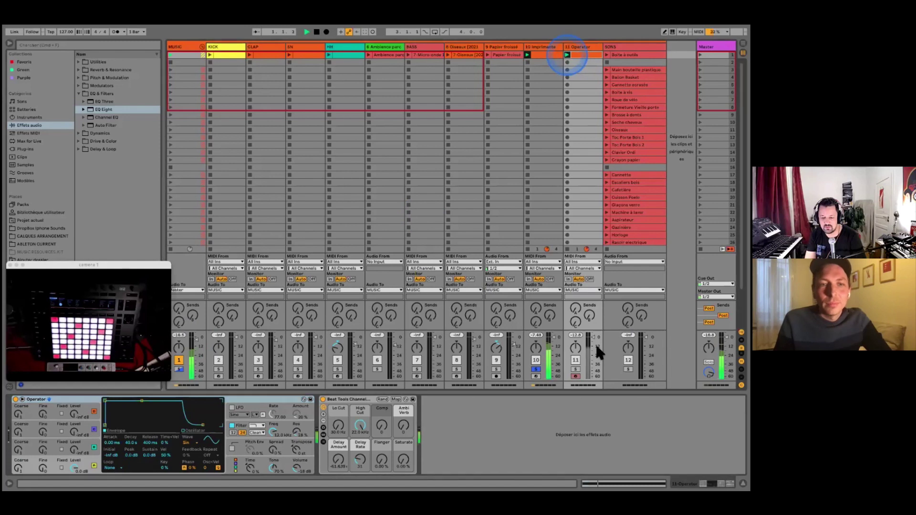
{"action": "left_click", "coordinate": [575, 369]}
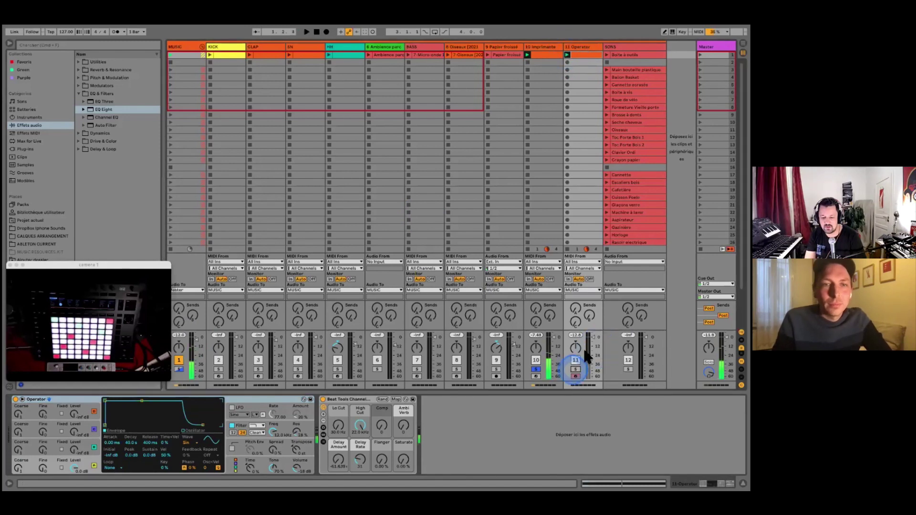
Adjust the transposition of the Imprimante sample in its Simpler controls while both clips play
{"action": "left_click", "coordinate": [542, 47]}
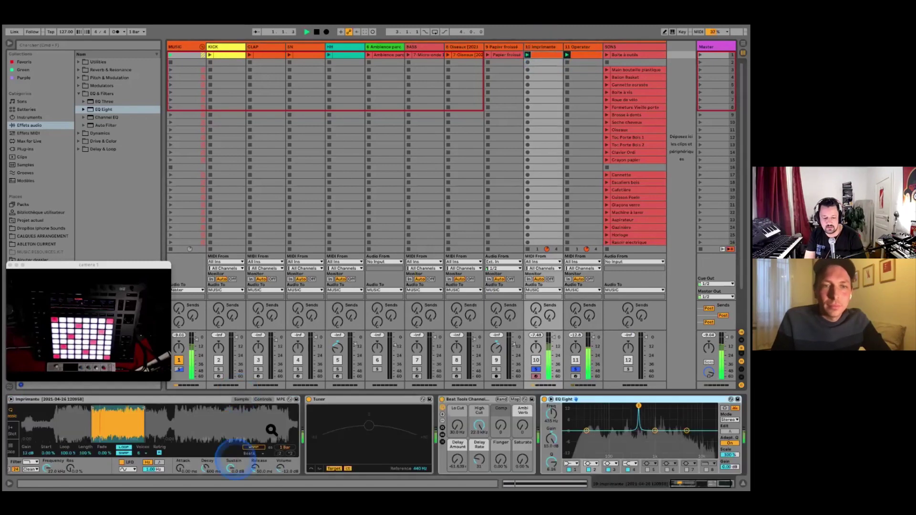
{"action": "left_click", "coordinate": [263, 400]}
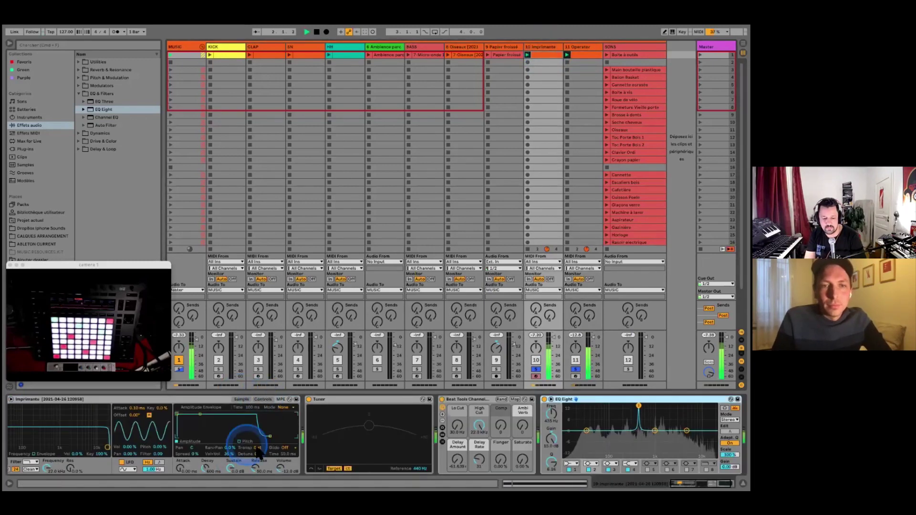
{"action": "left_click_drag", "start_coordinate": [257, 448], "coordinate": [256, 454]}
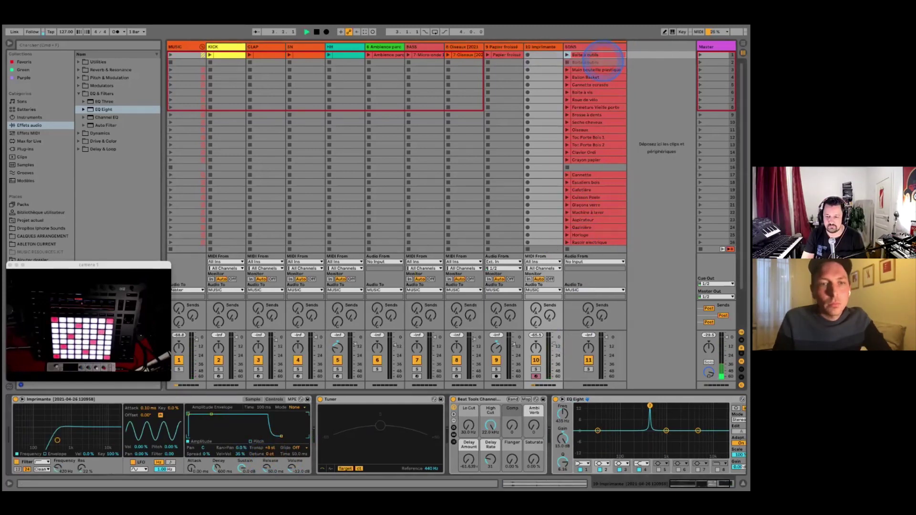
Move the first SONS clip down one slot, then play the first scene with the Imprimante track selected and stop playback
{"action": "left_click", "coordinate": [600, 62]}
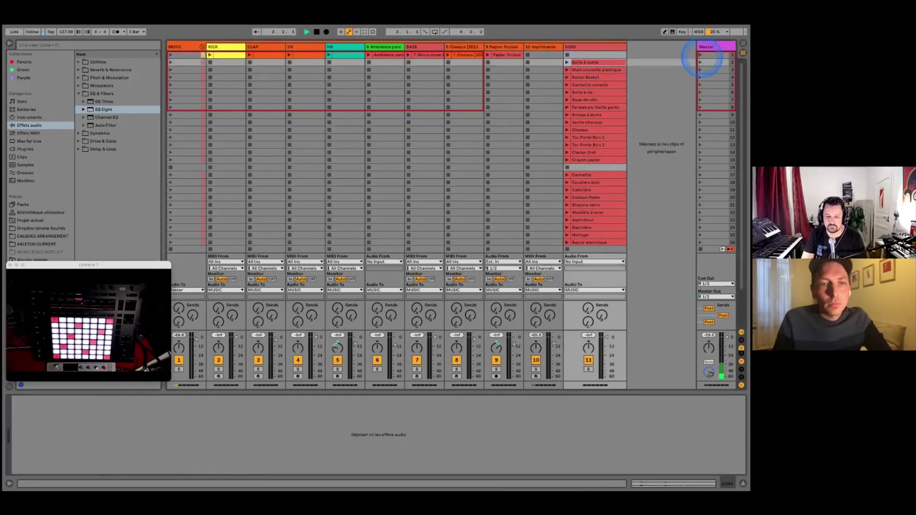
{"action": "left_click", "coordinate": [700, 55]}
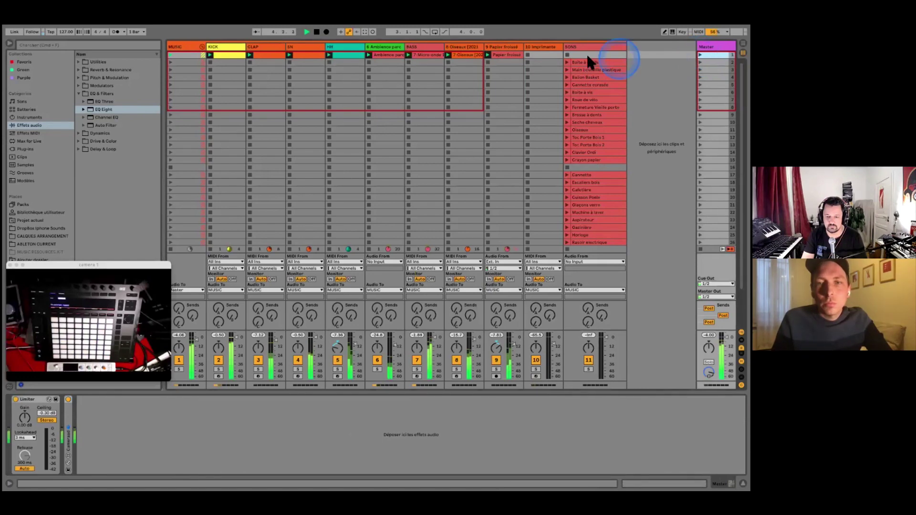
{"action": "left_click", "coordinate": [547, 47]}
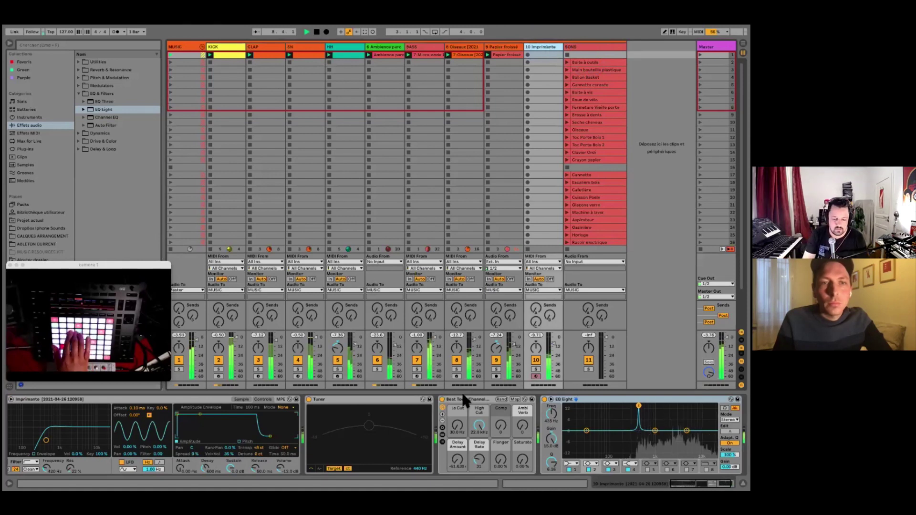
{"action": "key", "text": "space"}
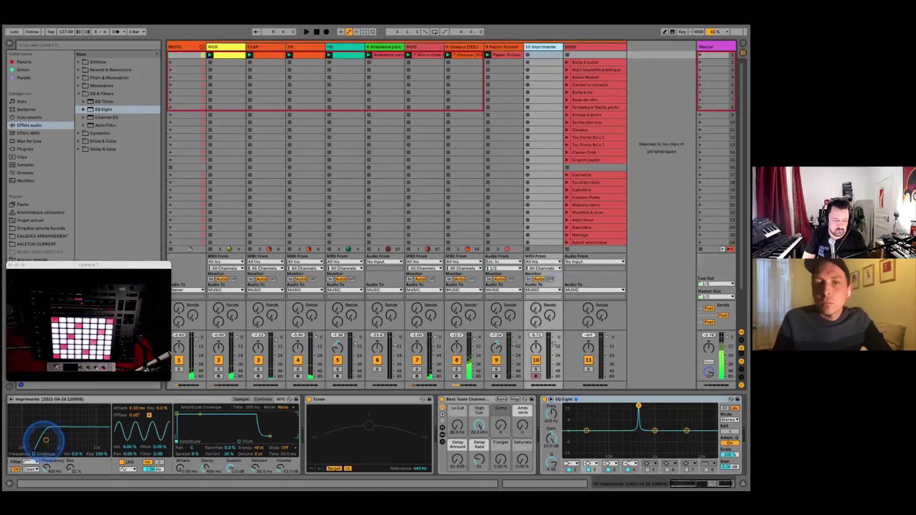
Raise the Imprimante Simpler's filter cutoff slightly and add Spectral Time to the end of the track's effect chain
{"action": "left_click_drag", "start_coordinate": [45, 440], "coordinate": [51, 440]}
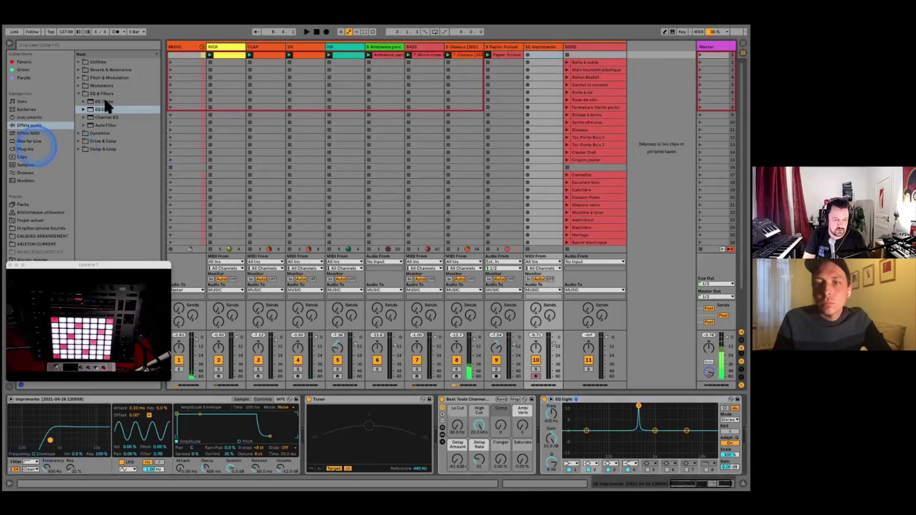
{"action": "left_click", "coordinate": [79, 93]}
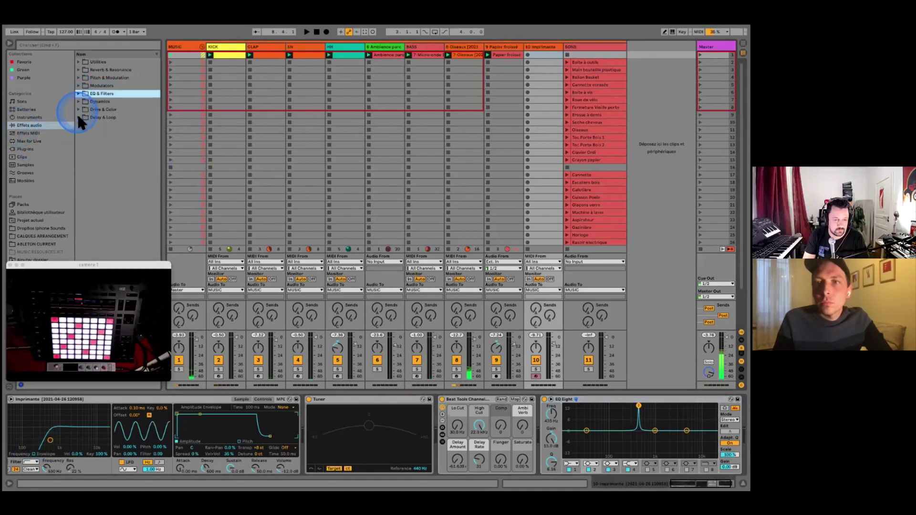
{"action": "left_click", "coordinate": [78, 118]}
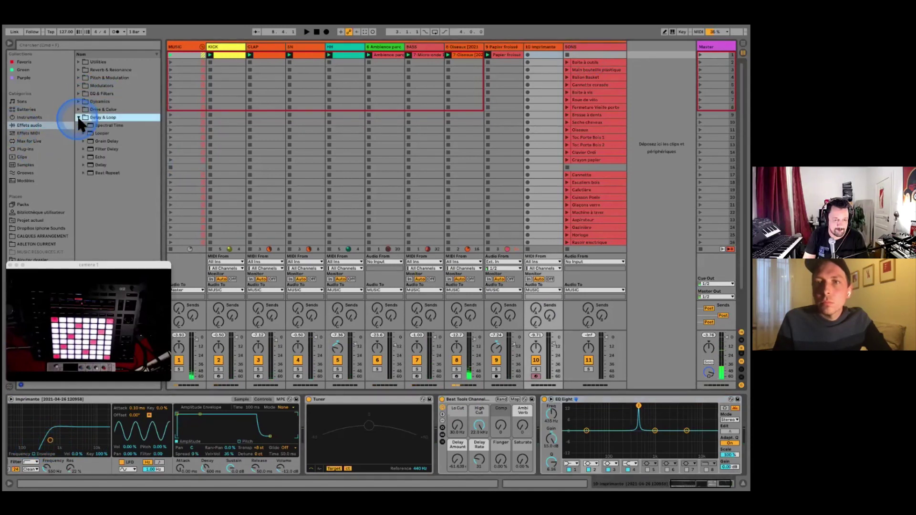
{"action": "left_click", "coordinate": [108, 126]}
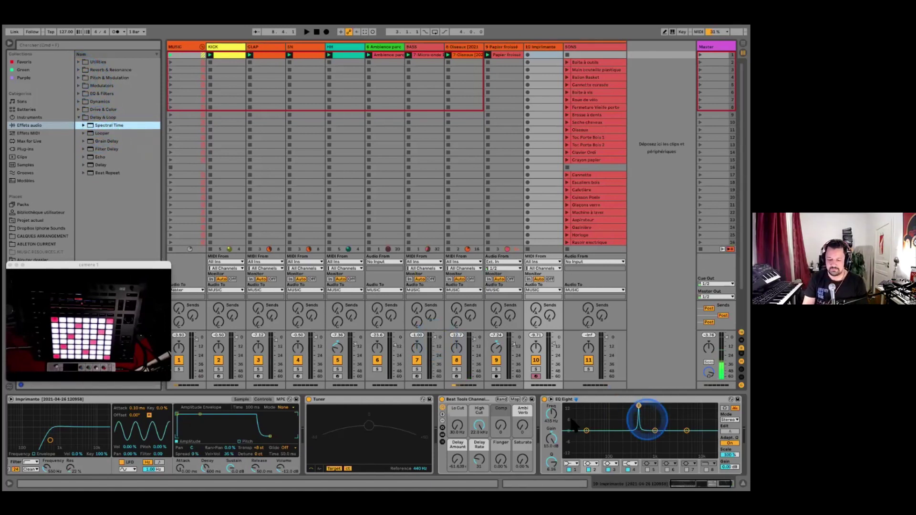
Bypass the EQ Eight and shape Spectral Time's delay with Spray and Tilt, raising its overall Dry/Wet to 100 %
{"action": "left_click", "coordinate": [365, 400]}
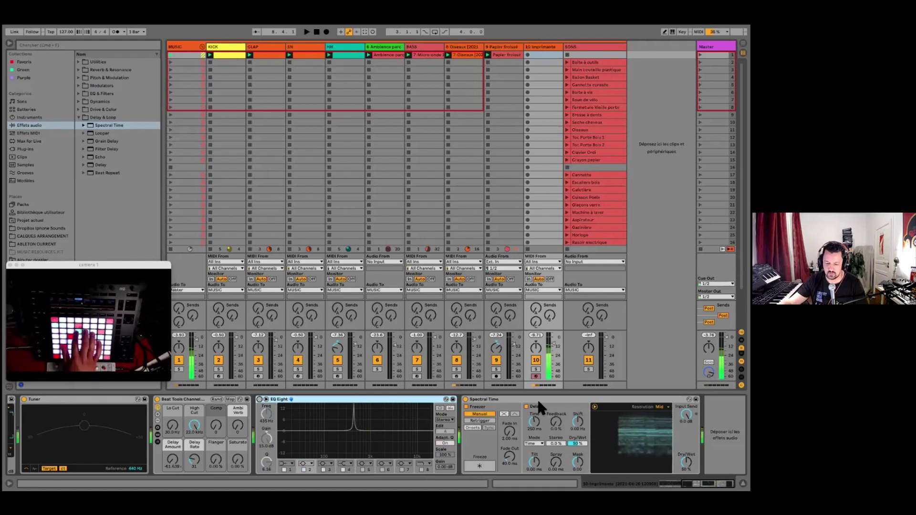
{"action": "left_click", "coordinate": [561, 462]}
{"action": "mouse_move", "coordinate": [558, 461]}
{"action": "left_mouse_down"}
{"action": "mouse_move", "coordinate": [557, 451]}
{"action": "mouse_move", "coordinate": [556, 465]}
{"action": "left_mouse_up"}
{"action": "left_click", "coordinate": [686, 462]}
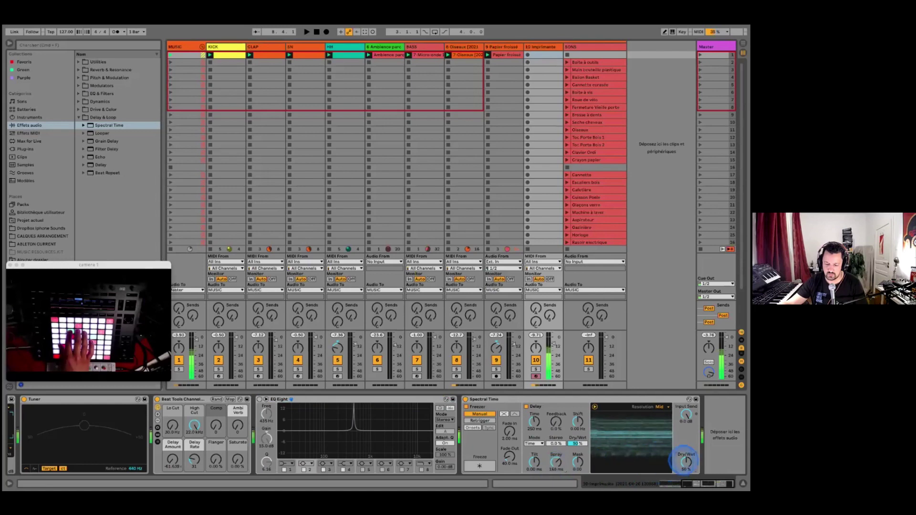
{"action": "left_click_drag", "start_coordinate": [686, 462], "coordinate": [685, 467]}
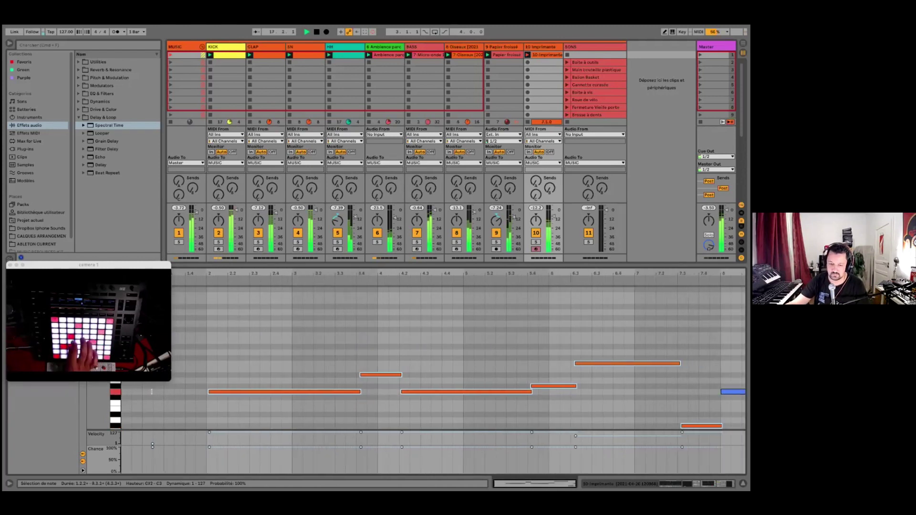
Finish recording the Imprimante clip, stop playback and move the clip's start and loop start to bar 2
{"action": "left_click", "coordinate": [528, 55]}
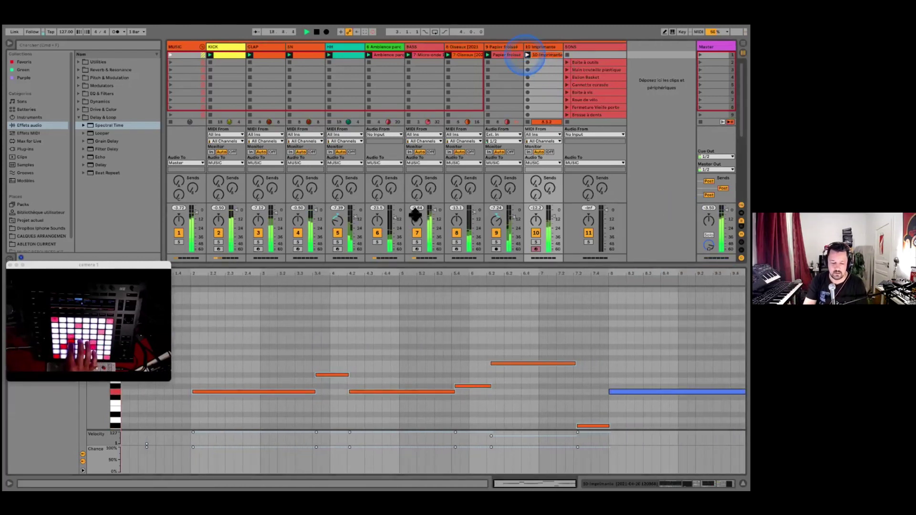
{"action": "key", "text": "space"}
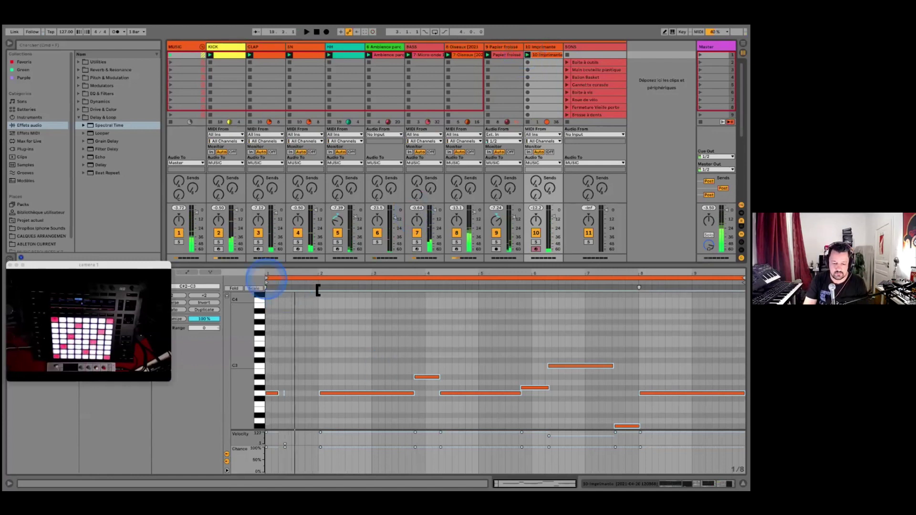
{"action": "left_click_drag", "start_coordinate": [318, 290], "coordinate": [317, 288]}
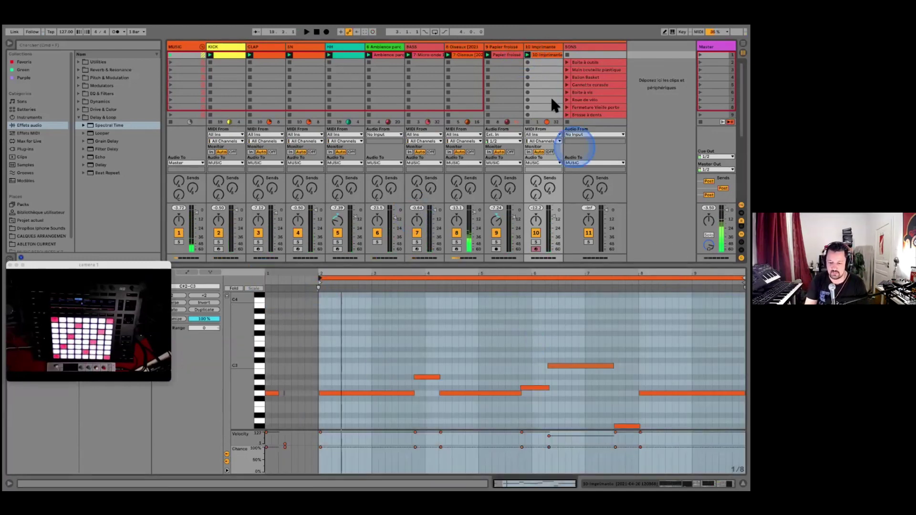
Lower the Imprimante track's volume and set its Beat Tools channel rack's High Cut to 13.1 kHz while the mix plays
{"action": "left_click_drag", "start_coordinate": [553, 216], "coordinate": [552, 221]}
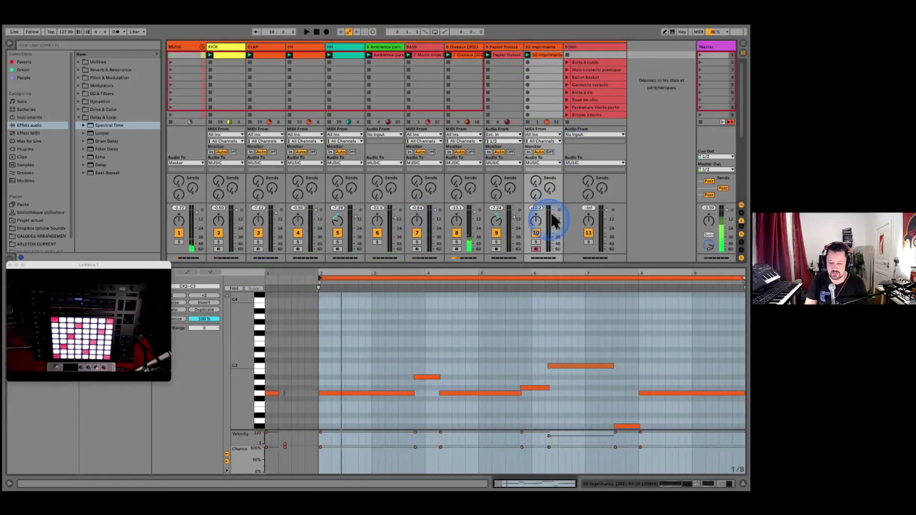
{"action": "left_click", "coordinate": [537, 46]}
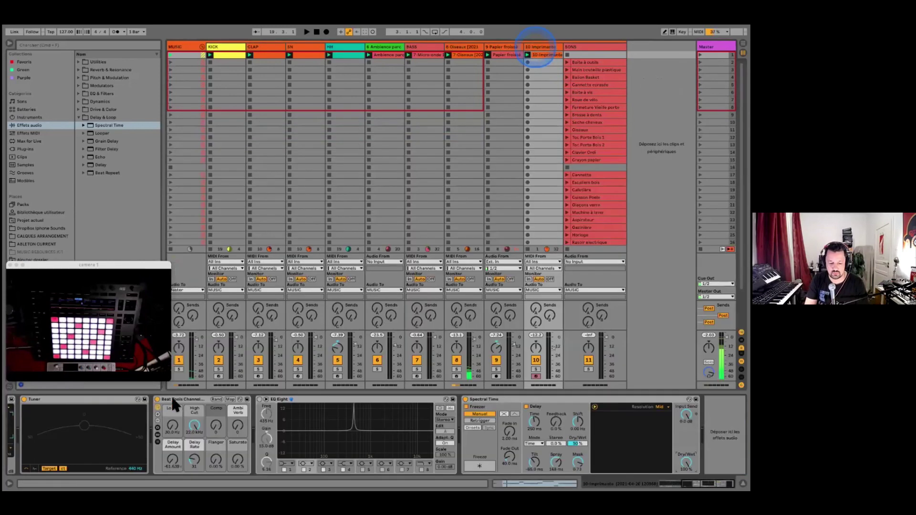
{"action": "left_click_drag", "start_coordinate": [173, 400], "coordinate": [508, 423]}
{"action": "key", "text": "space"}
{"action": "left_click", "coordinate": [468, 426]}
{"action": "left_click", "coordinate": [470, 431]}
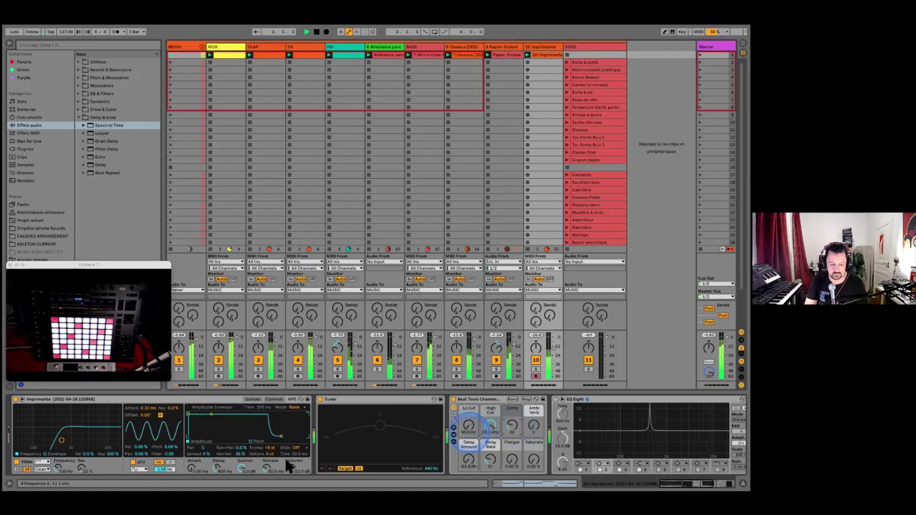
Rebalance the Imprimante track's volume in the playing mix and raise the channel rack's Delay Amount to about -4.8 dB
{"action": "left_click", "coordinate": [286, 454]}
{"action": "left_click", "coordinate": [592, 261]}
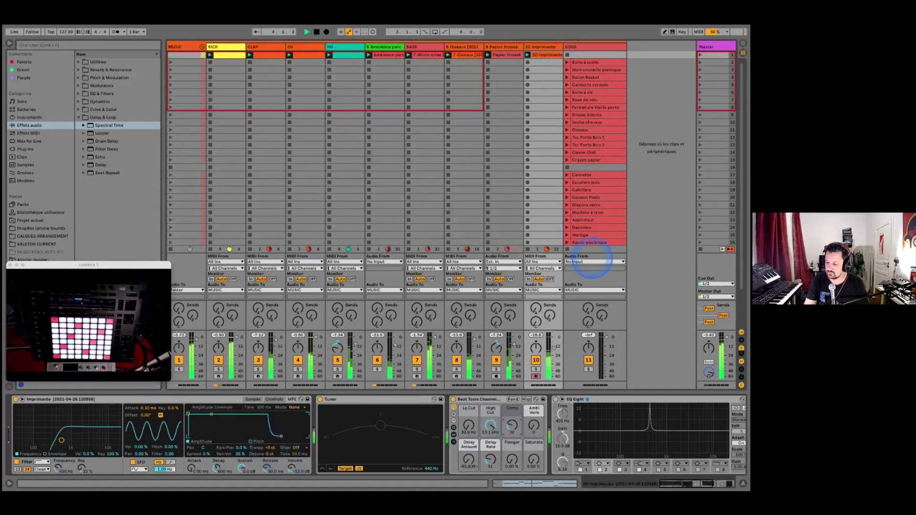
{"action": "left_click", "coordinate": [725, 123]}
{"action": "left_click", "coordinate": [647, 130]}
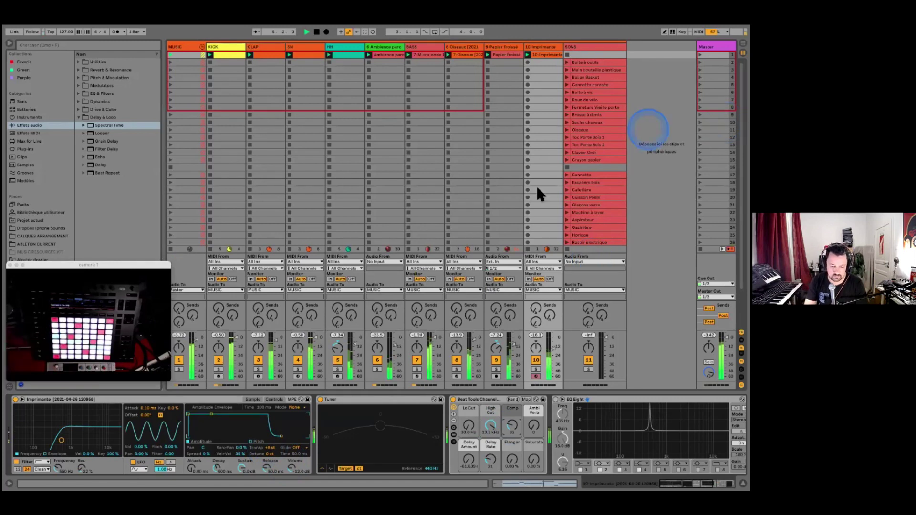
{"action": "left_click", "coordinate": [532, 195]}
{"action": "left_click", "coordinate": [565, 337]}
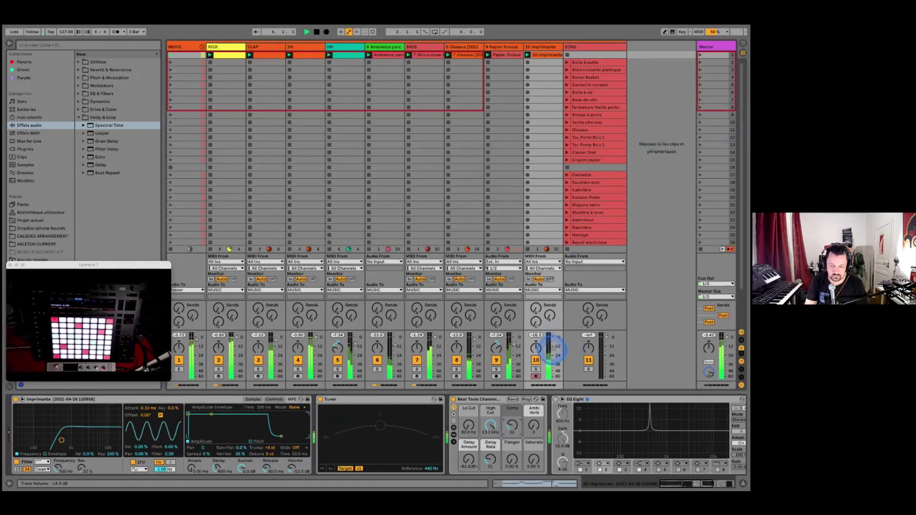
{"action": "left_click_drag", "start_coordinate": [554, 353], "coordinate": [552, 348]}
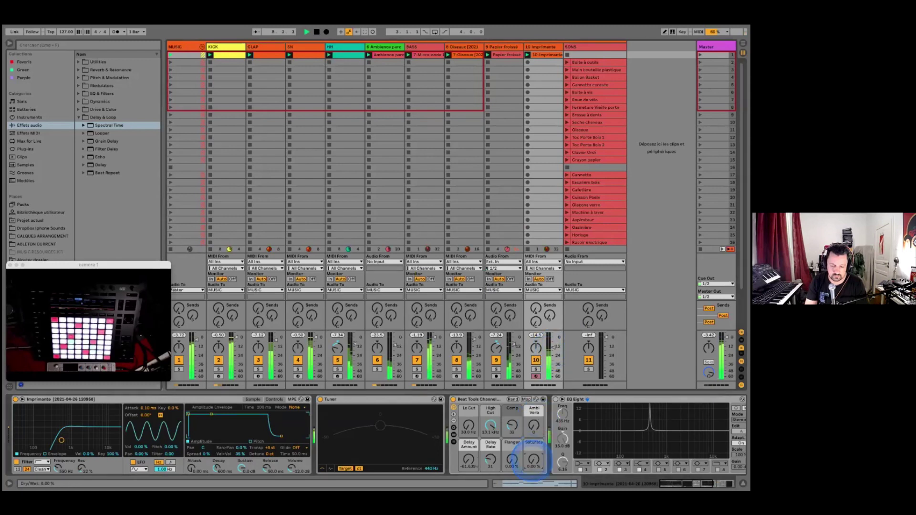
{"action": "mouse_move", "coordinate": [469, 460]}
{"action": "left_mouse_down"}
{"action": "mouse_move", "coordinate": [469, 439]}
{"action": "mouse_move", "coordinate": [465, 457]}
{"action": "left_mouse_up"}
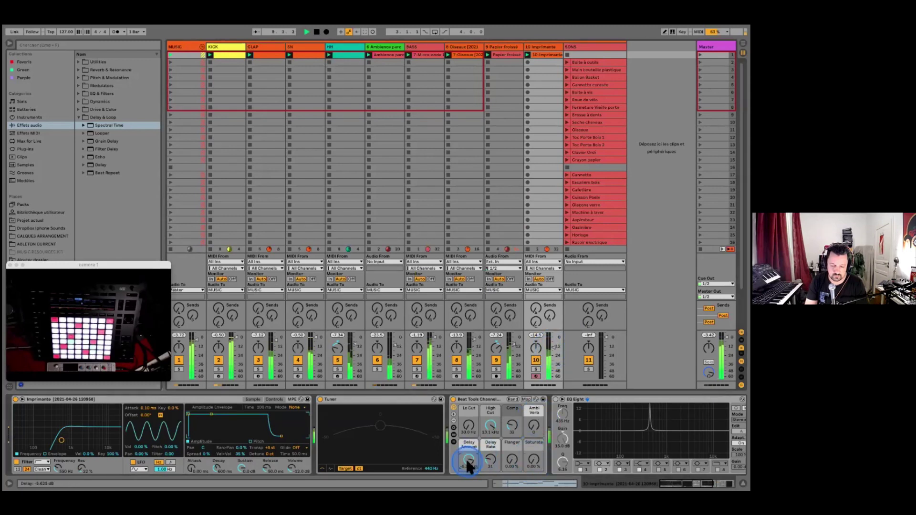
{"action": "left_click", "coordinate": [490, 458]}
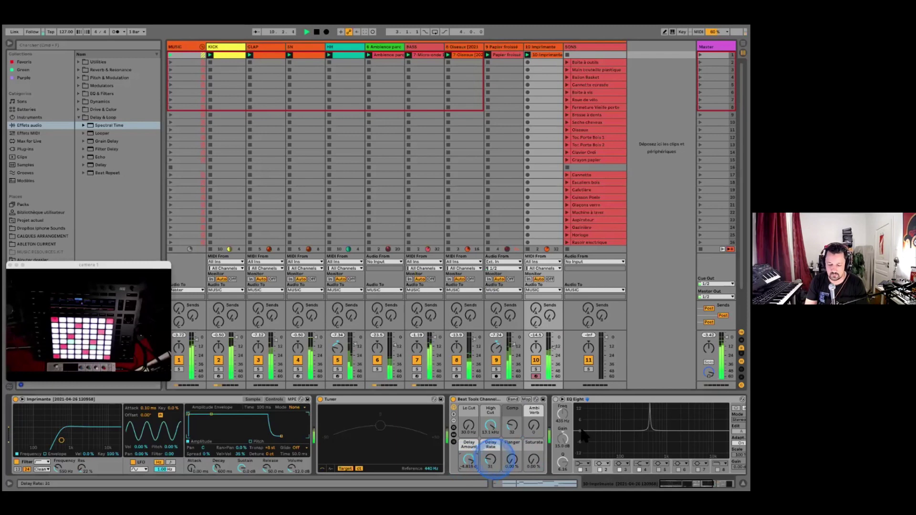
Turn on Spectral Time's Freeze in Manual mode, set its Fade Out to about 844 ms and lengthen the delay Time
{"action": "scroll", "coordinate": [582, 430], "scroll_direction": "right", "scroll_amount": 5}
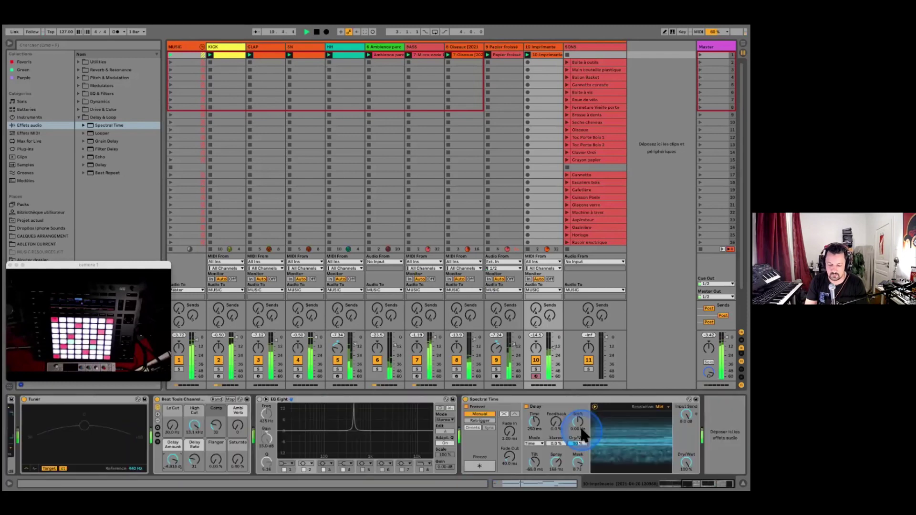
{"action": "left_click", "coordinate": [474, 464]}
{"action": "left_click", "coordinate": [481, 419]}
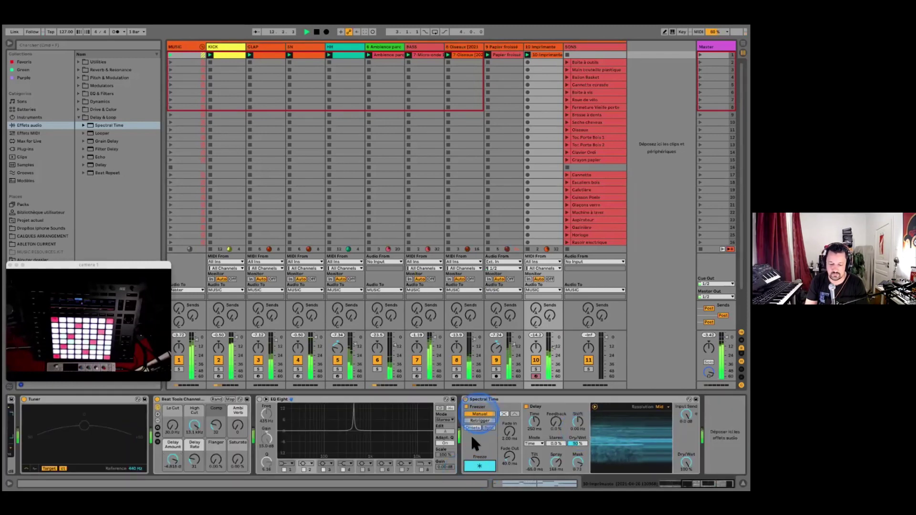
{"action": "left_click", "coordinate": [474, 423]}
{"action": "left_click", "coordinate": [479, 414]}
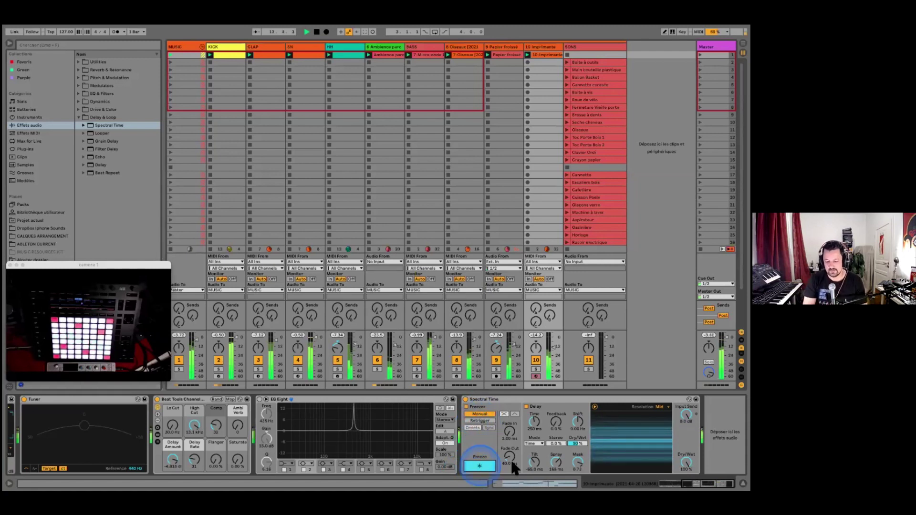
{"action": "left_click_drag", "start_coordinate": [510, 457], "coordinate": [536, 414]}
{"action": "left_click", "coordinate": [534, 422]}
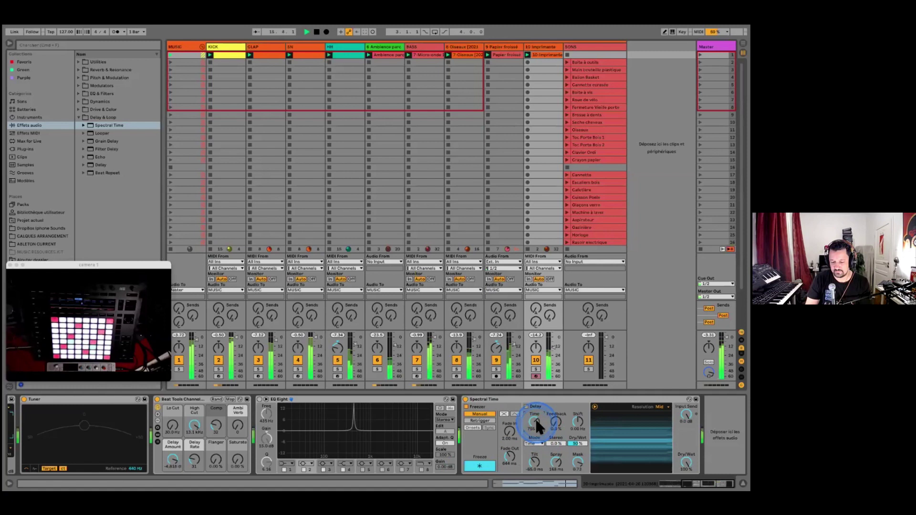
Set the Imprimante track's volume to about -12 dB, release the Freeze and stop playback
{"action": "left_click", "coordinate": [553, 352]}
{"action": "left_click_drag", "start_coordinate": [552, 352], "coordinate": [553, 347]}
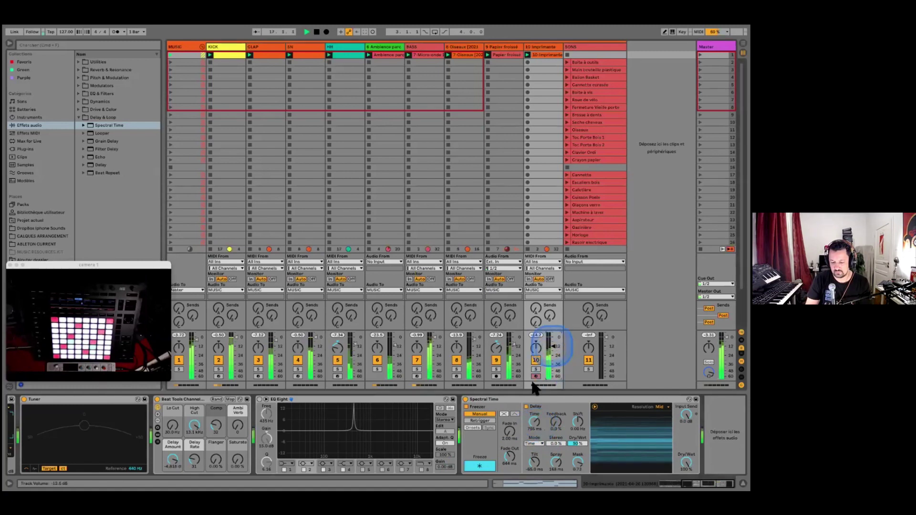
{"action": "left_click", "coordinate": [553, 349]}
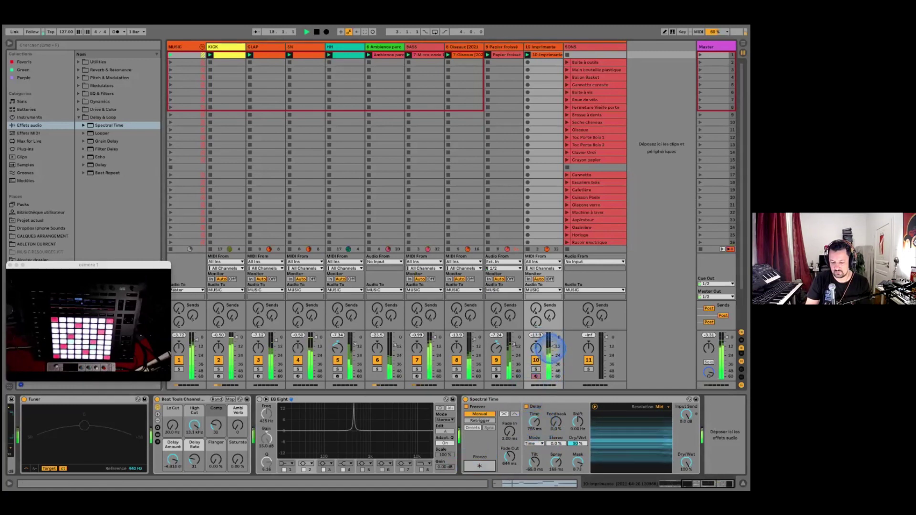
{"action": "key", "text": "space"}
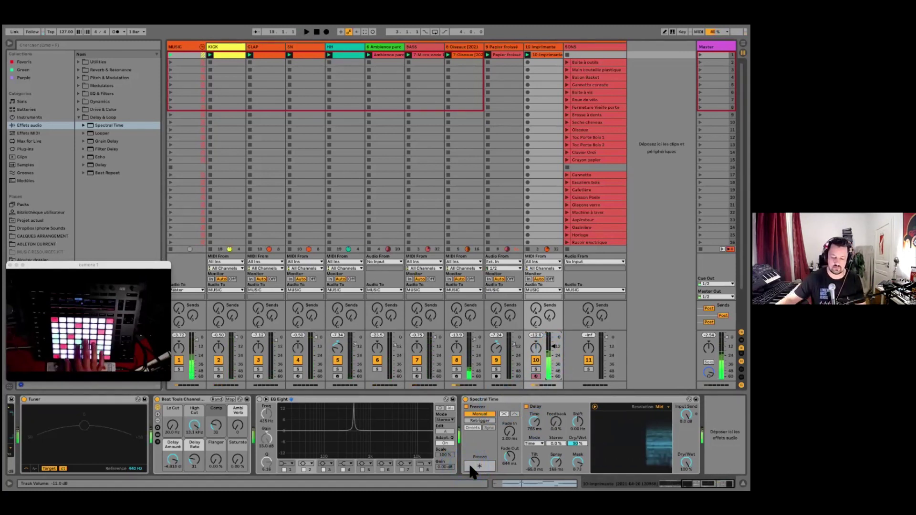
Test Spectral Time's Freeze on played notes, resetting the delay Tilt to 0 and setting Fade Out to about 3.8 s
{"action": "left_click", "coordinate": [471, 466]}
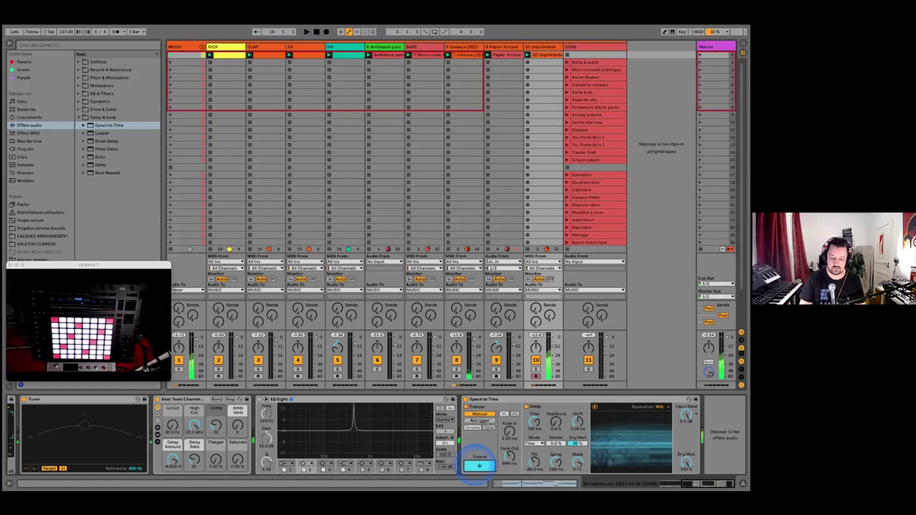
{"action": "left_click_drag", "start_coordinate": [510, 454], "coordinate": [517, 454]}
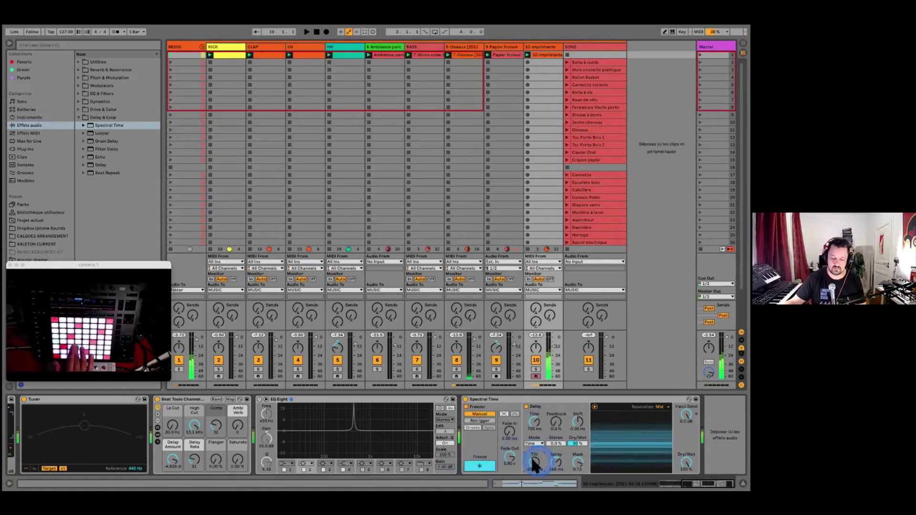
{"action": "double_click", "coordinate": [534, 460]}
{"action": "left_click", "coordinate": [485, 465]}
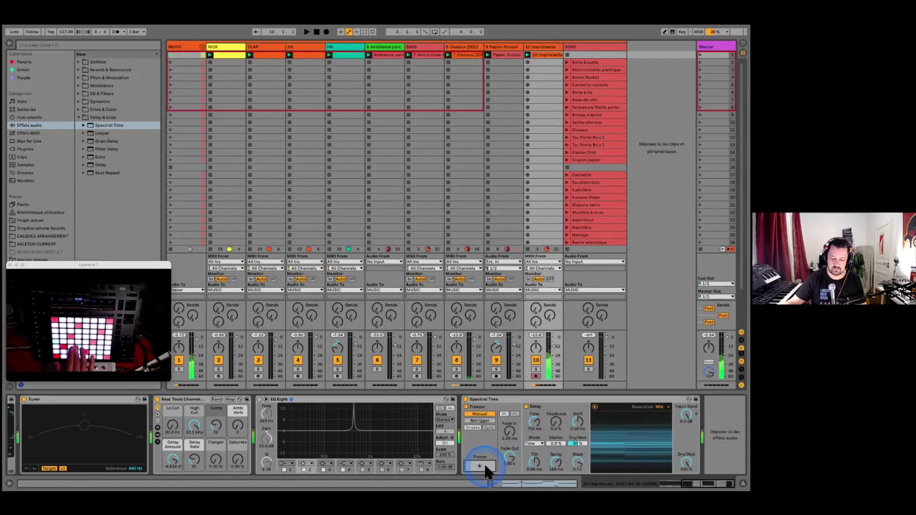
{"action": "mouse_move", "coordinate": [508, 456]}
{"action": "left_mouse_down"}
{"action": "mouse_move", "coordinate": [509, 467]}
{"action": "mouse_move", "coordinate": [509, 445]}
{"action": "mouse_move", "coordinate": [510, 456]}
{"action": "left_mouse_up"}
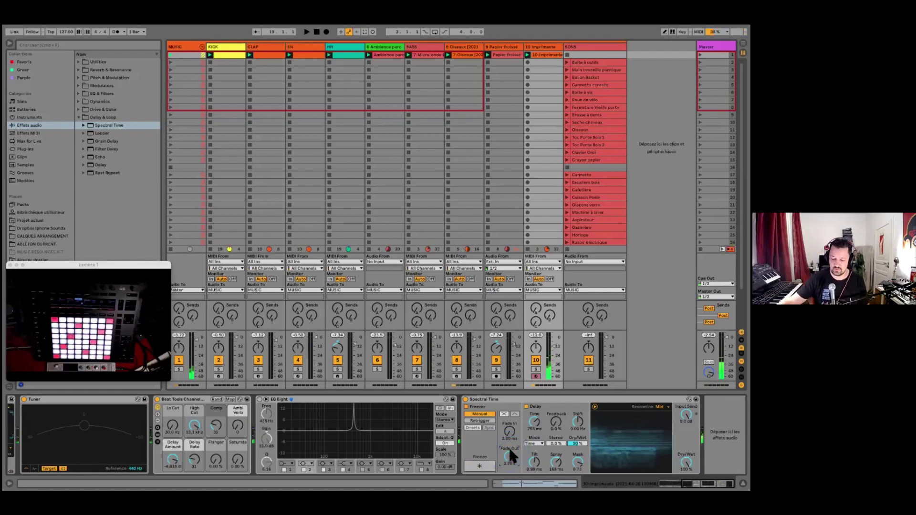
{"action": "left_click", "coordinate": [480, 463]}
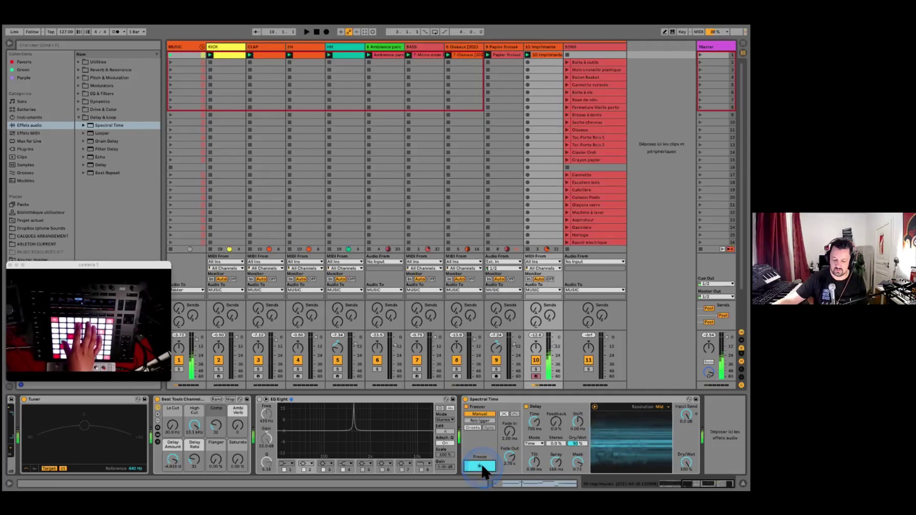
{"action": "left_click", "coordinate": [480, 464]}
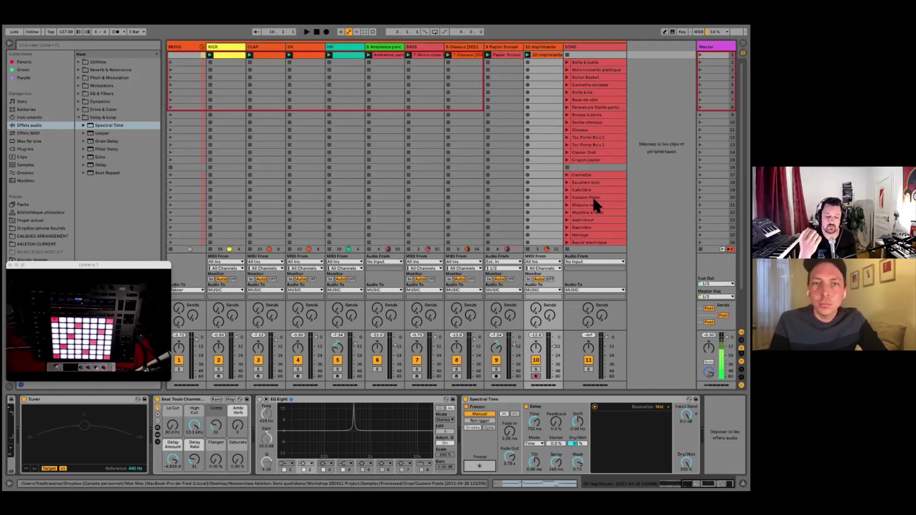
Look through the remaining sound clips on the SONS track and select the Roue de vélo clip
{"action": "left_click", "coordinate": [467, 141]}
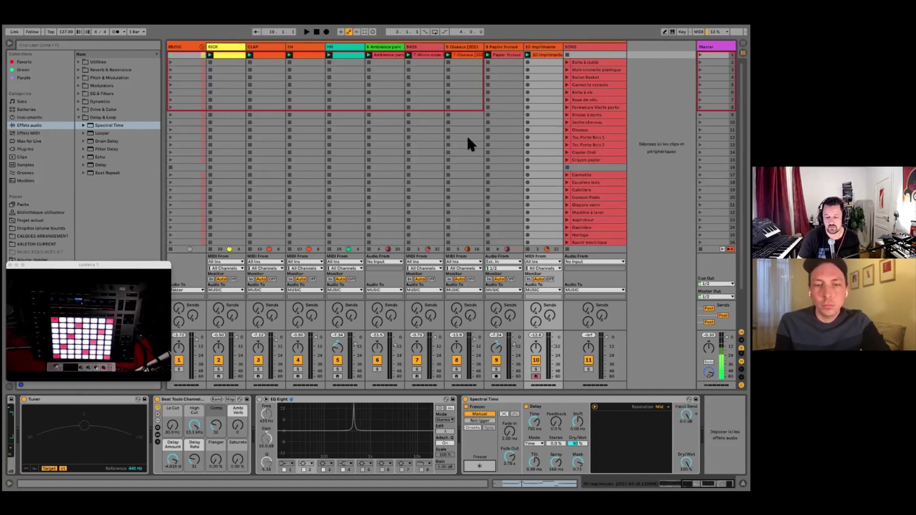
{"action": "left_click", "coordinate": [597, 184]}
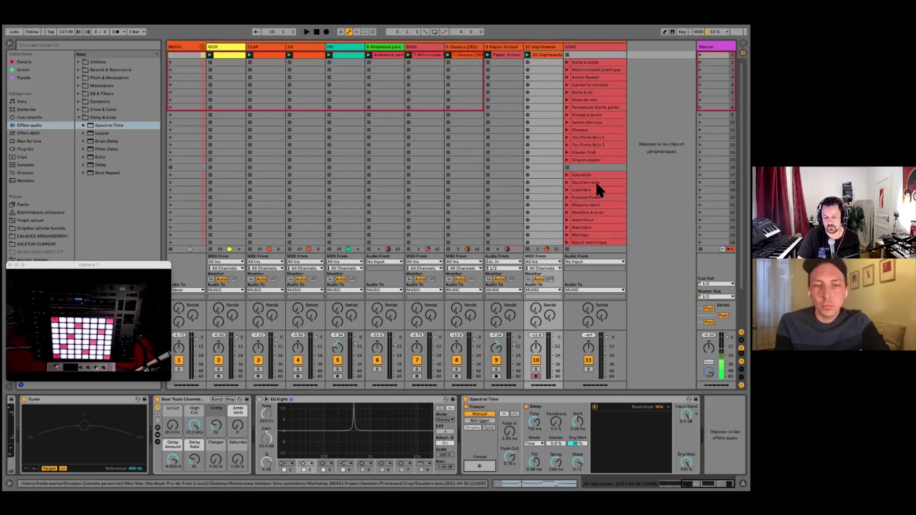
{"action": "left_click", "coordinate": [575, 84]}
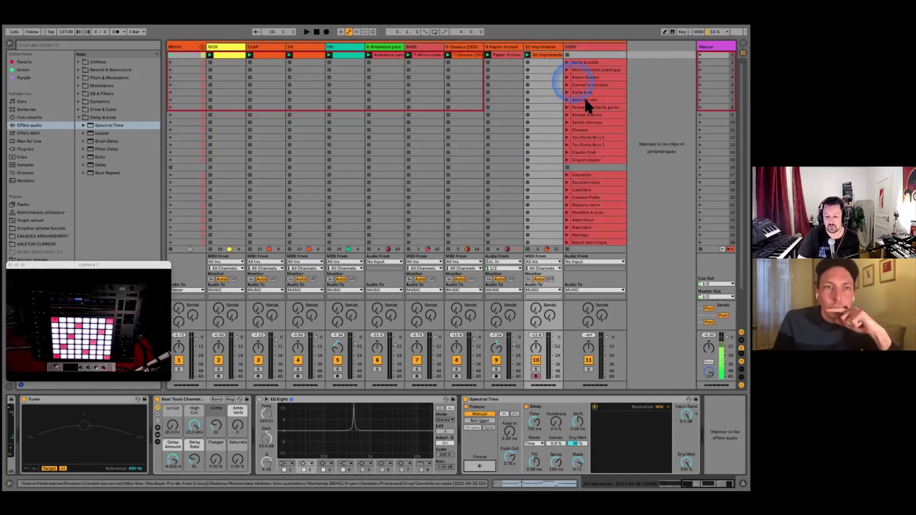
{"action": "left_click", "coordinate": [586, 99]}
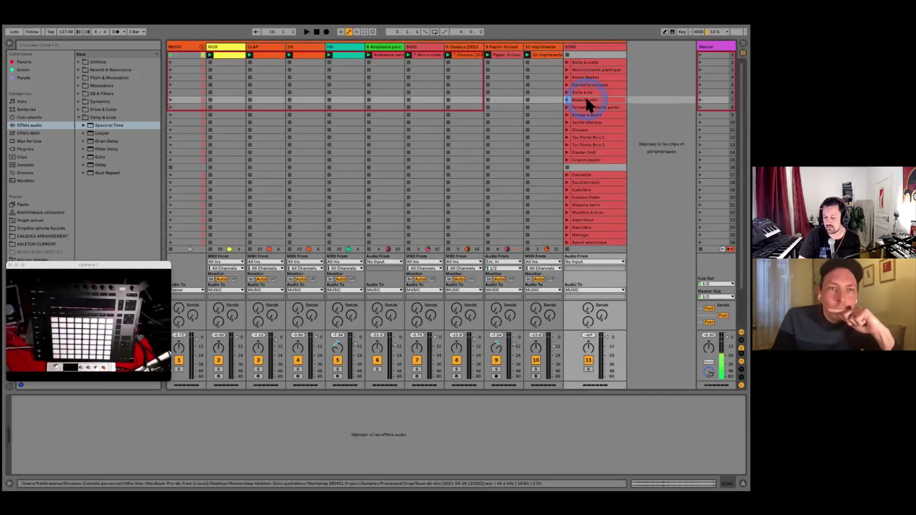